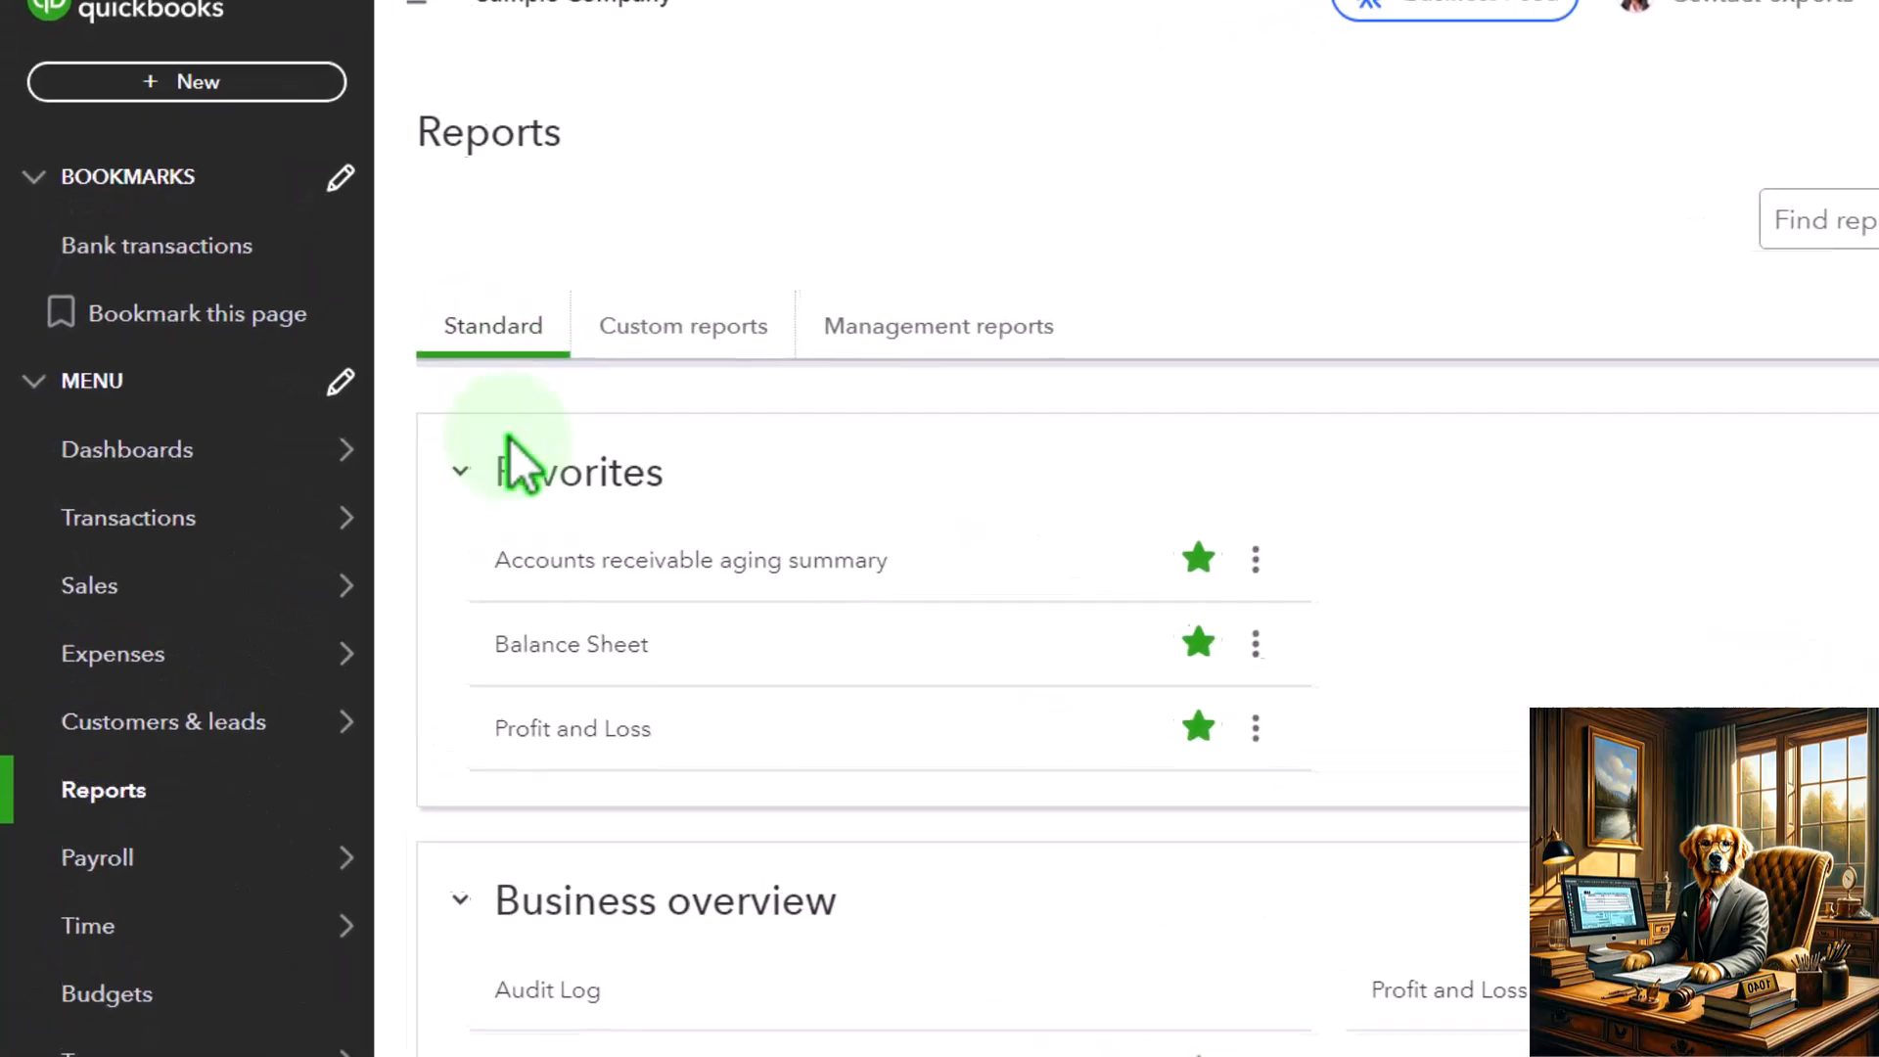
Open the favorite Balance Sheet and Profit and Loss reports, each in its own new browser tab
right_click(594, 654)
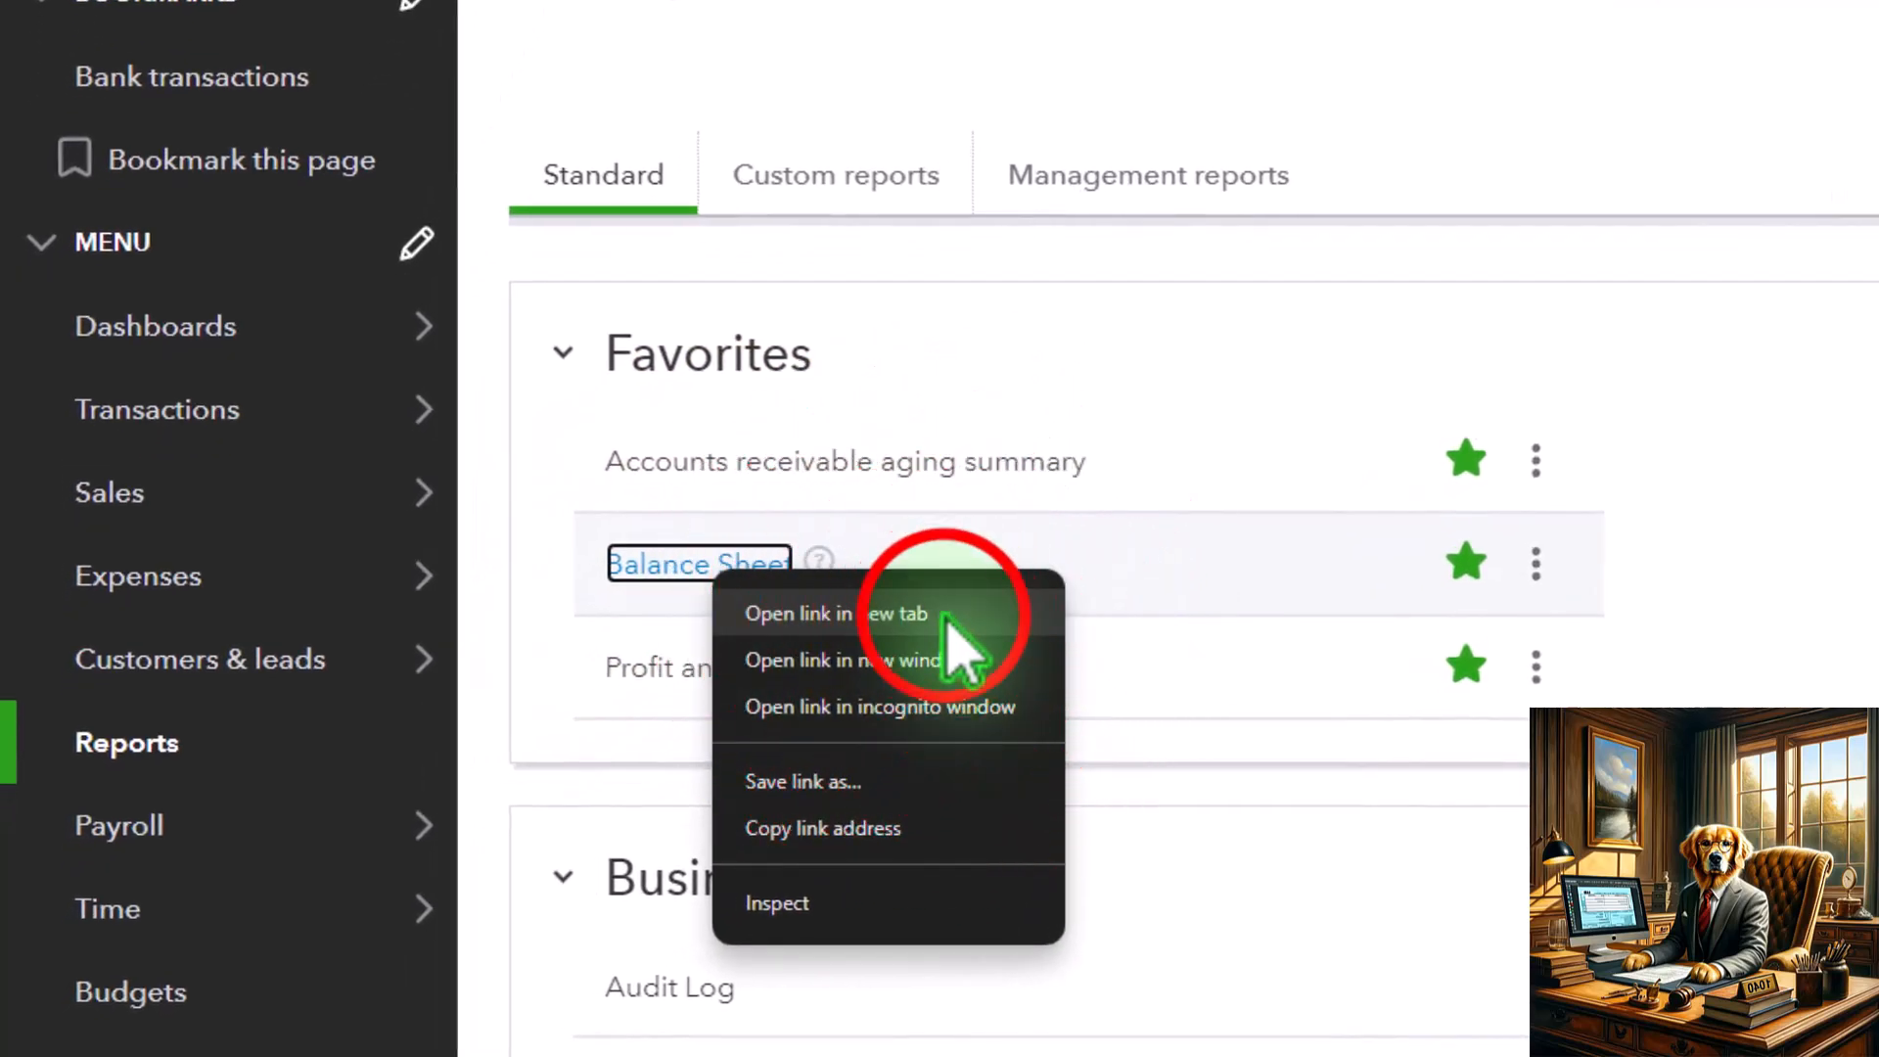
click(946, 615)
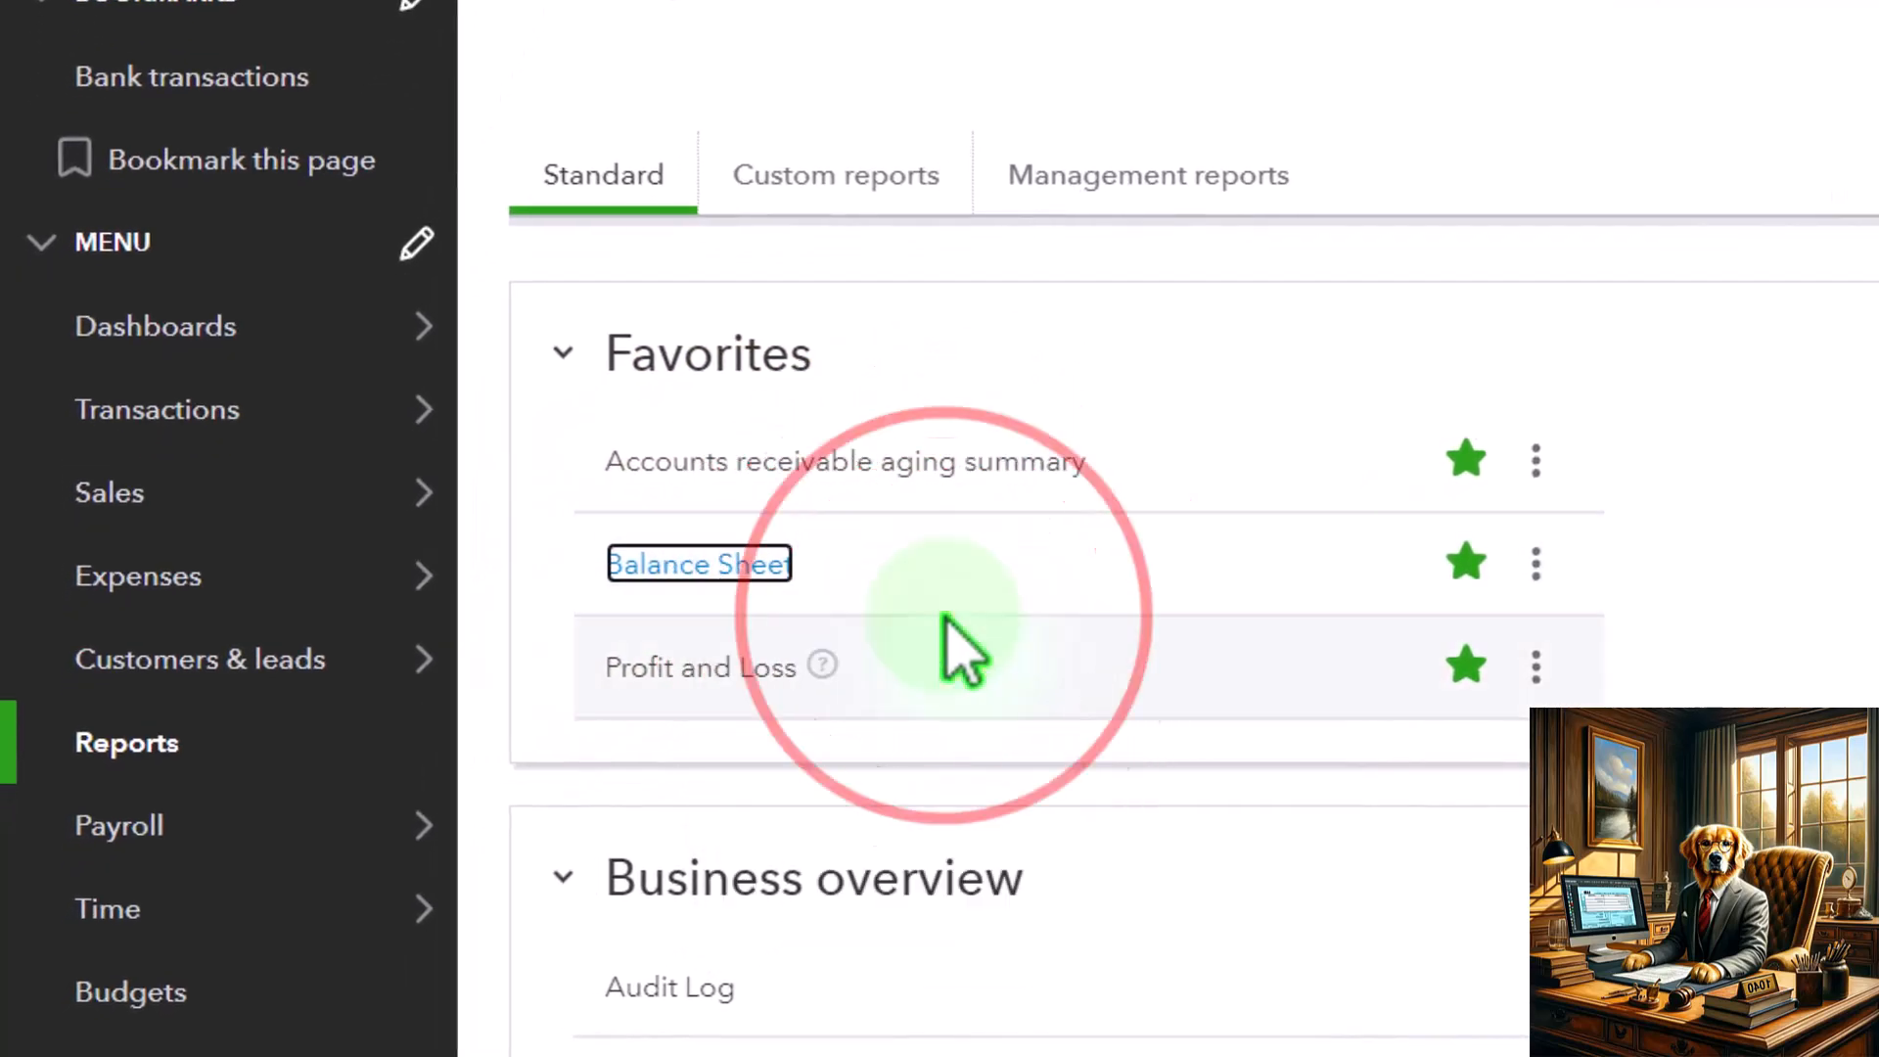
right_click(753, 685)
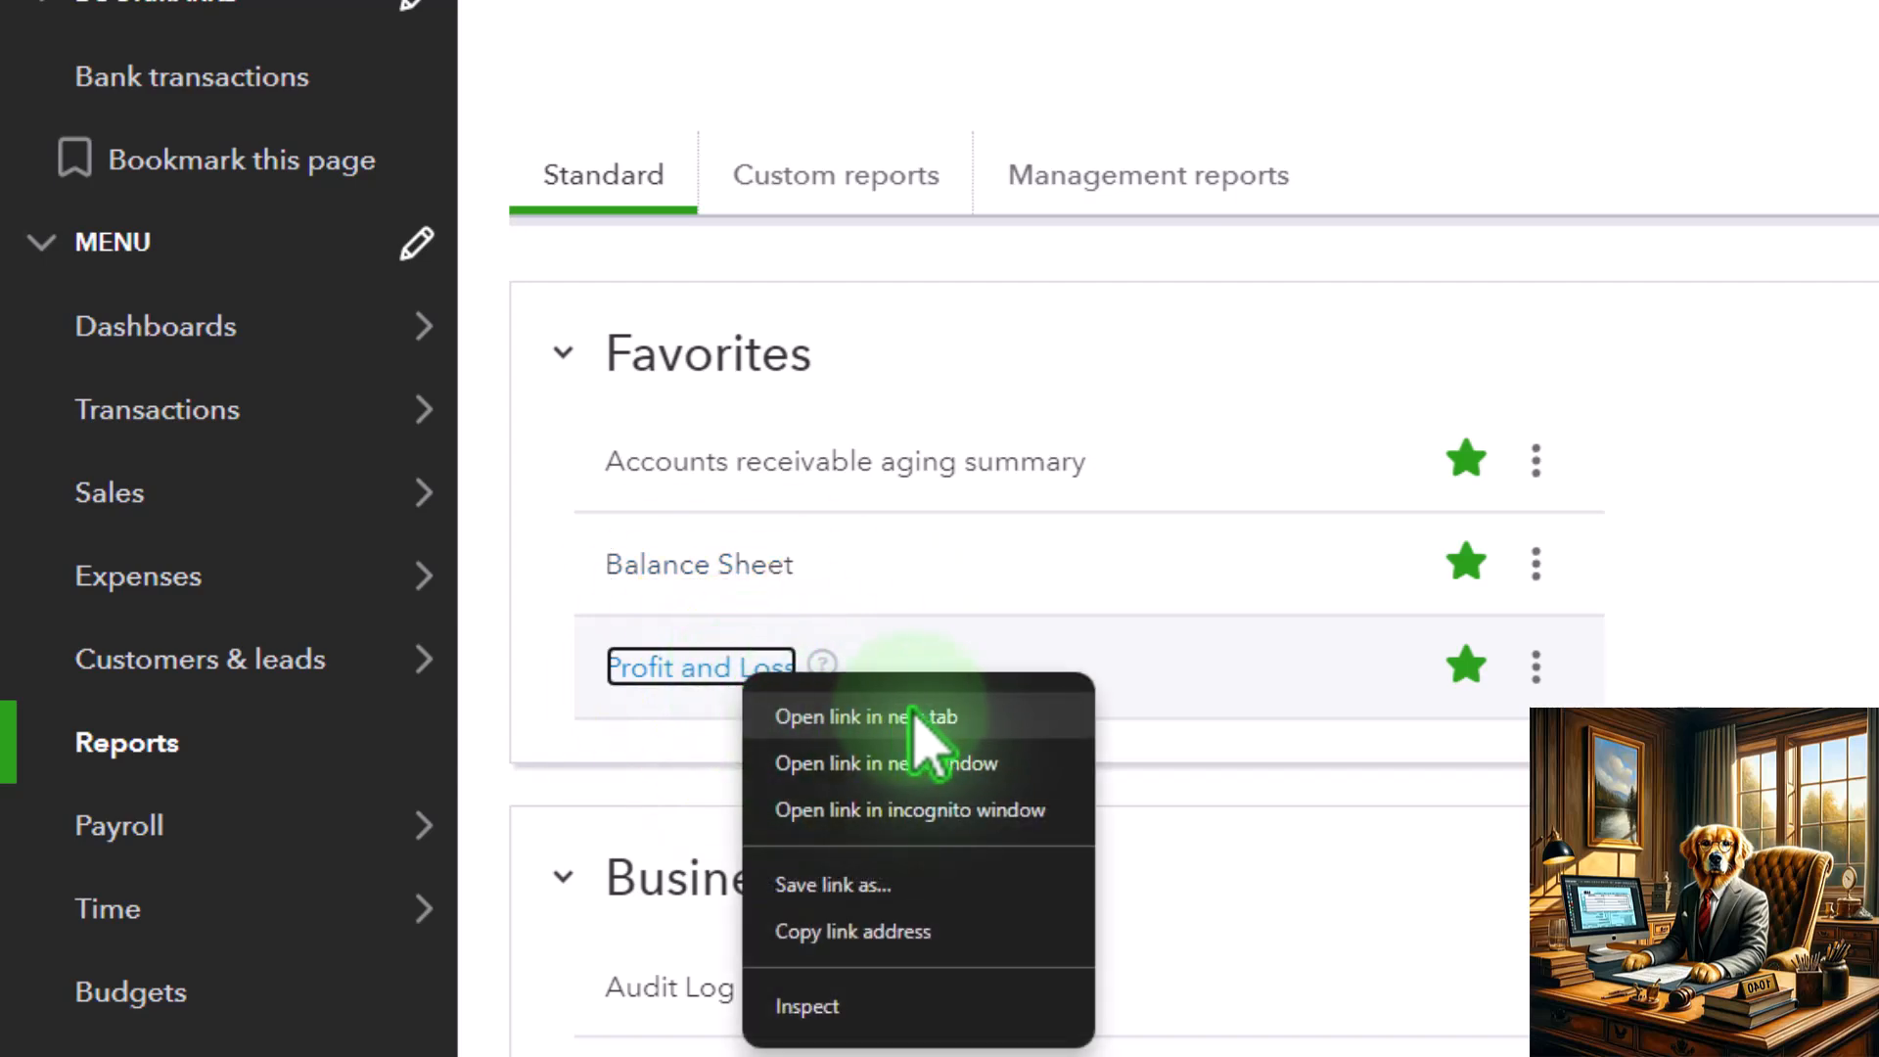
click(972, 724)
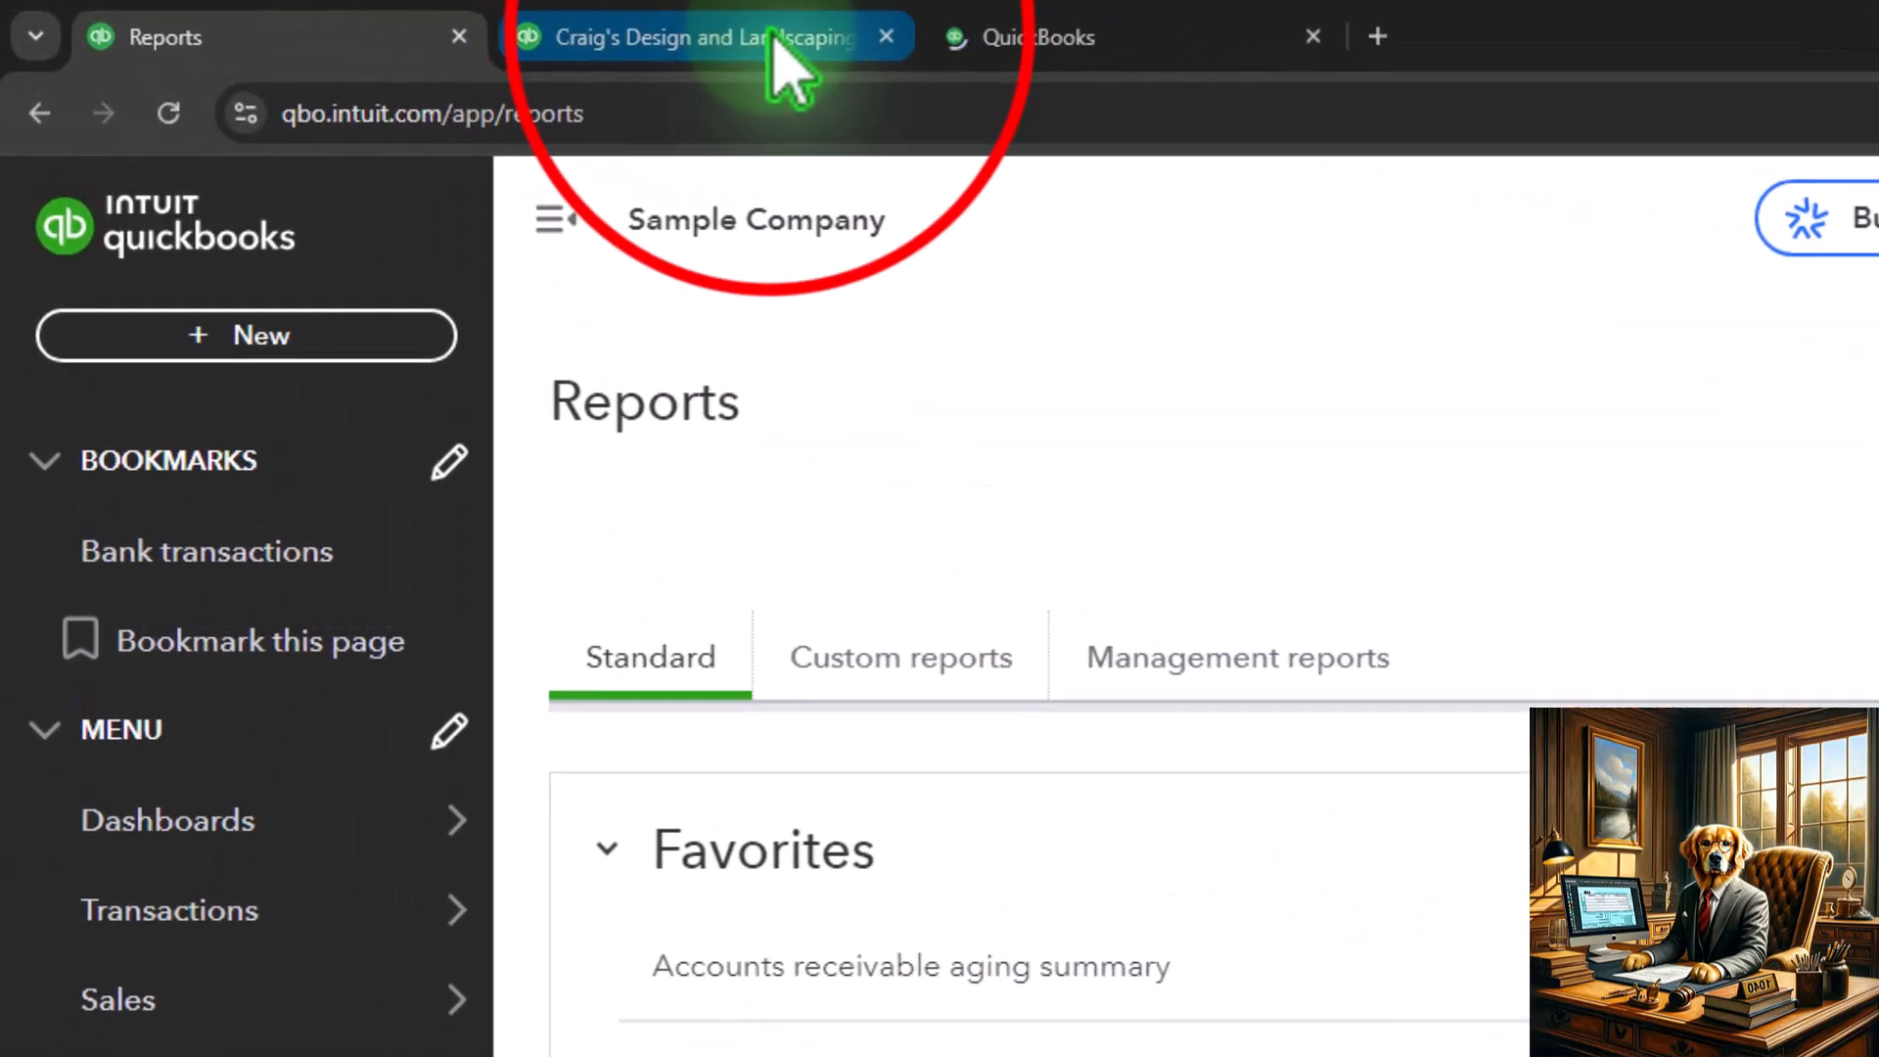
Set the Balance Sheet report period to 01/01/2024 through 12/31/2025, with the navigation sidebar collapsed
click(773, 37)
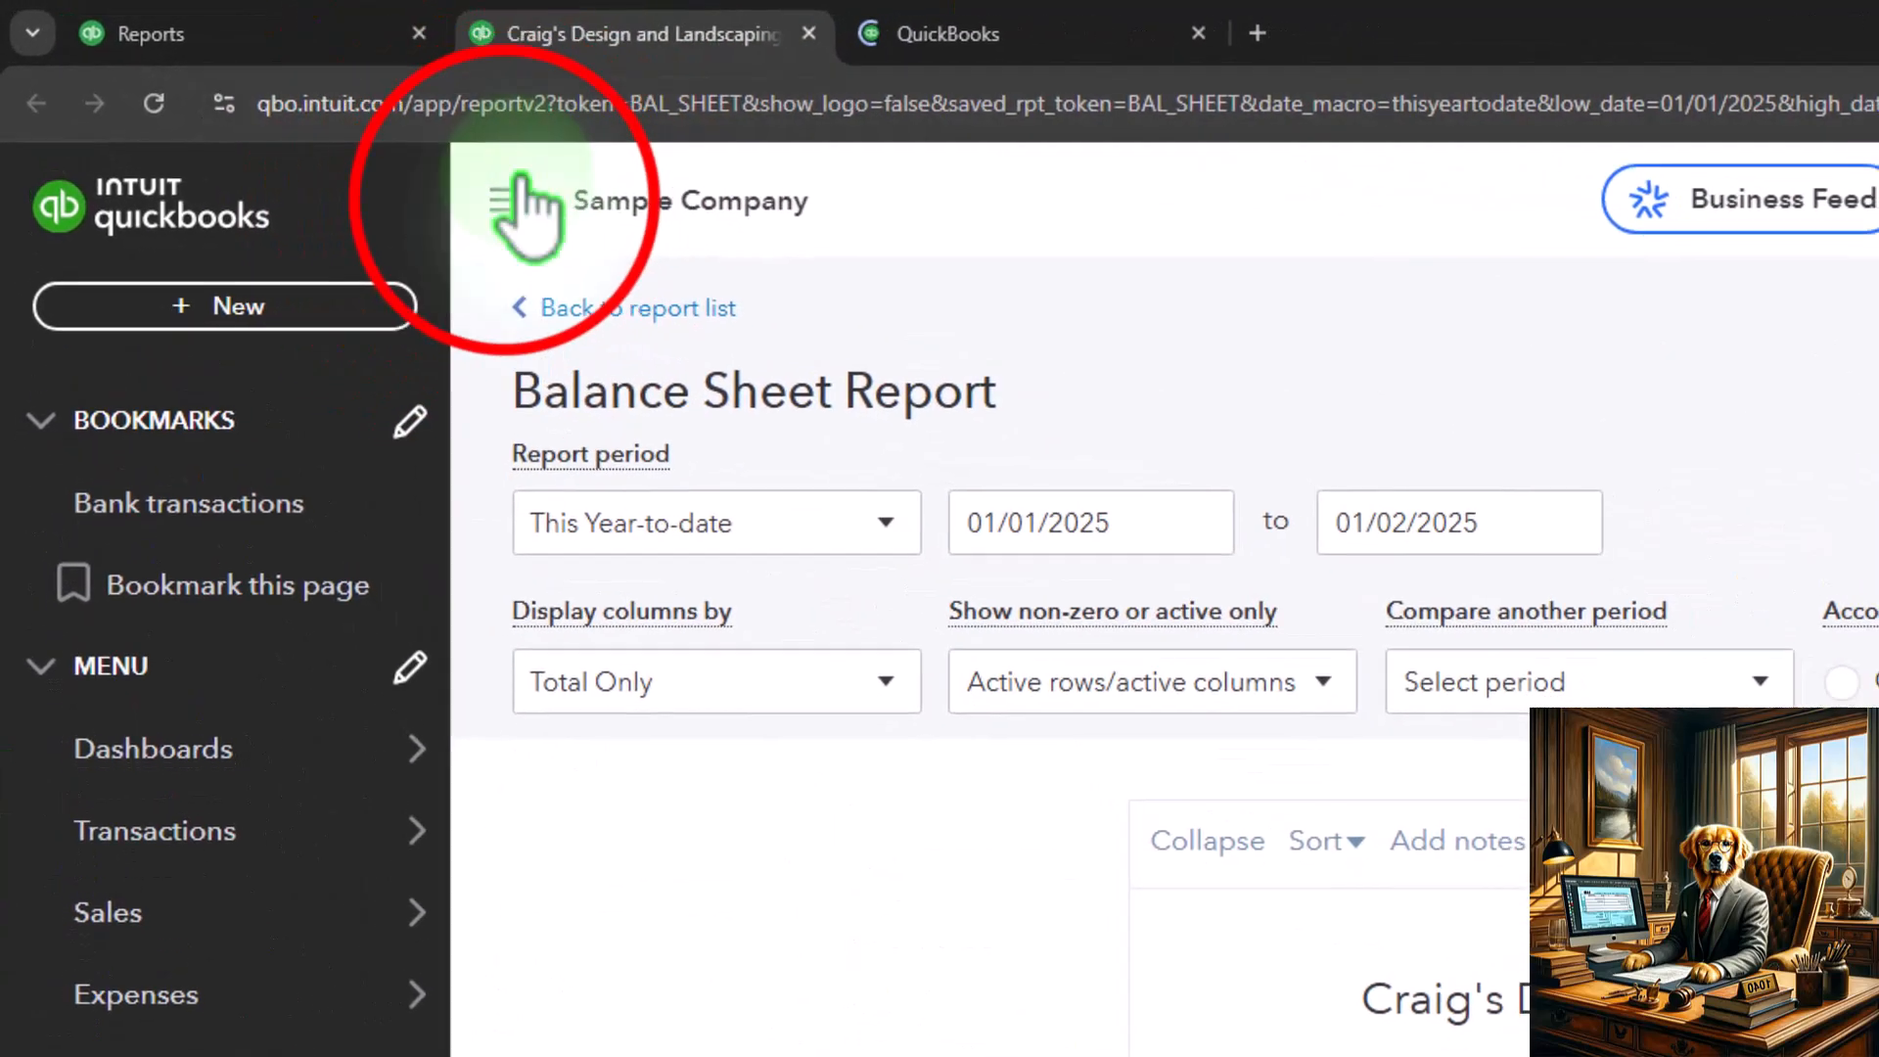
click(1076, 523)
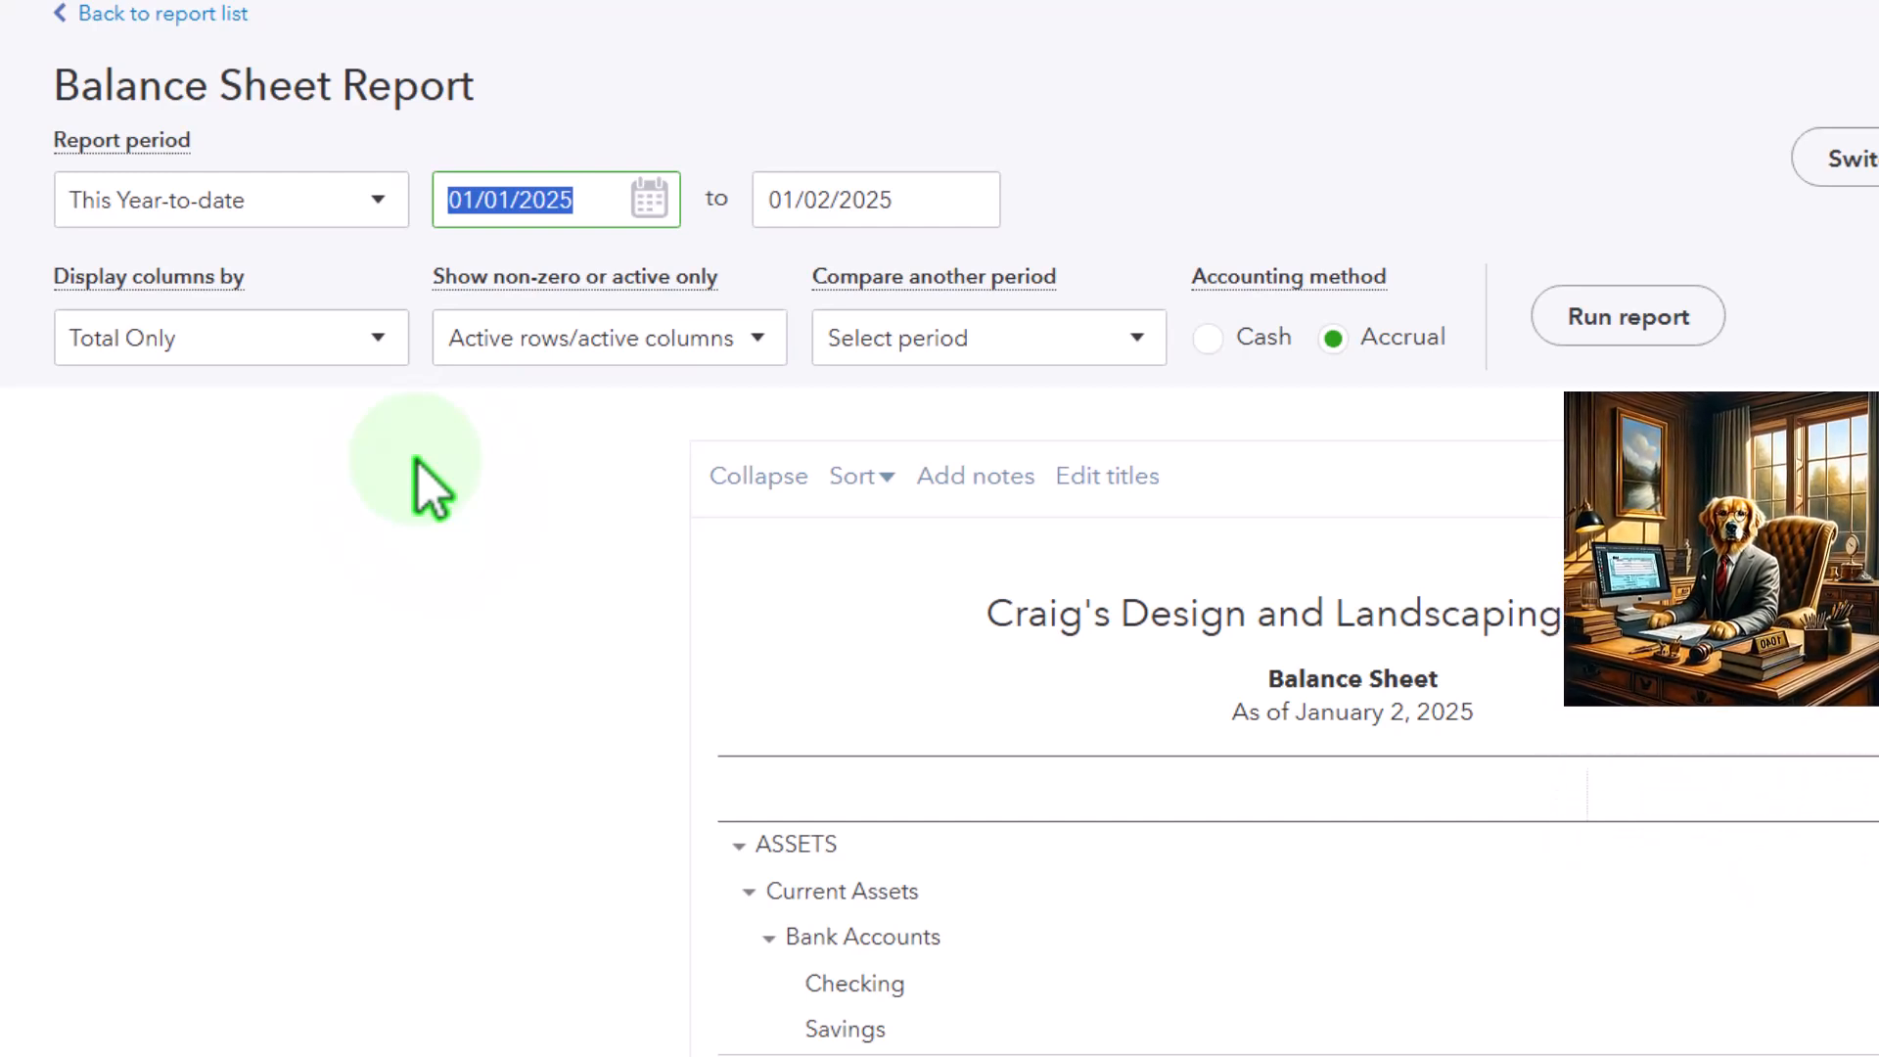
text(01012024)
key(Tab)
text(12312025)
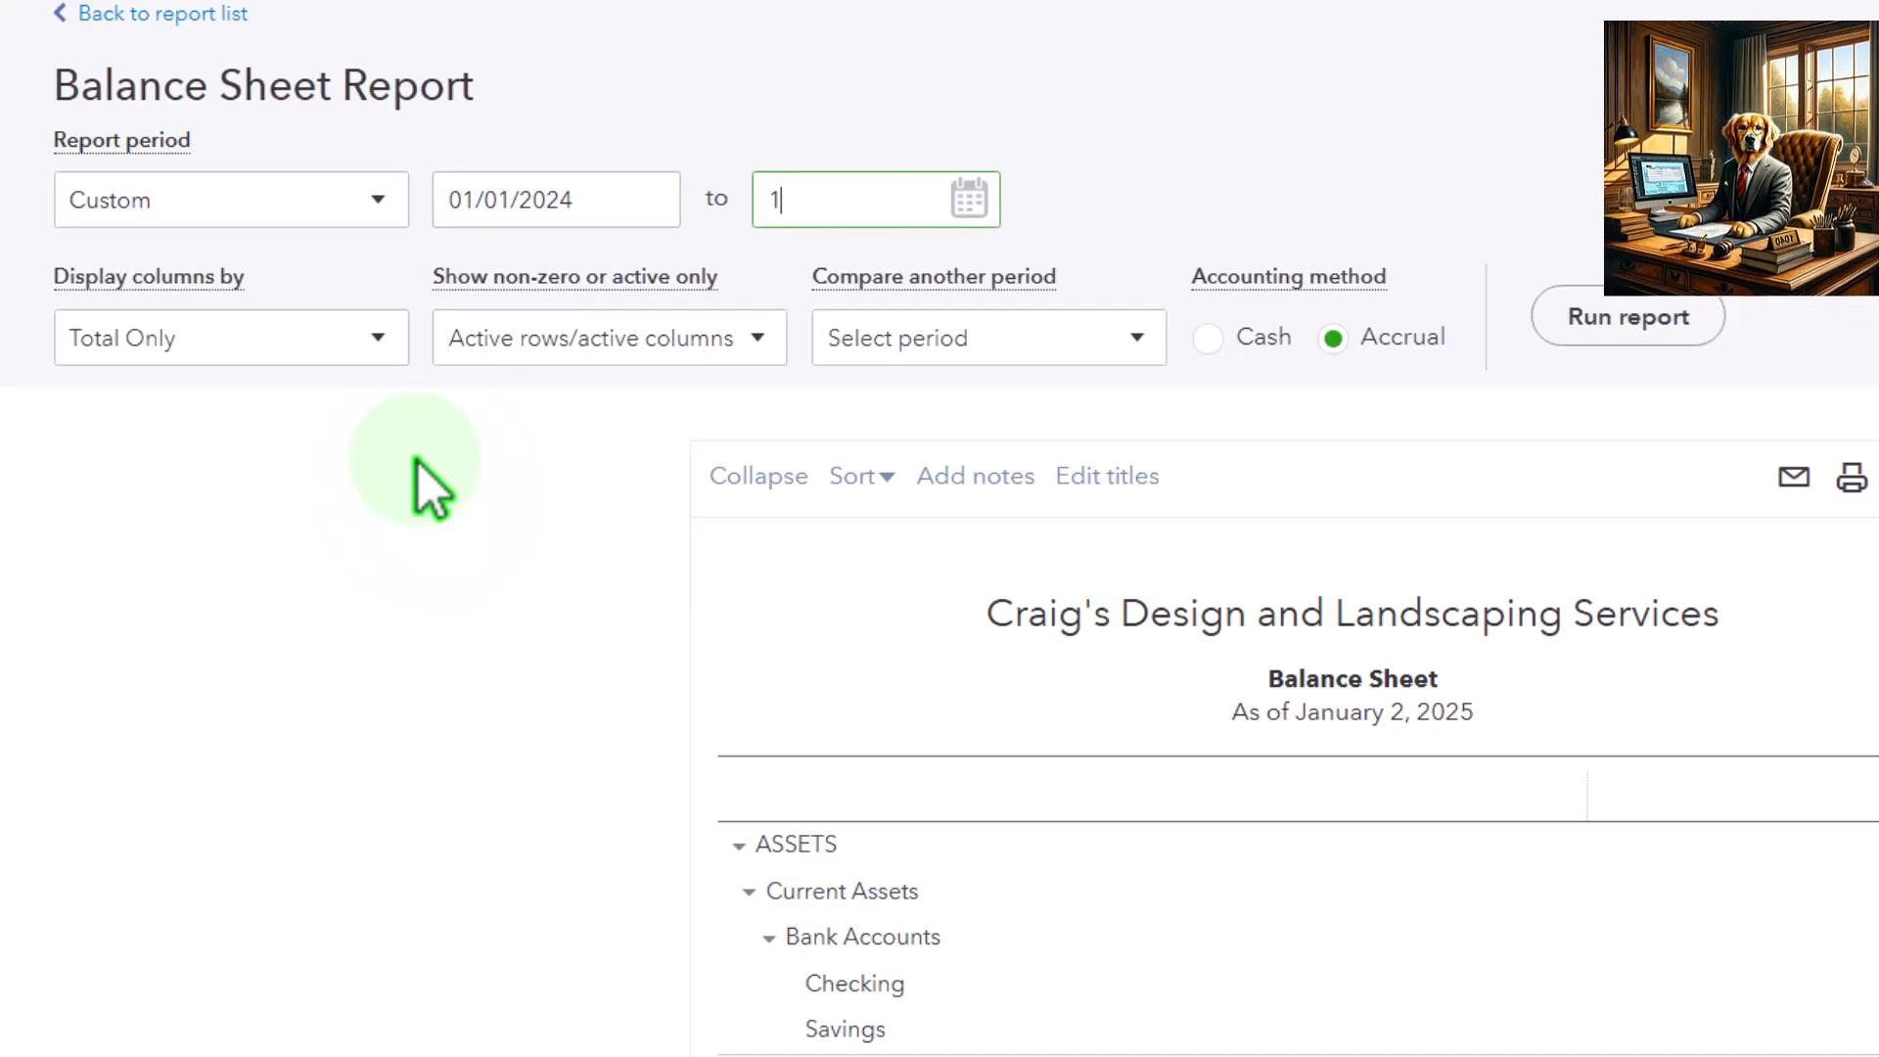
Display the Balance Sheet columns by Years, run the report and look through its asset accounts
click(381, 338)
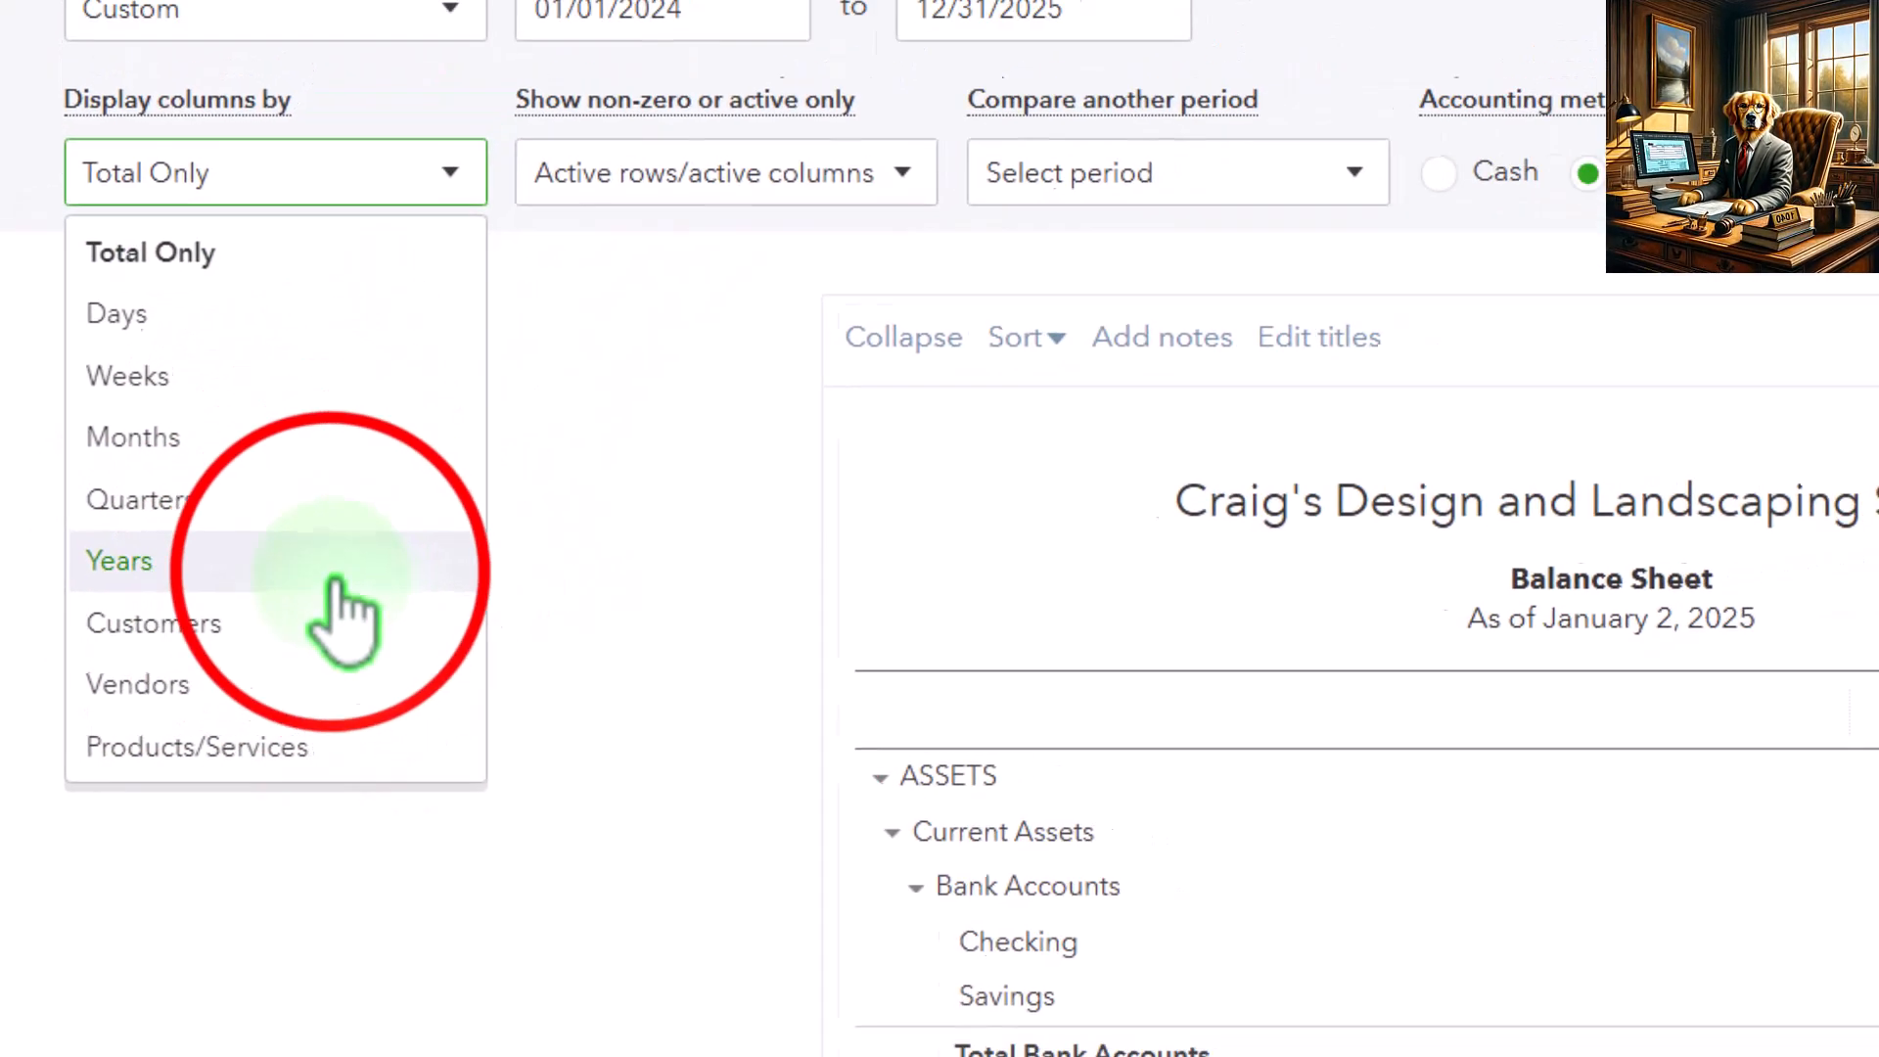
click(382, 546)
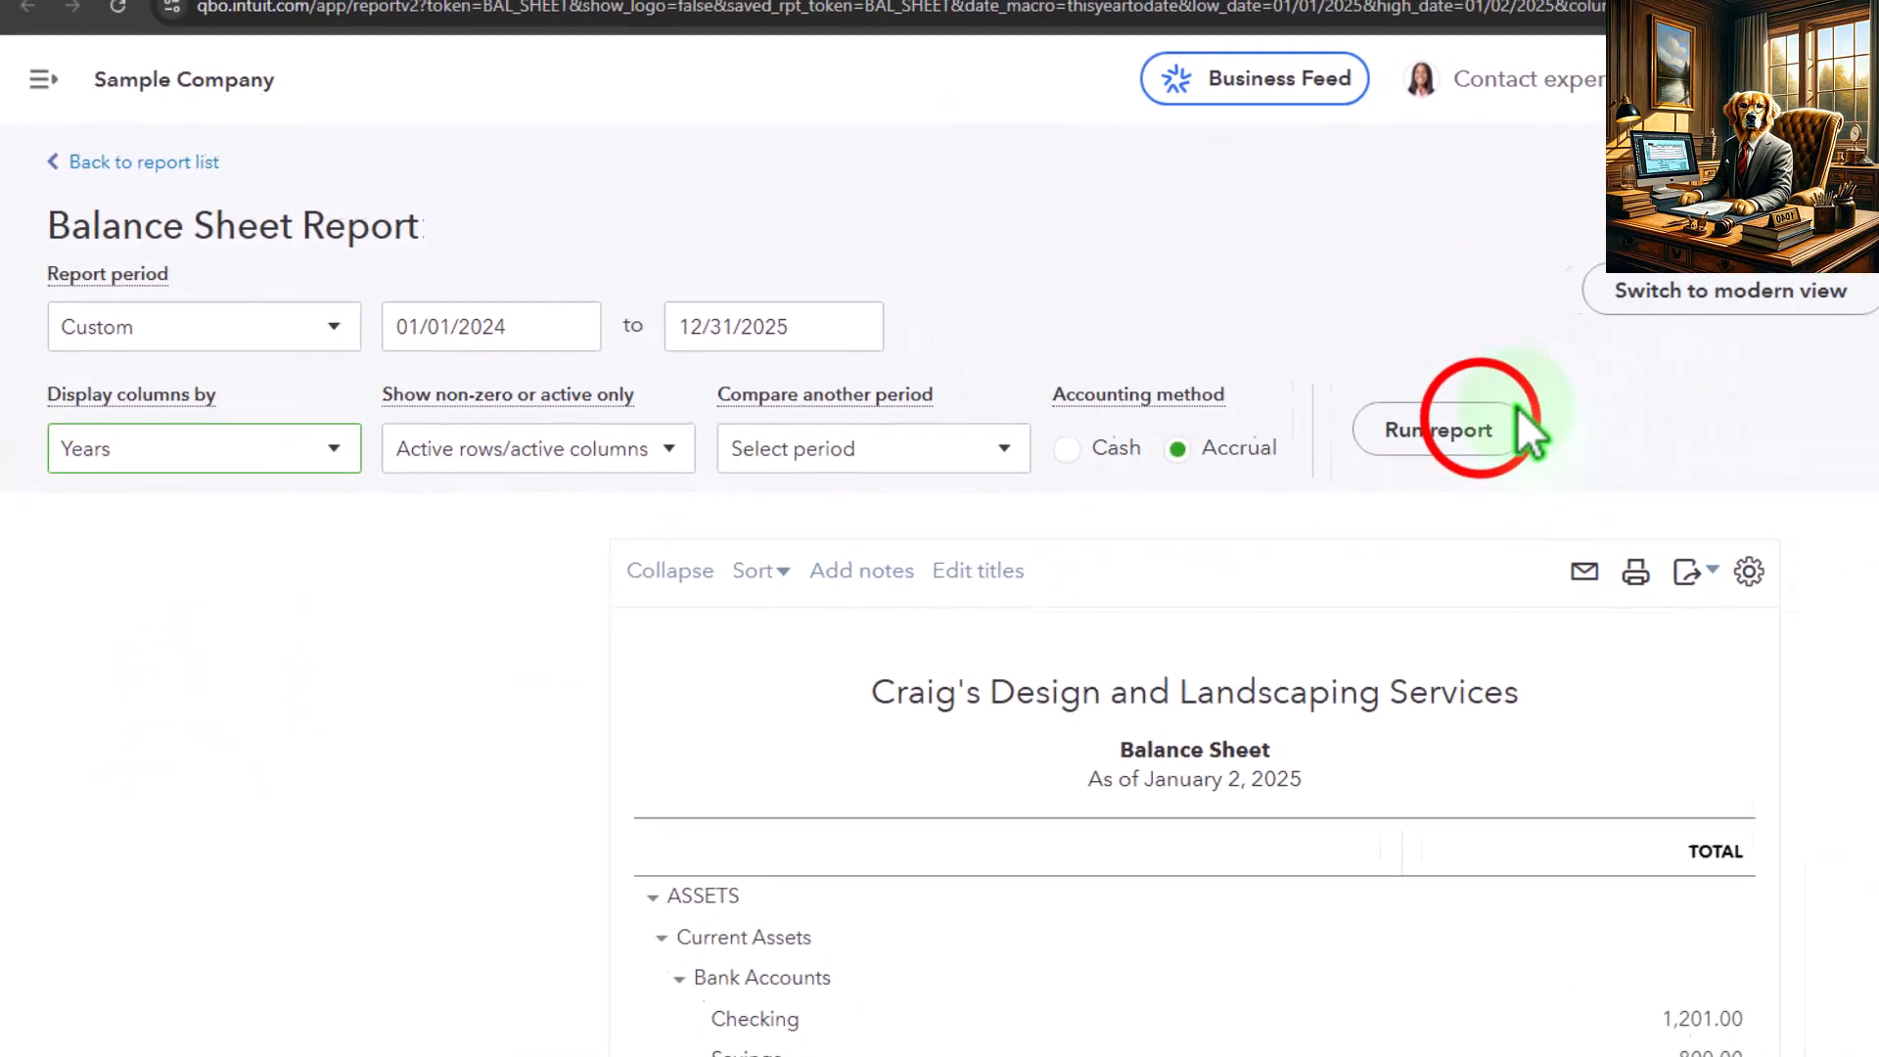
click(1607, 453)
scroll(1608, 452, down, 1)
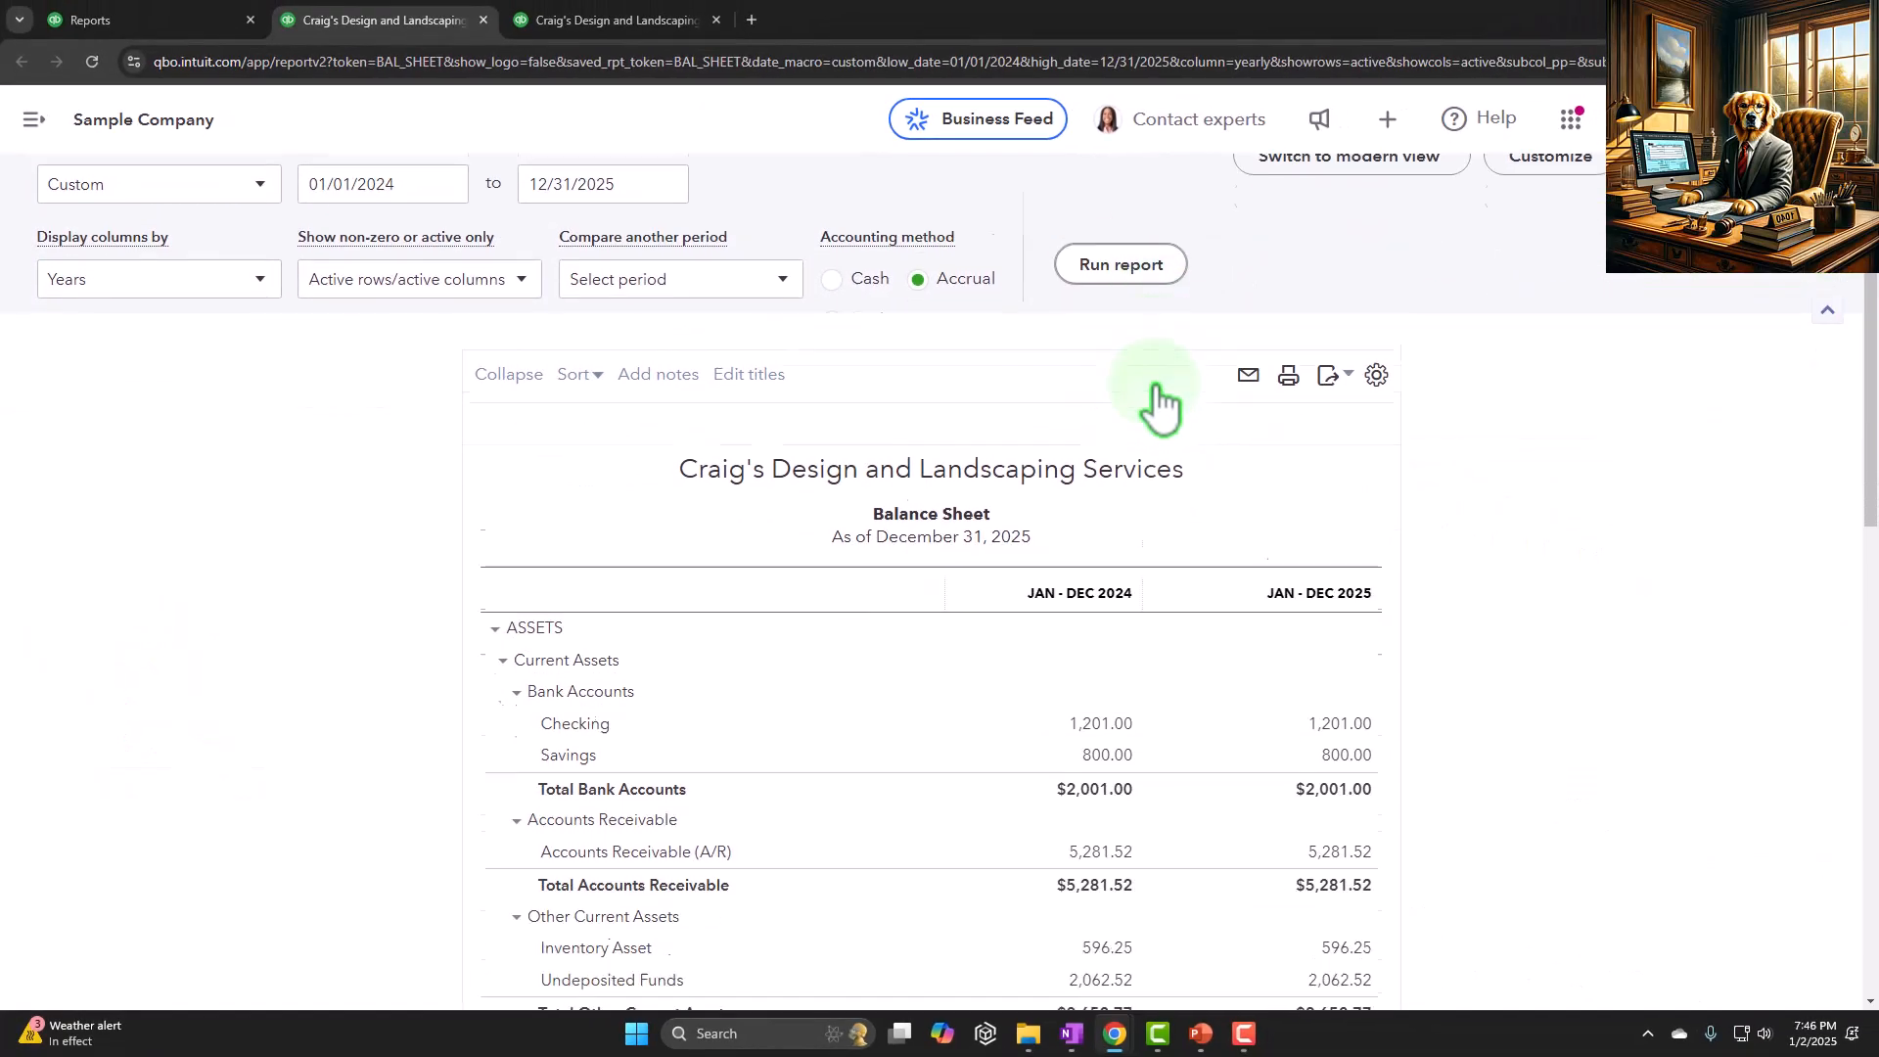
scroll(1158, 406, down, 3)
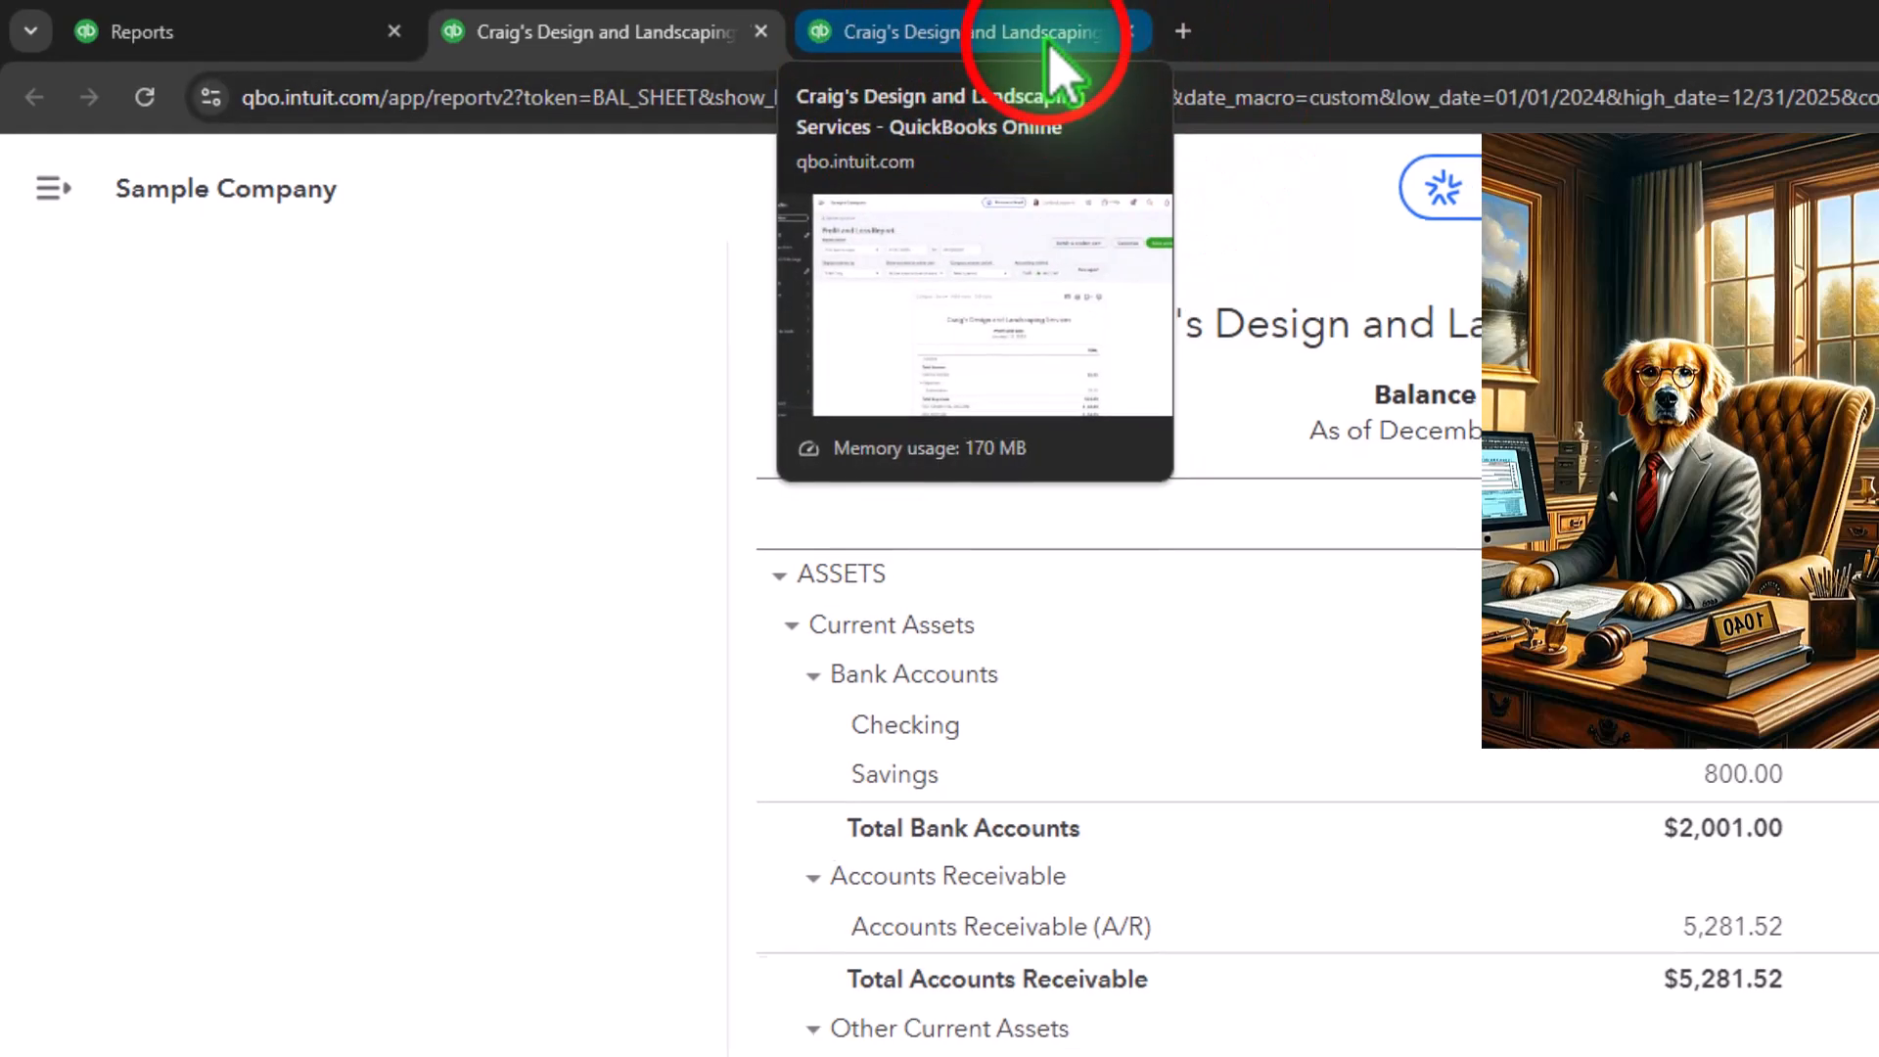
Set the Profit and Loss report period to 01/01/2024 through 12/31/2025, with the navigation sidebar collapsed
click(1056, 39)
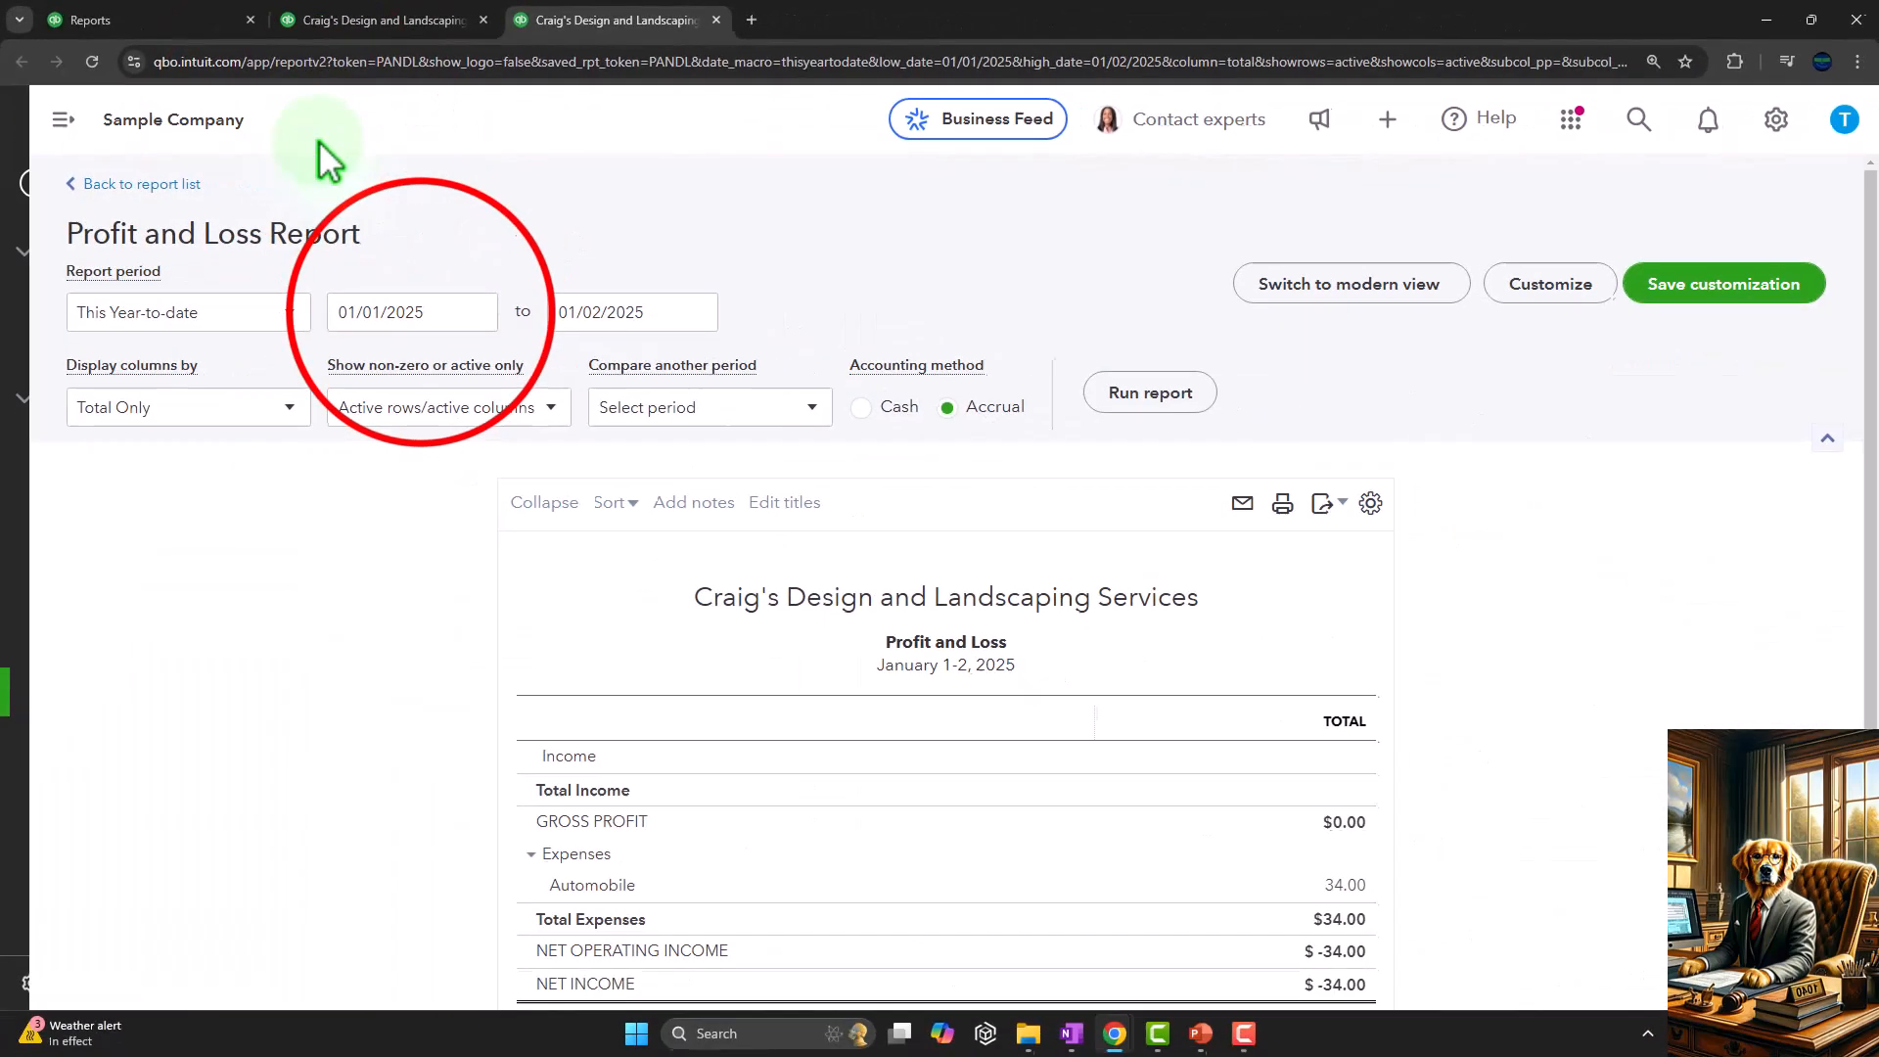
click(739, 331)
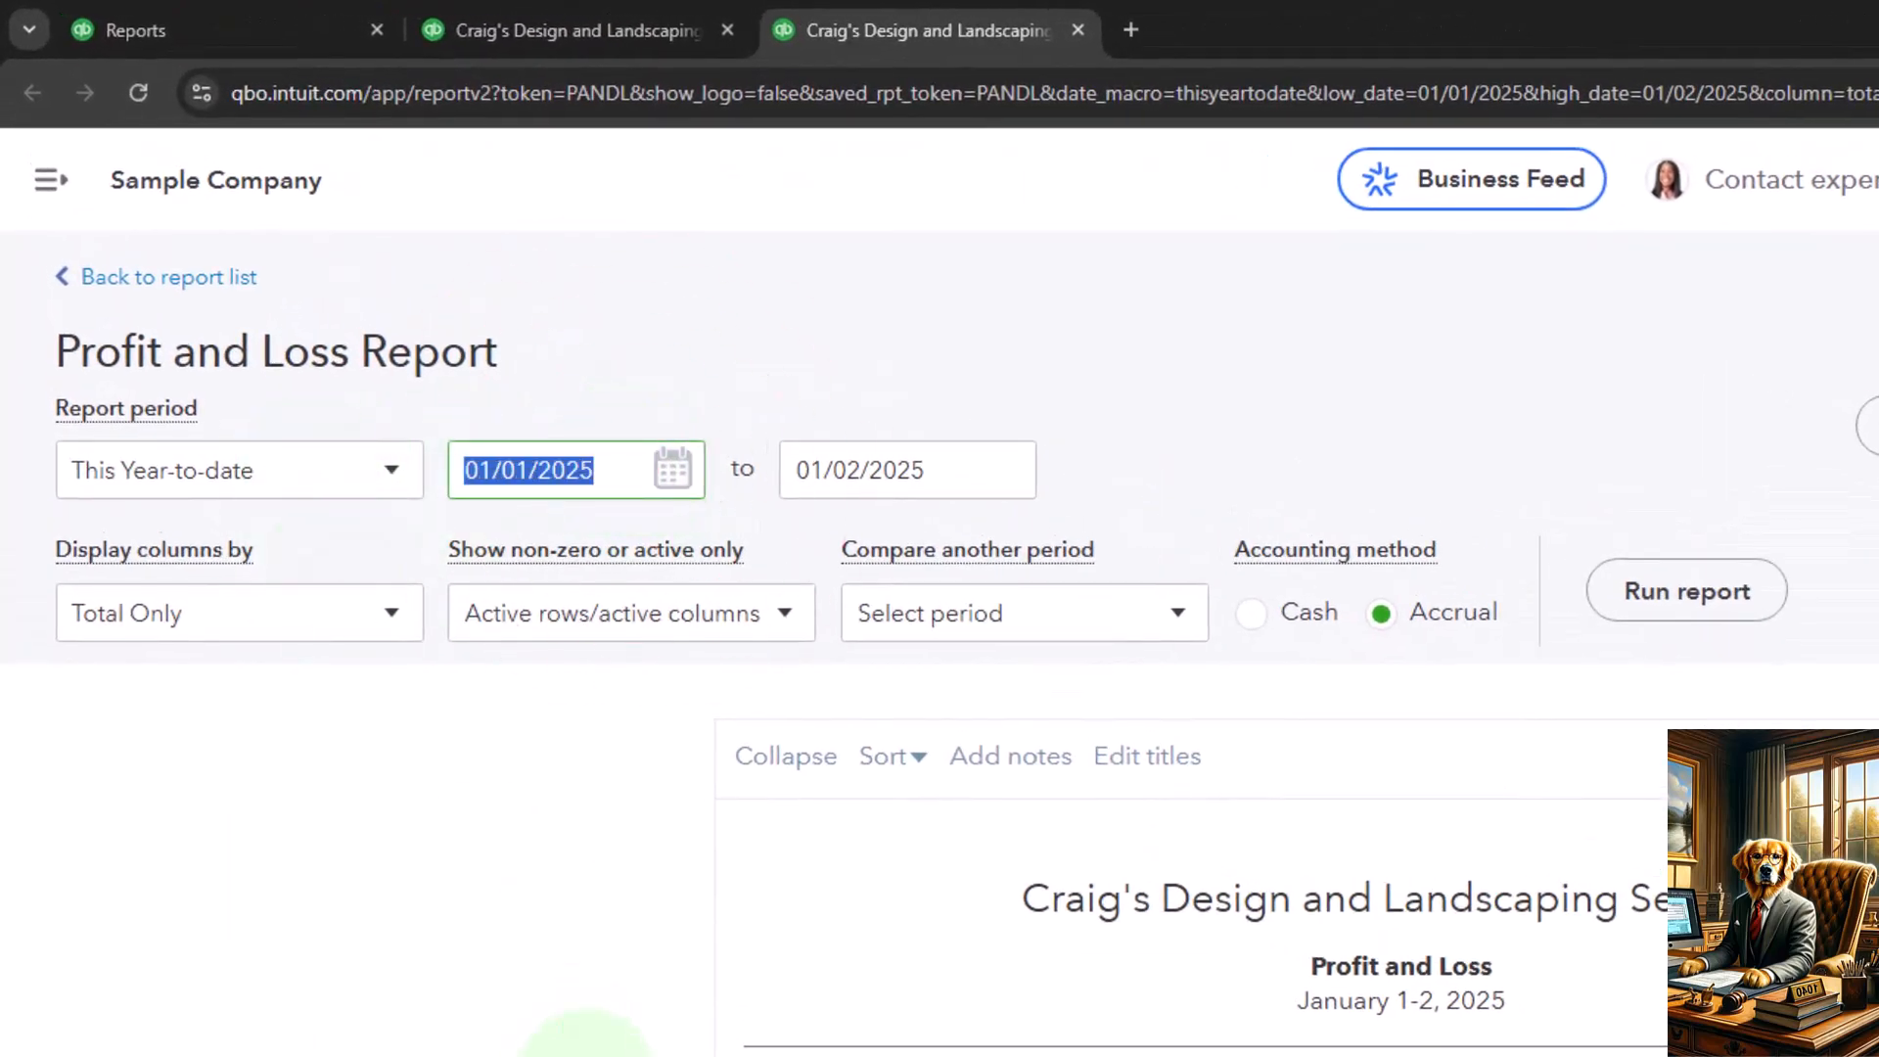
text(01012024)
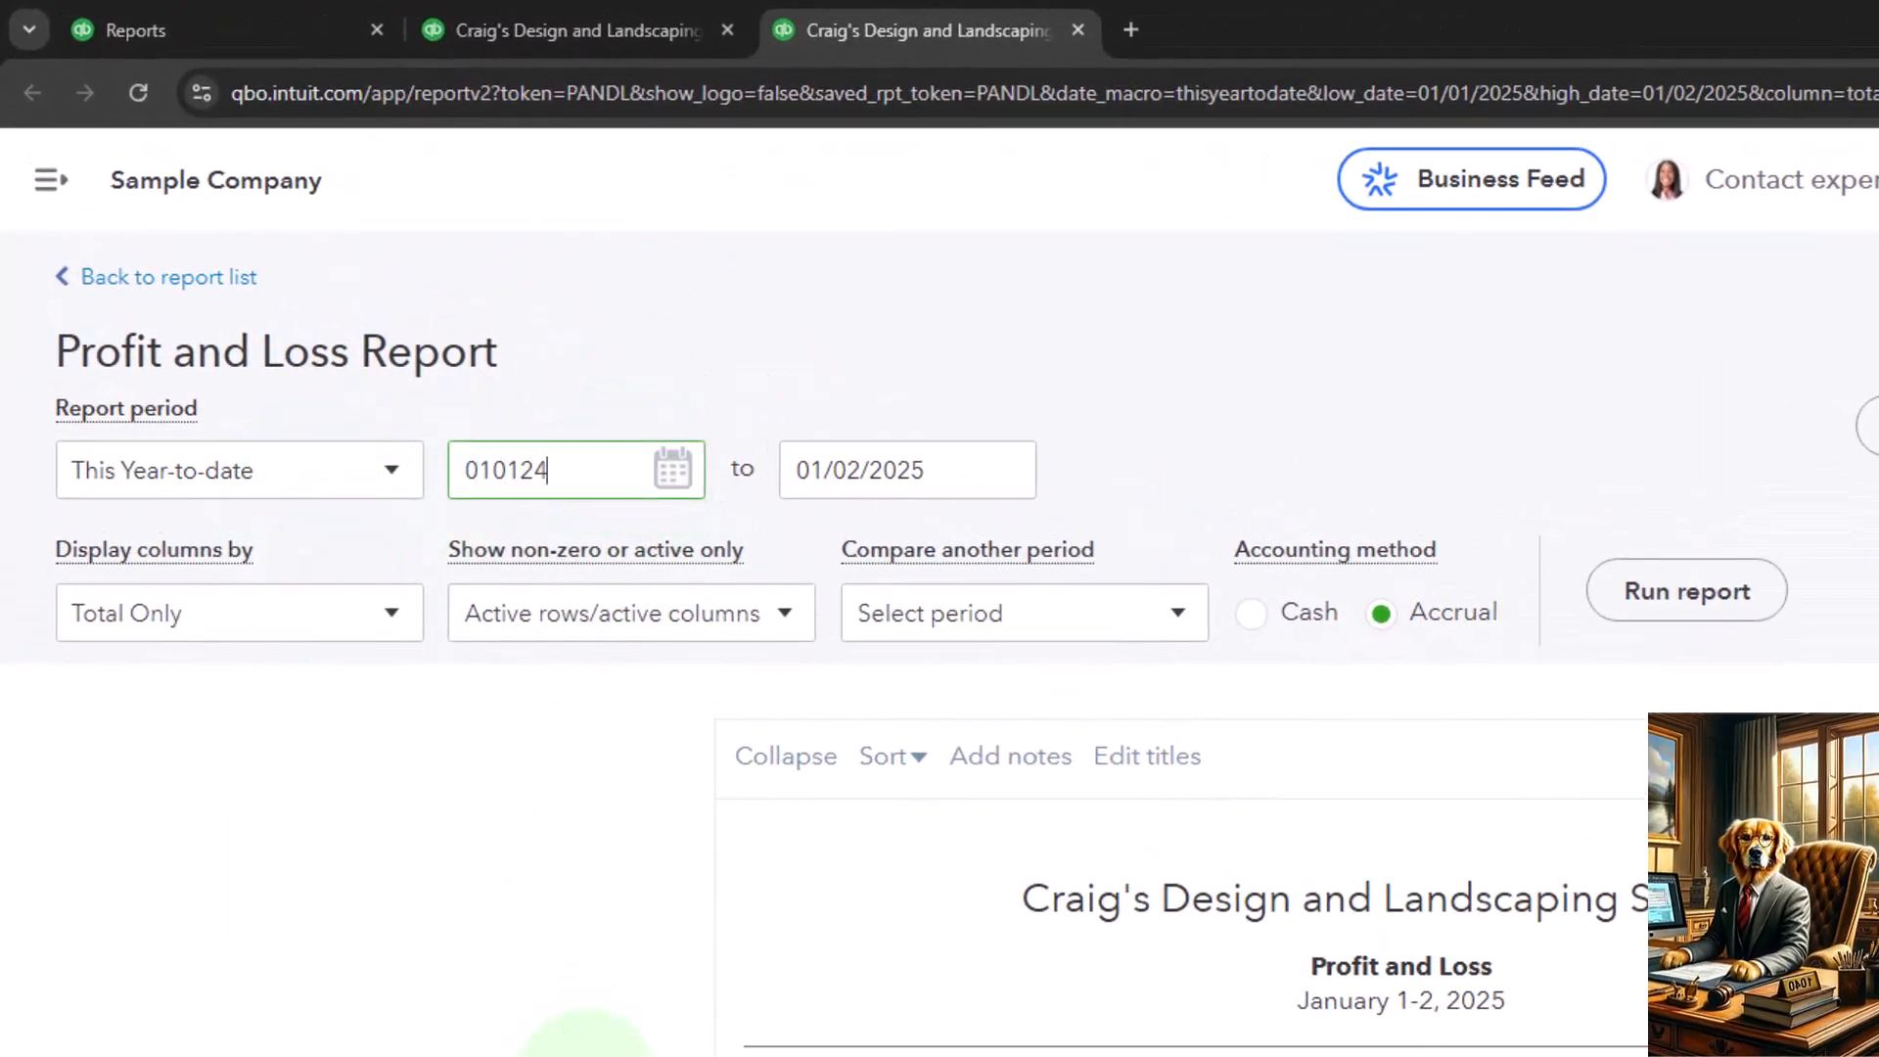
key(Tab)
text(12312025)
click(523, 827)
Display the Profit and Loss columns by Years and run the report
click(397, 624)
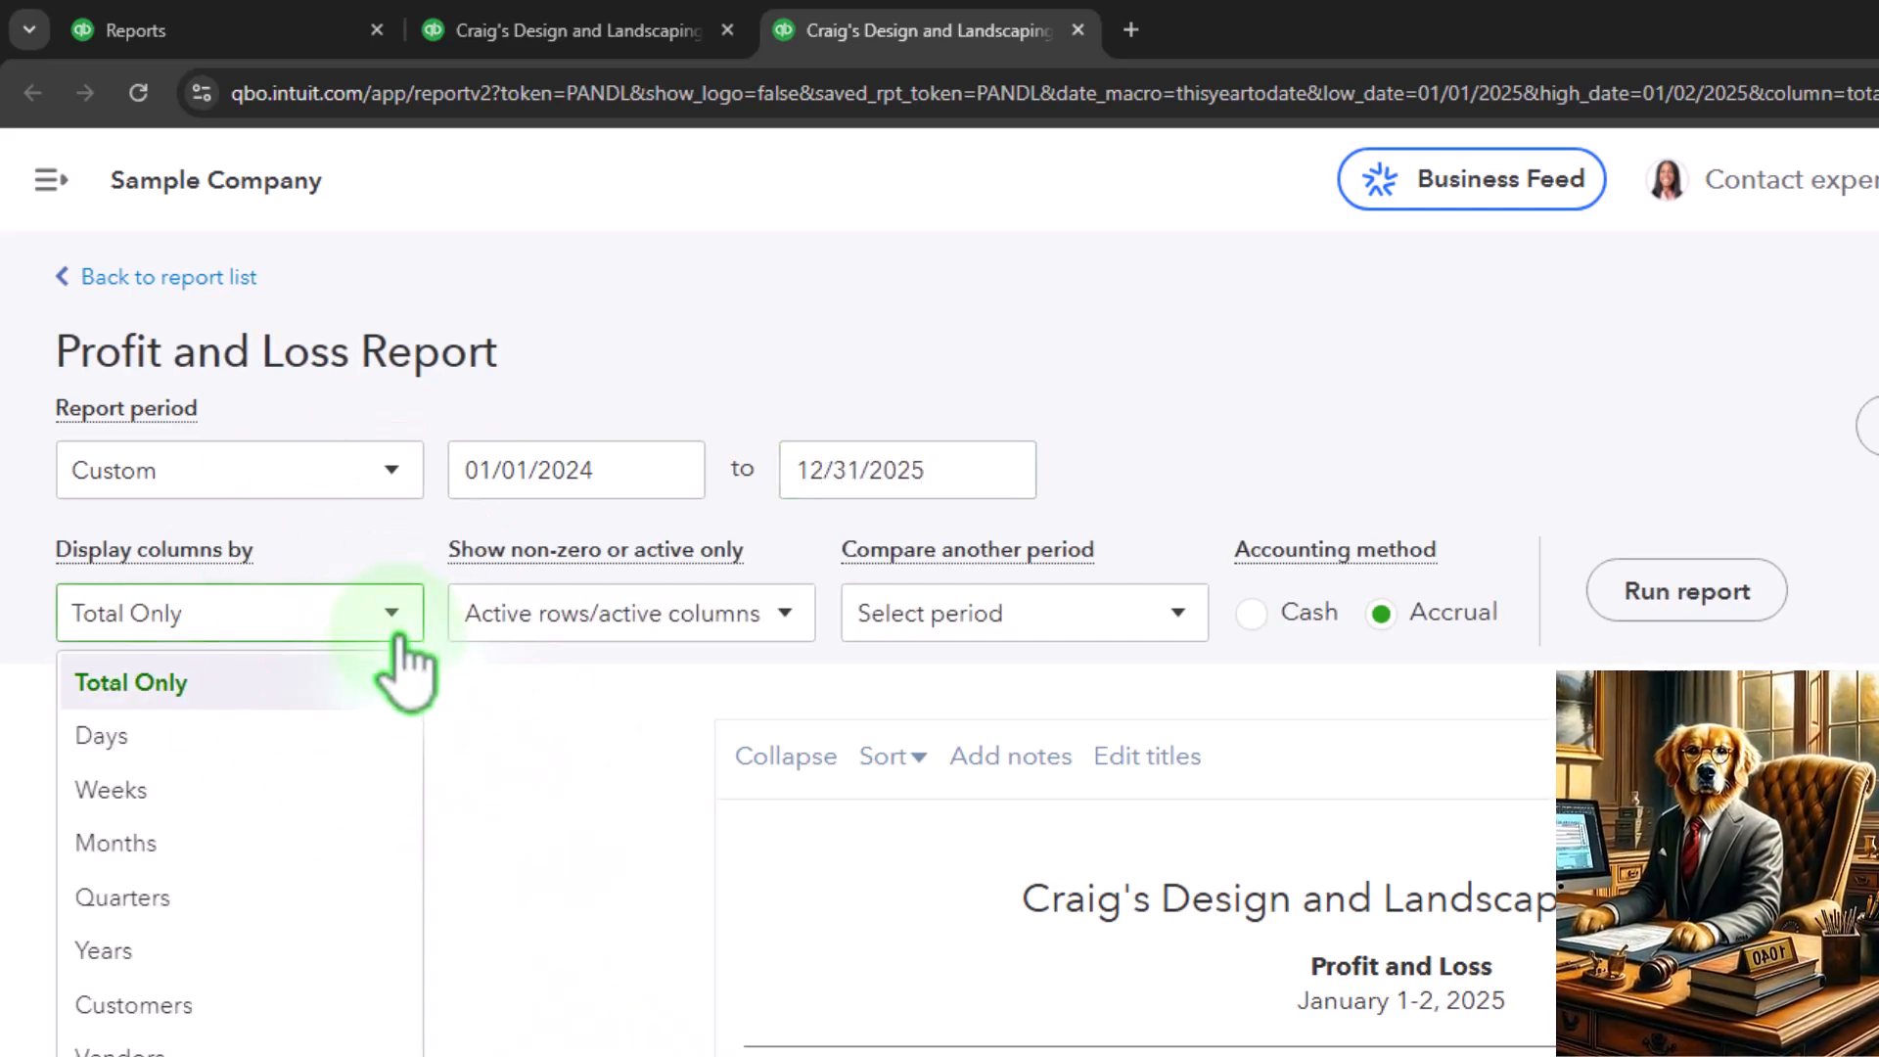
click(332, 949)
click(1637, 590)
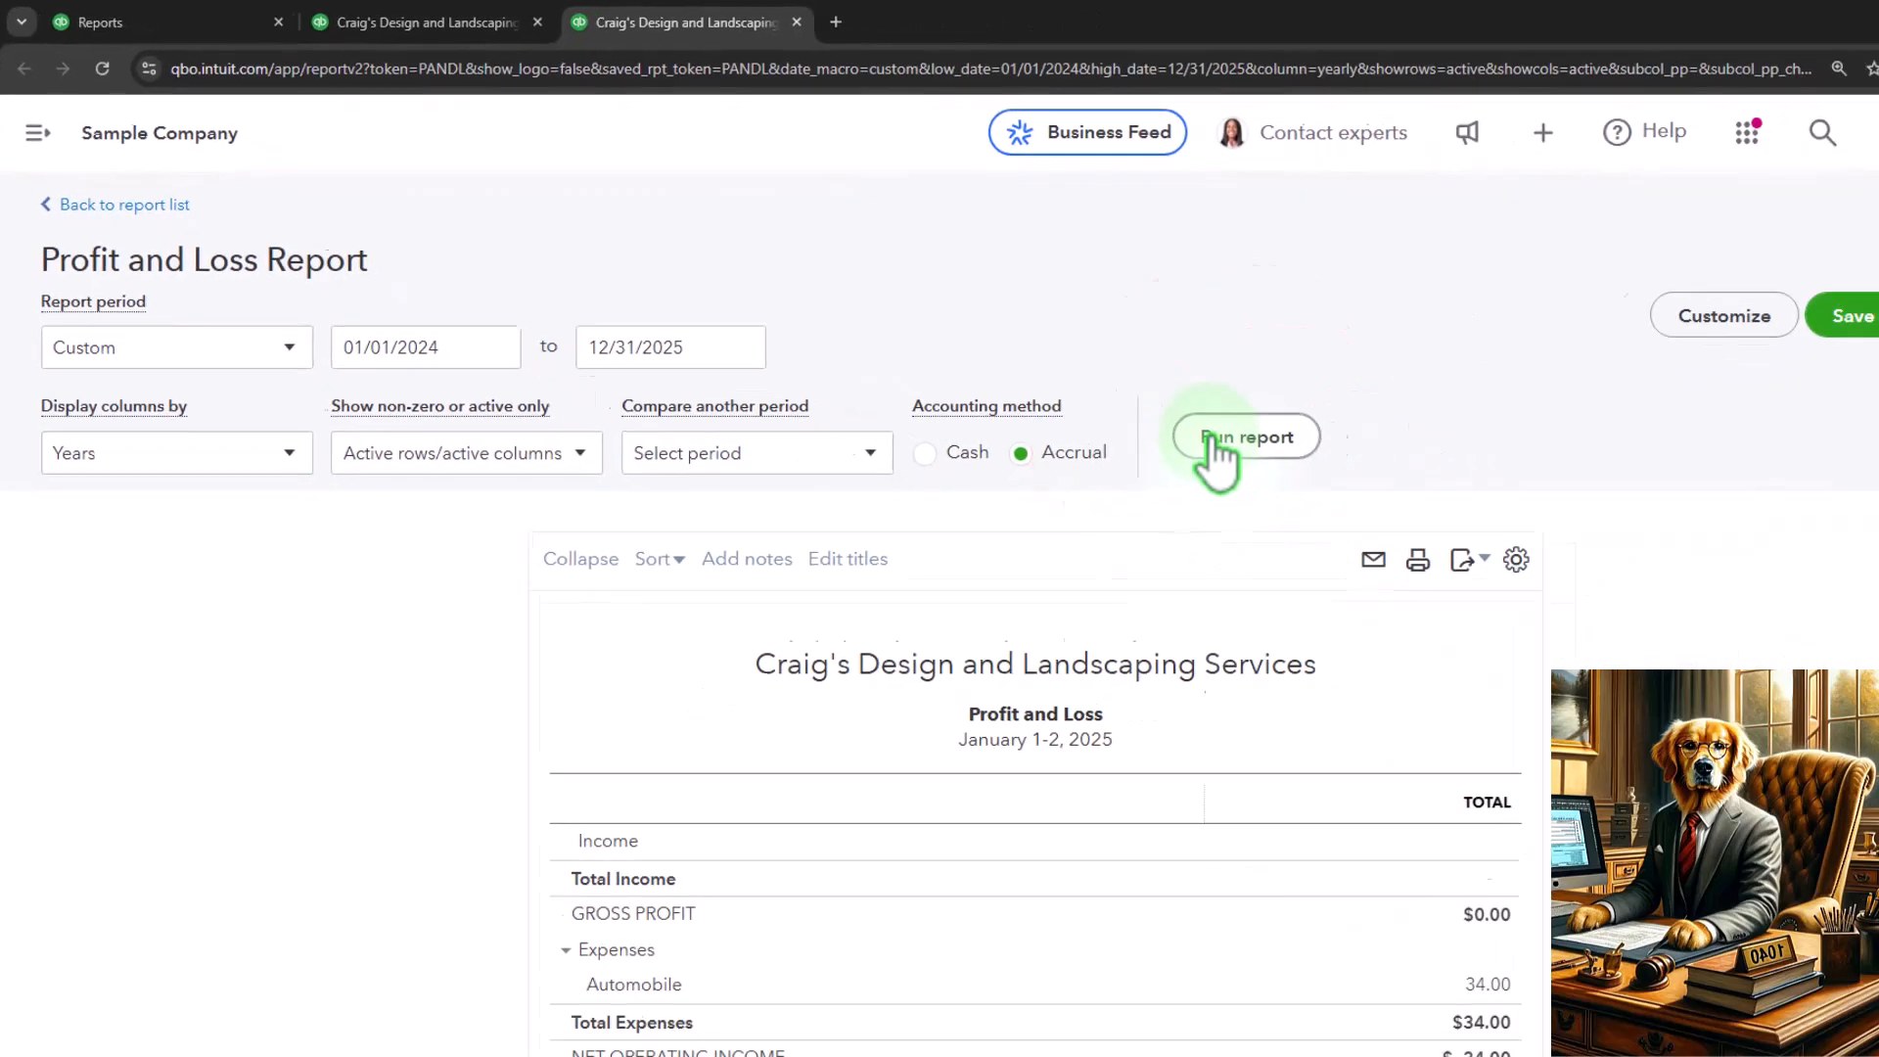
Examine the Profit and Loss income and expense lines in the 2024 and 2025 columns, and check the browser zoom level
scroll(1125, 529, down, 3)
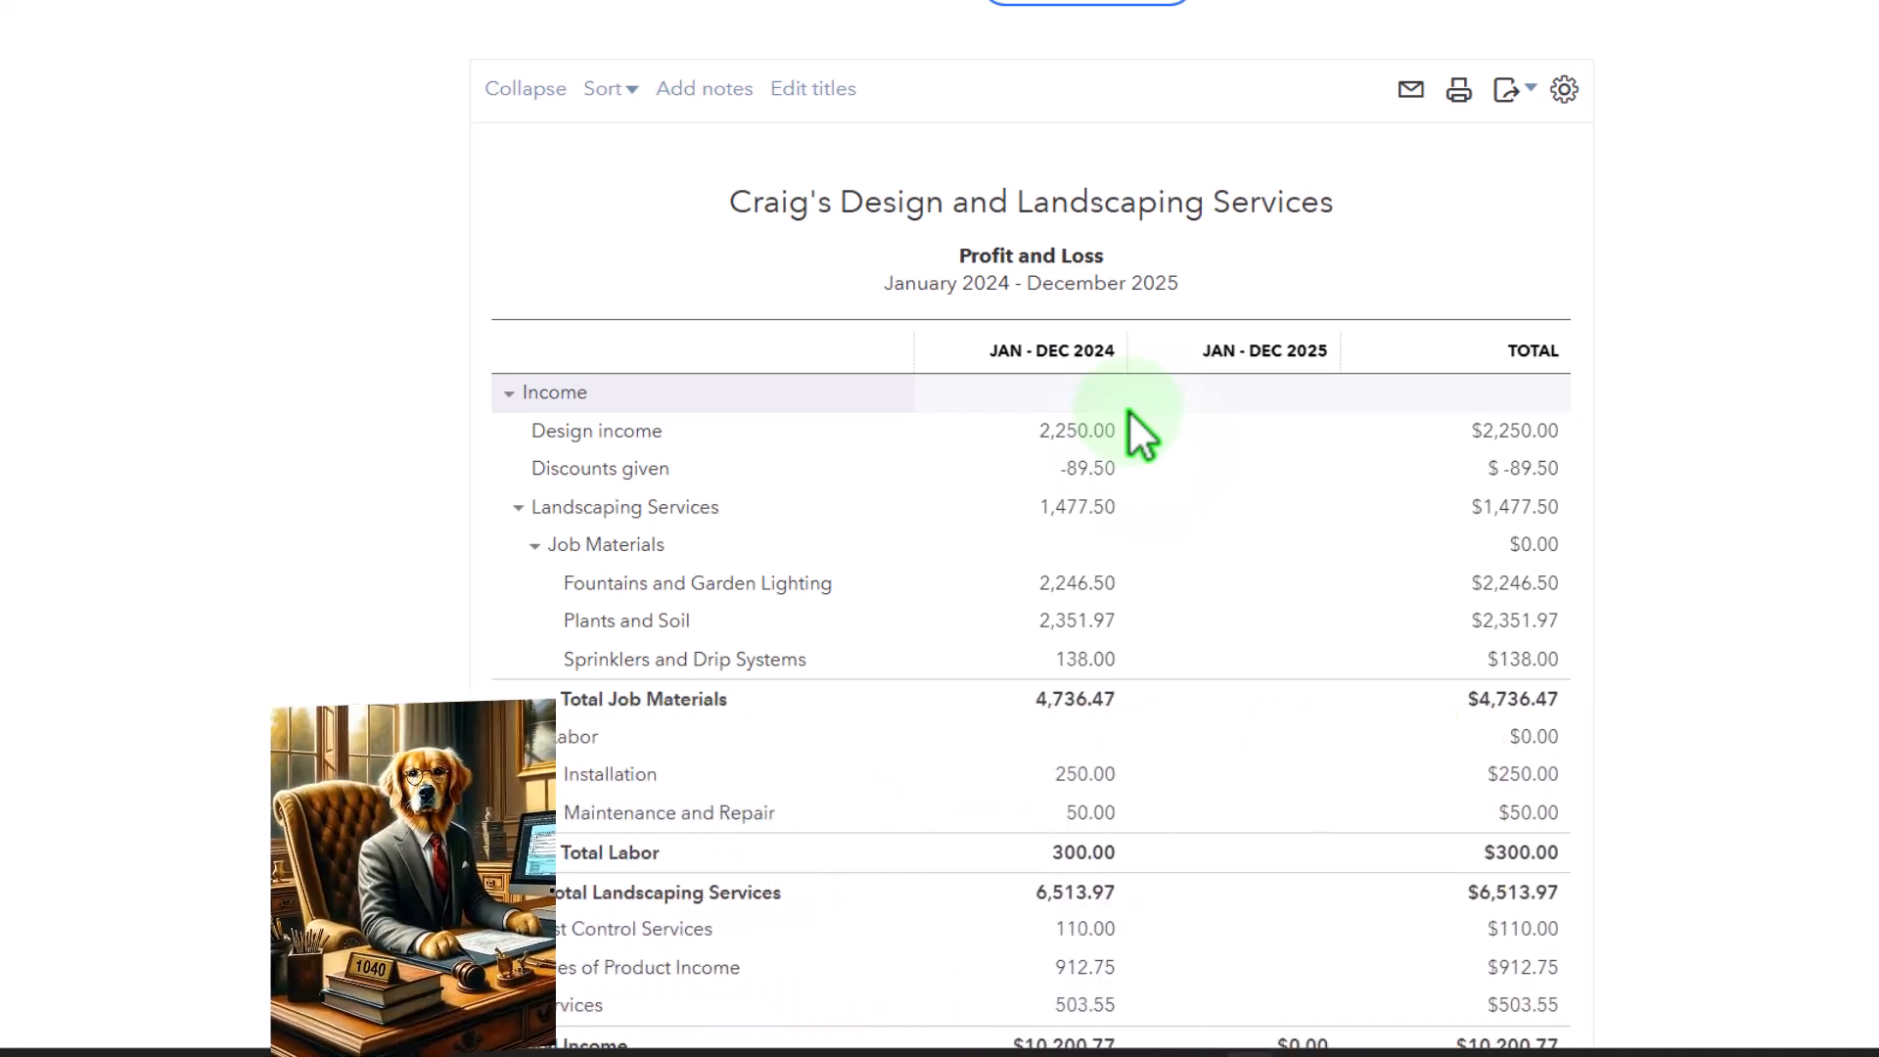
key(ctrl+plus)
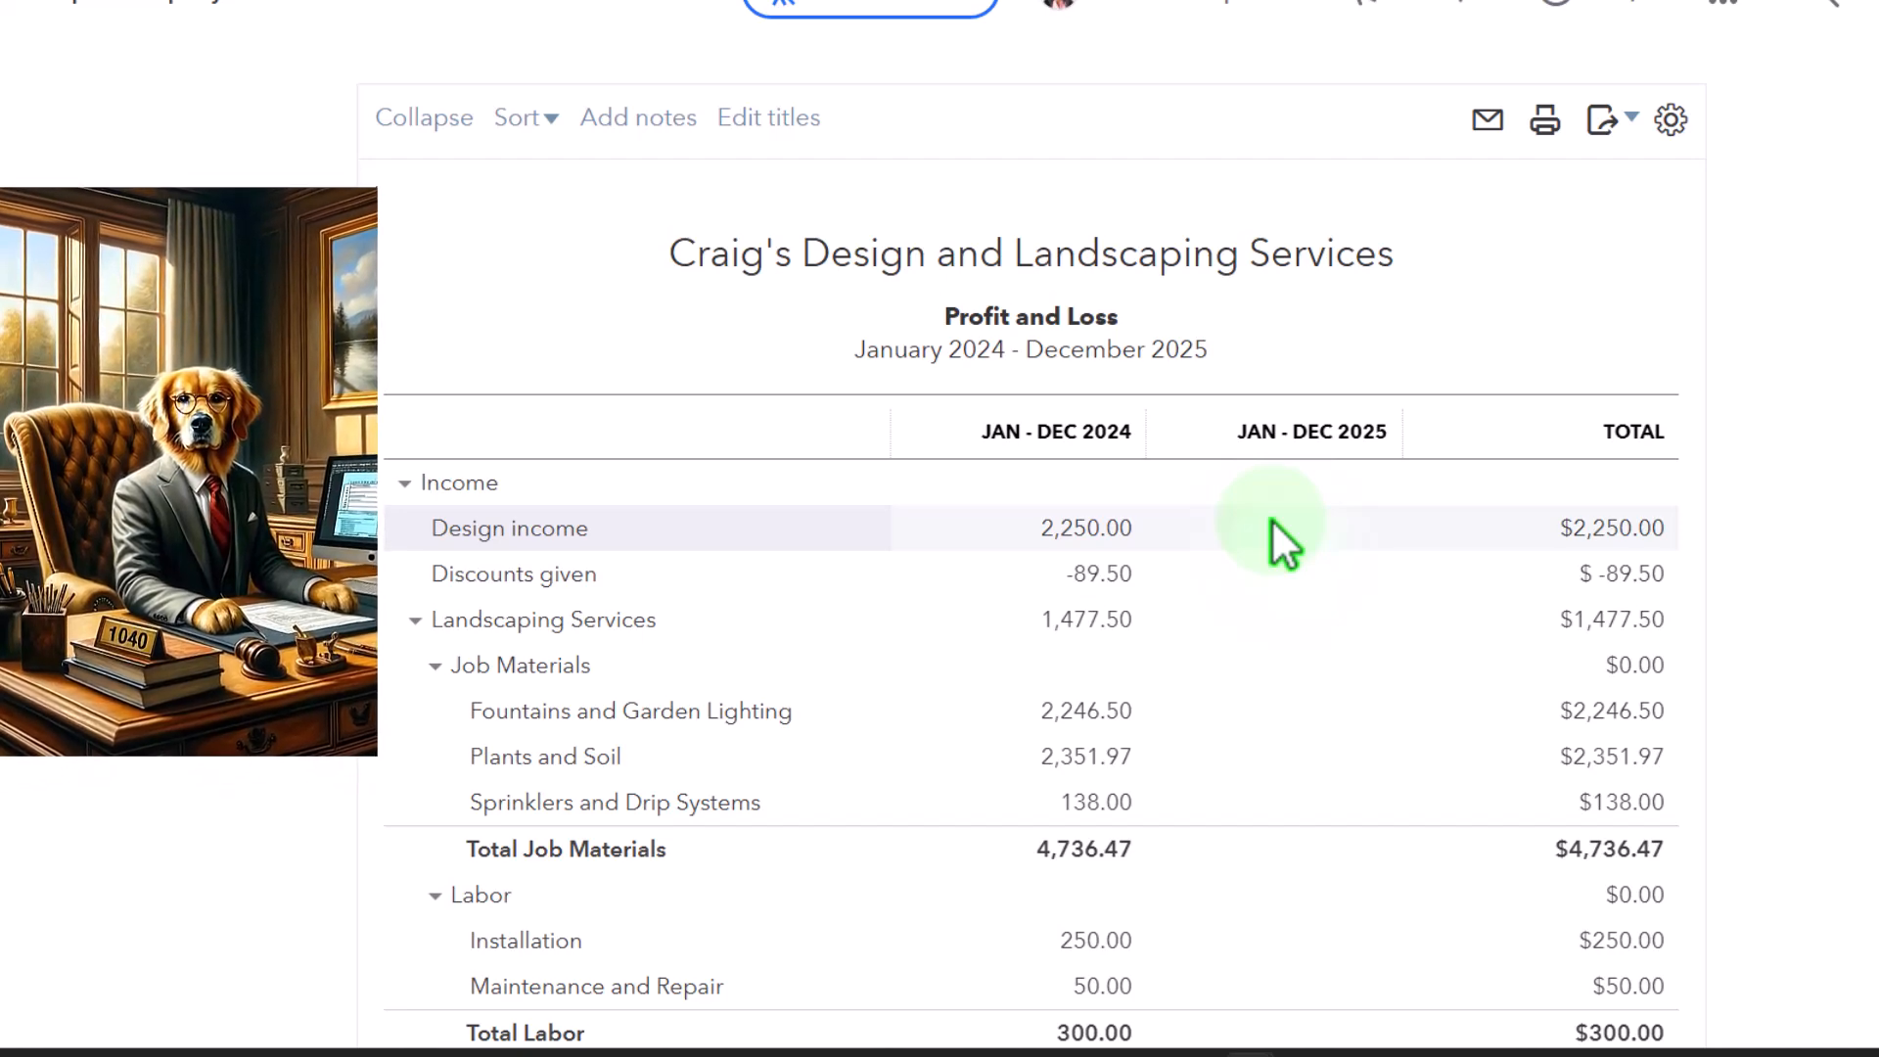
scroll(1272, 524, down, 2)
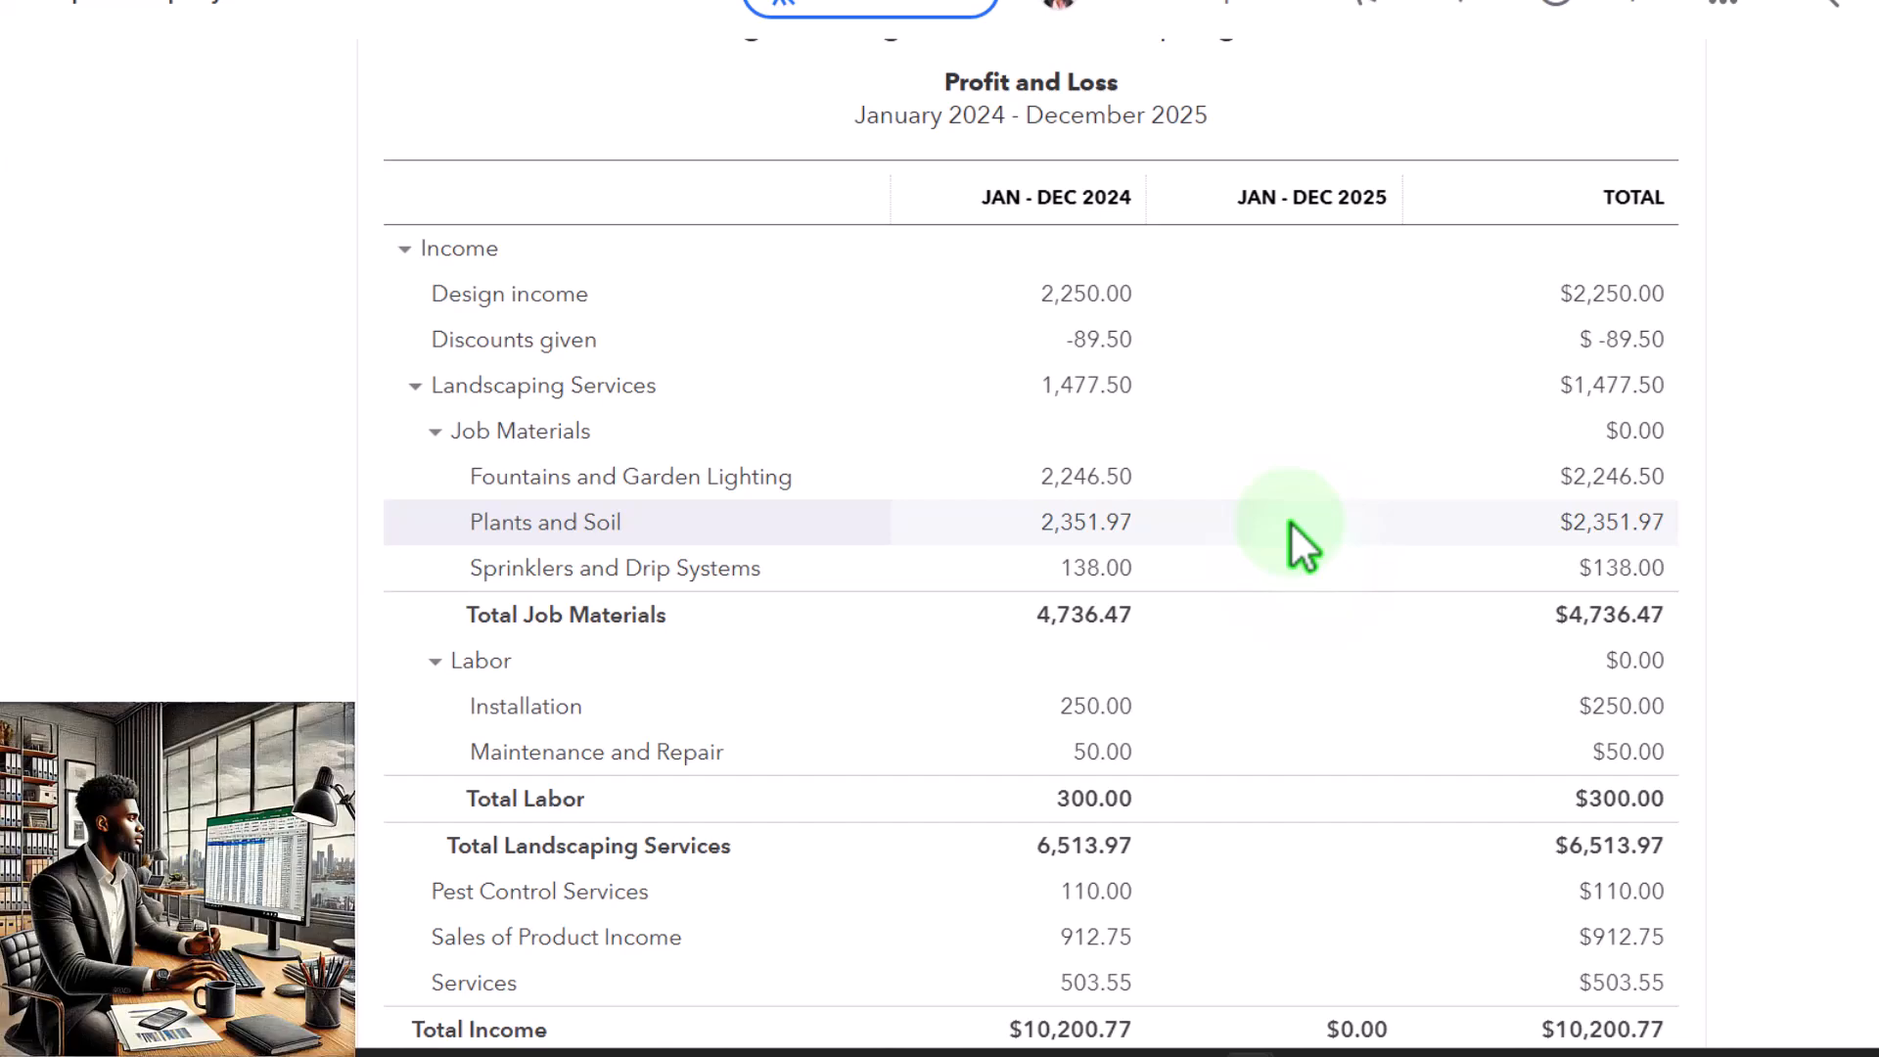
scroll(1290, 521, down, 5)
scroll(1289, 521, down, 2)
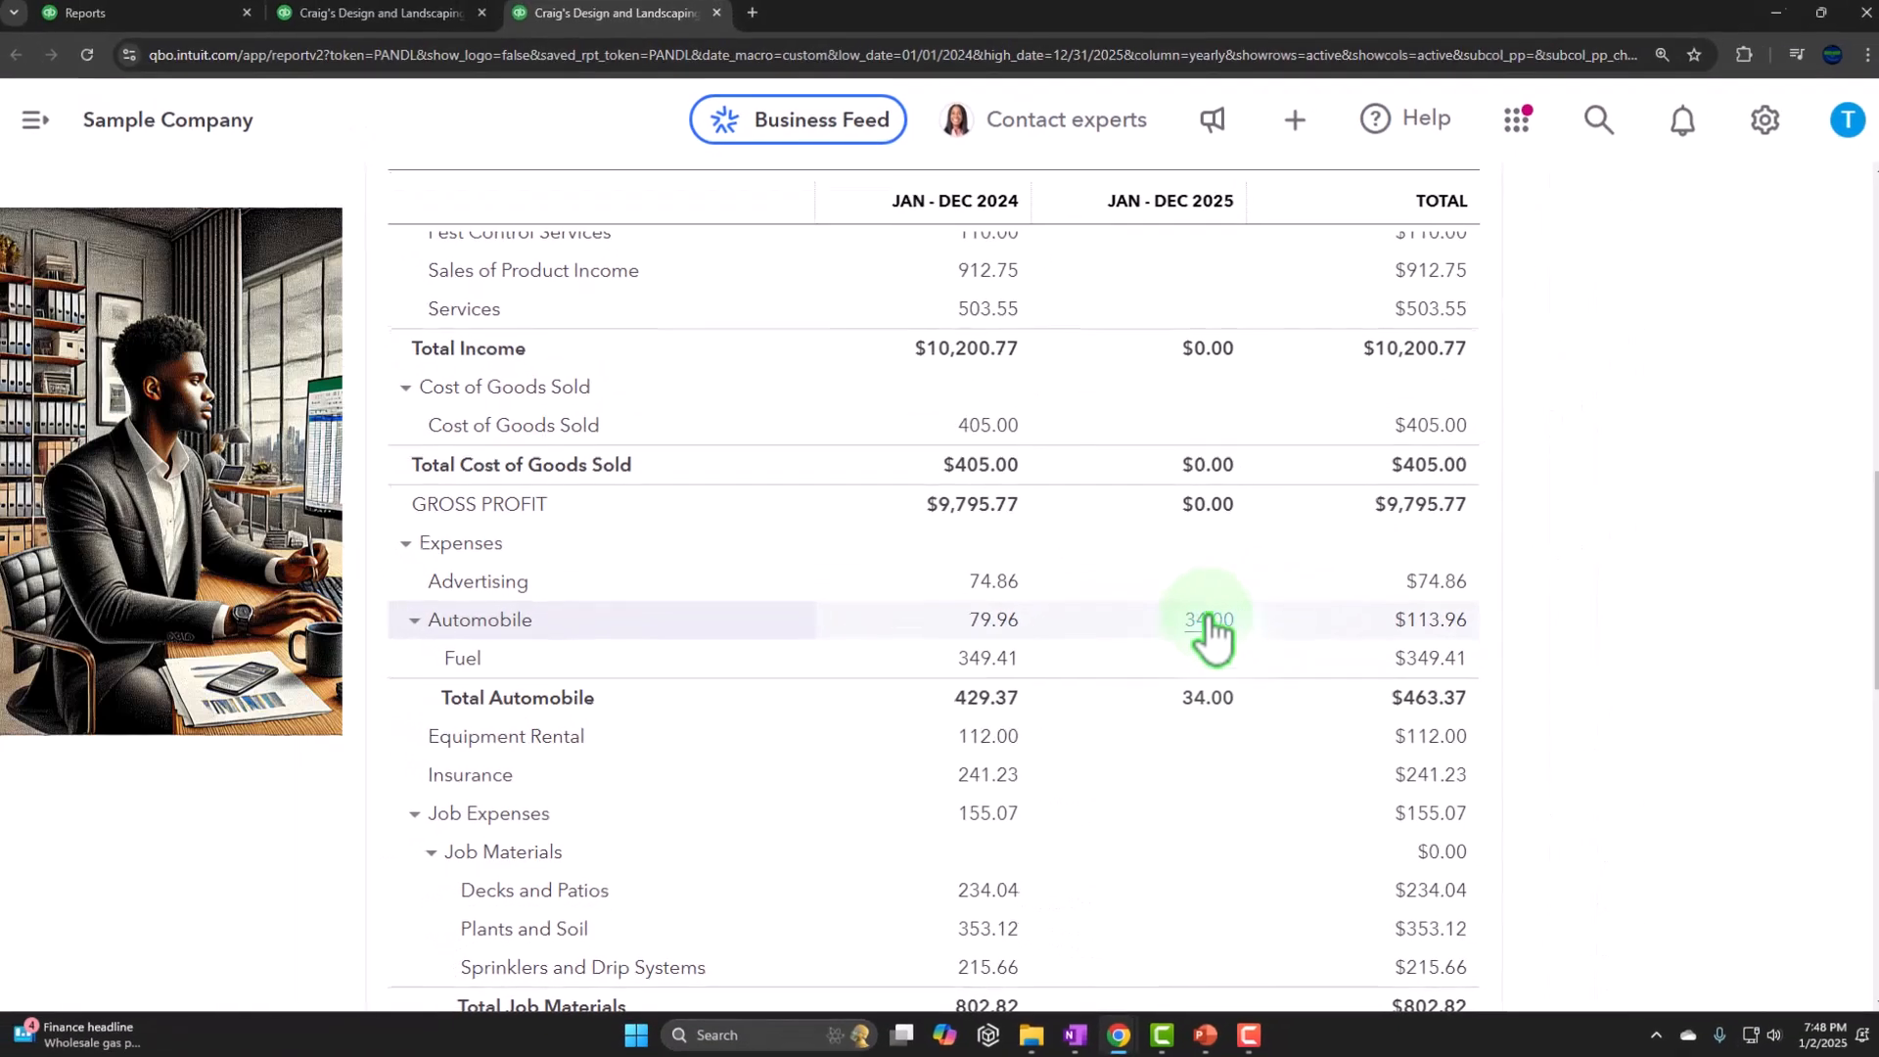
scroll(1753, 524, up, 10)
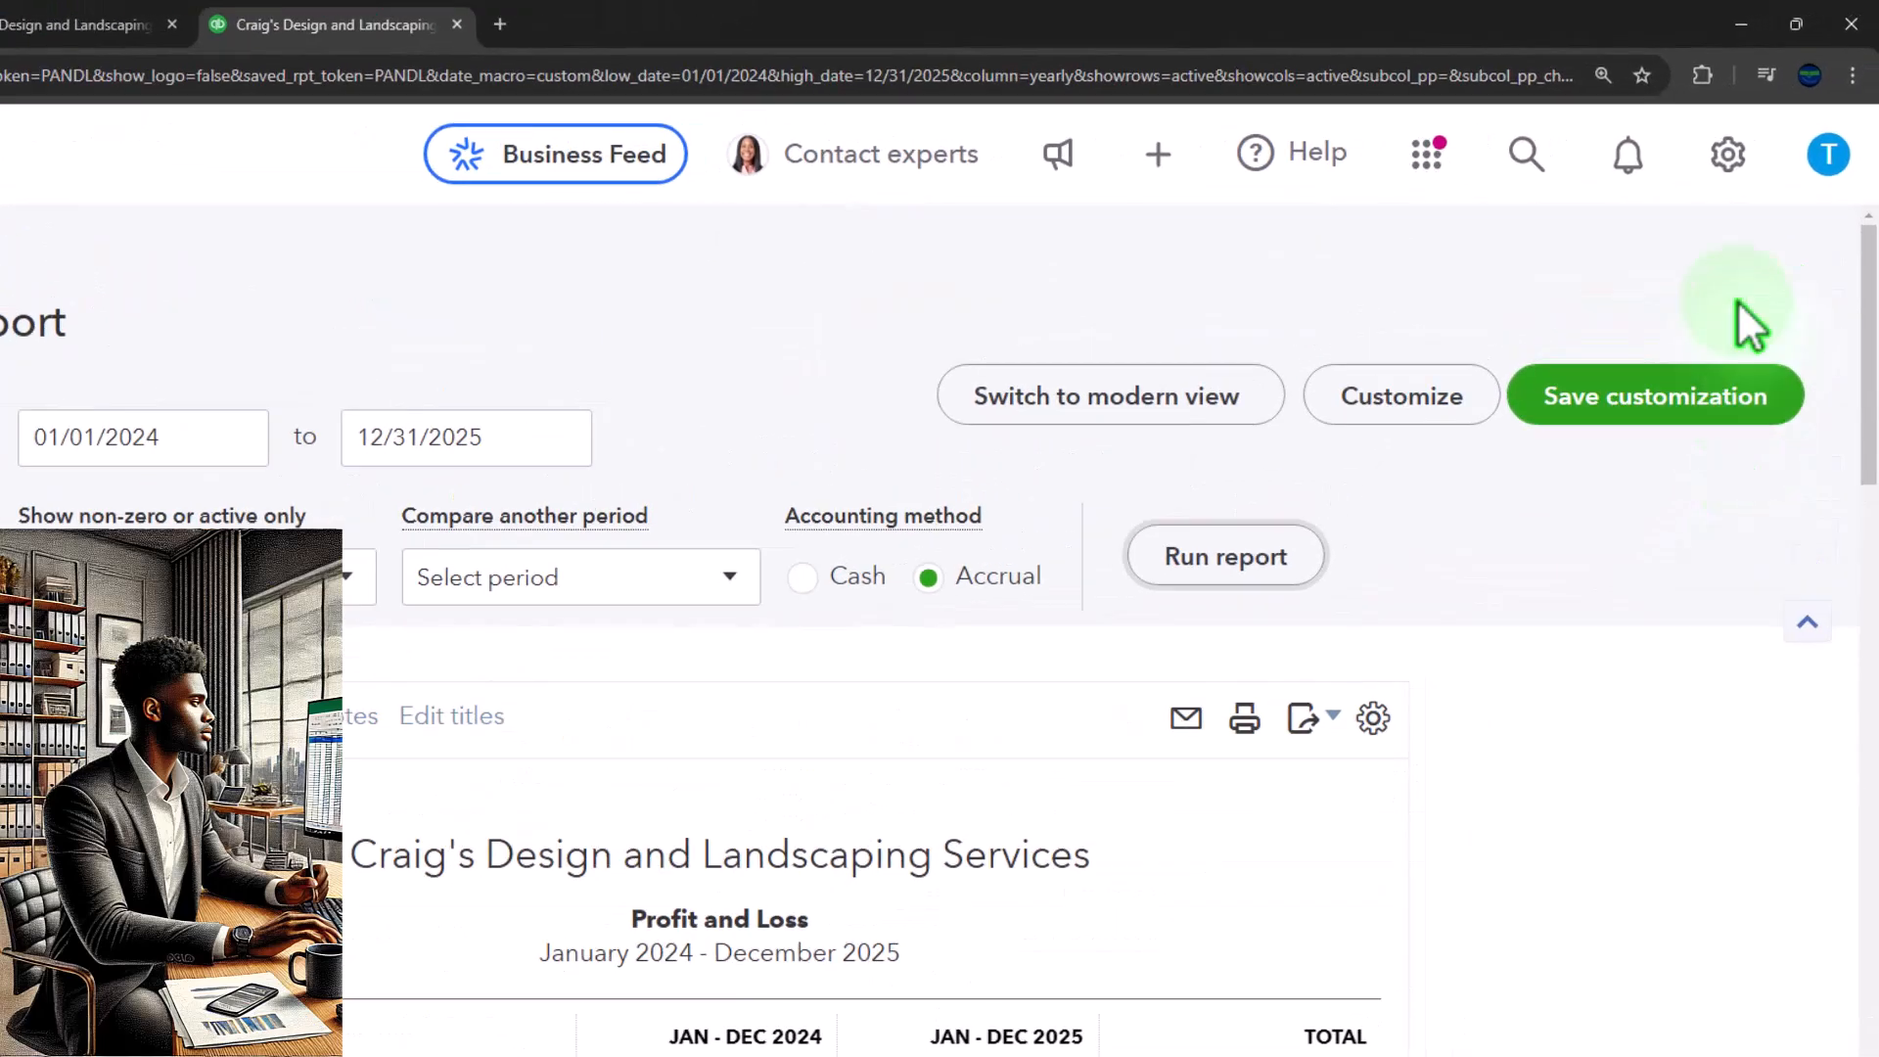
click(1852, 76)
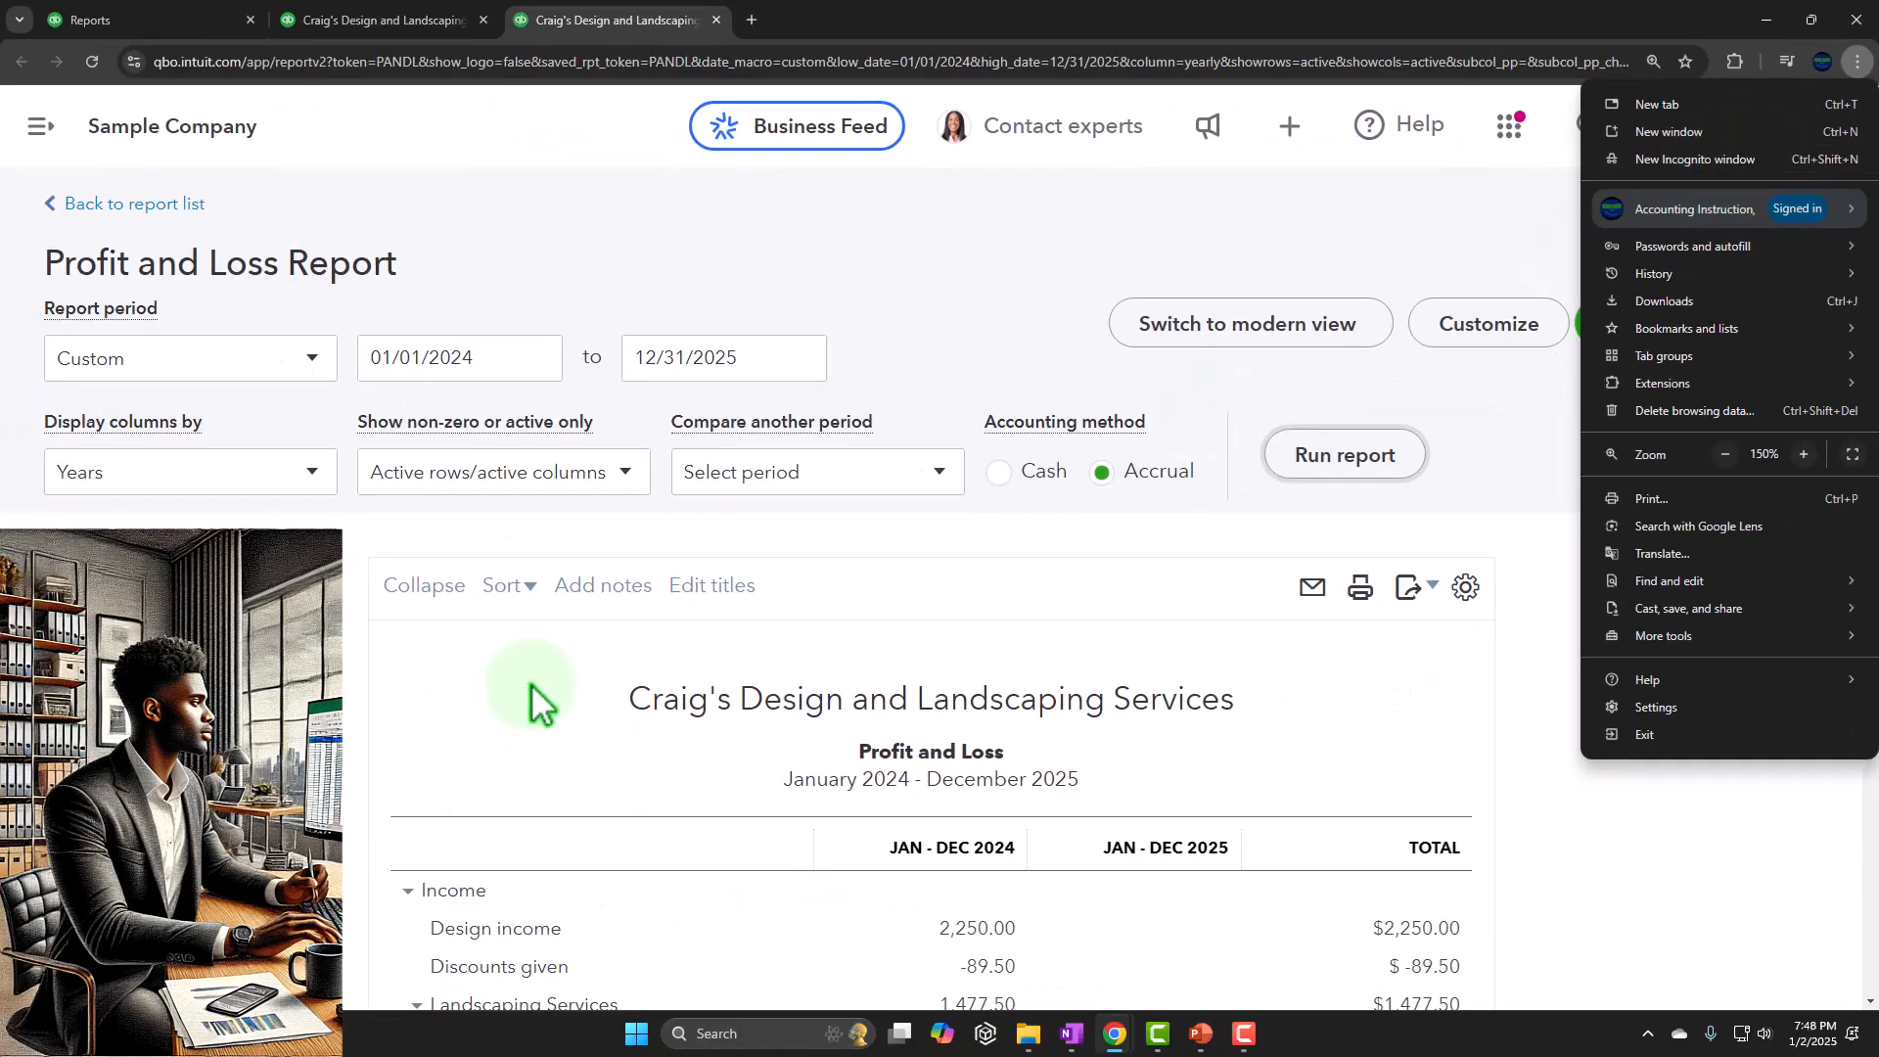
click(602, 663)
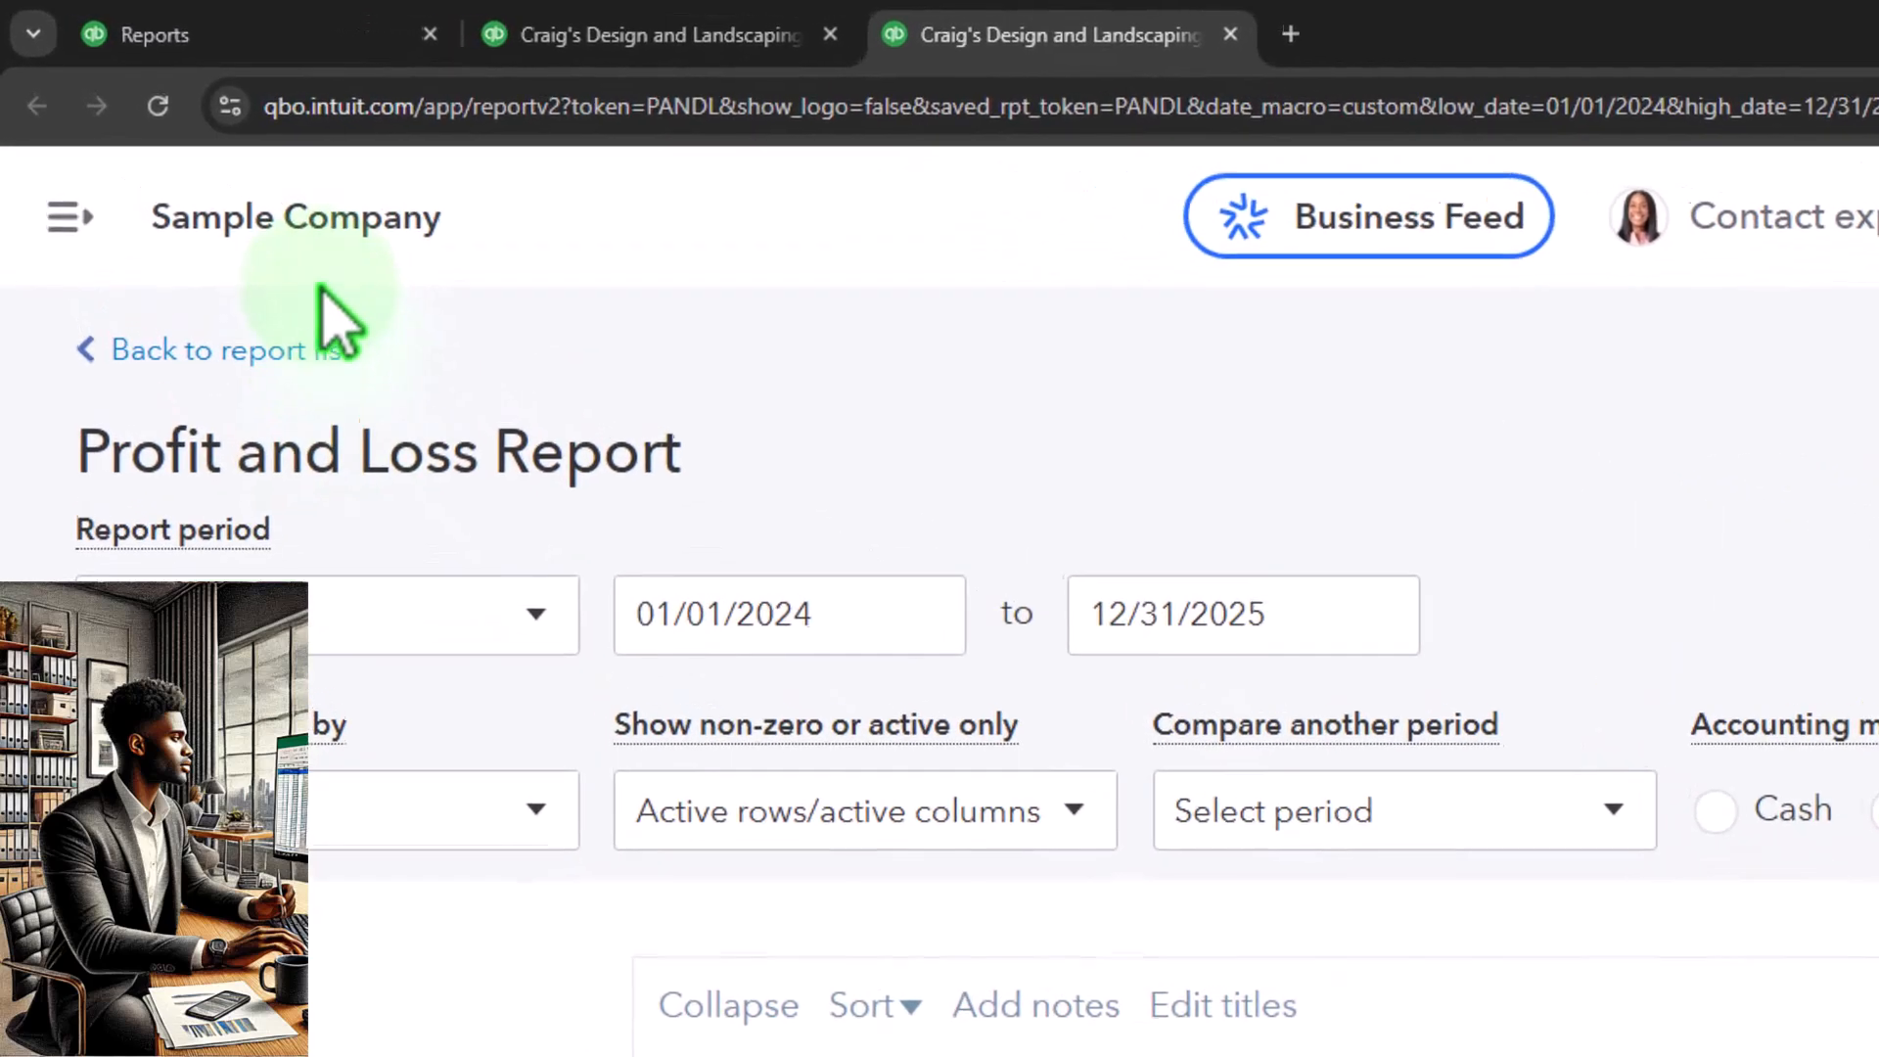
Return to the Reports page and review the new transaction forms available for customers, vendors, team and other
click(274, 44)
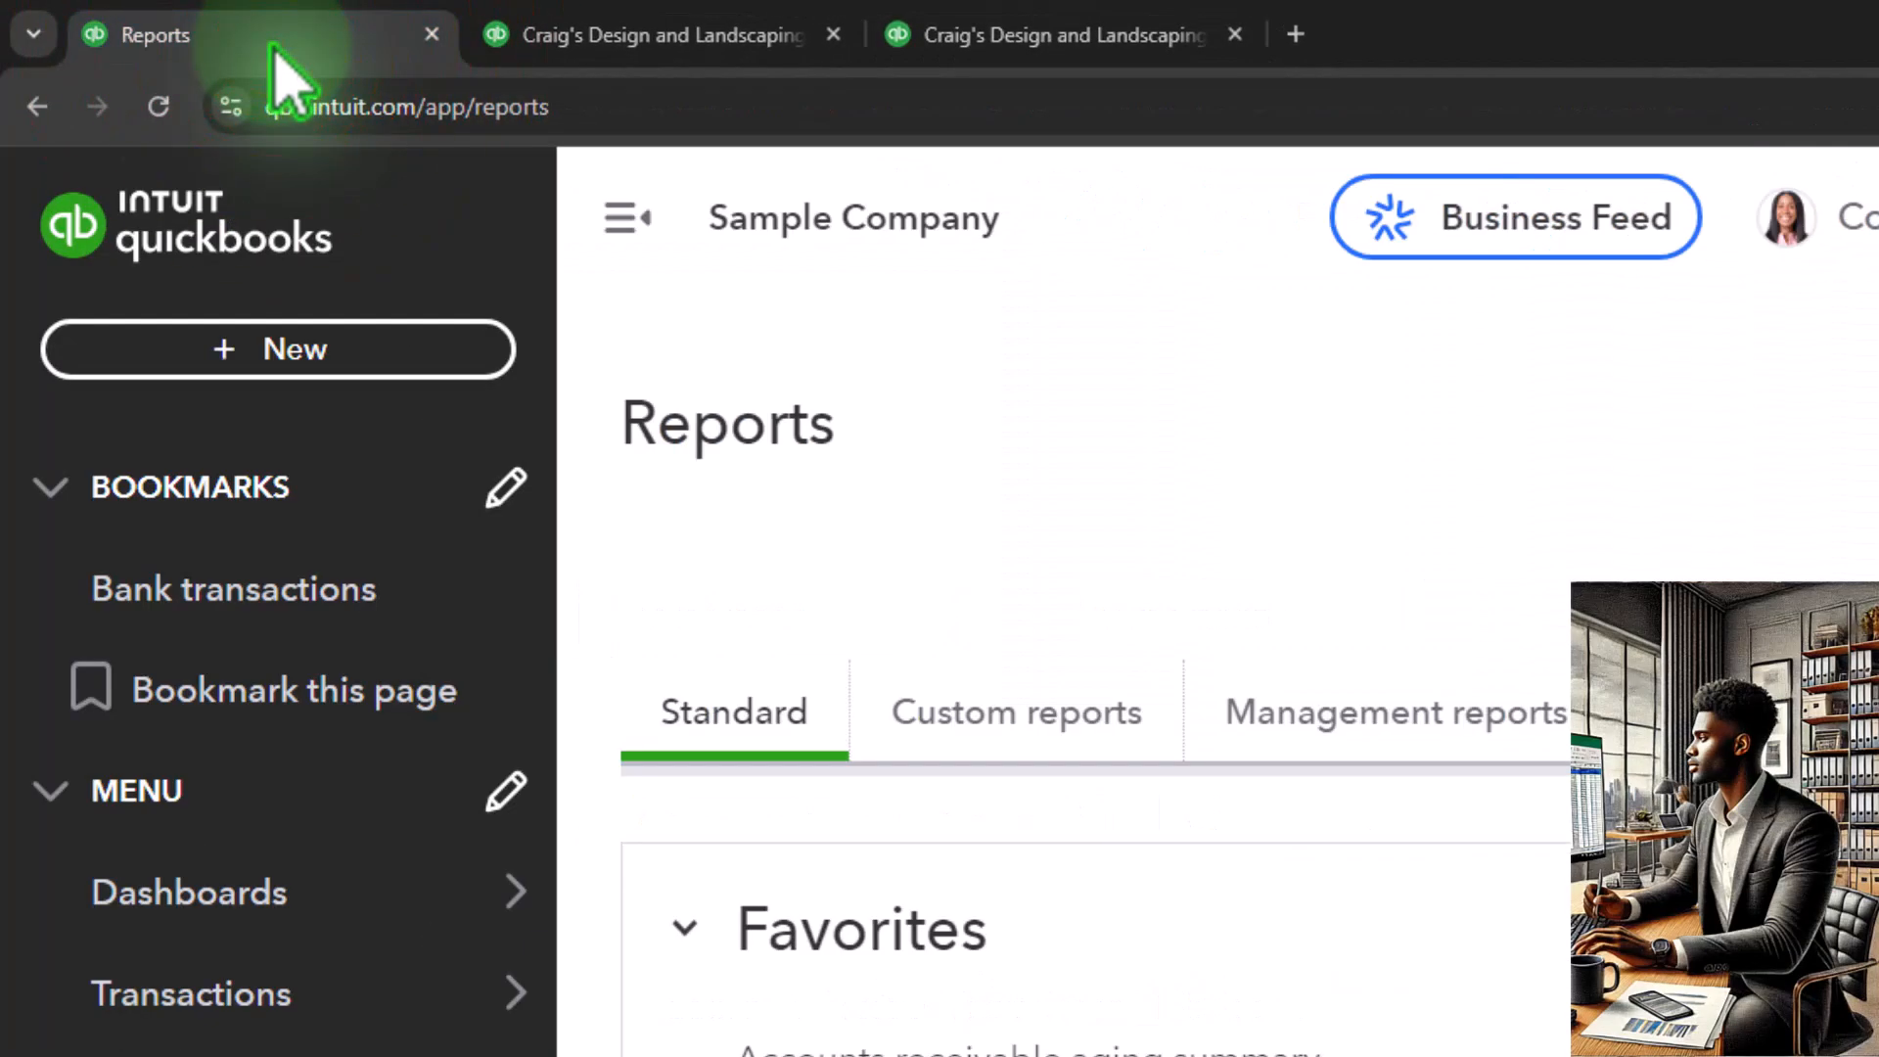
click(357, 350)
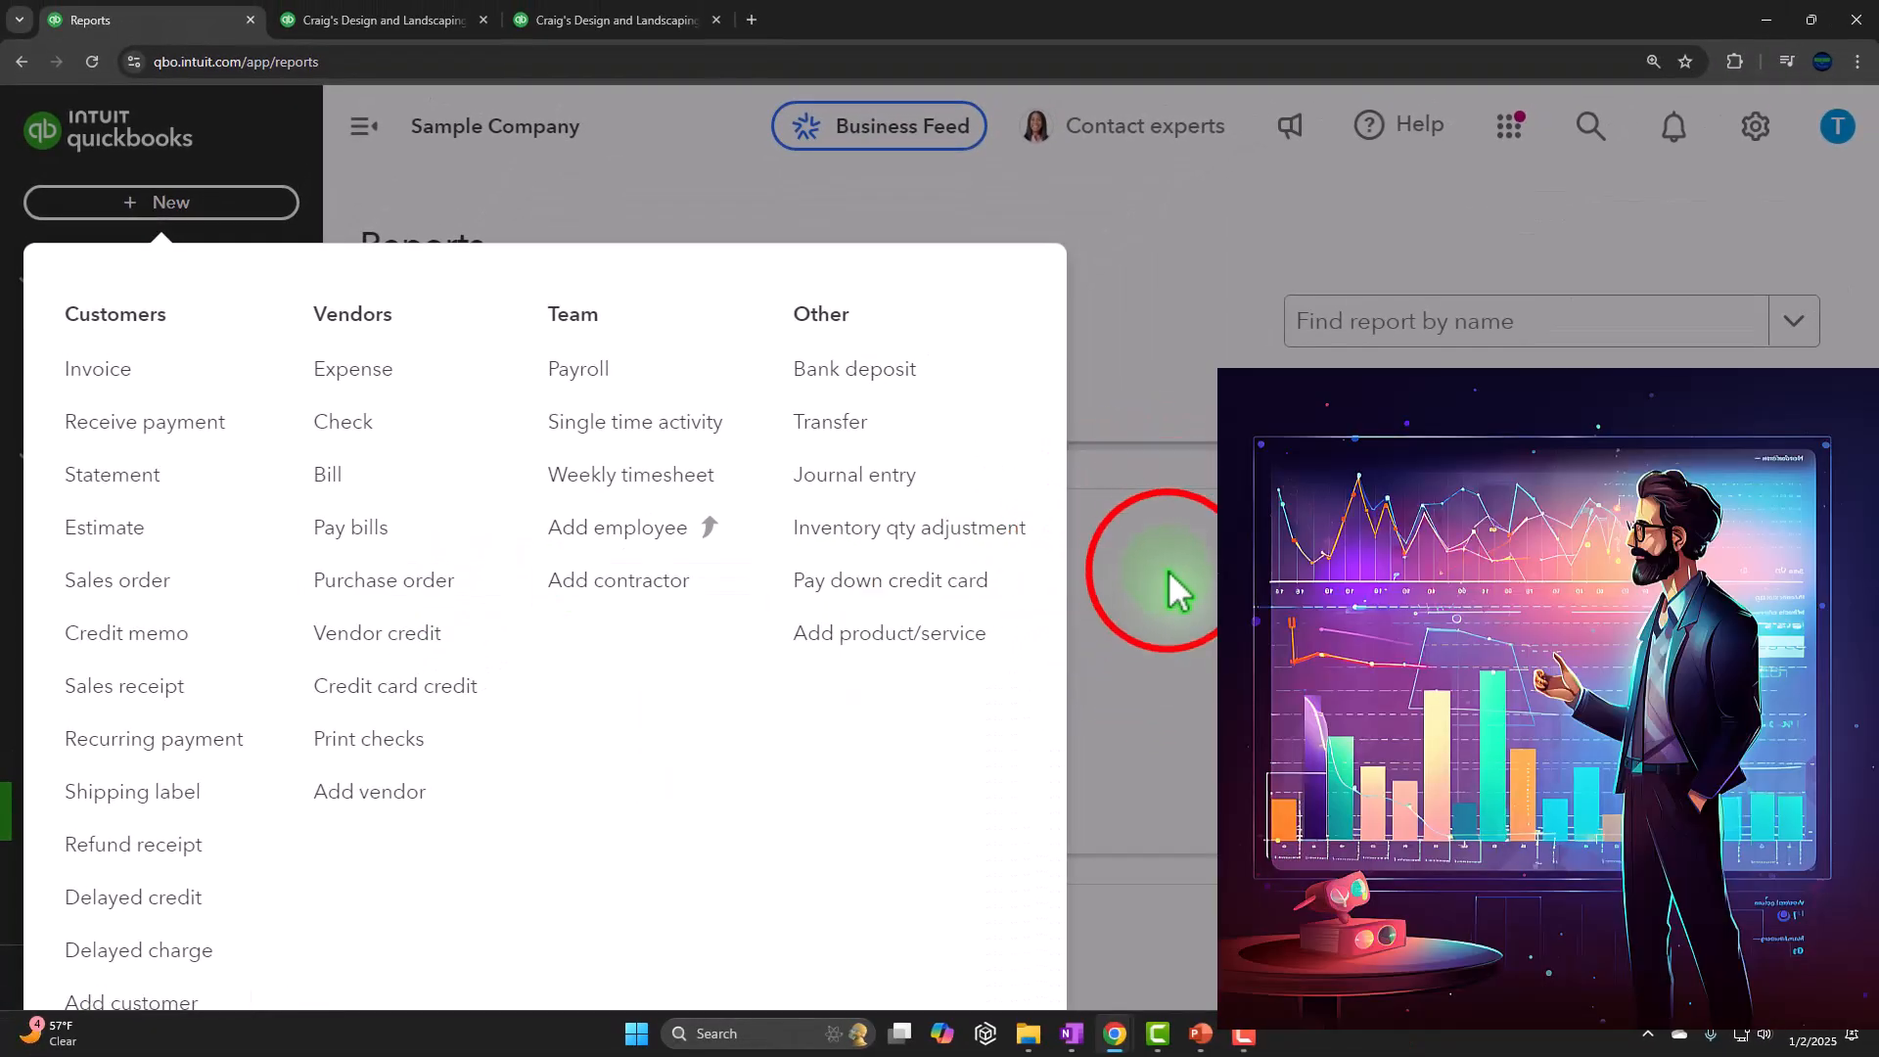
click(1174, 587)
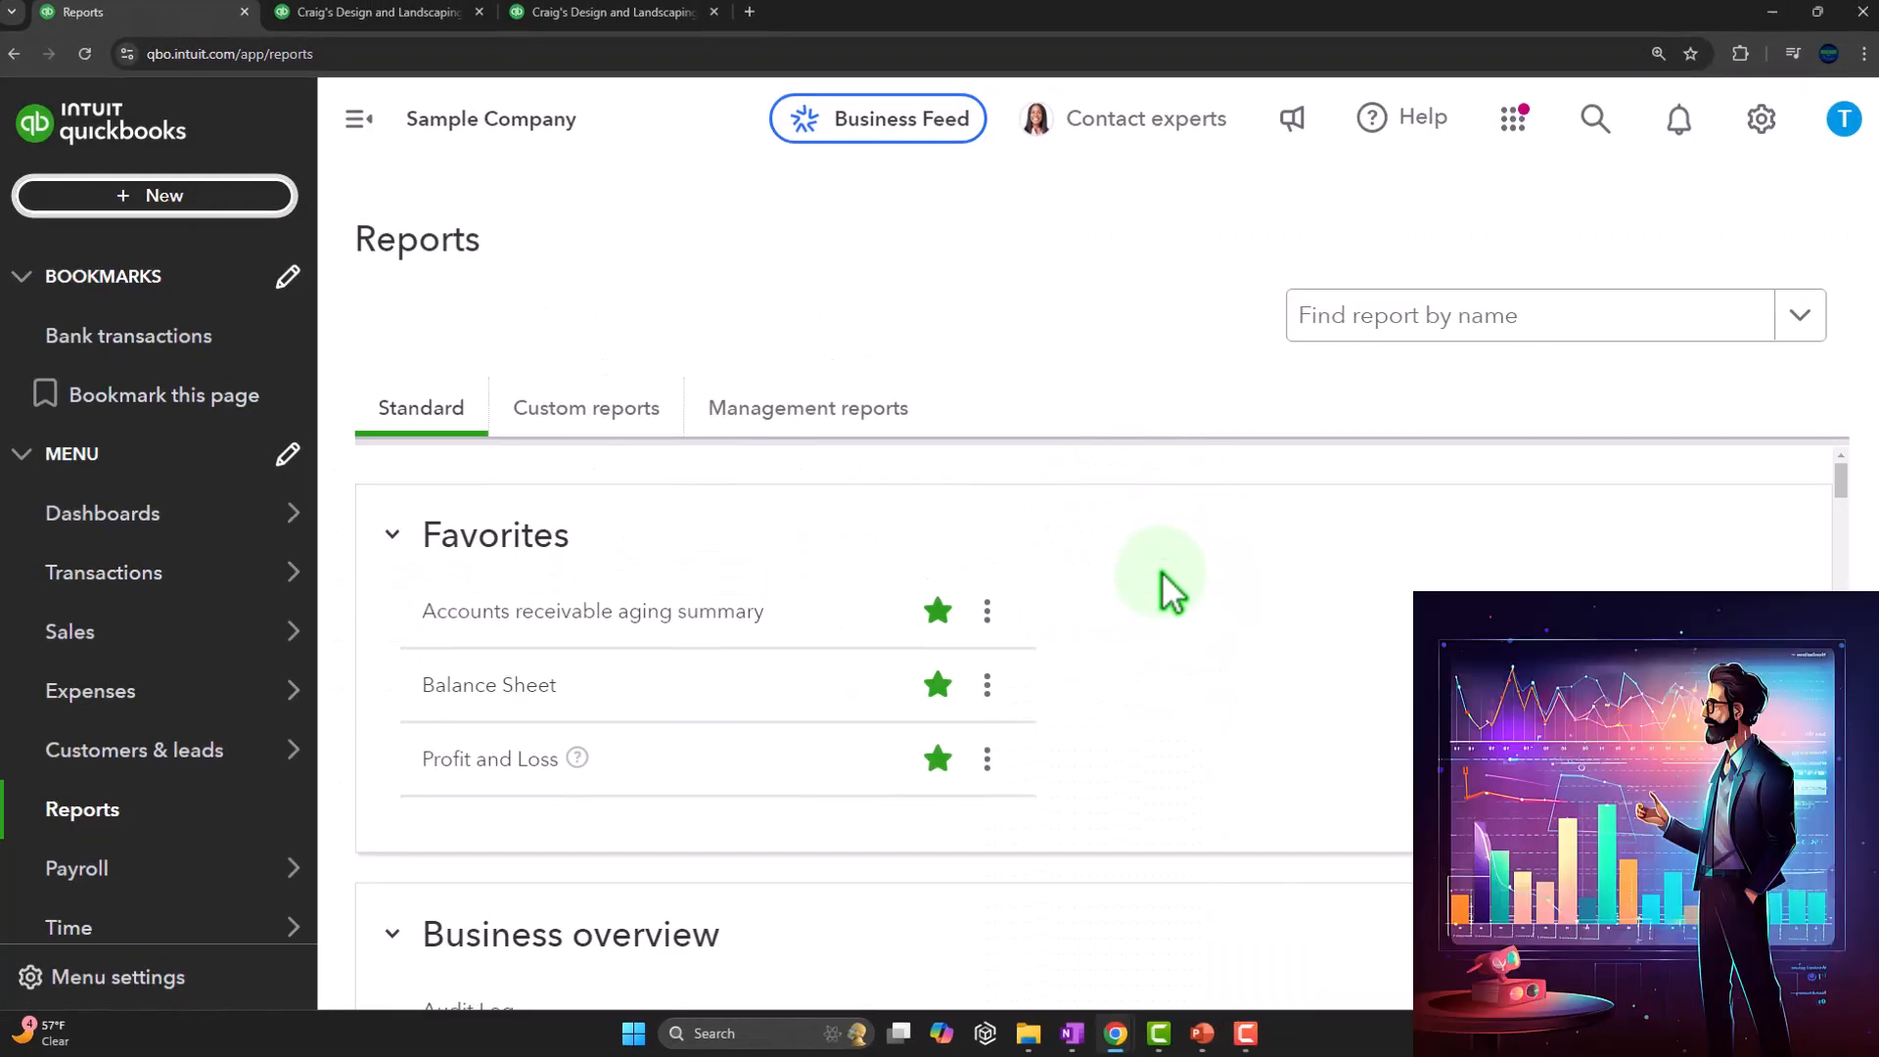
mouse_move(1071, 1033)
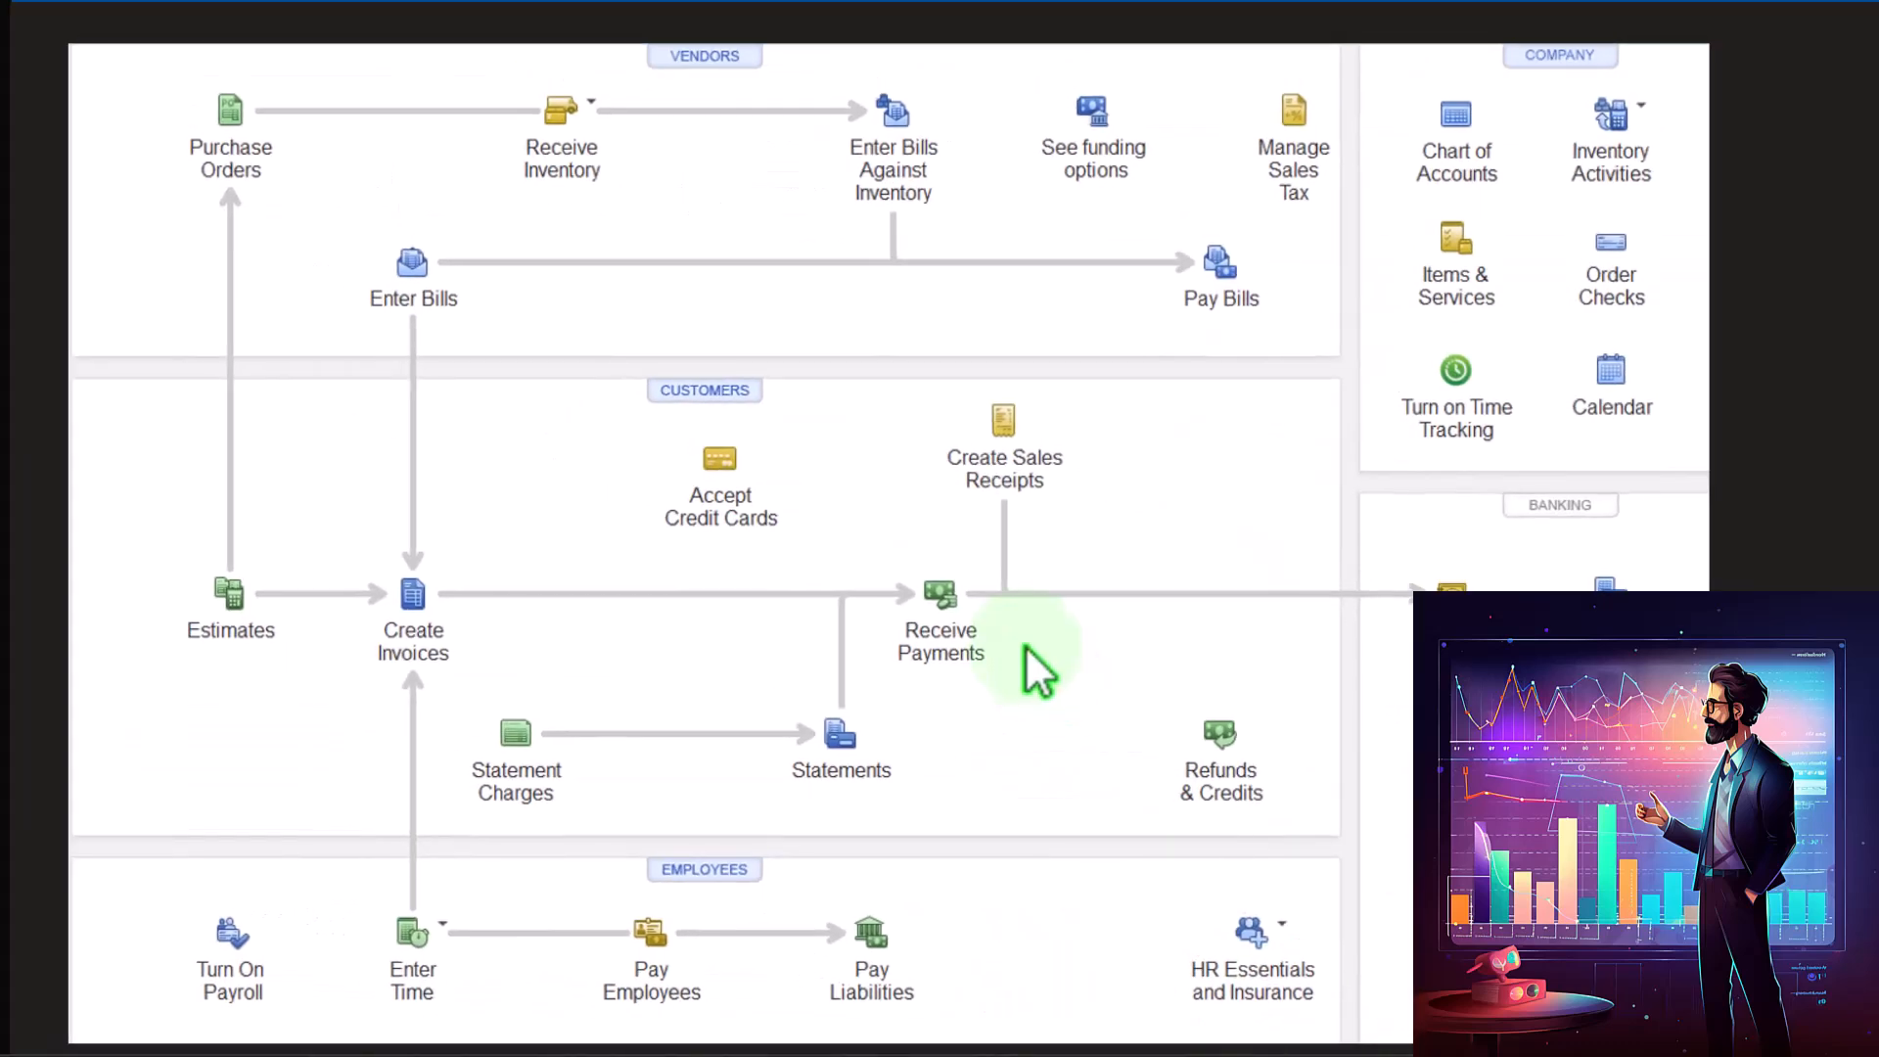
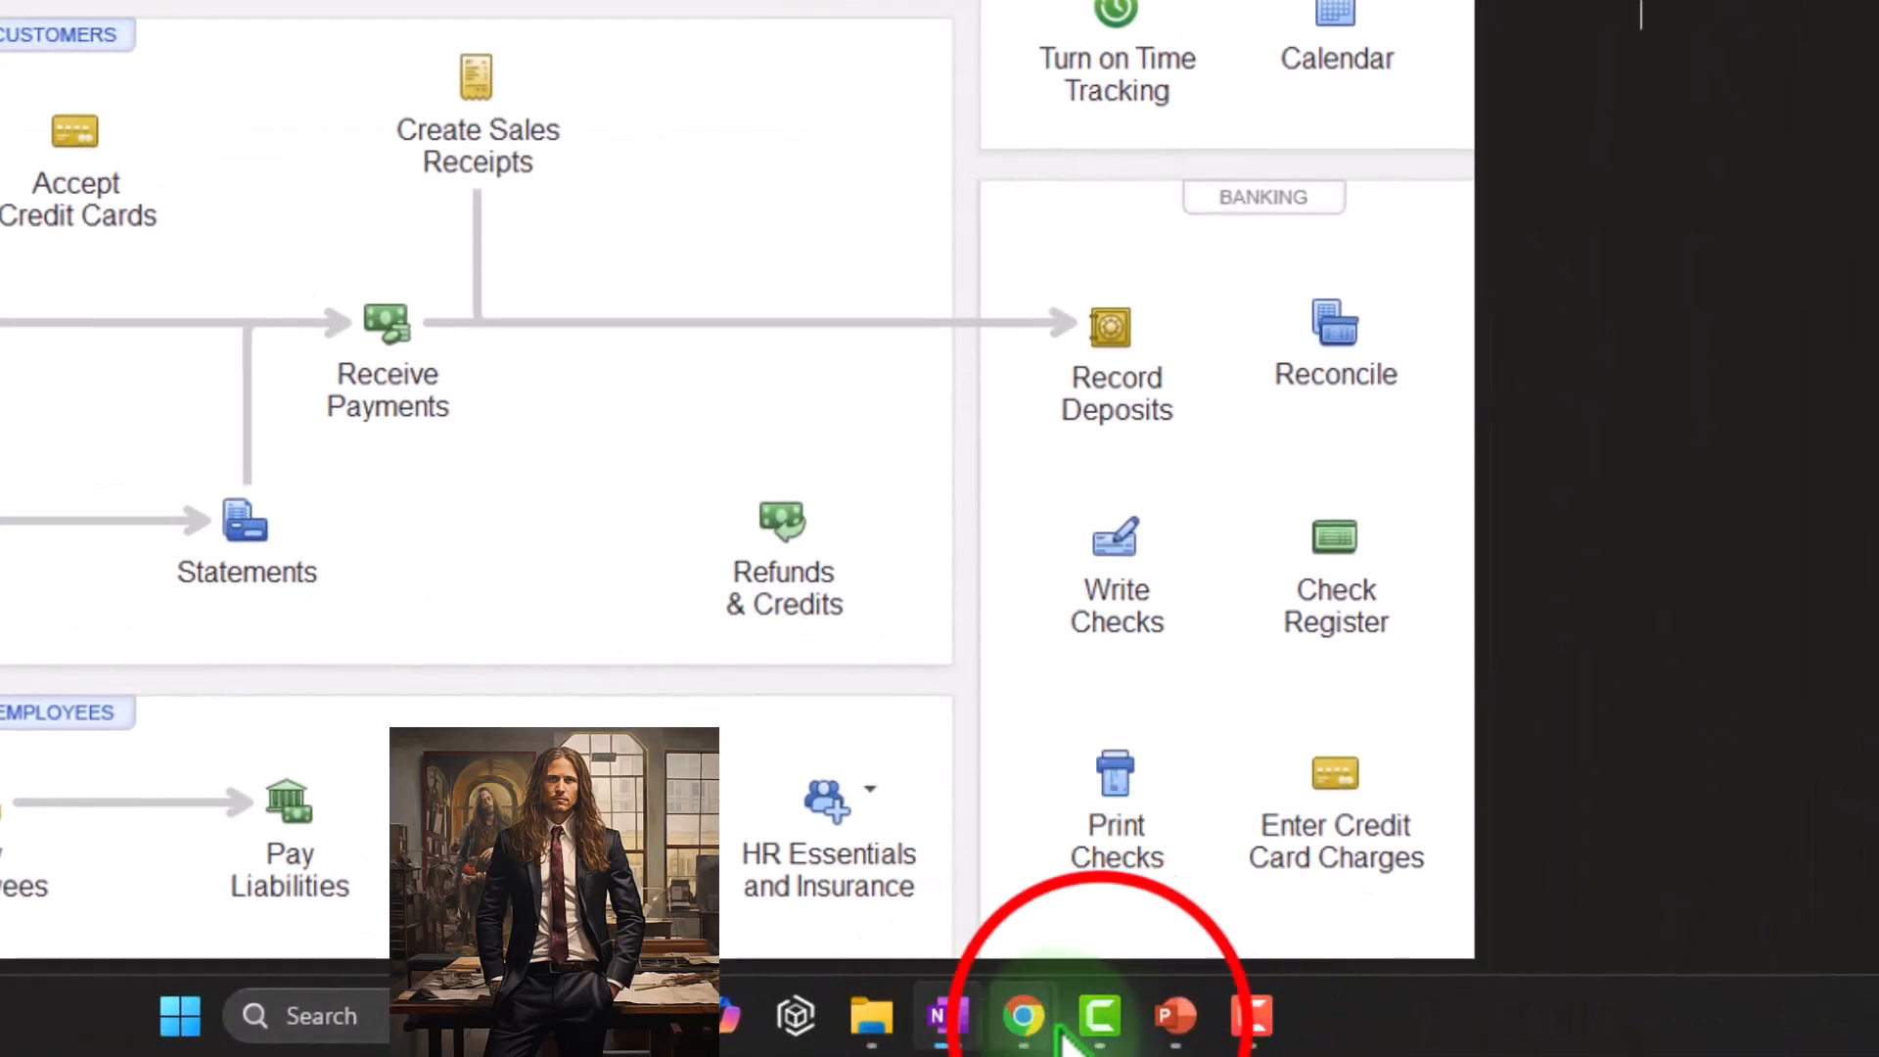
Switch to QuickBooks Online in the browser and open a new purchase order, shown at 125% page zoom
click(1103, 1017)
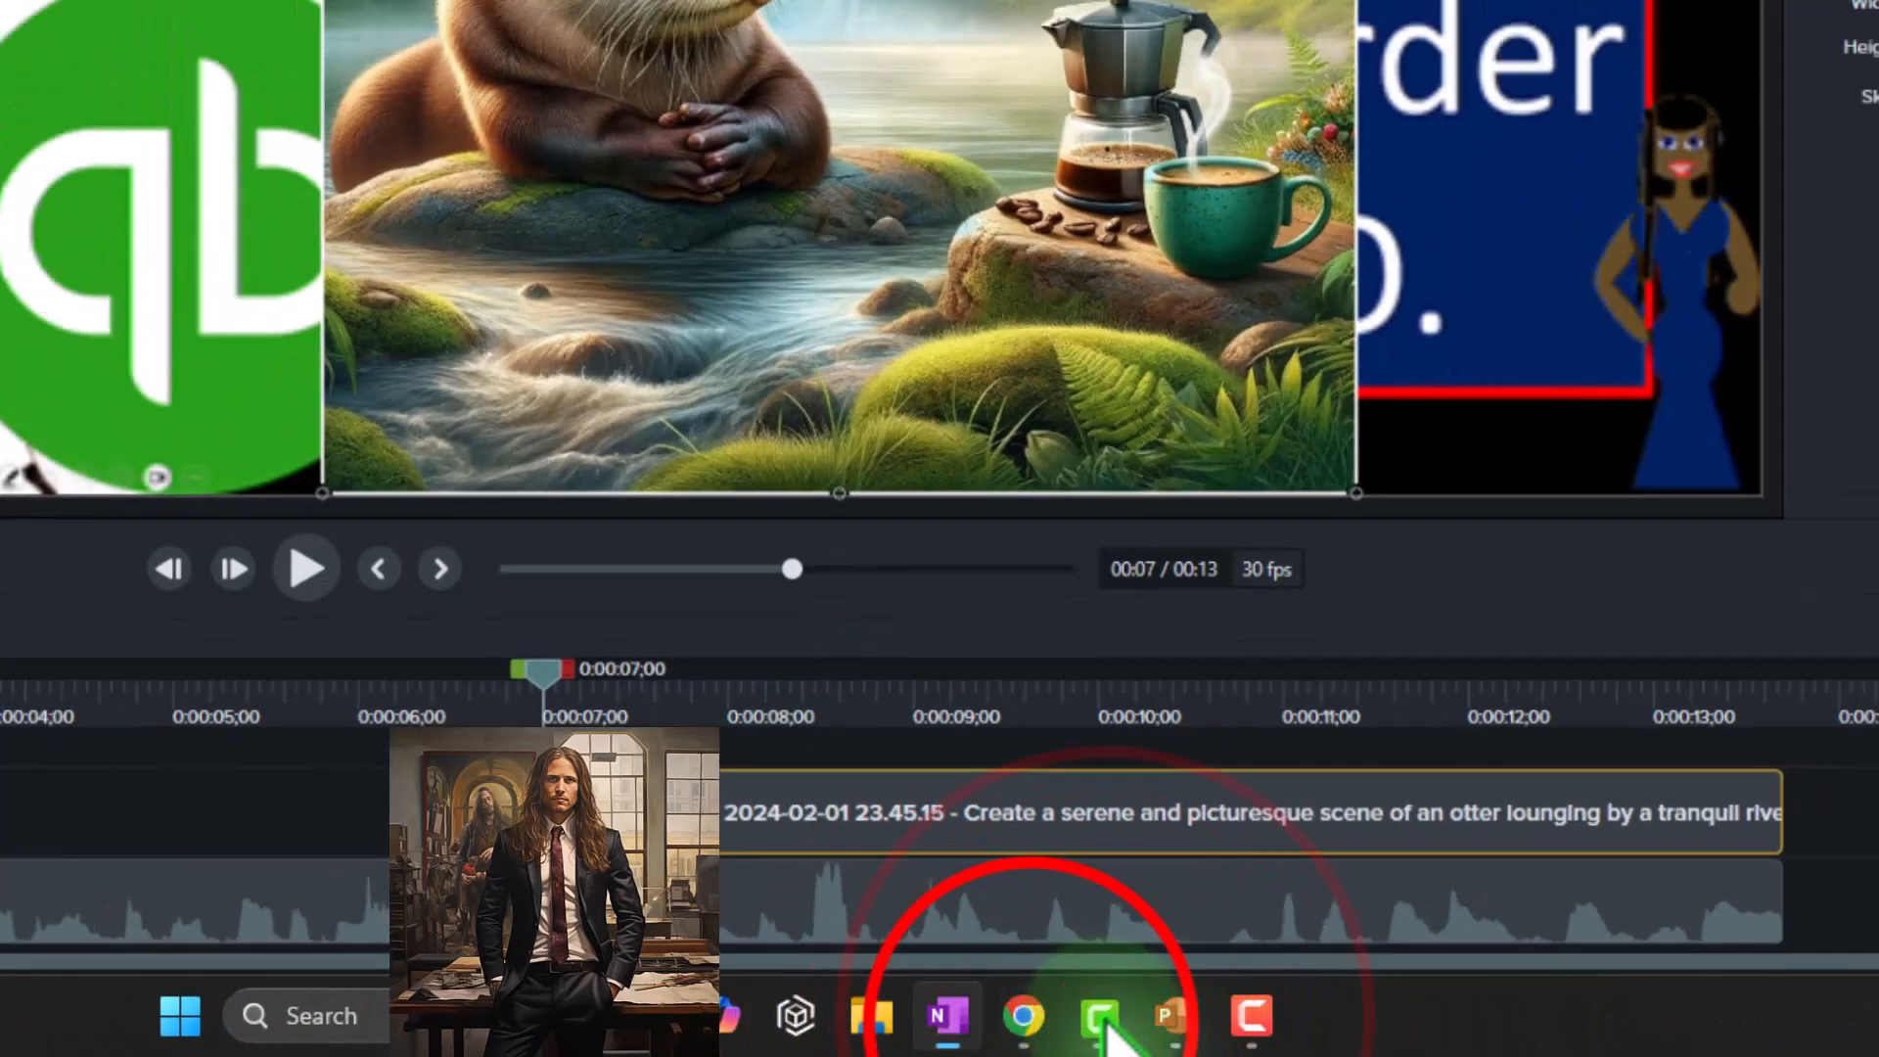
click(1100, 1016)
mouse_move(1033, 1030)
click(1096, 841)
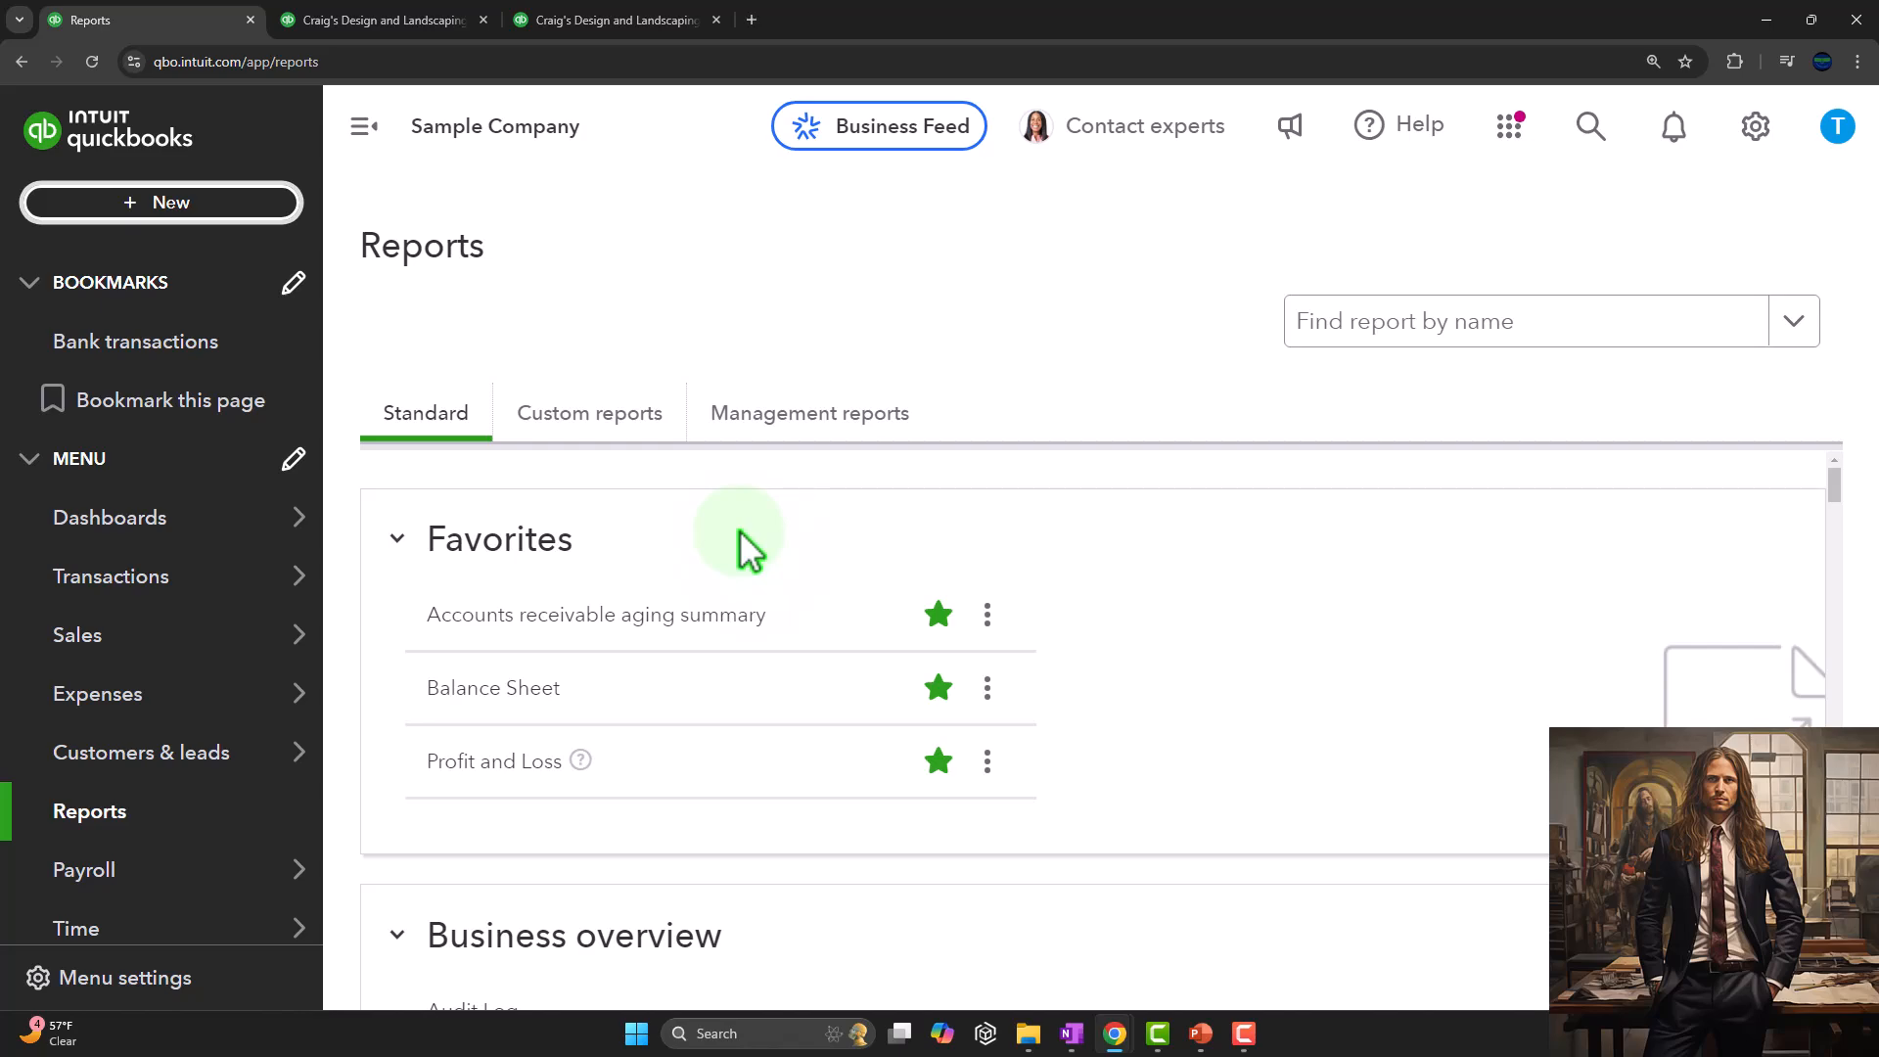
click(172, 209)
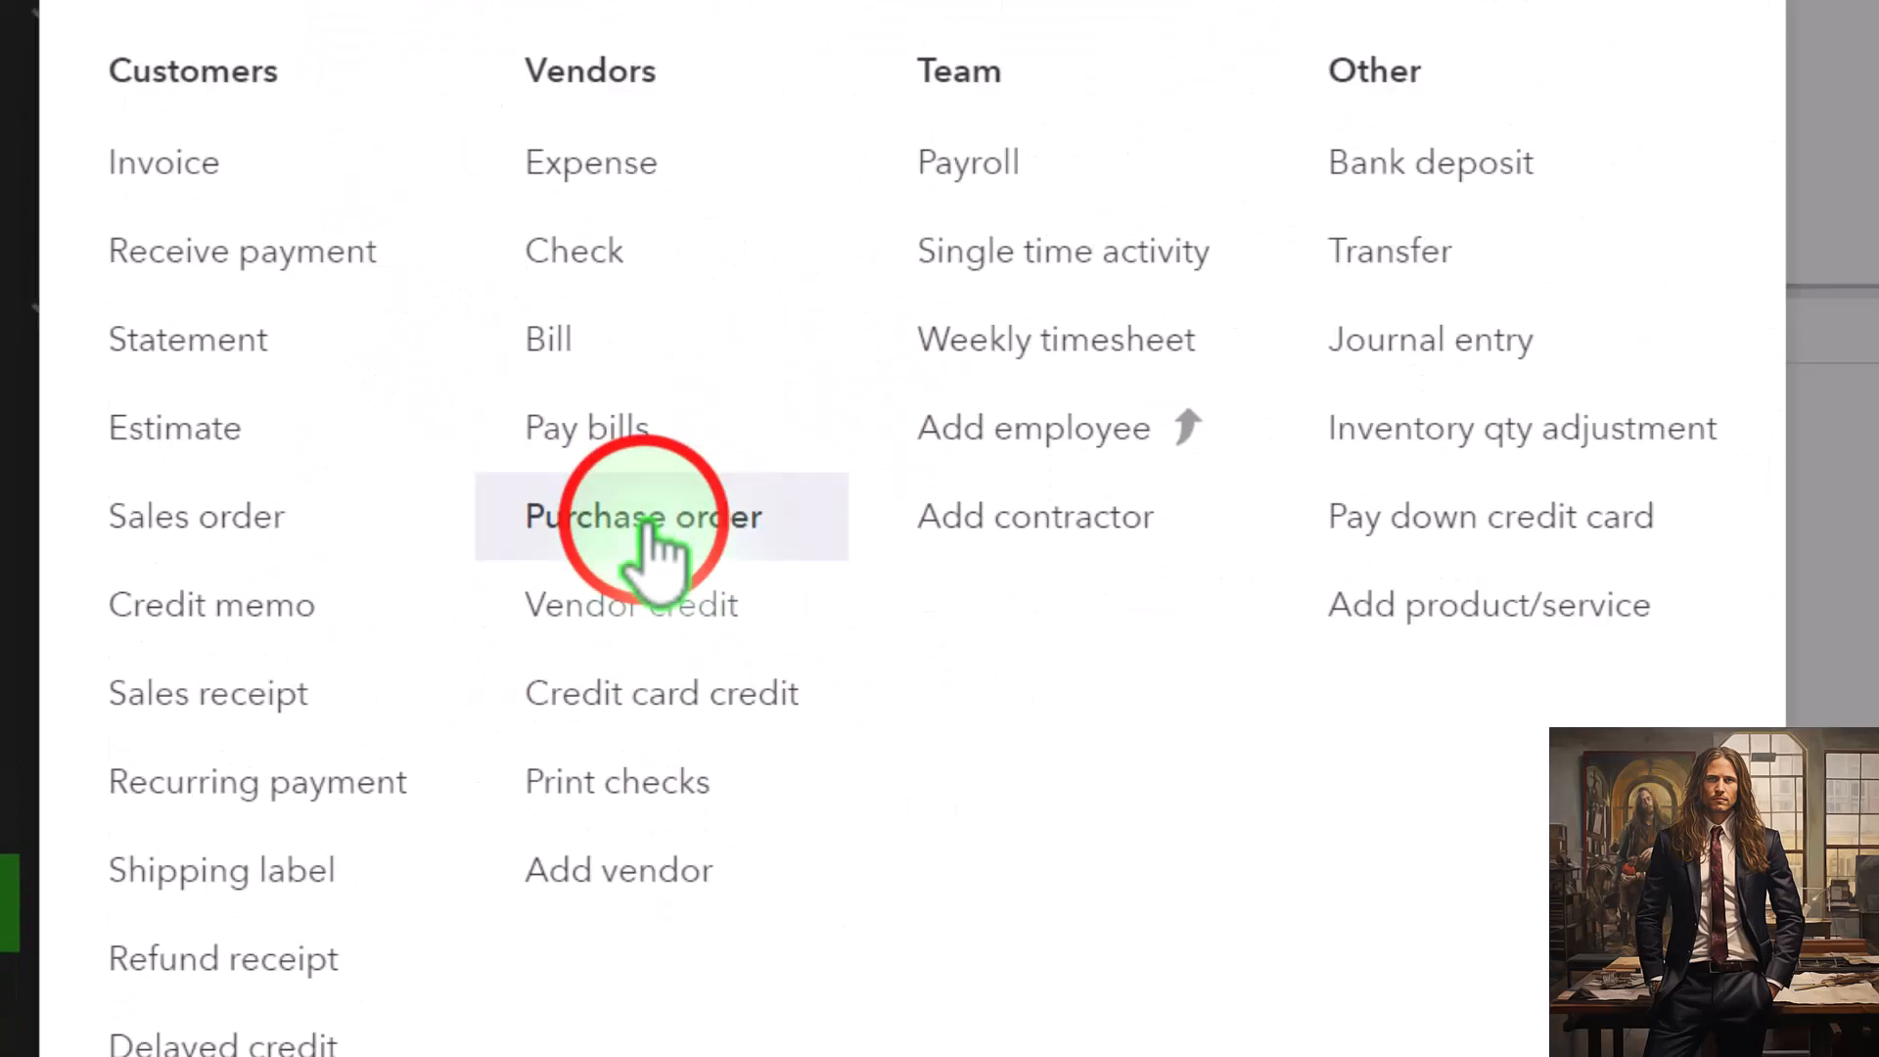
click(646, 533)
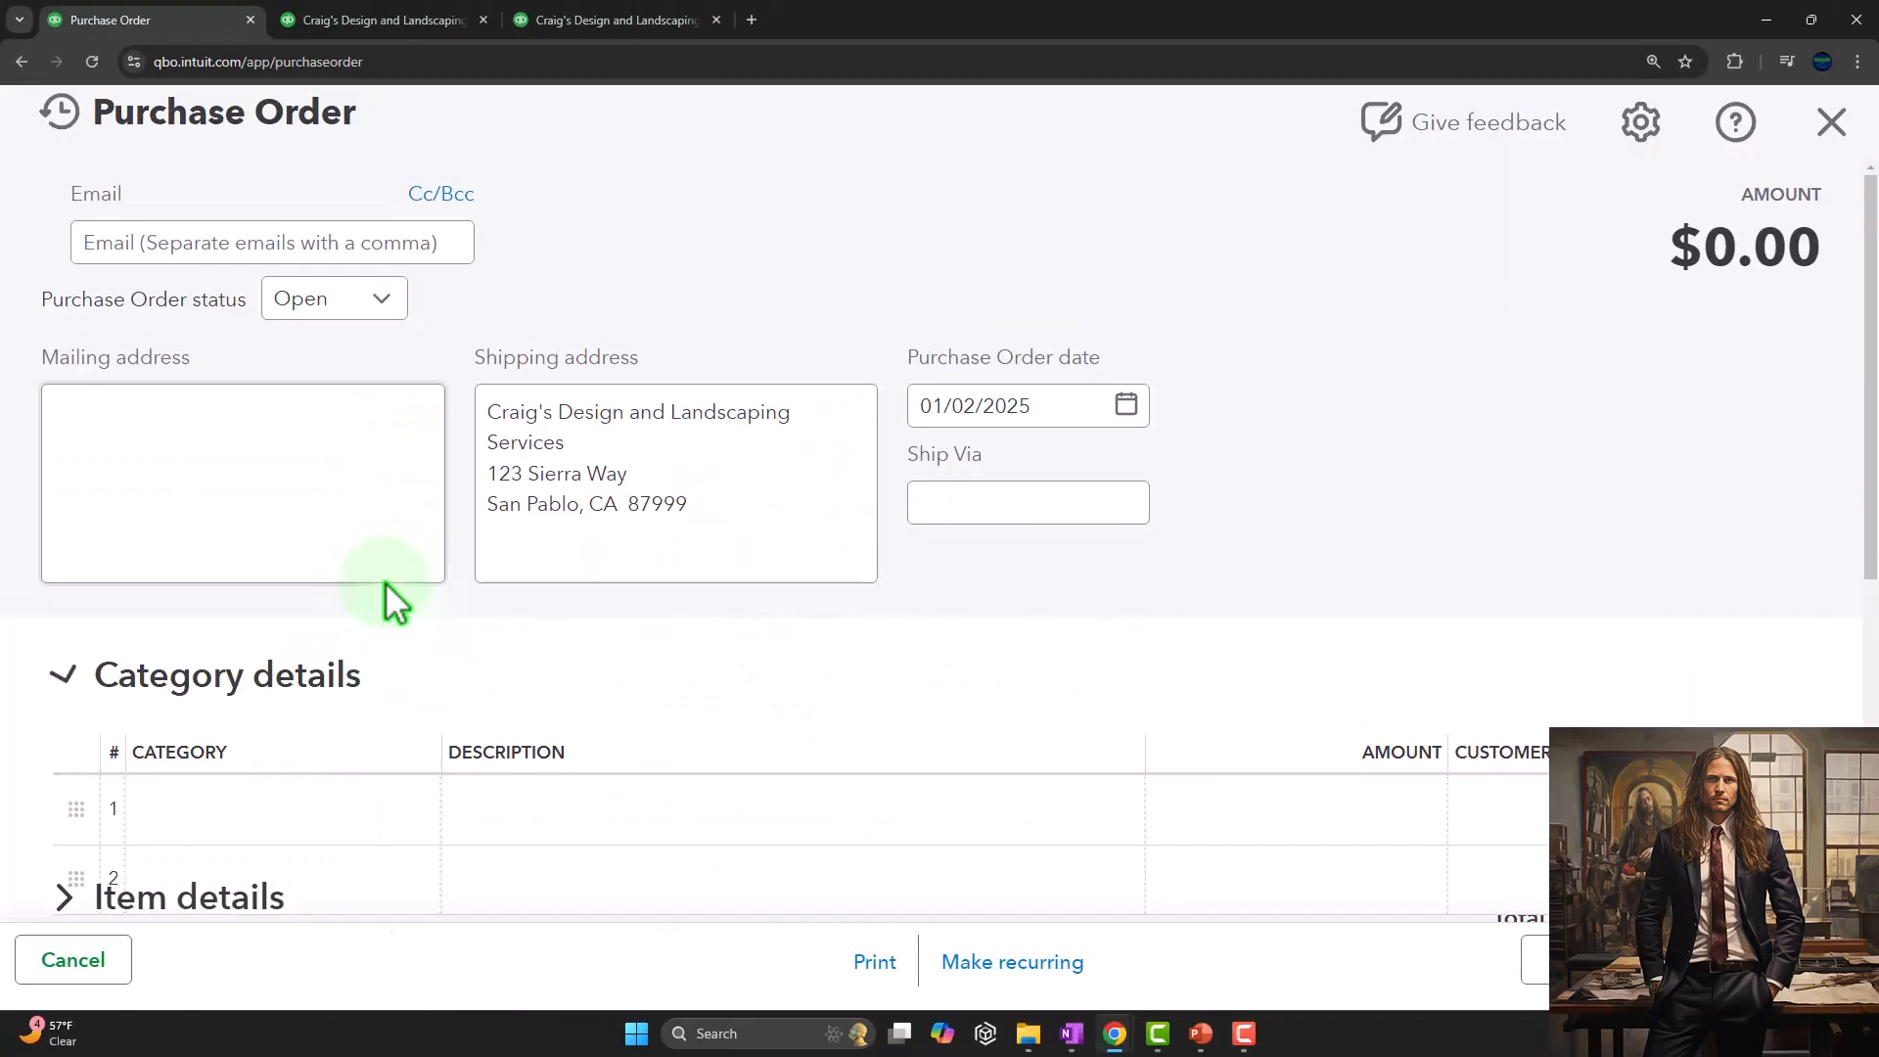
key(ctrl+minus)
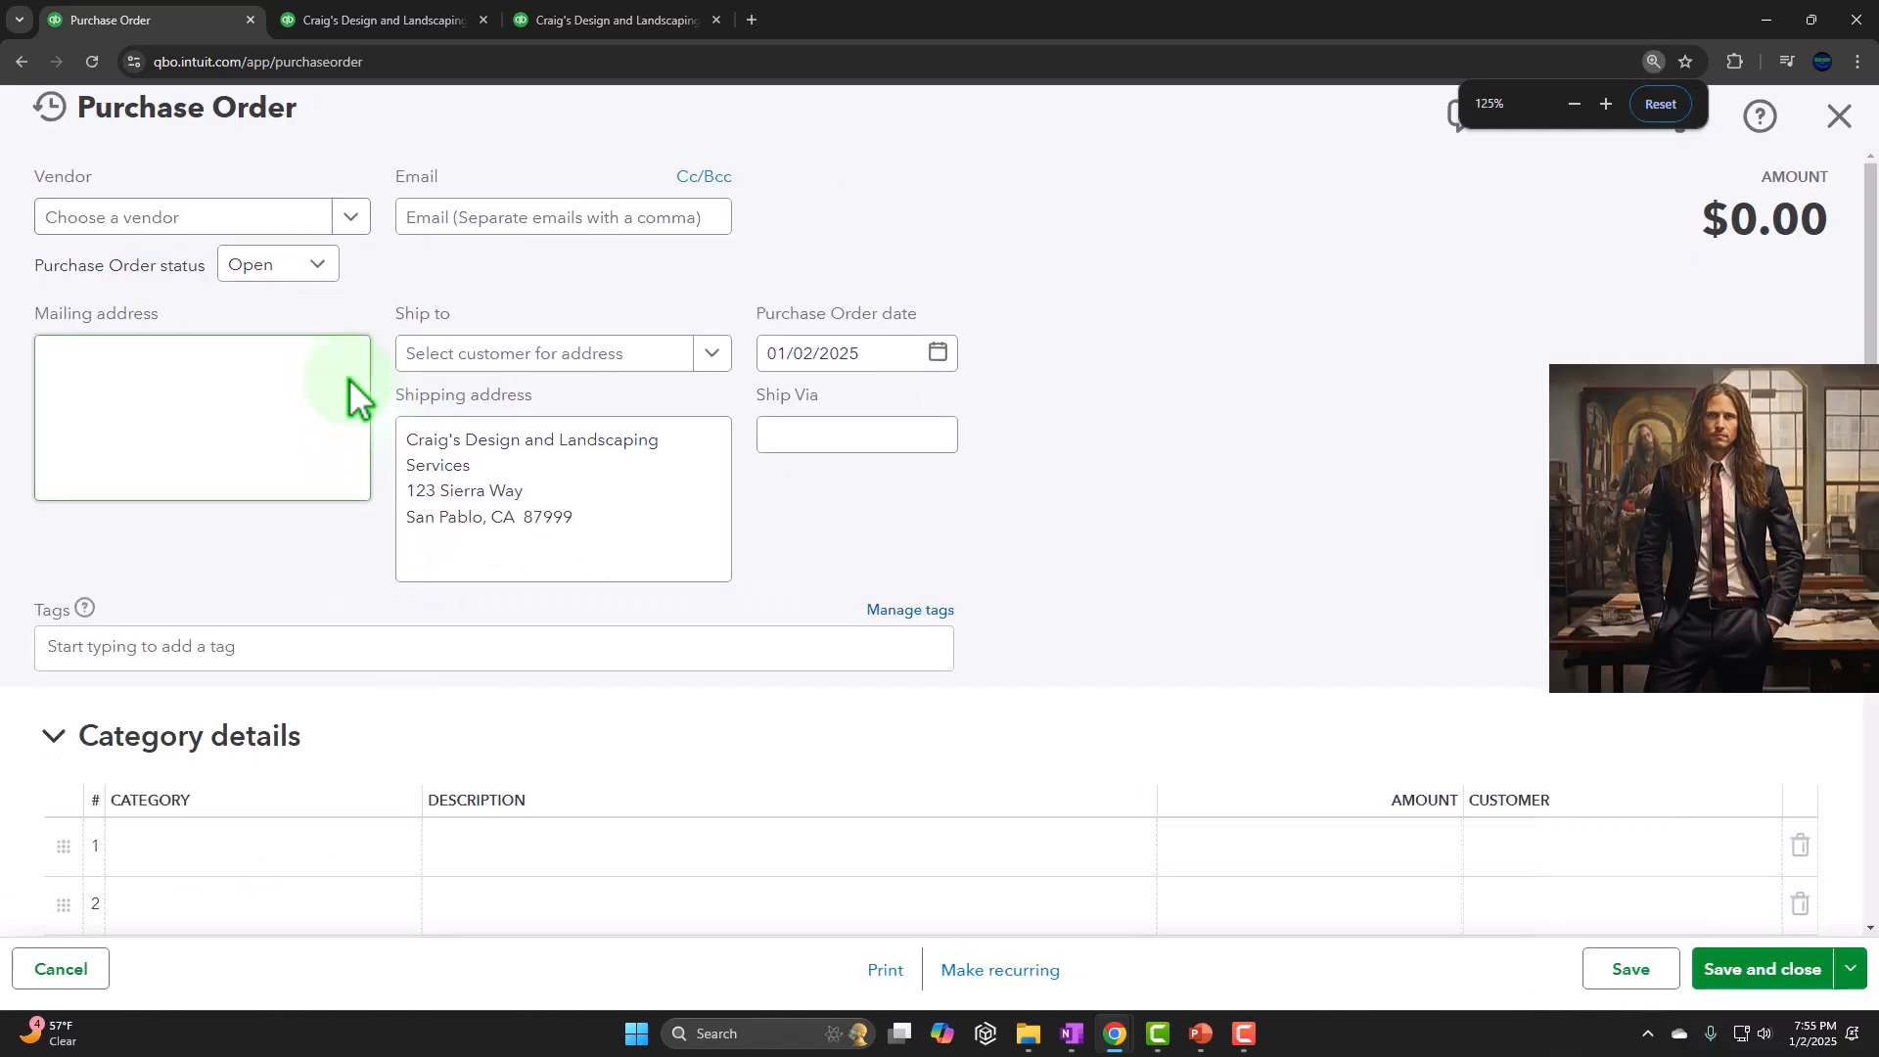
Add and save "Vendor 1" as a new vendor on the purchase order
click(195, 220)
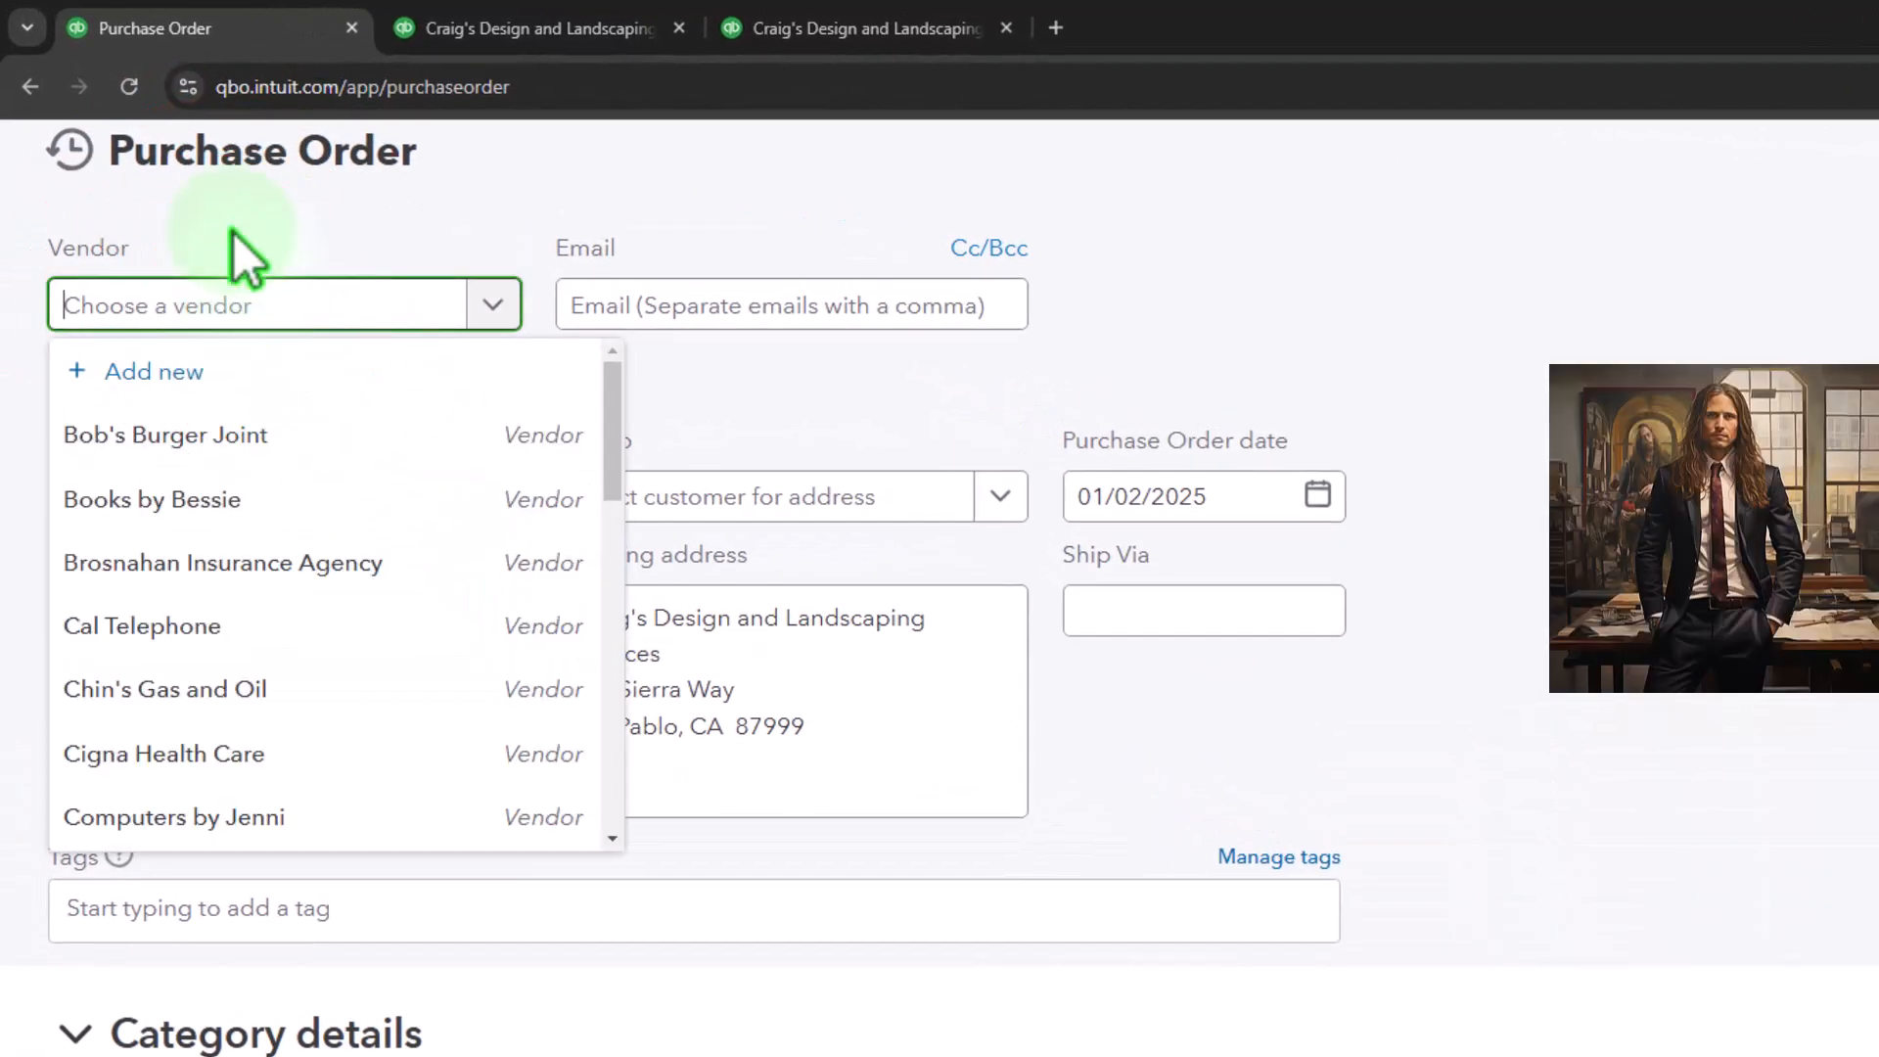
text(Vendor 1)
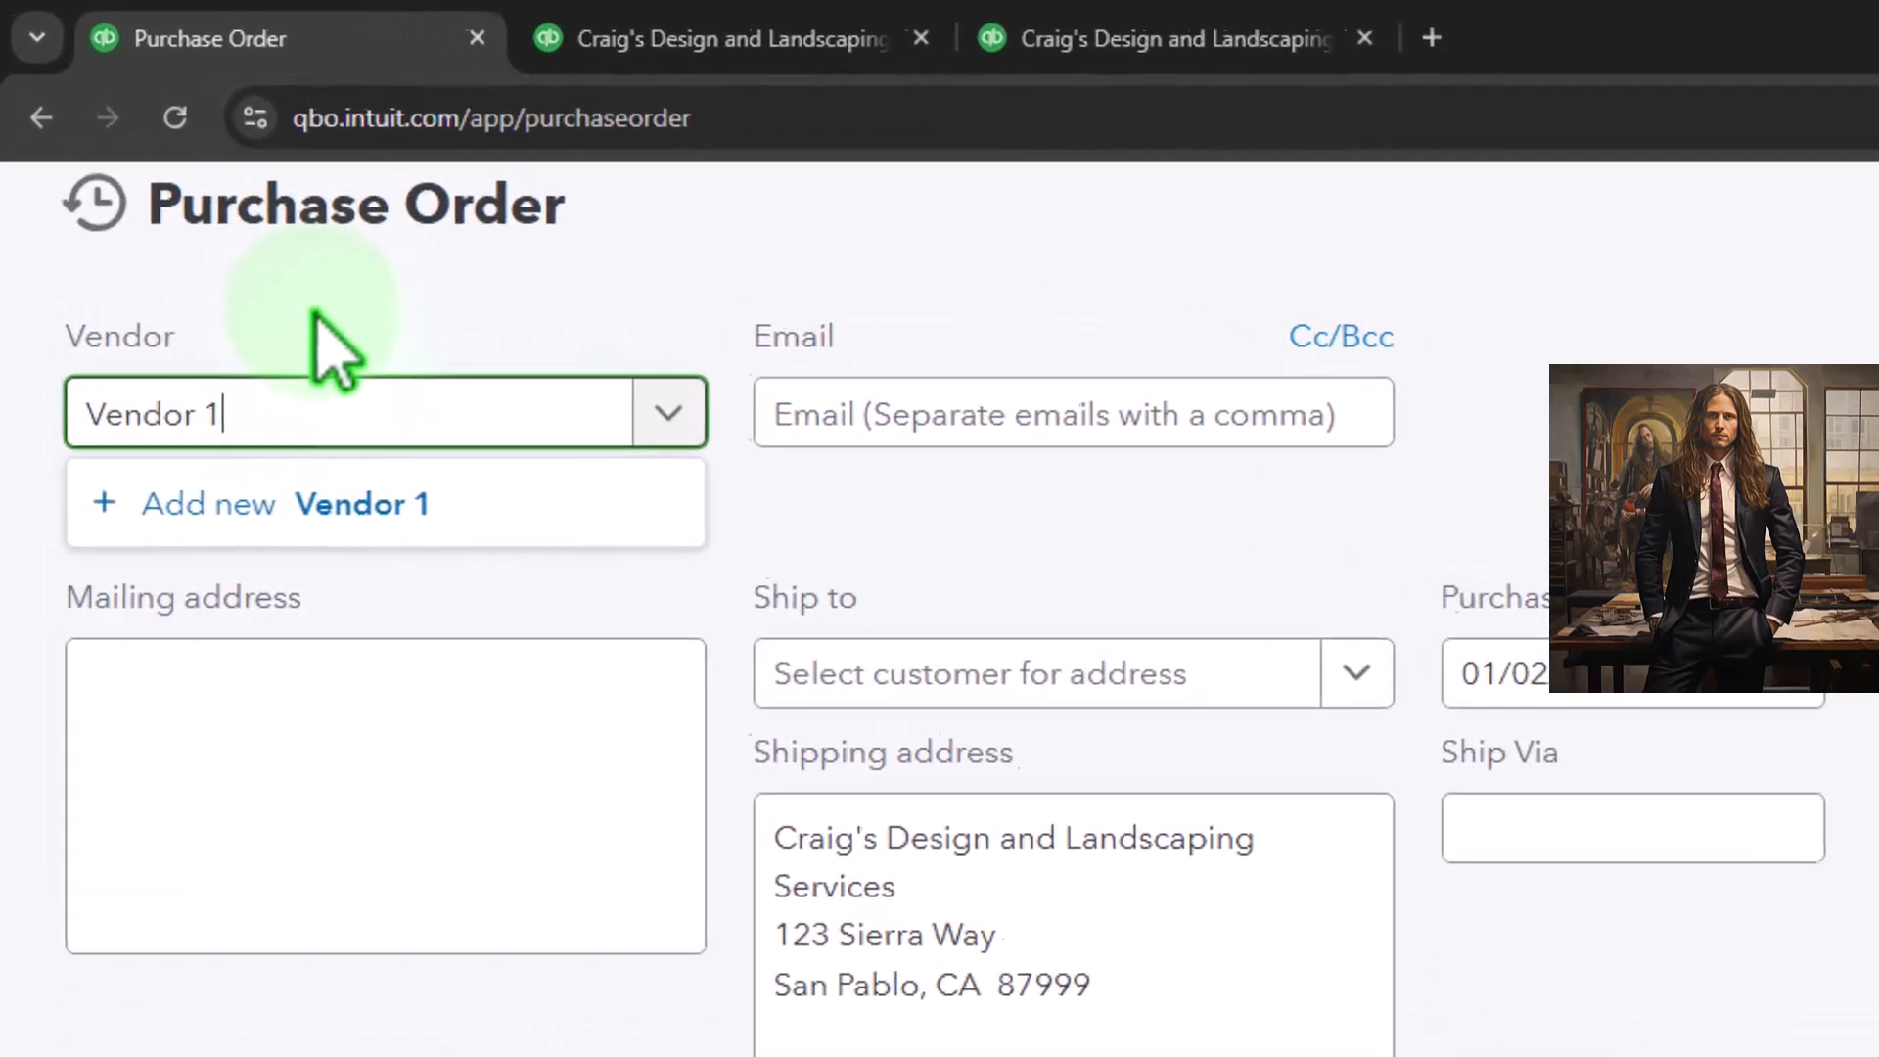
key(Return)
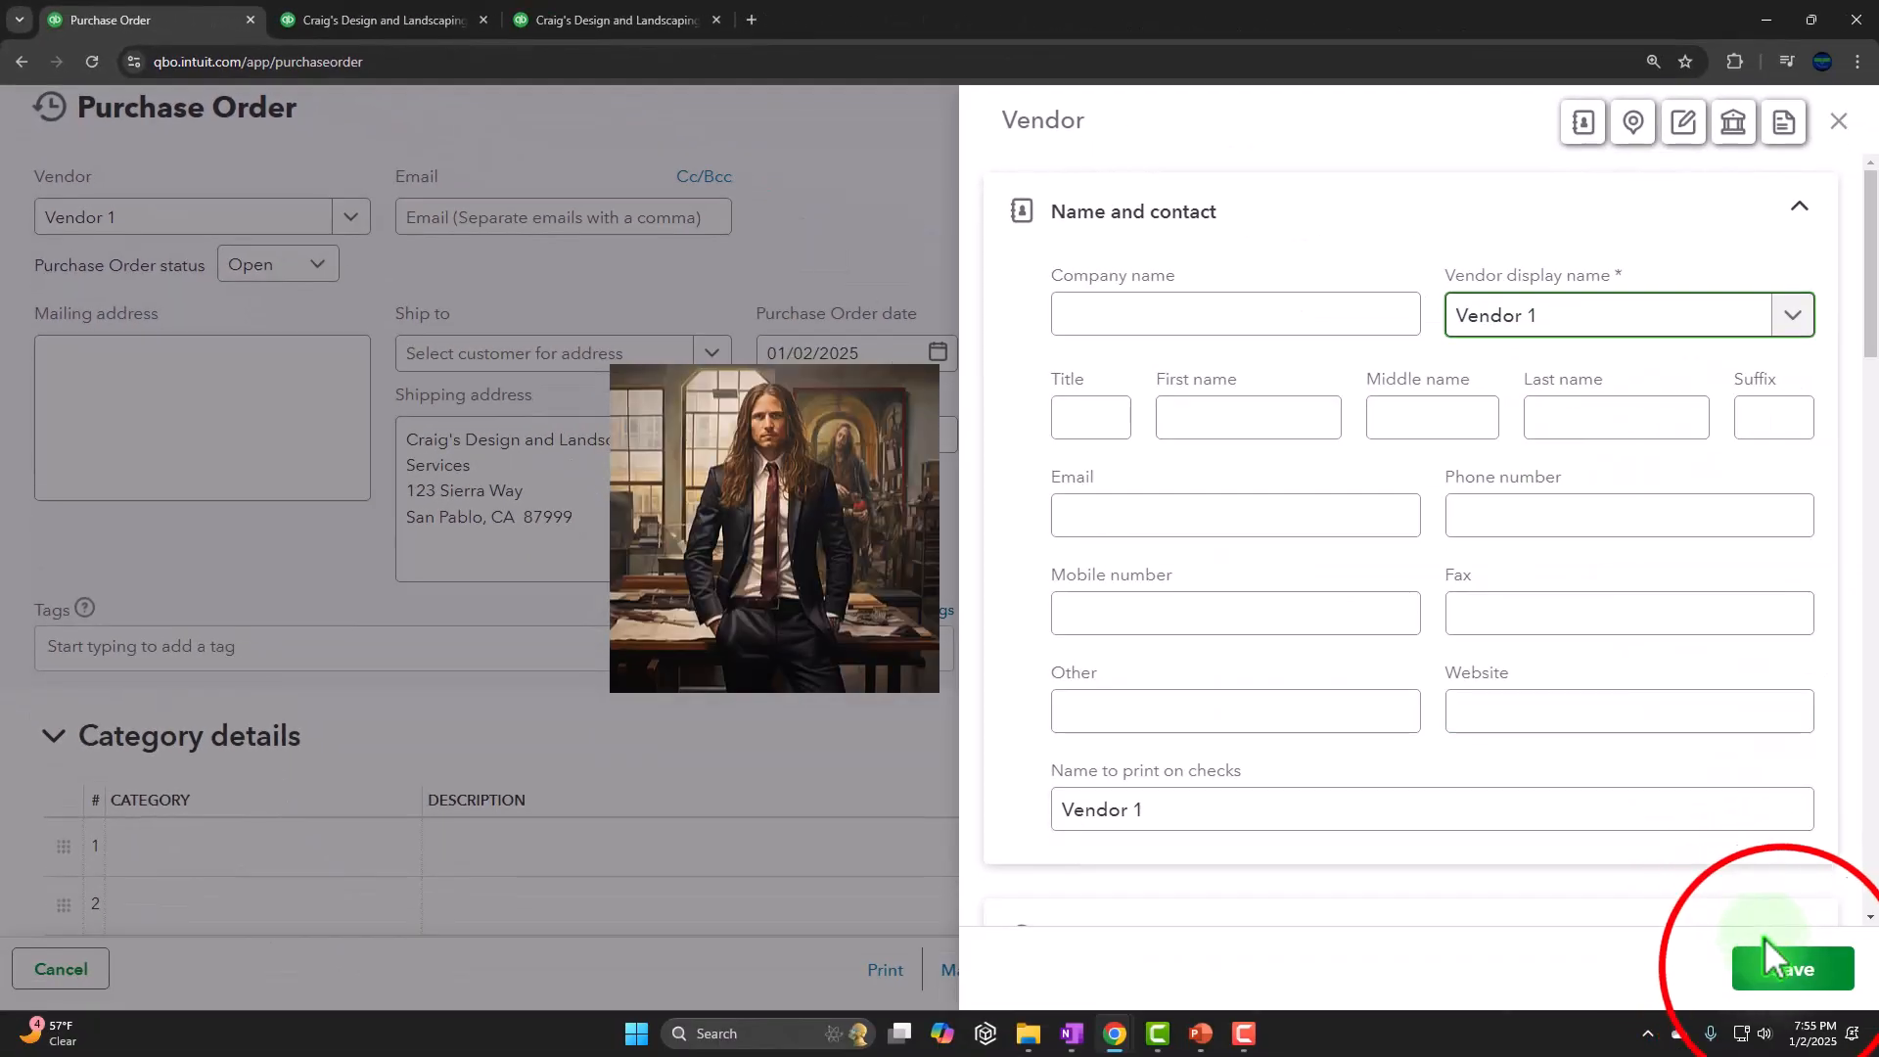
click(1794, 970)
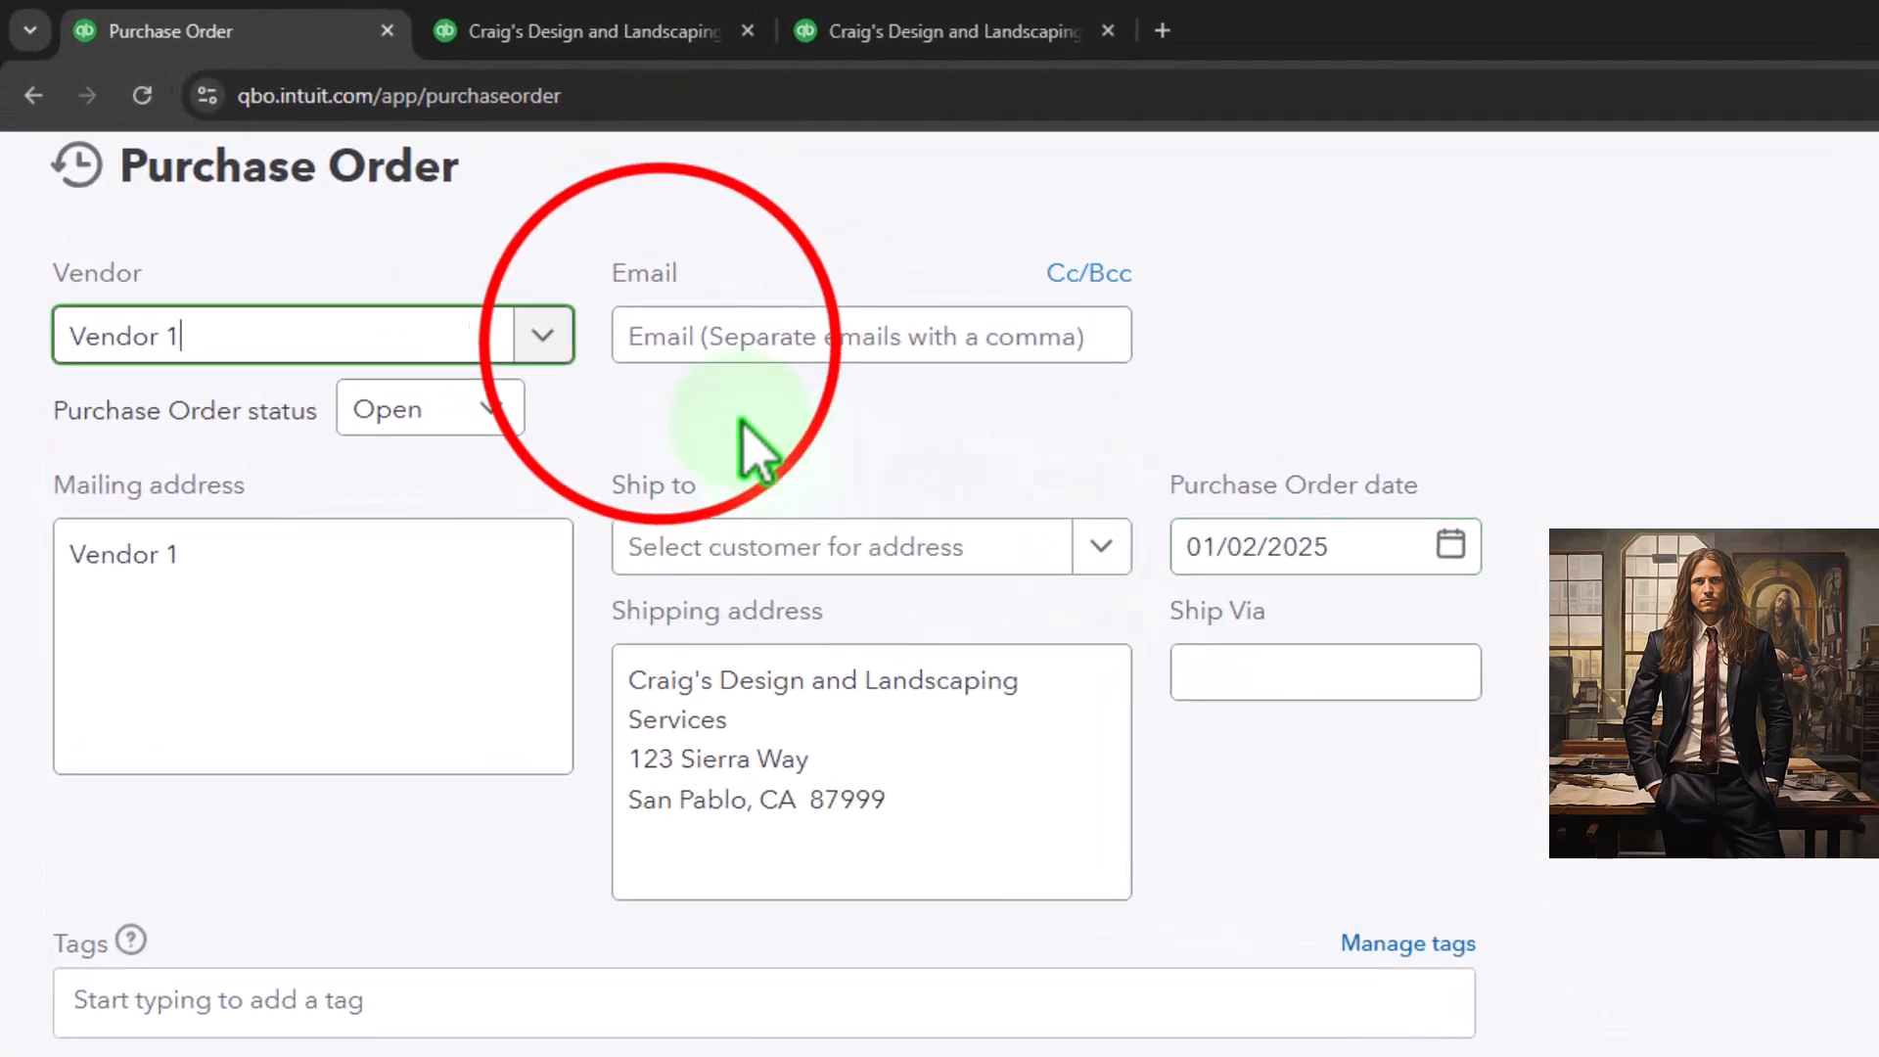
Review the purchase order's email, status, mailing address, ship-to customer list, date and tag fields
click(423, 221)
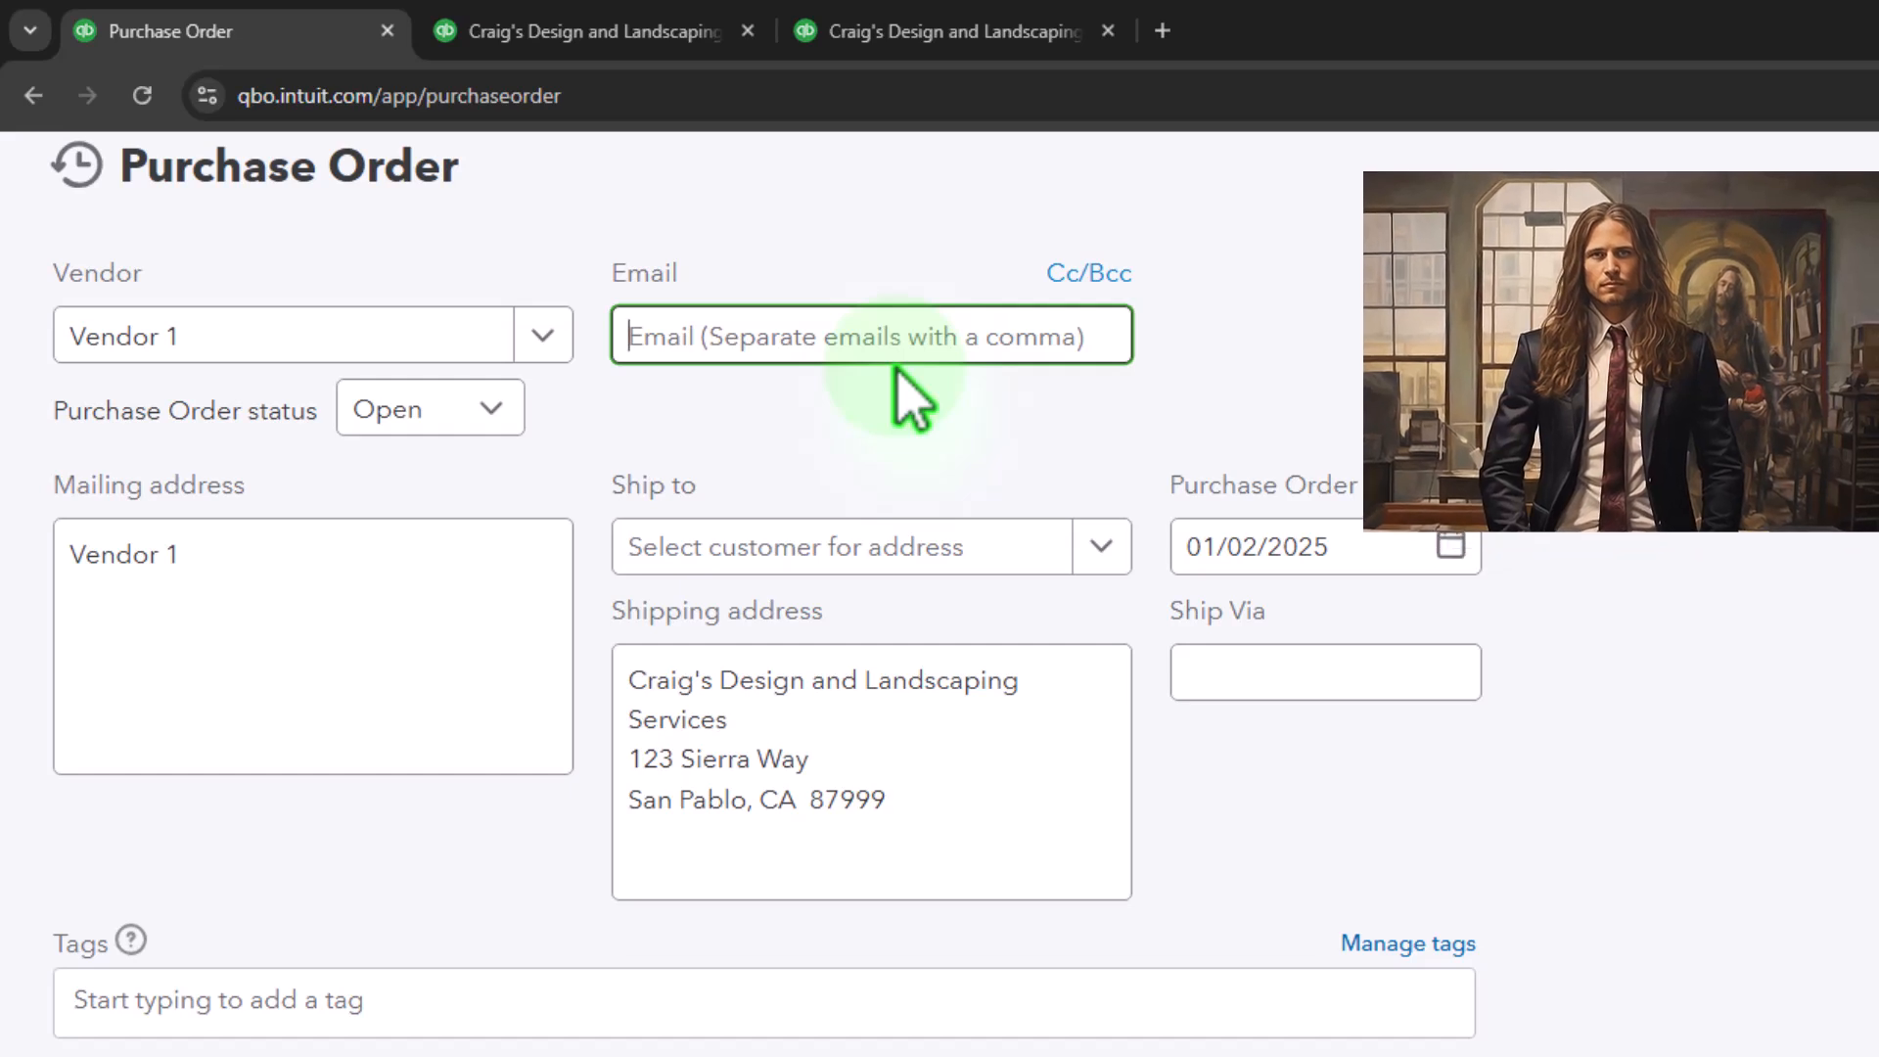
key(shift+Tab)
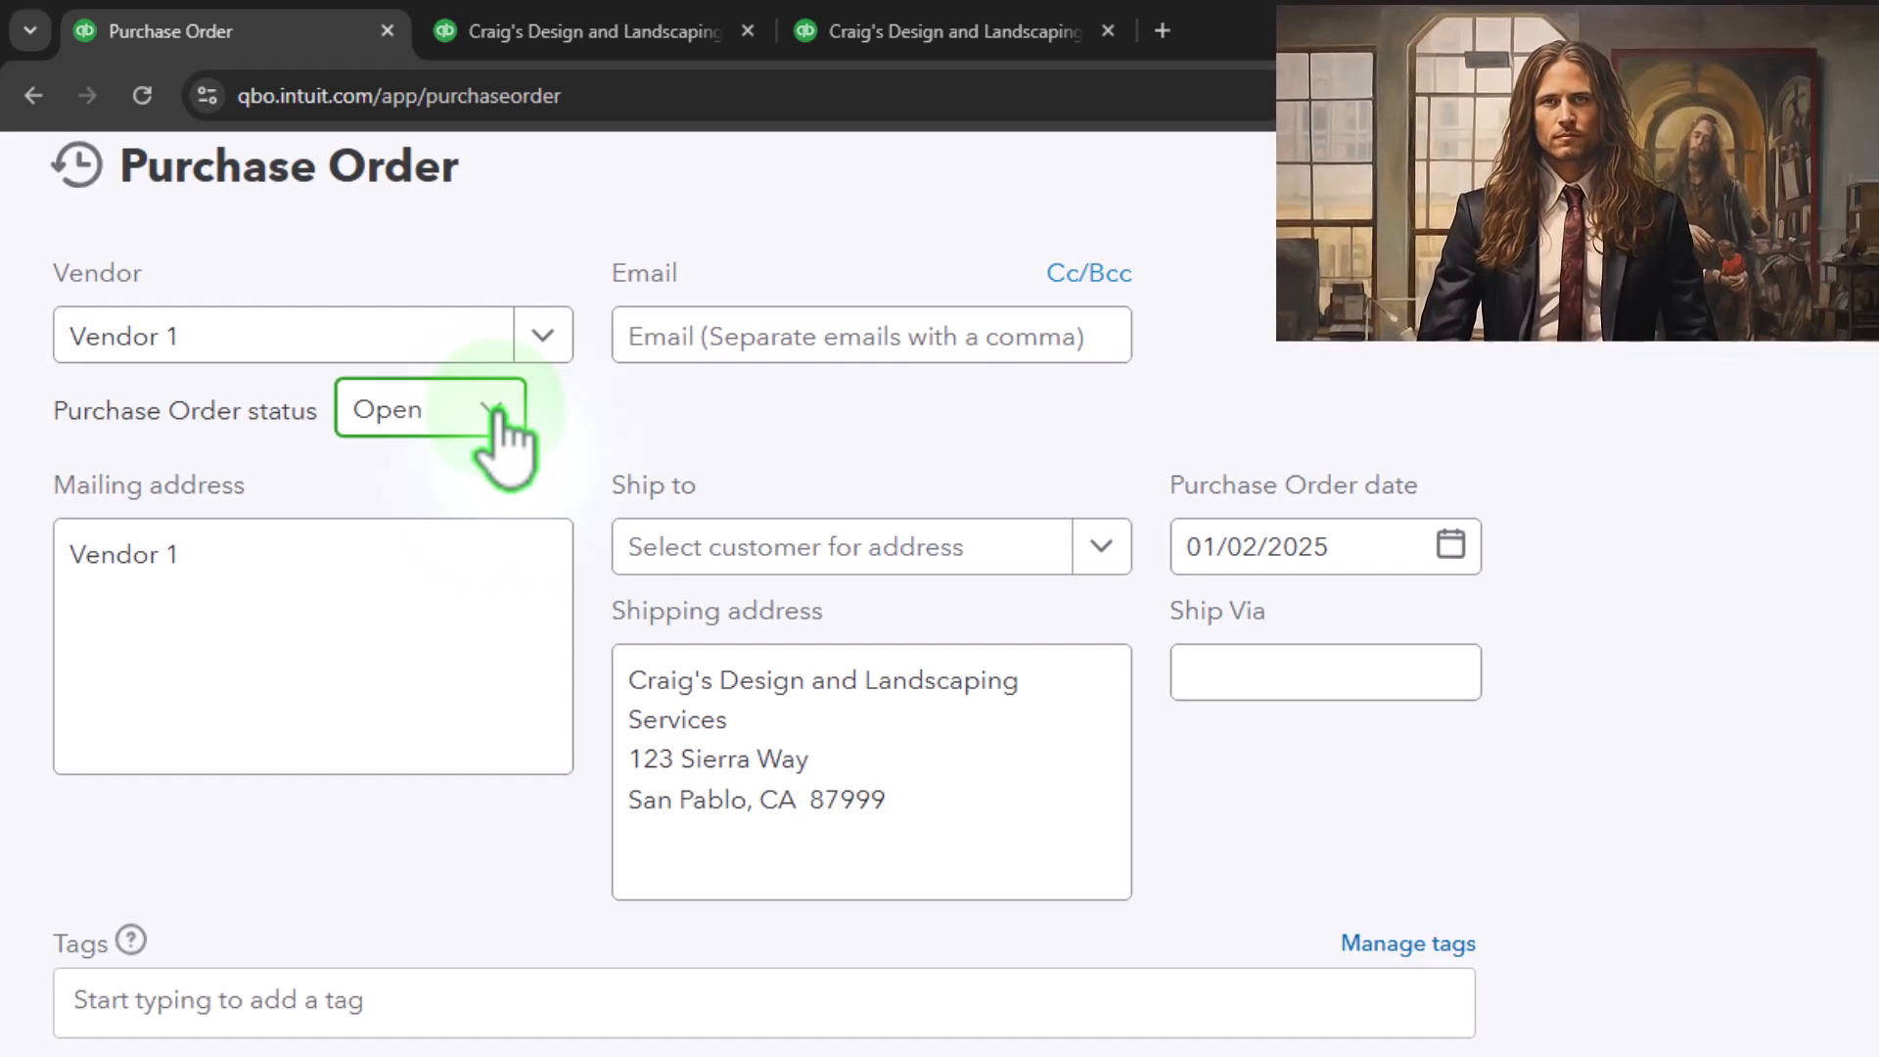
key(Tab)
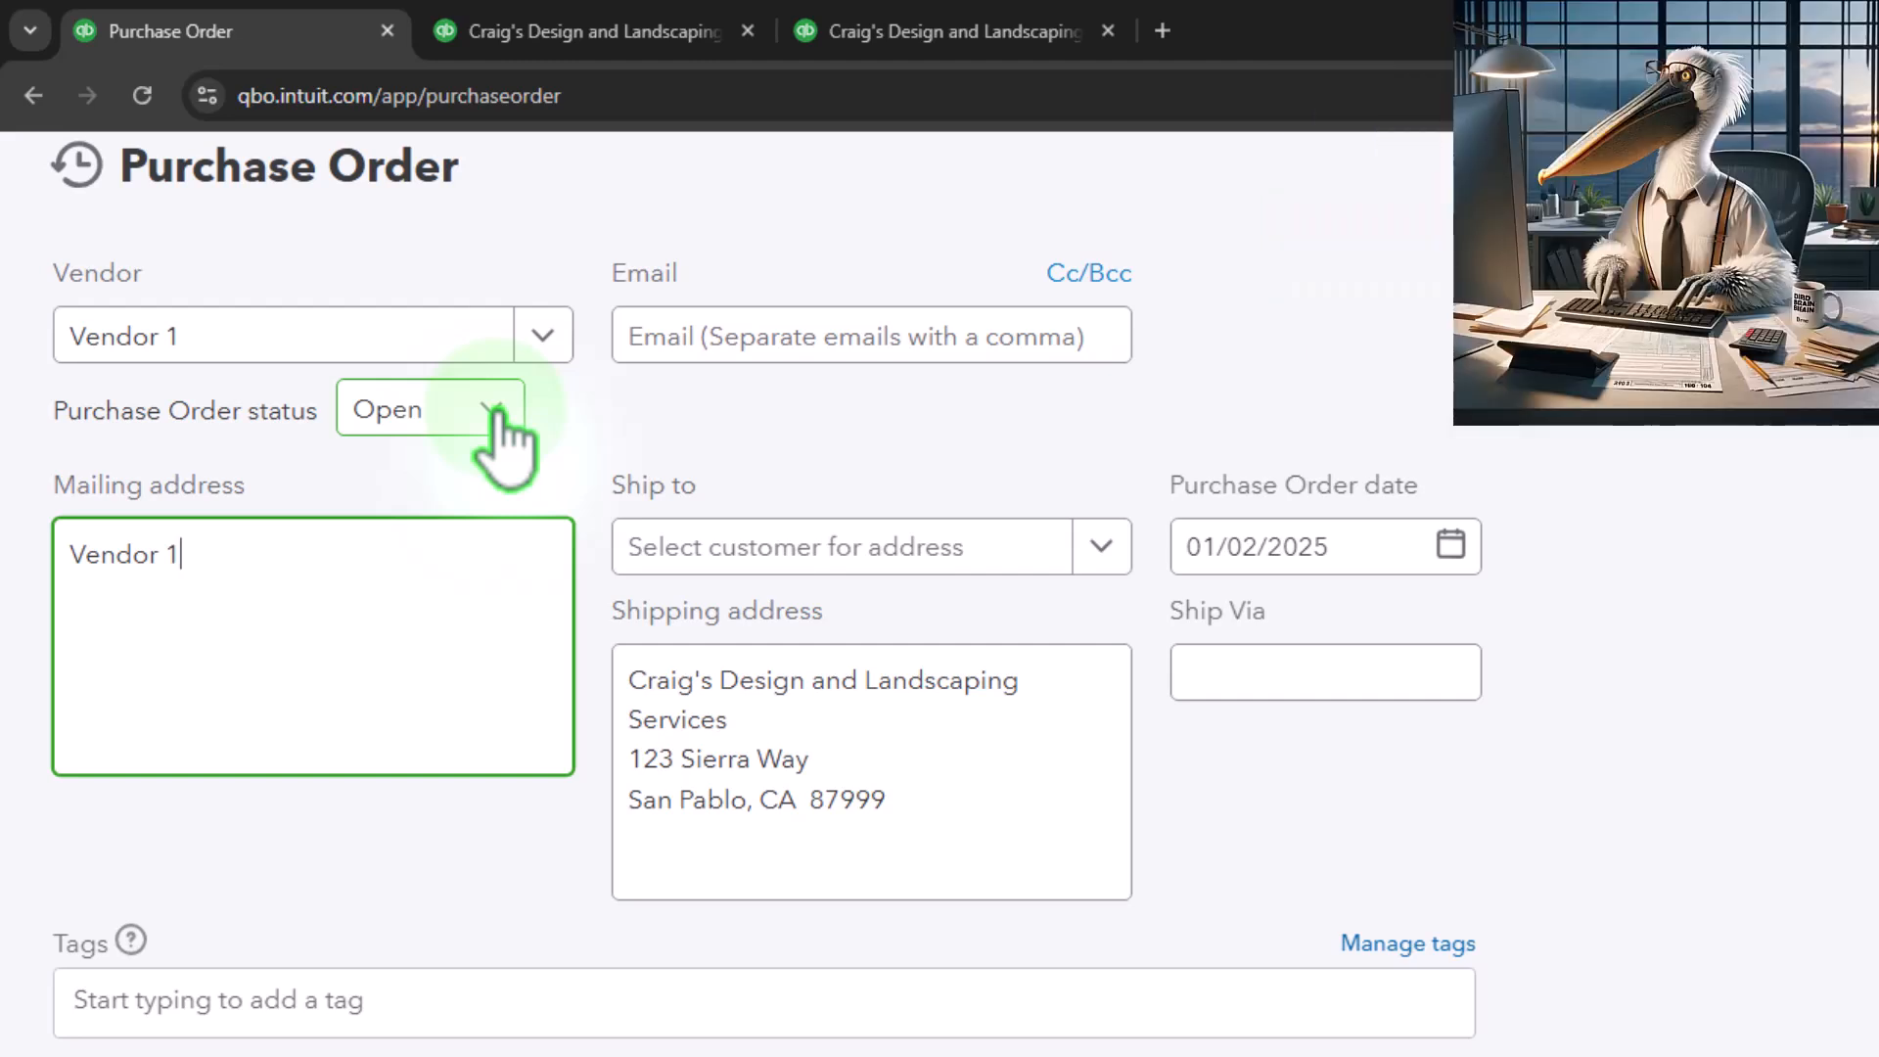
key(Tab)
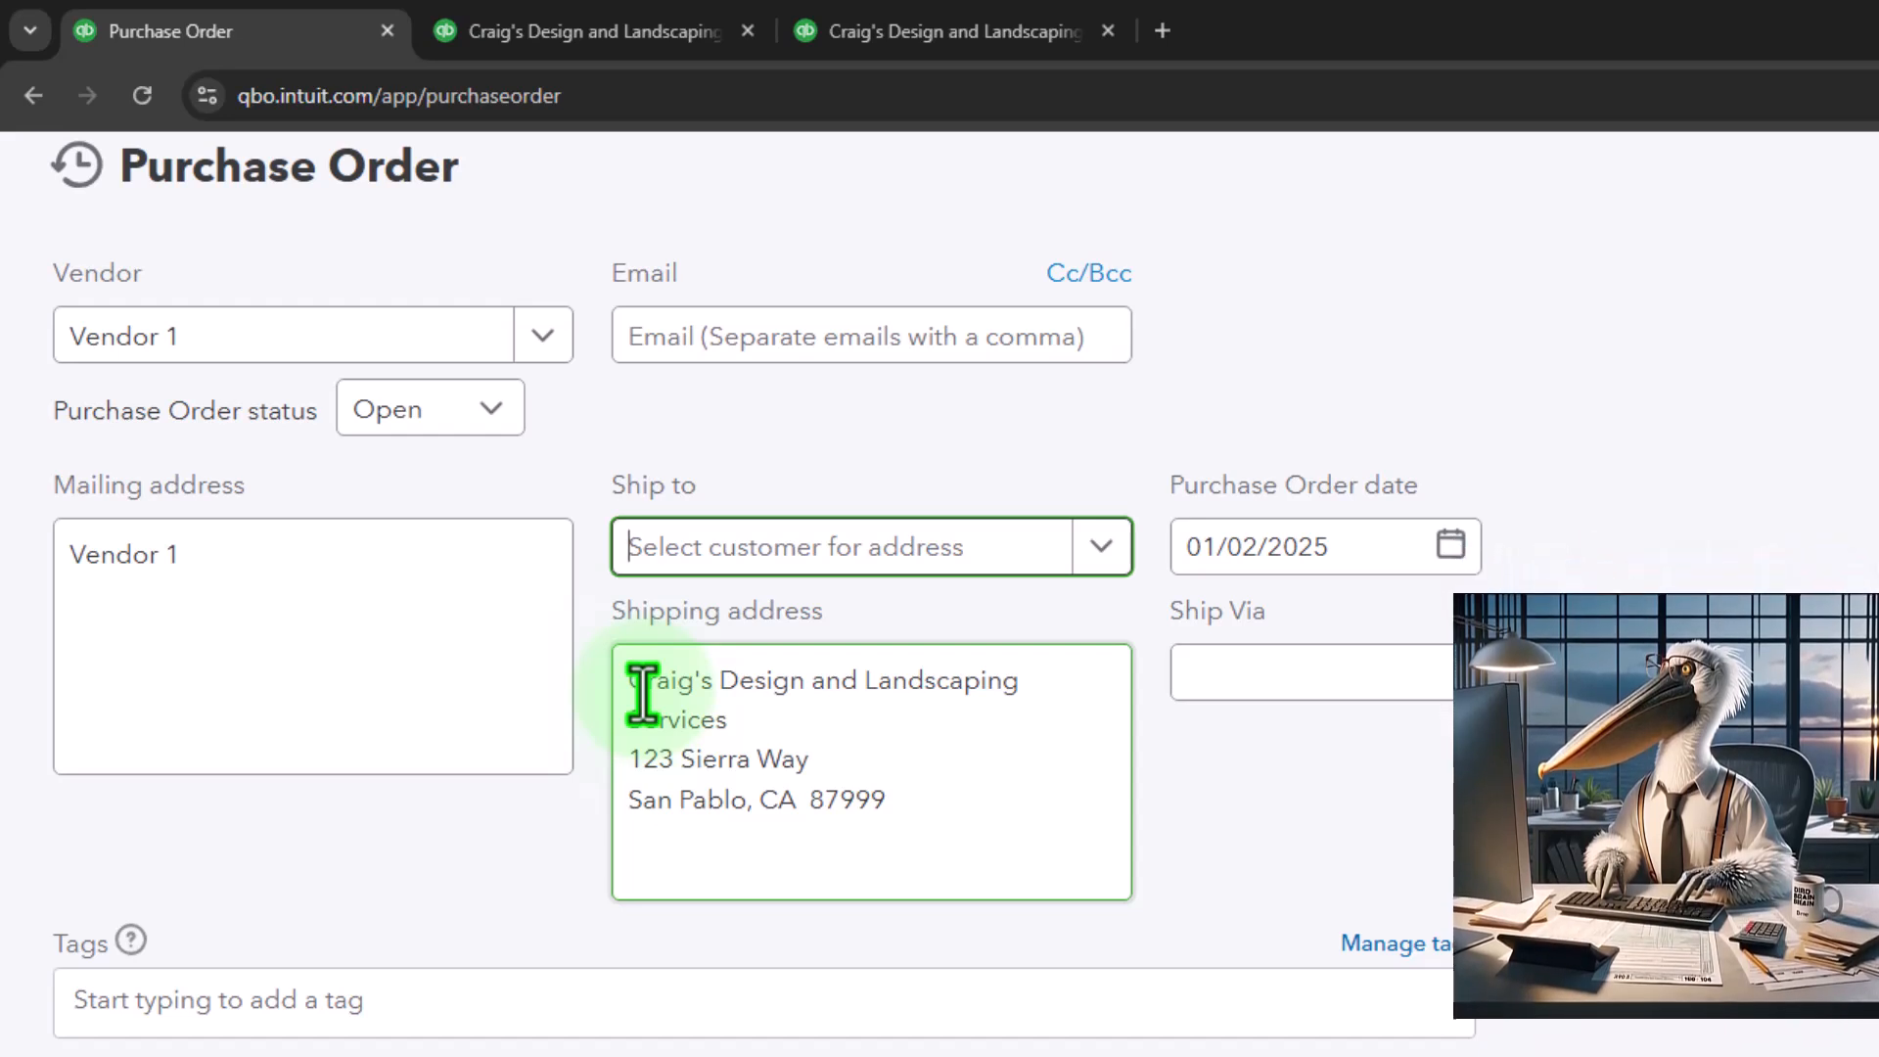
click(1101, 554)
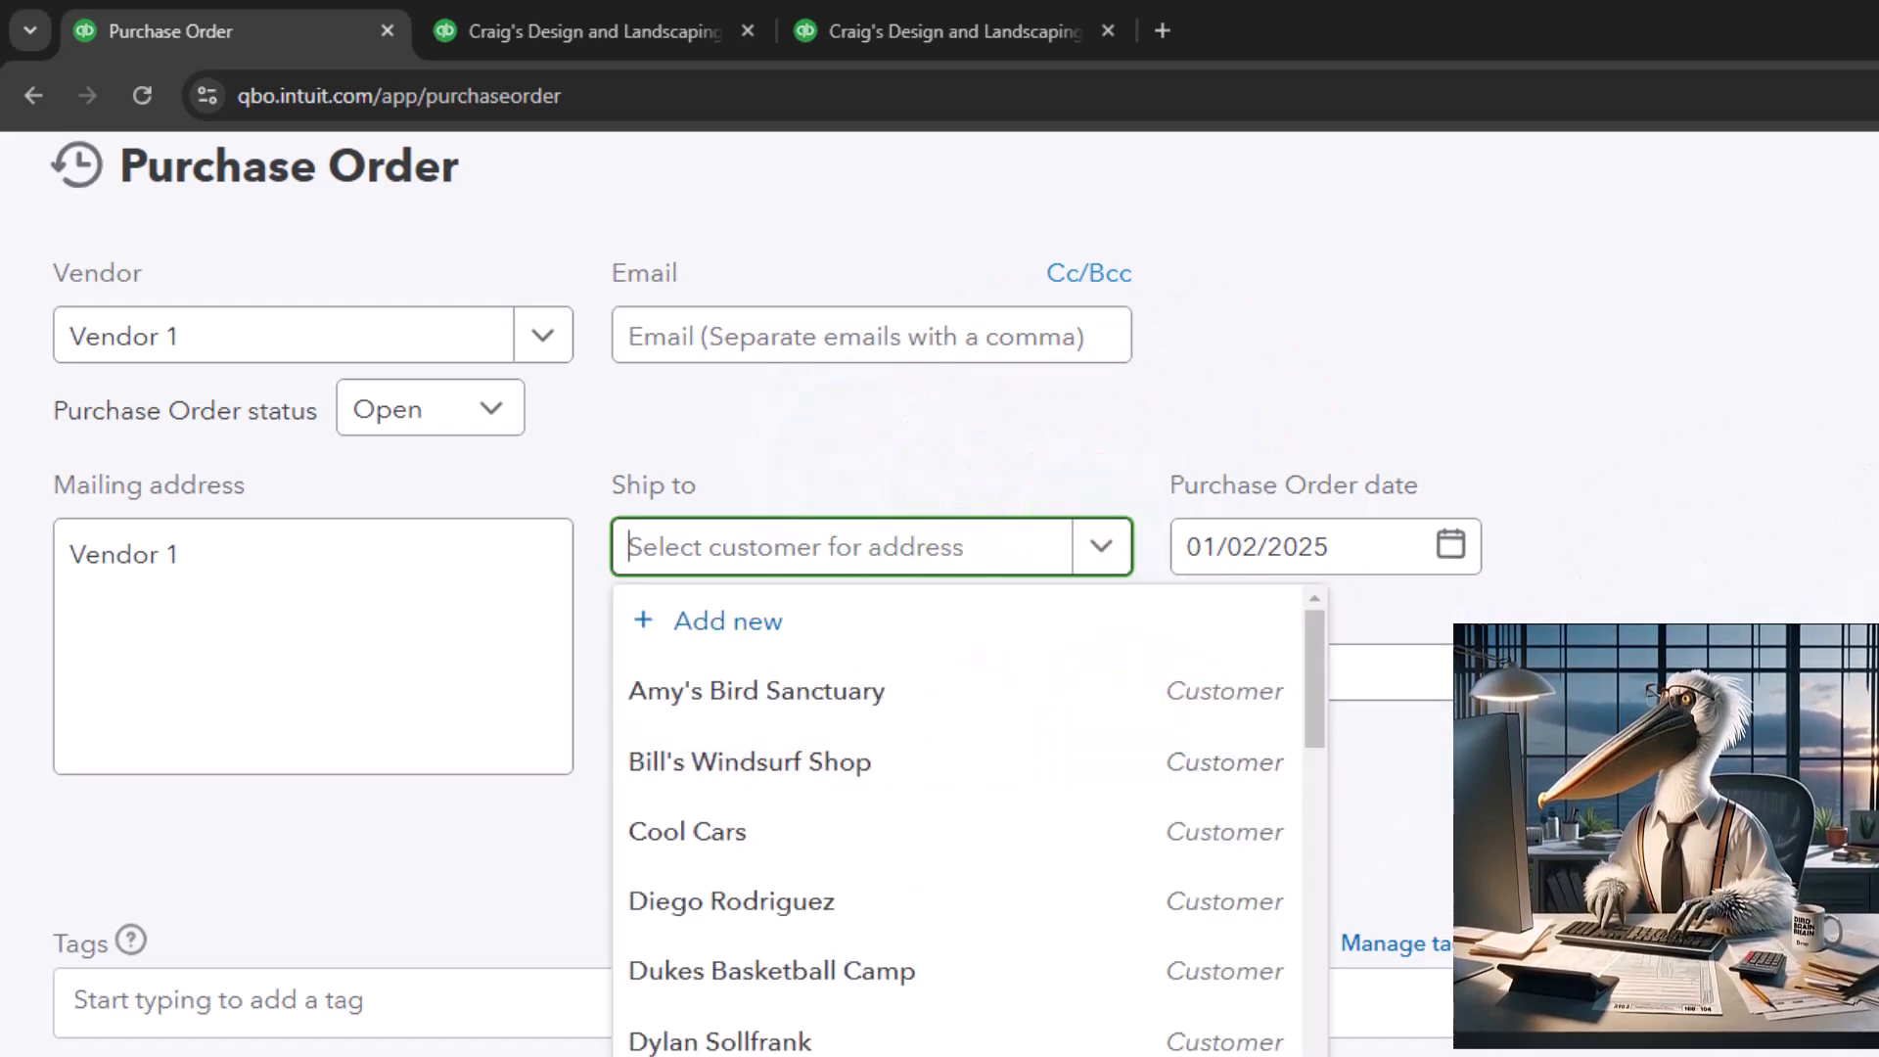
click(1688, 626)
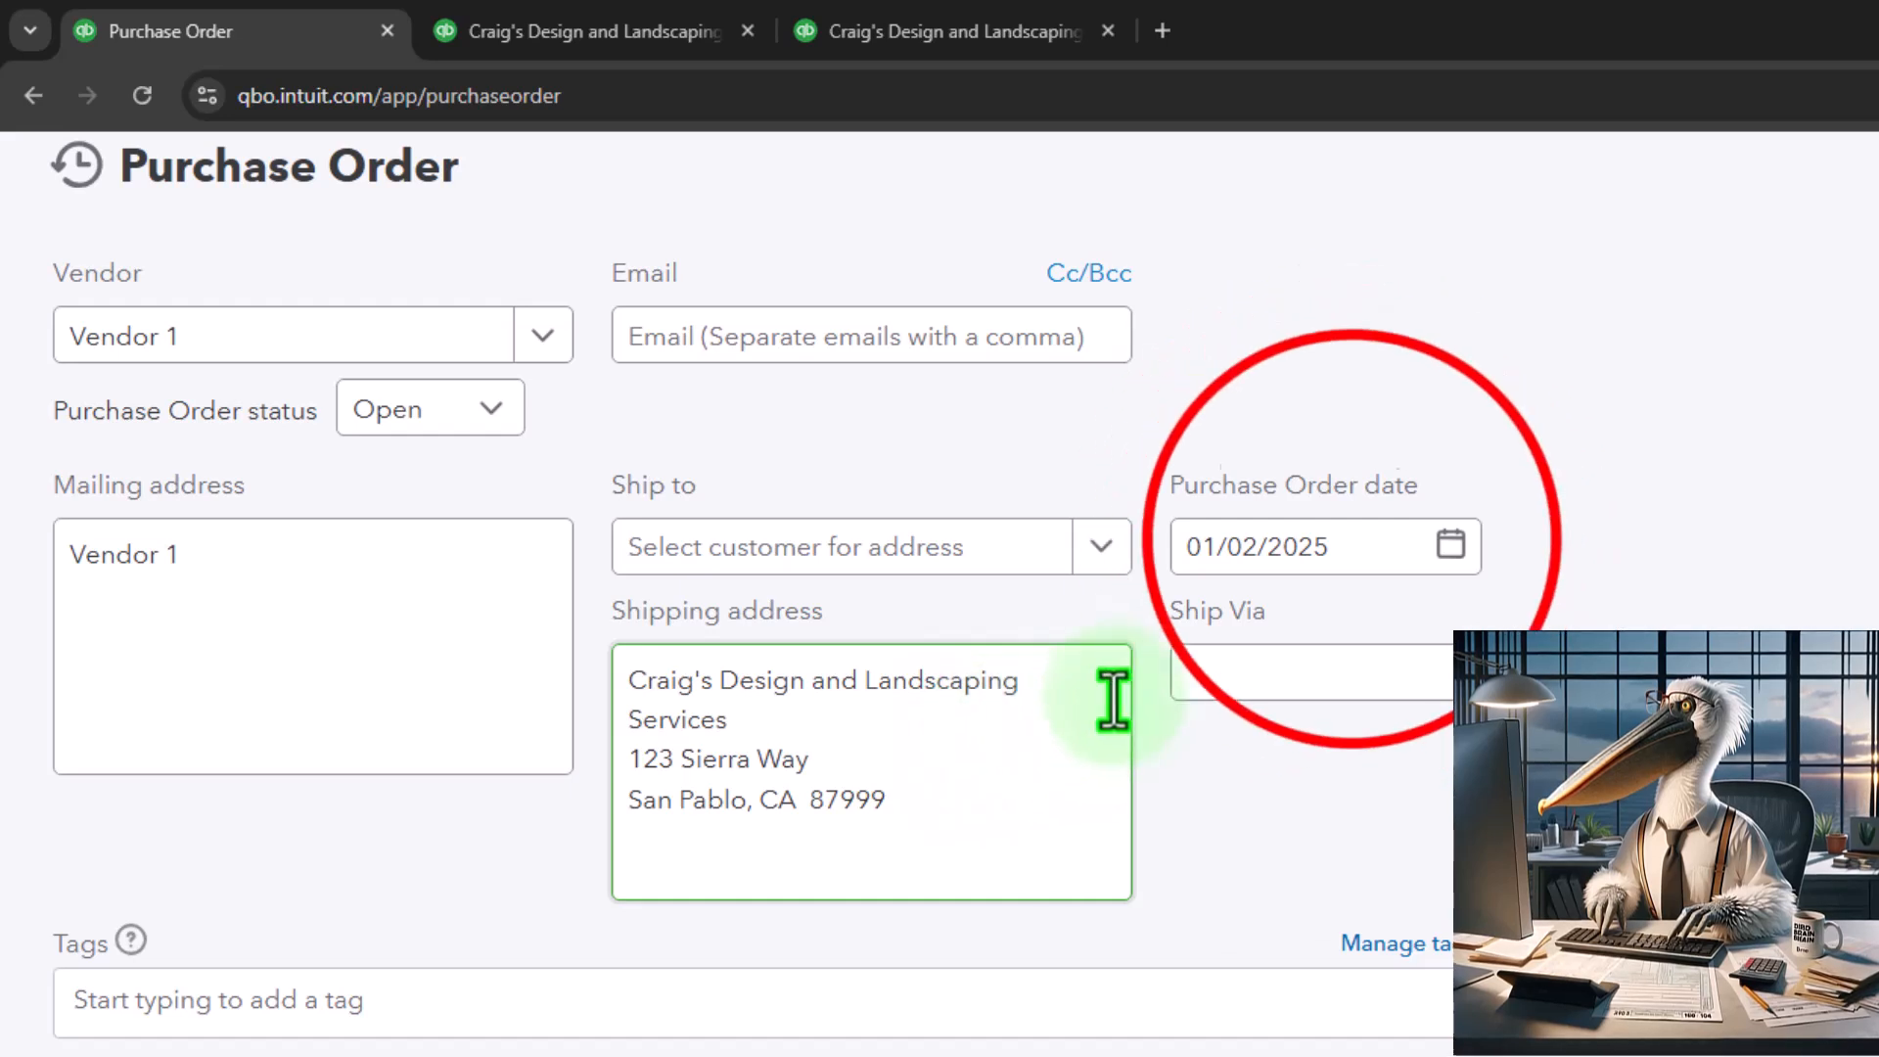
click(1346, 545)
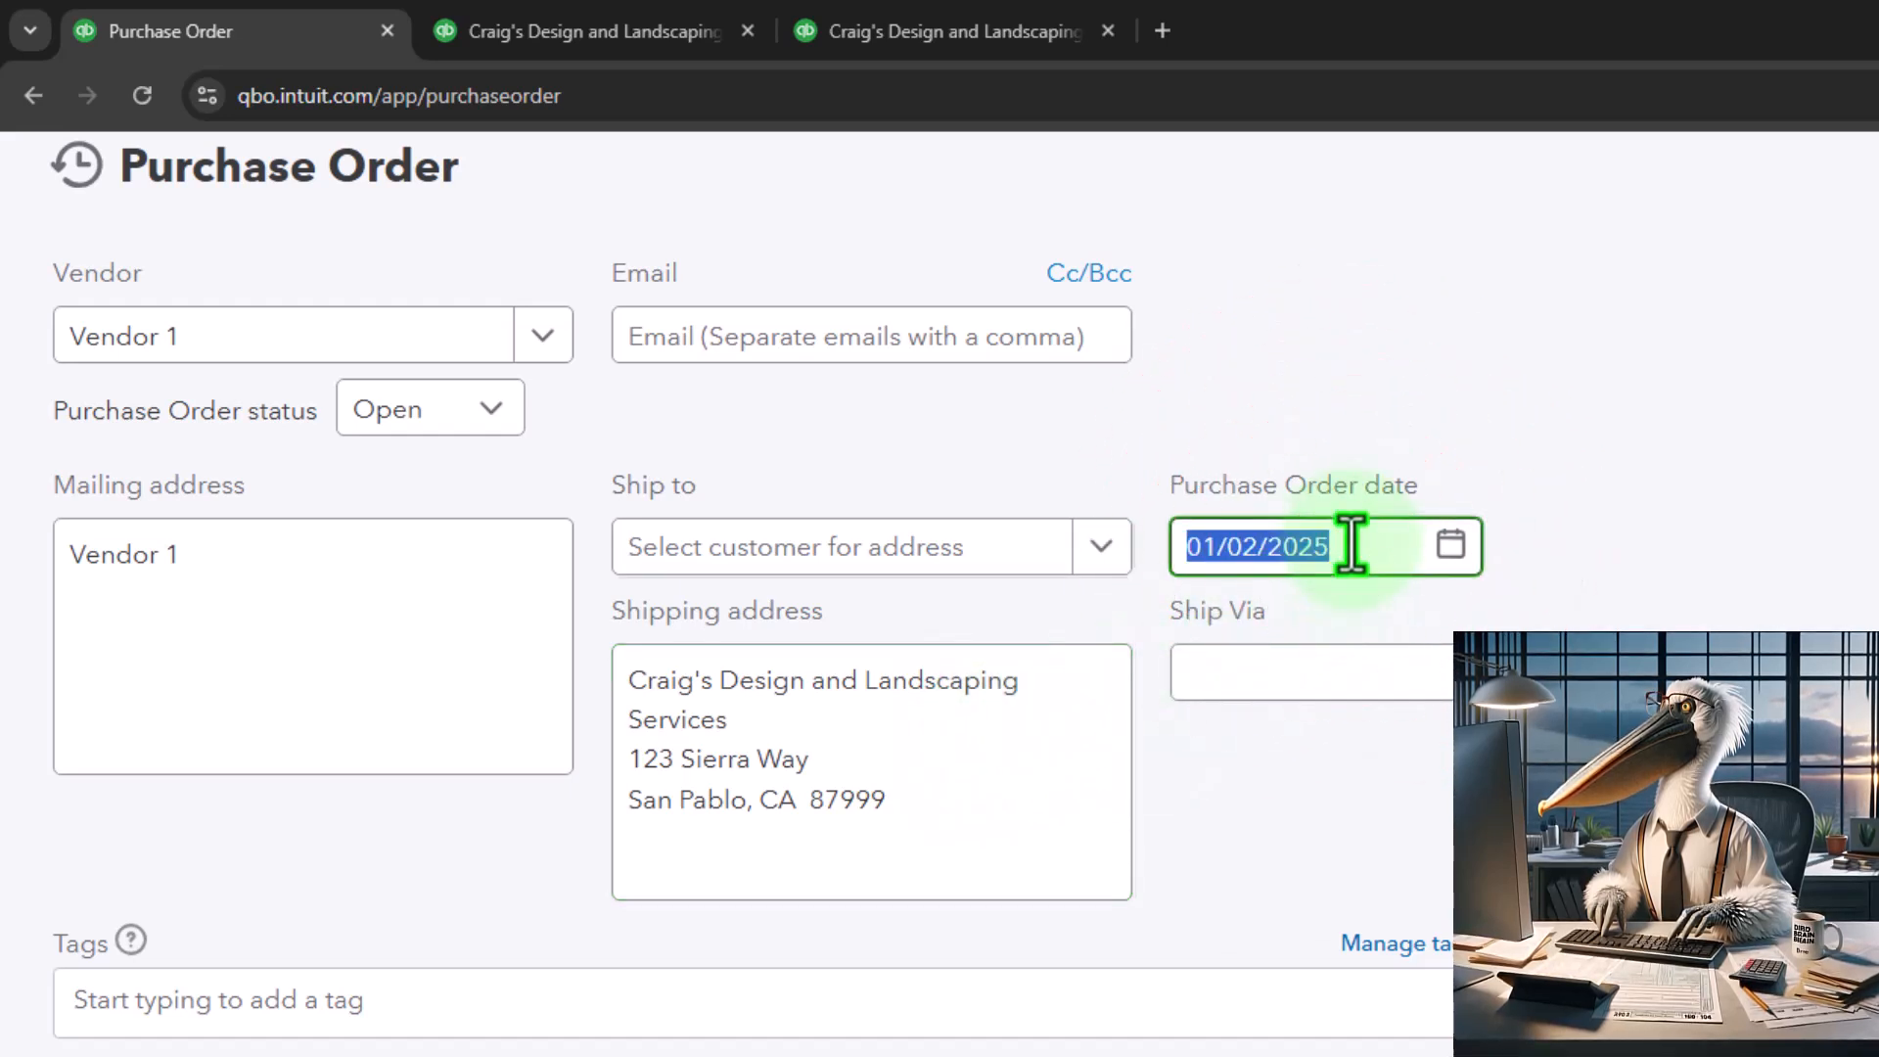
key(Tab)
key(Tab)
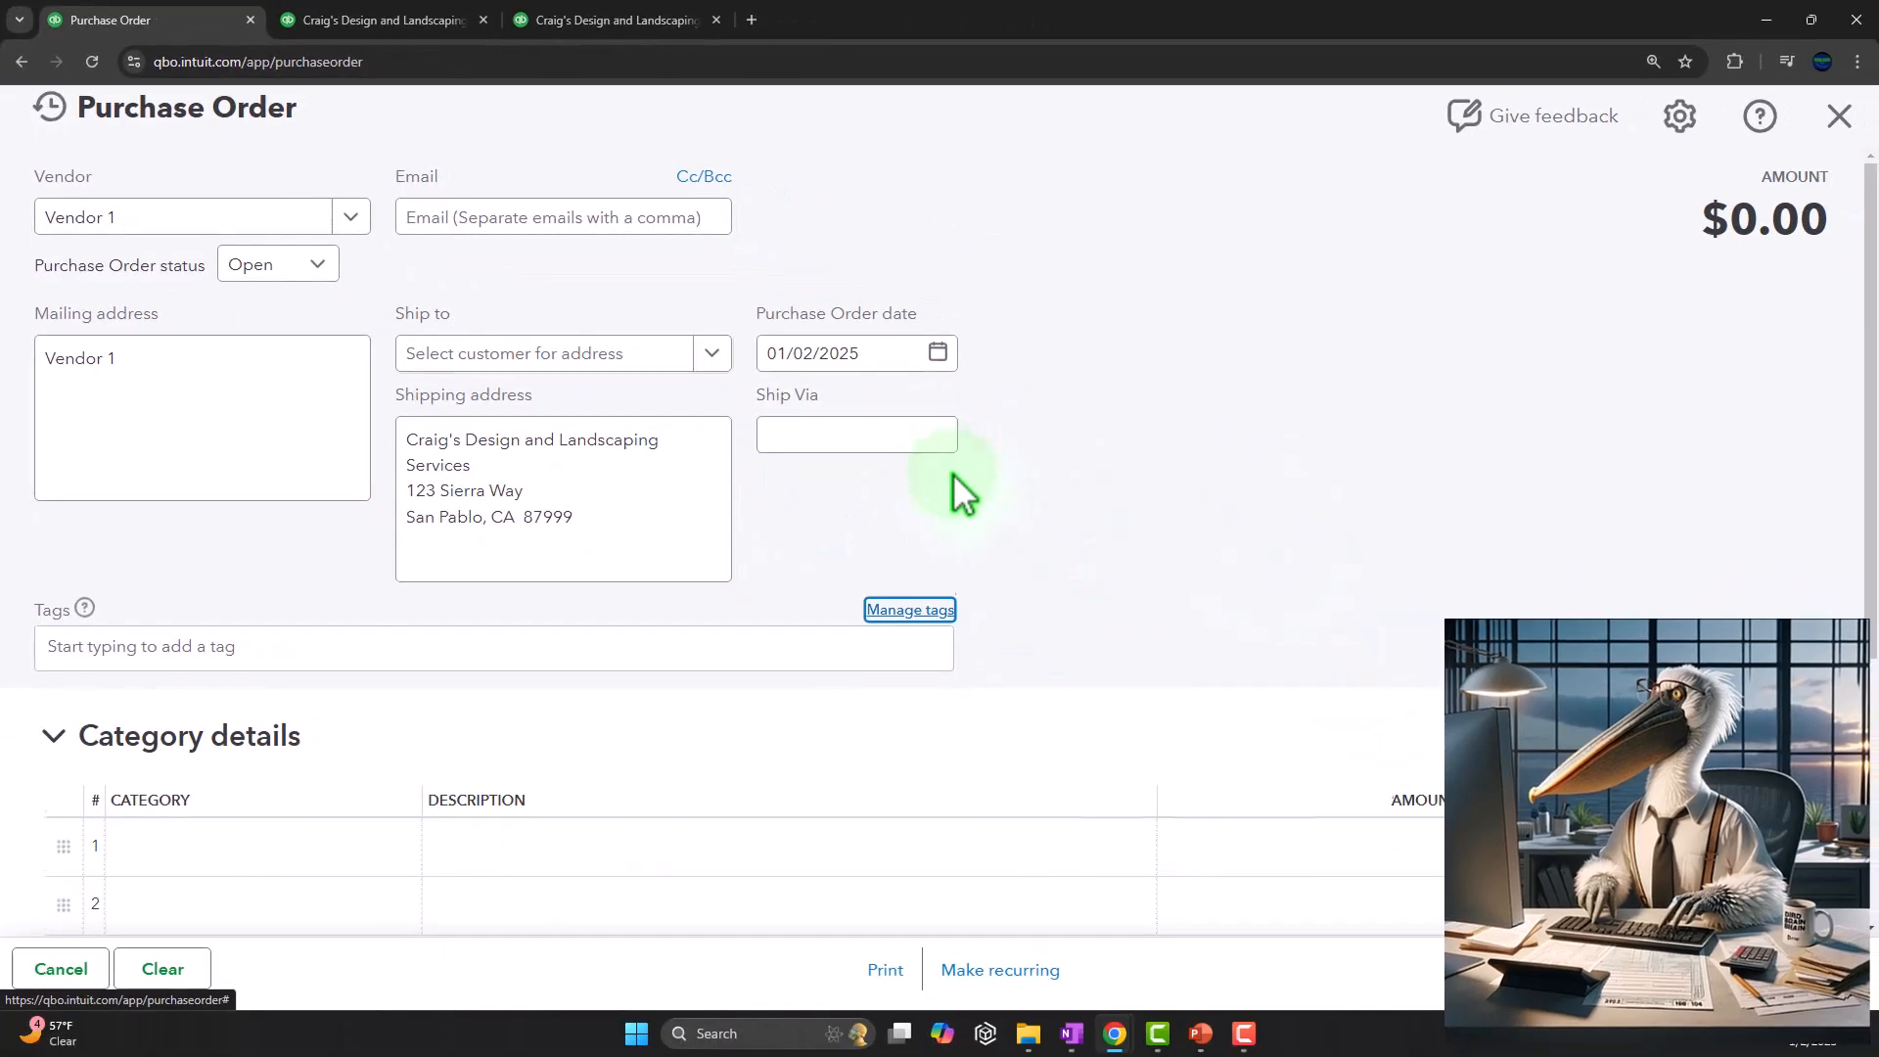
Compare the purchase order's line sections, leaving Category details collapsed and Item details expanded
scroll(953, 472, down, 2)
key(Tab)
key(Tab)
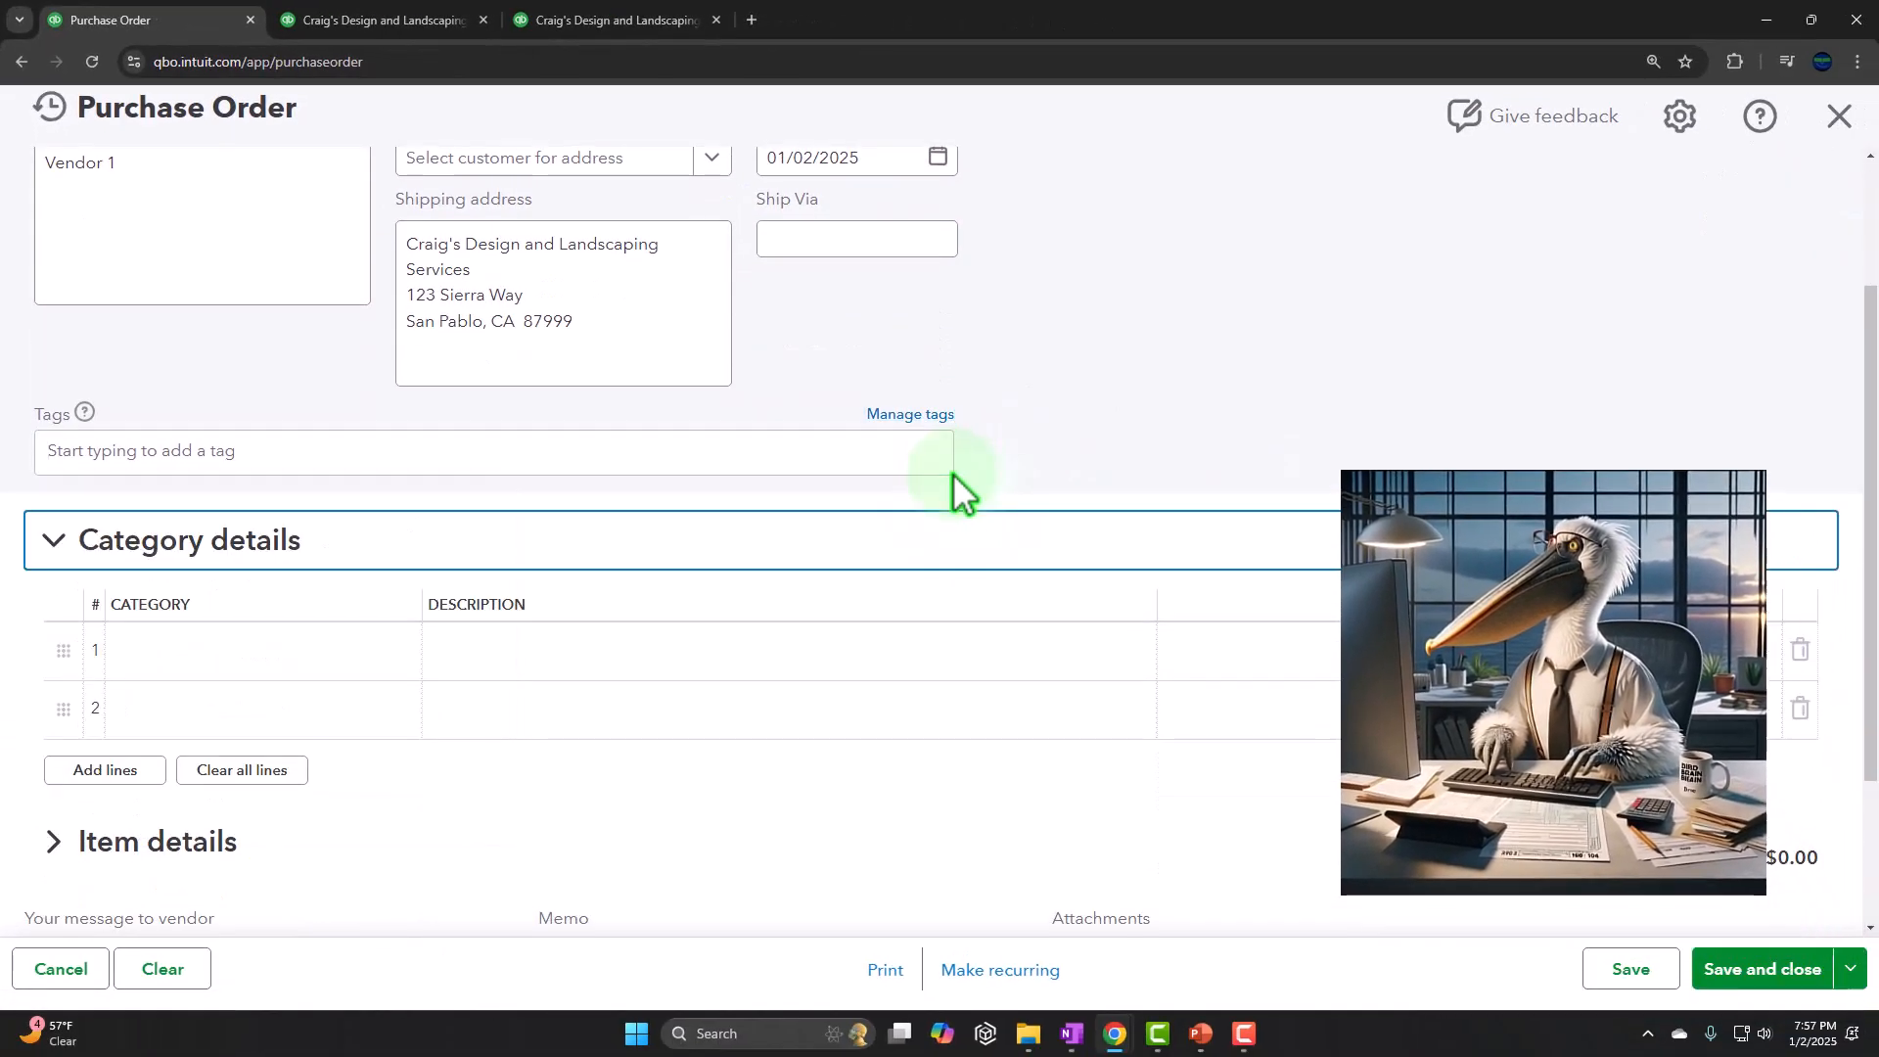
scroll(953, 475, down, 1)
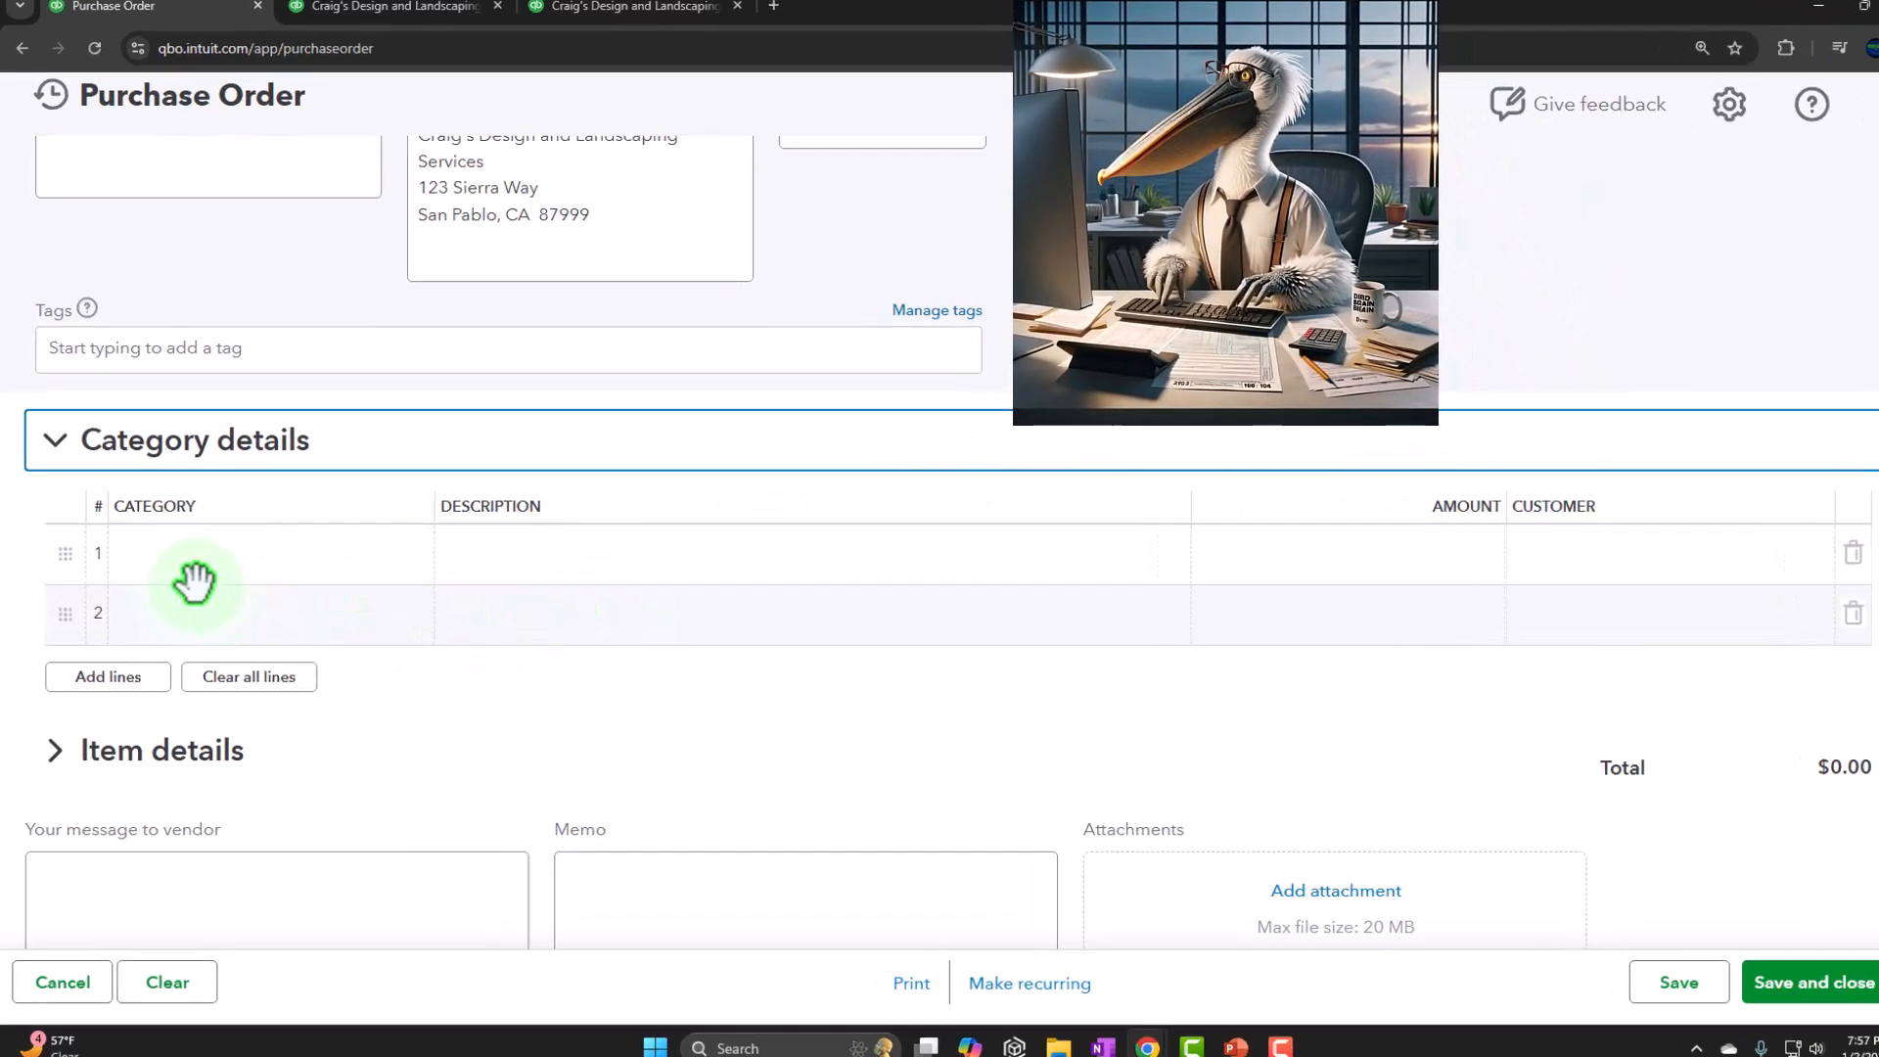
click(55, 440)
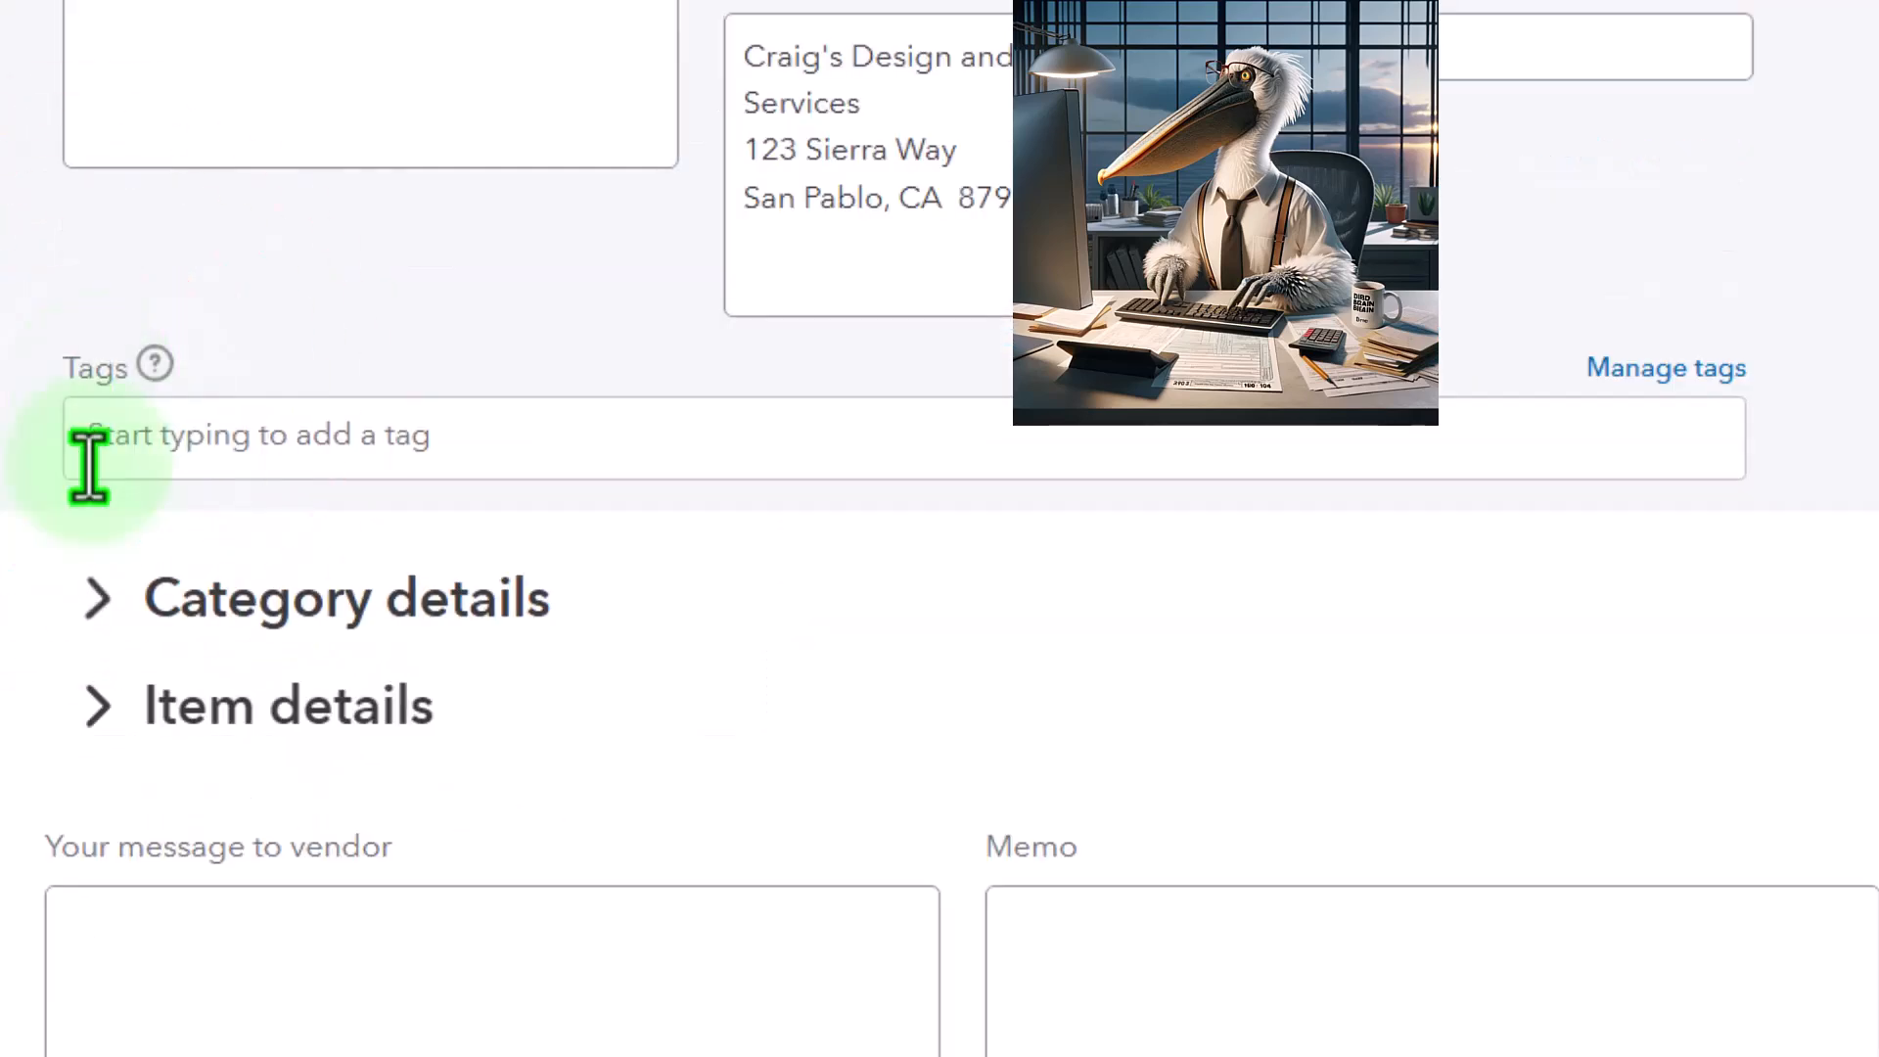
click(96, 703)
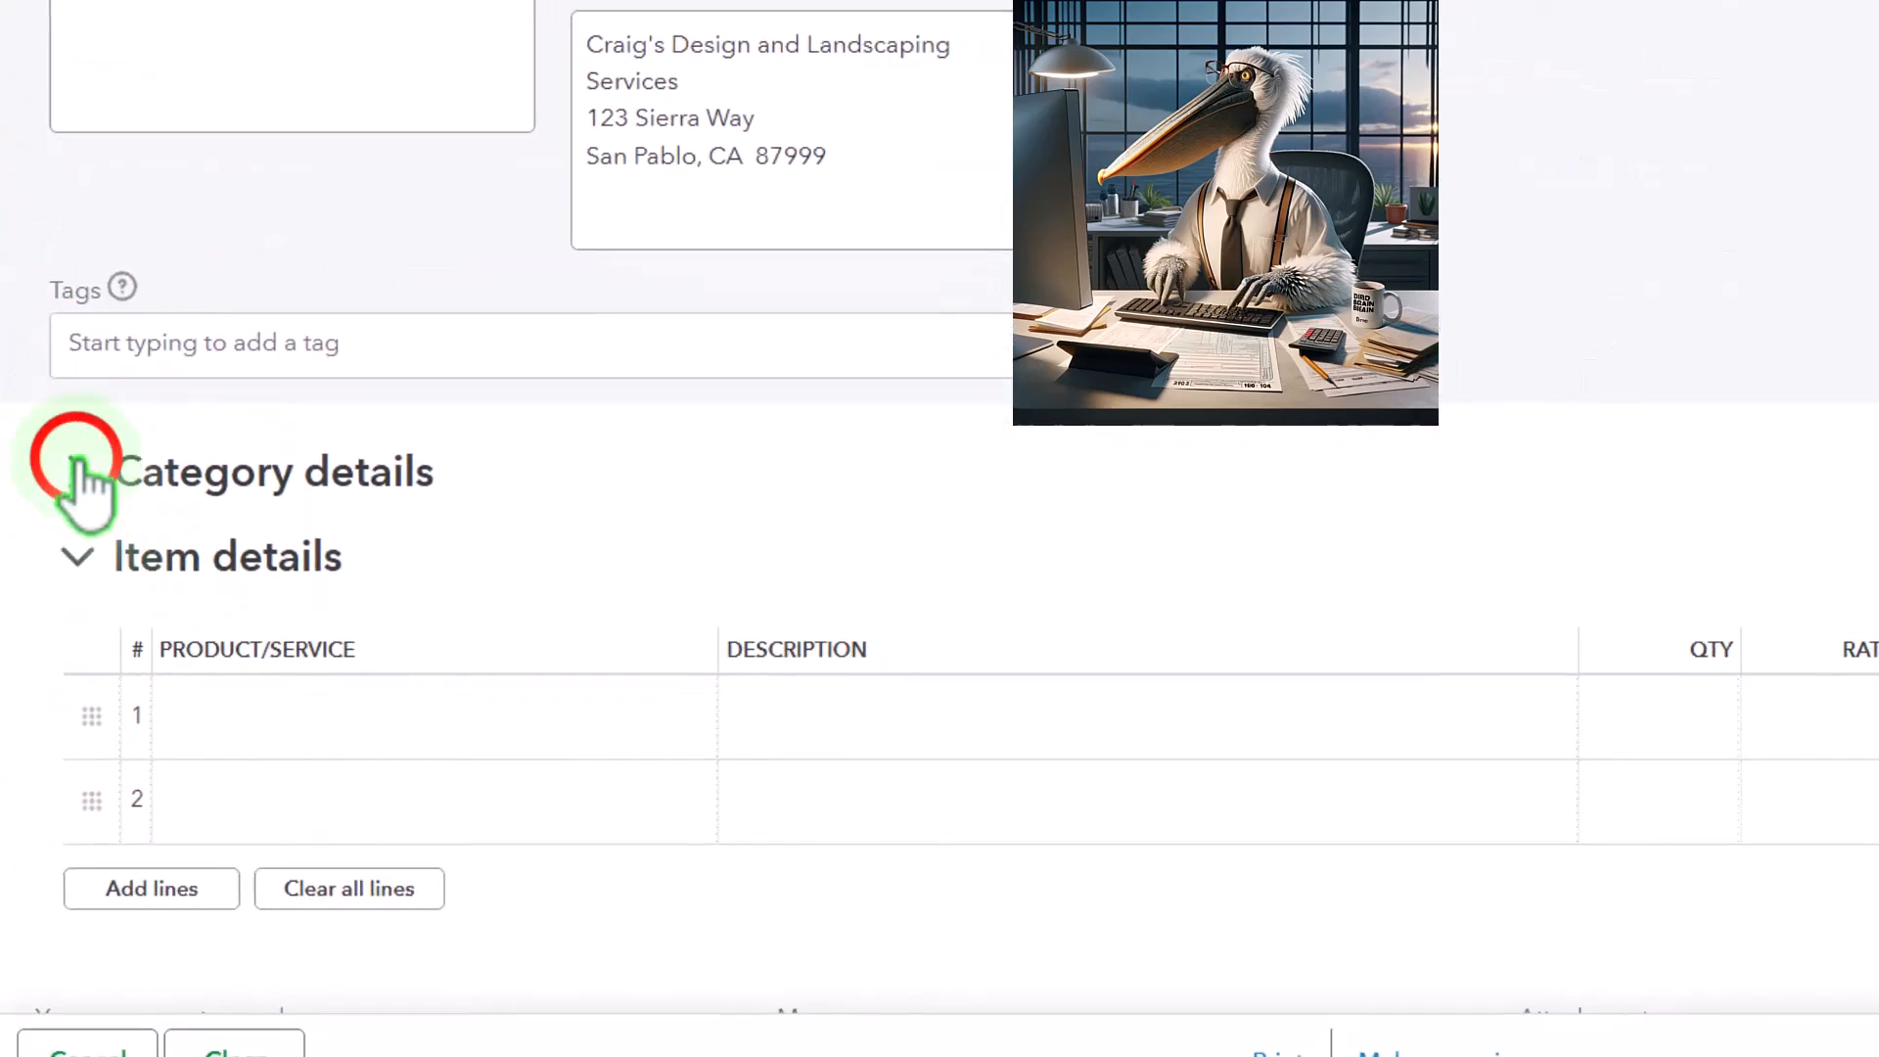
click(76, 460)
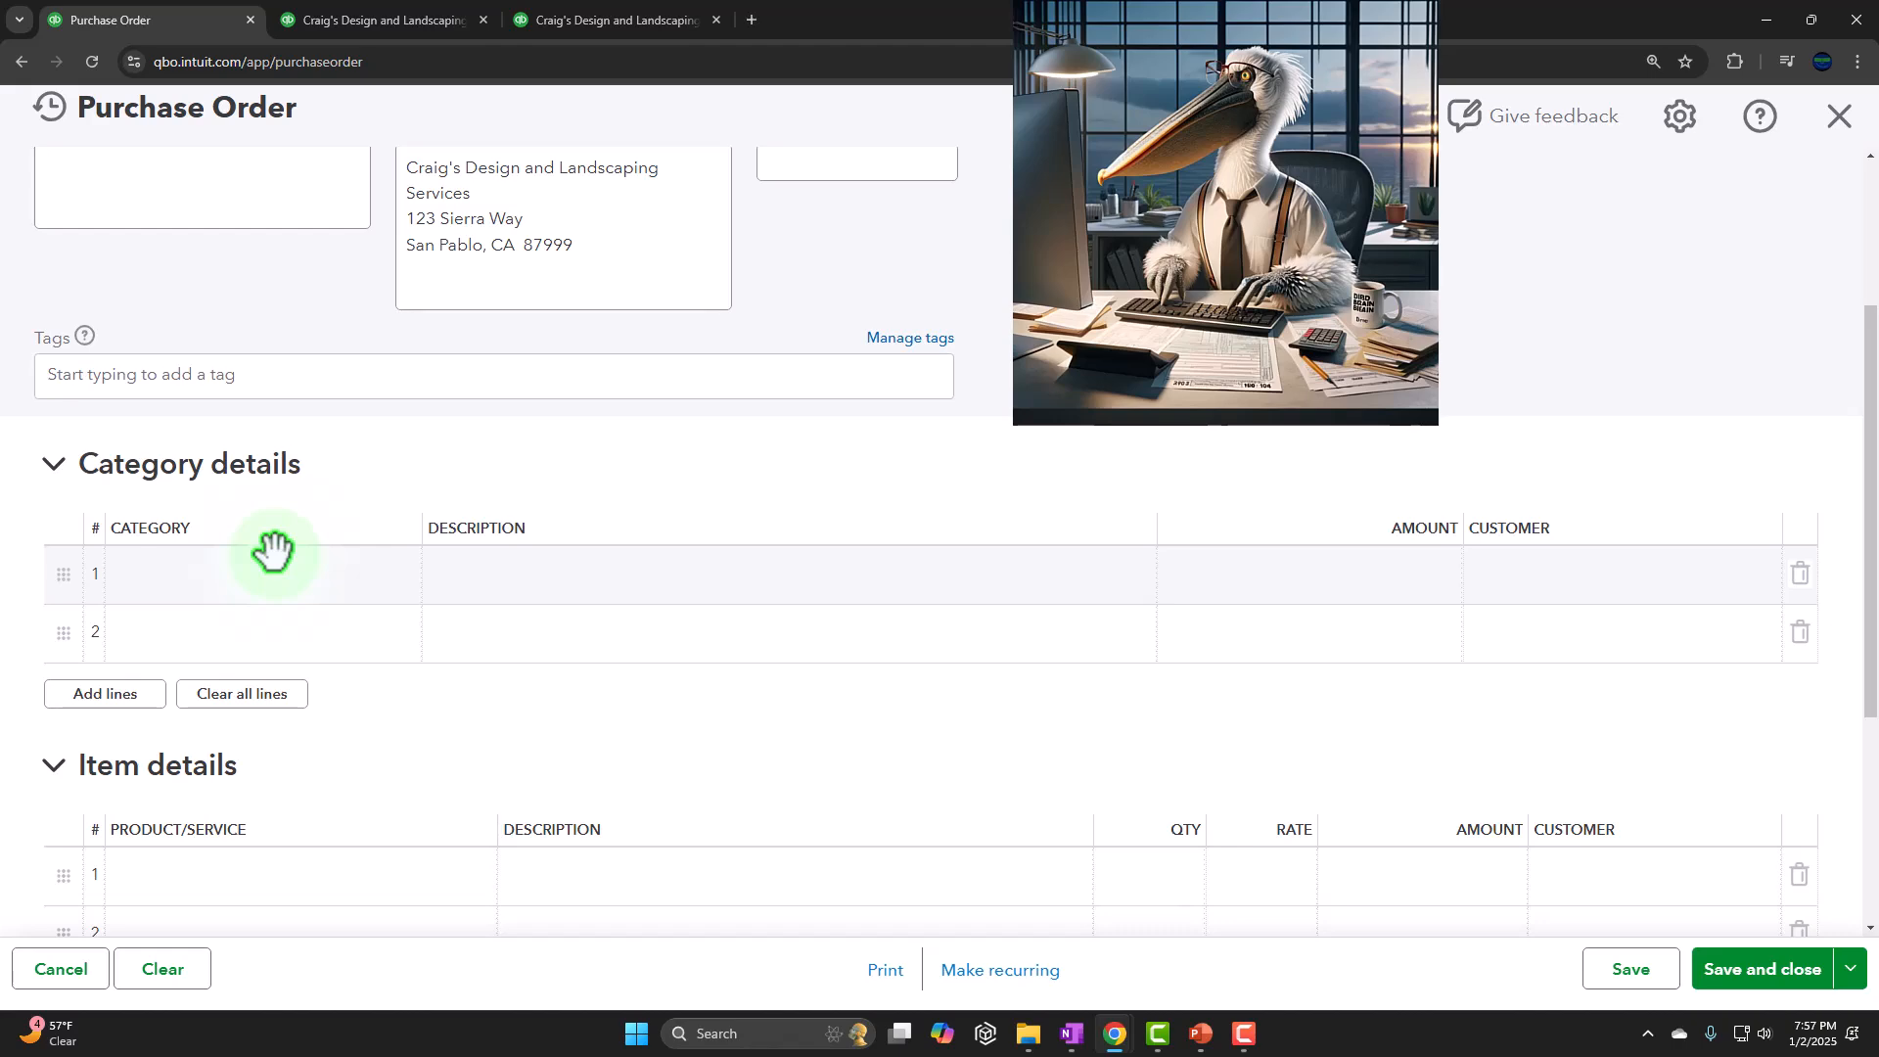
click(54, 464)
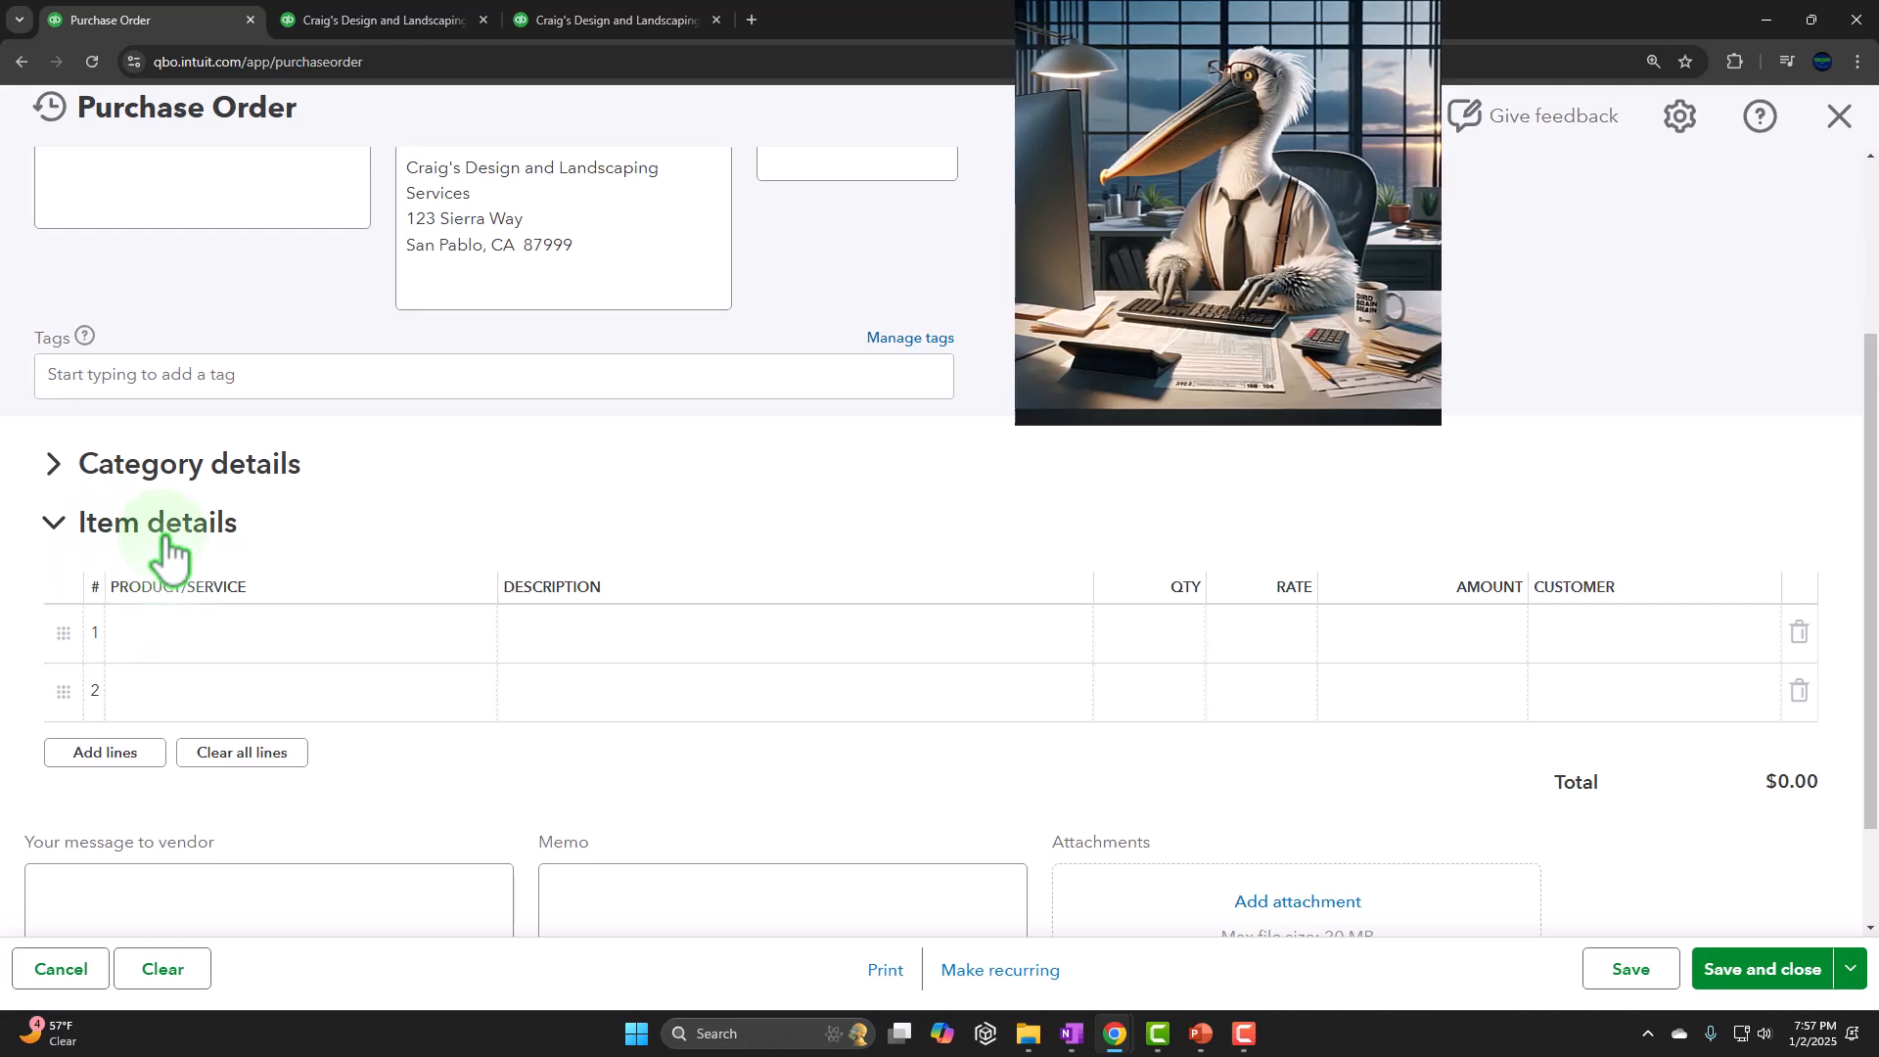
Add "Inventory Item 1" as a new product on the first item line, with the Inventory type
scroll(167, 545, down, 1)
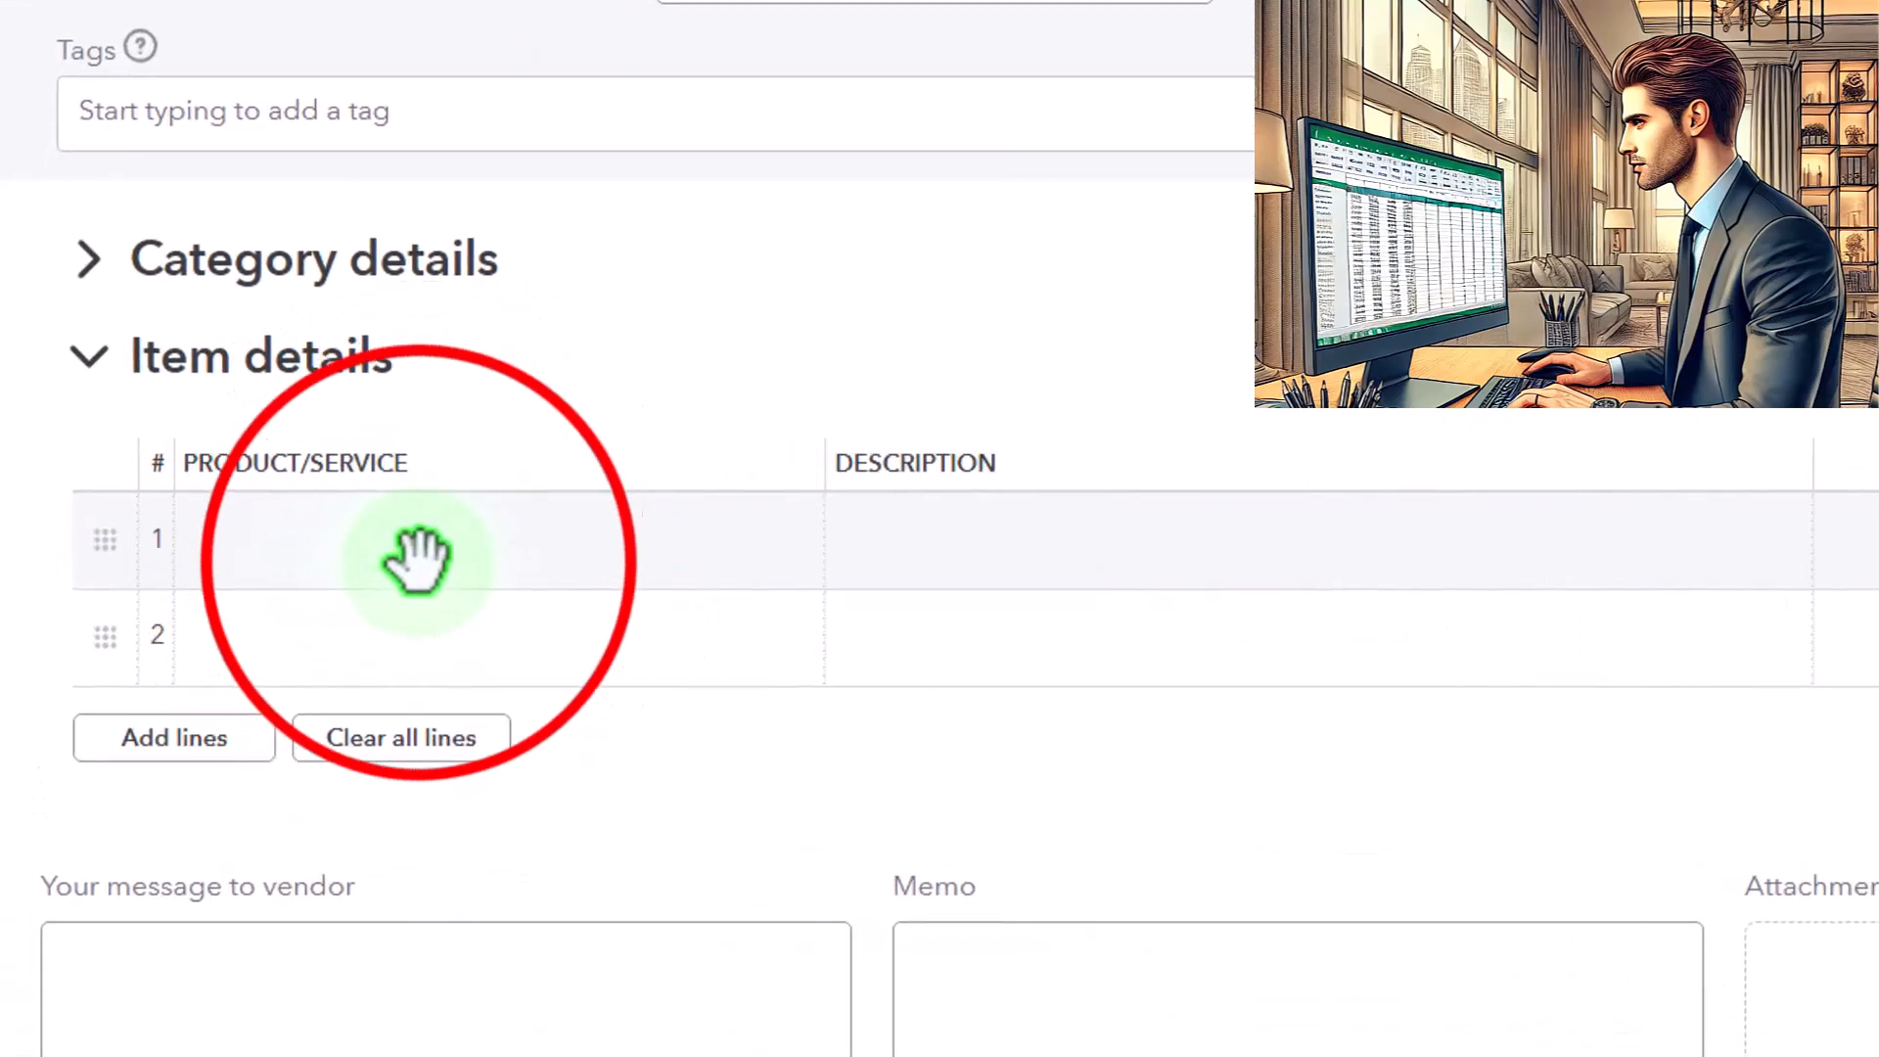
click(416, 553)
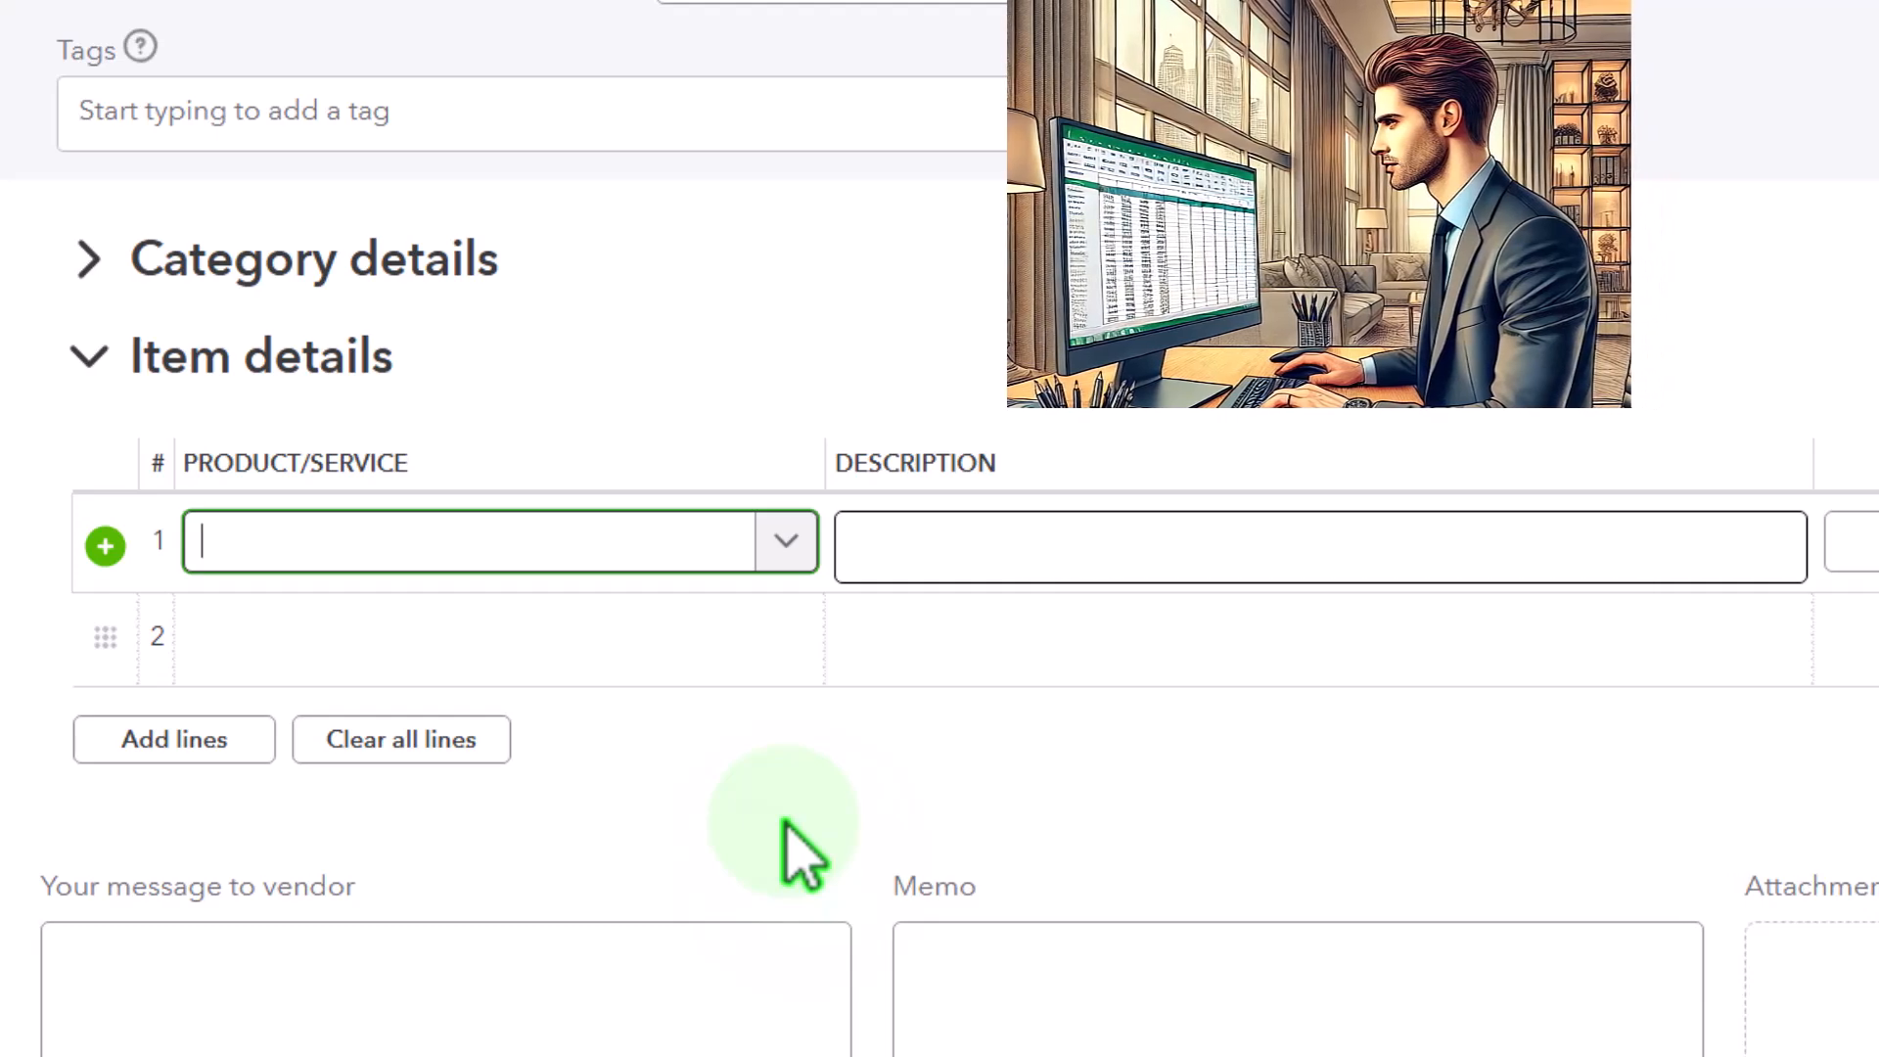
text(Inventor)
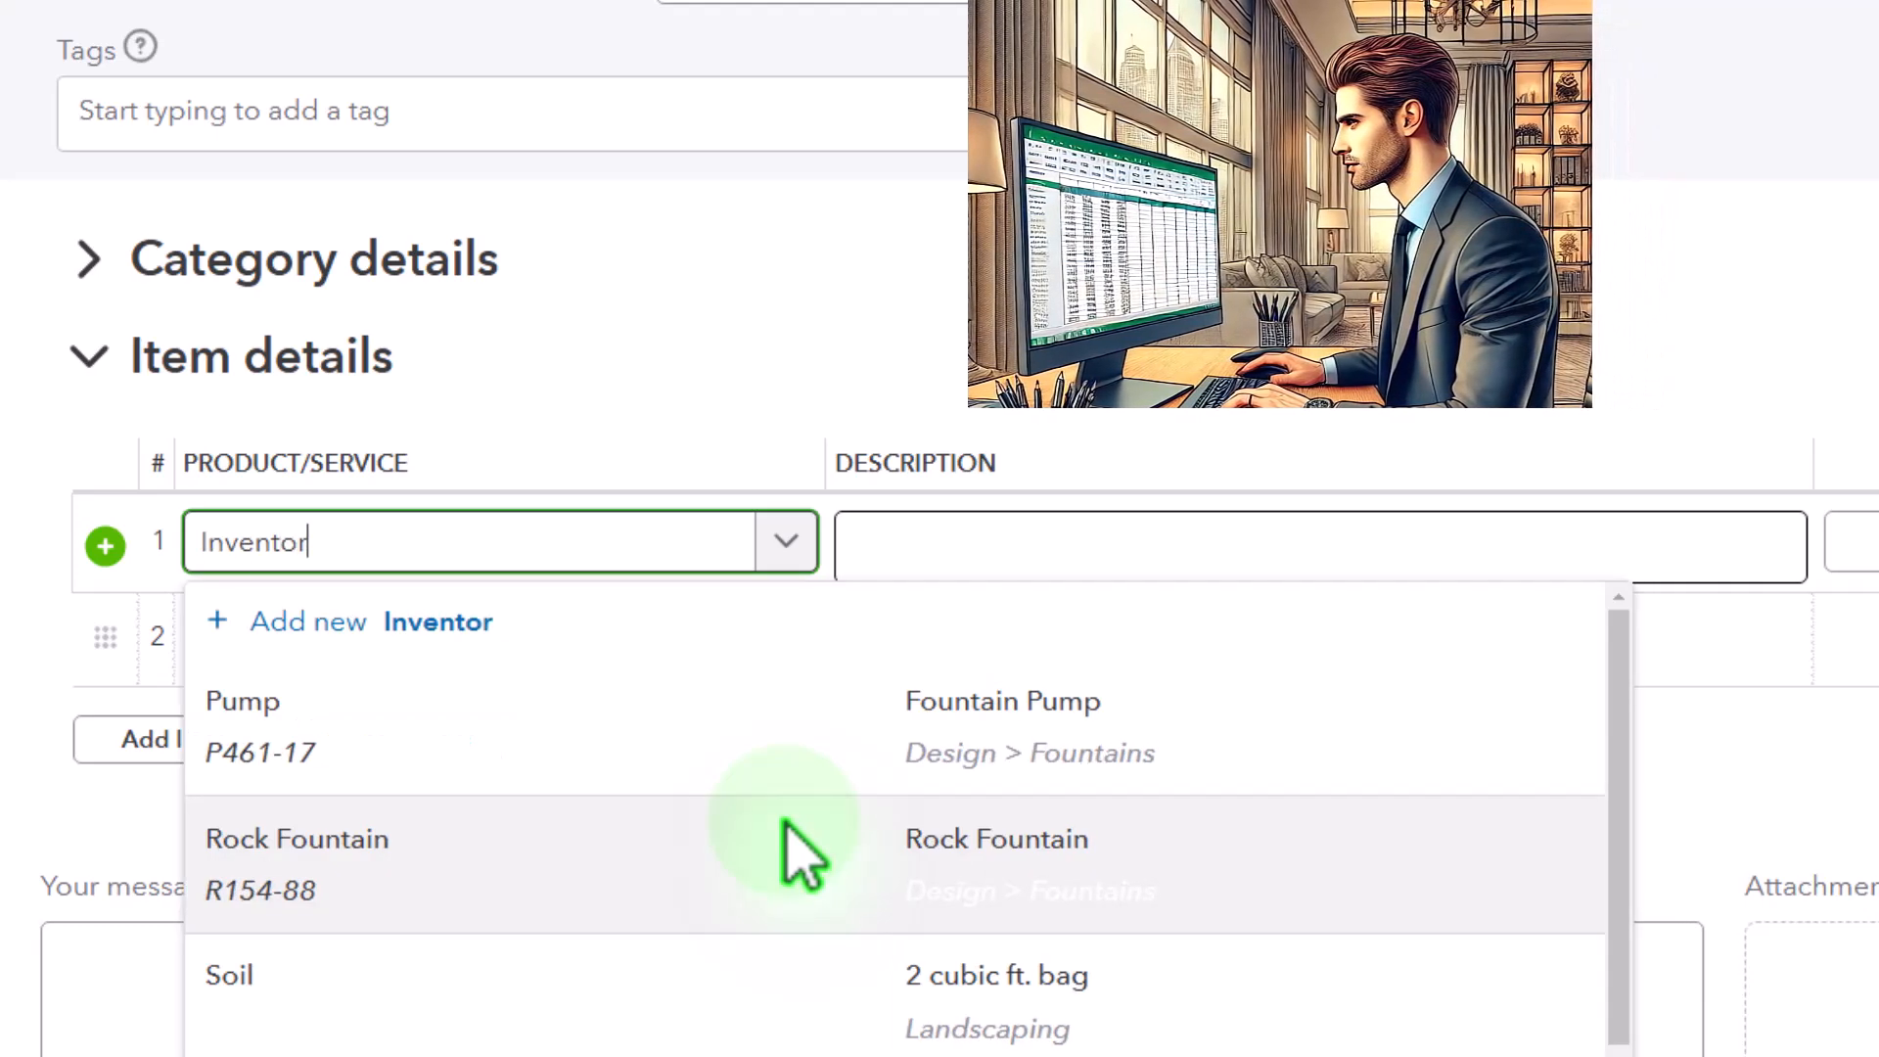
text(y Item 1)
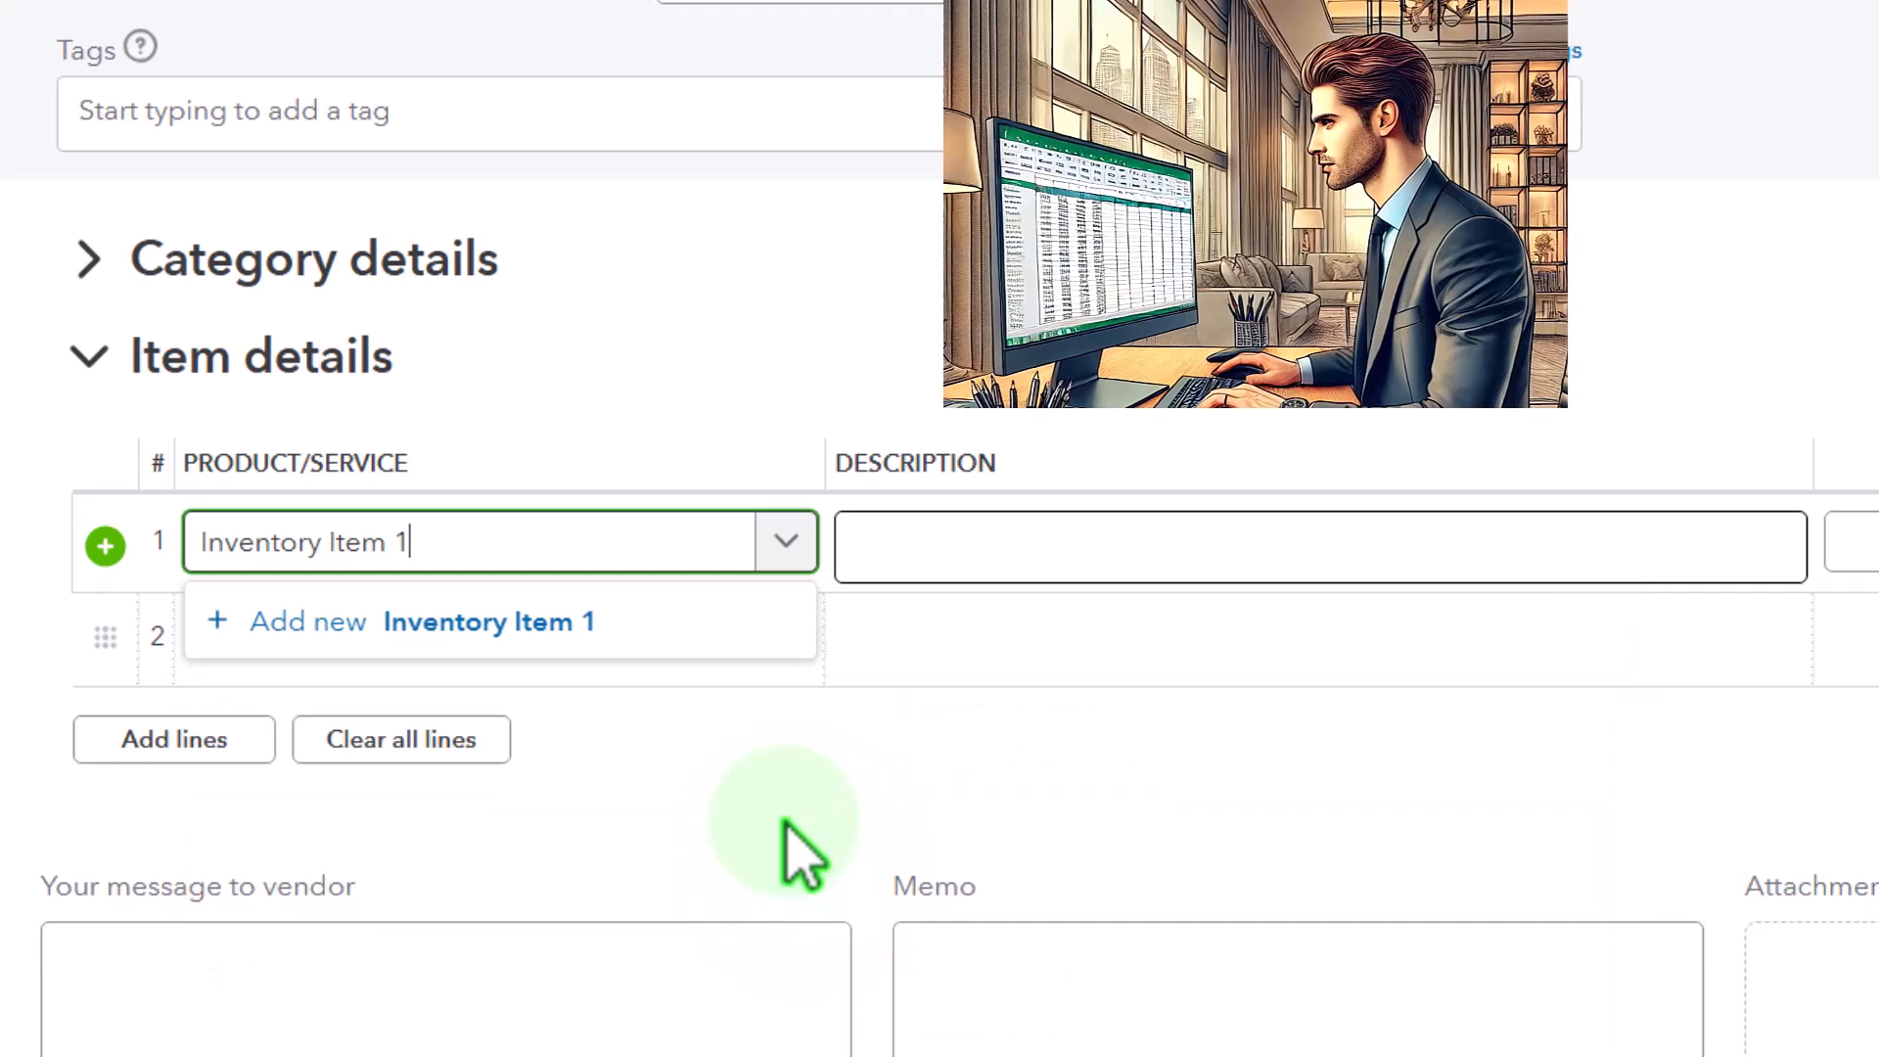
key(Tab)
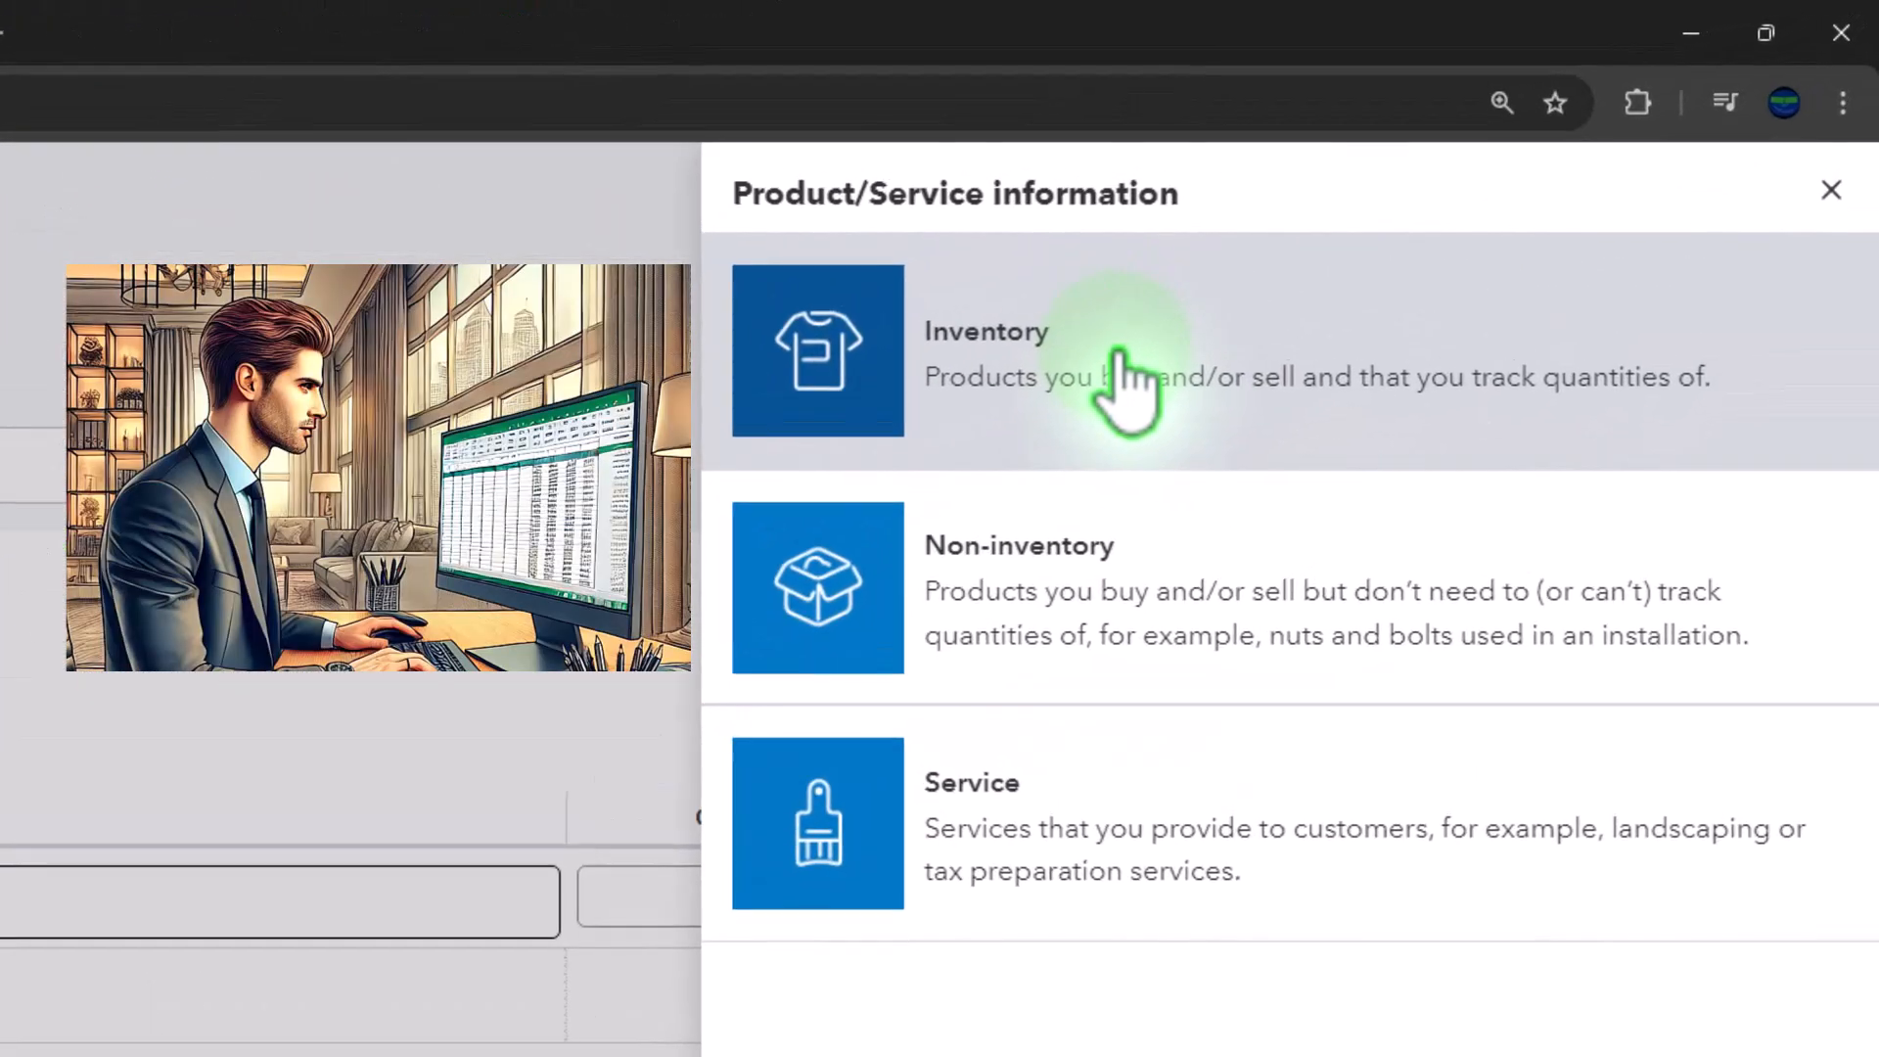
click(1115, 357)
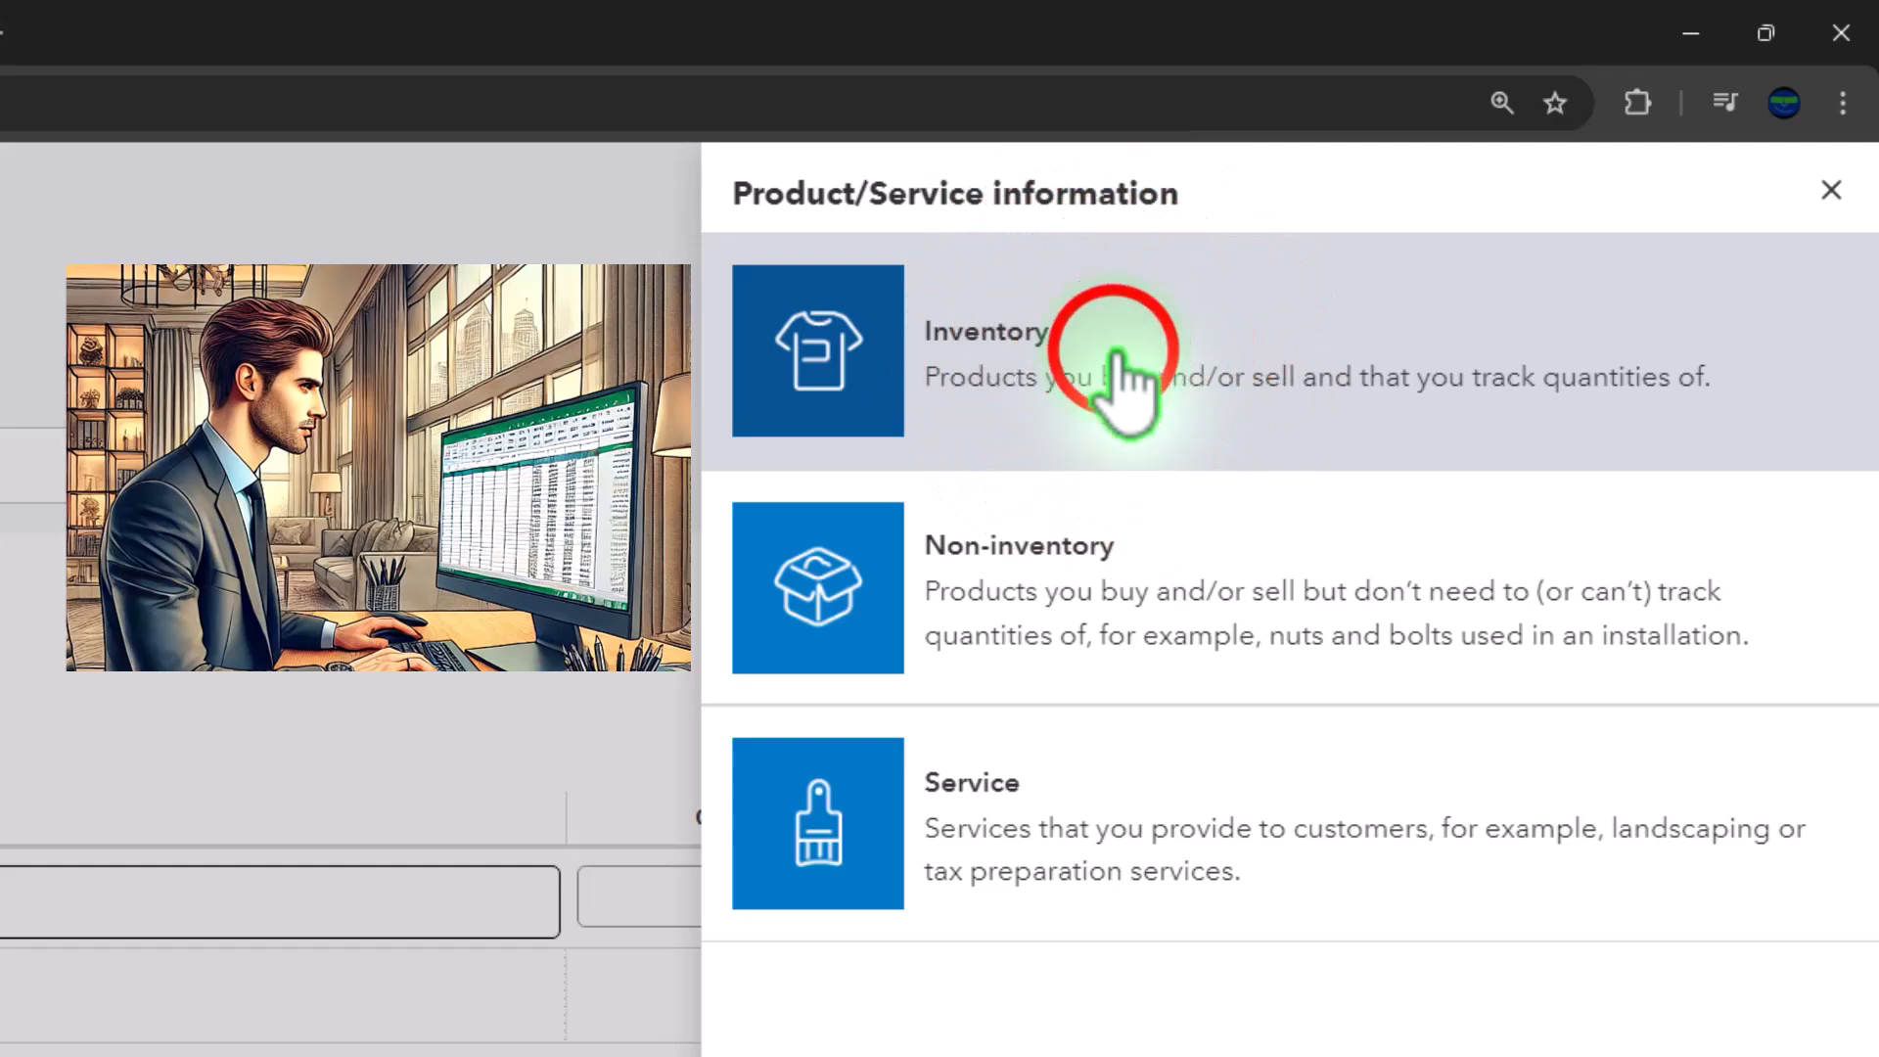
Copy the new inventory item's name text, "Inventory Item 1", from its name field
click(1071, 504)
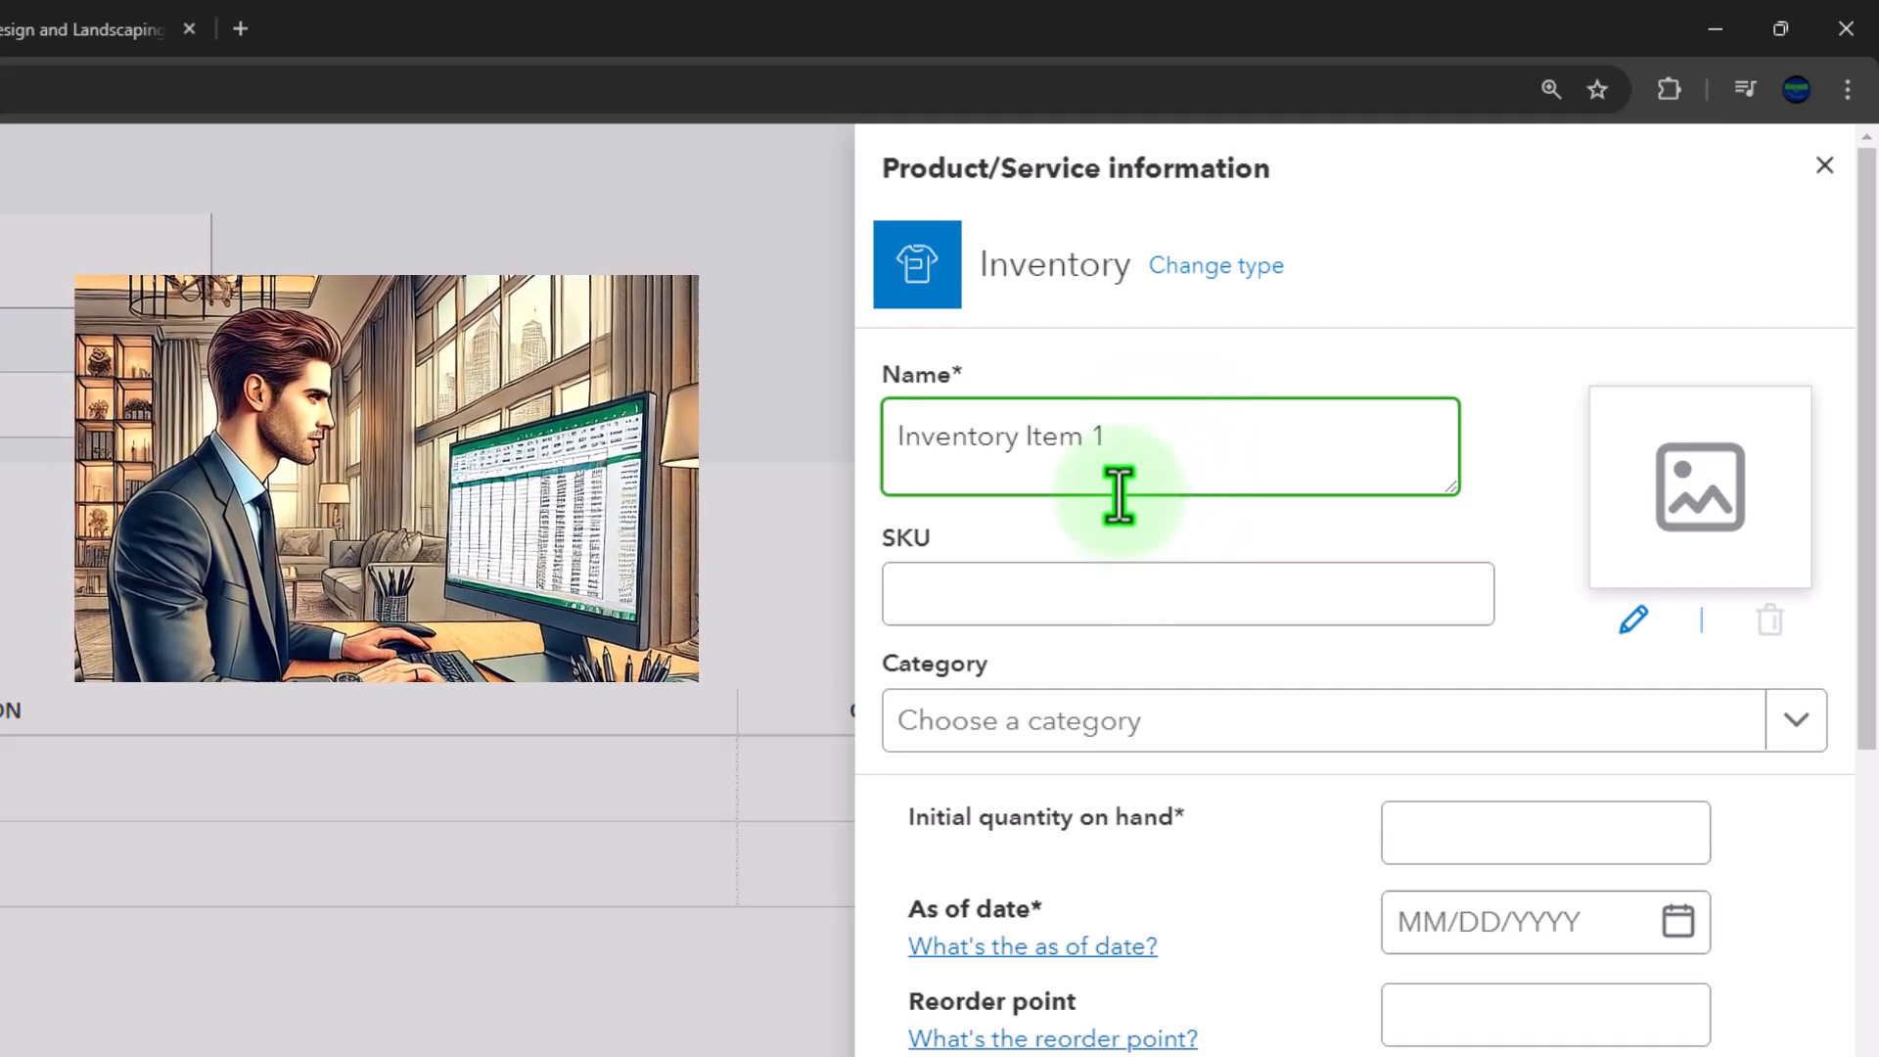
scroll(1118, 494, down, 1)
drag(1171, 314, 897, 261)
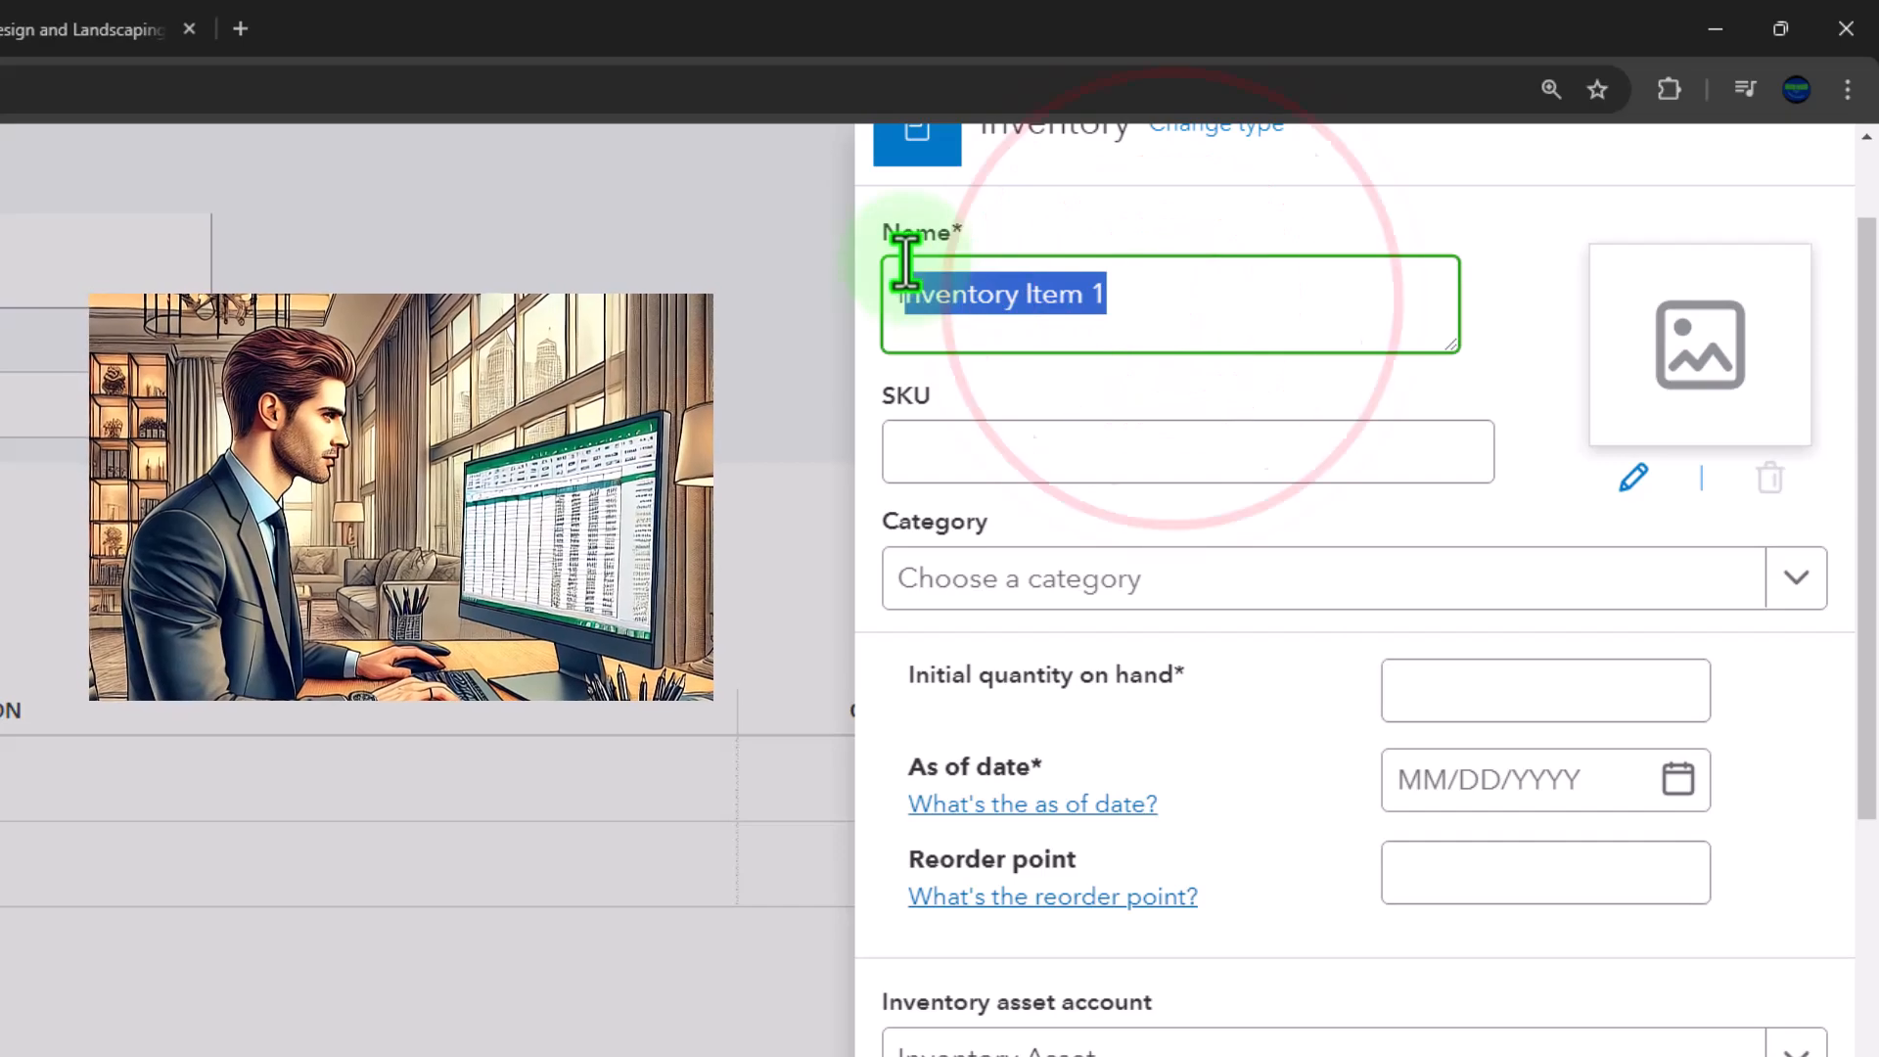
click(1141, 277)
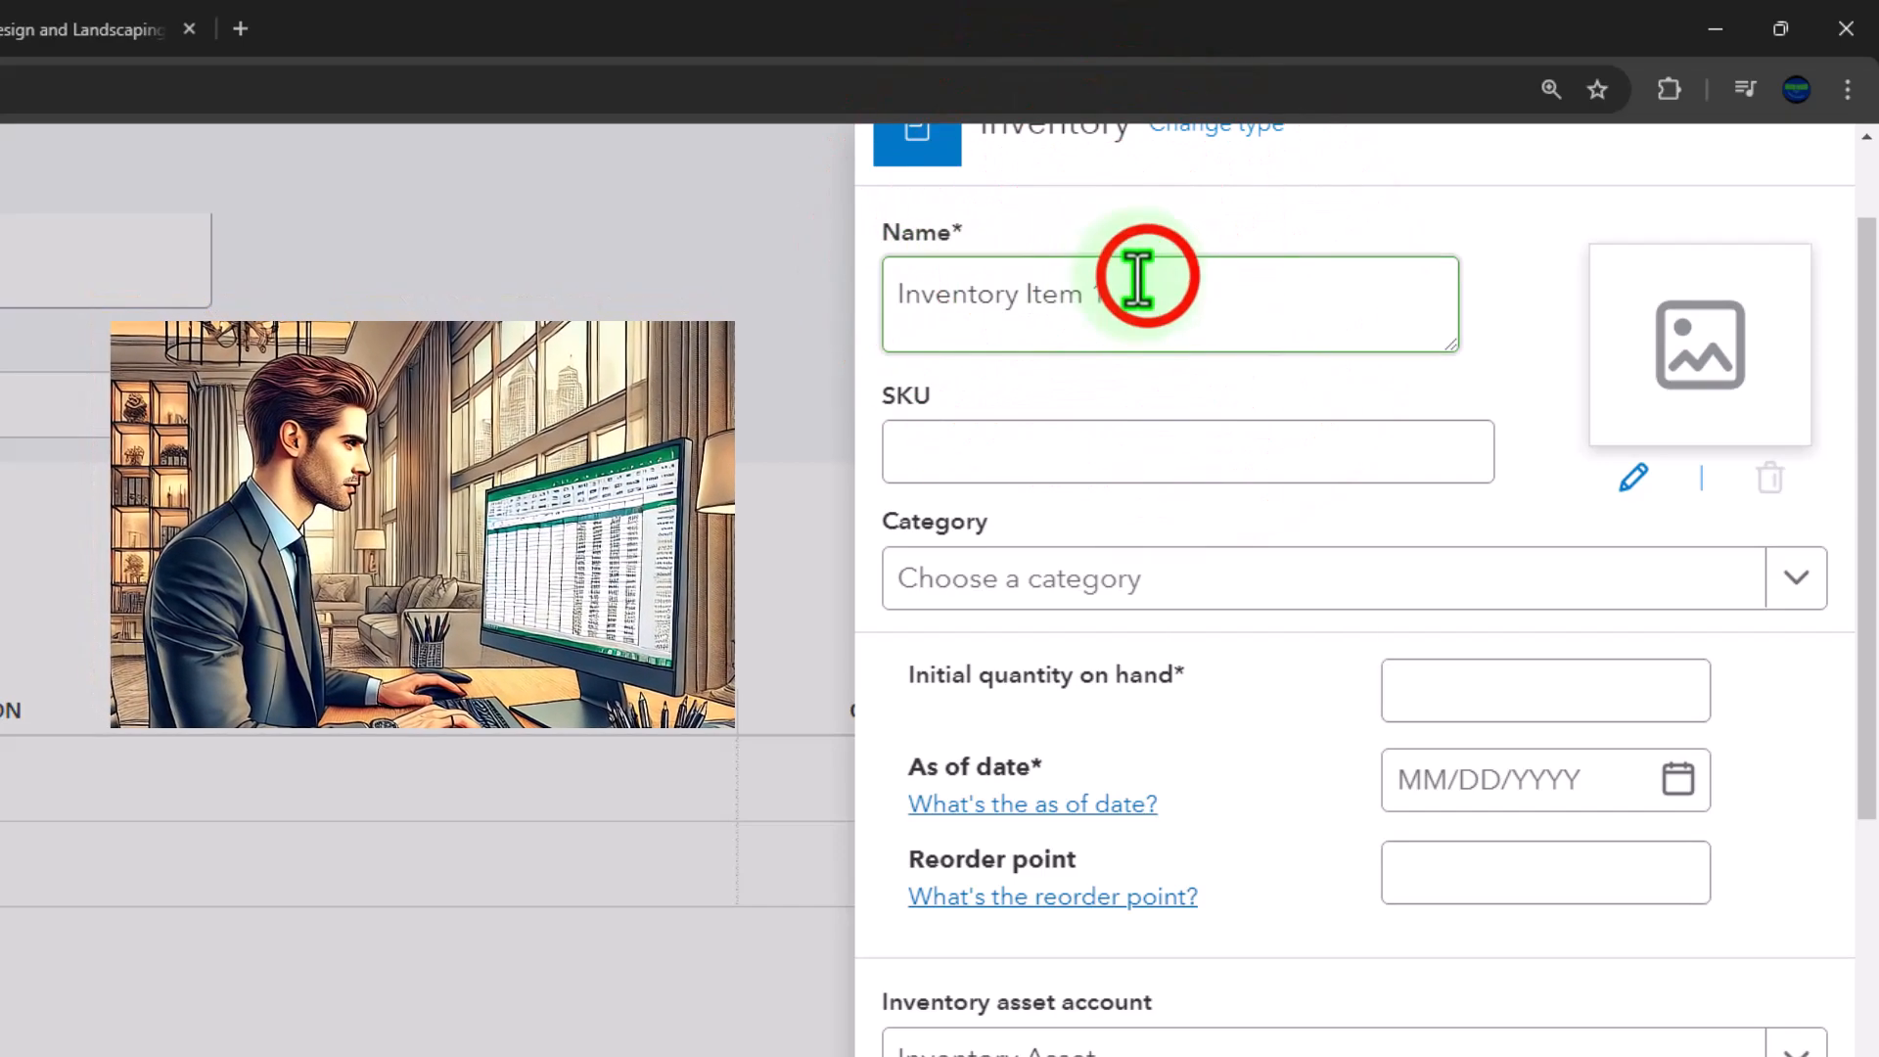
drag(1141, 277, 843, 266)
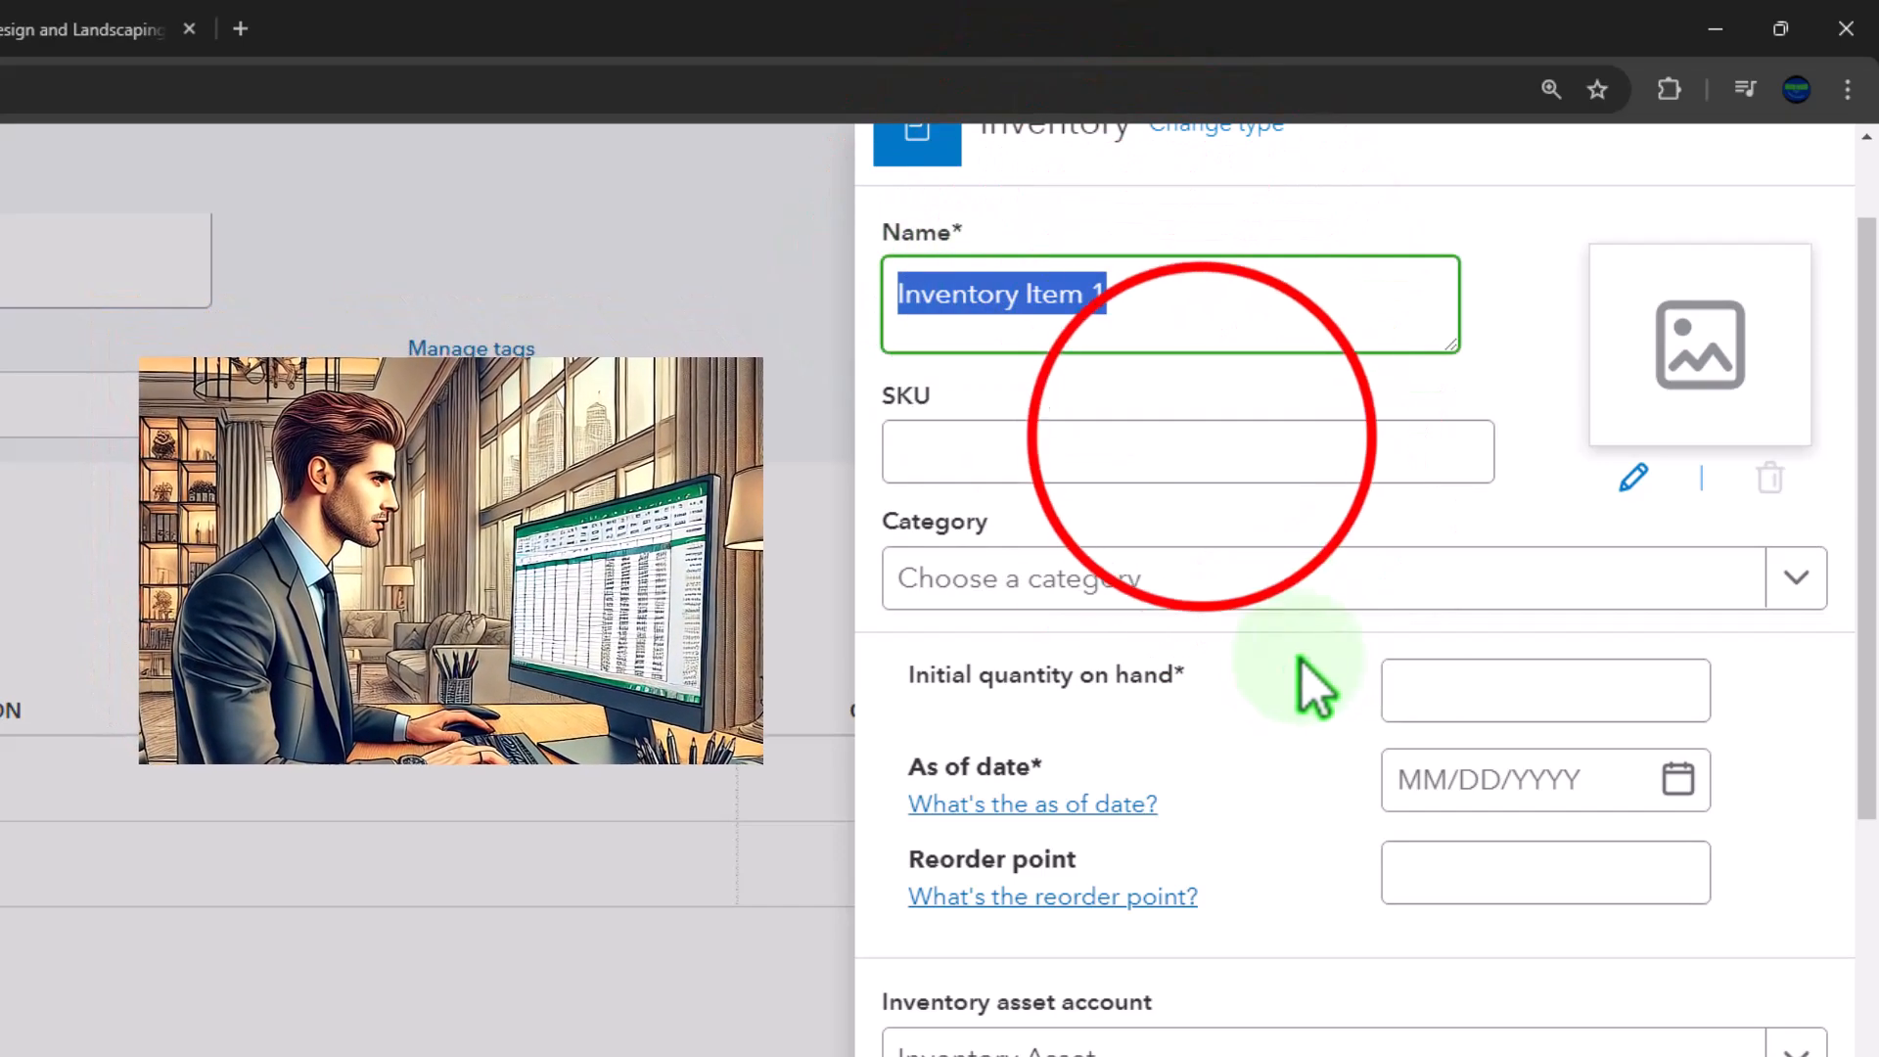
click(1228, 483)
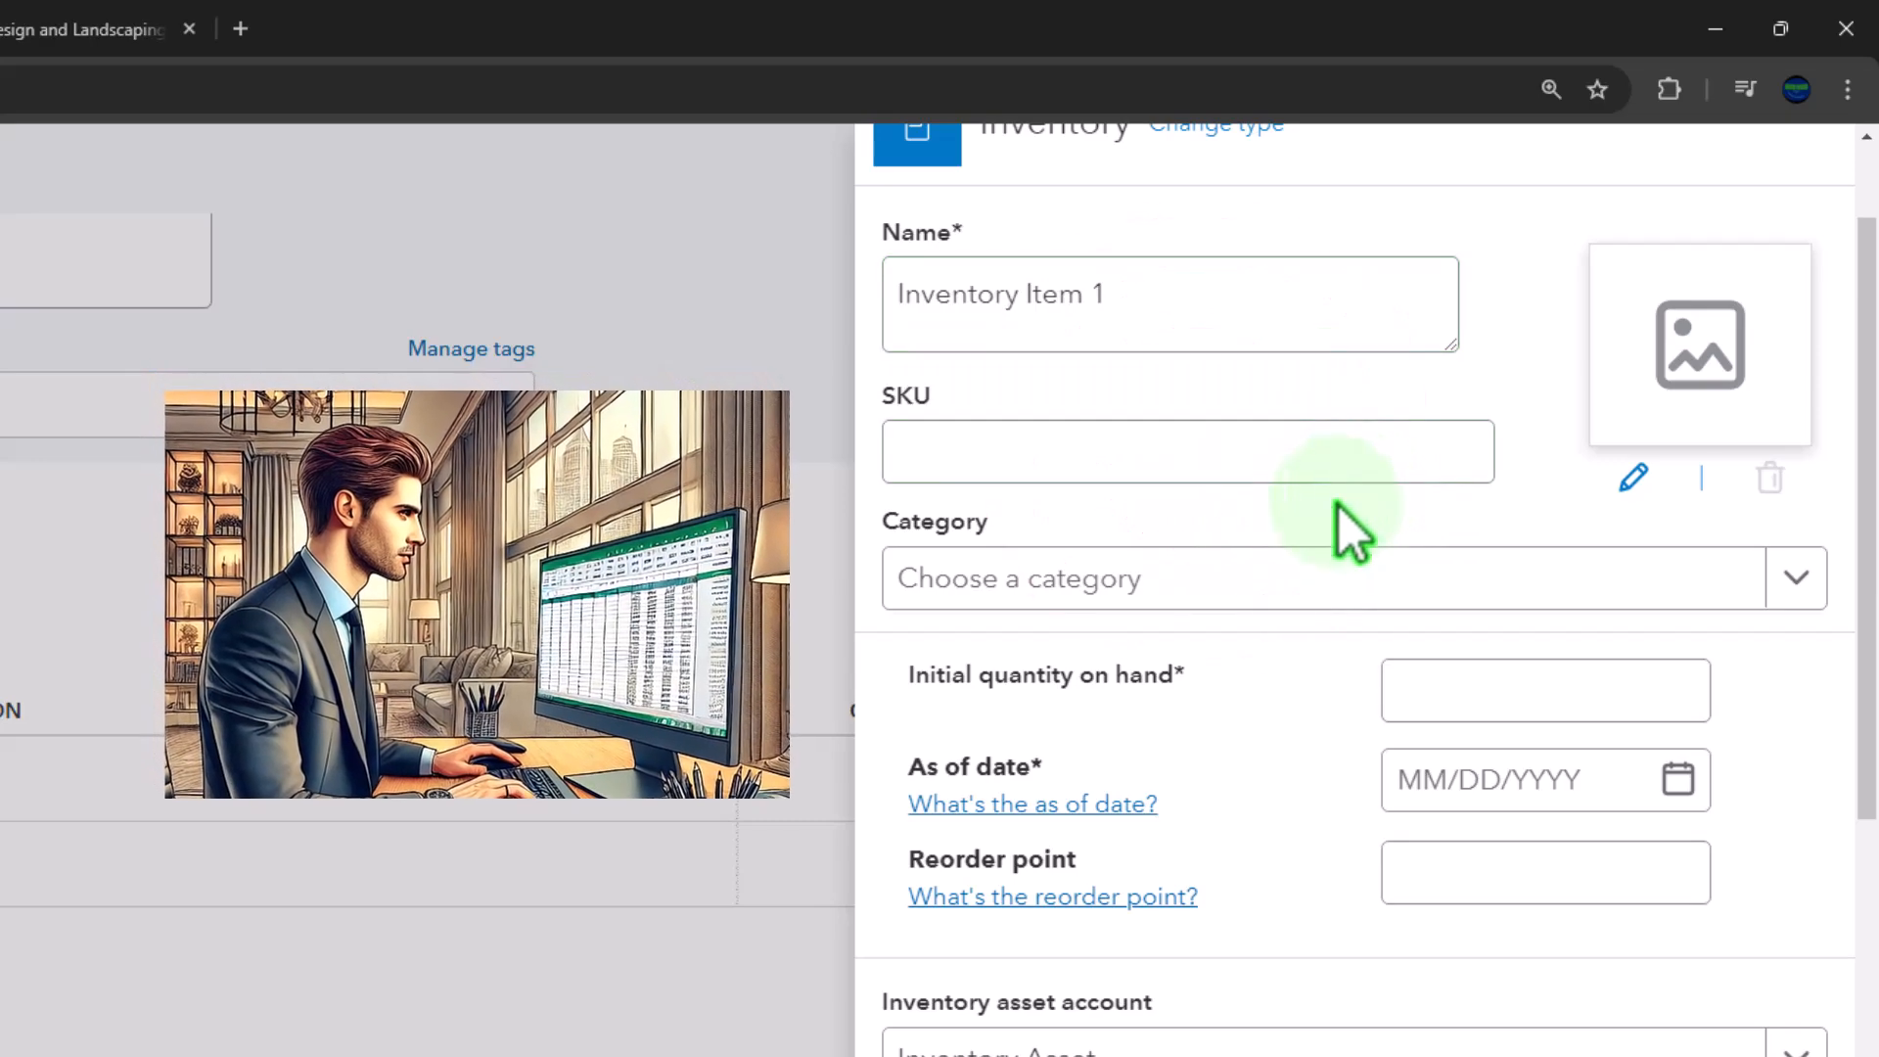
Set the item's initial quantity on hand to 0, as-of date to 01/01/2025 and reorder point to 0, leaving SKU and category blank
click(1412, 450)
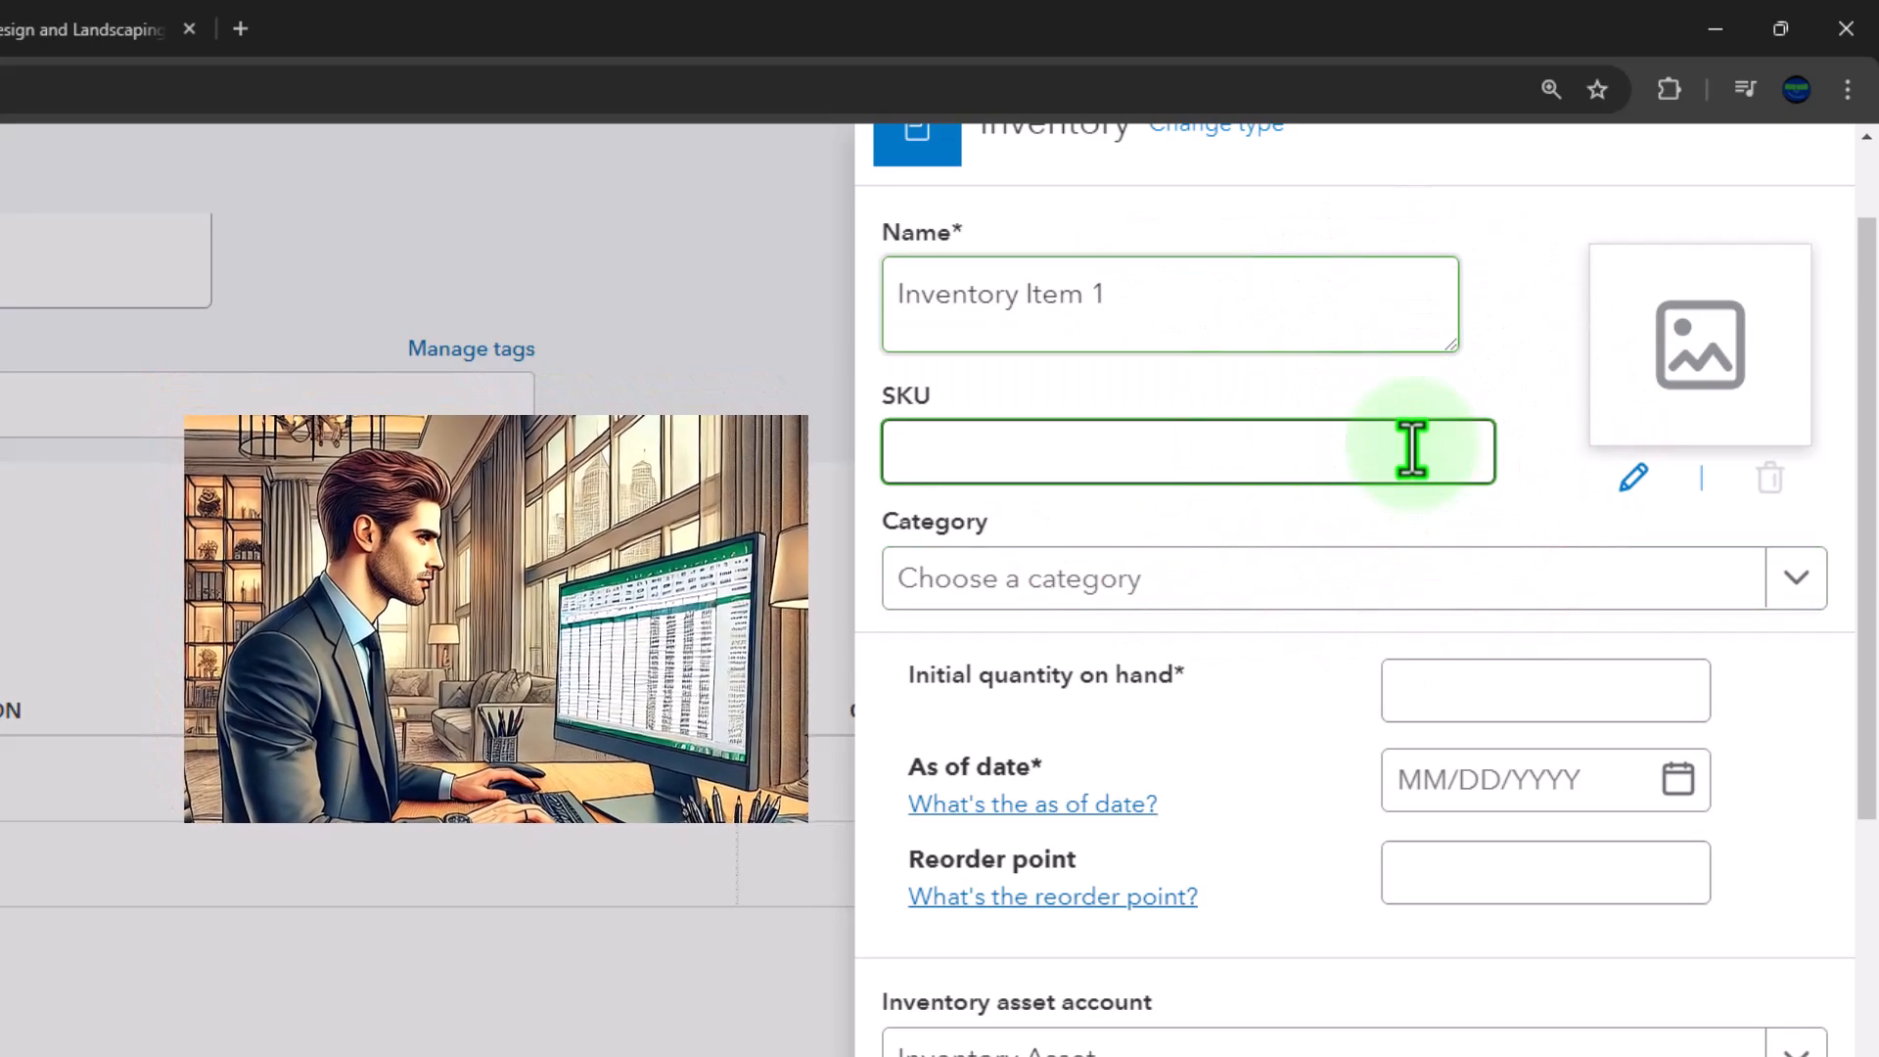
key(Tab)
key(Tab)
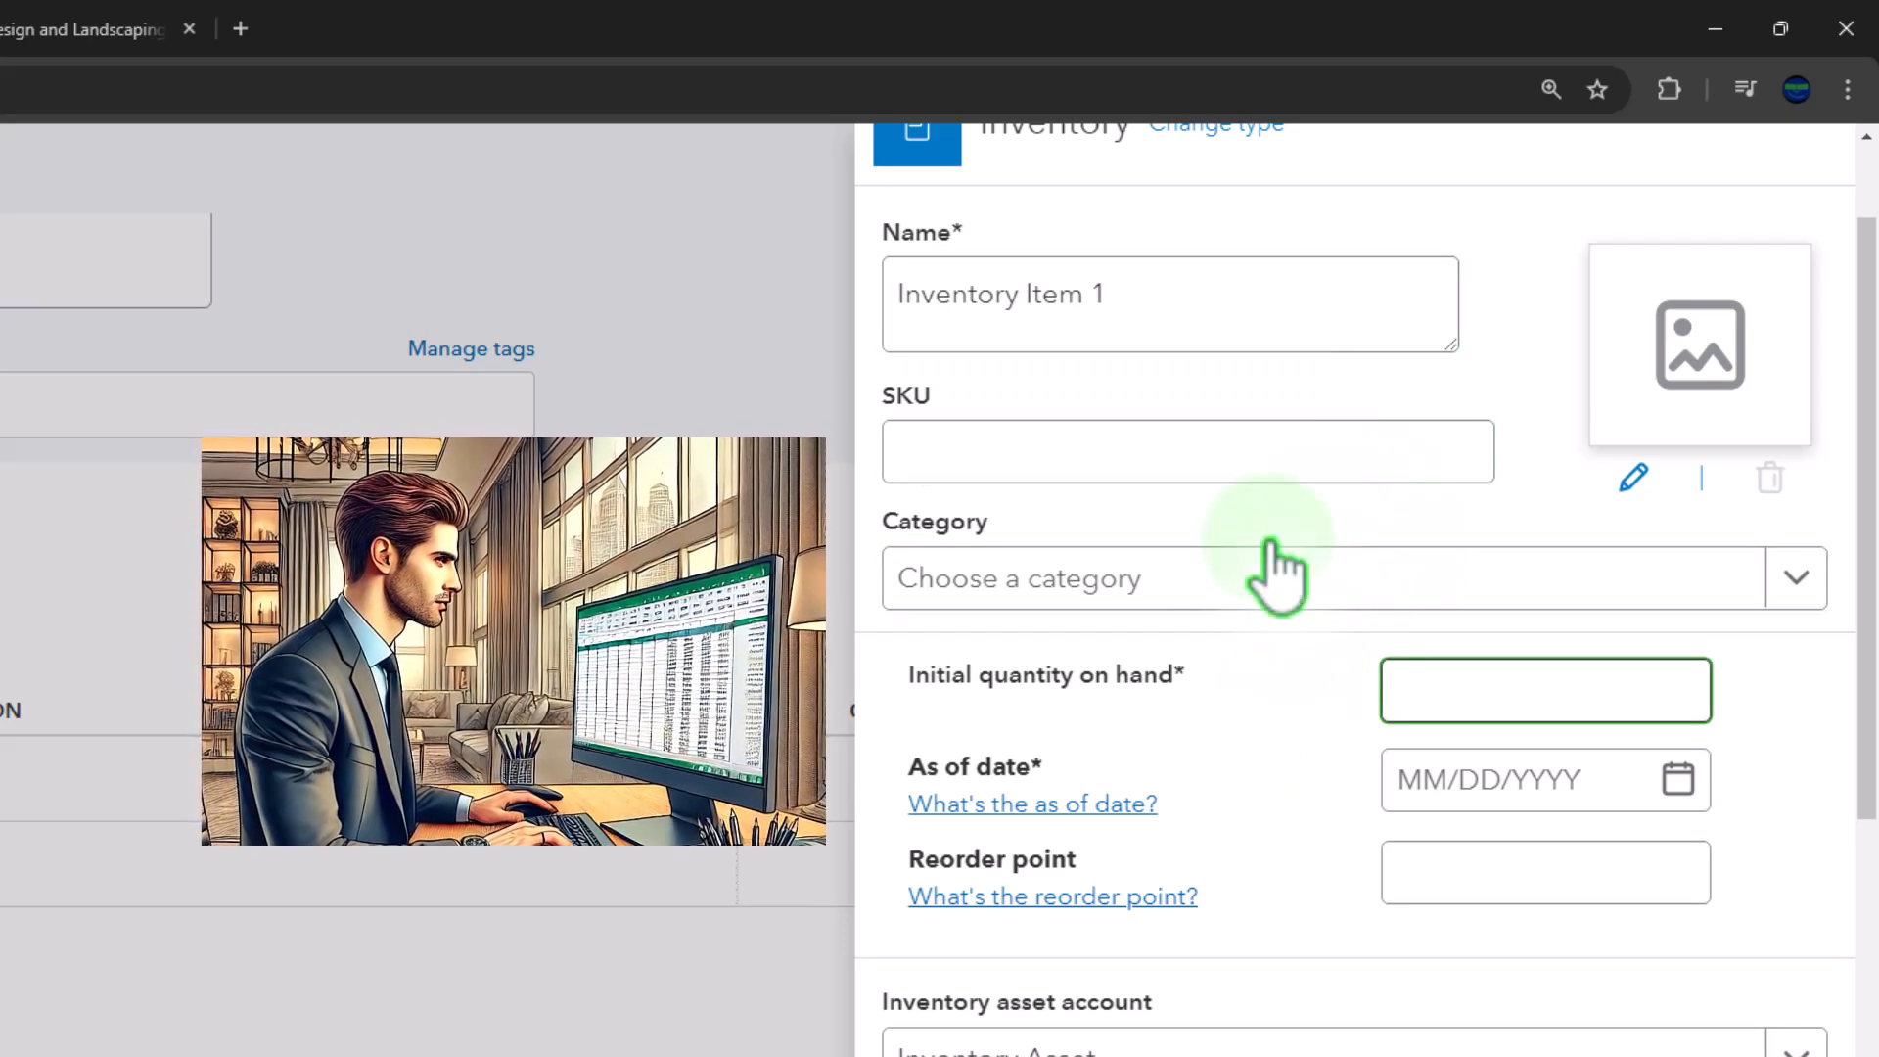
key(Tab)
key(Tab)
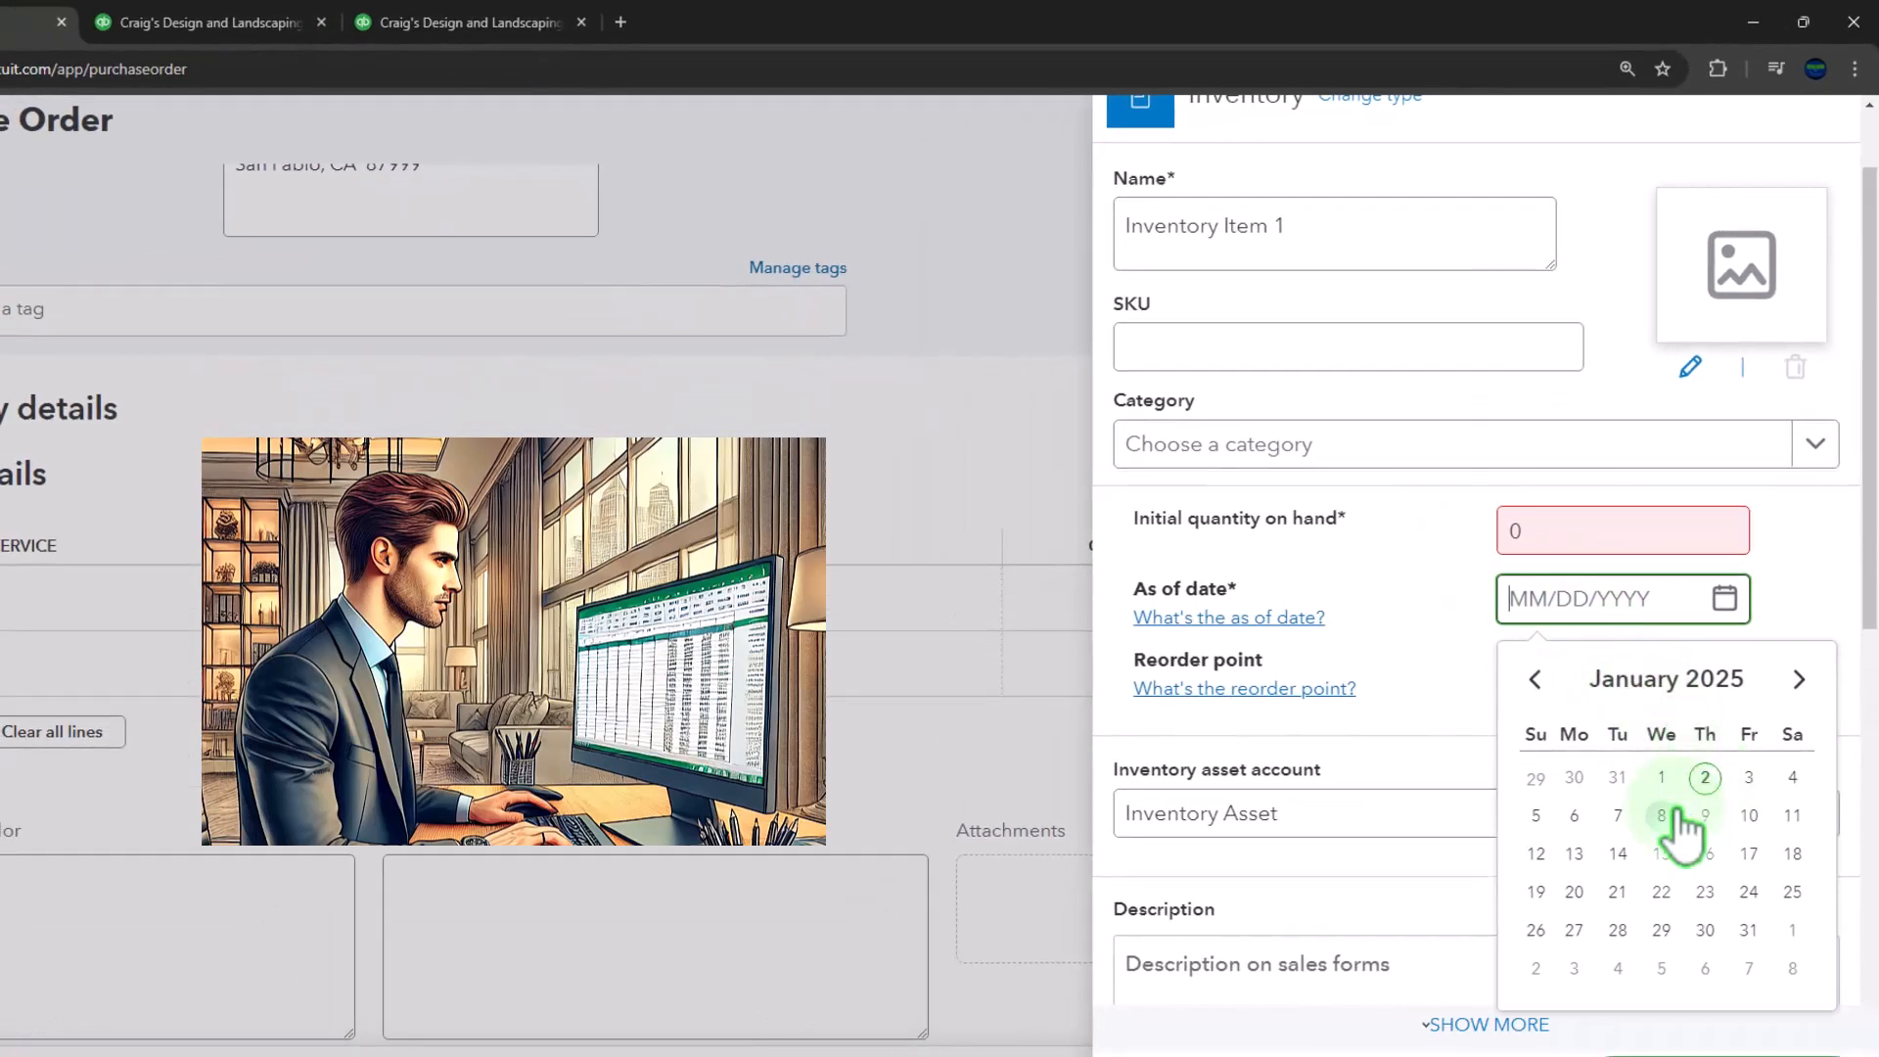
click(1660, 777)
key(Tab)
key(Tab)
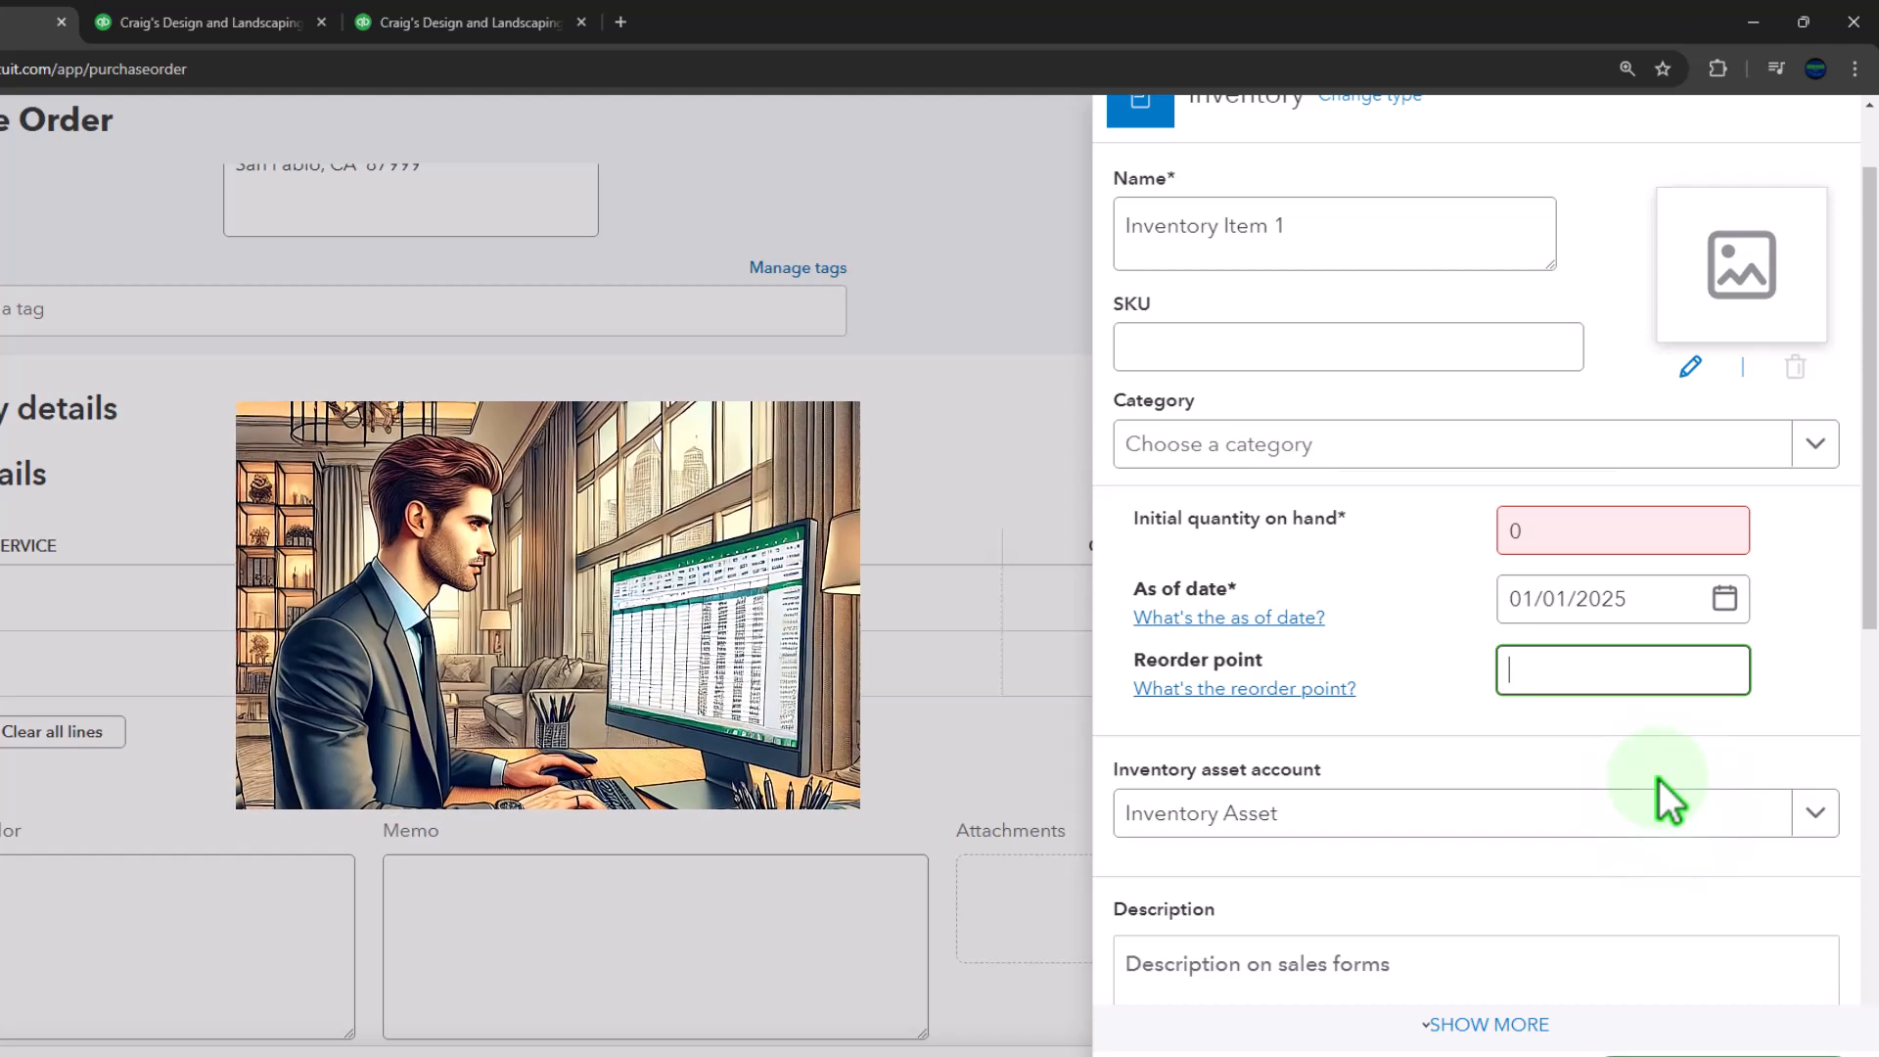
text(0)
key(Tab)
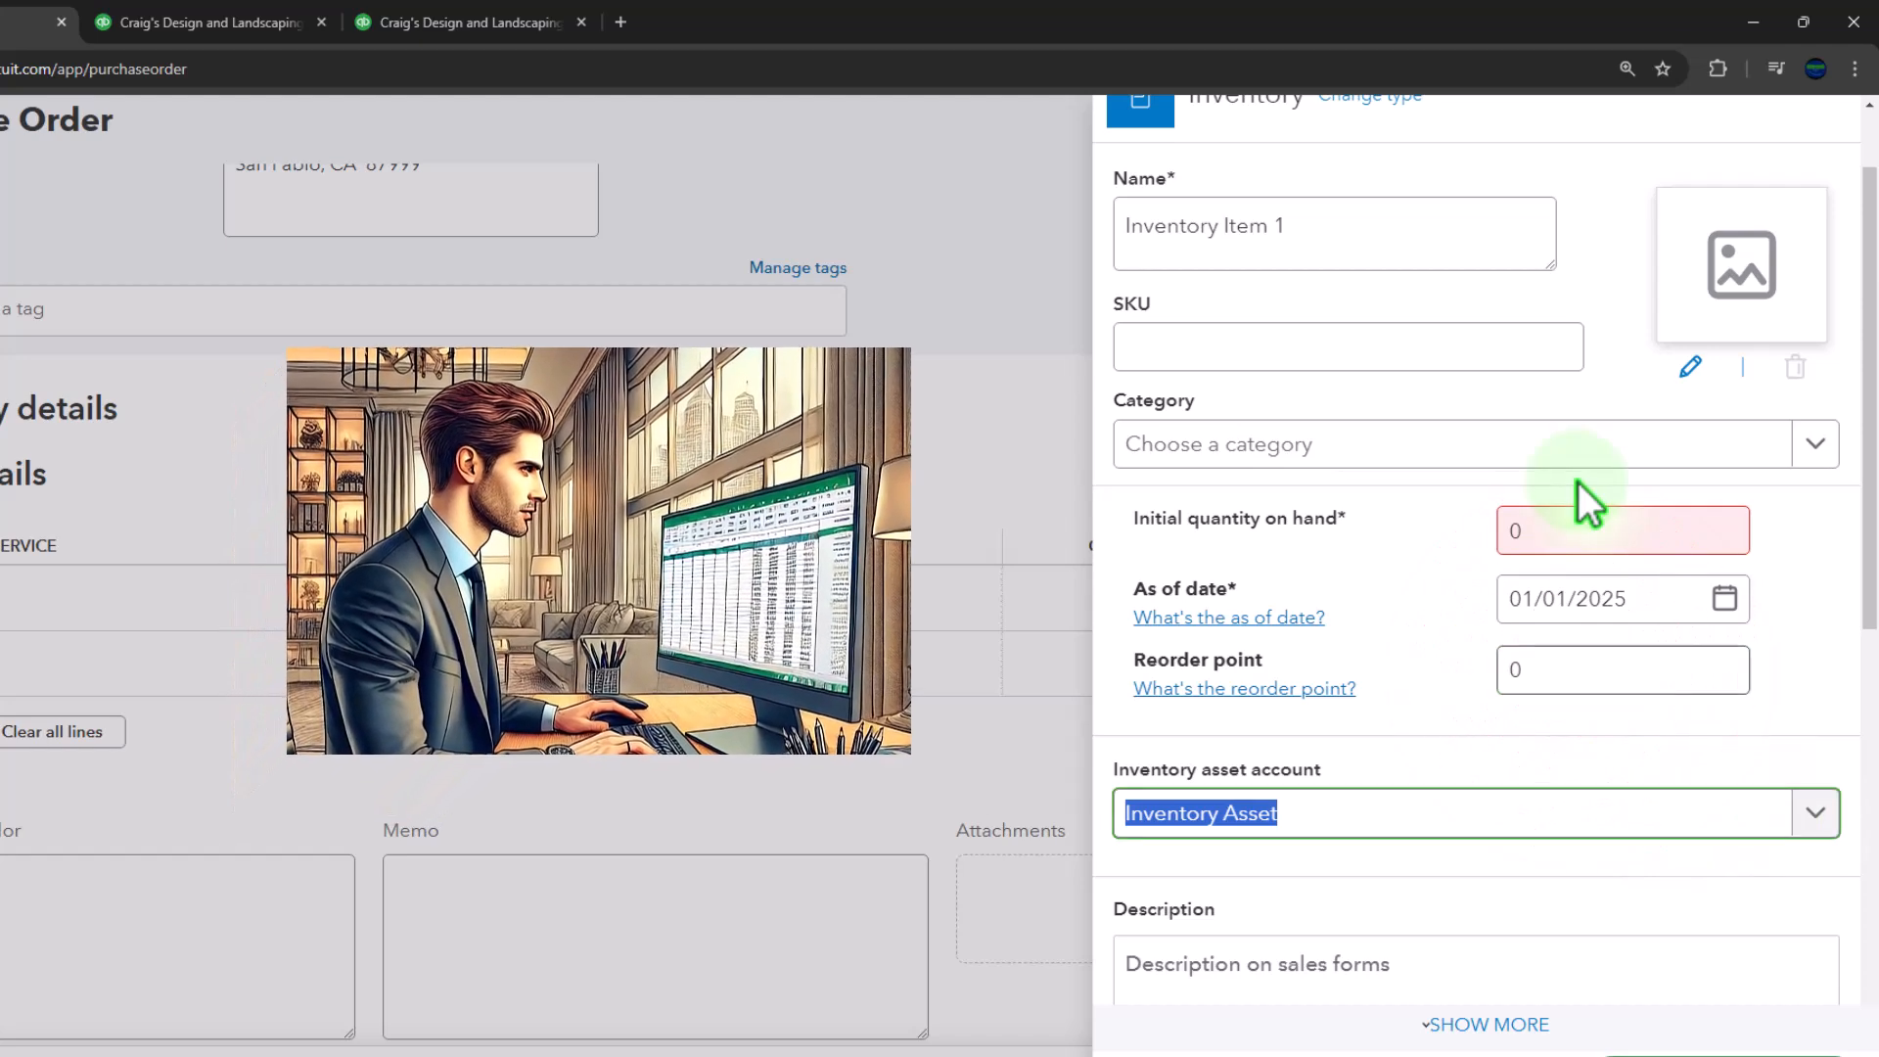
click(1481, 708)
Enter "Inventory Item 1" as the item's sales description and set the sales price to 100
scroll(1476, 714, down, 2)
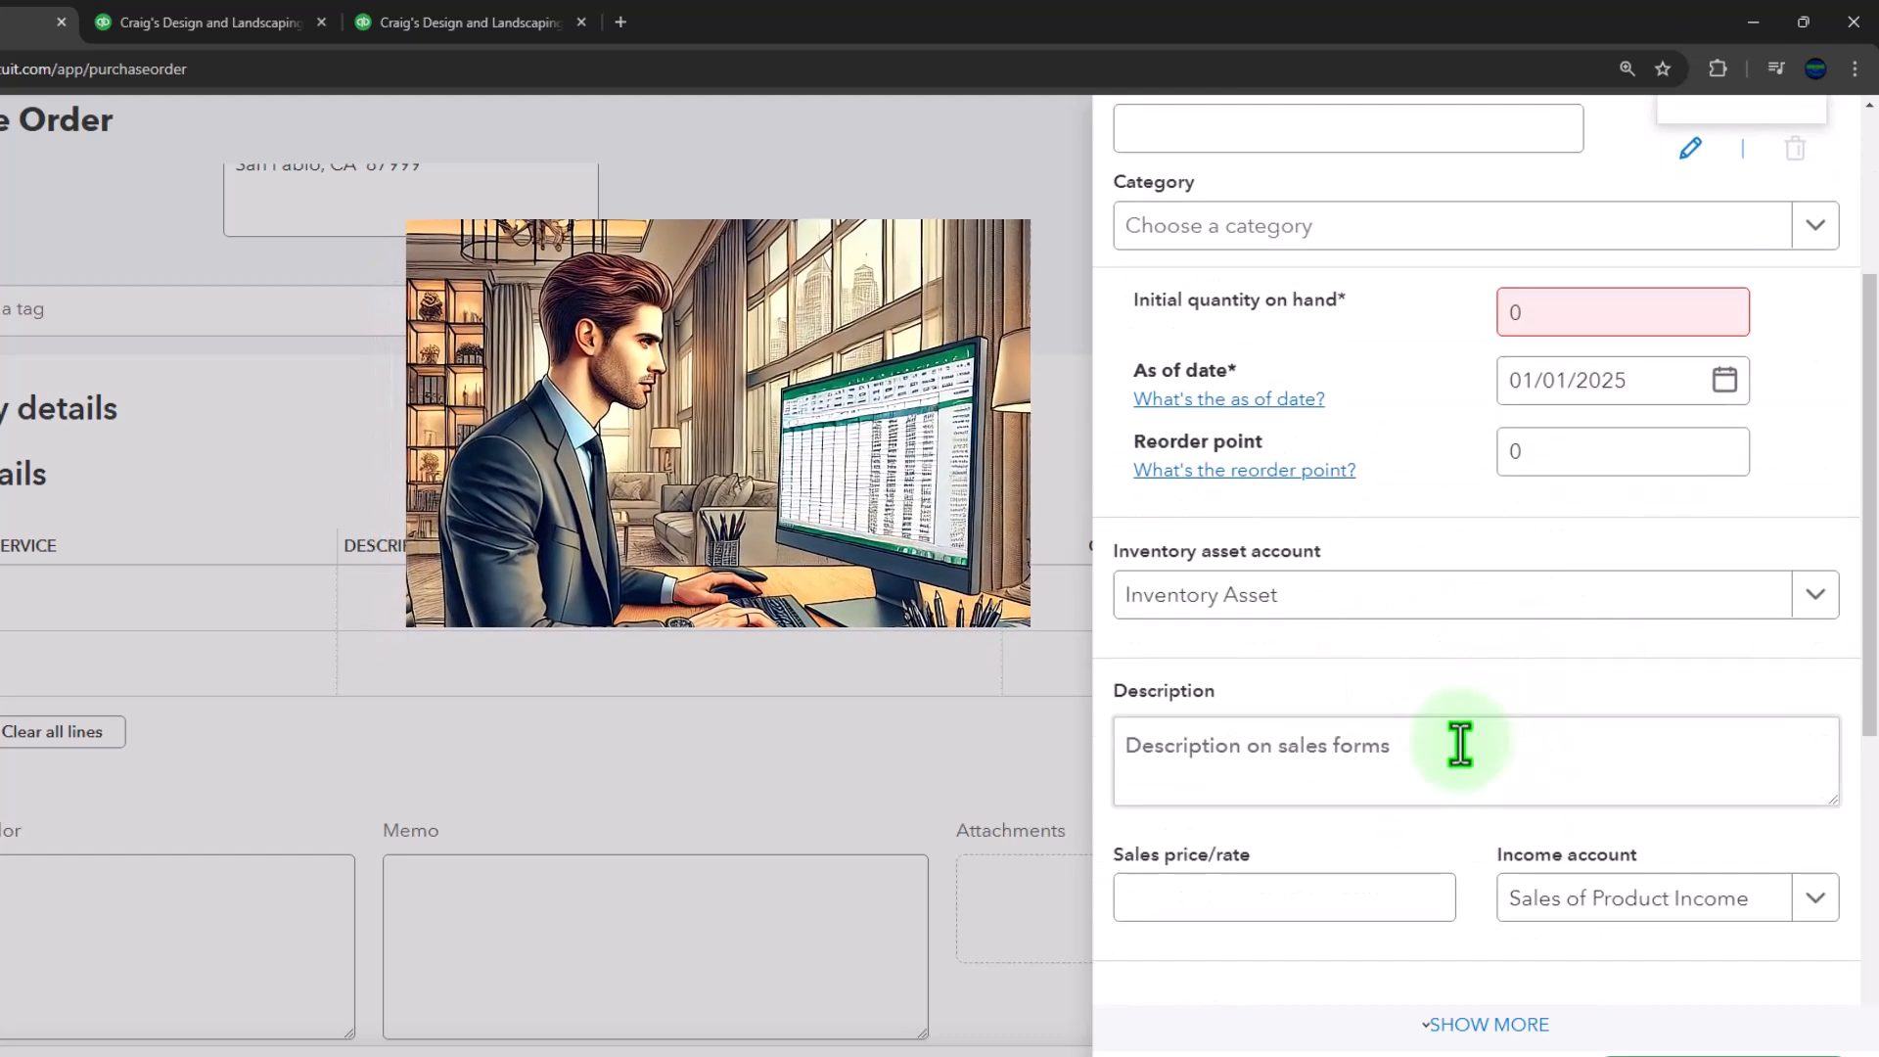
scroll(1429, 666, down, 1)
click(1425, 637)
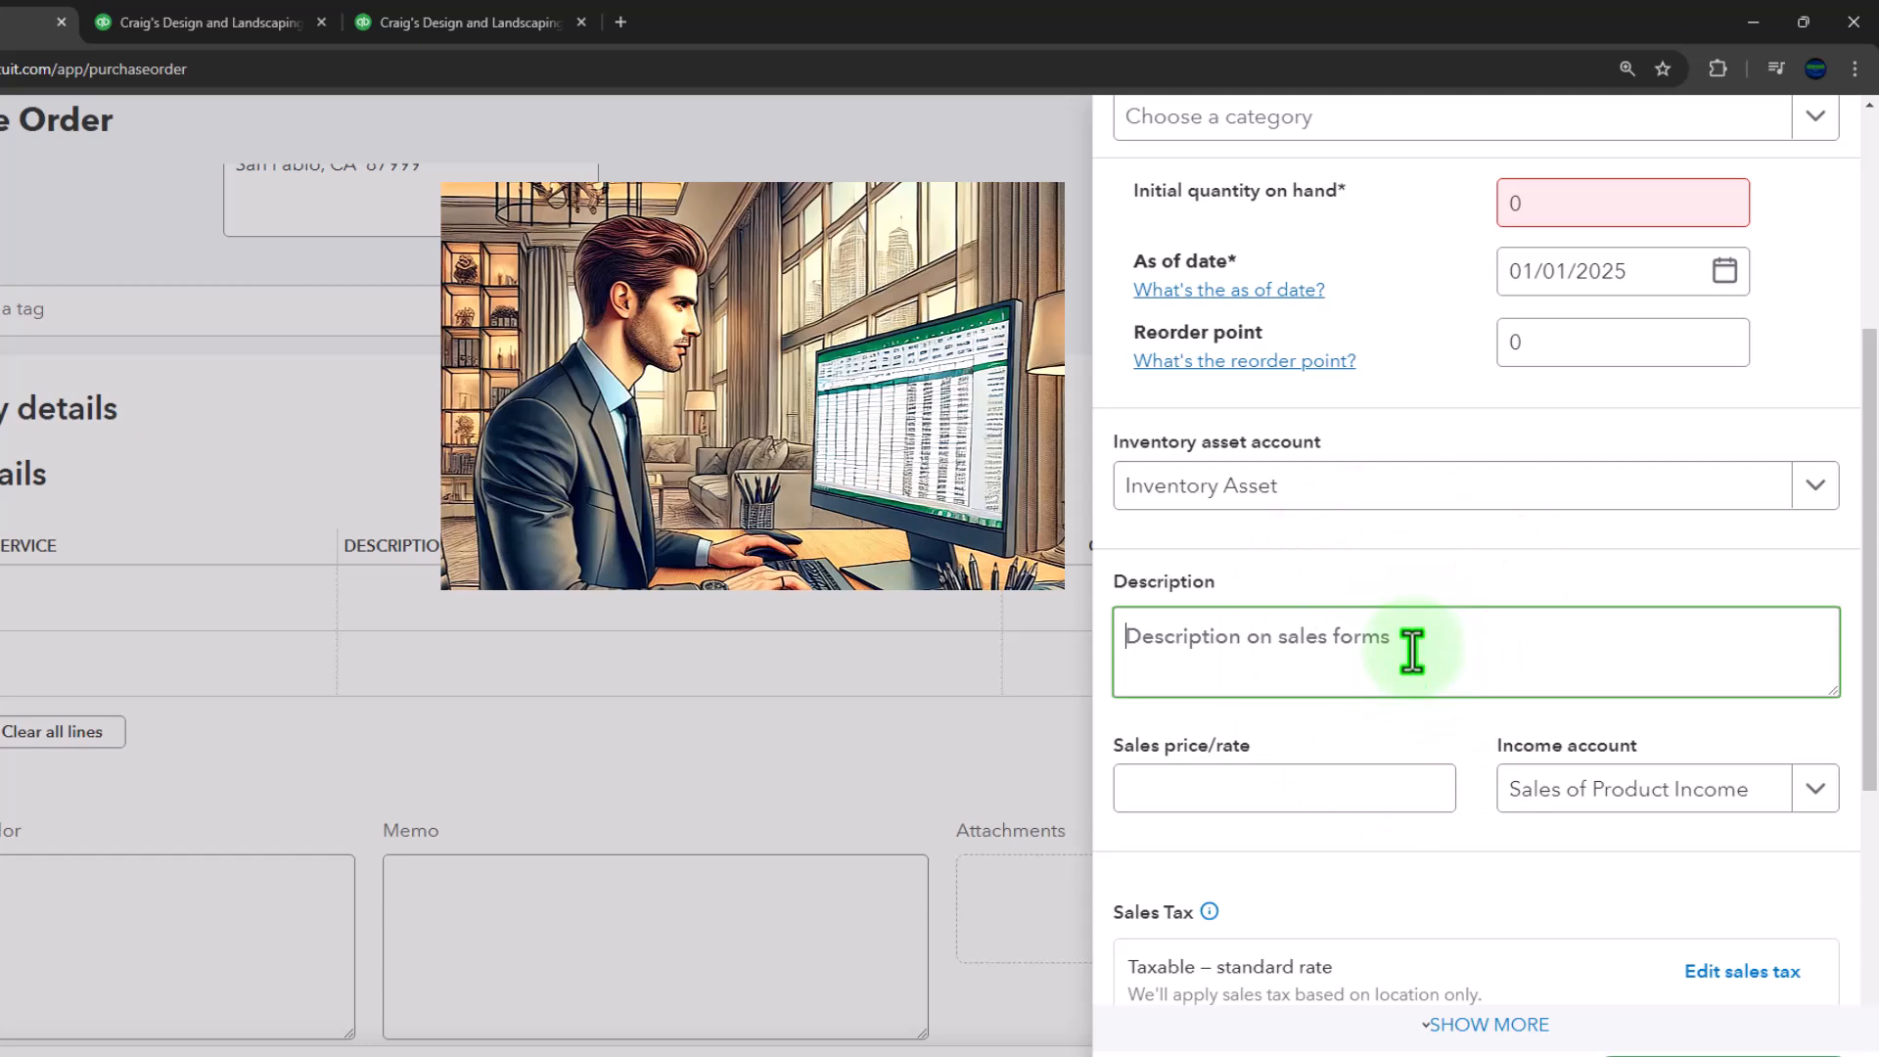
text(Inventory Item 1)
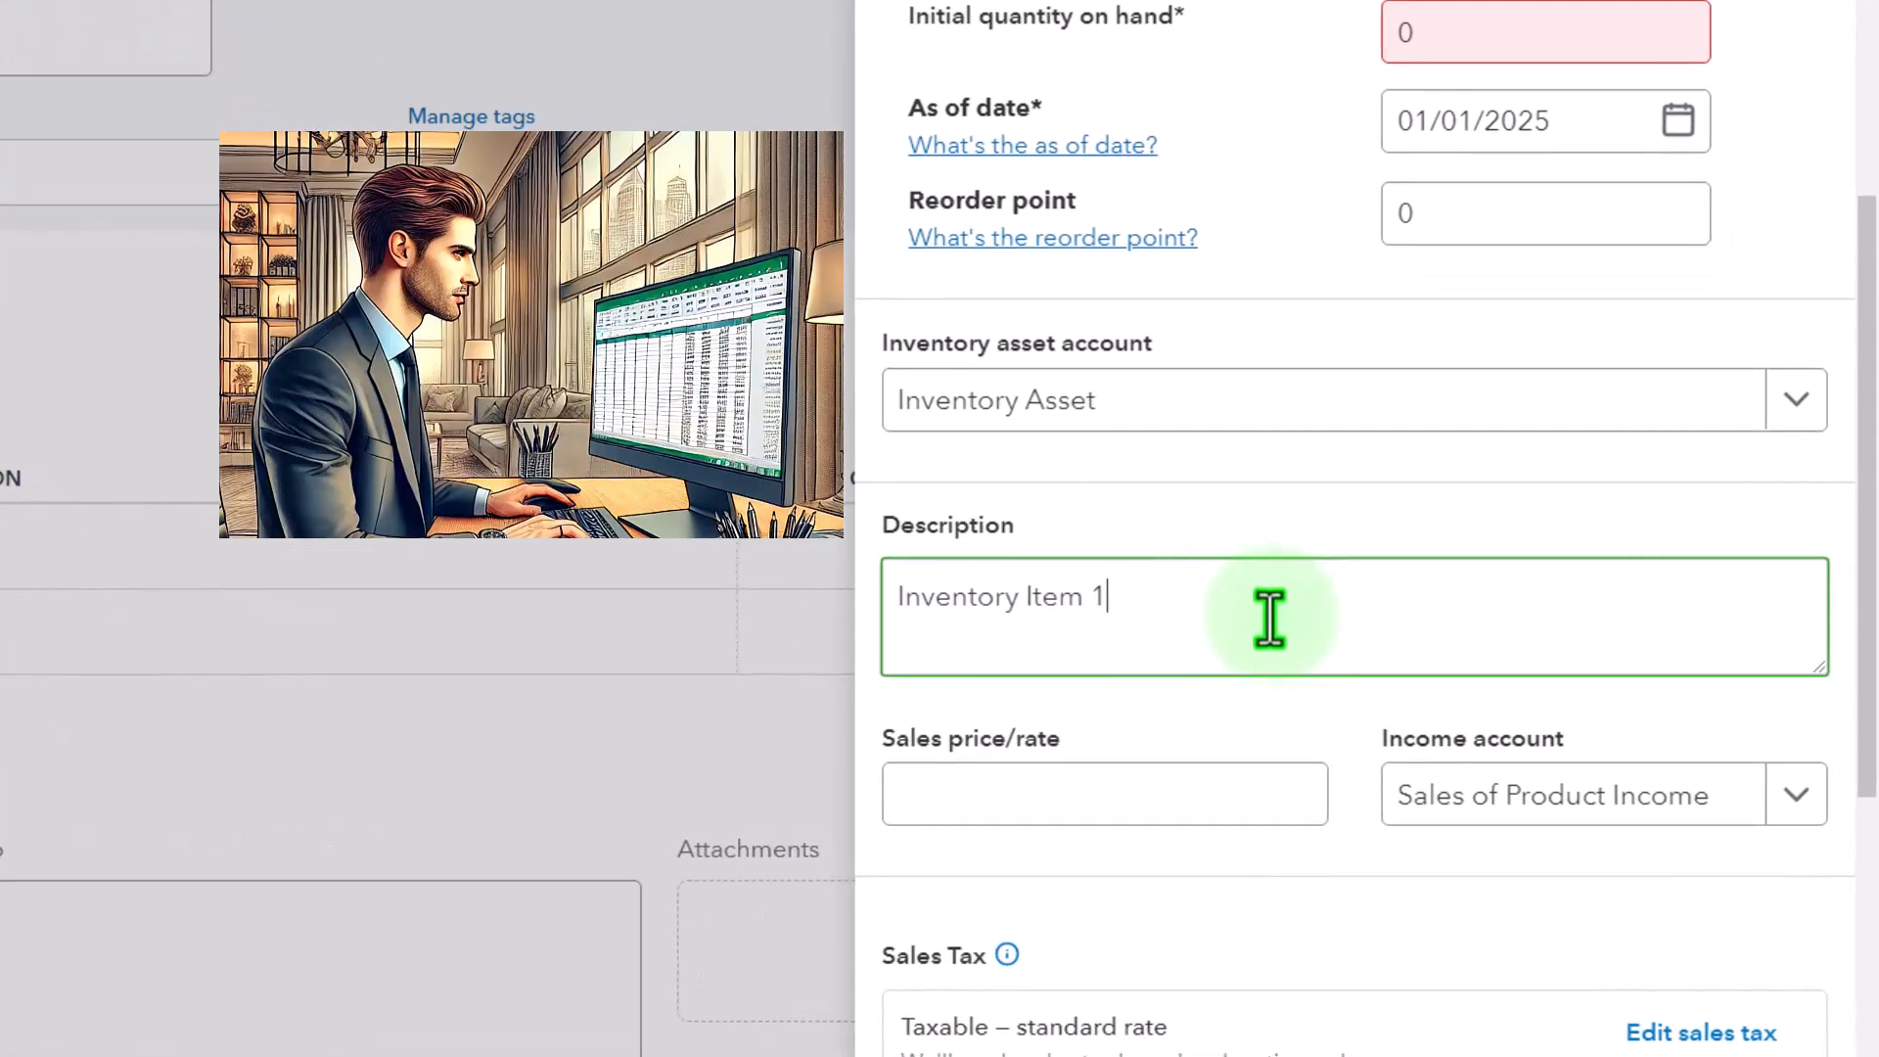
scroll(1270, 618, down, 1)
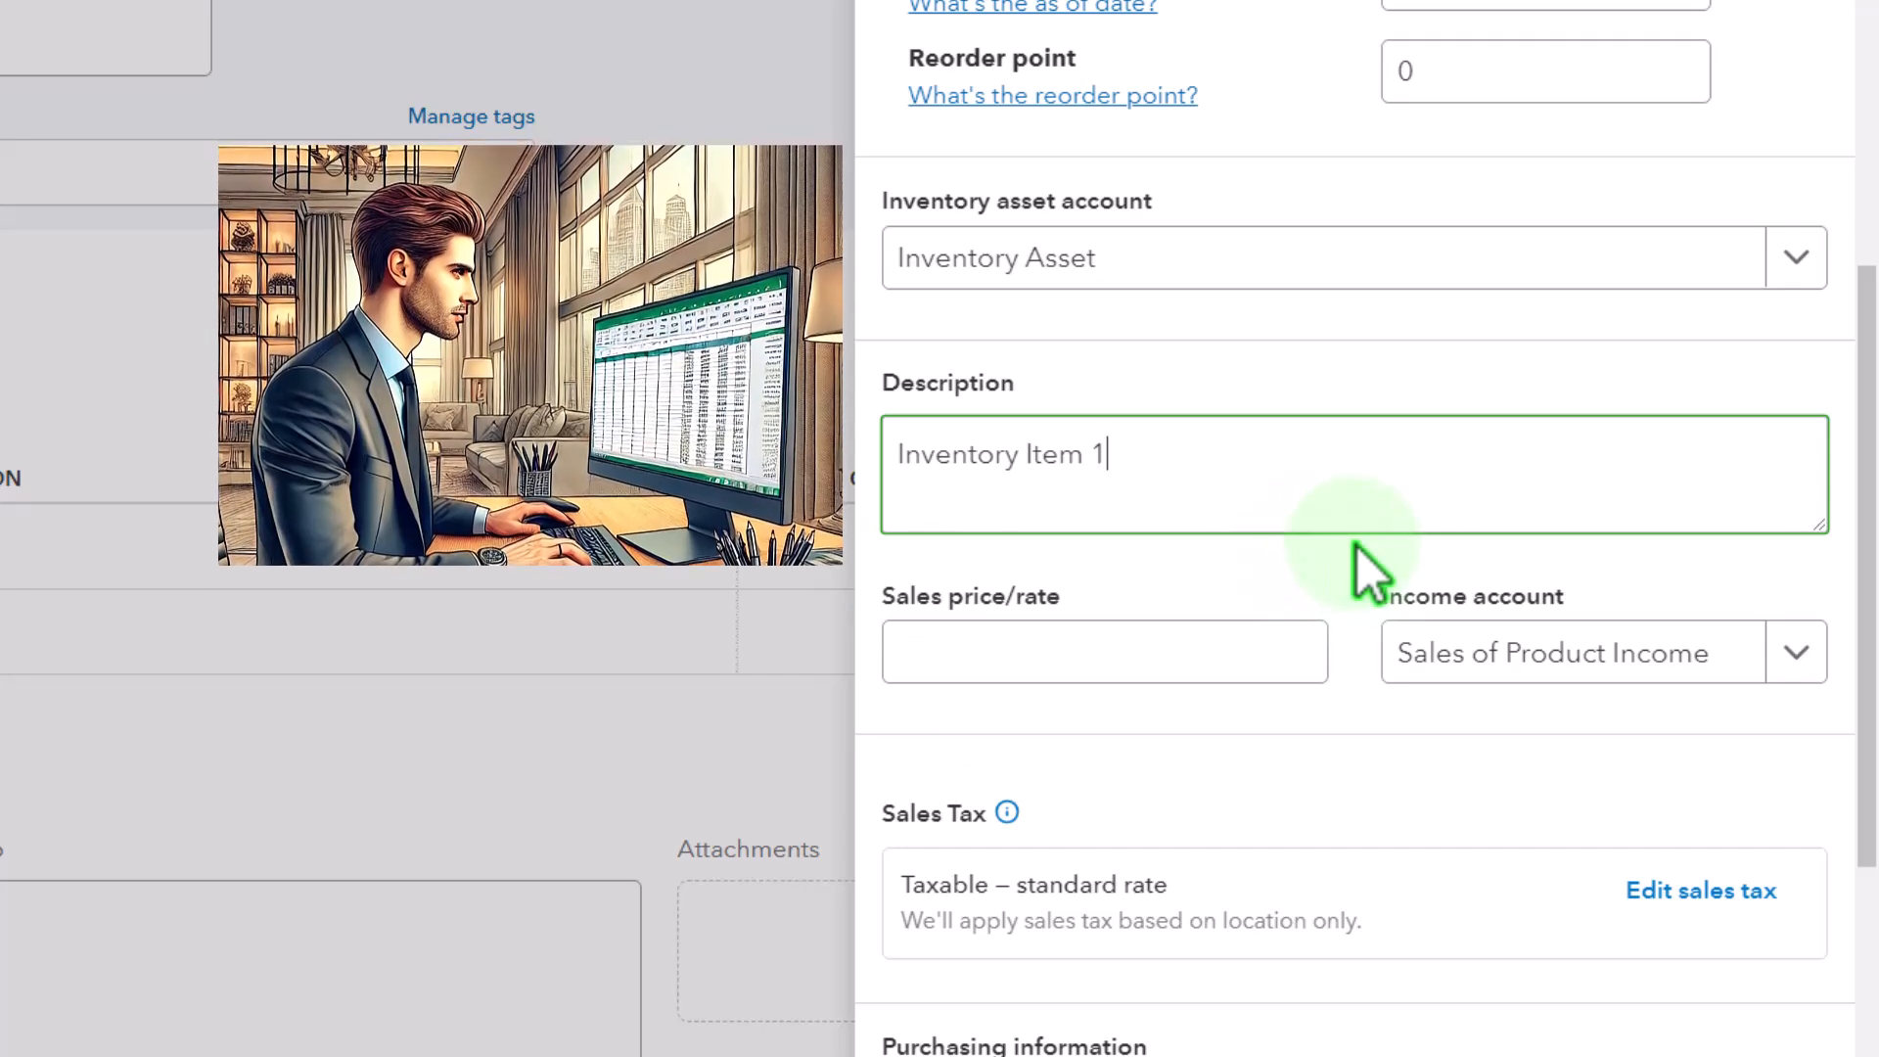
scroll(1359, 566, down, 1)
click(1037, 528)
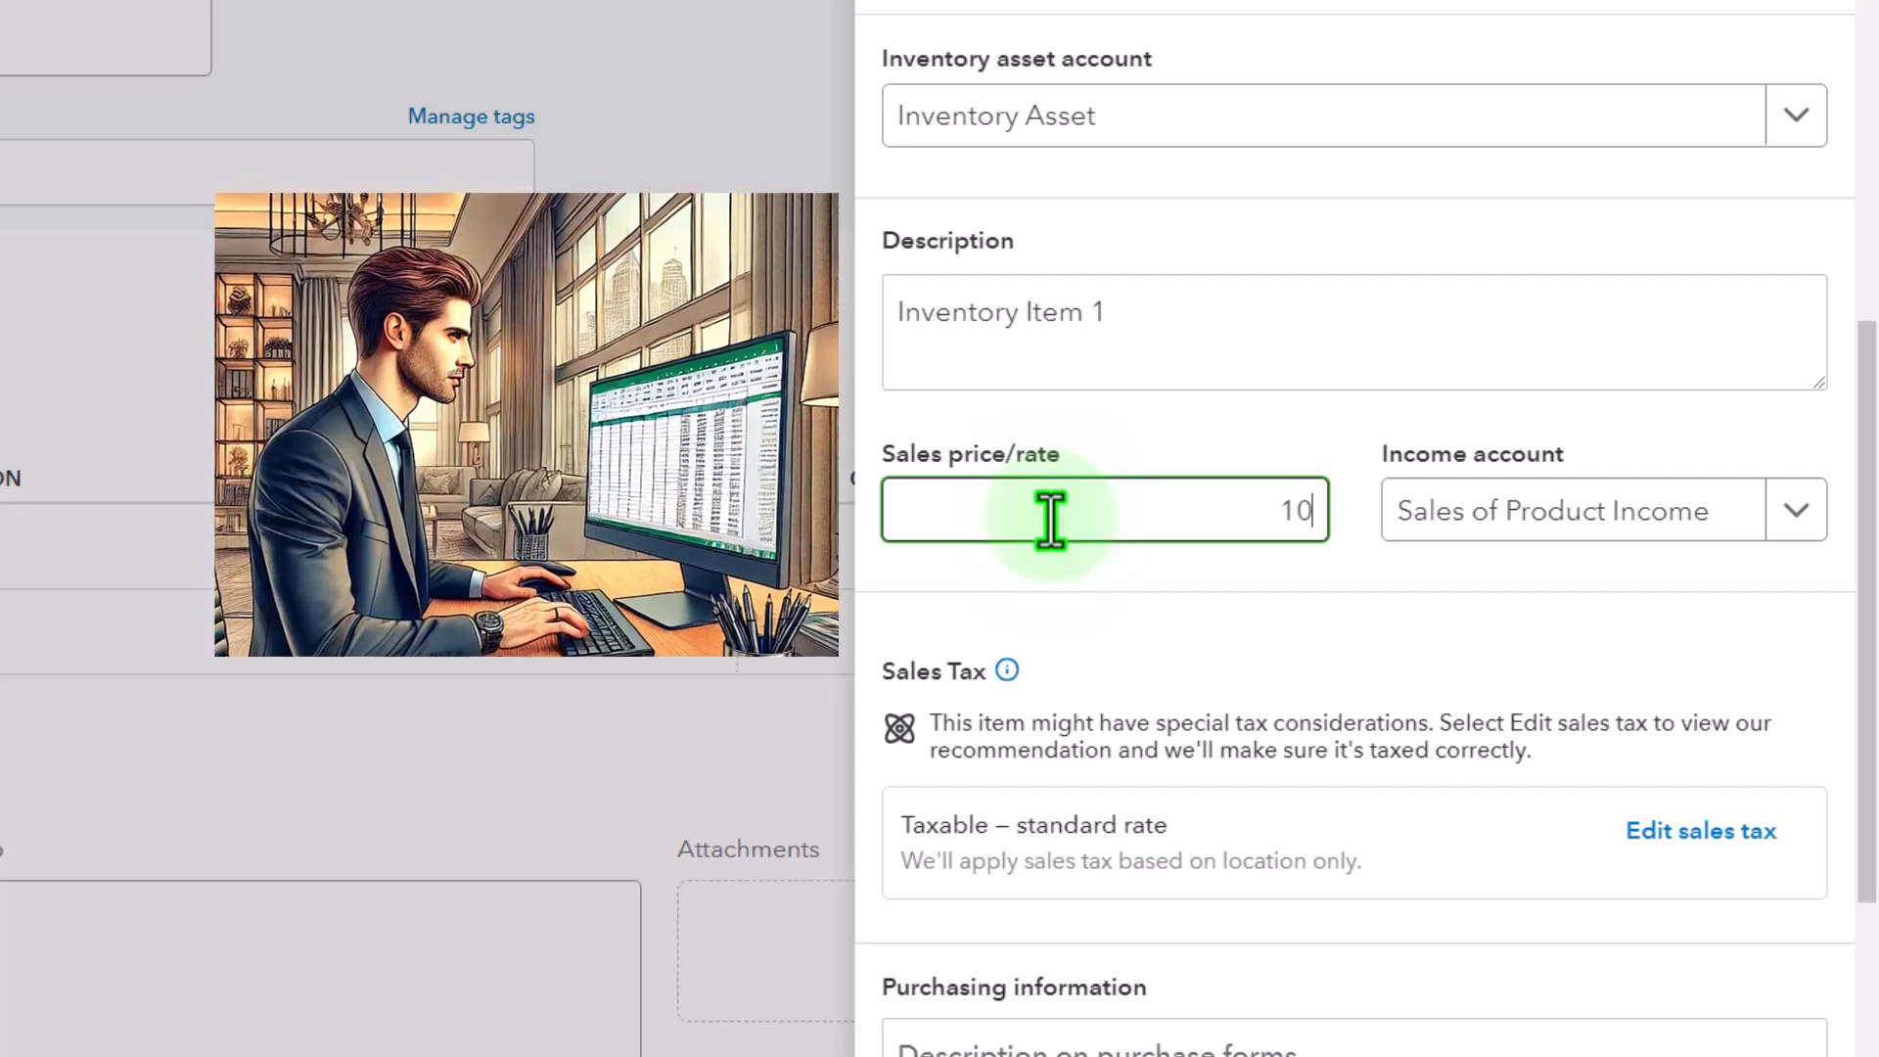
key(Tab)
click(1401, 619)
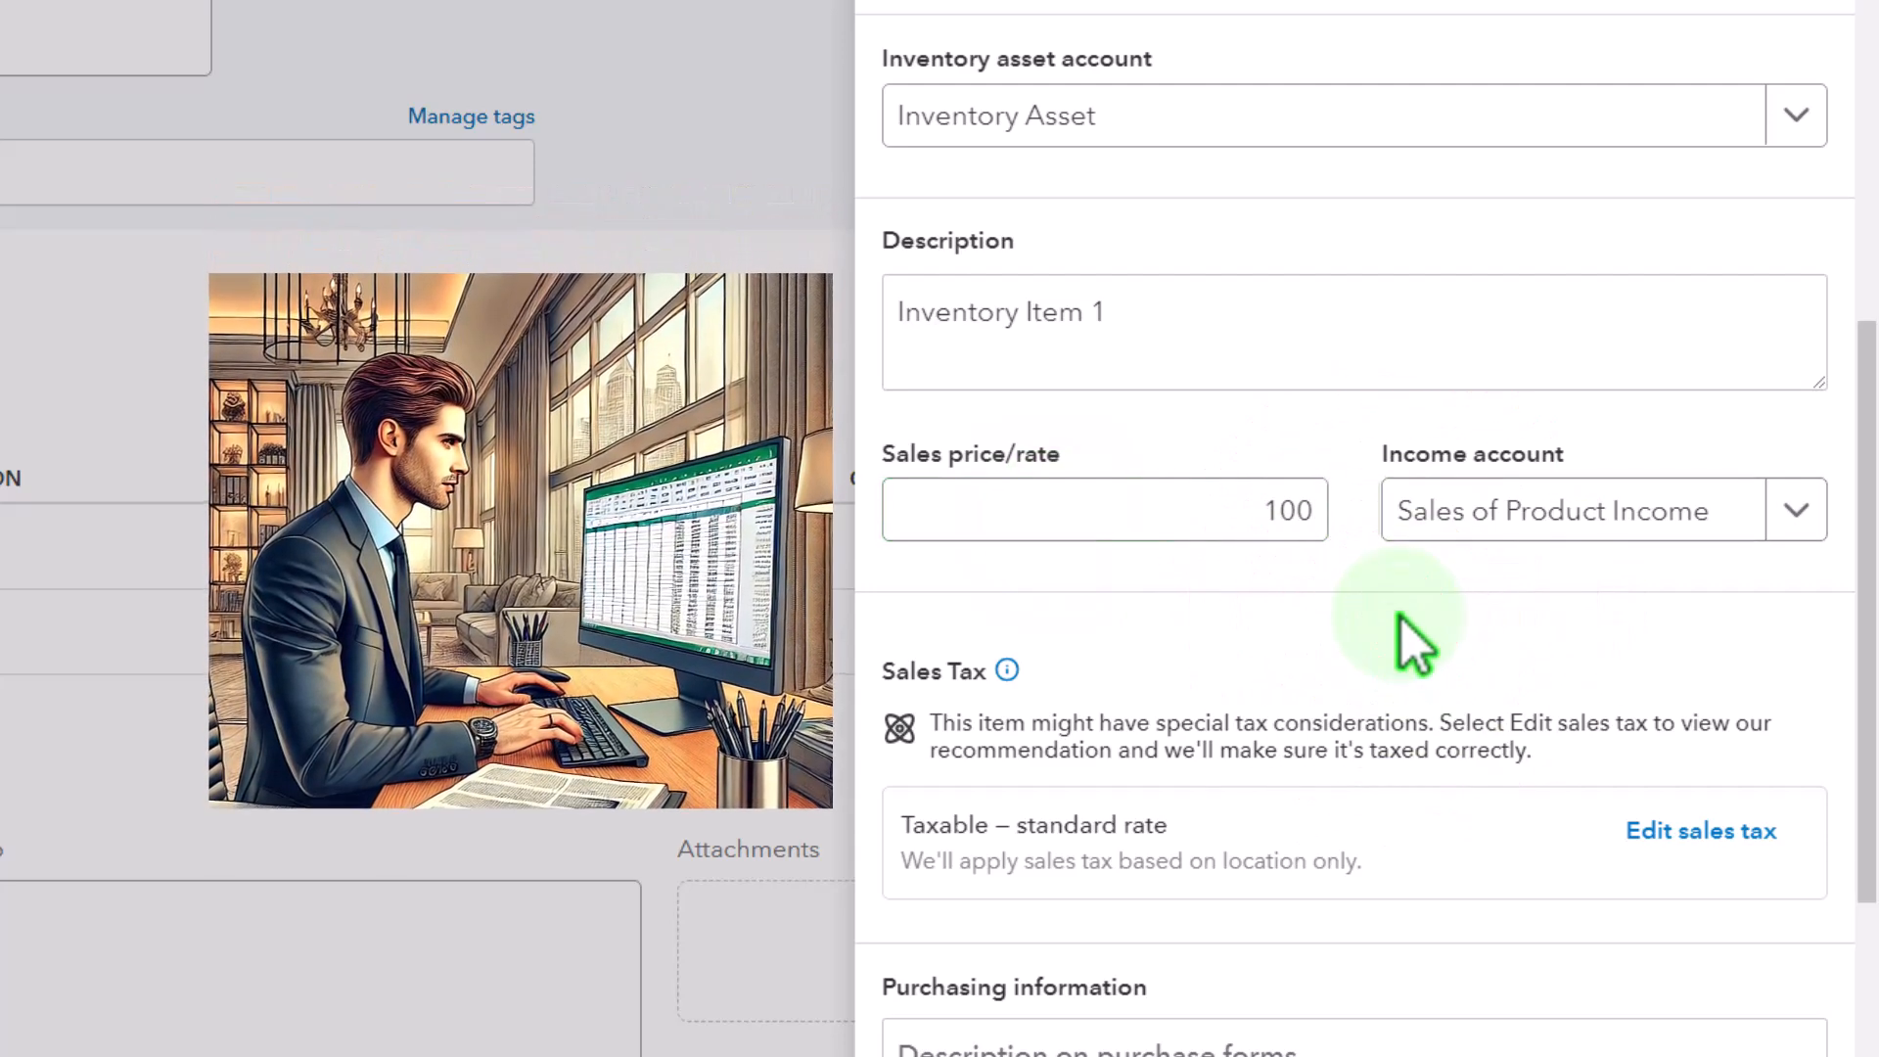
Enter "Inventory Item 1" as the item's purchasing description and set the cost to 75
scroll(1402, 619, down, 1)
scroll(1401, 618, down, 2)
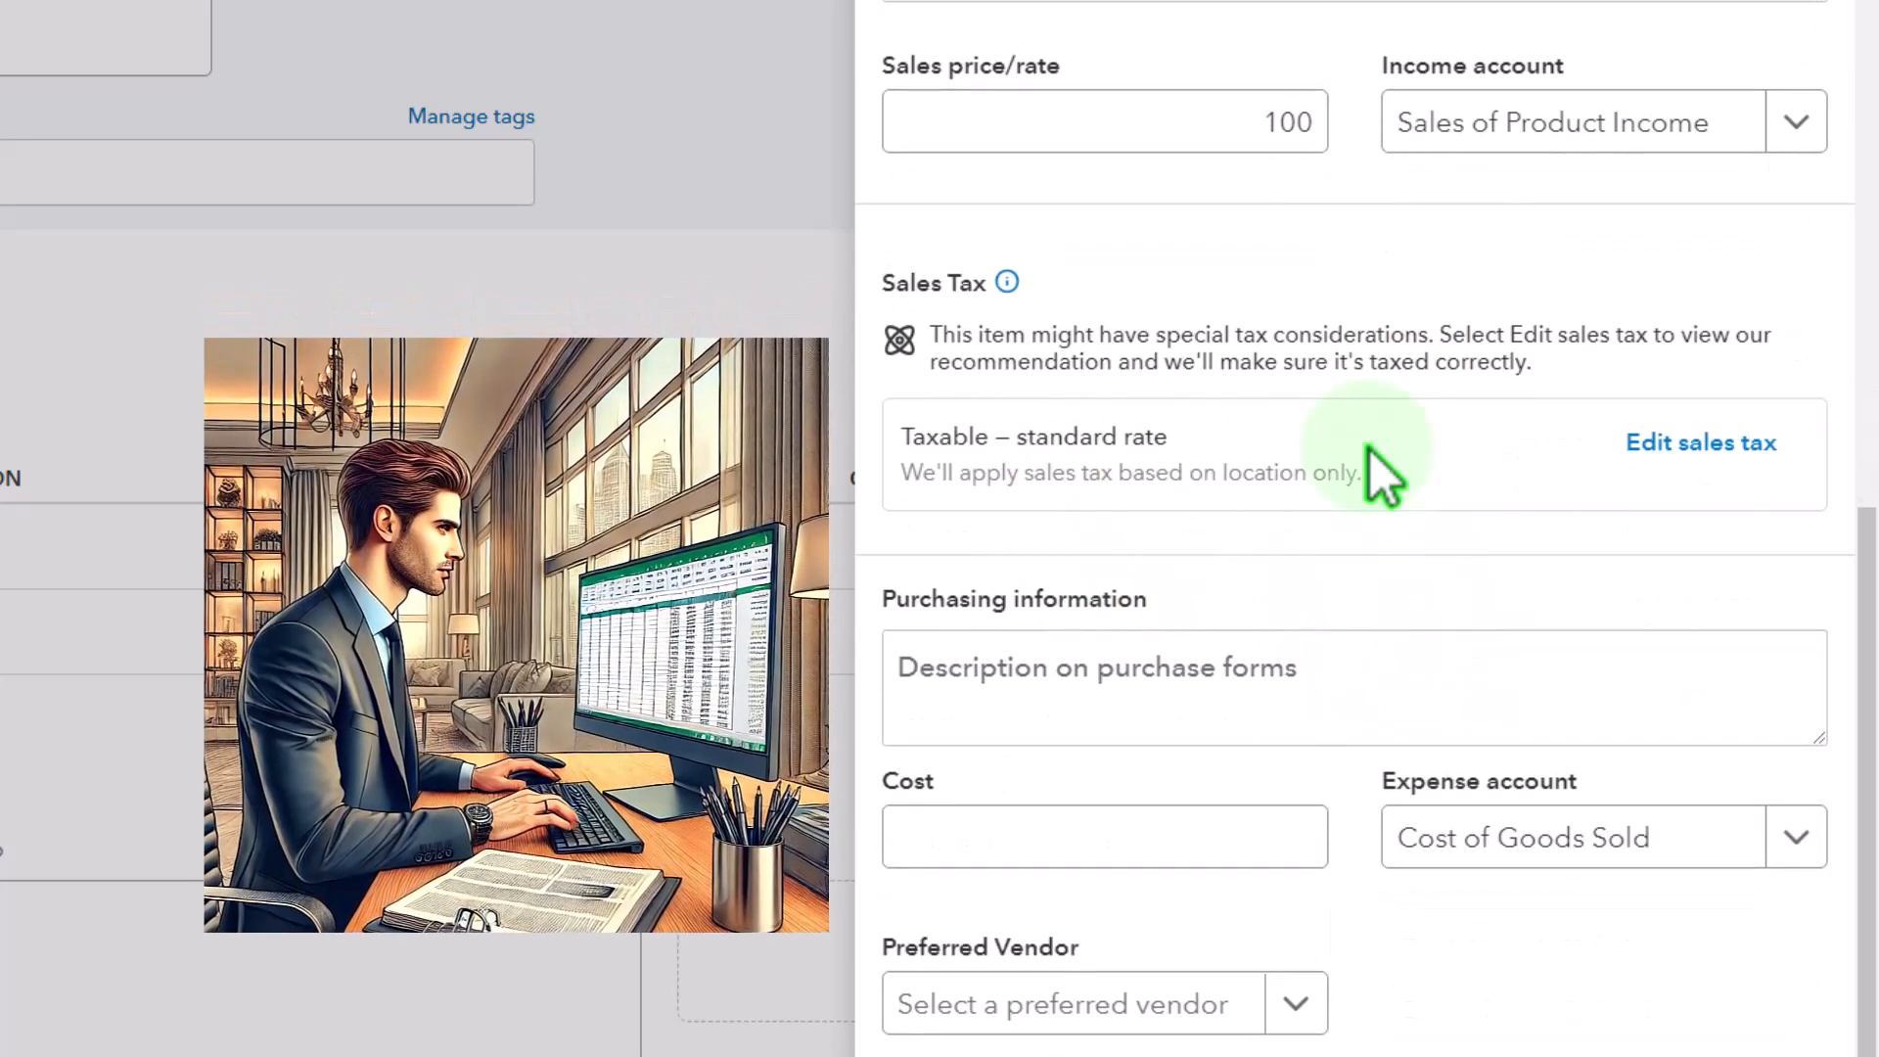
click(1181, 685)
text(Inventory Item 1)
click(1103, 834)
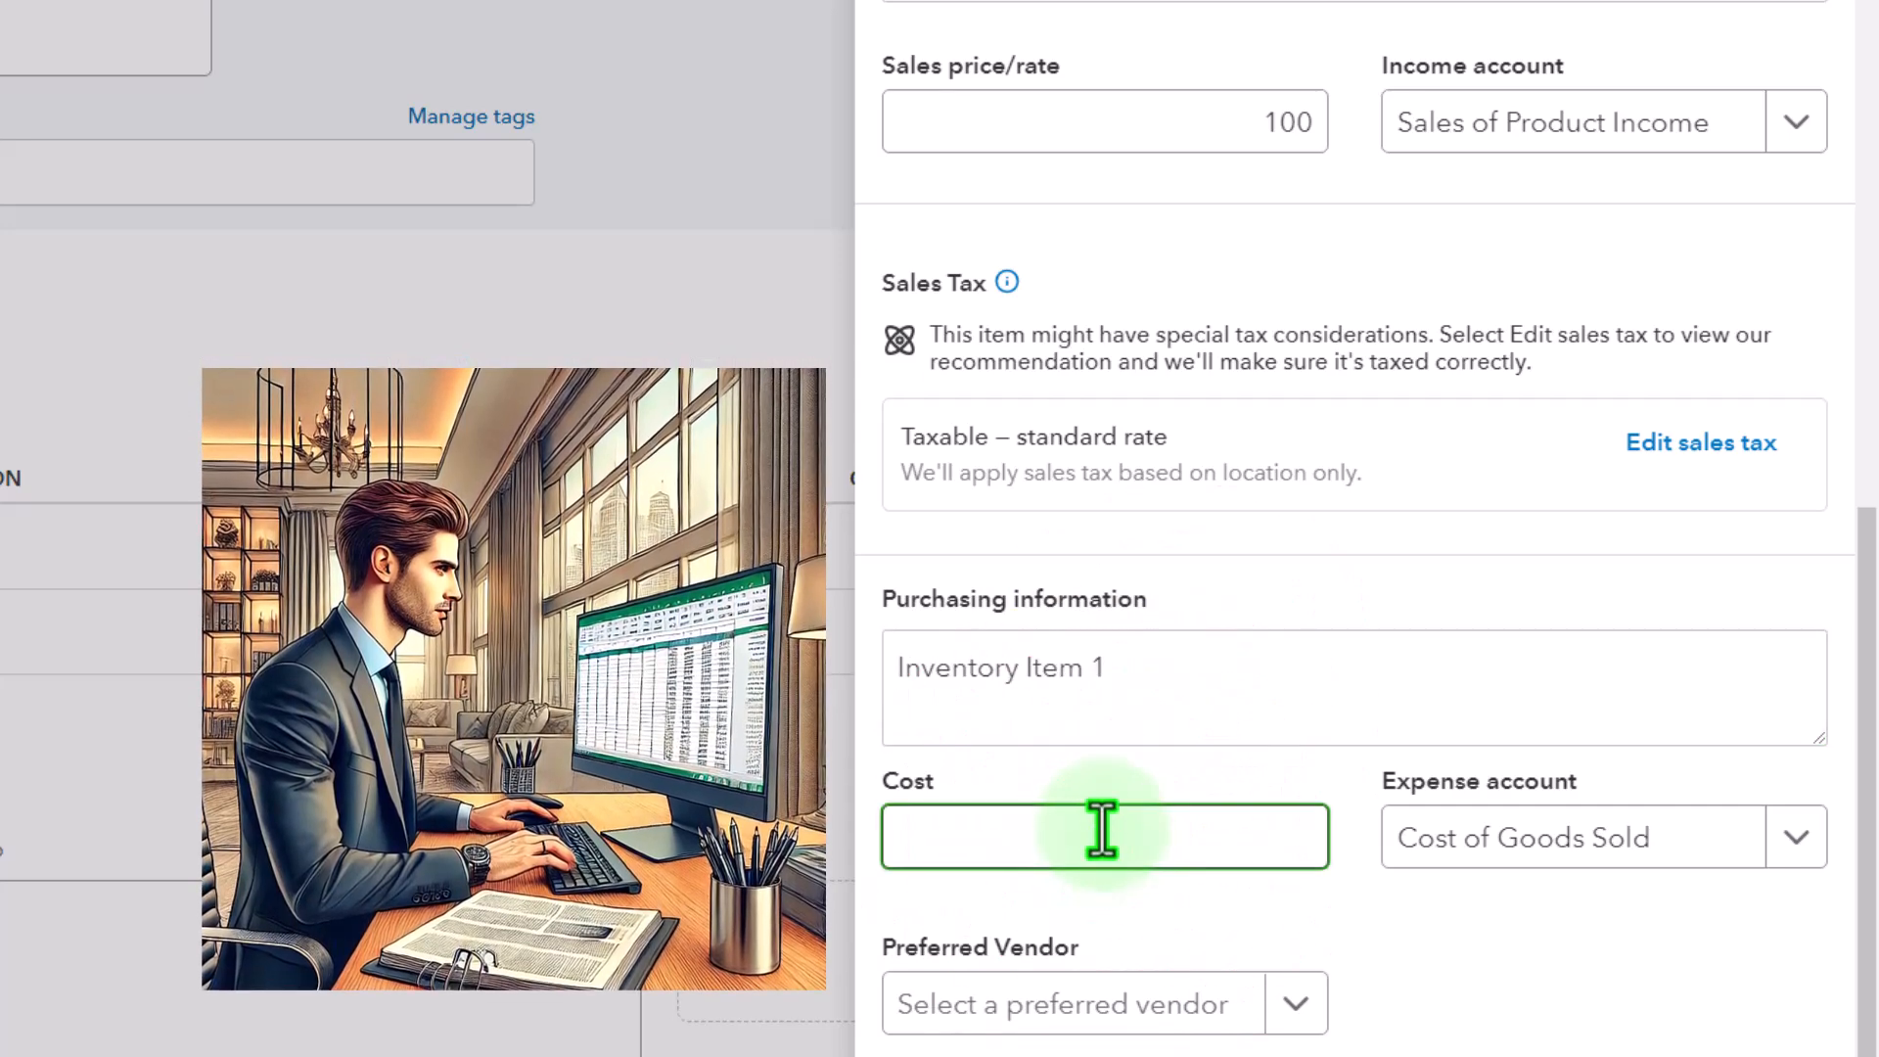
key(Tab)
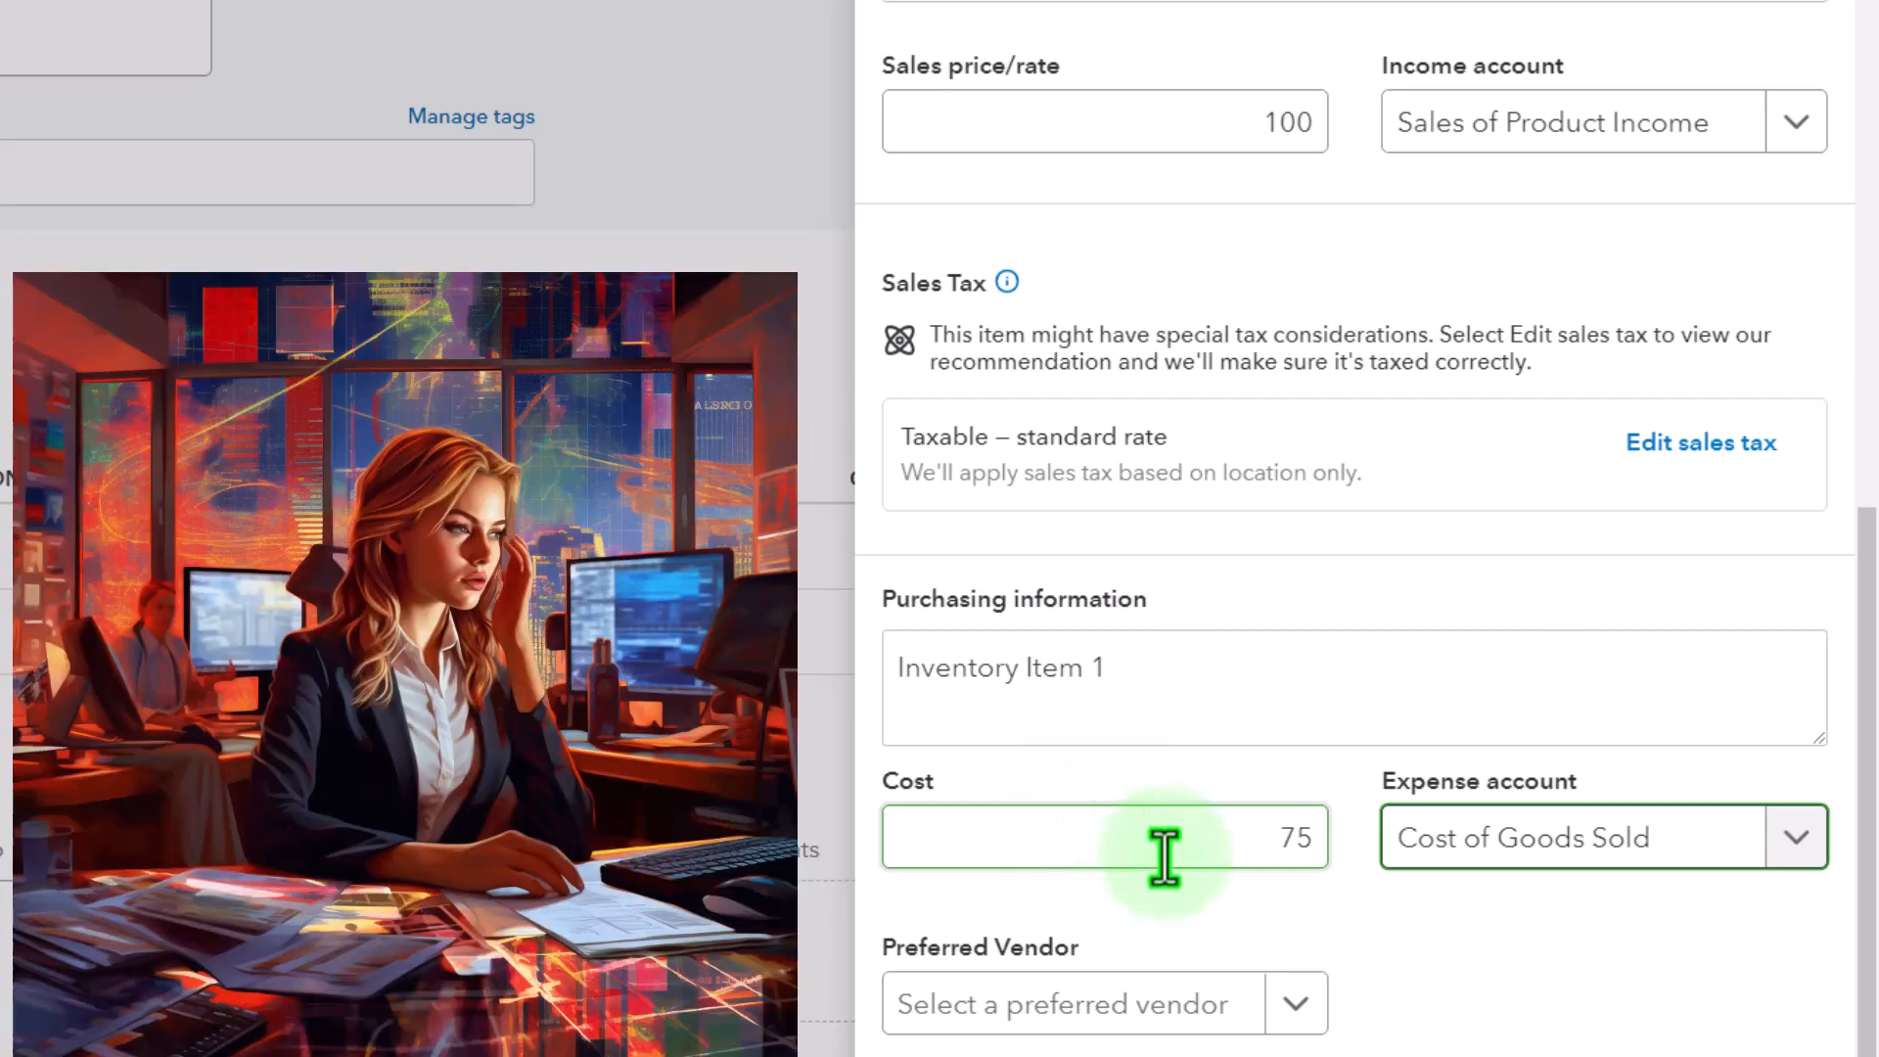
Assign Vendor 1 as the item's preferred vendor, then save and close the new inventory item
scroll(1170, 832, up, 3)
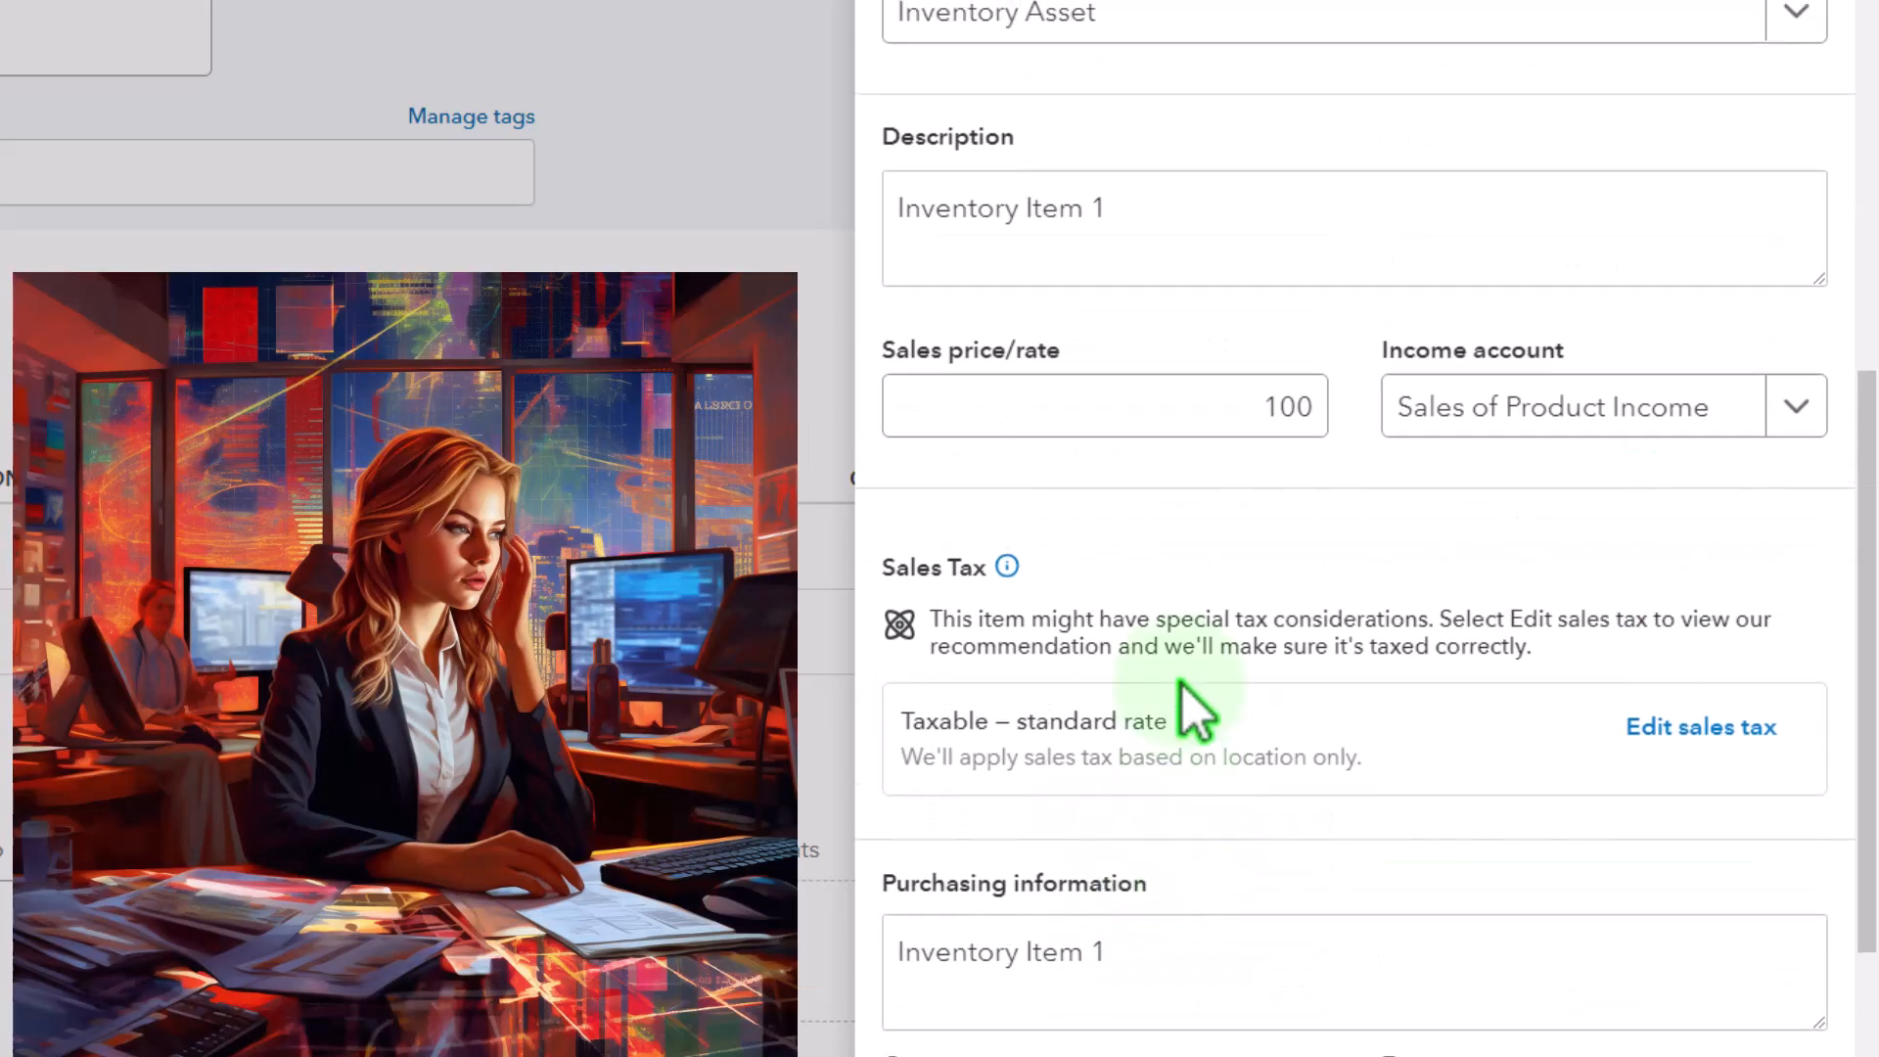
scroll(1240, 641, down, 2)
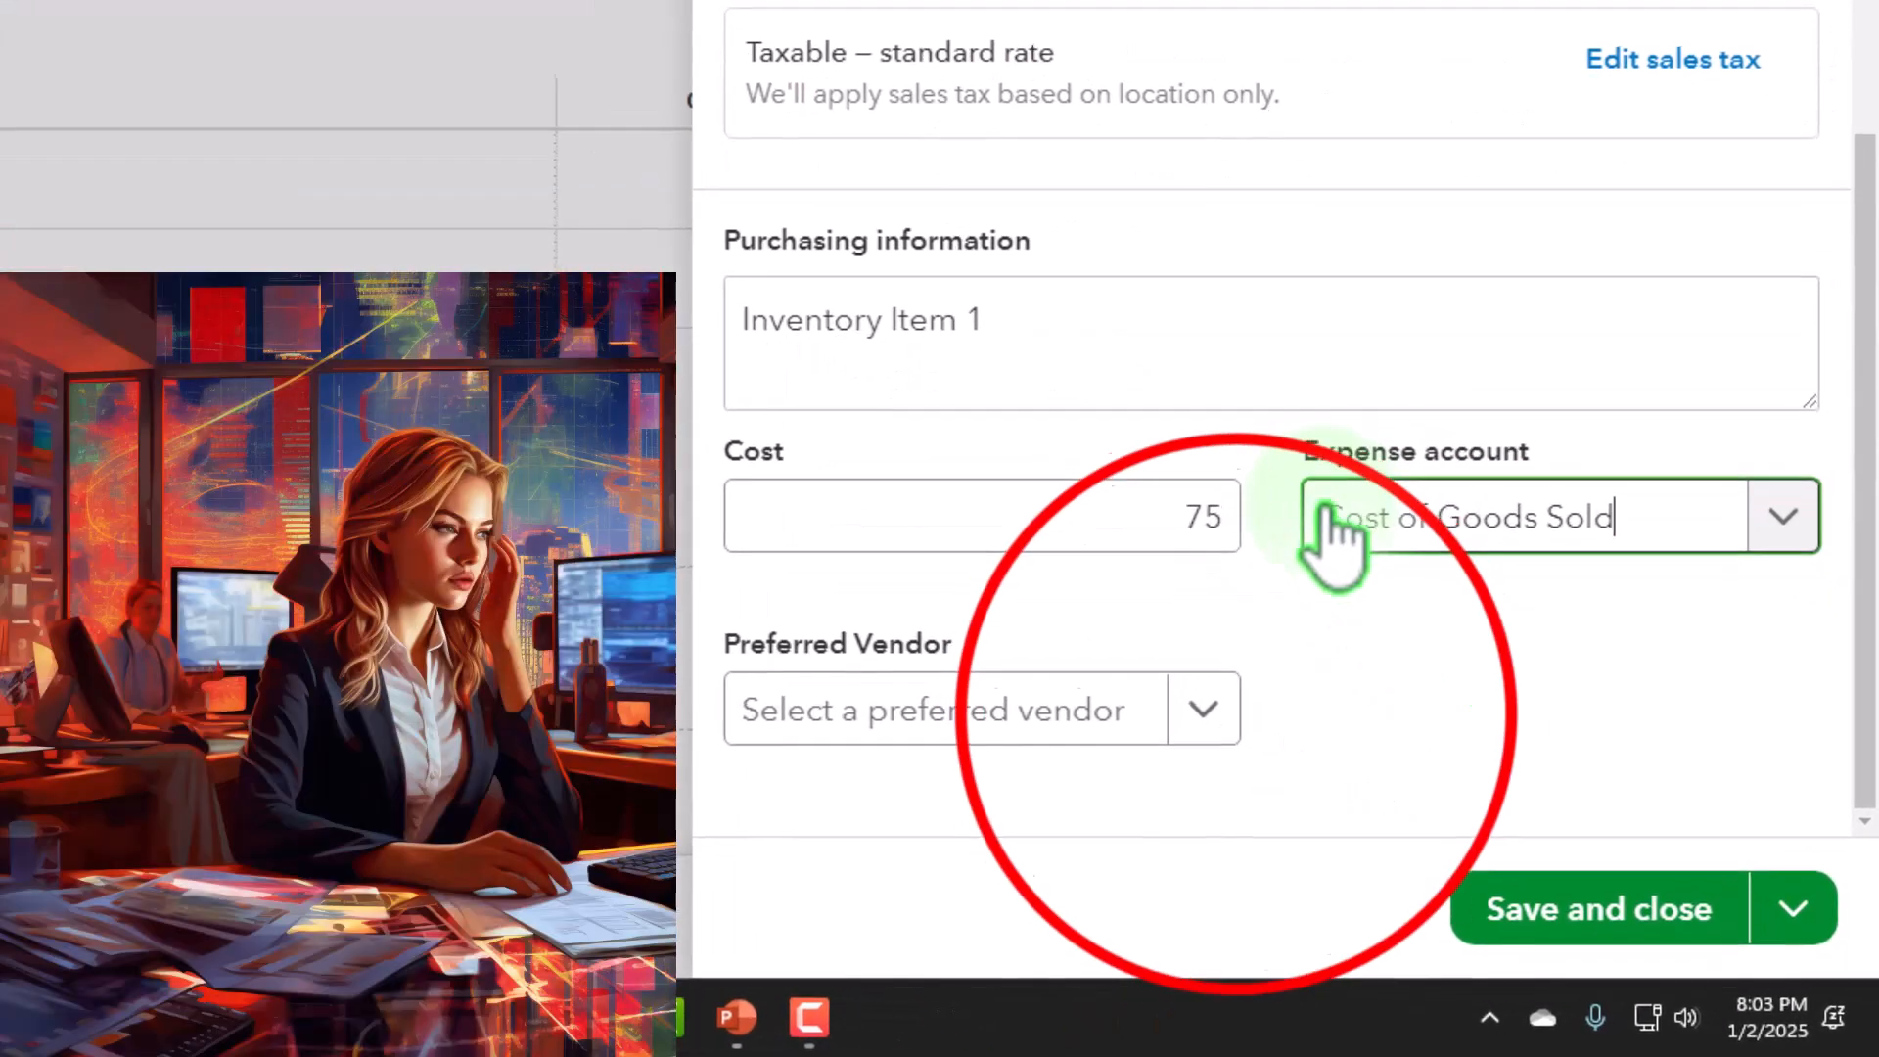
click(1235, 719)
click(1008, 700)
text(vendor 1)
key(Tab)
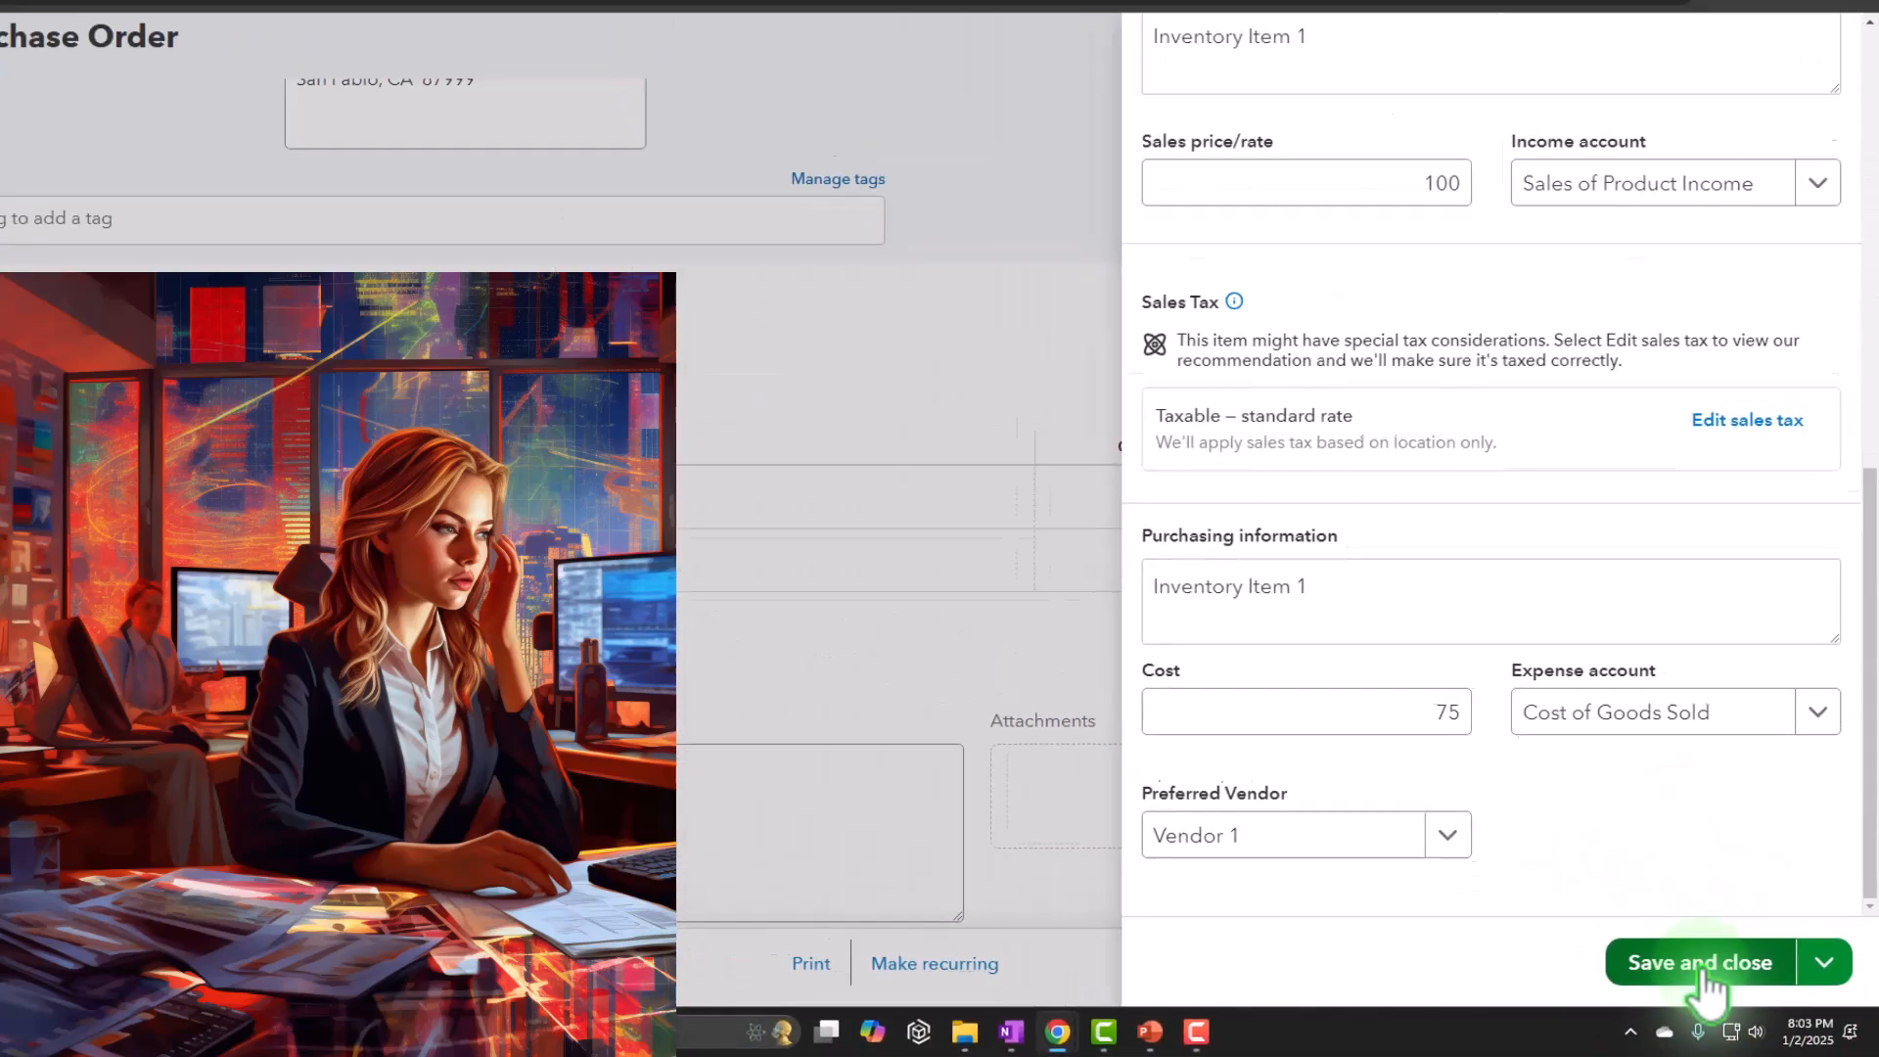
click(1707, 983)
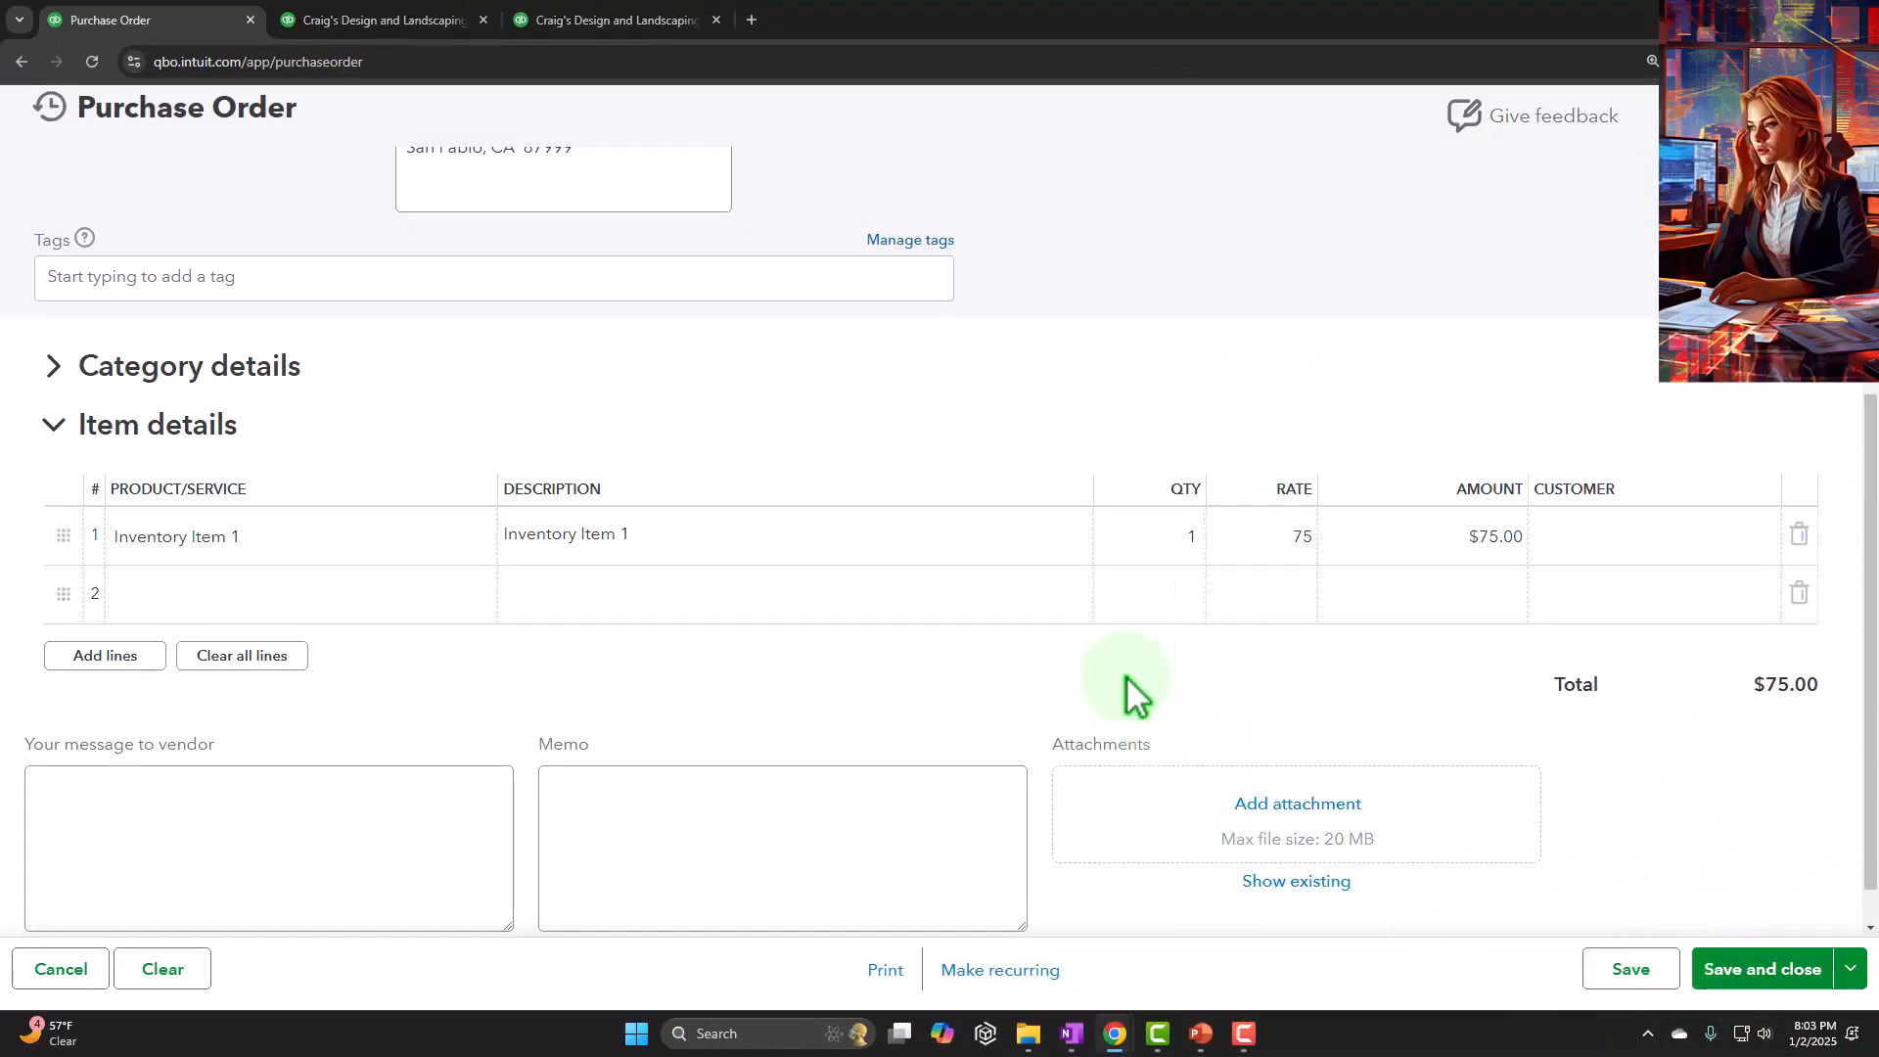
Set the quantity of Inventory Item 1 on the purchase order's first line to 2
click(651, 541)
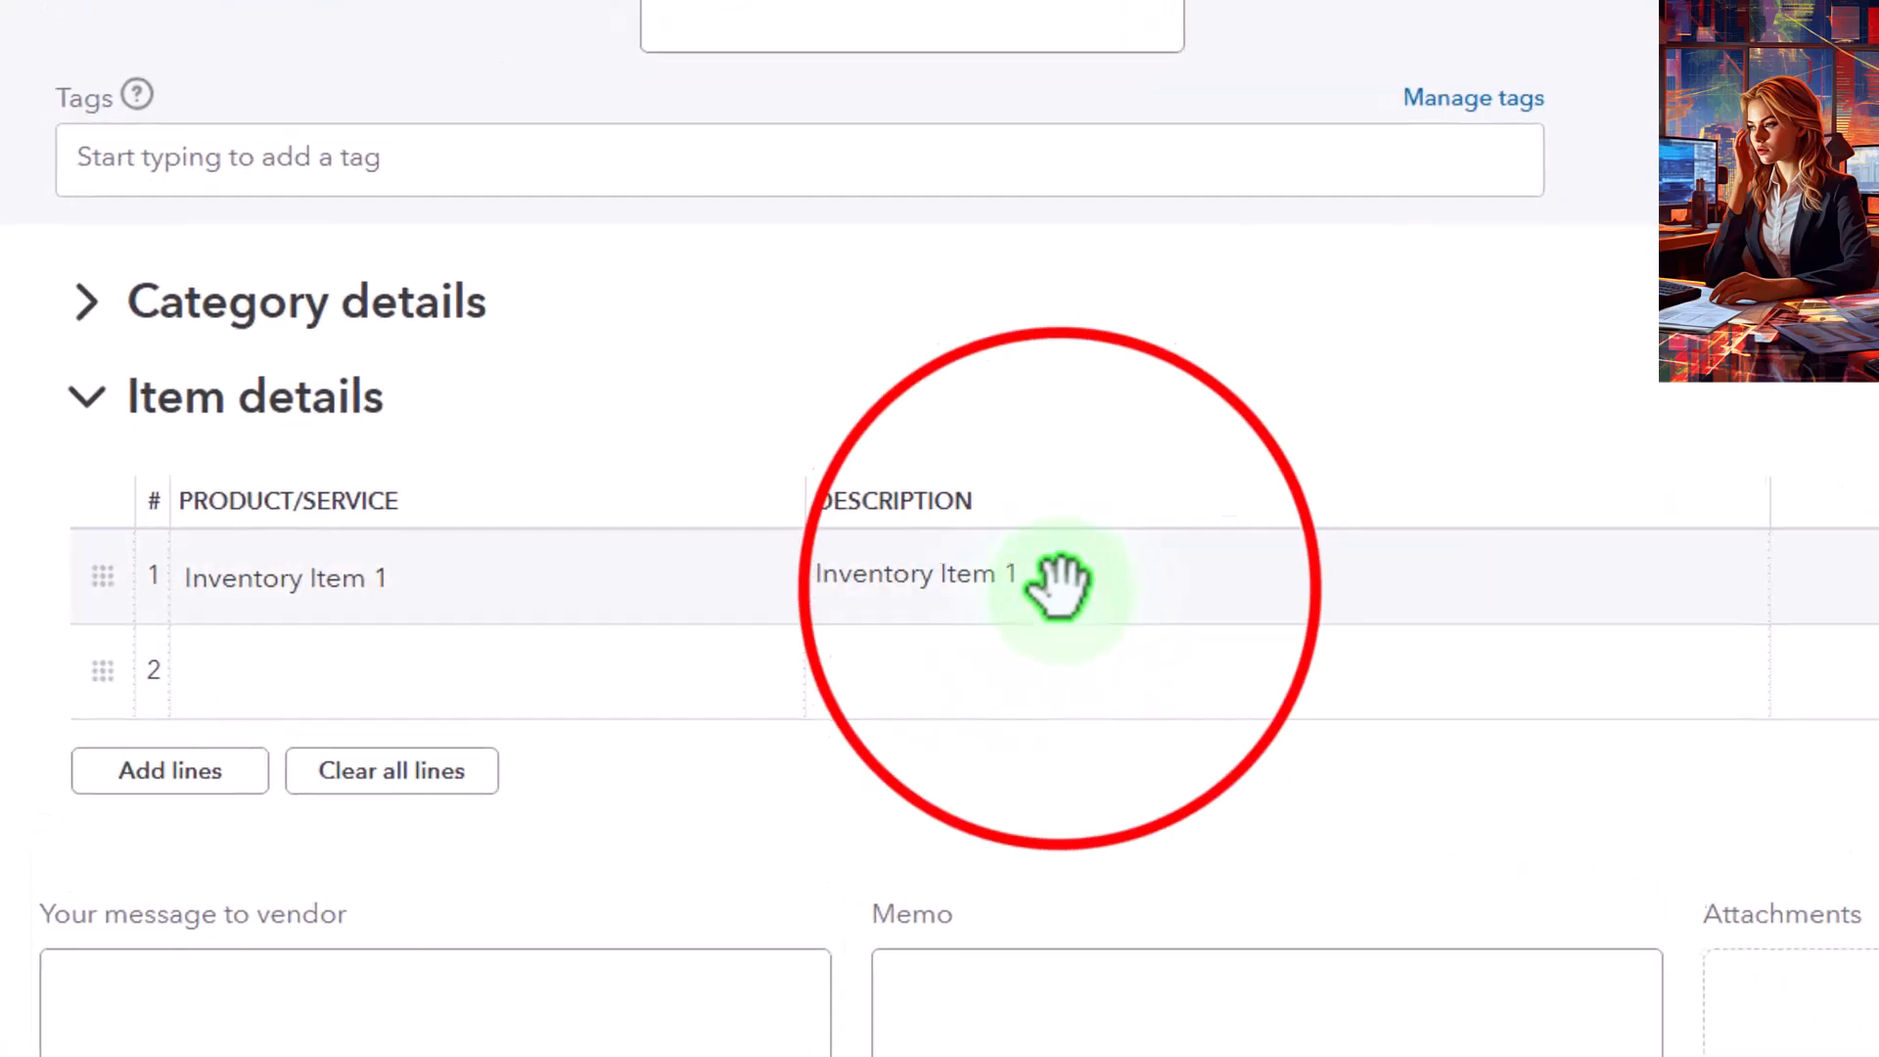
key(Tab)
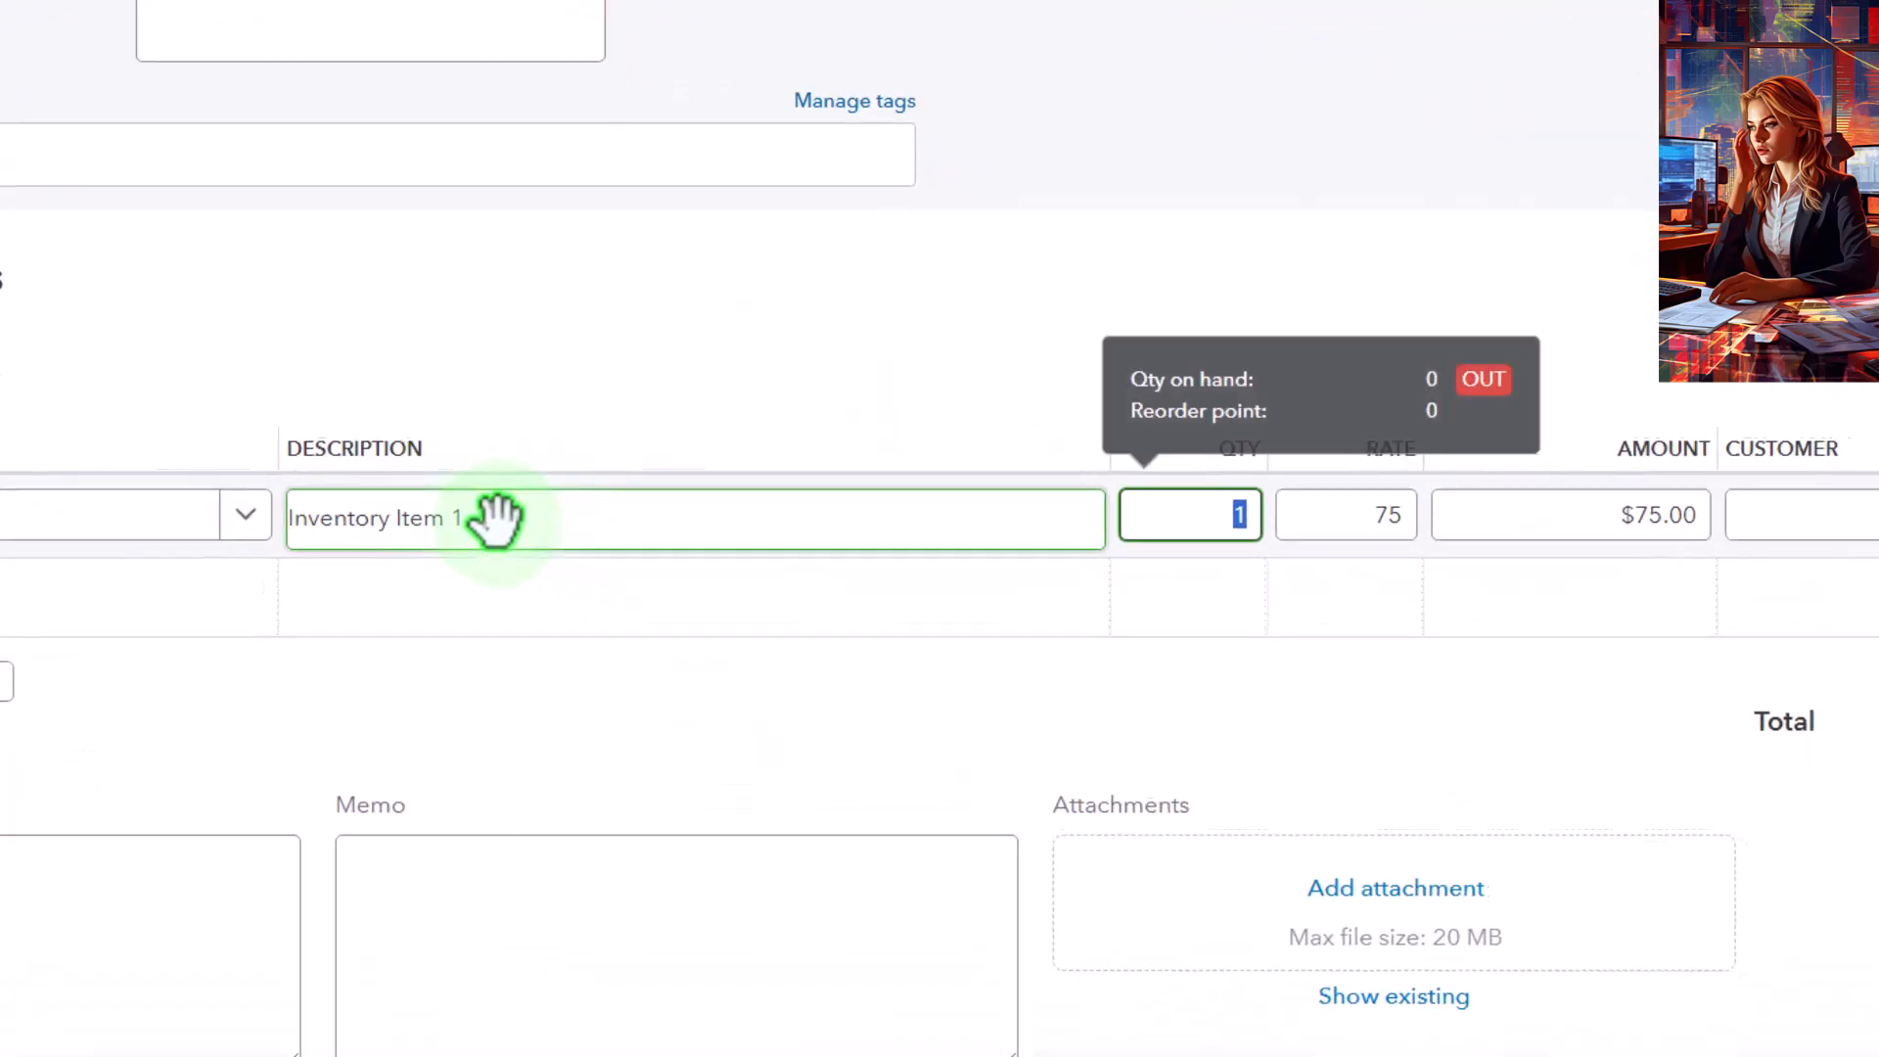
key(Tab)
click(1693, 557)
click(1228, 508)
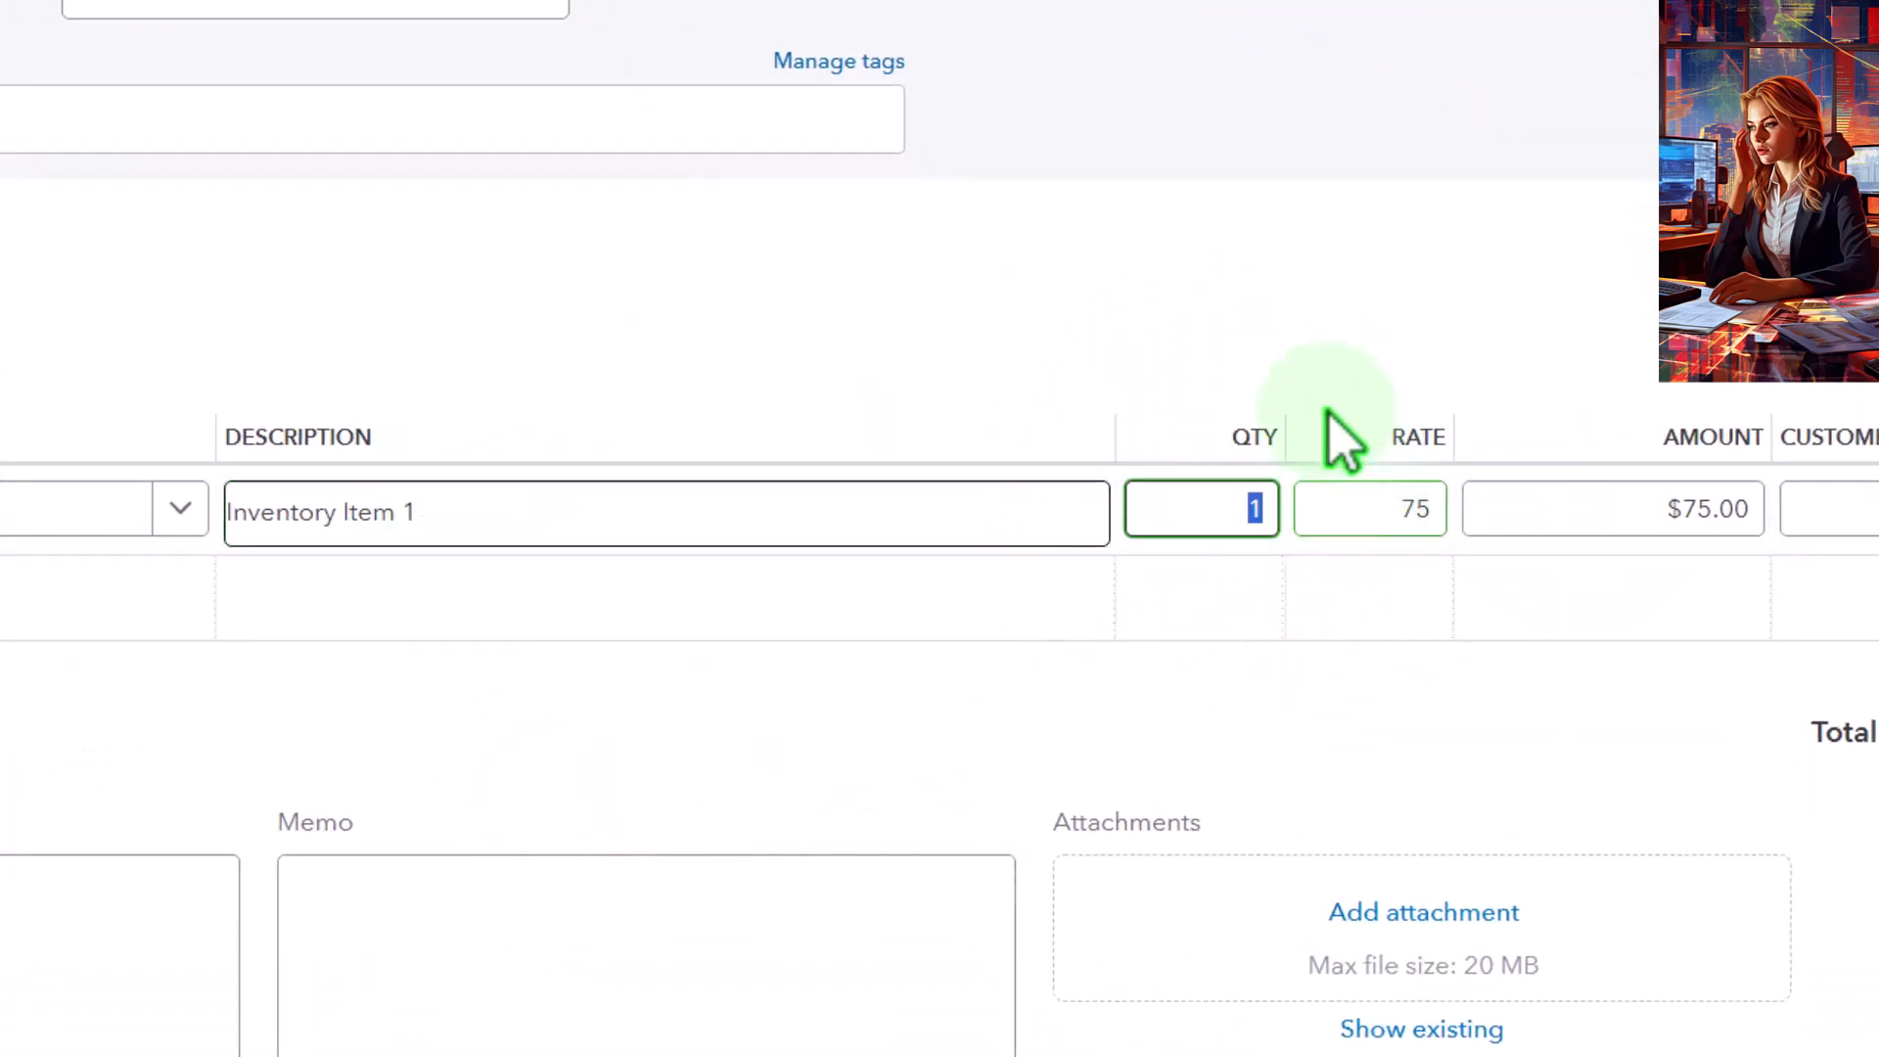
text(2)
key(Tab)
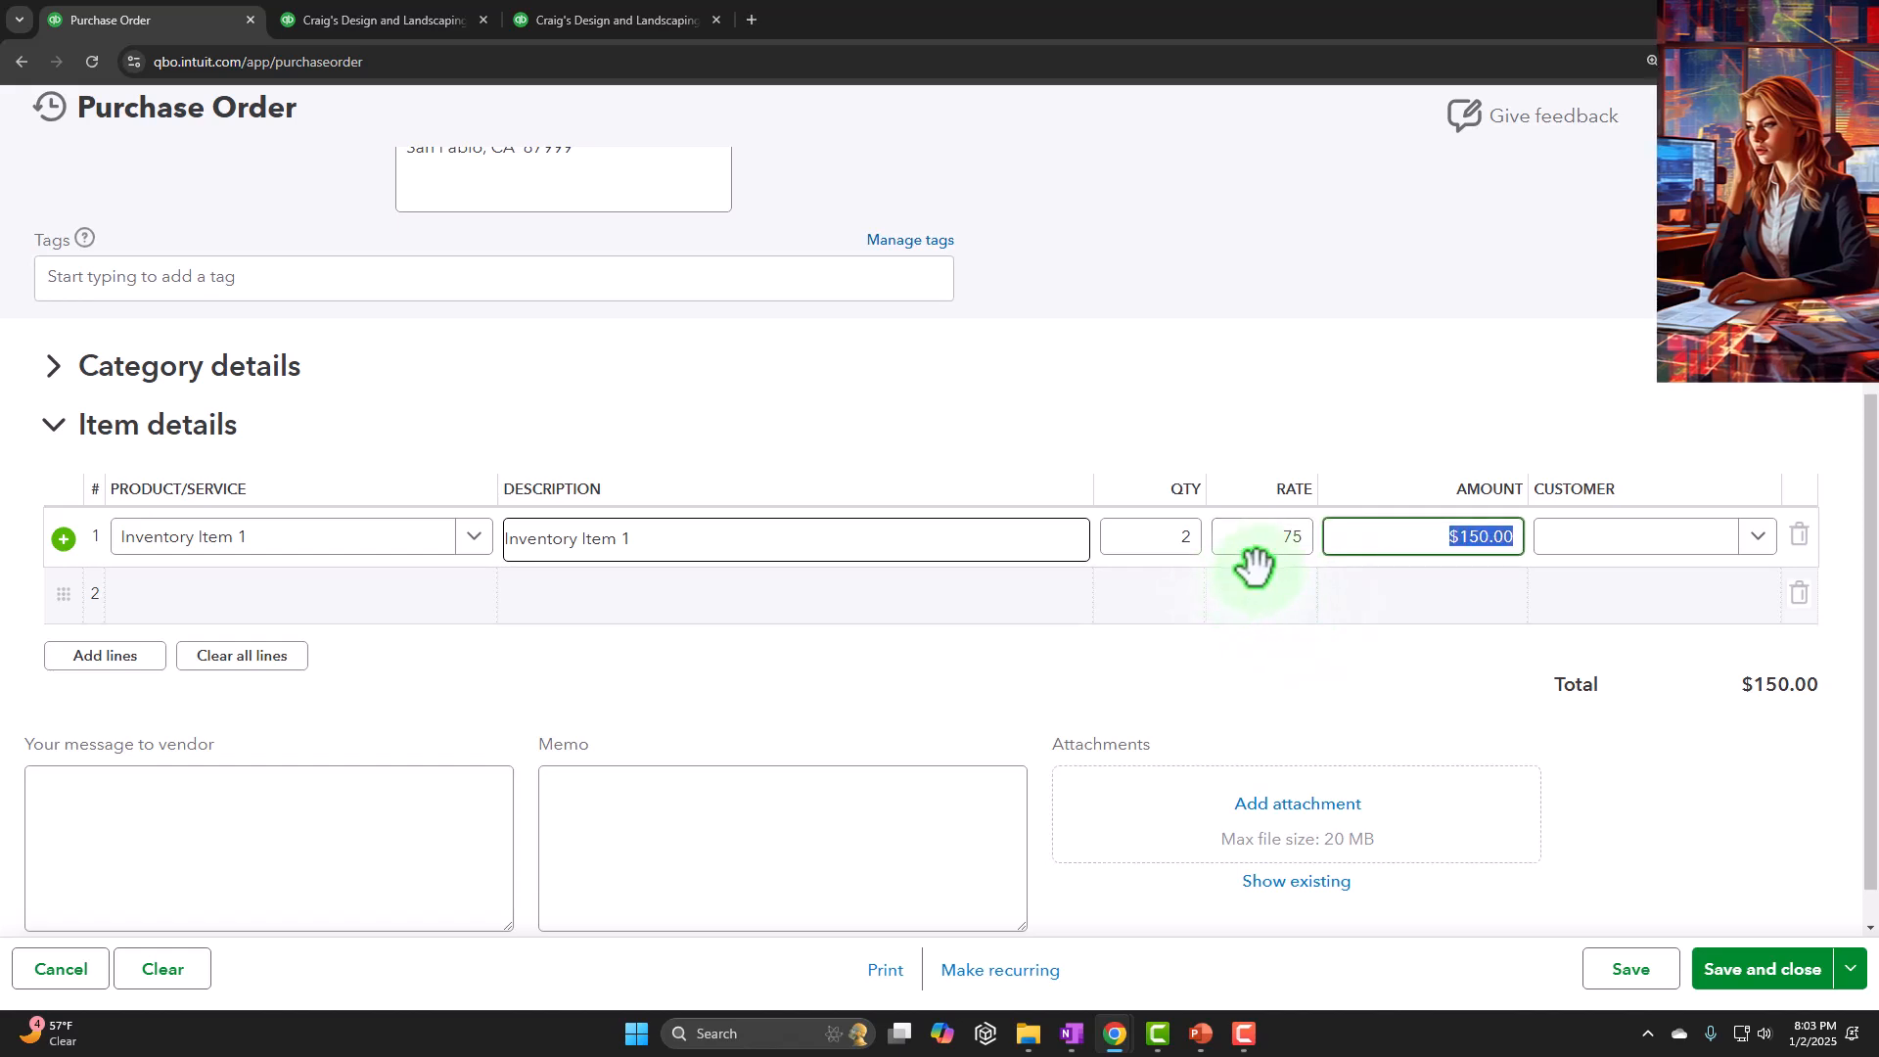
key(Tab)
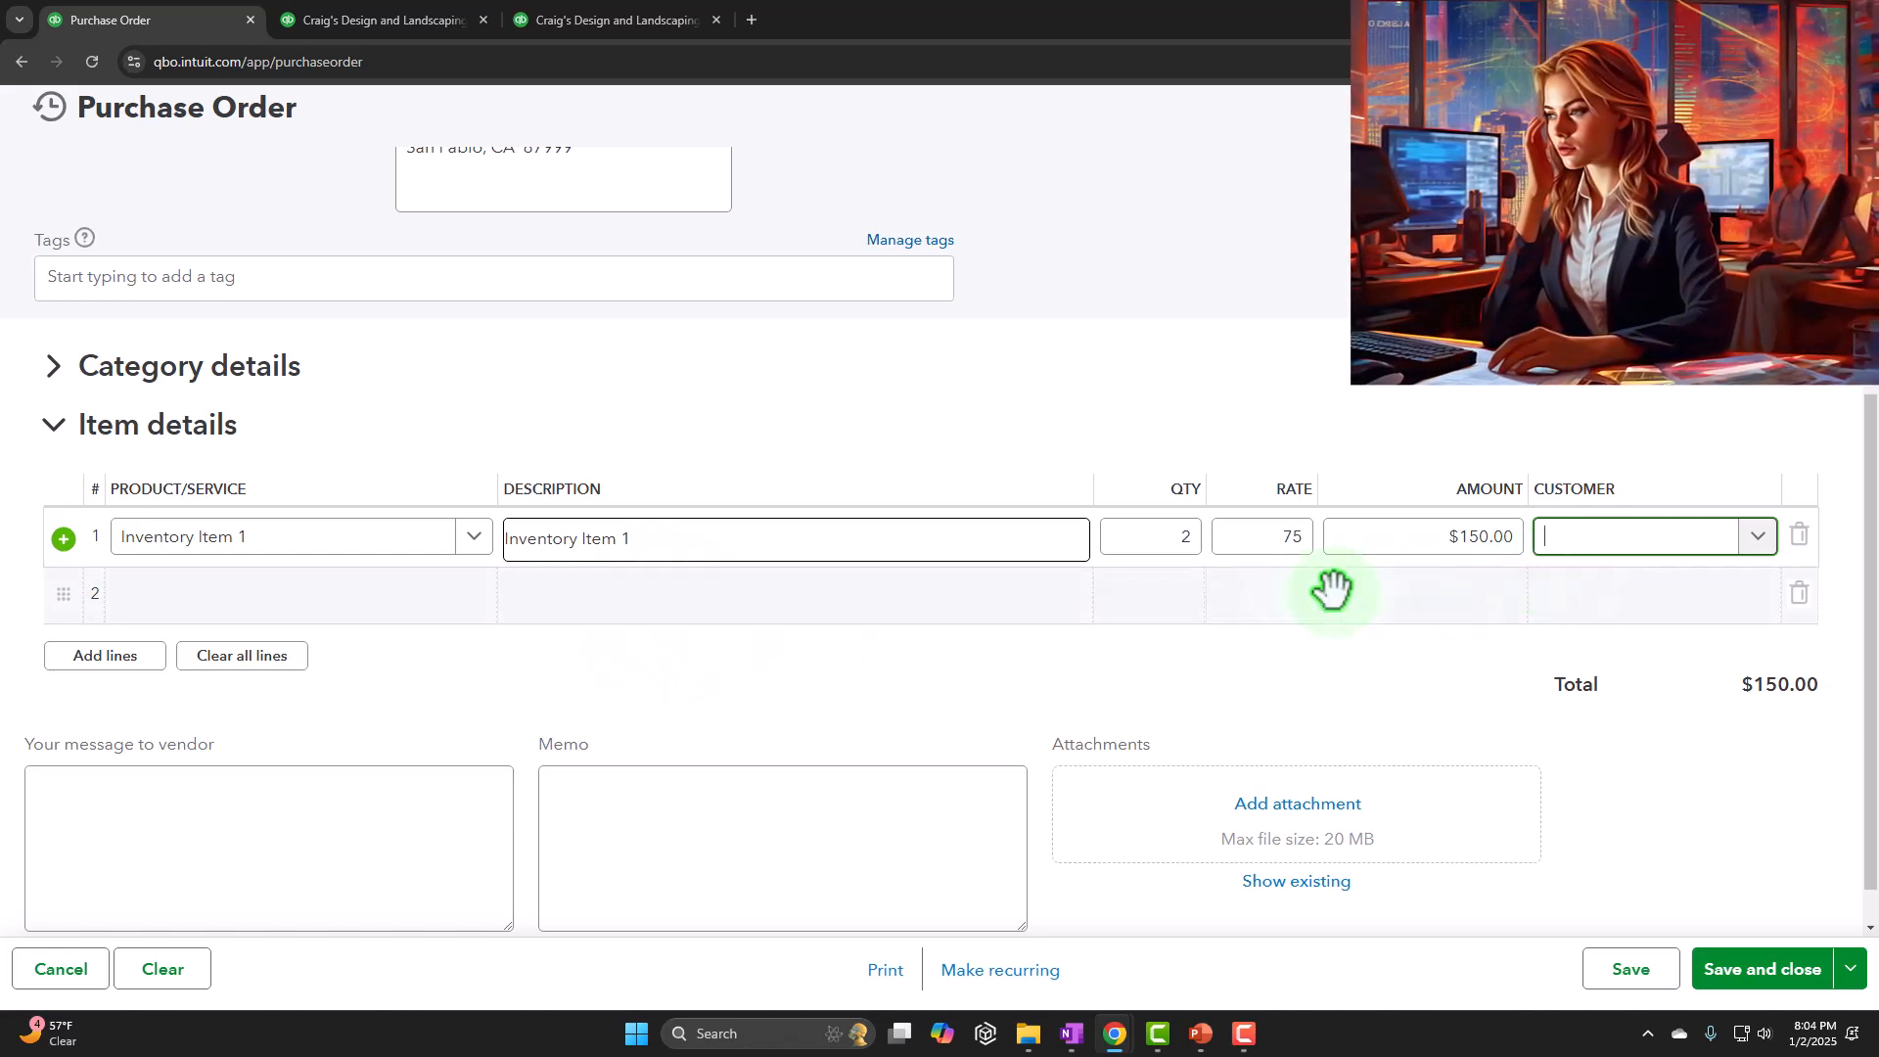
Review the purchase order's vendor details, item line, vendor message and memo fields without entering any text
scroll(1246, 607, up, 4)
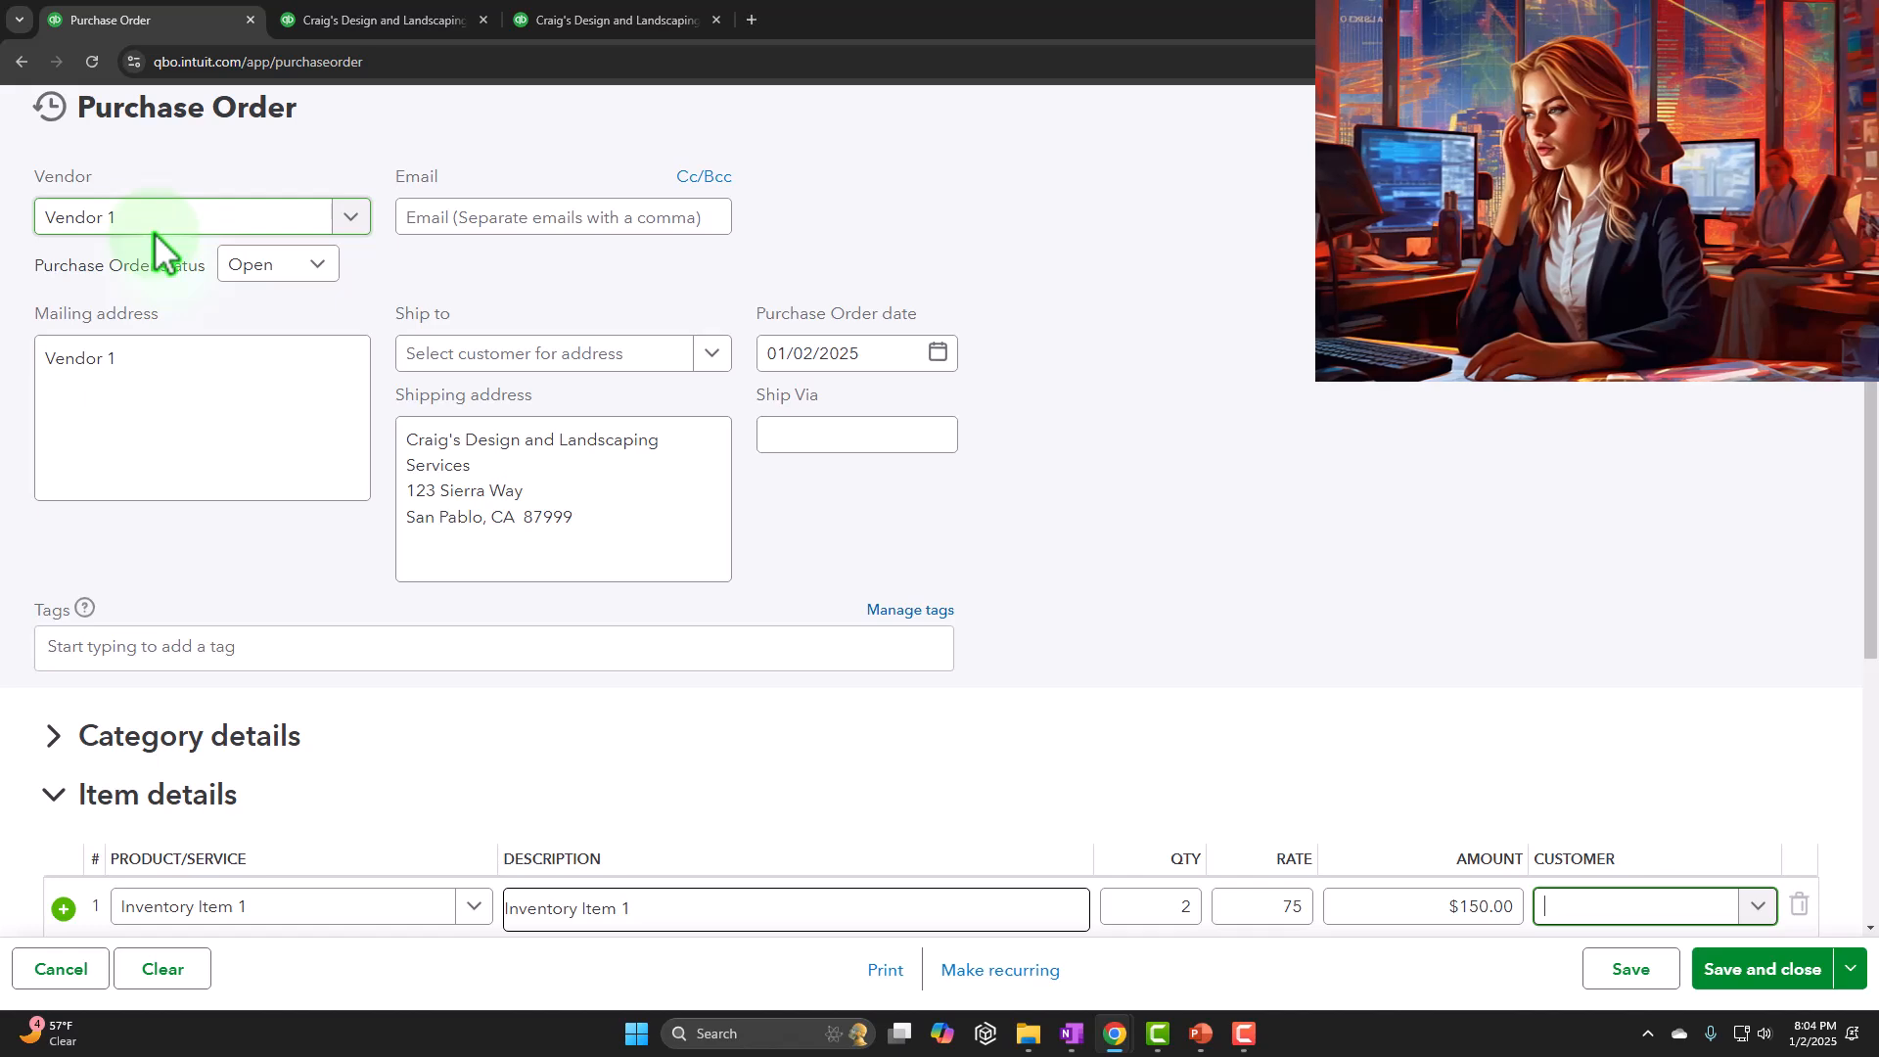
scroll(157, 245, down, 3)
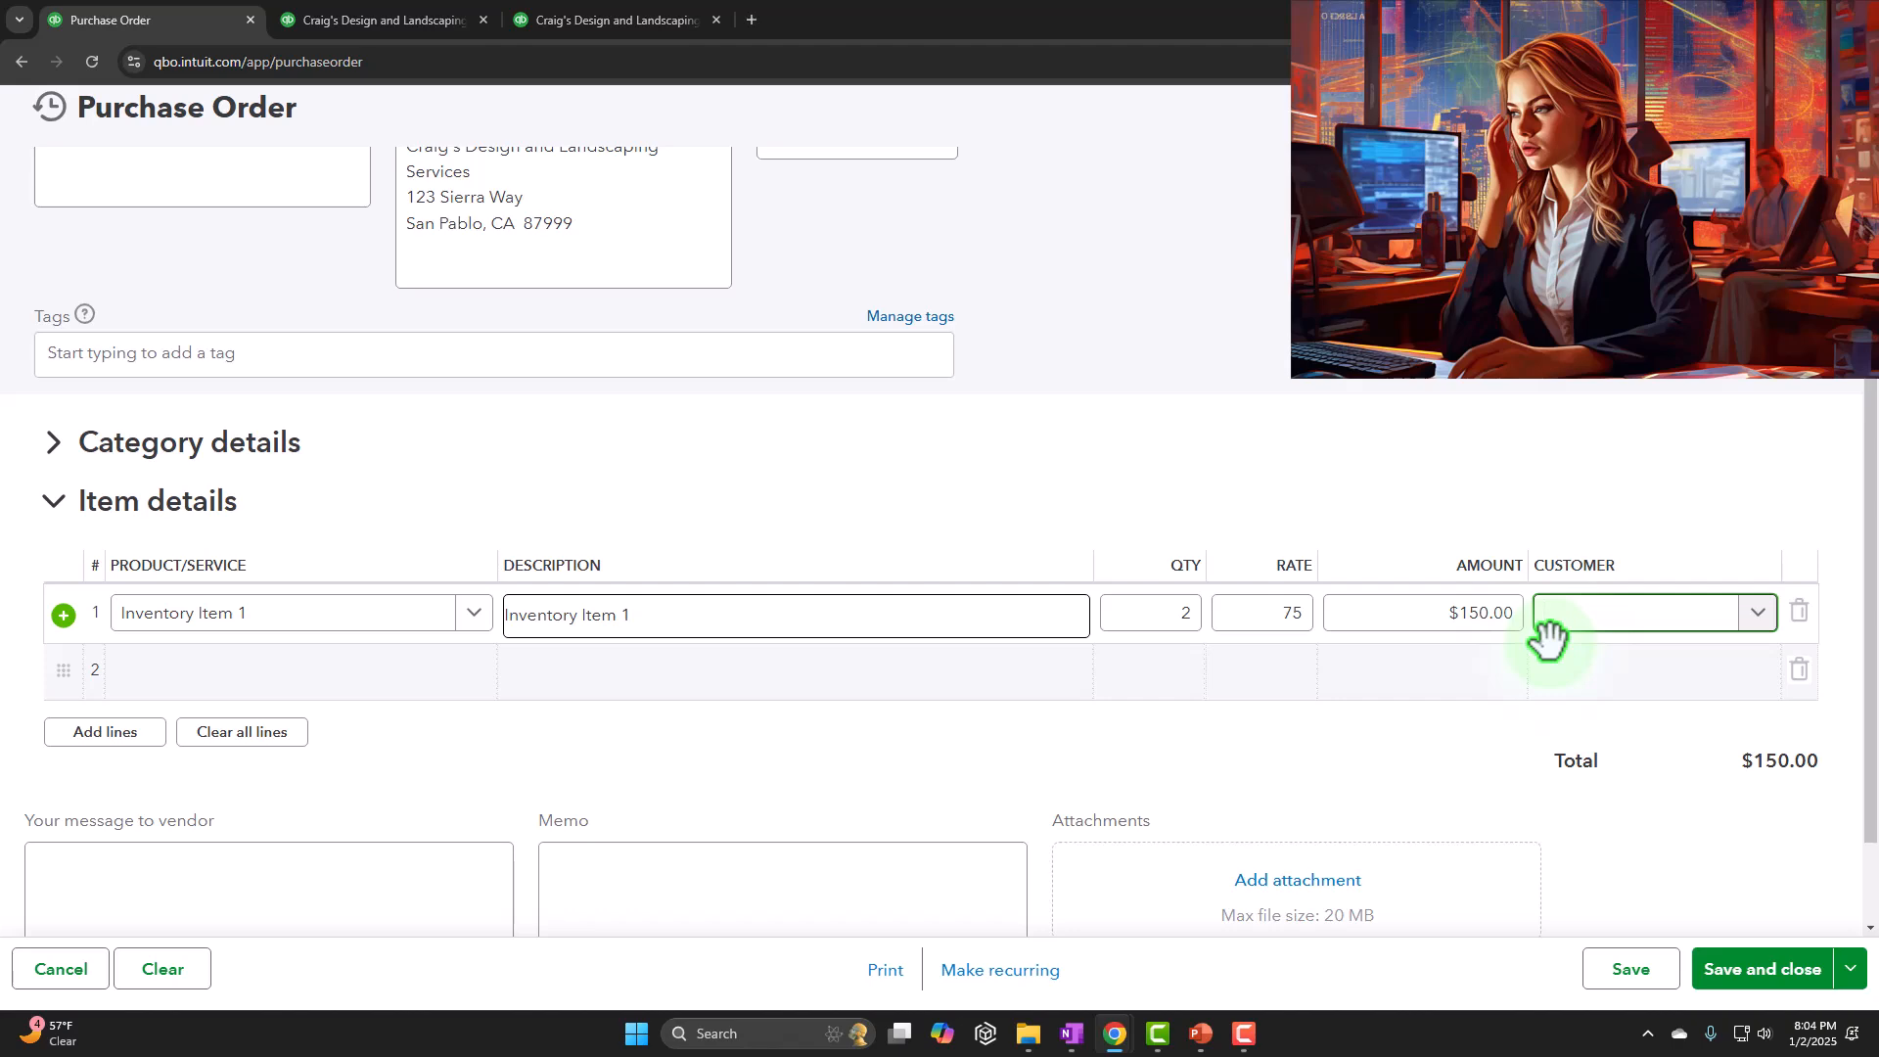
scroll(1549, 638, down, 1)
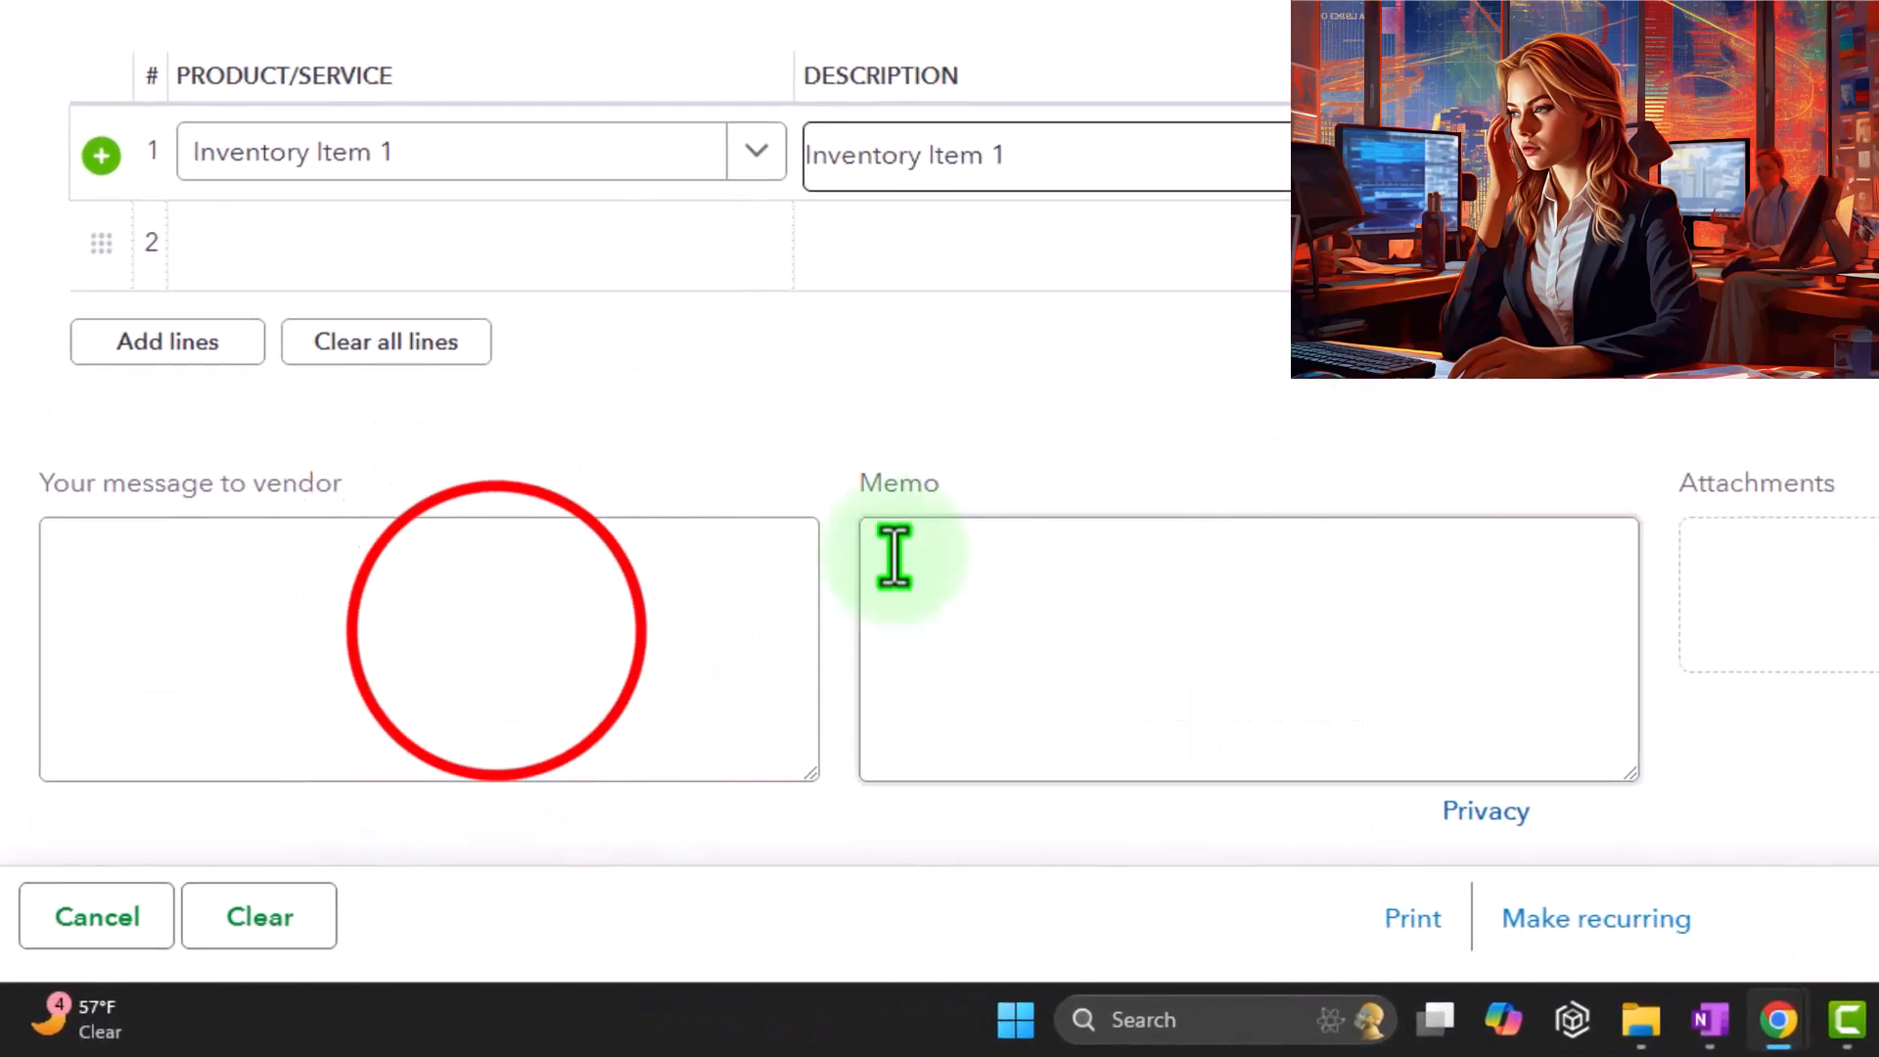
click(496, 634)
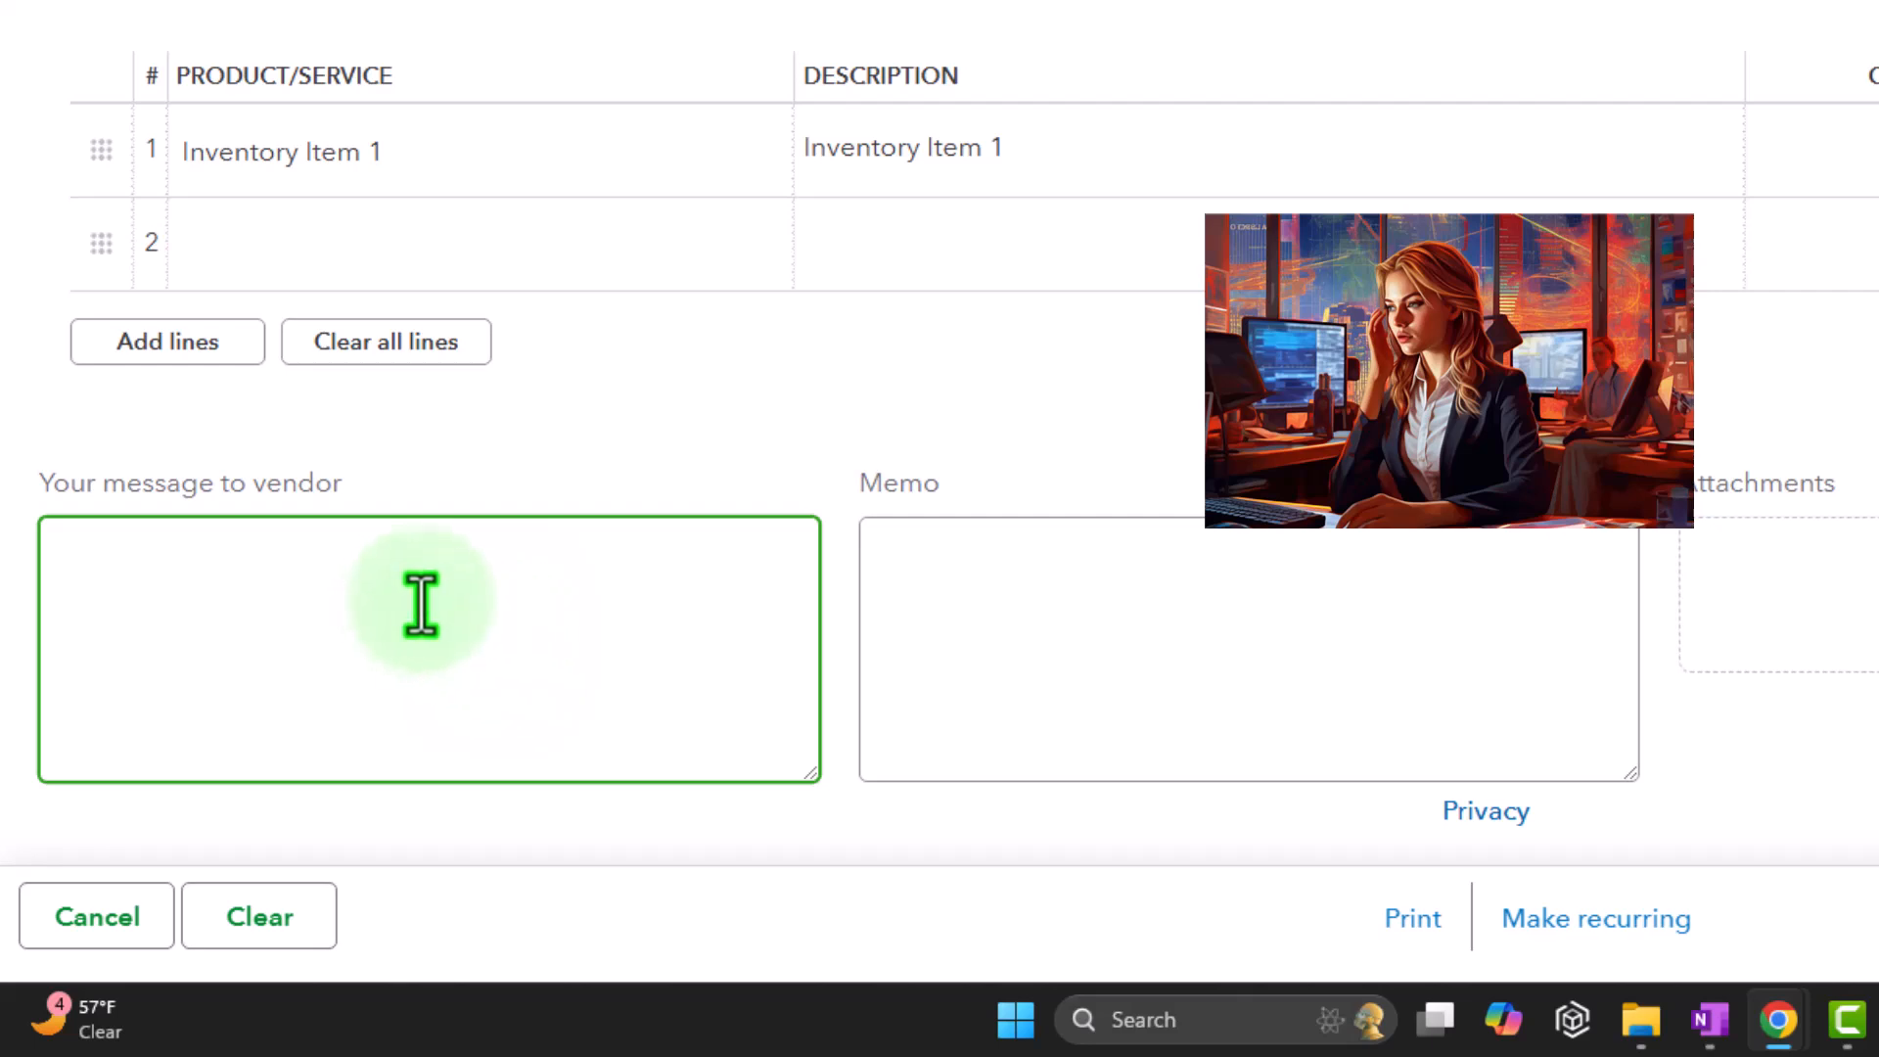
click(985, 560)
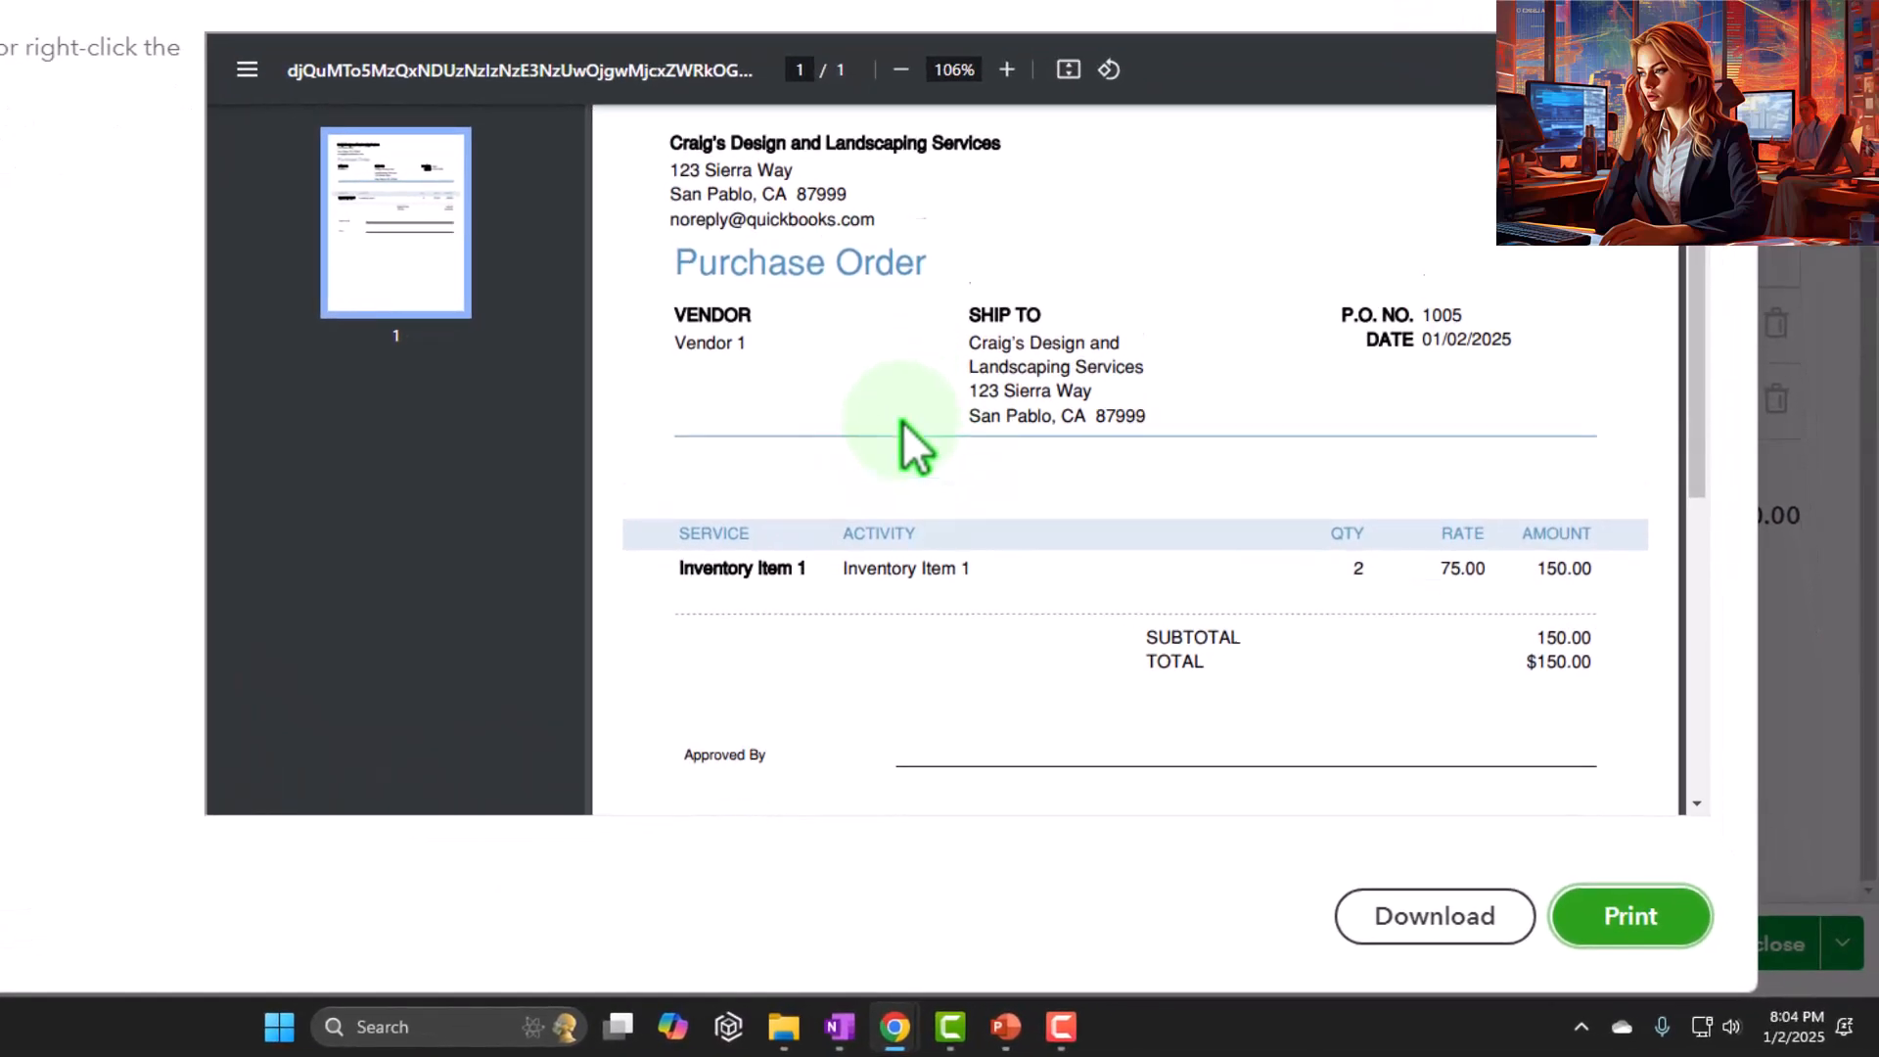
Examine the purchase order's print preview, including the vendor, ship-to address, item line and approval section
scroll(910, 446, down, 3)
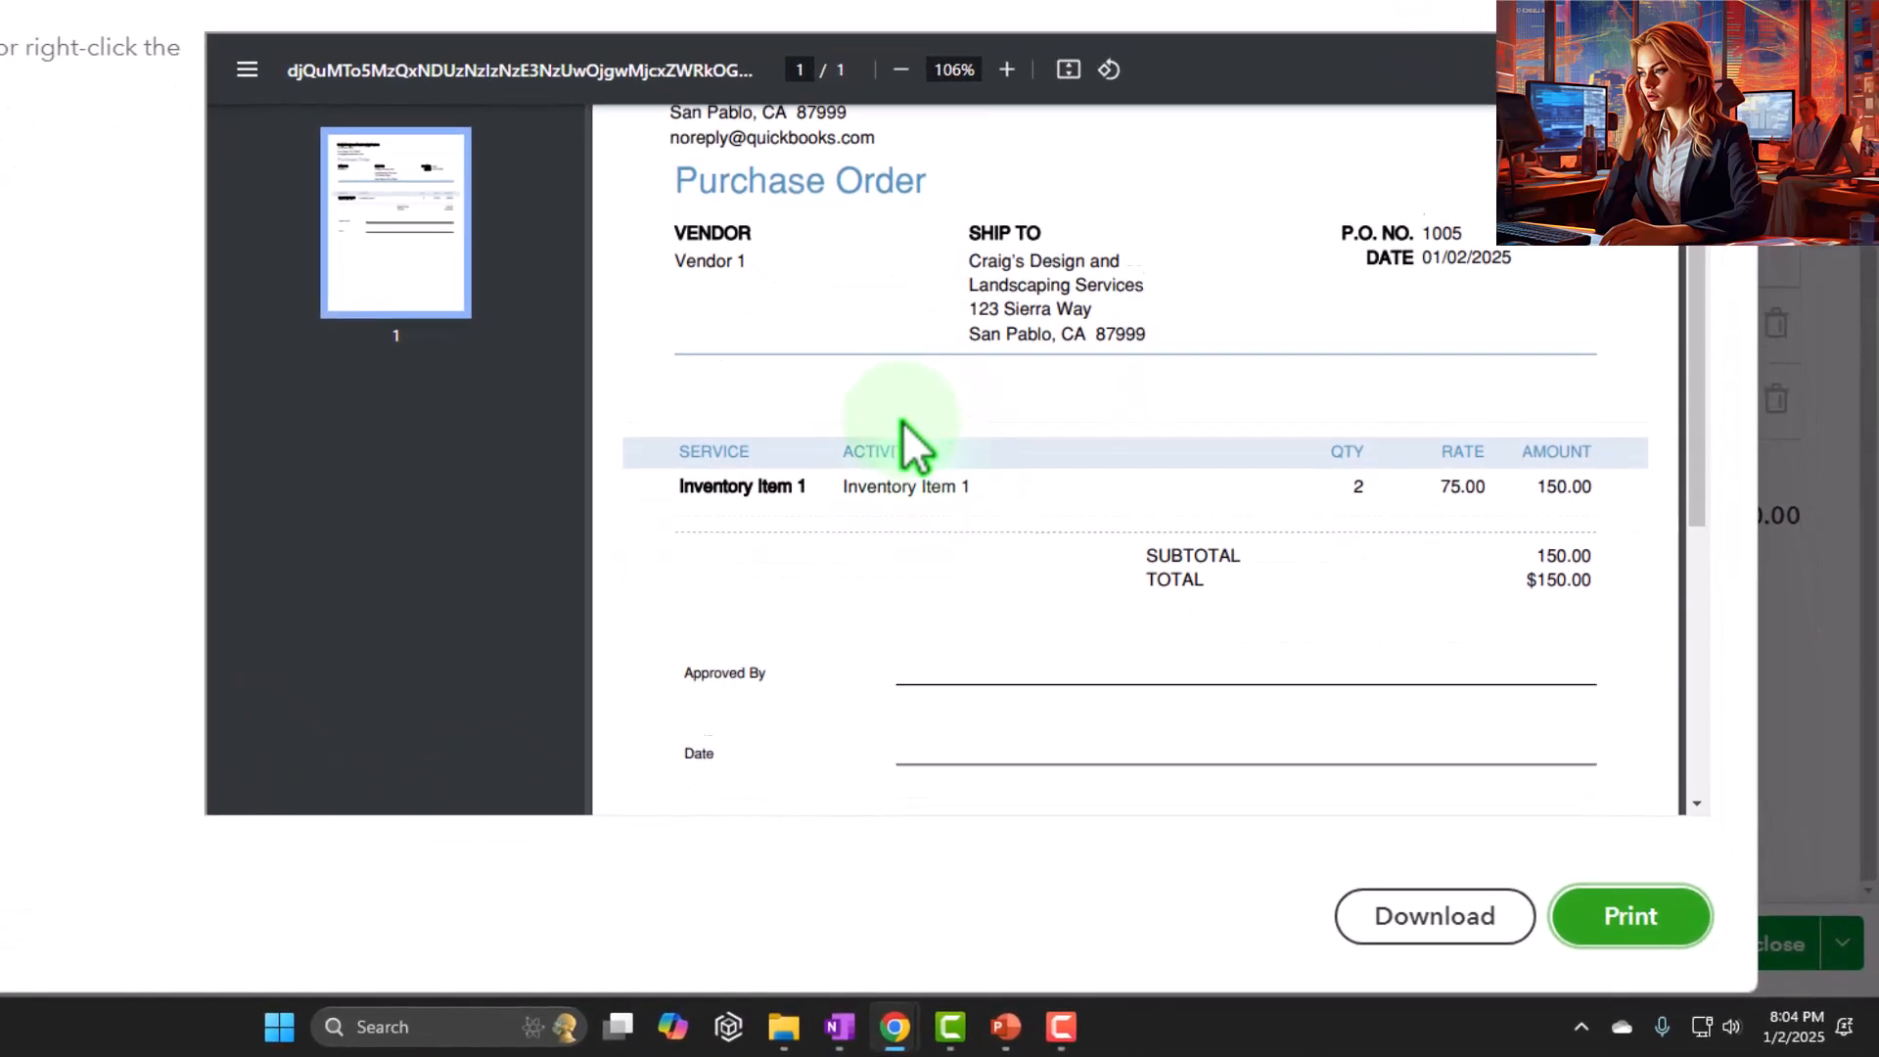
scroll(910, 445, up, 3)
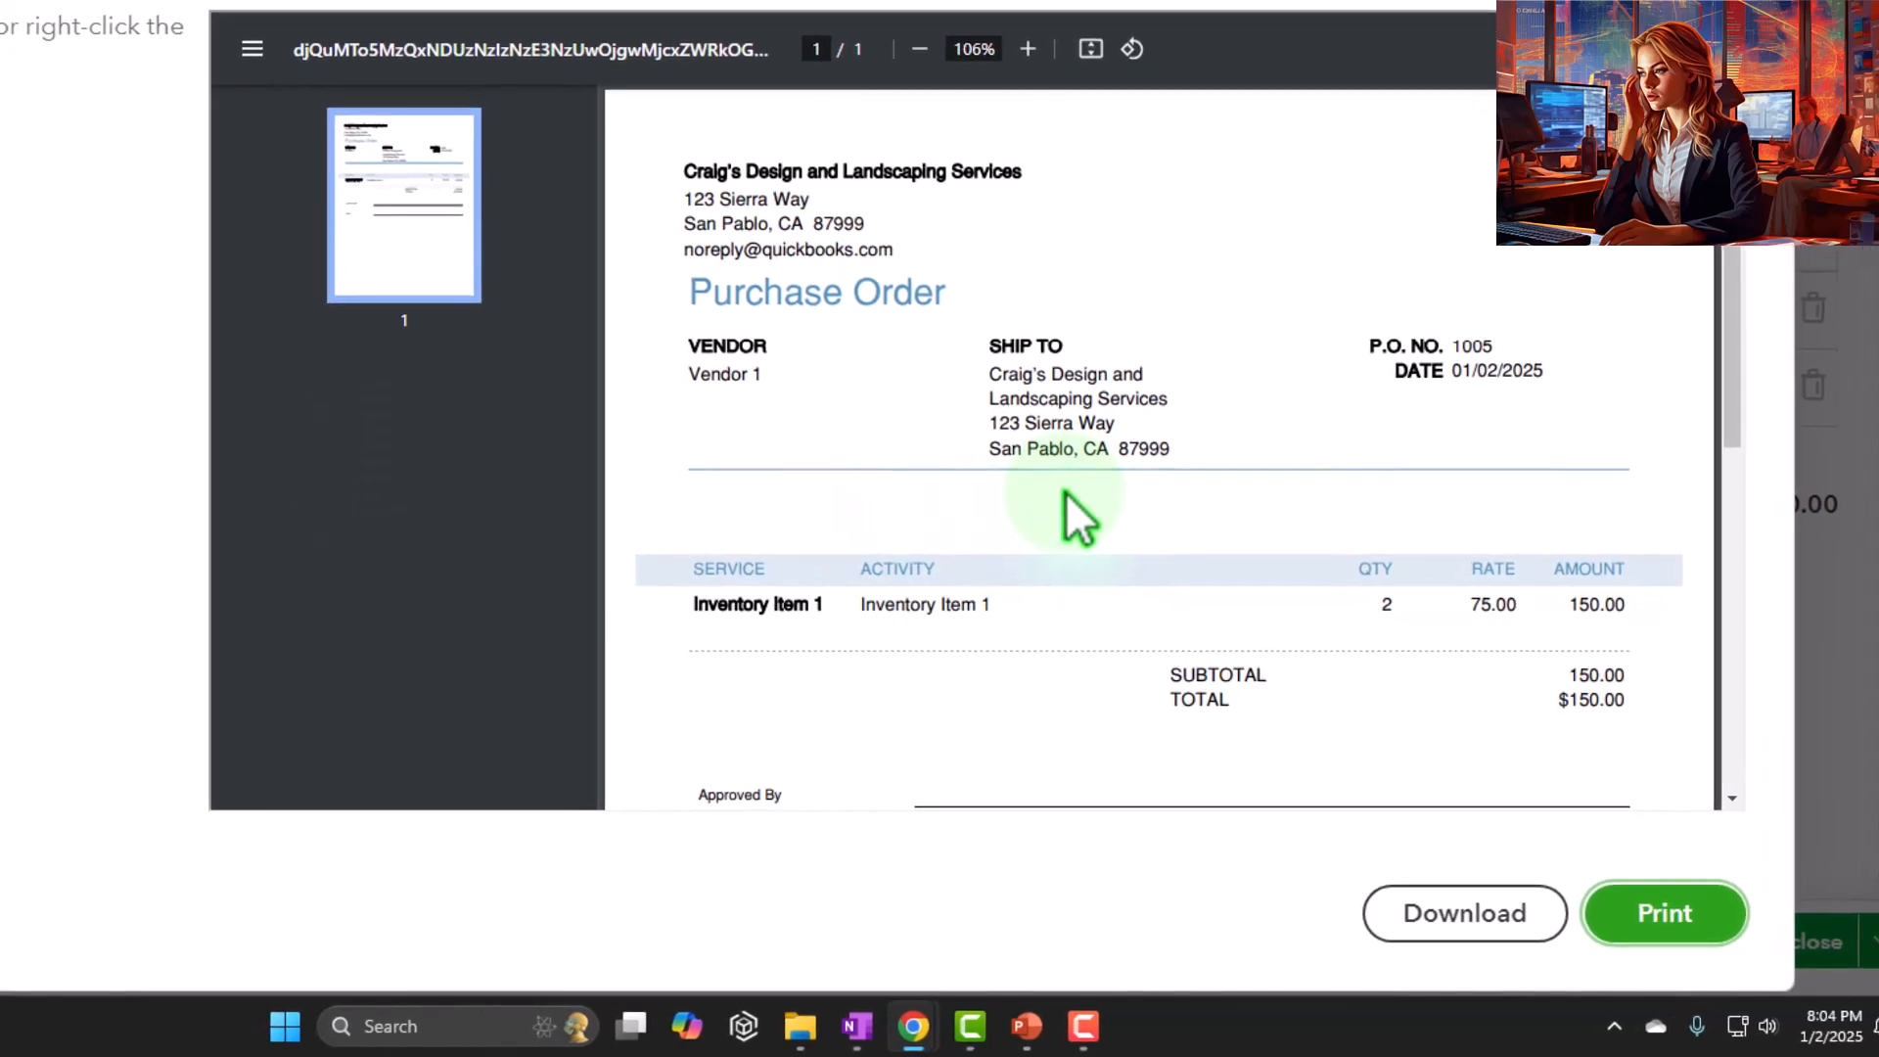
Review the item line, approval and date lines in the purchase order's print preview, then close the preview
scroll(1066, 490, down, 5)
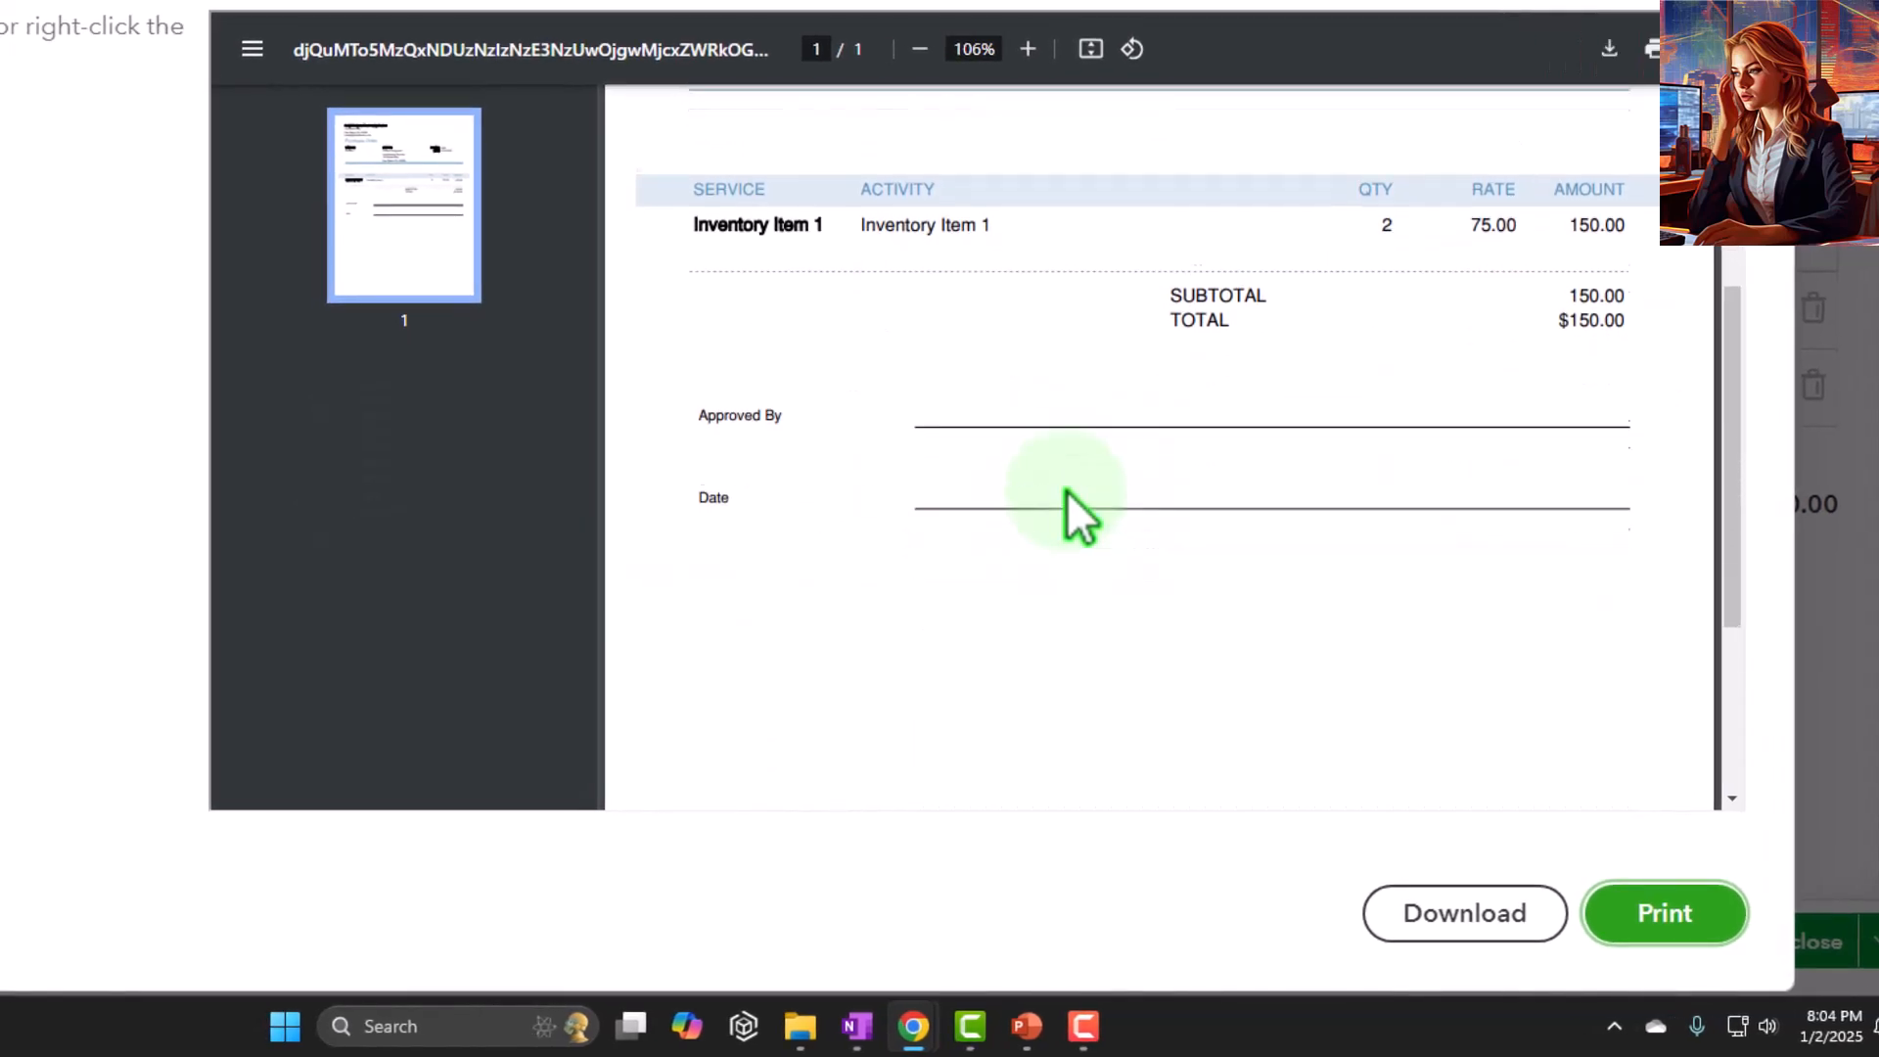
scroll(1067, 490, down, 2)
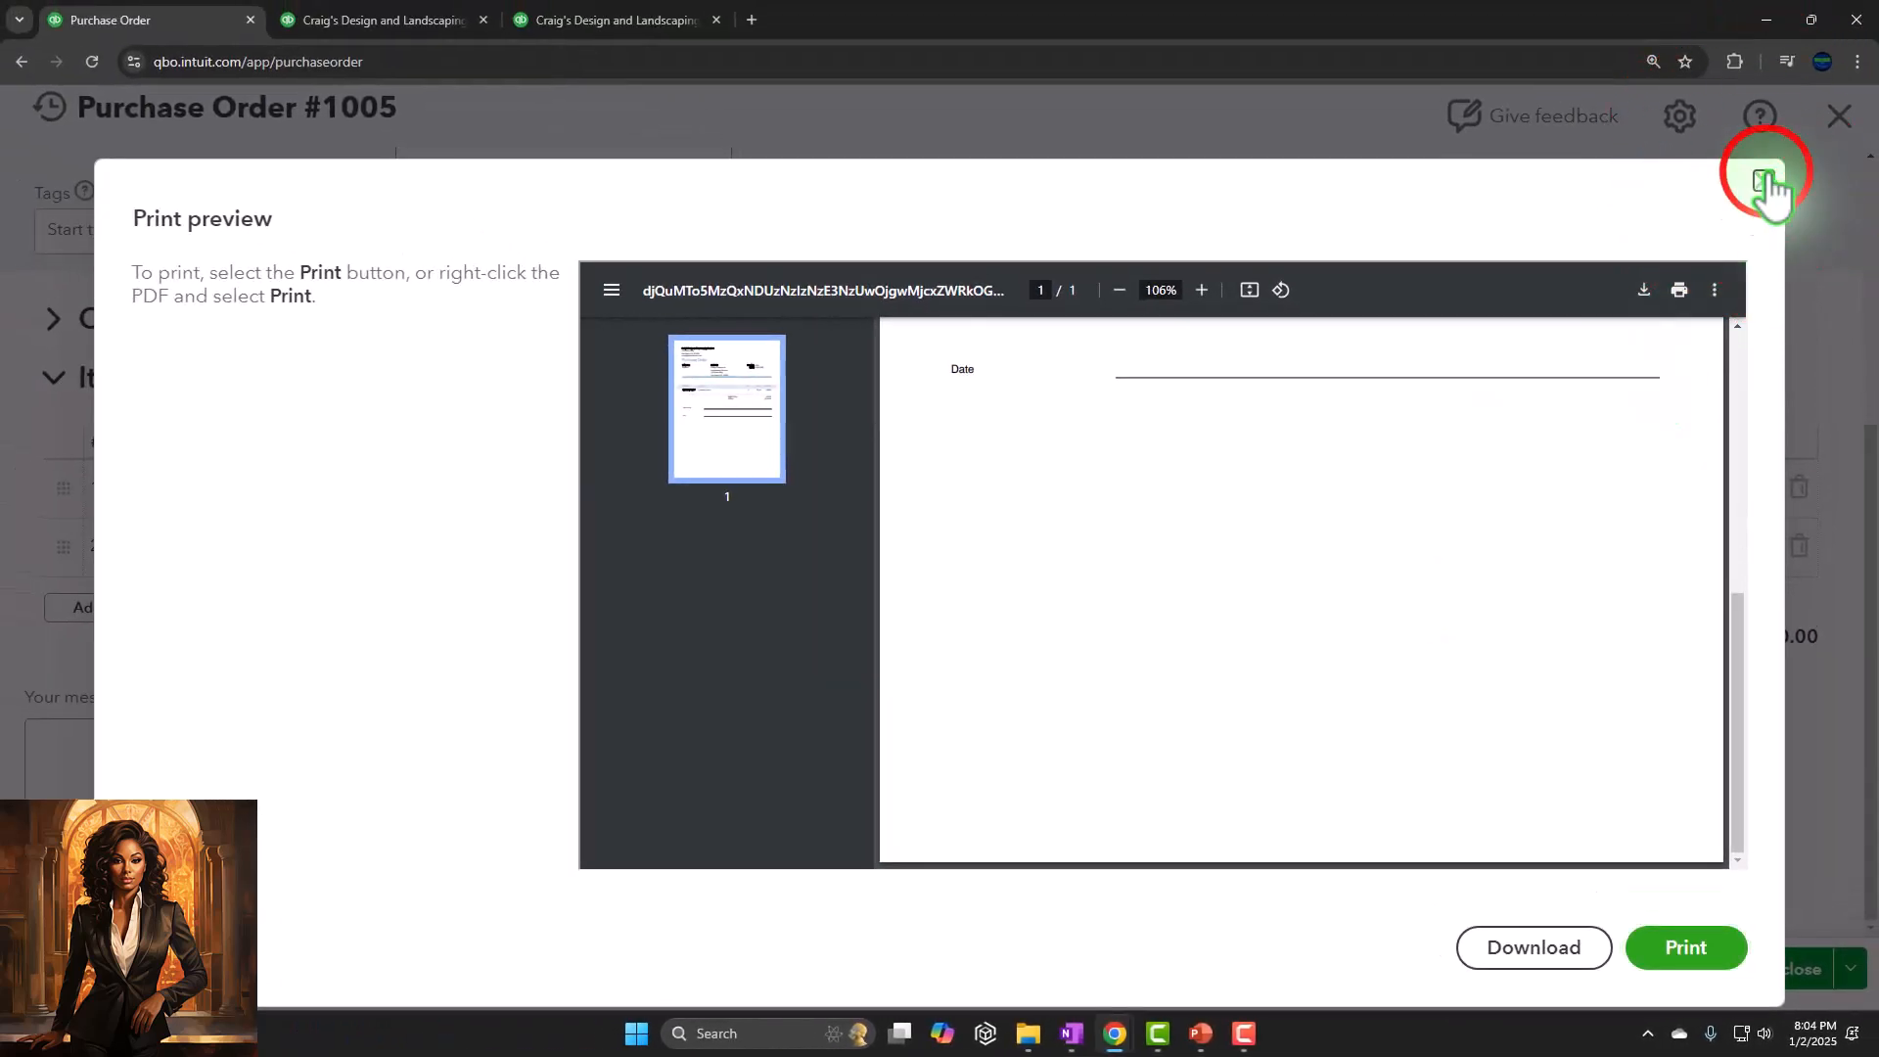
click(1766, 182)
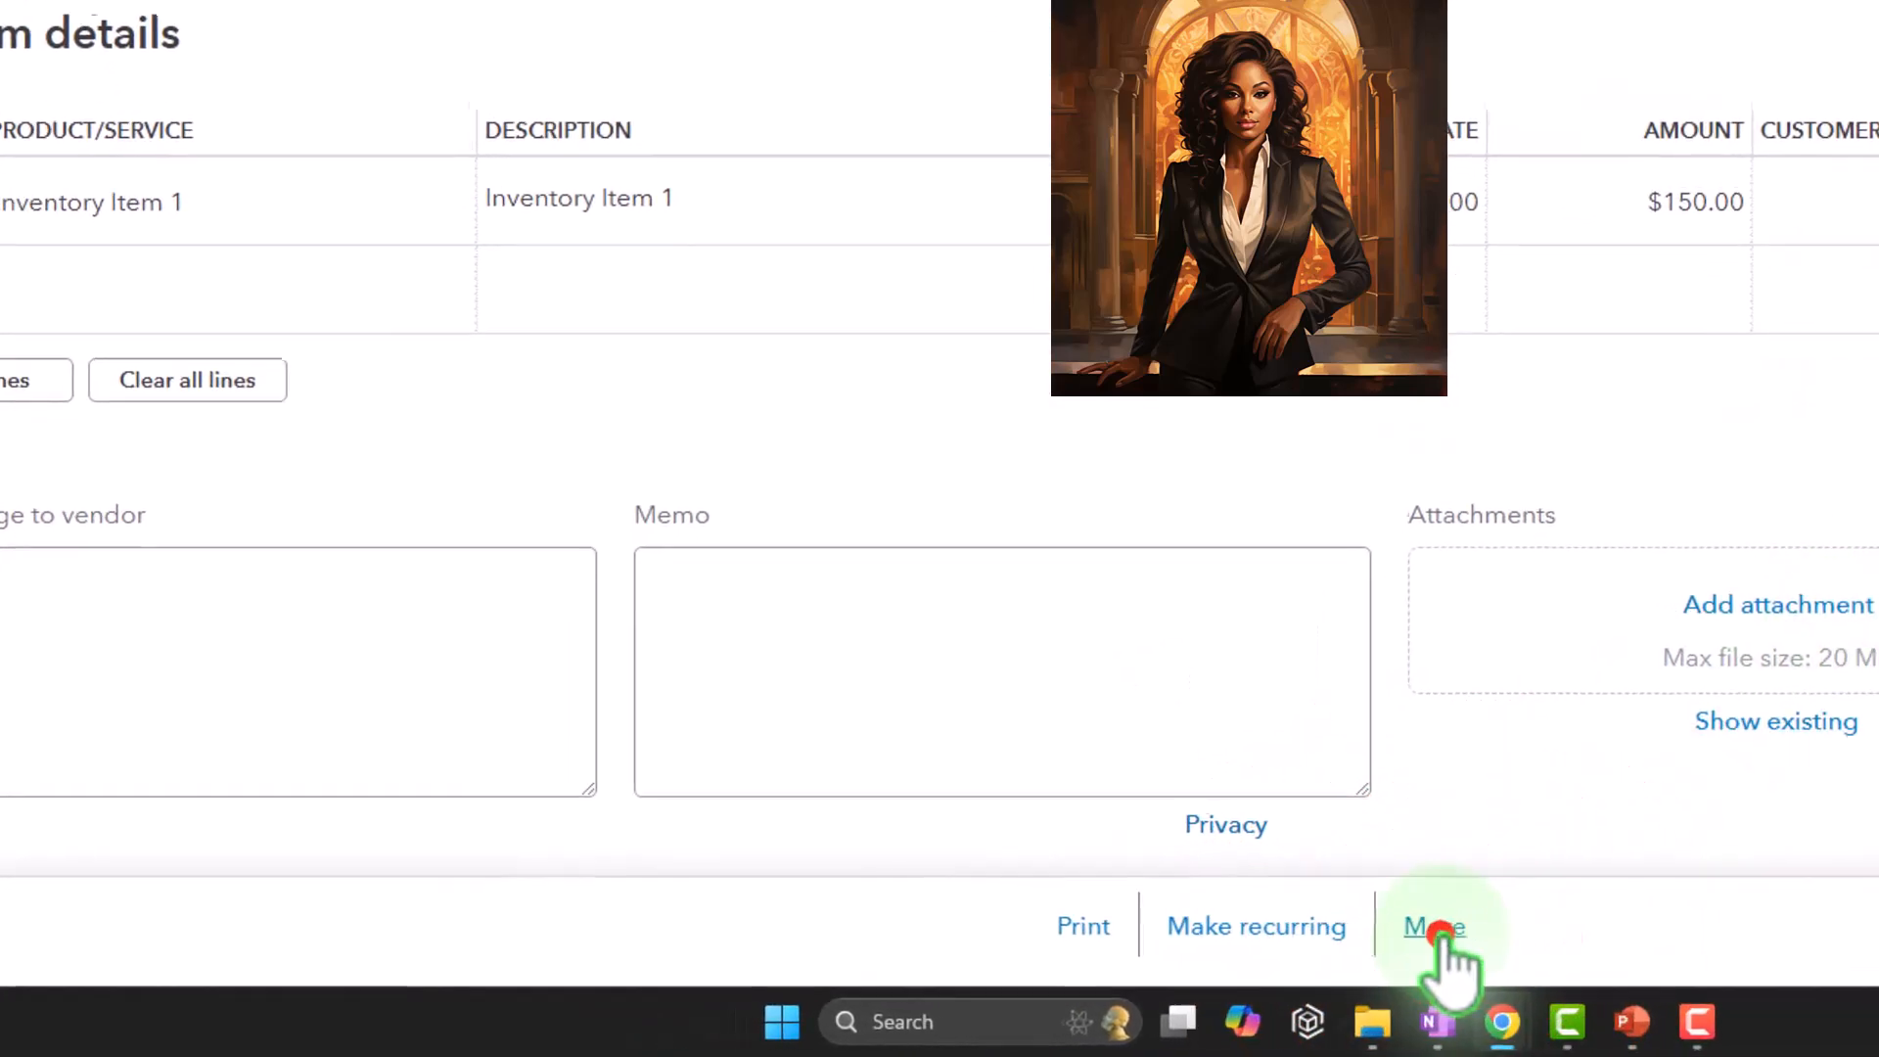
Check the purchase order's additional actions and save options, then save and close it
click(1448, 940)
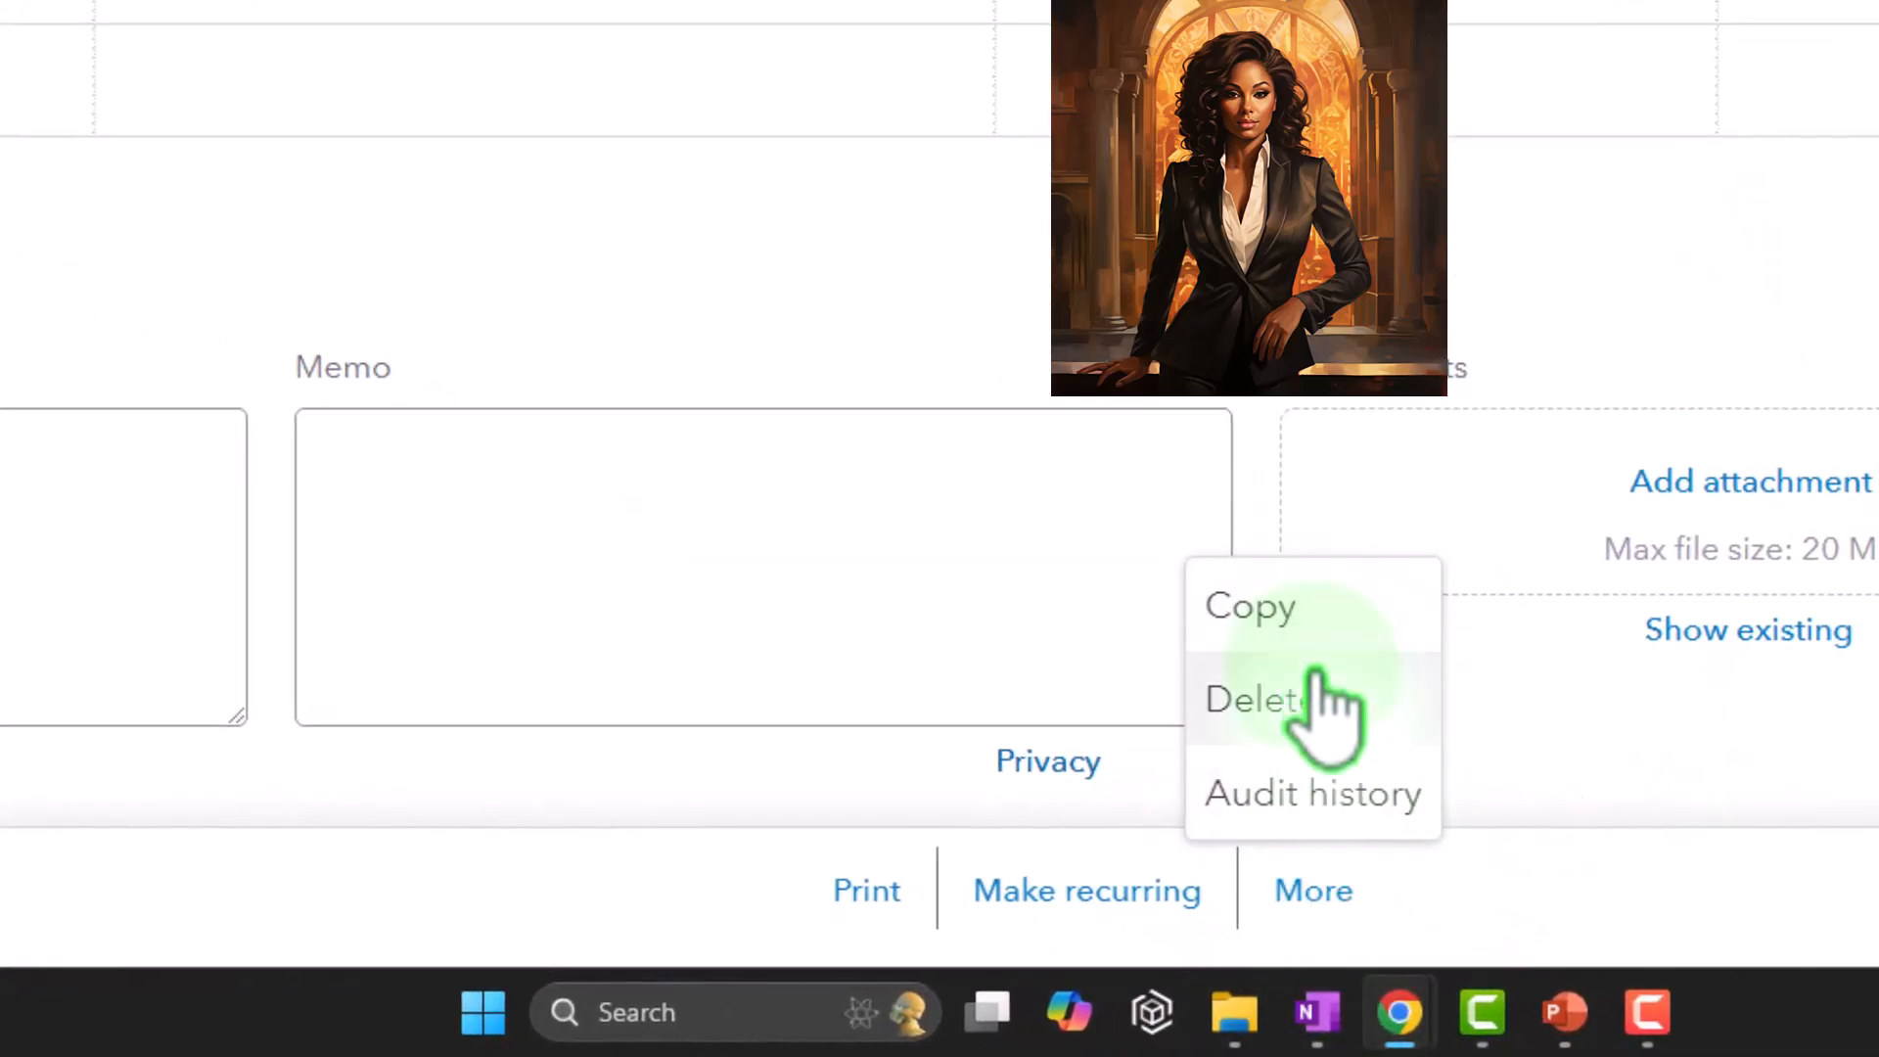
click(1617, 869)
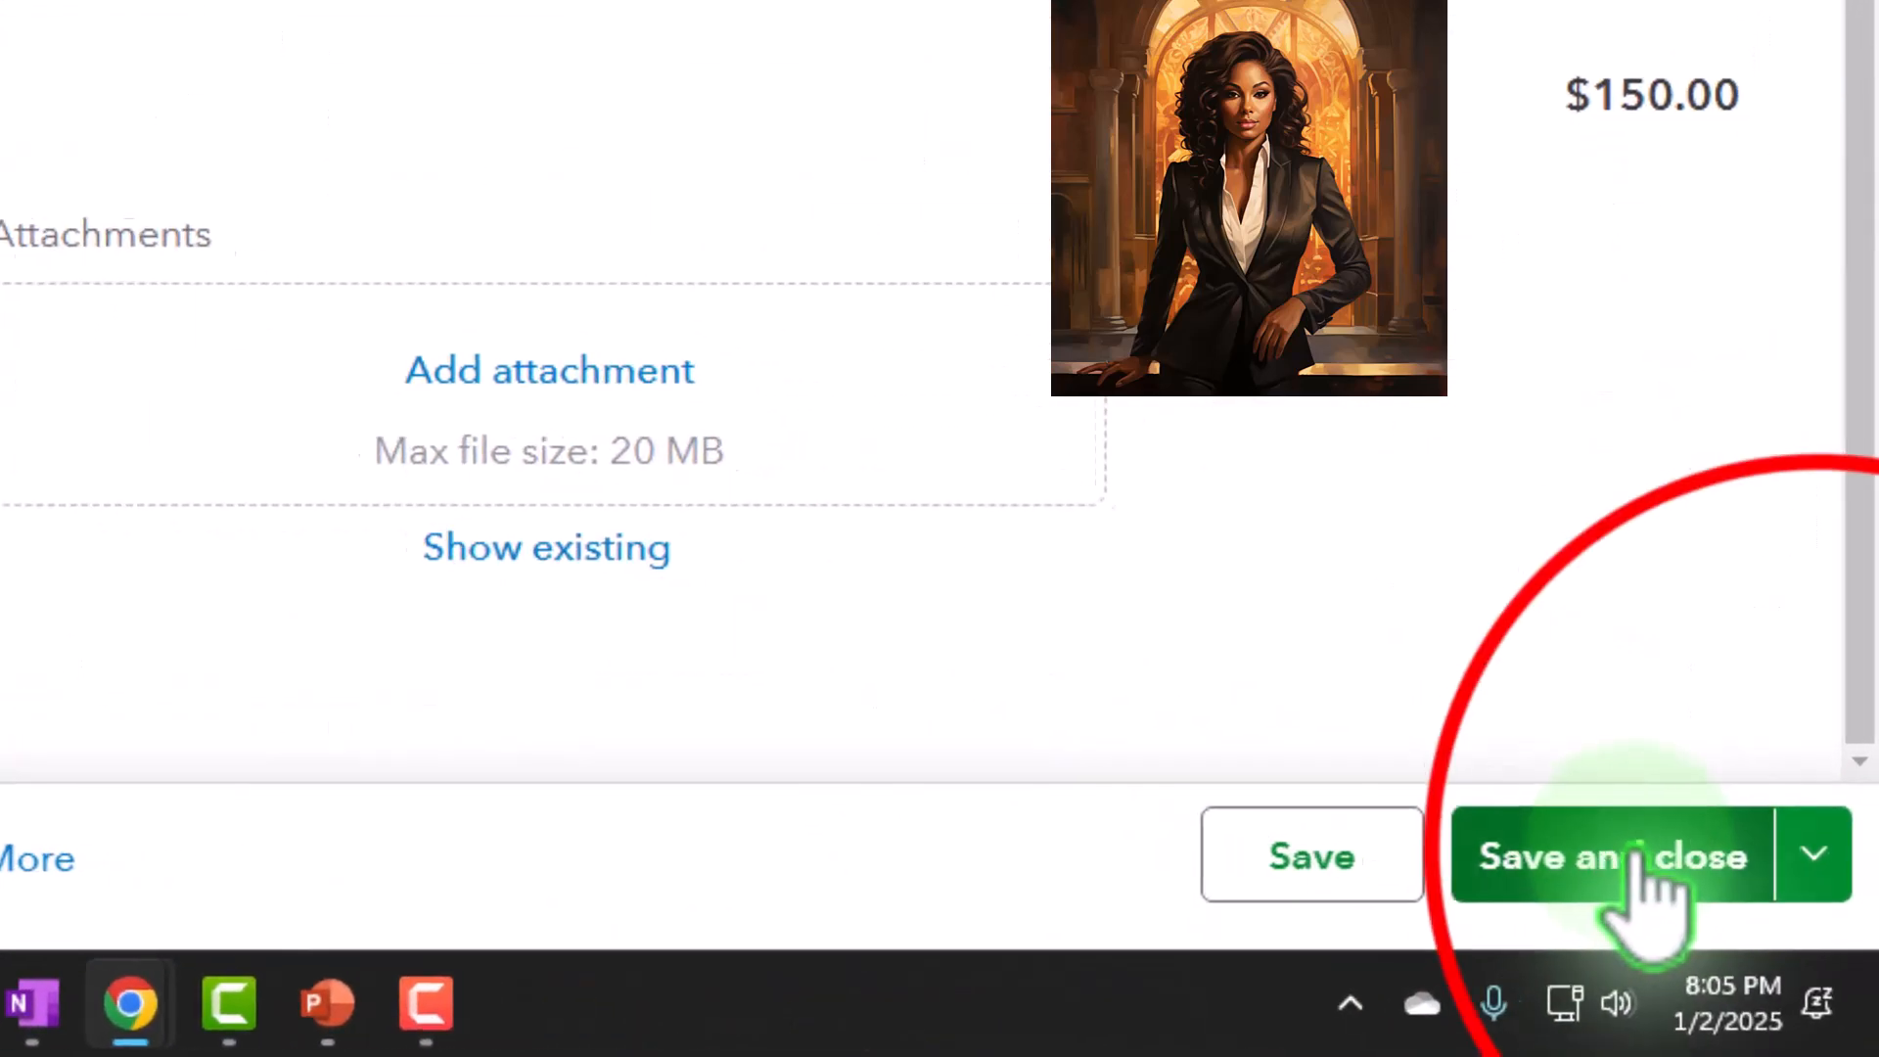
click(1809, 849)
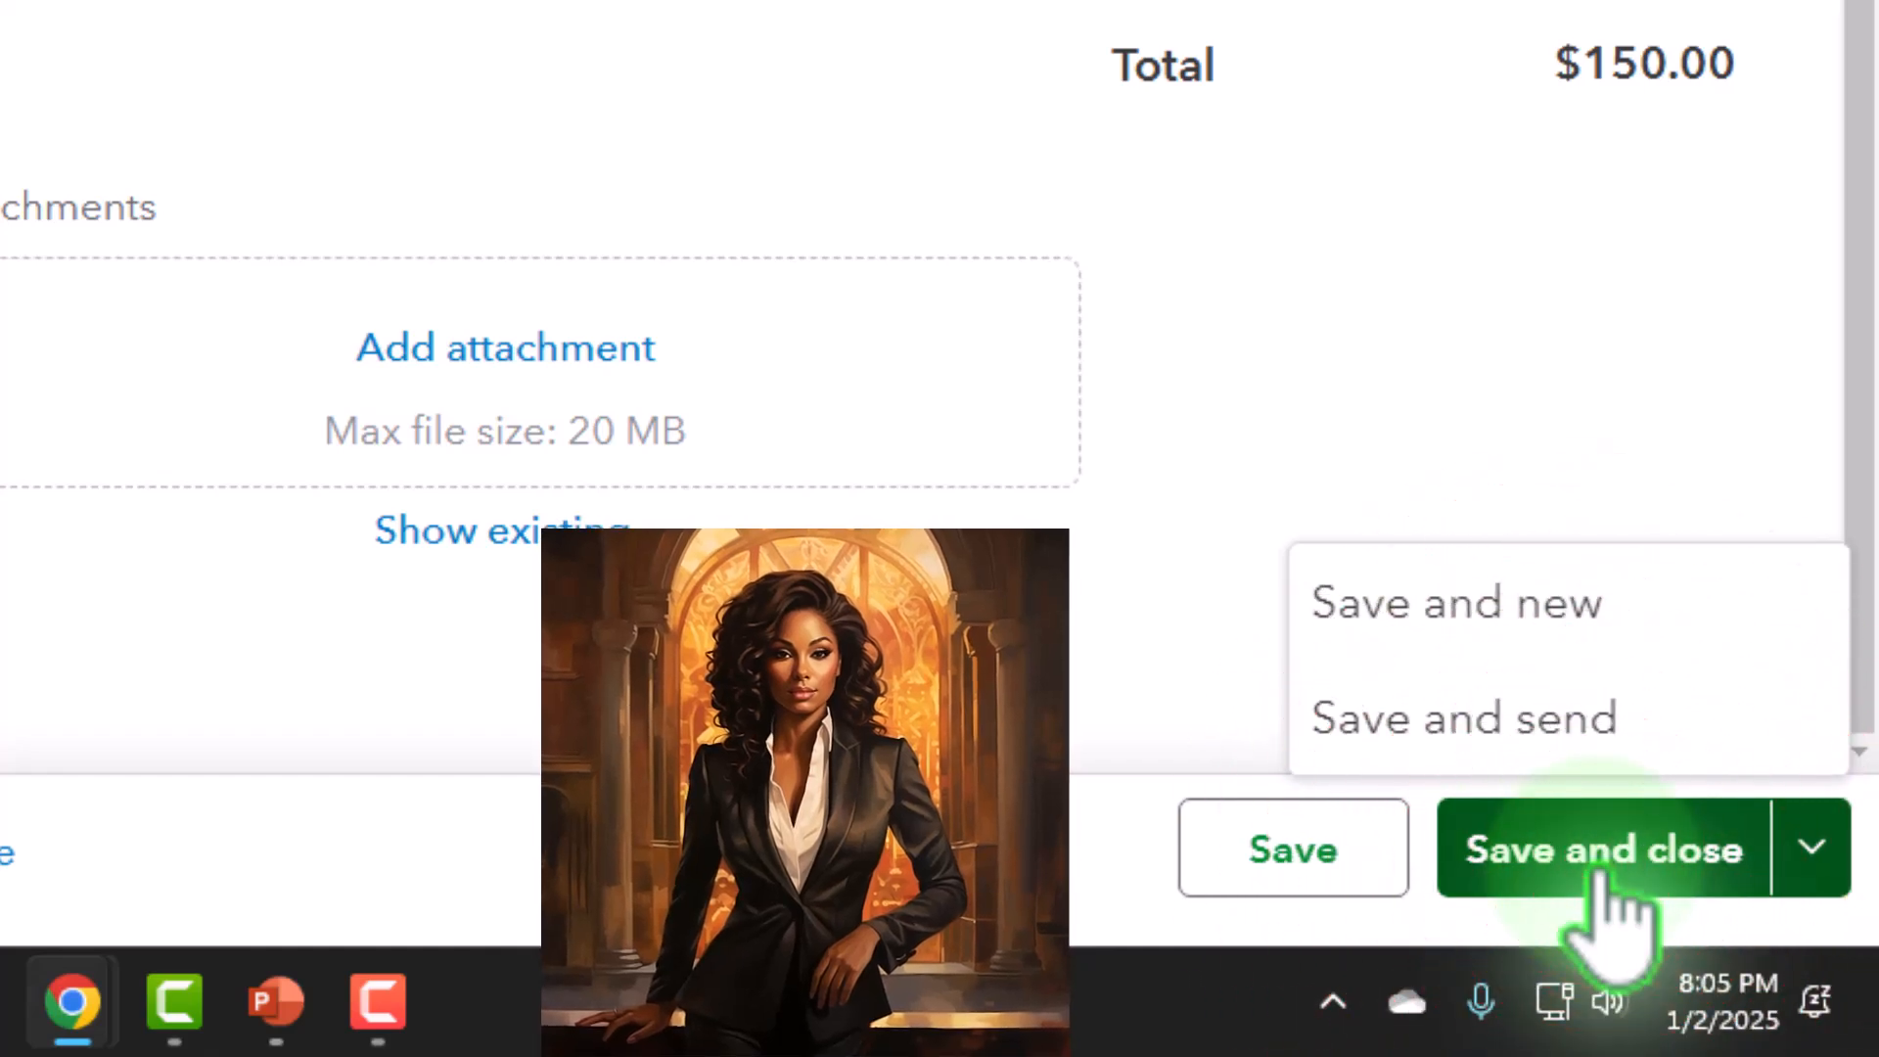
click(1602, 881)
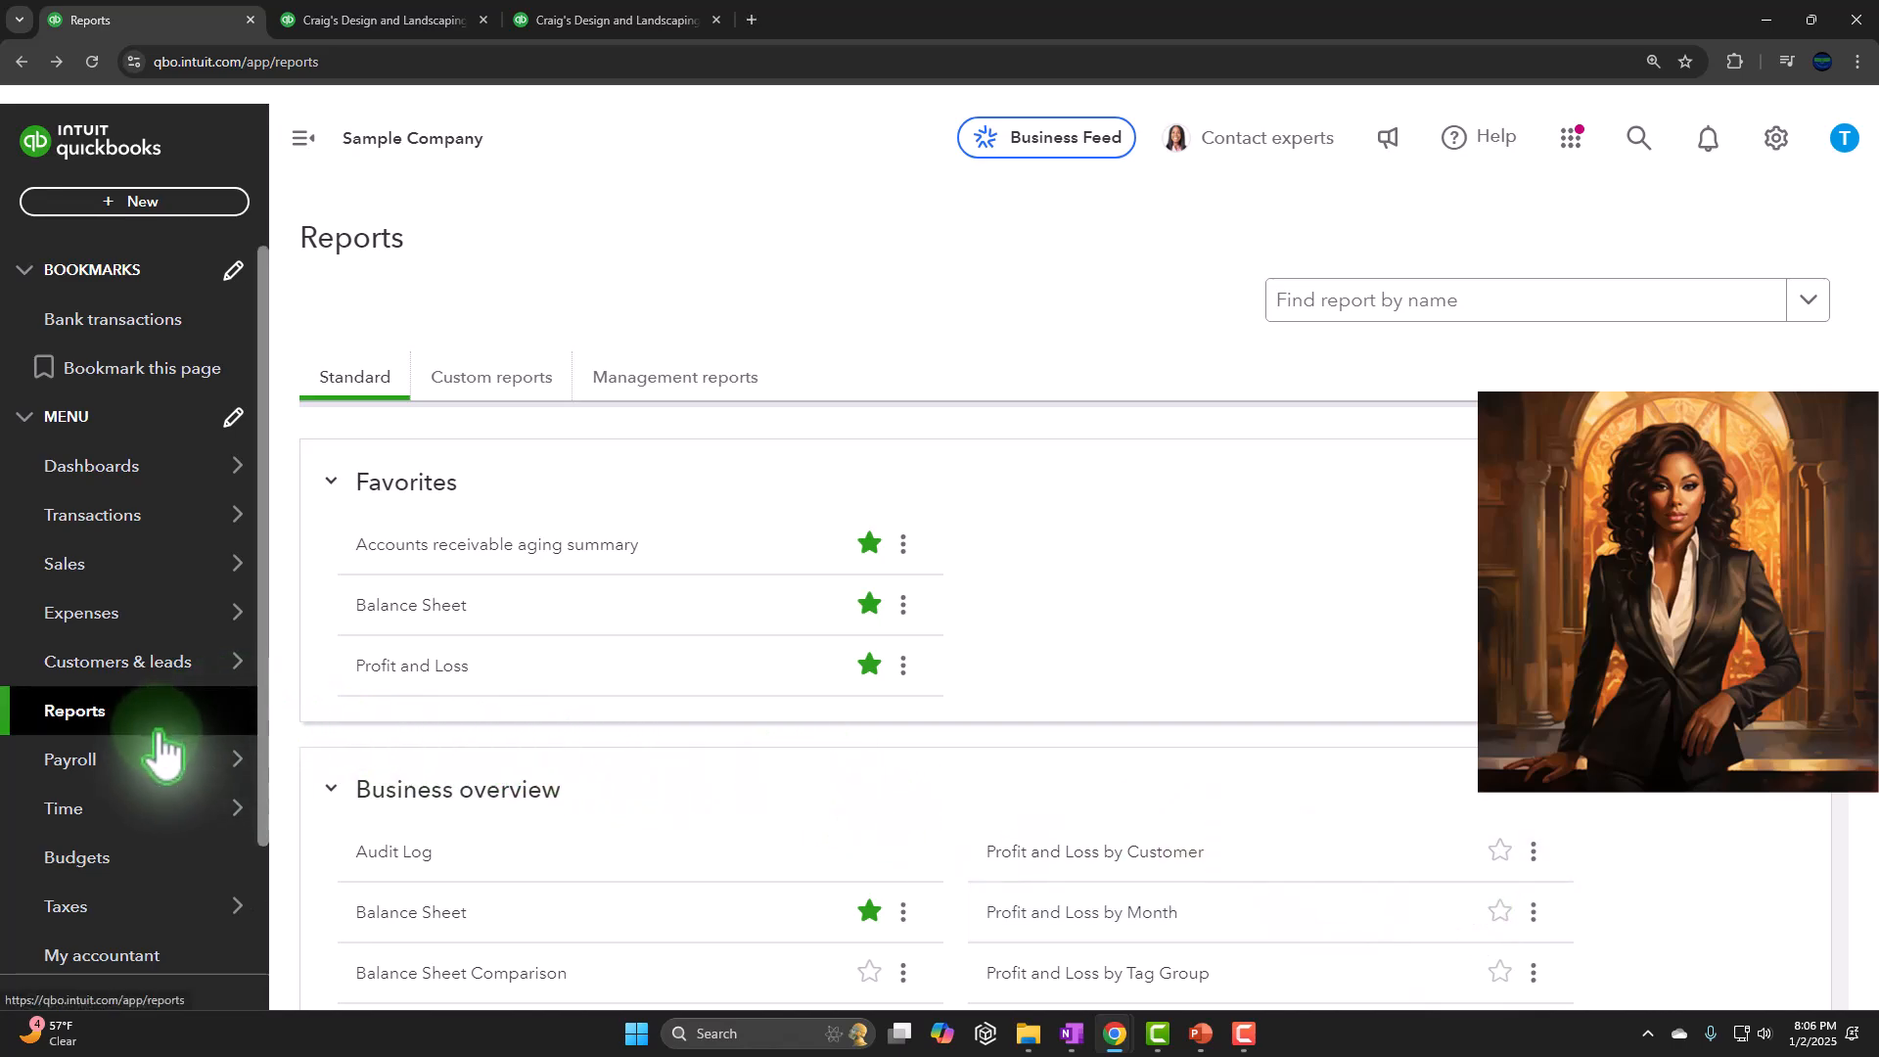
Open the expense transactions list and restrict it to the Purchase order type
click(112, 622)
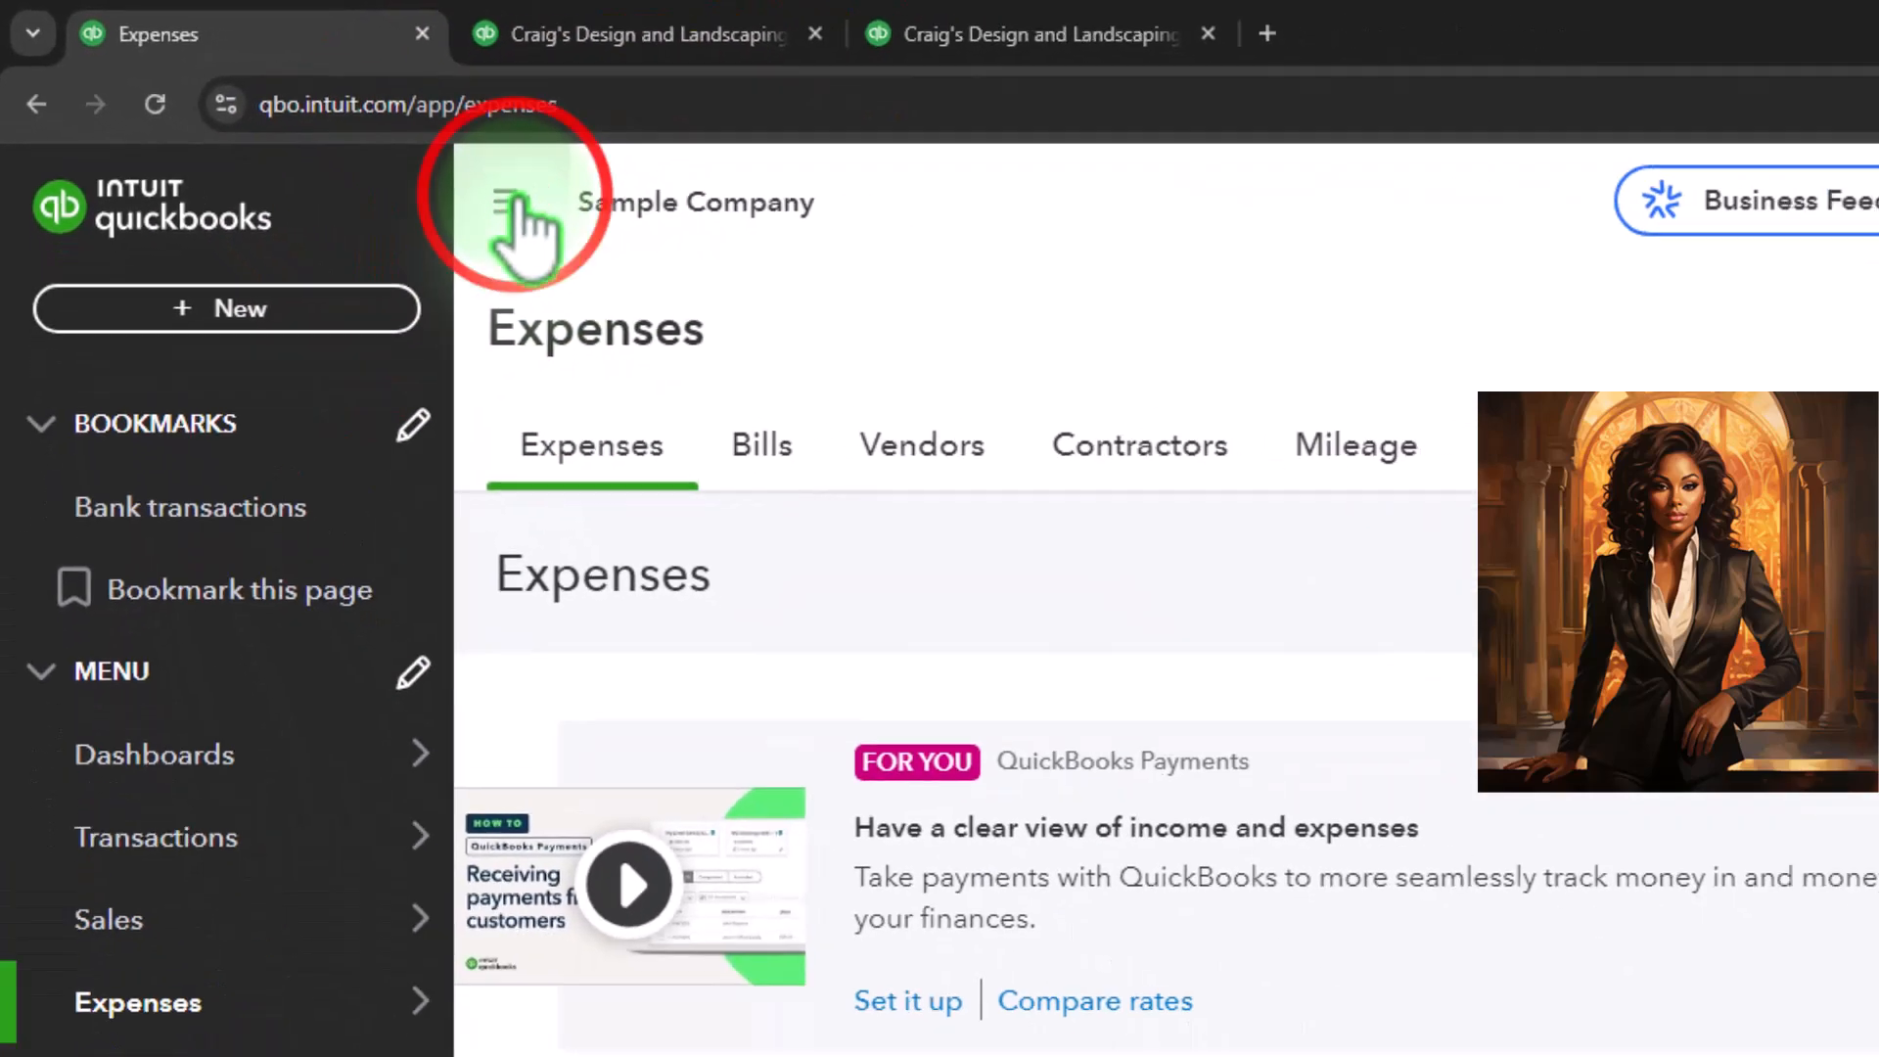
click(509, 203)
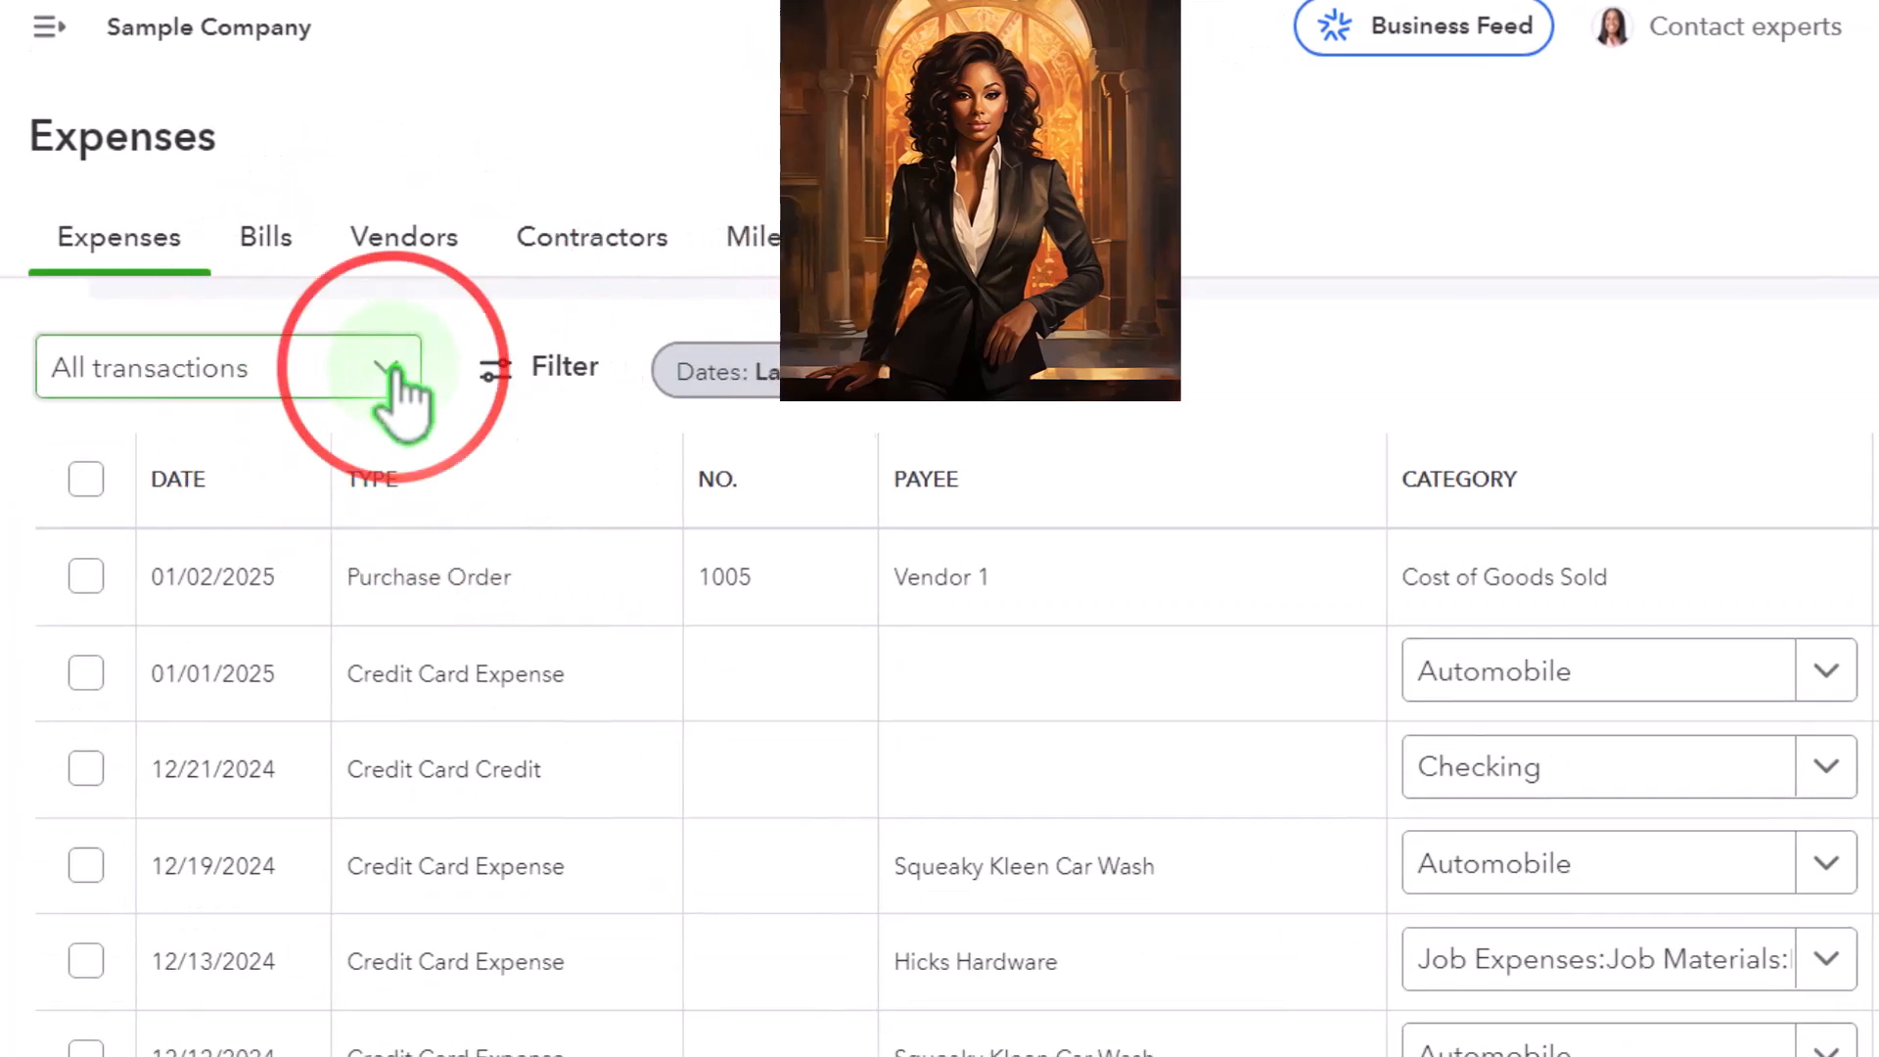
click(391, 370)
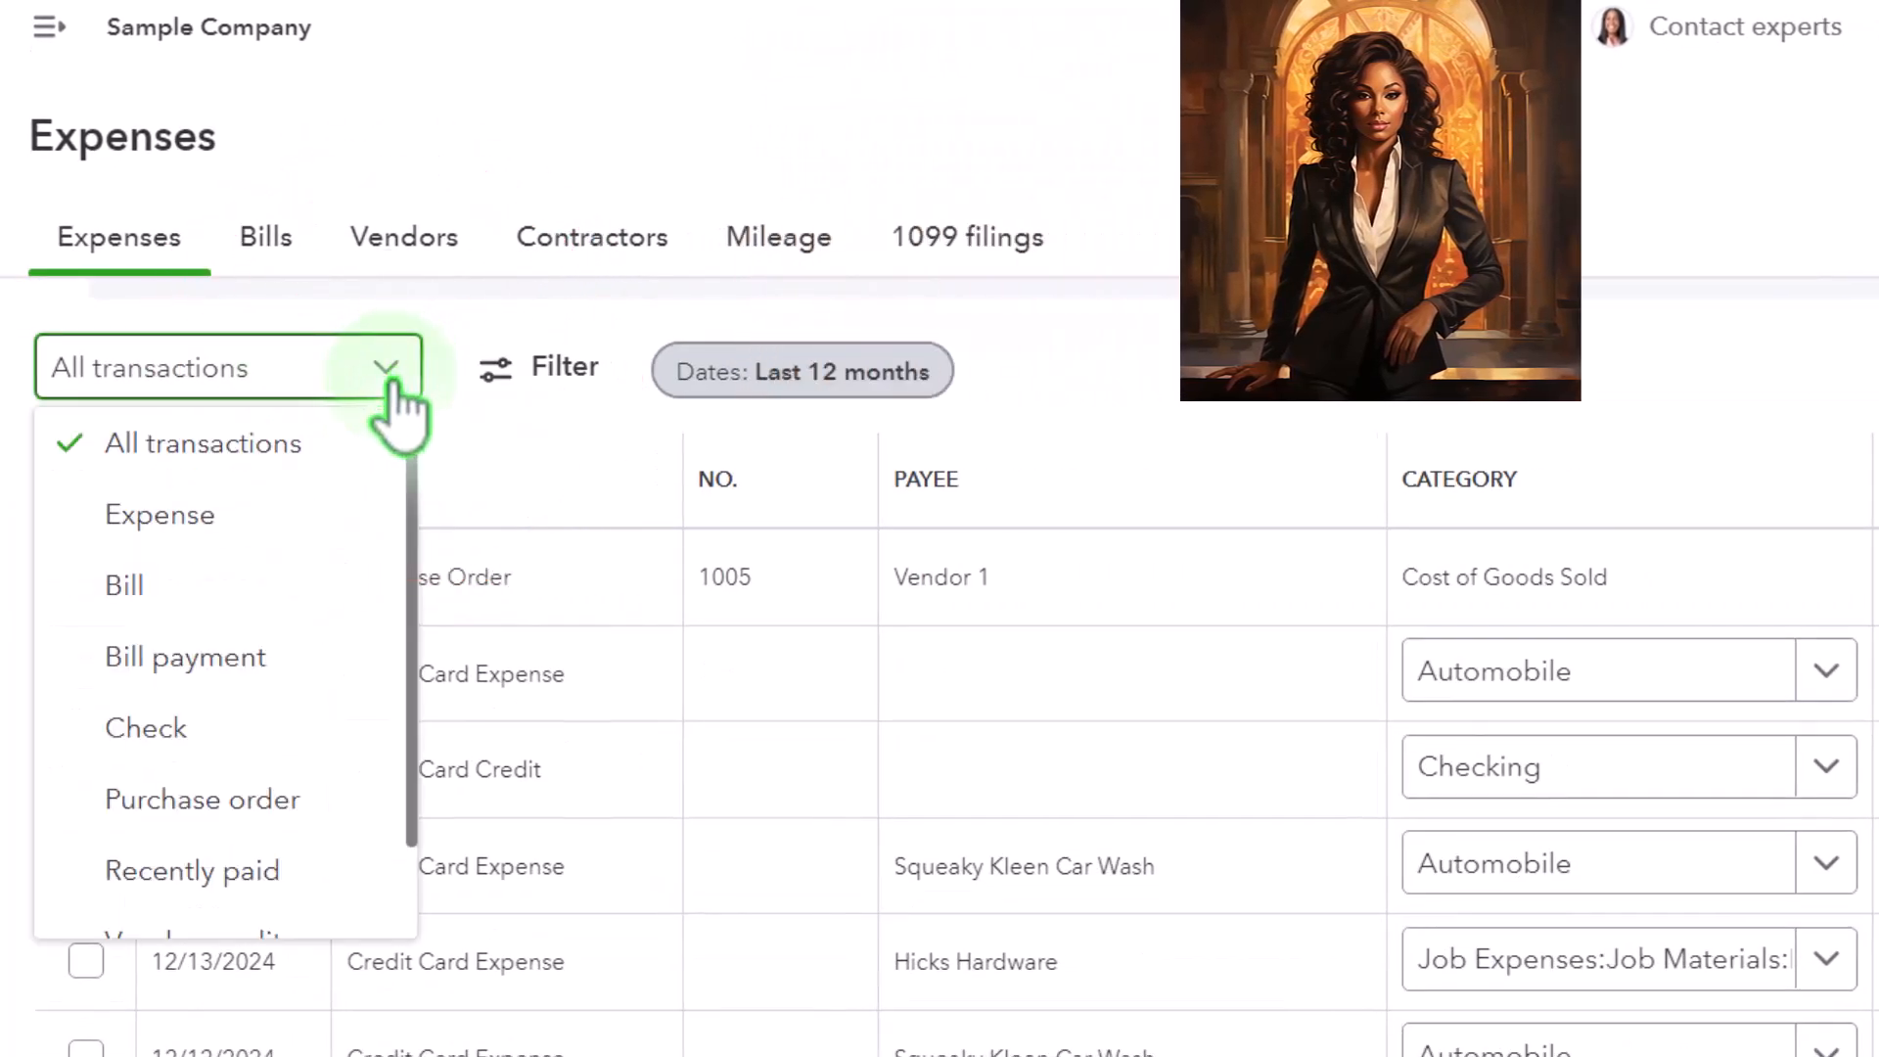
click(287, 810)
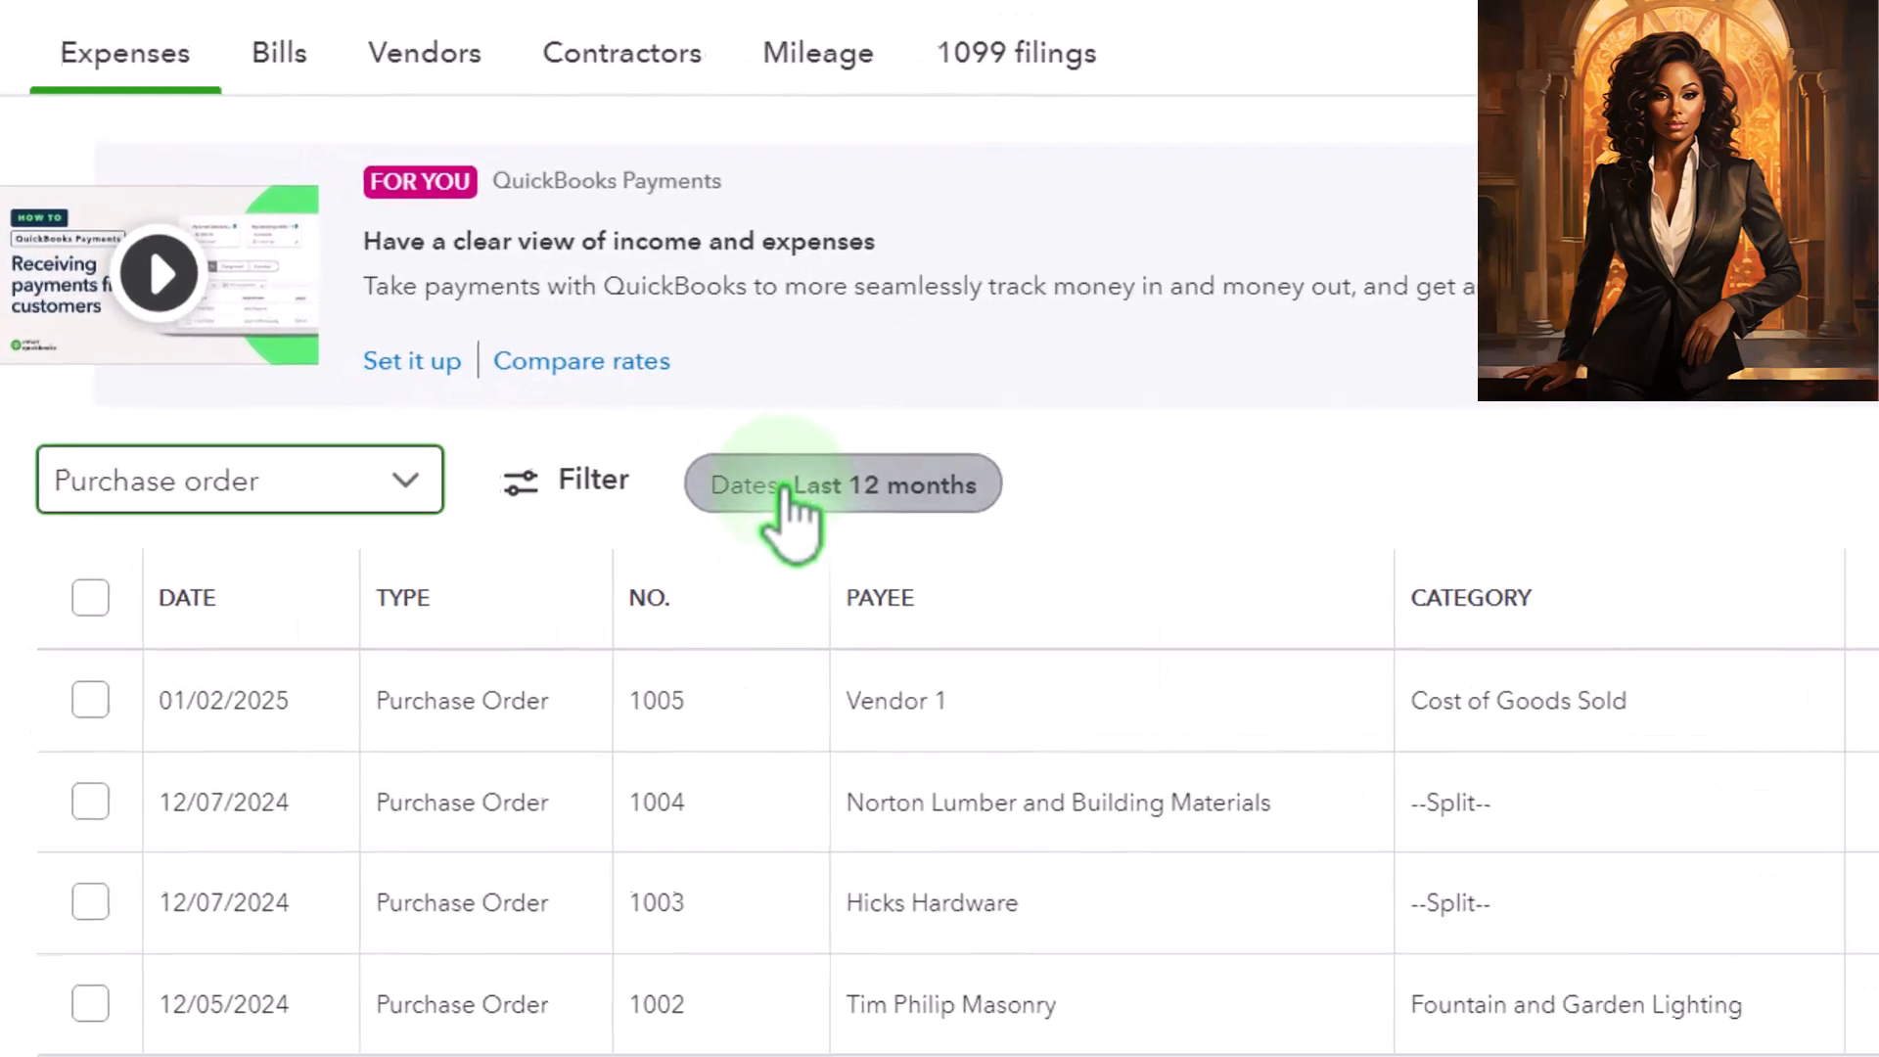
Filter the purchase order list by the status Open, keeping the date range Last 12 months
click(591, 487)
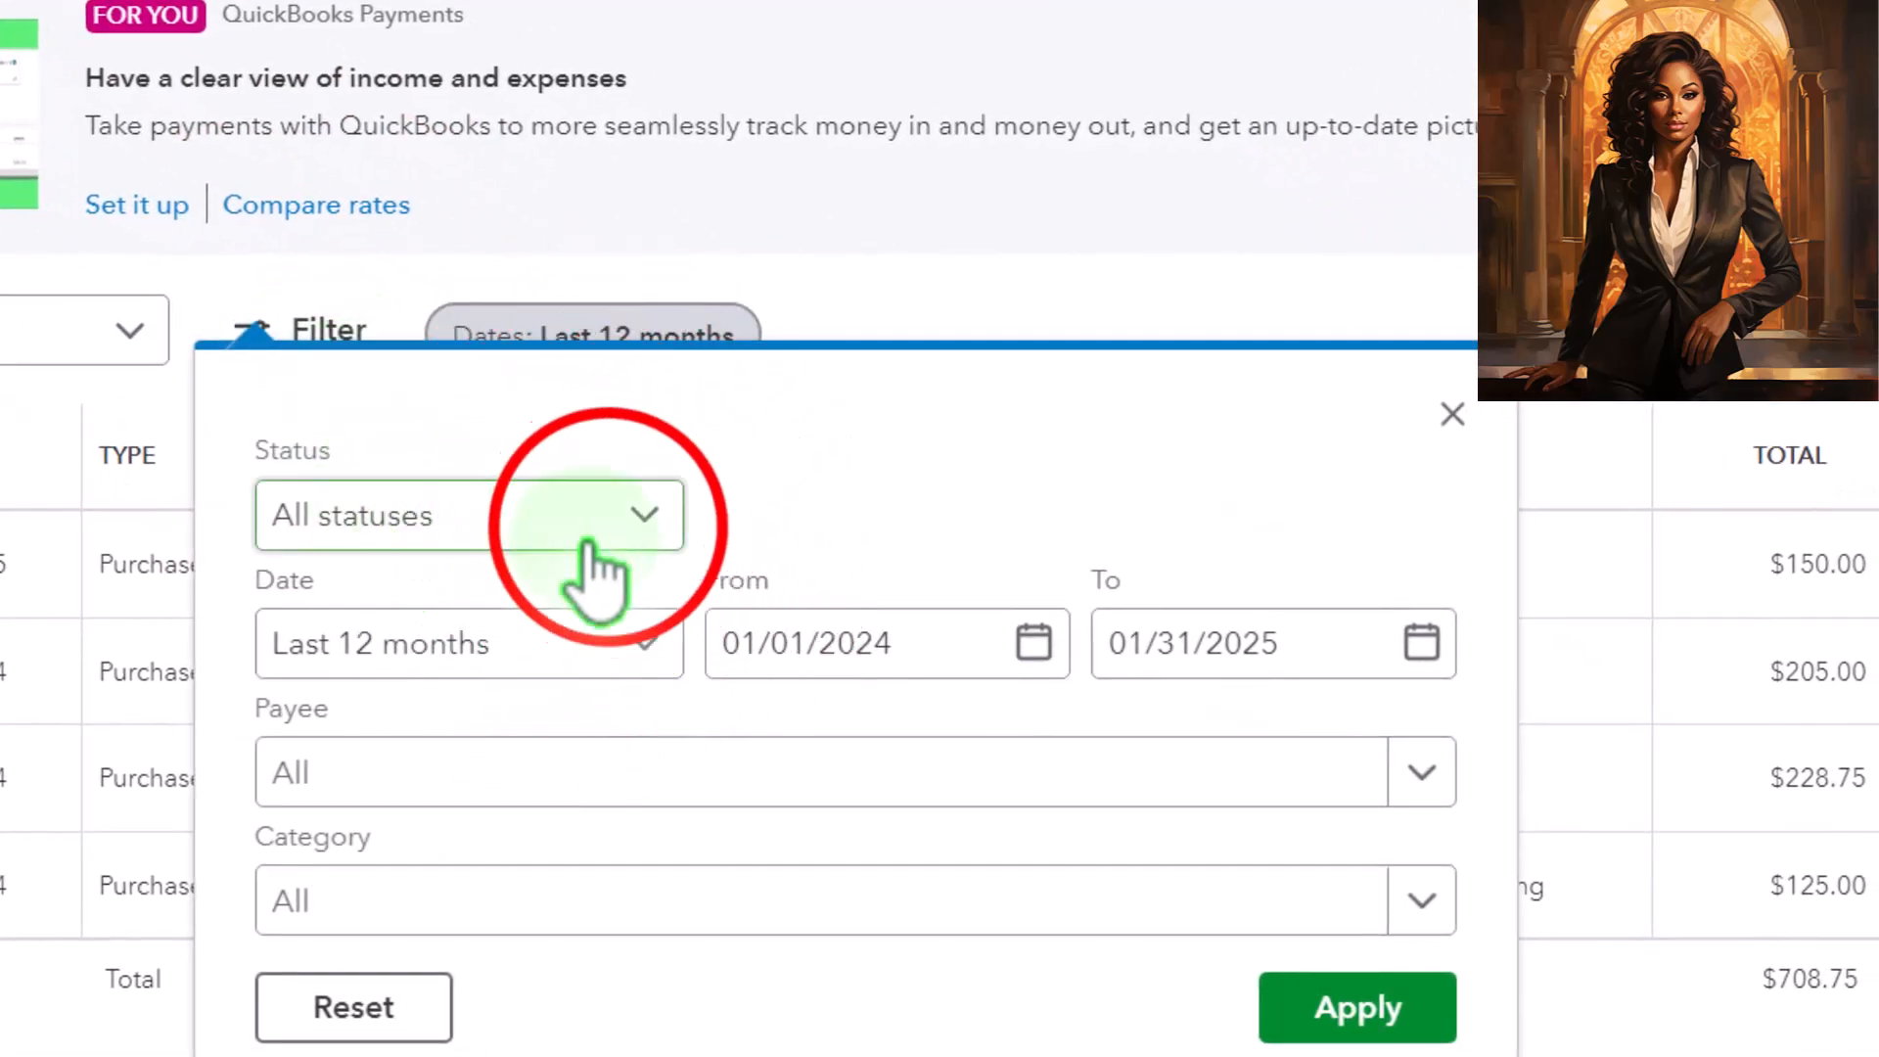
click(610, 533)
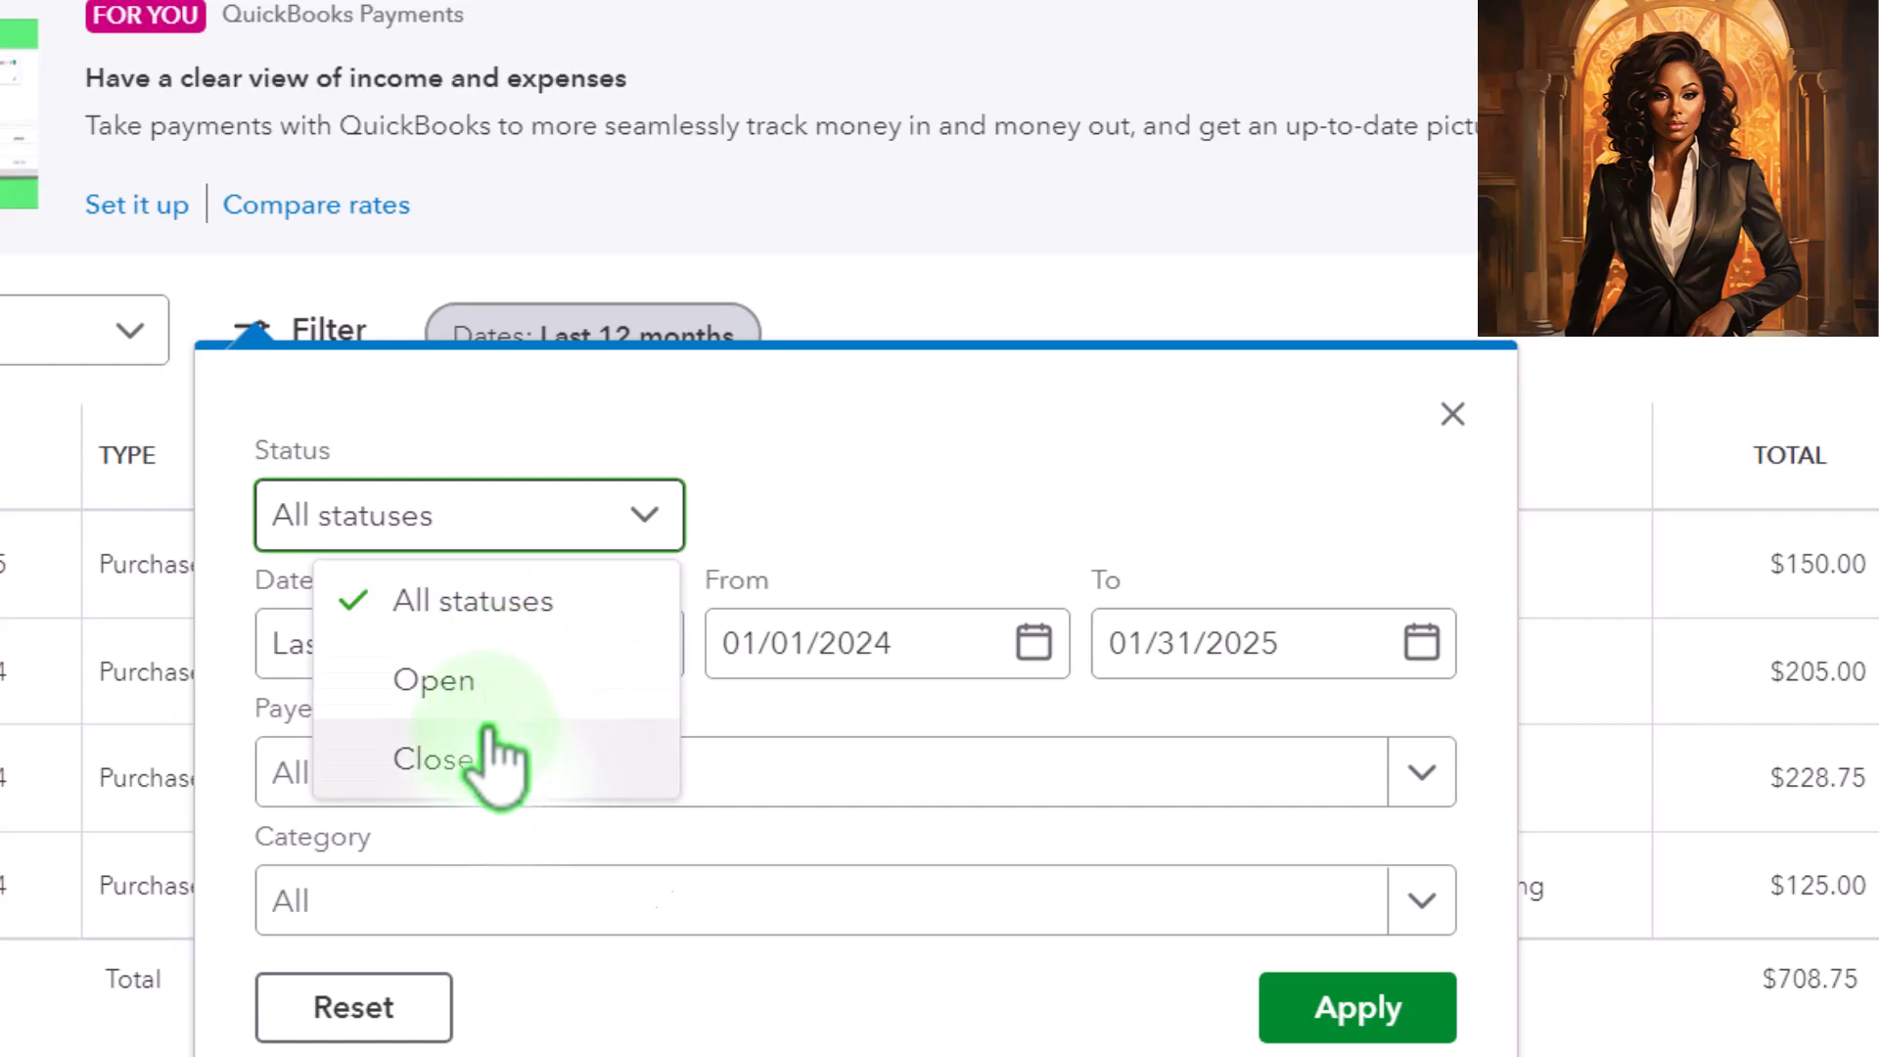
click(470, 704)
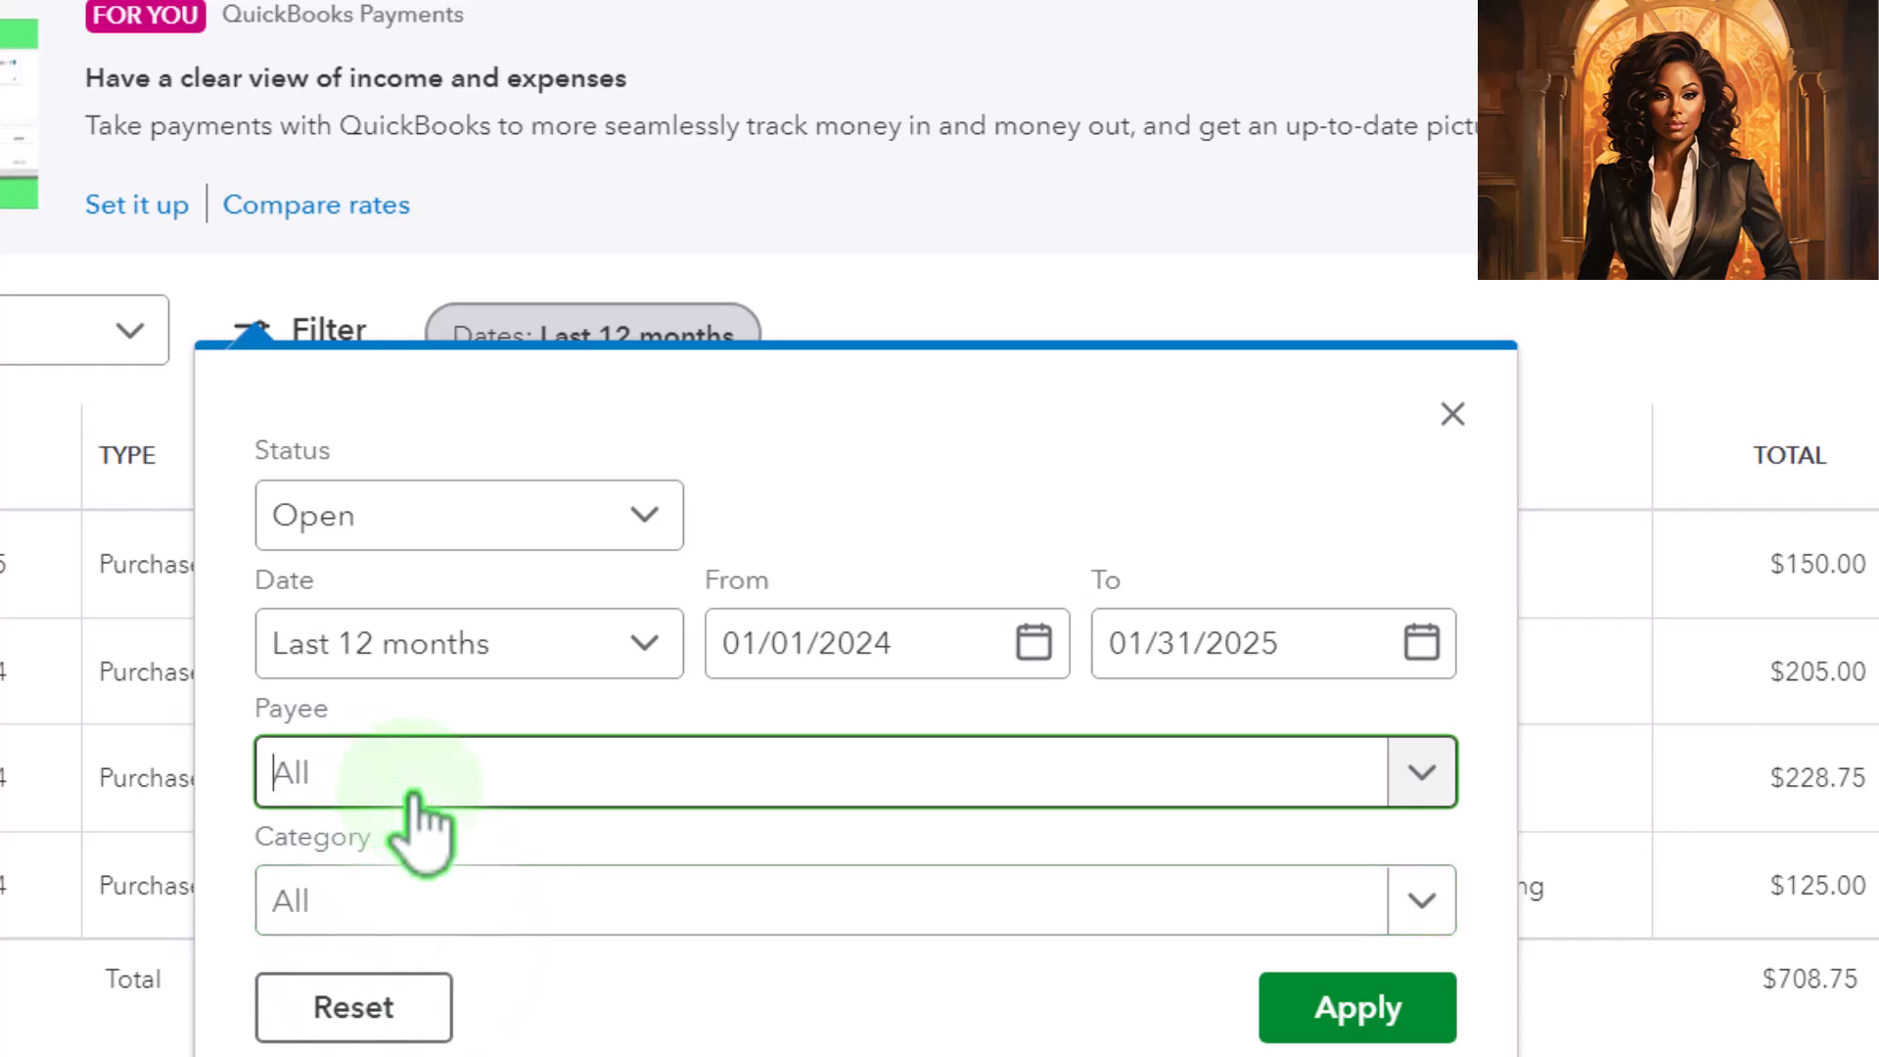
click(1358, 1007)
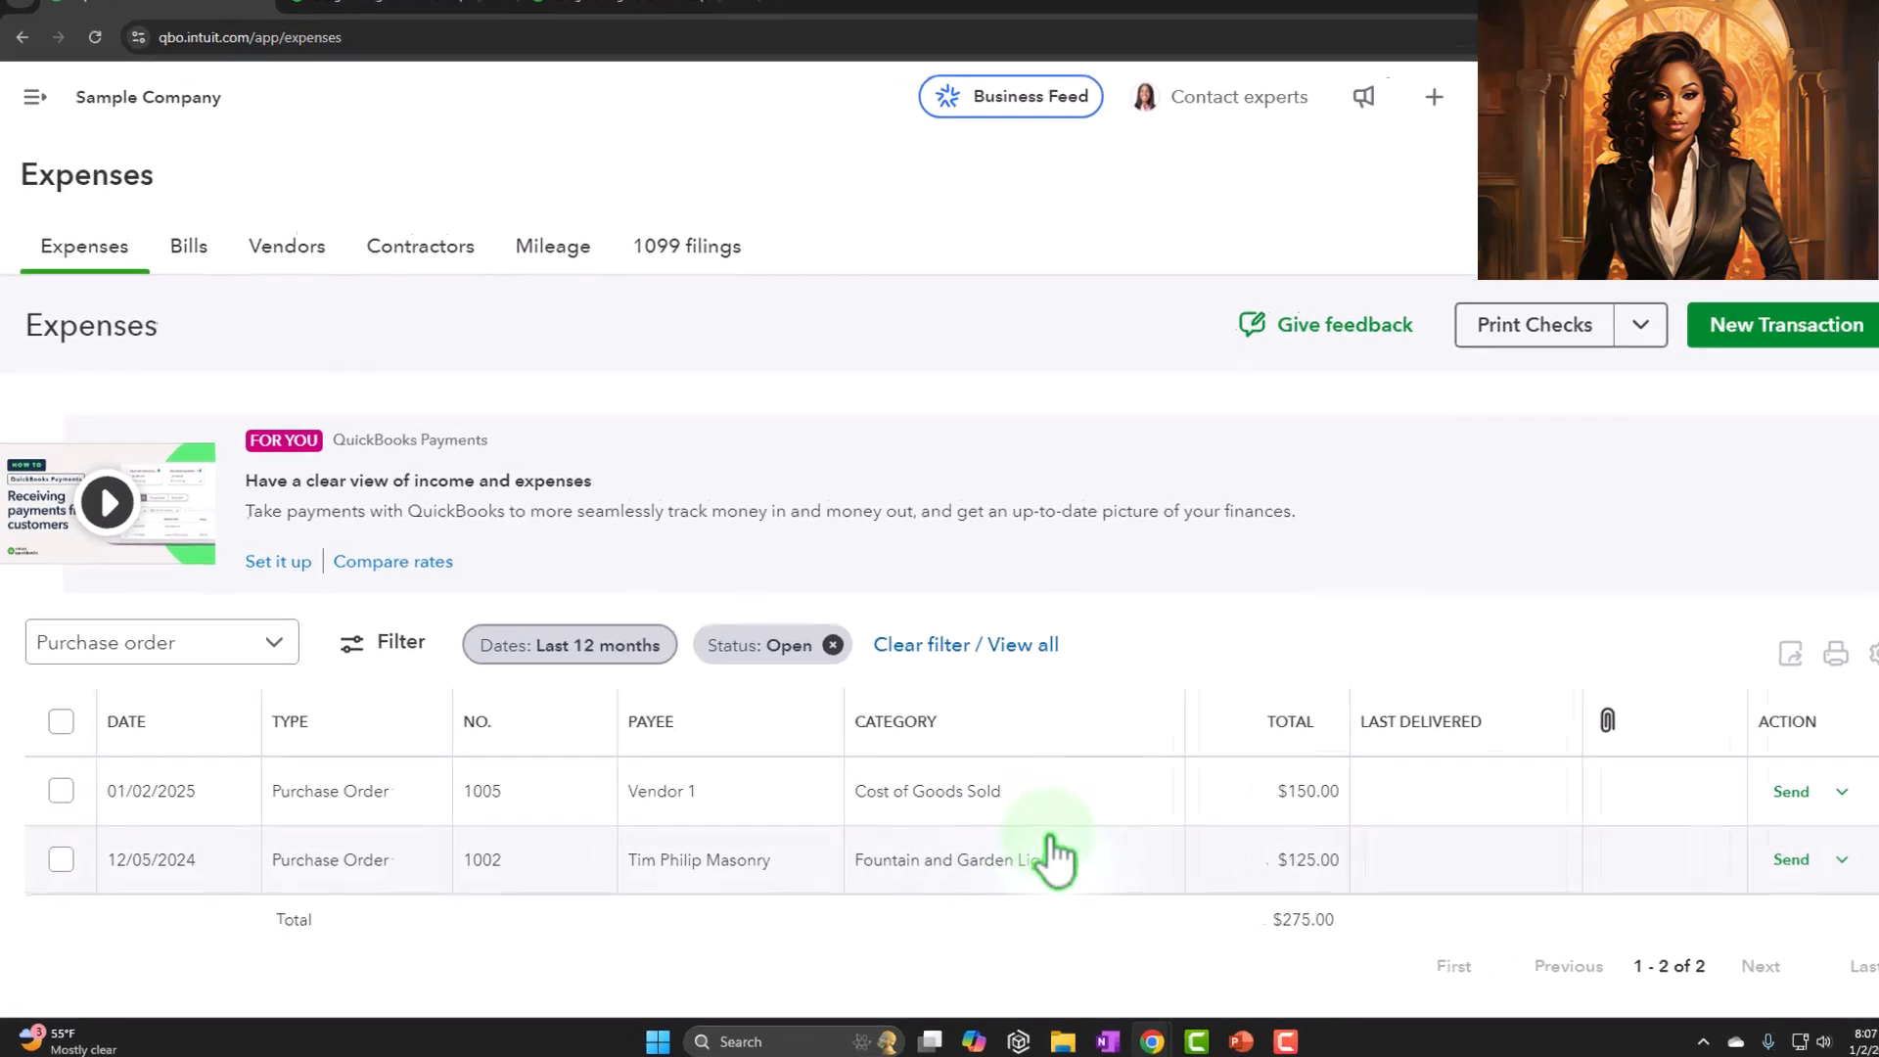
Change the purchase order list's status filter to Closed and apply it
click(516, 570)
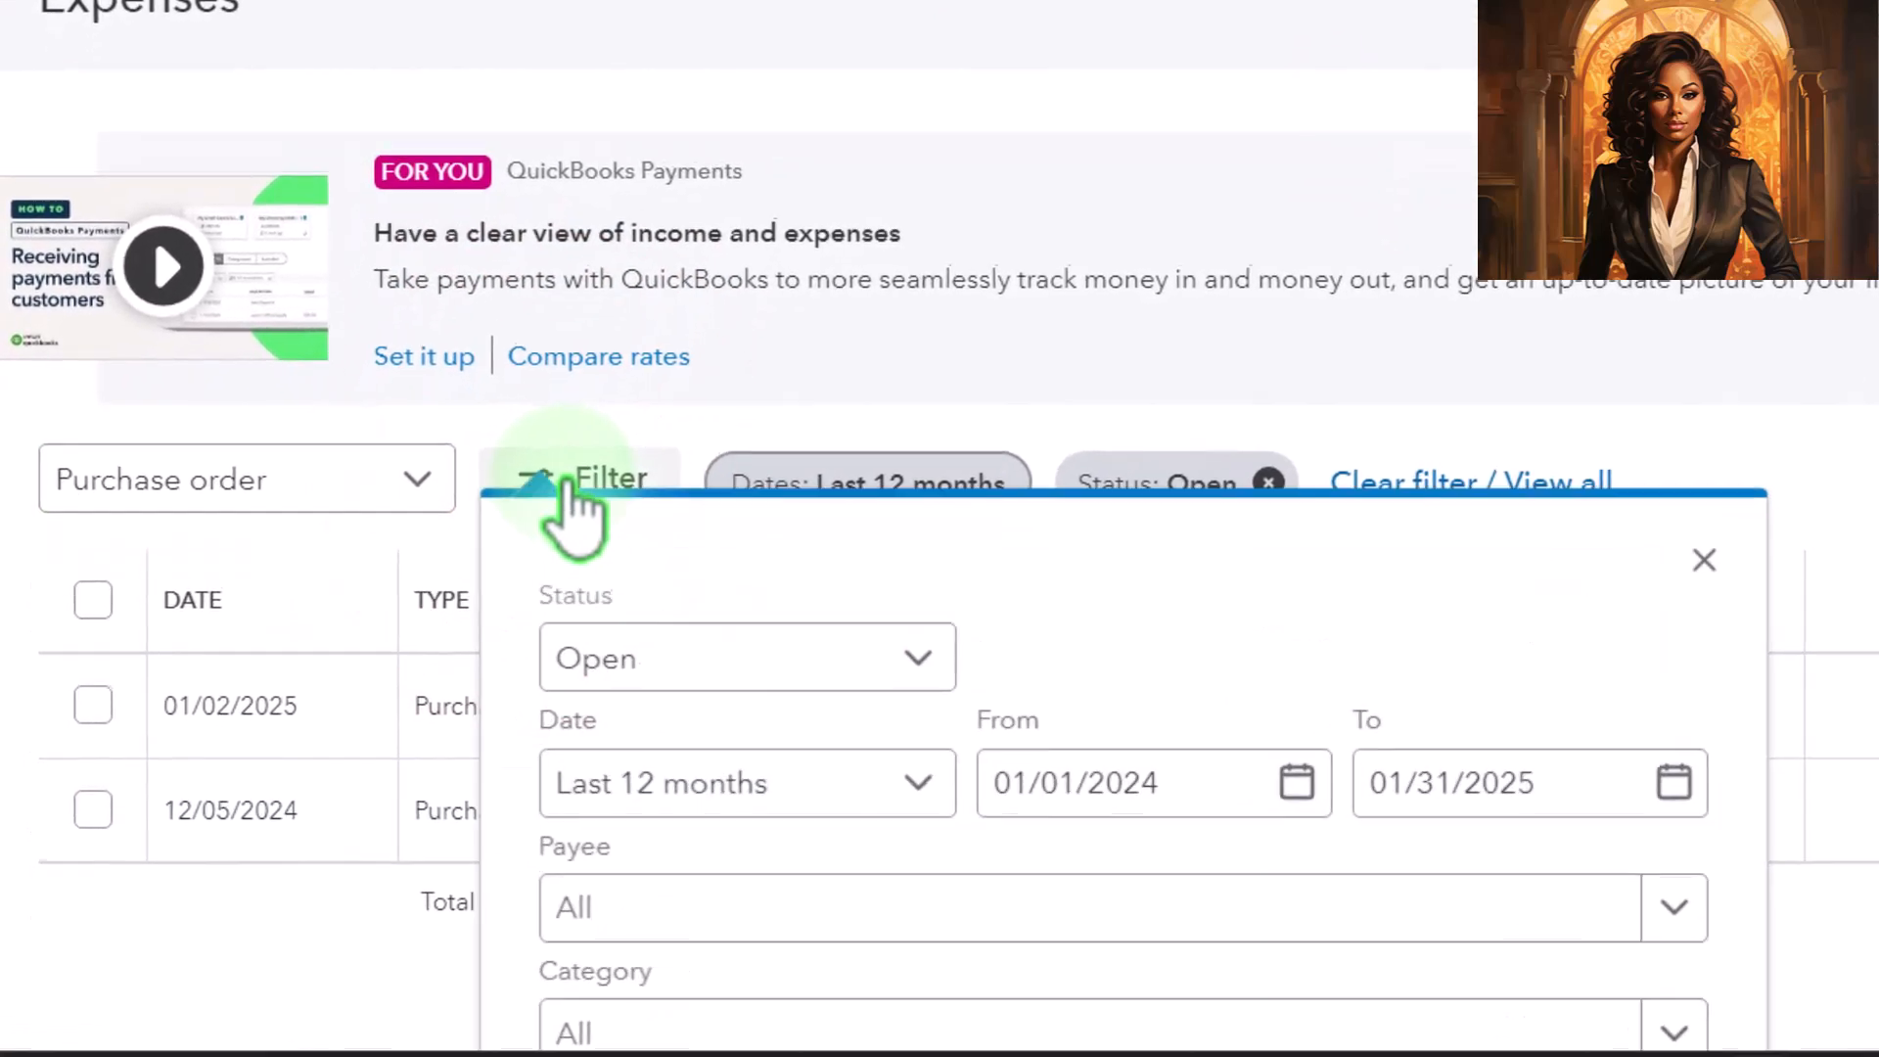
click(830, 734)
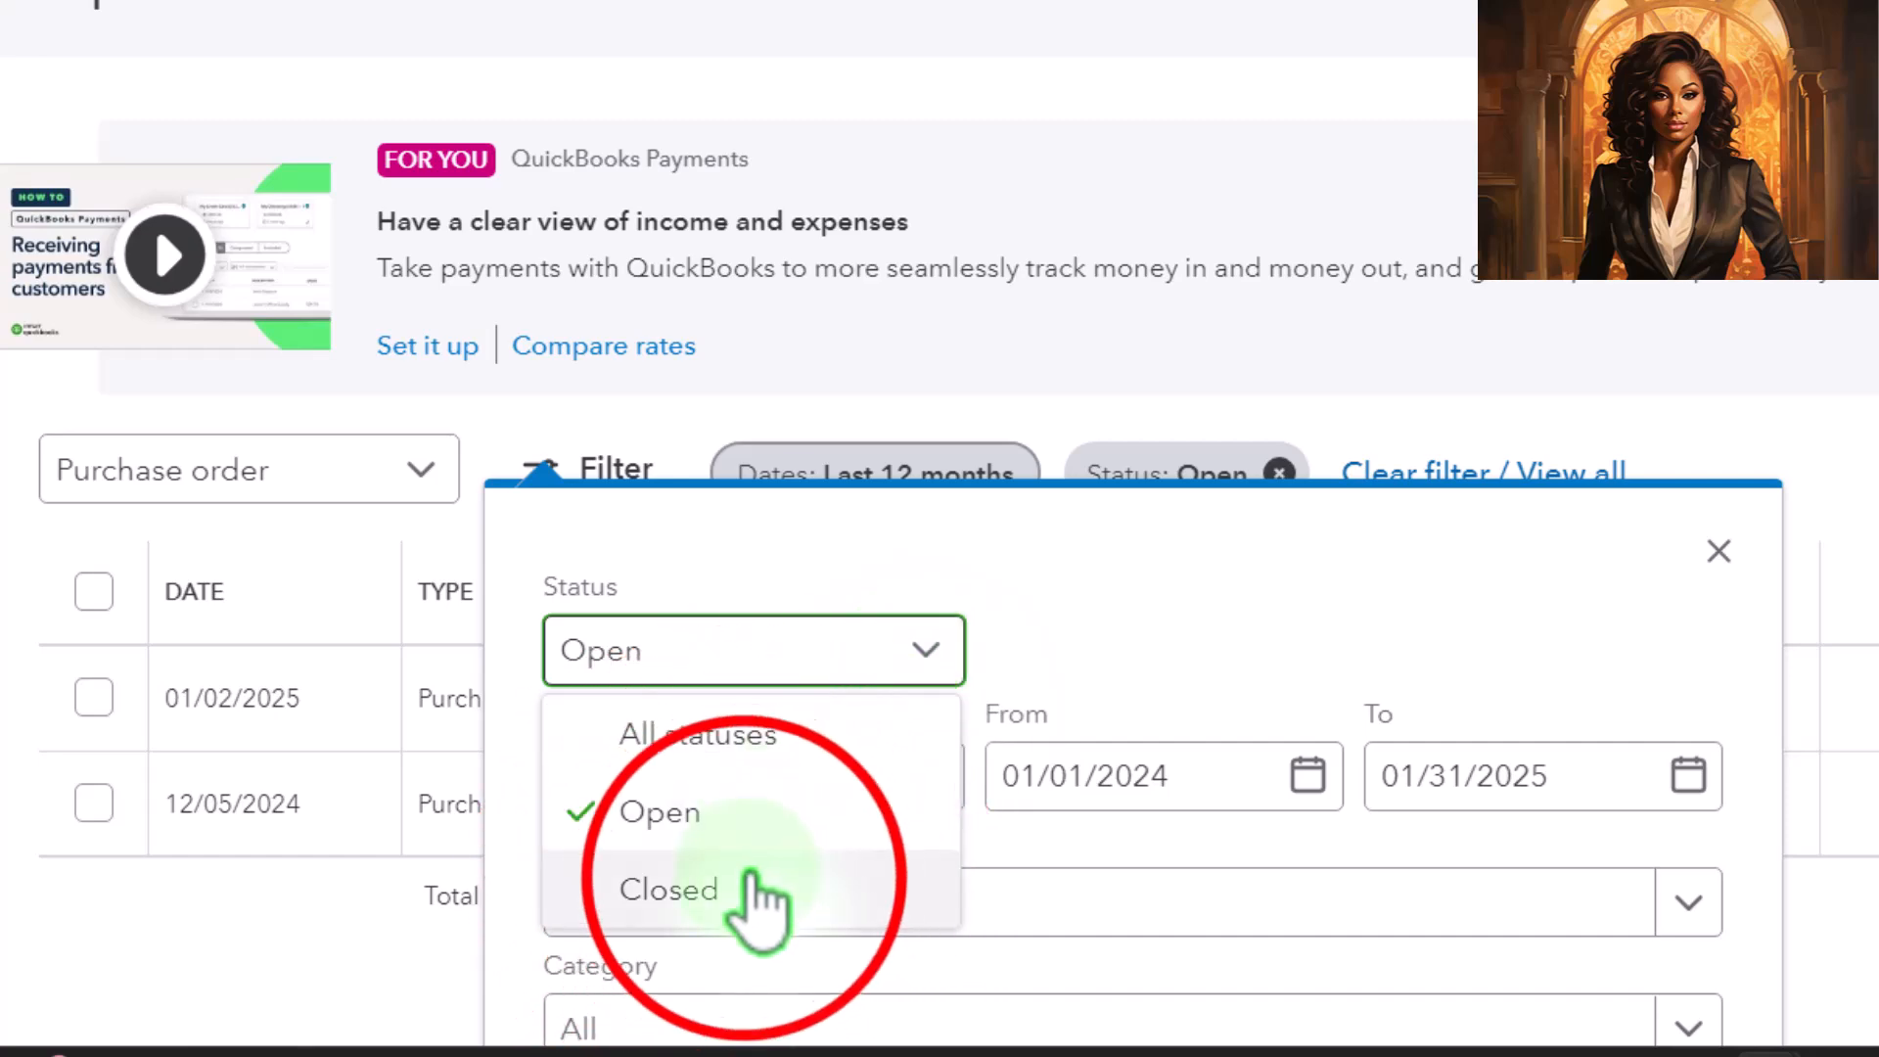
click(743, 886)
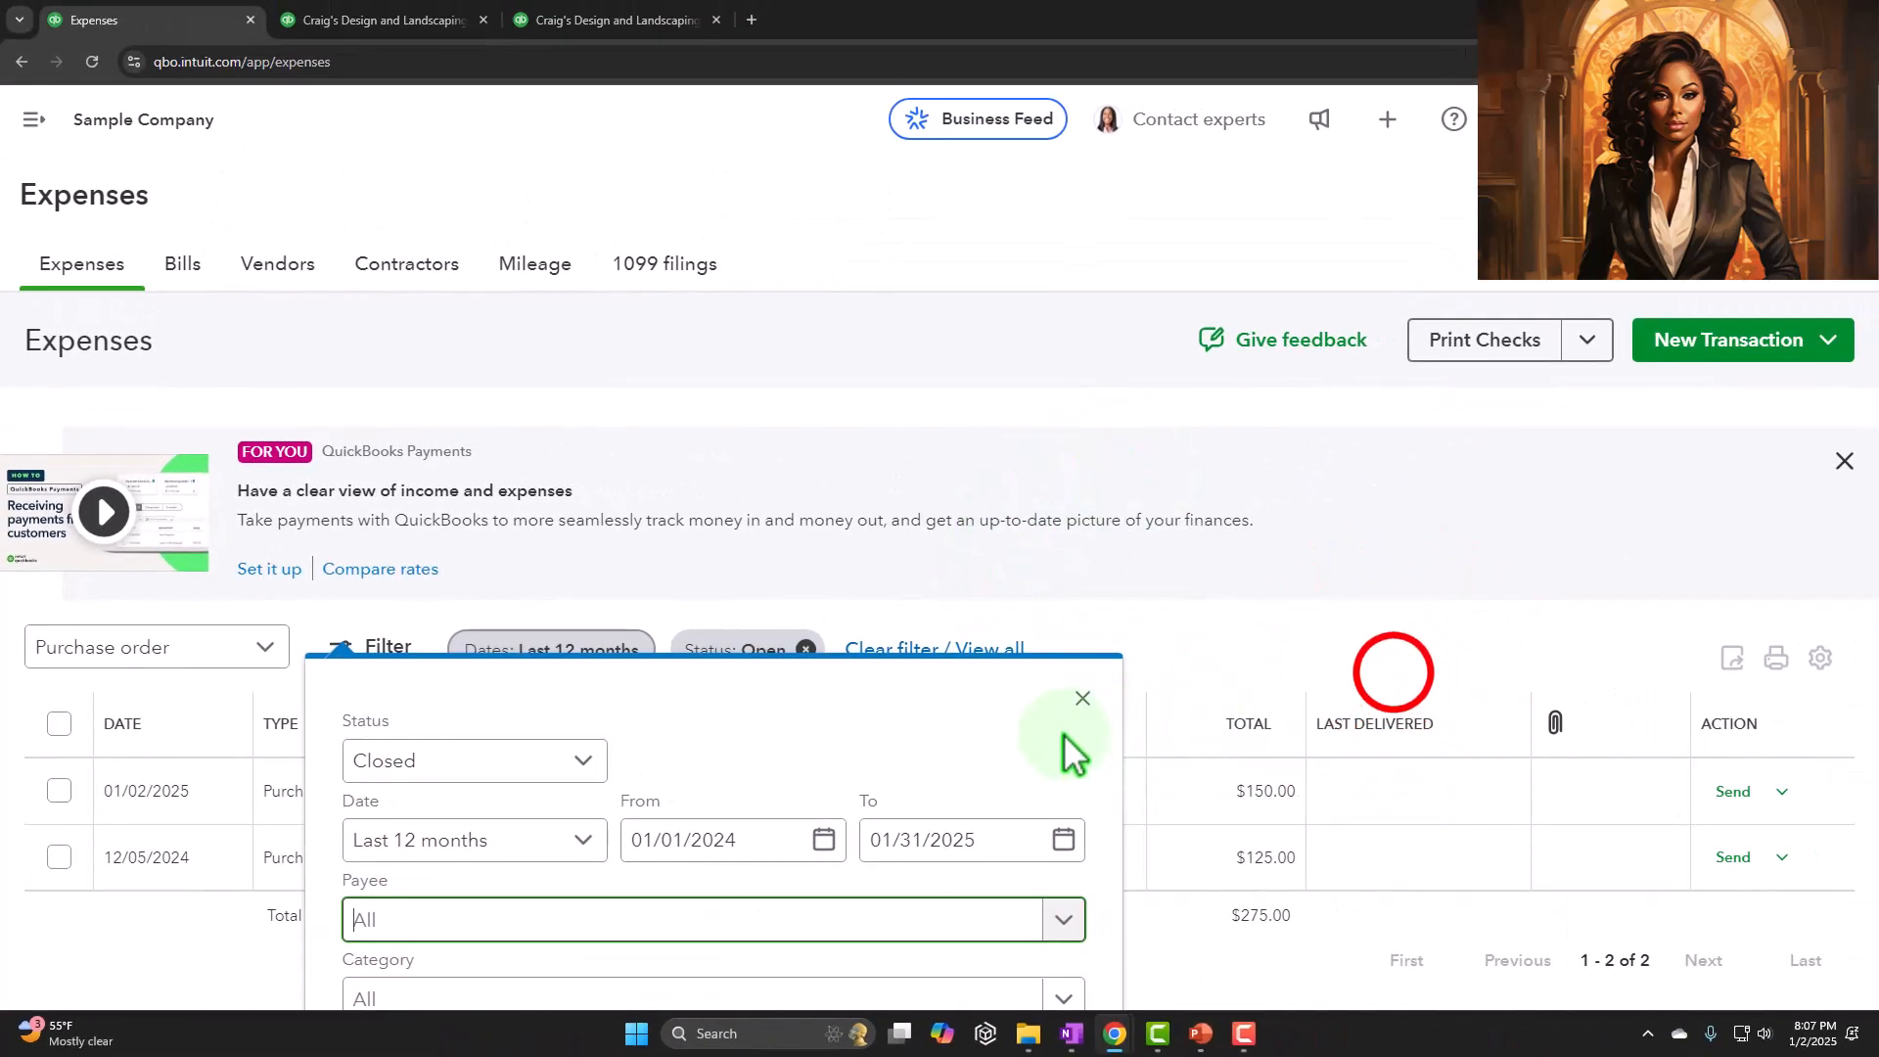
click(1083, 697)
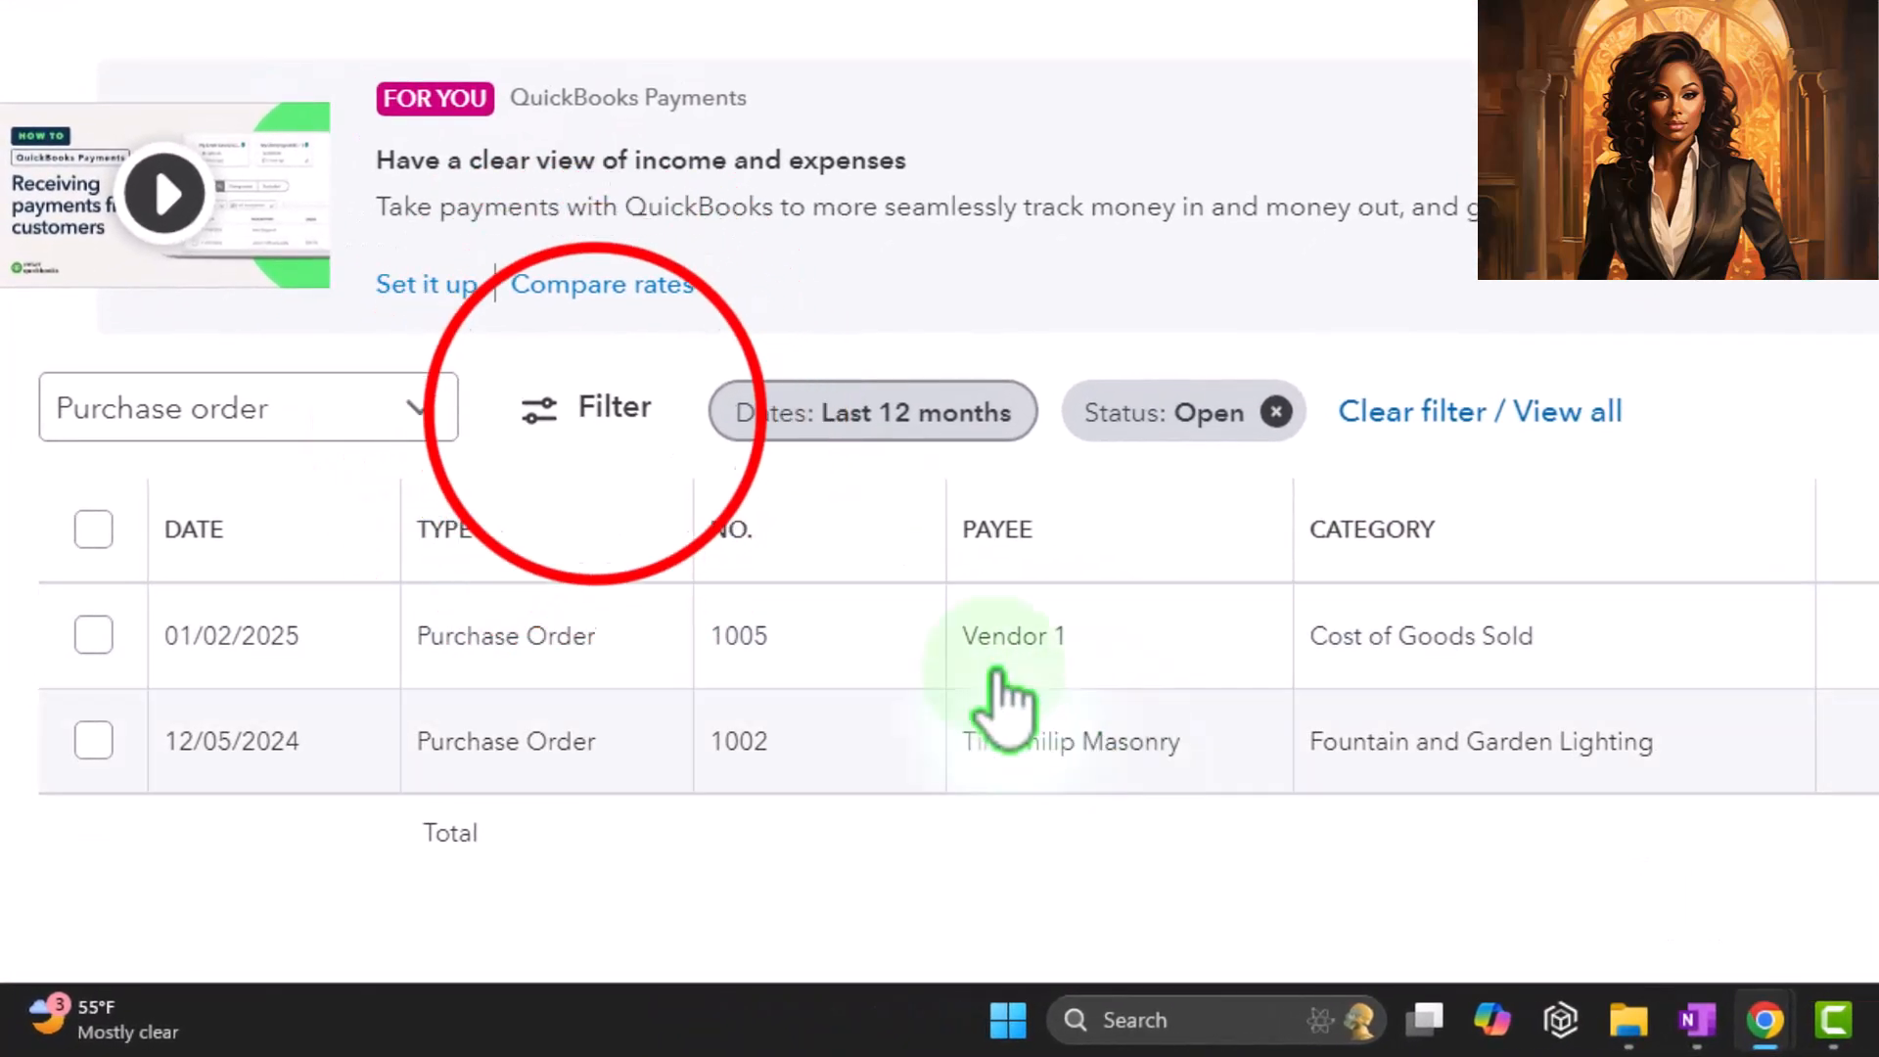
click(599, 416)
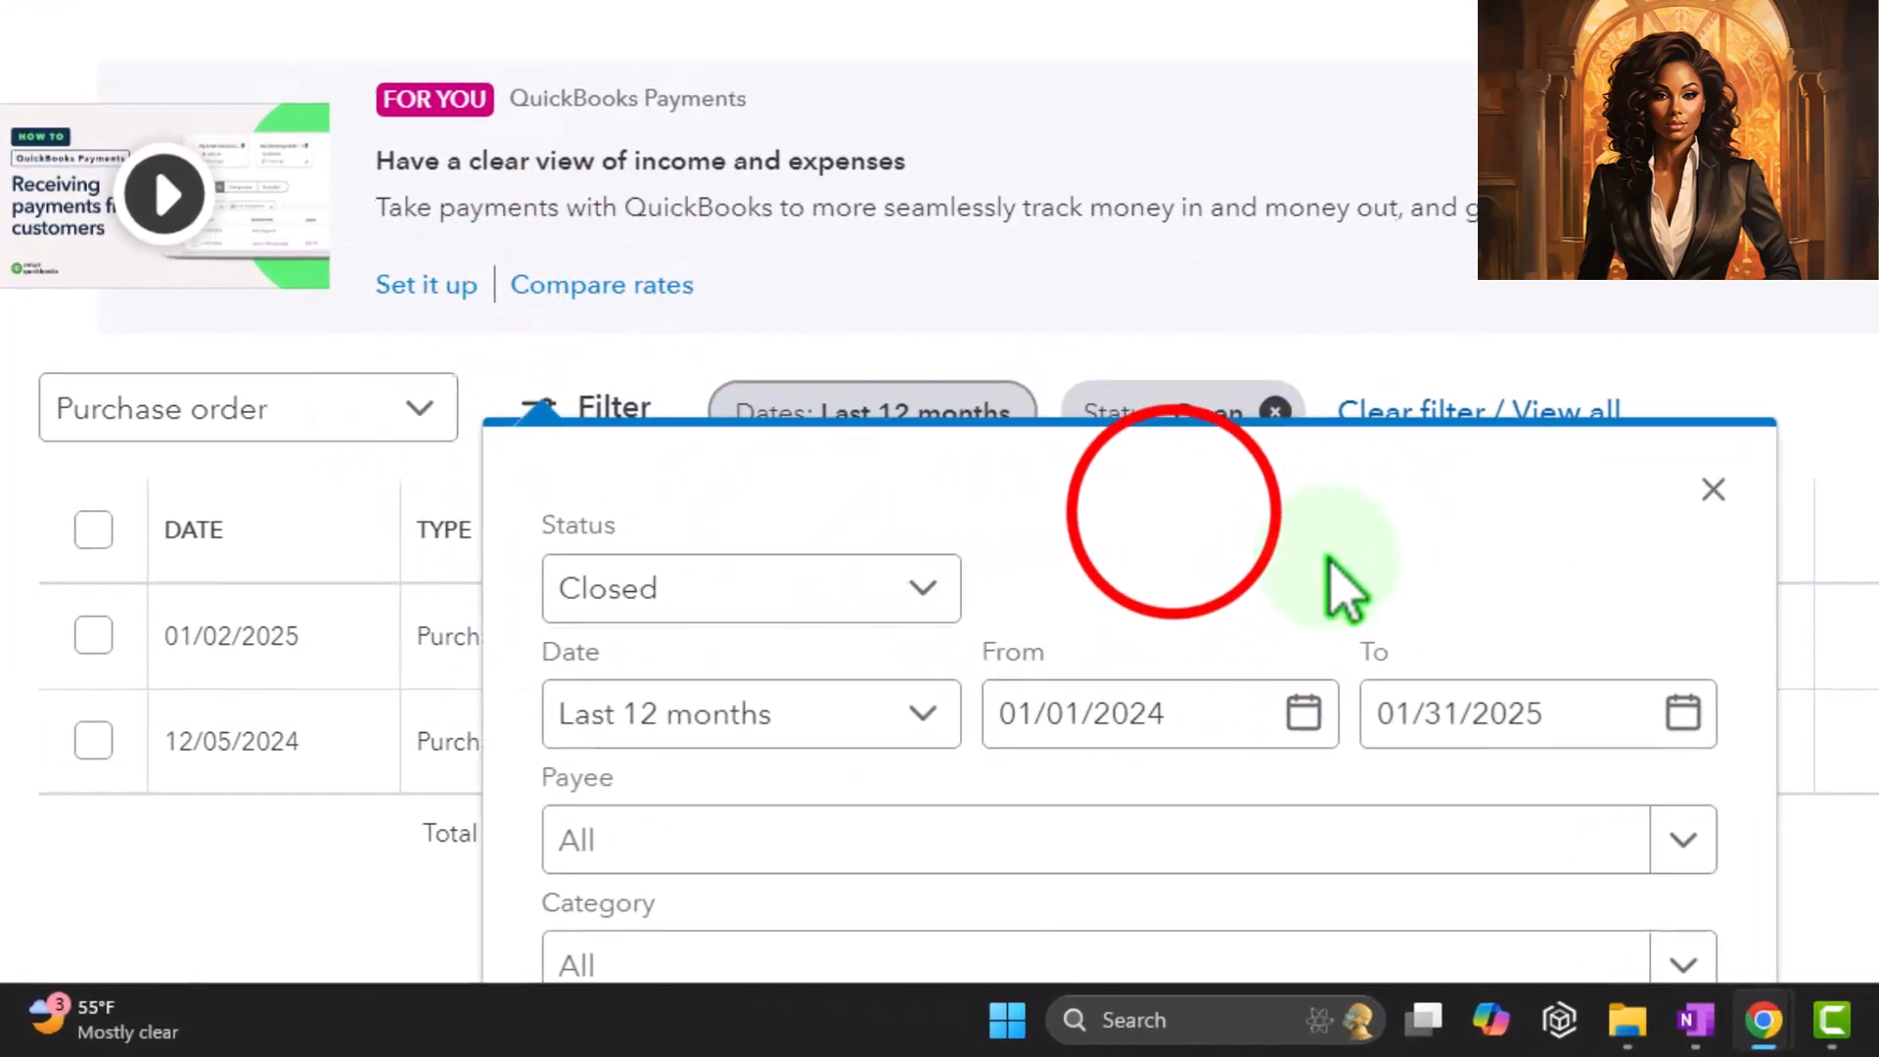
drag(1242, 314, 1245, 232)
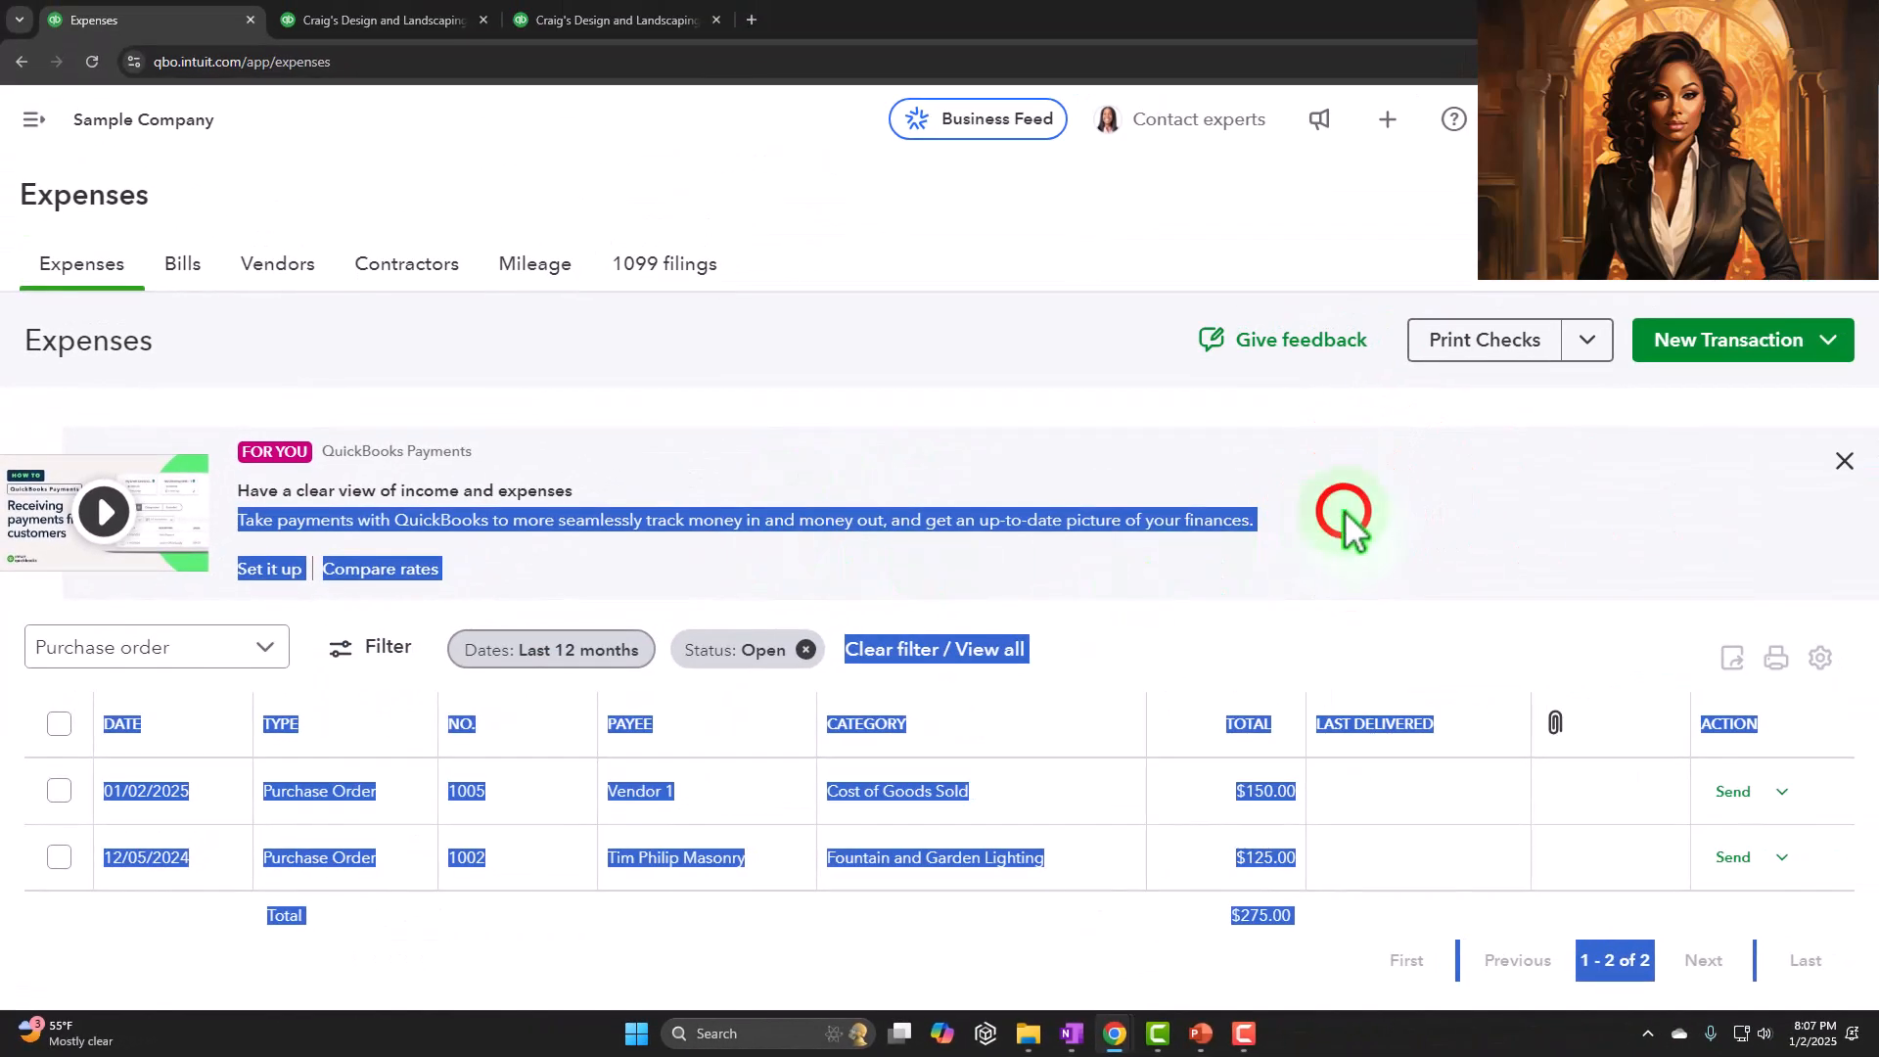
click(1347, 517)
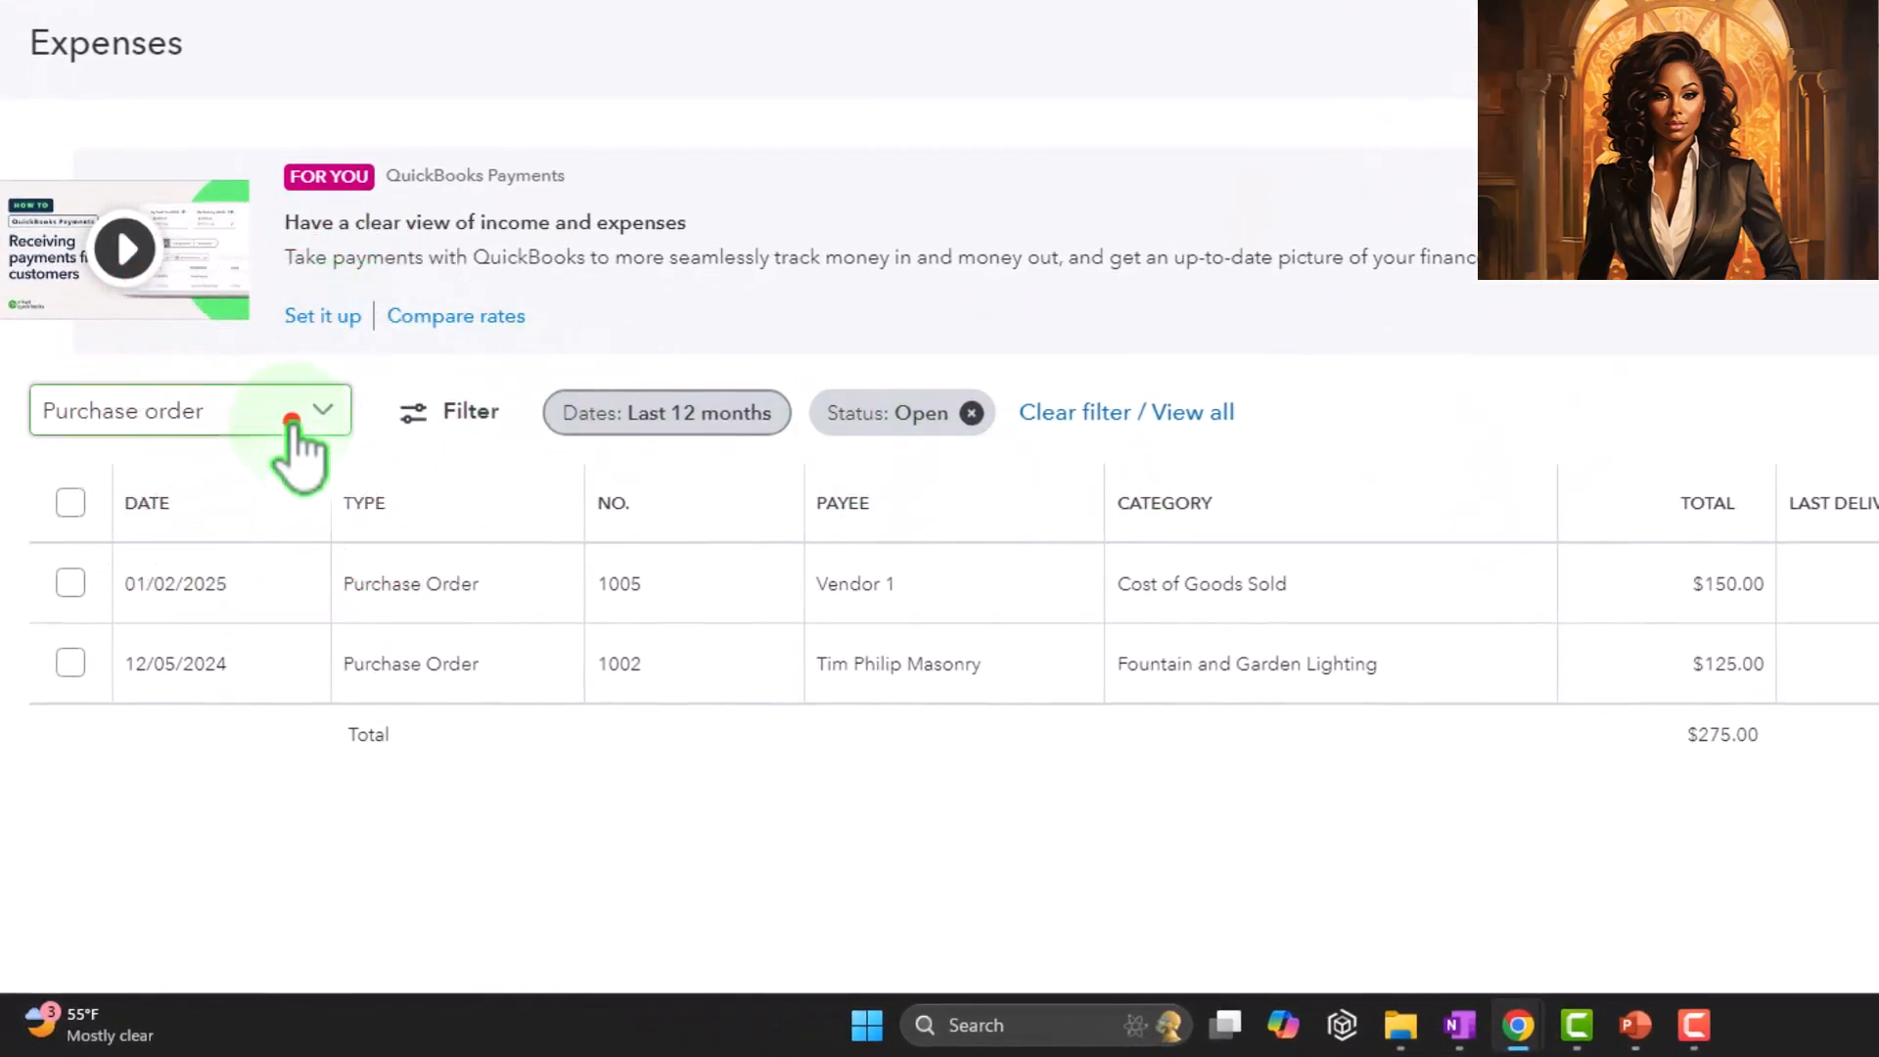
click(291, 421)
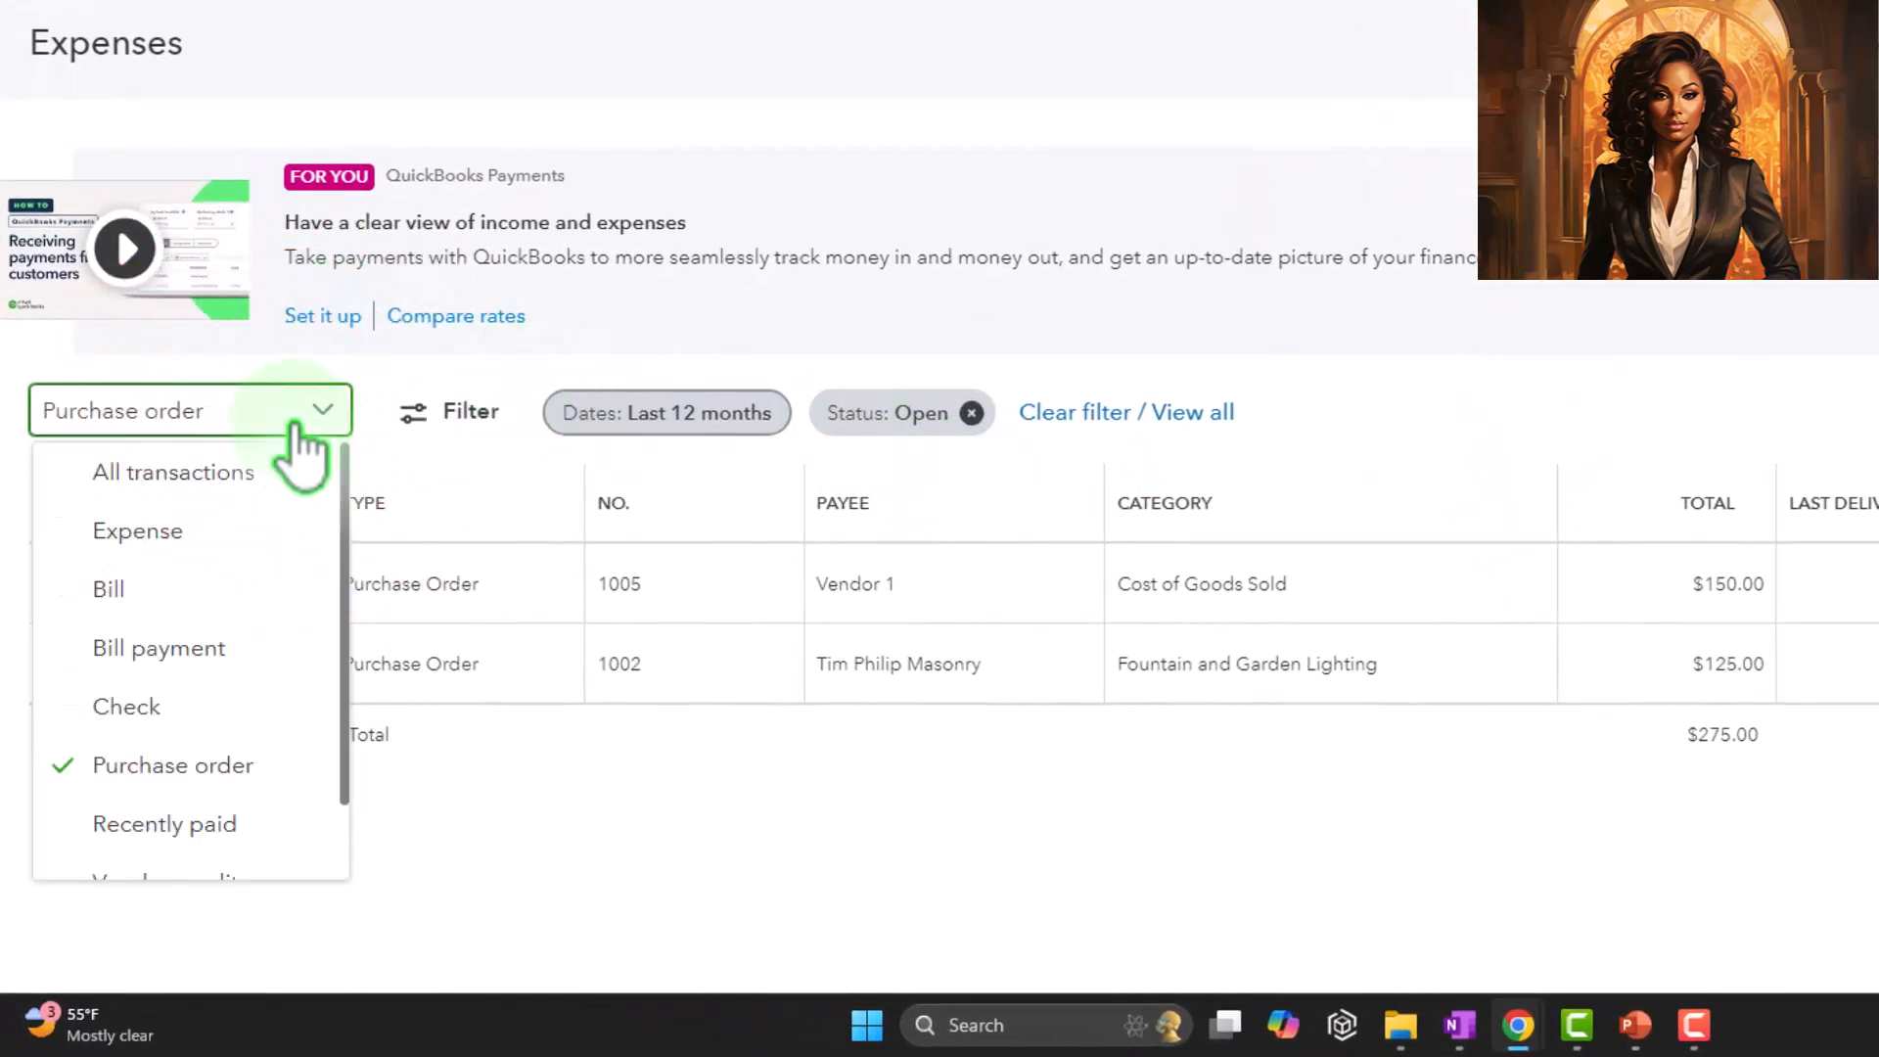
click(436, 418)
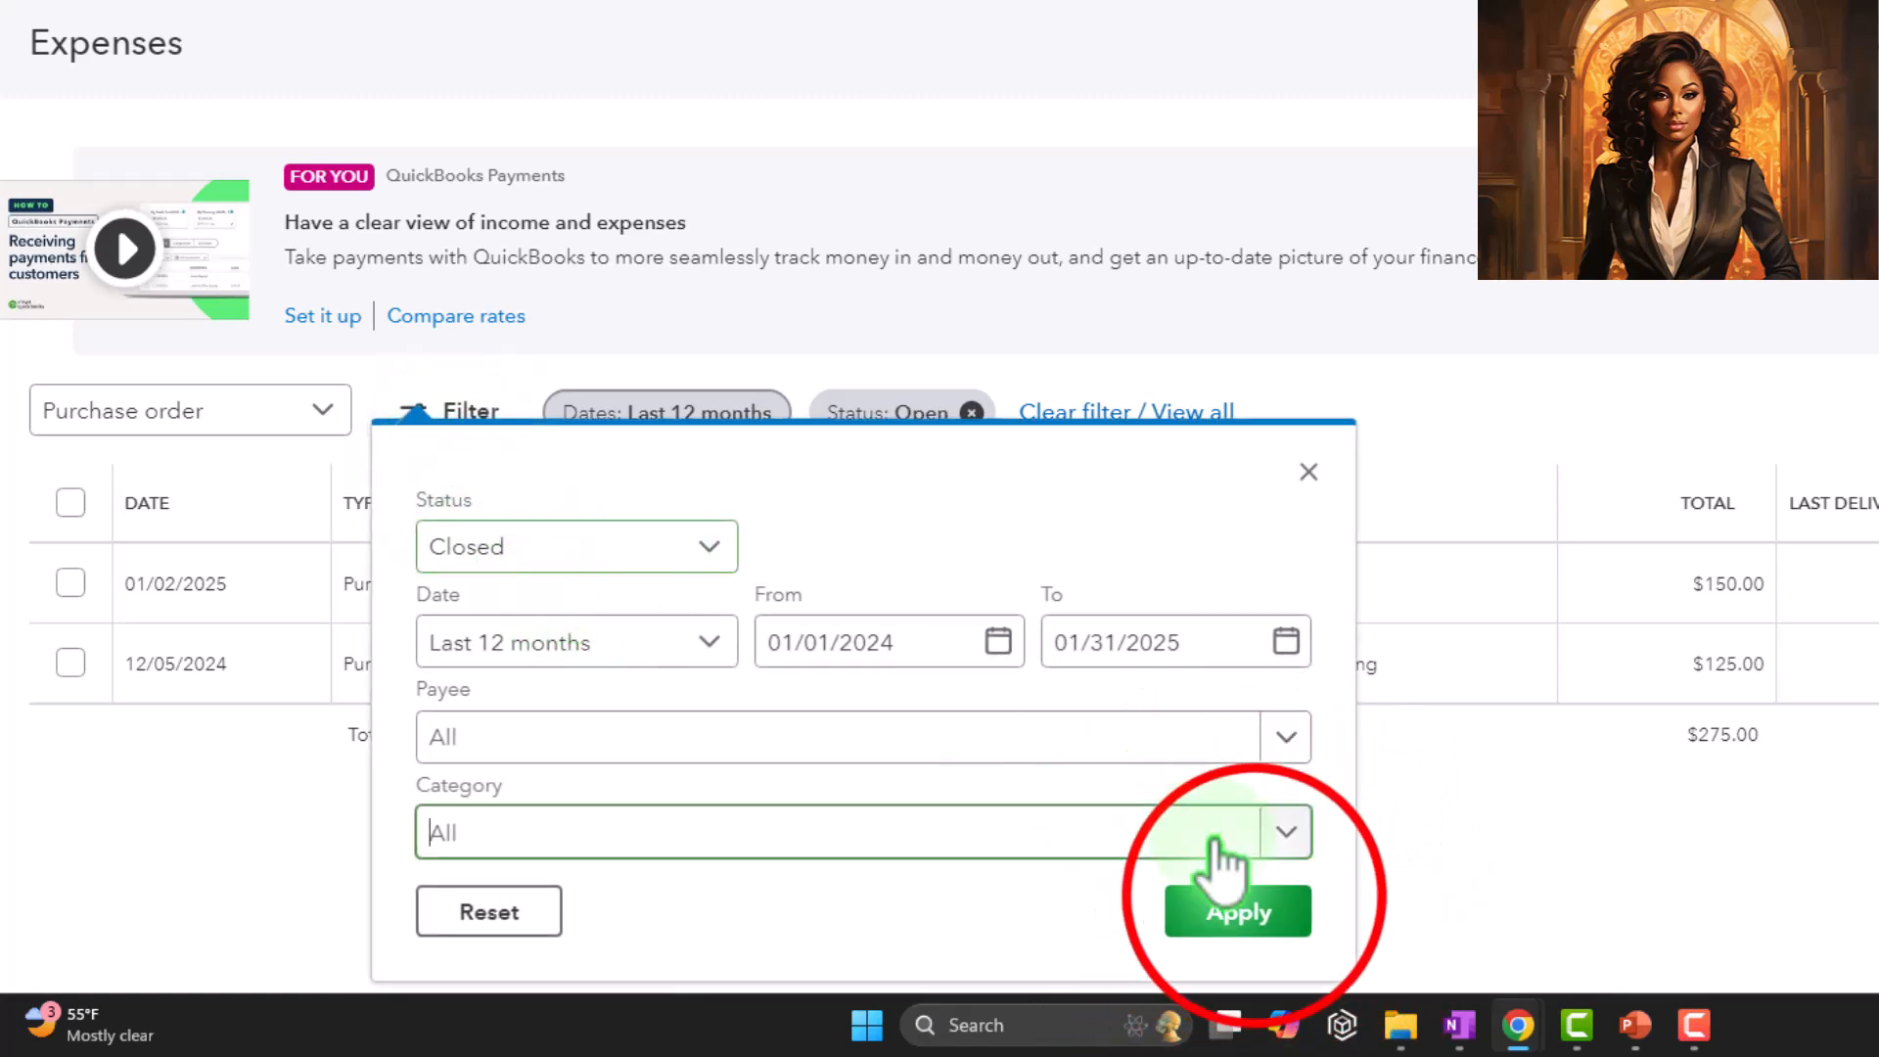
click(1238, 911)
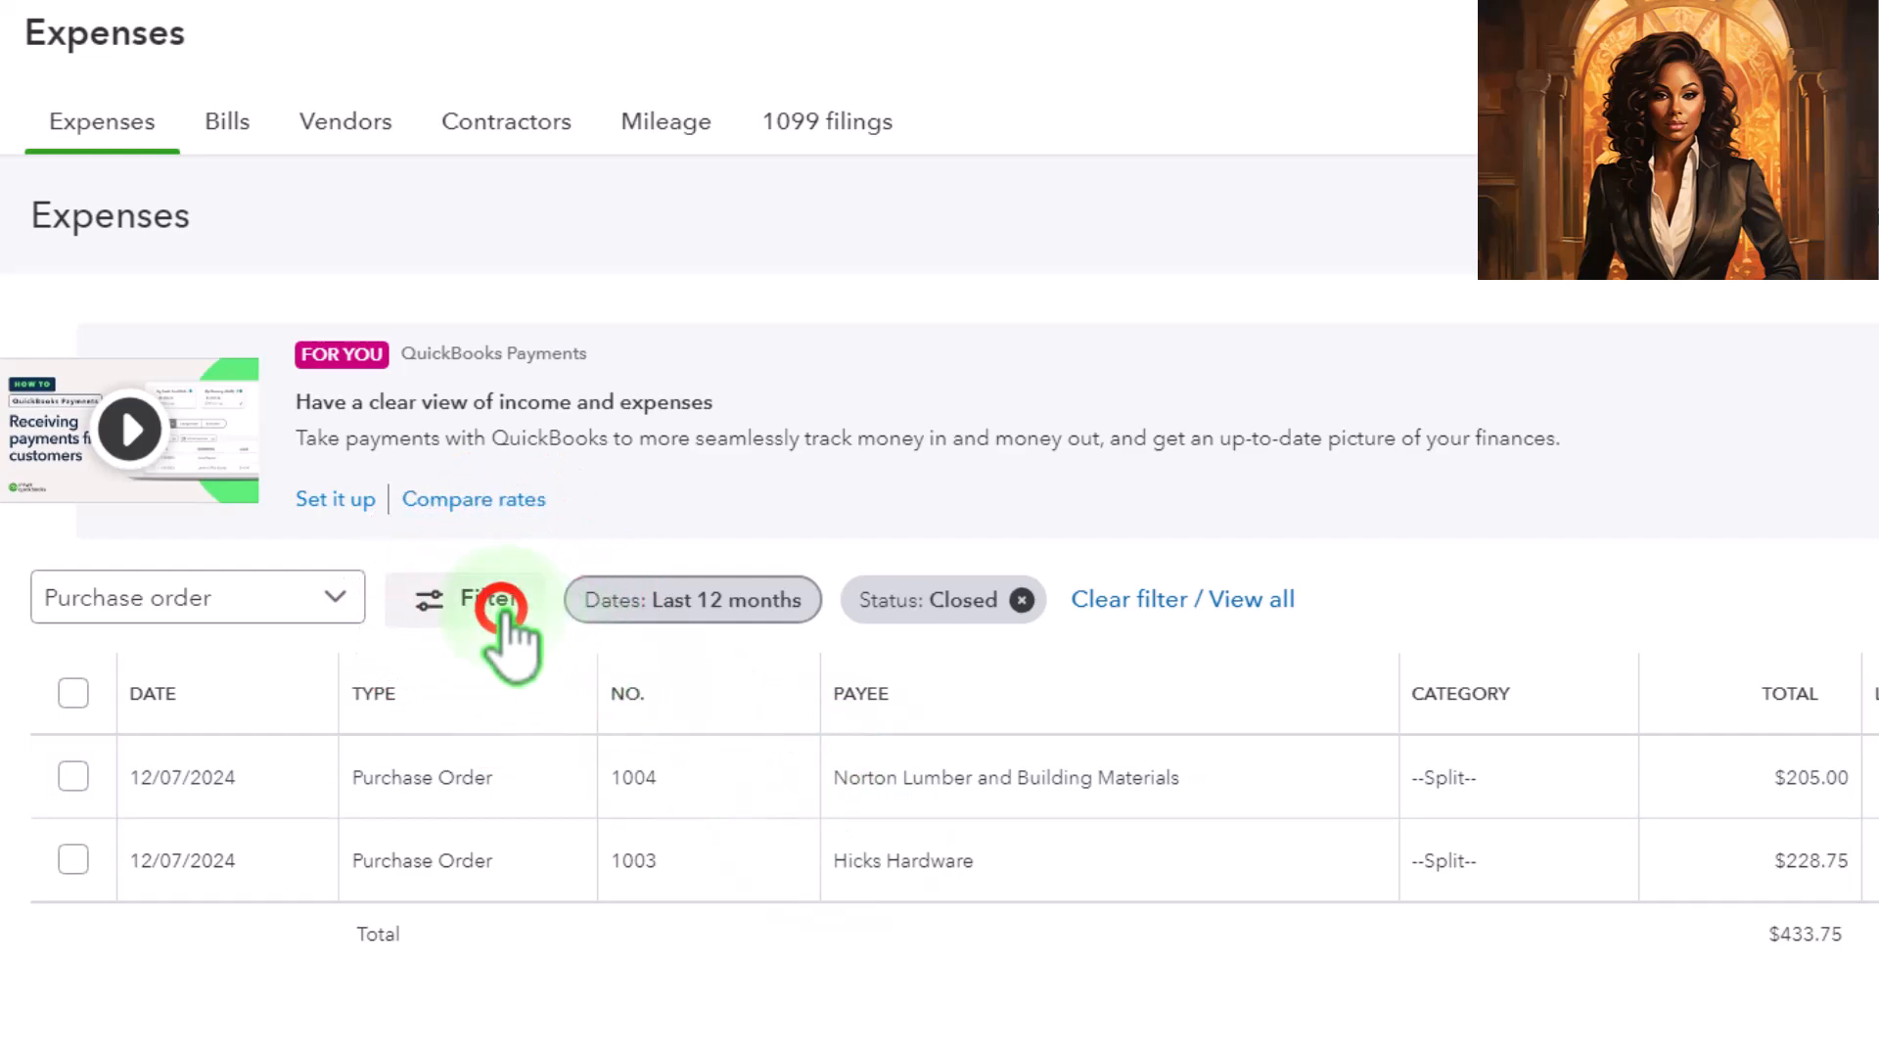
Switch the purchase order list's status filter back to Open
click(507, 614)
click(759, 615)
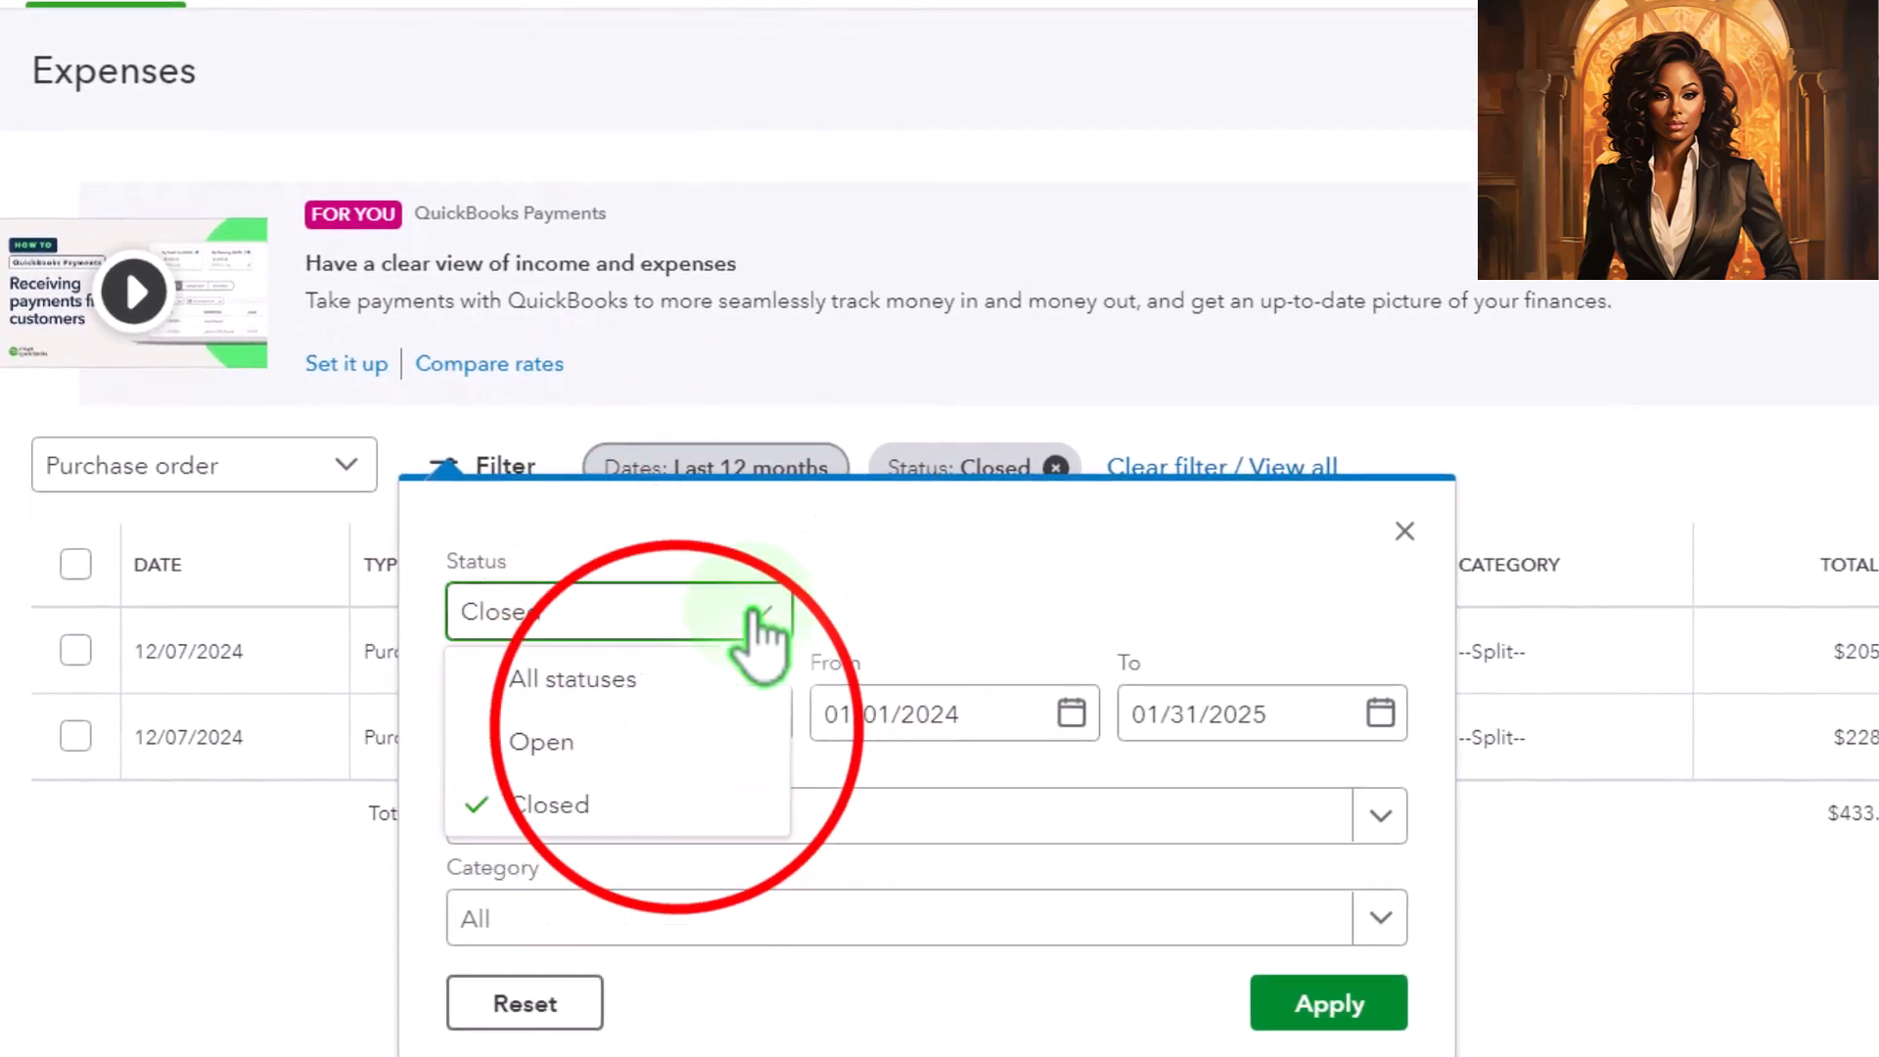
click(684, 749)
click(1316, 1003)
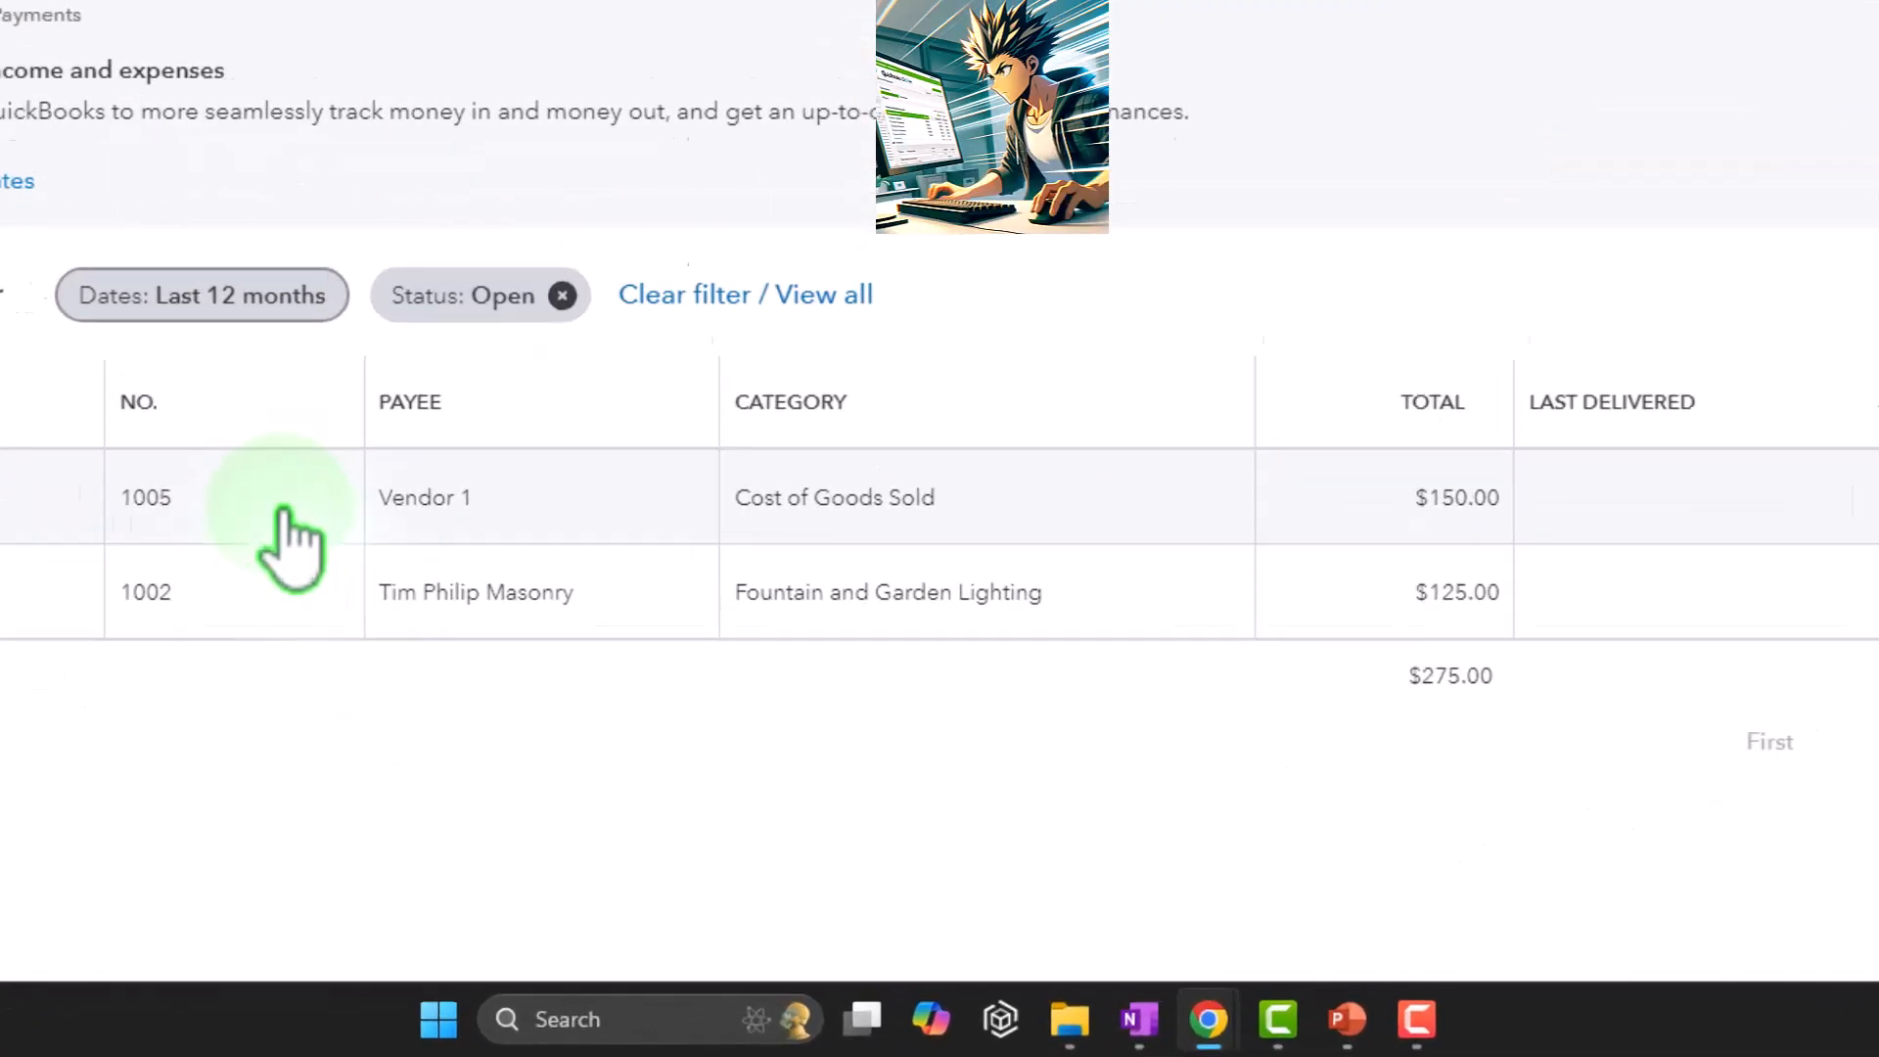
Switch to OneNote to view the vendor section of the accounting flowchart, then return to the browser
click(1198, 1018)
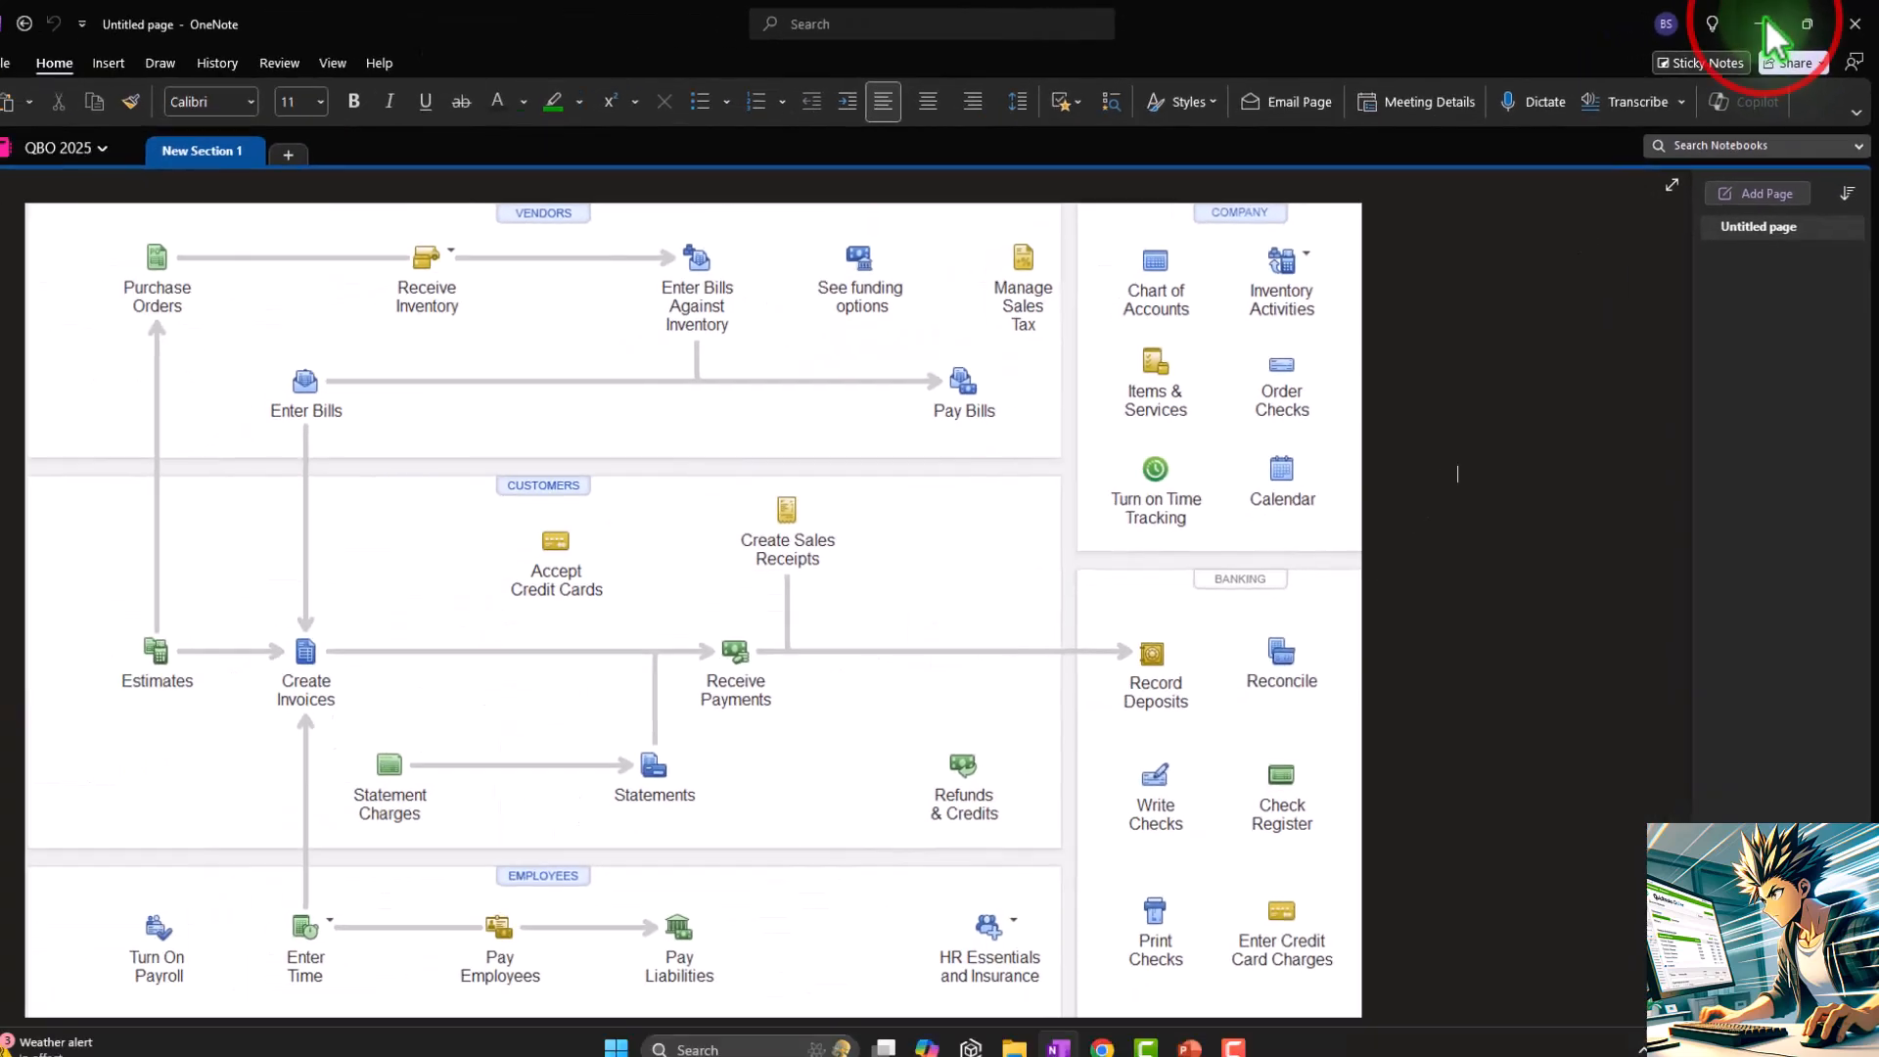
click(1764, 24)
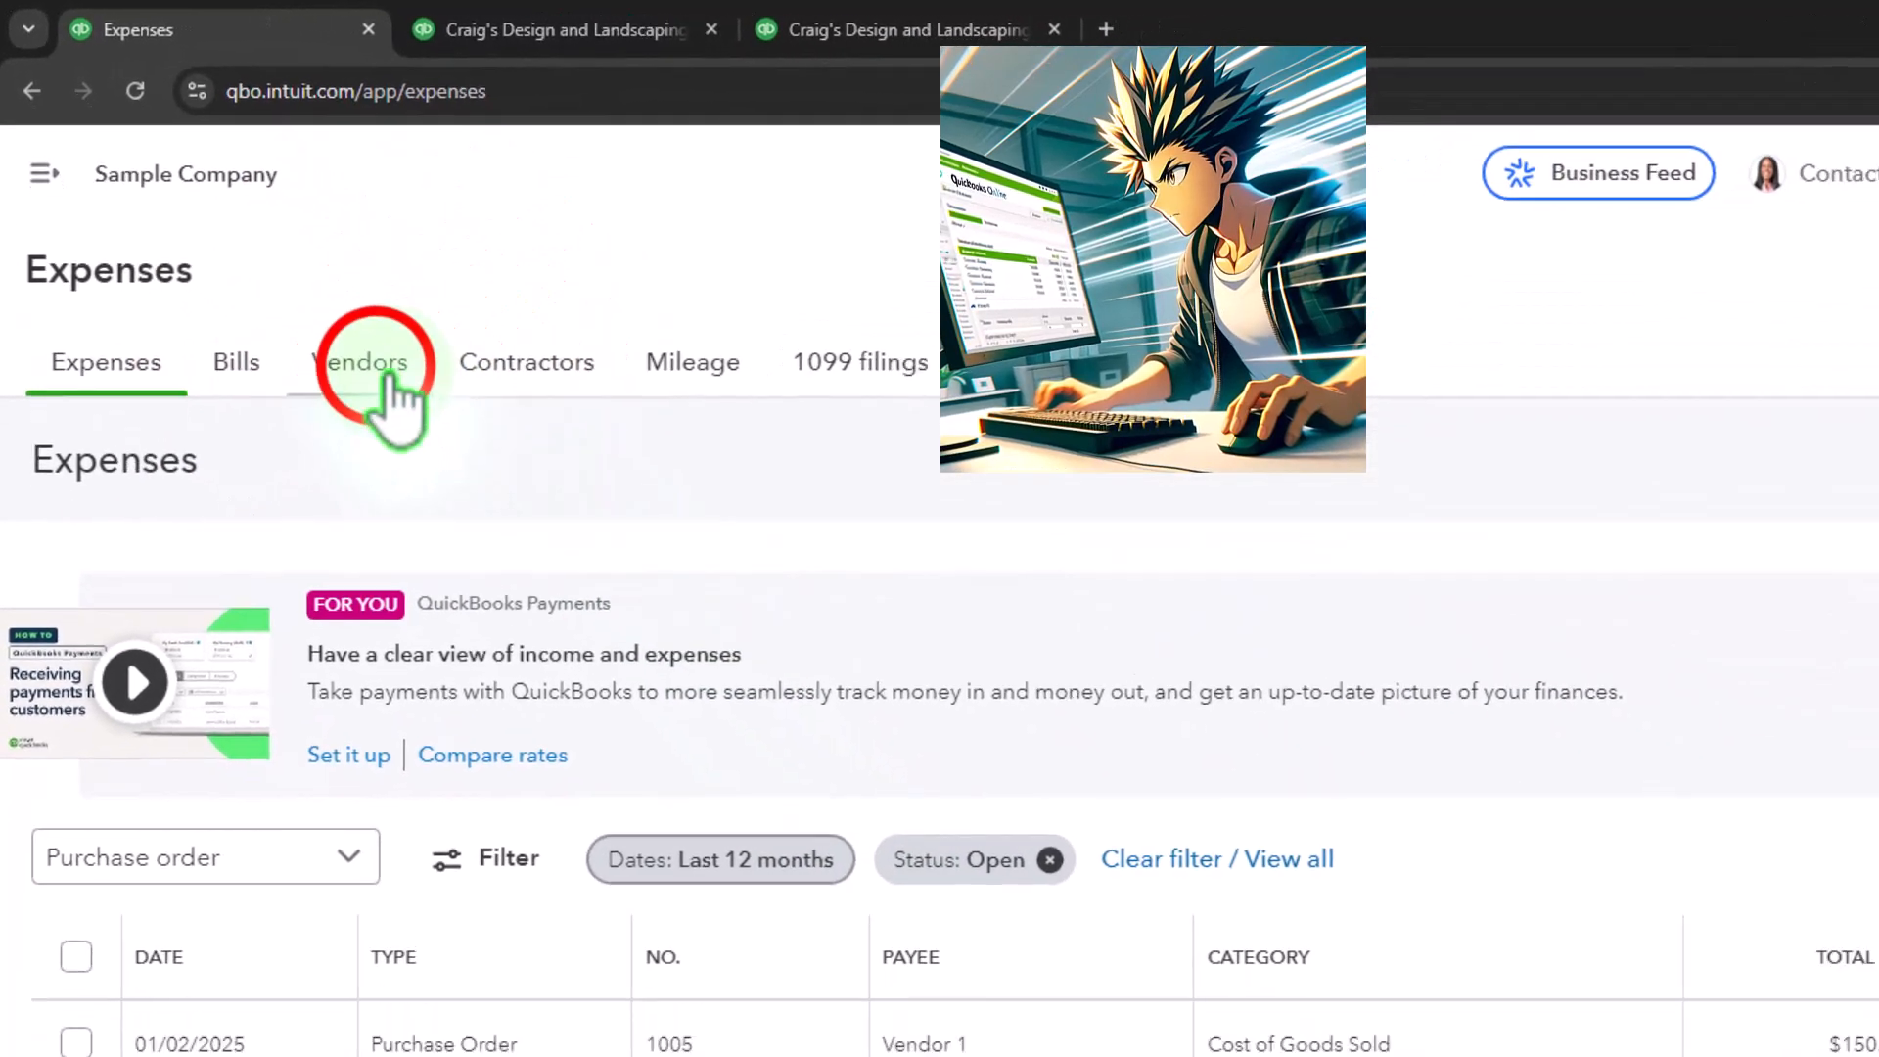
Filter the vendors list to those with open purchase orders and open Vendor 1's record
click(376, 367)
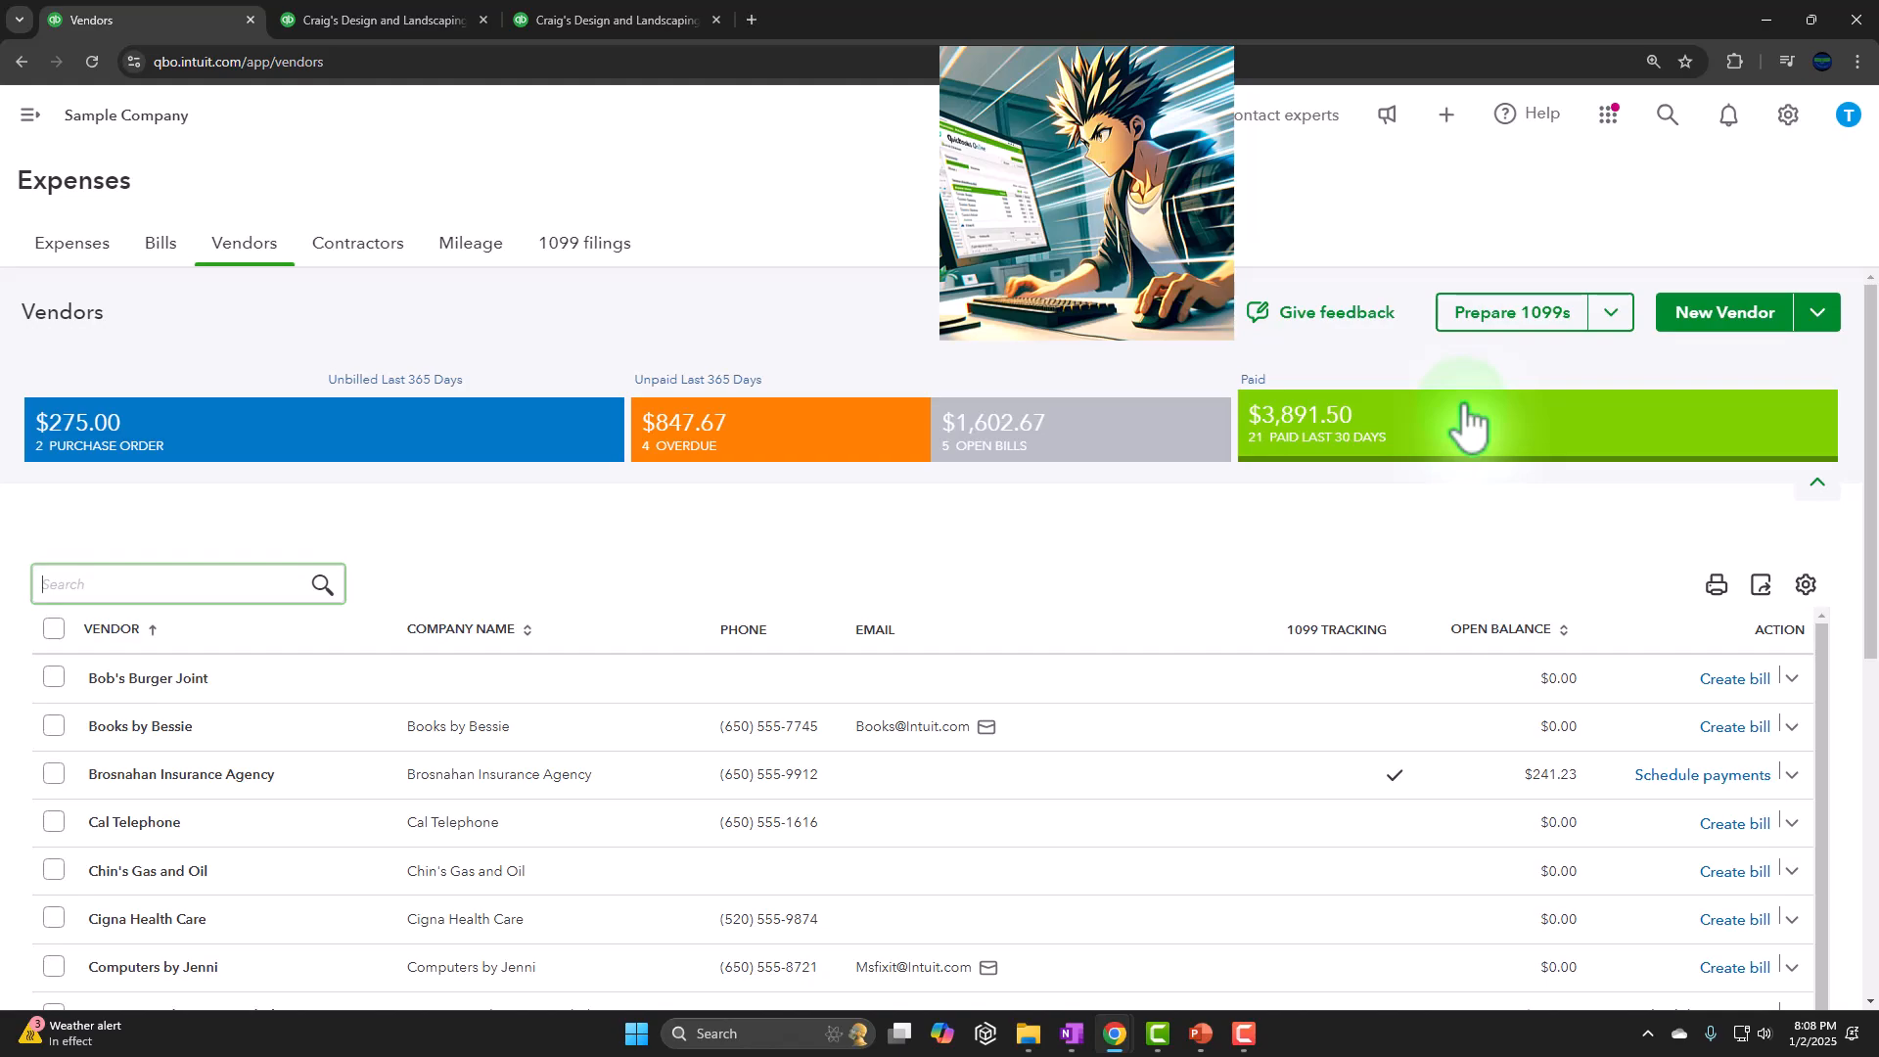
click(335, 431)
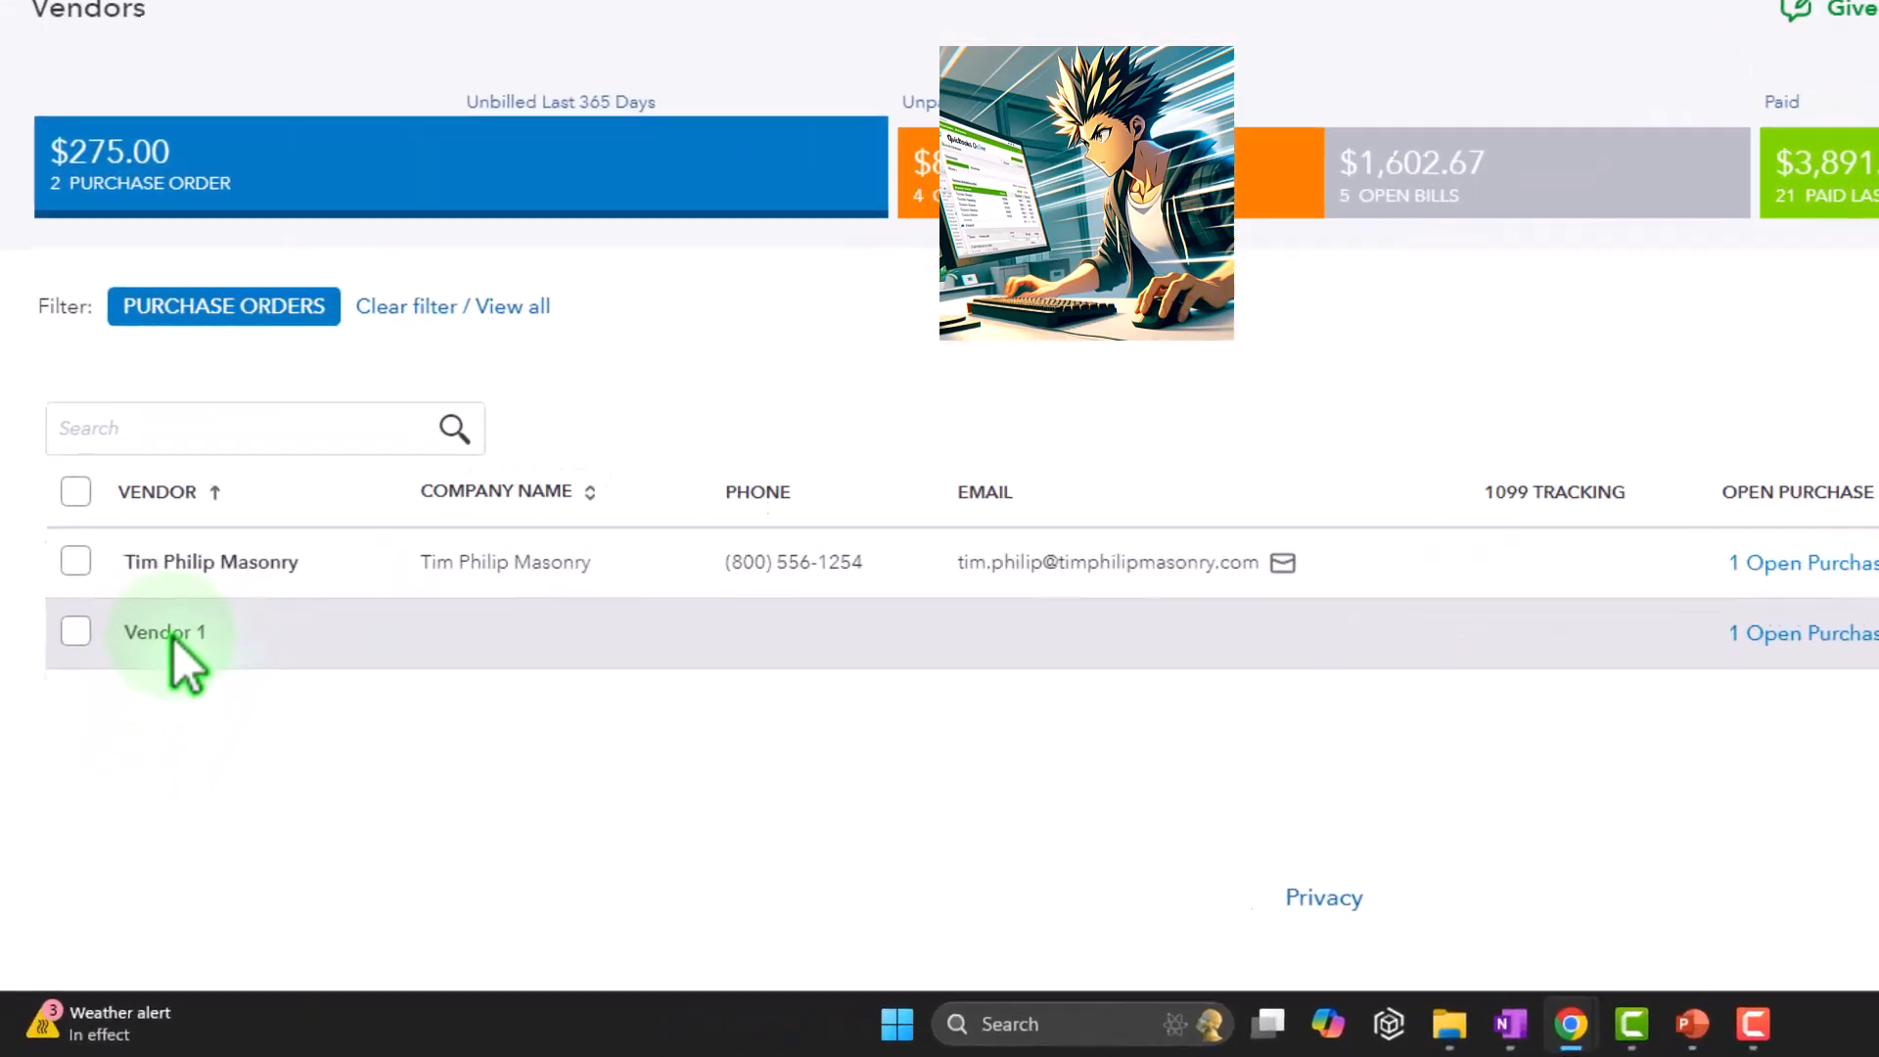
click(113, 762)
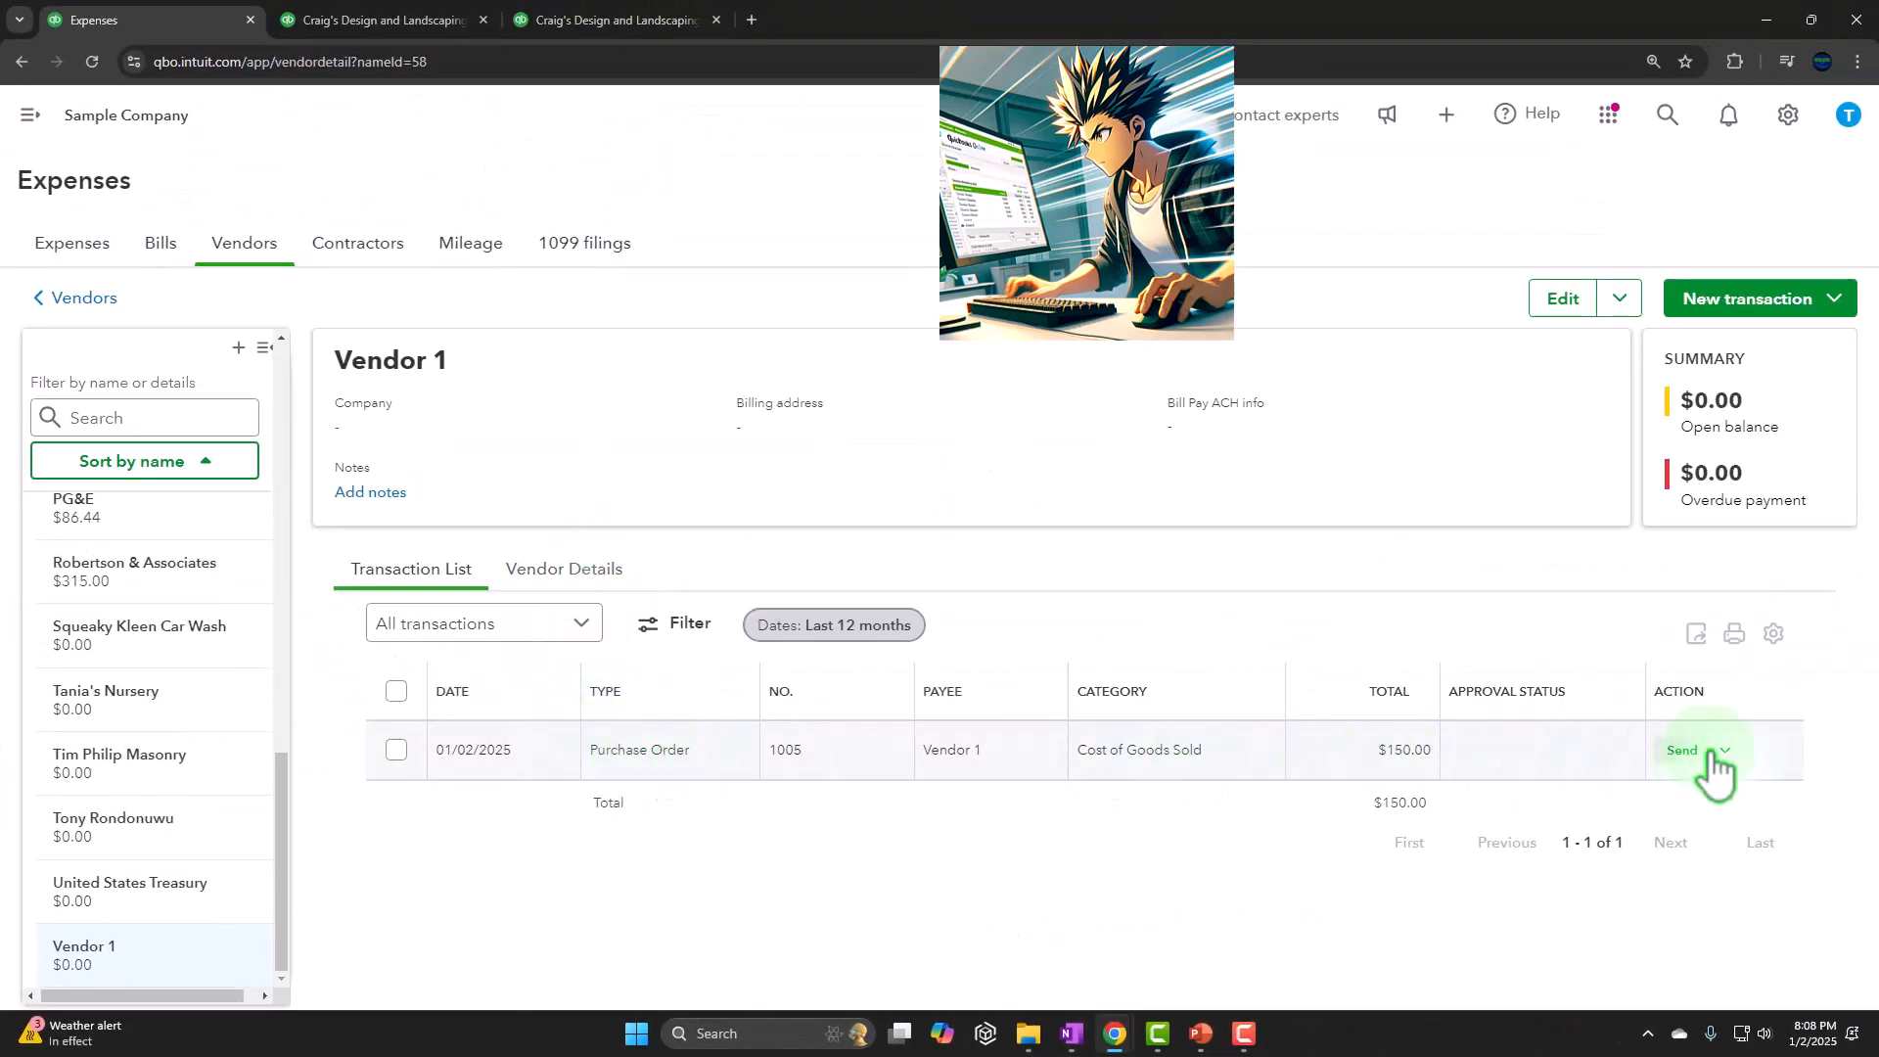
Copy Vendor 1's purchase order to a bill and hide the bill's autofill pane
click(1724, 755)
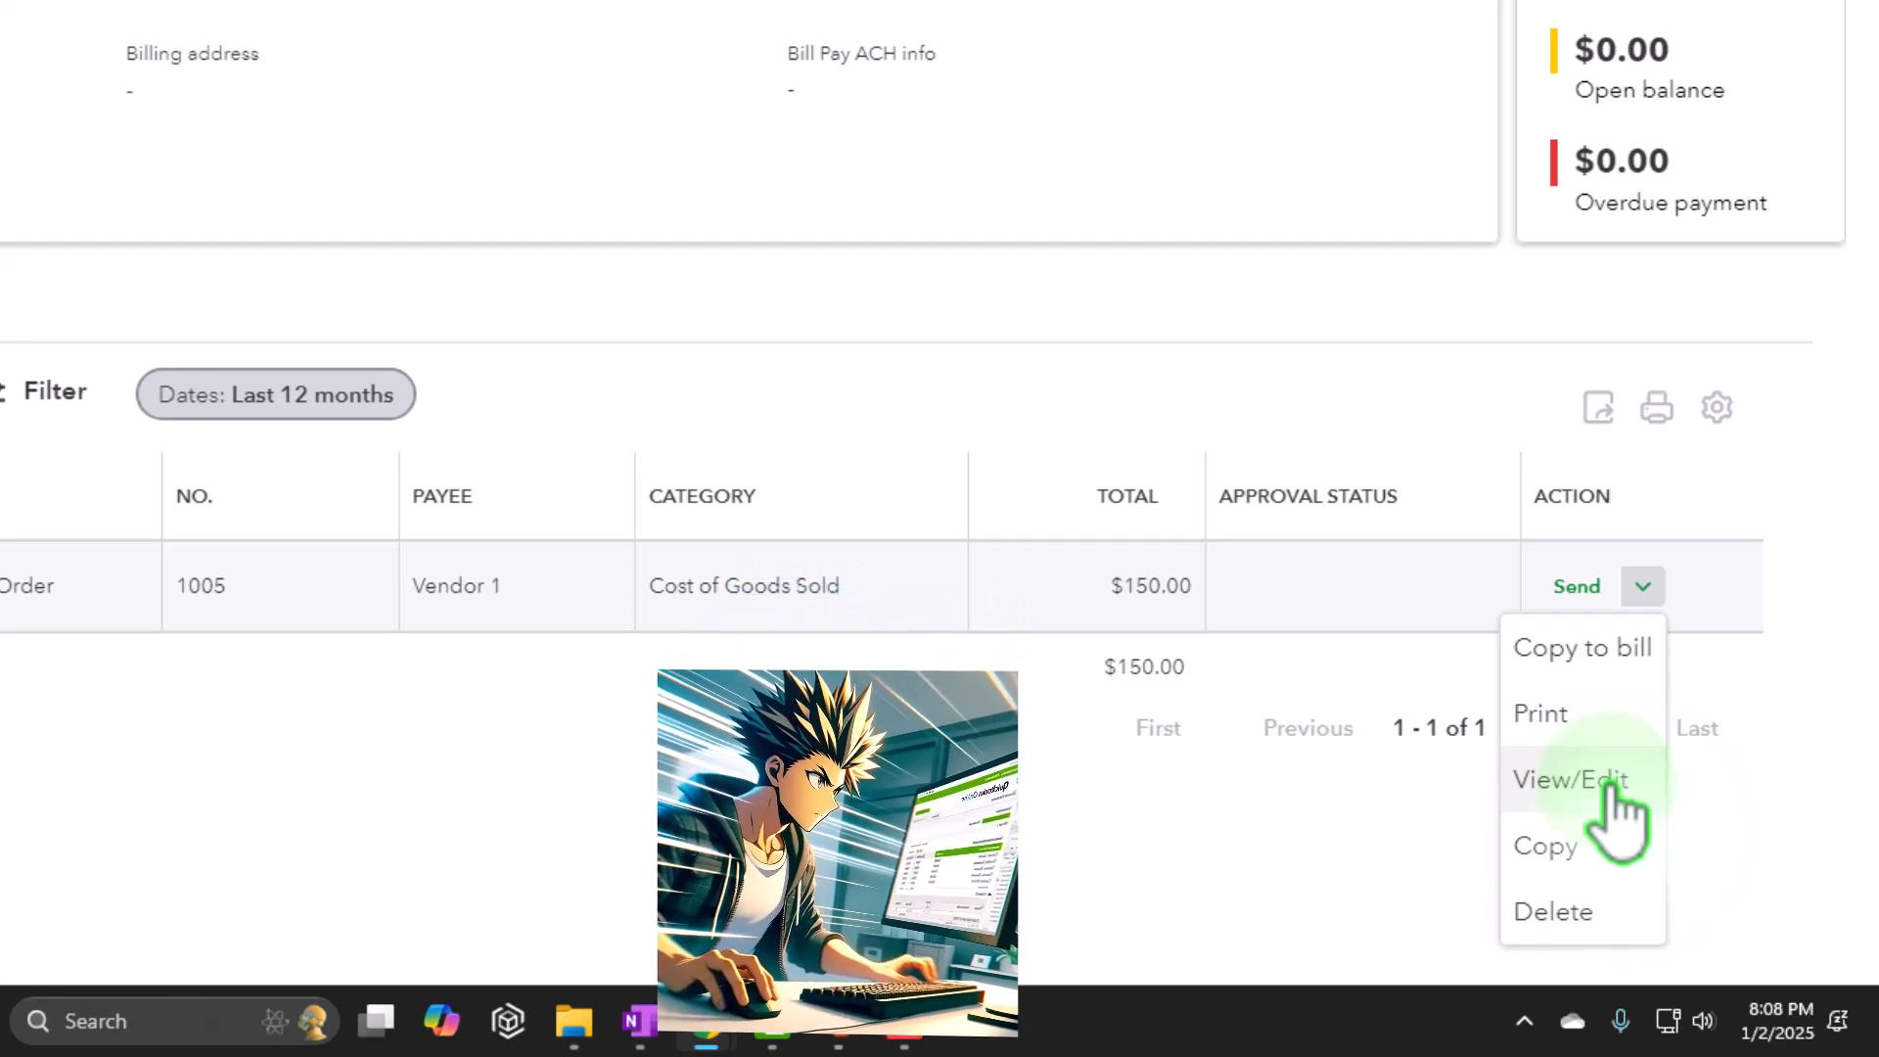
click(1585, 653)
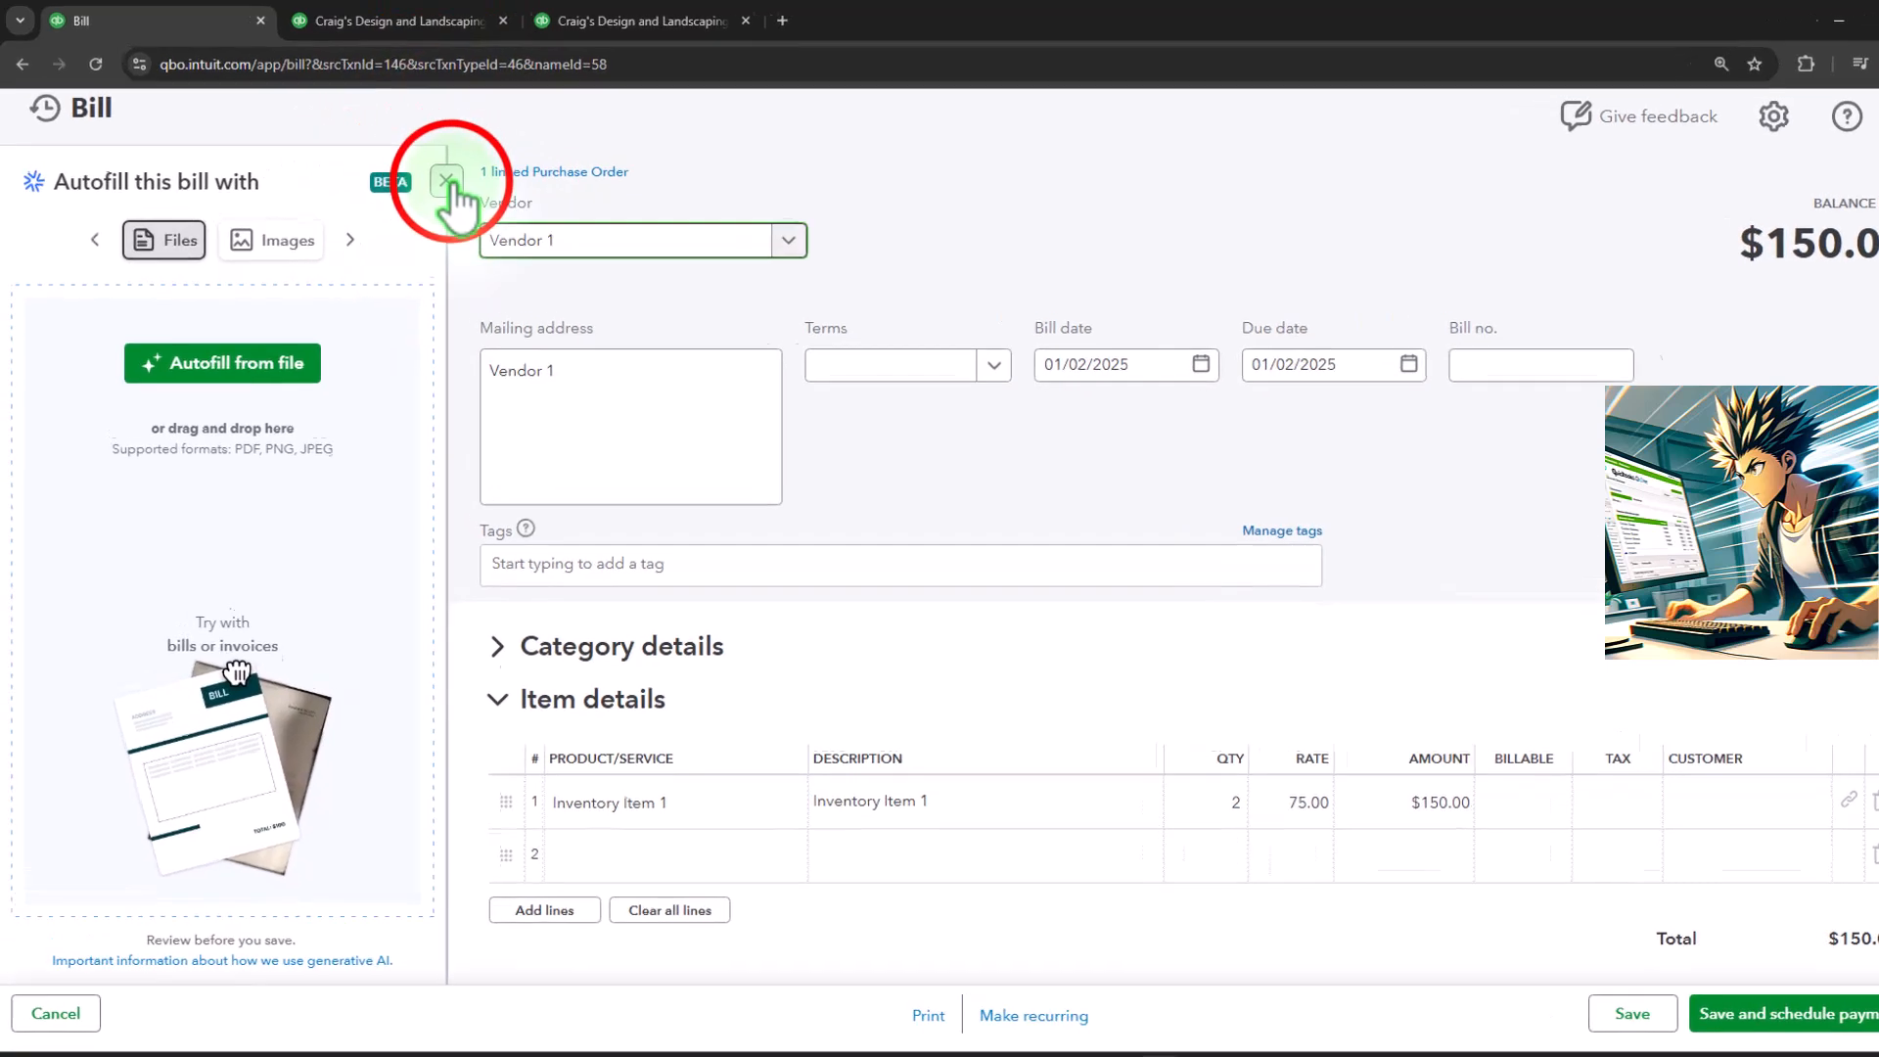
click(446, 182)
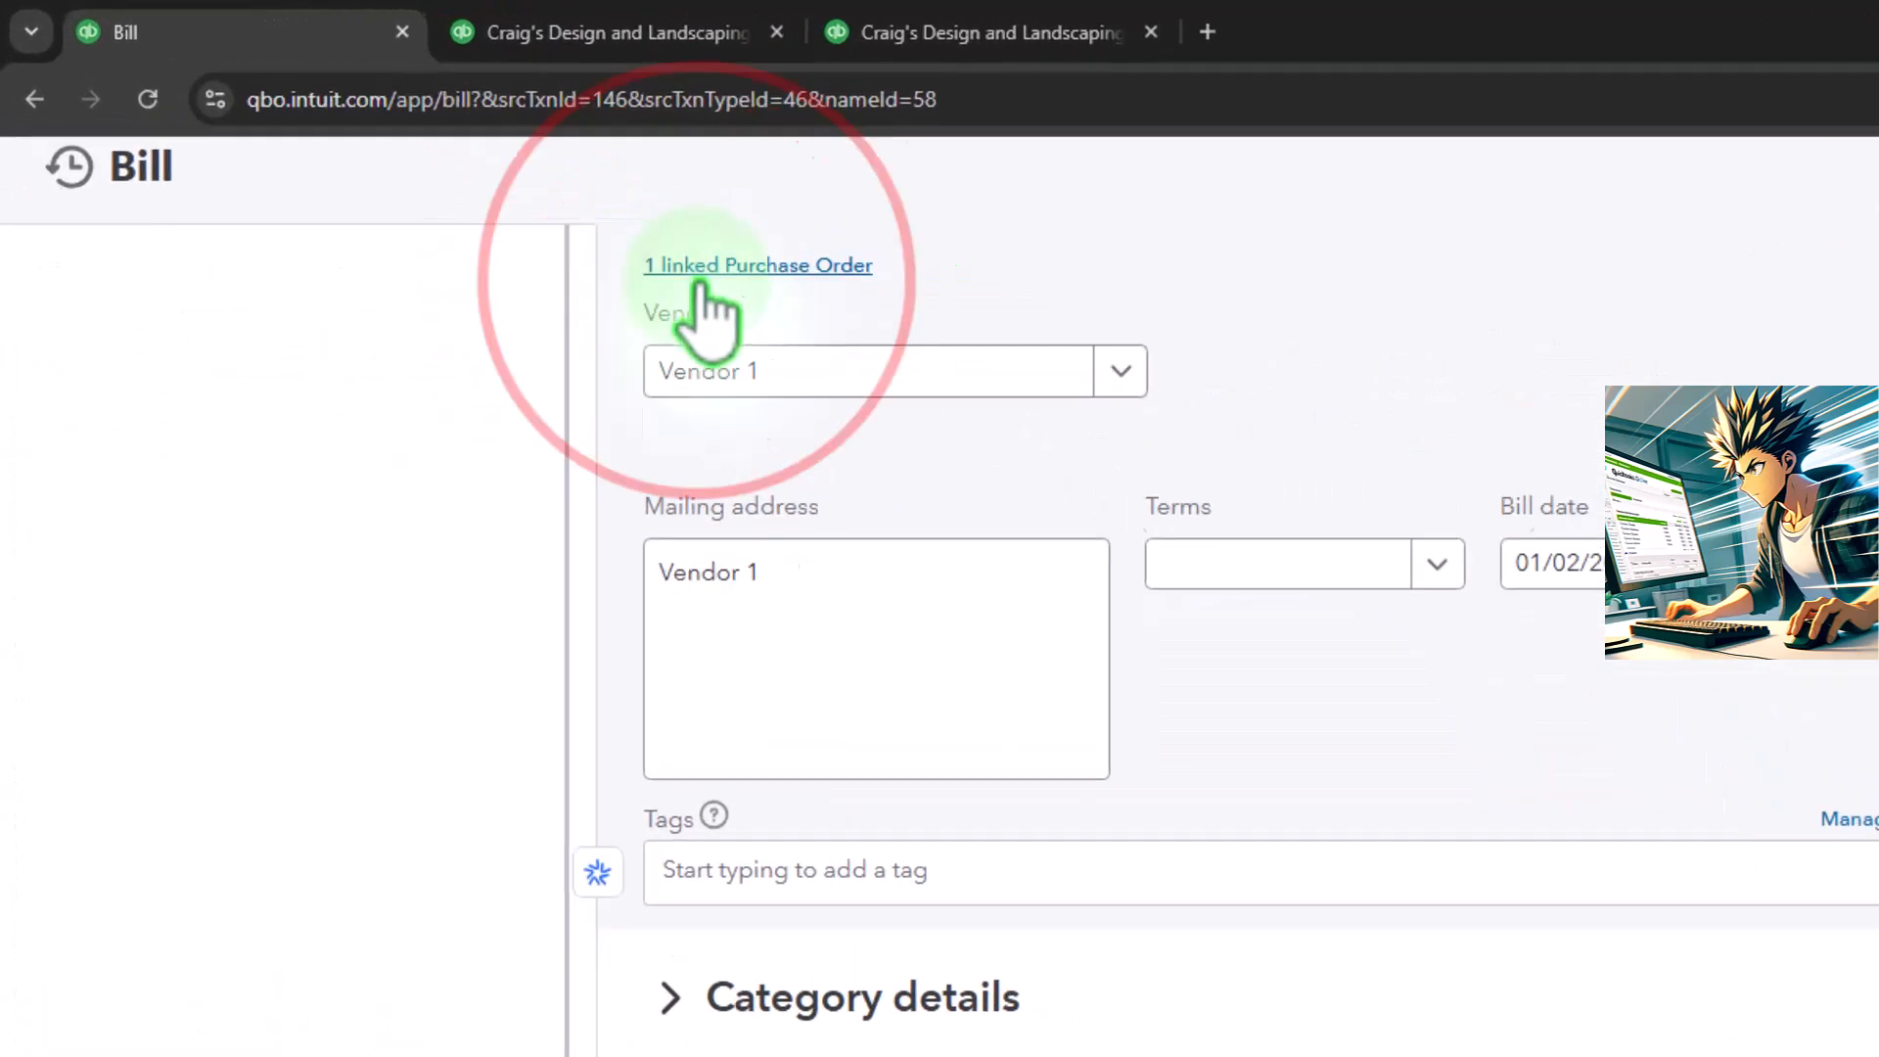
Set the bill's payment terms to Net 10, keeping the bill date, and check the due date
click(262, 240)
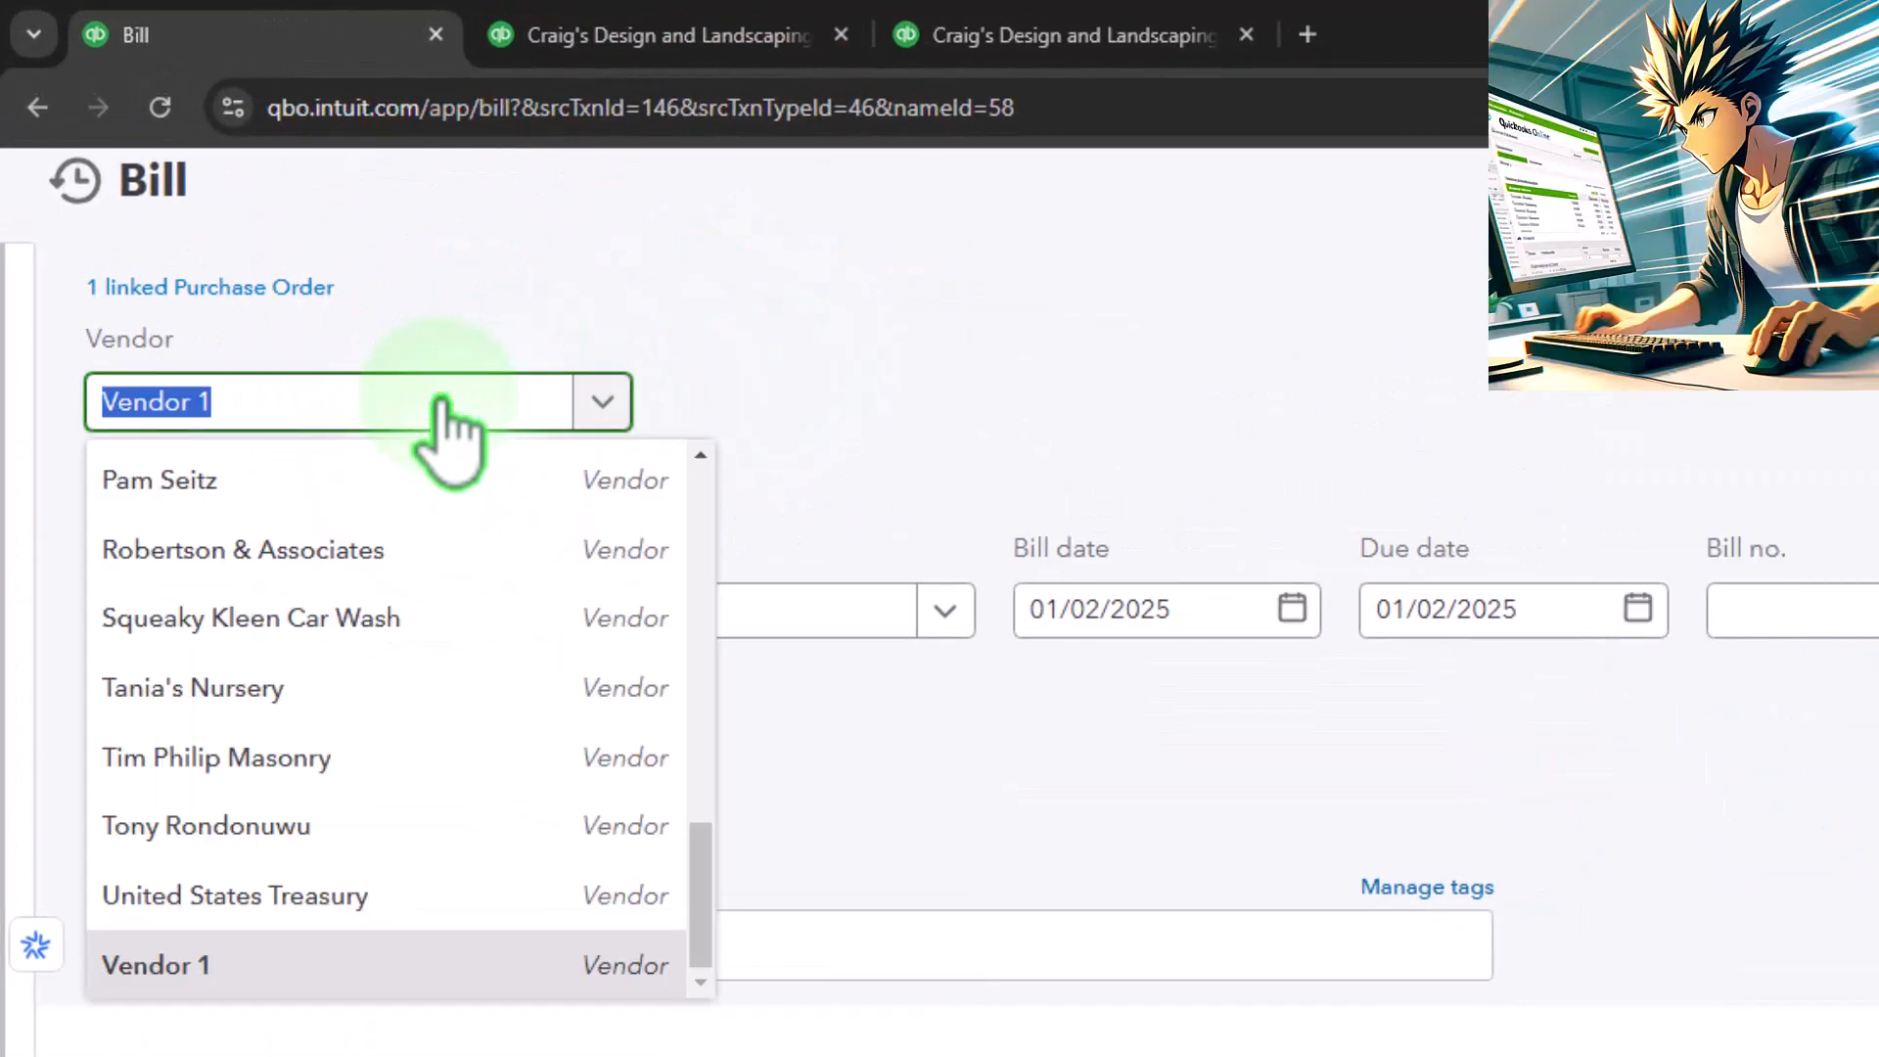
key(Tab)
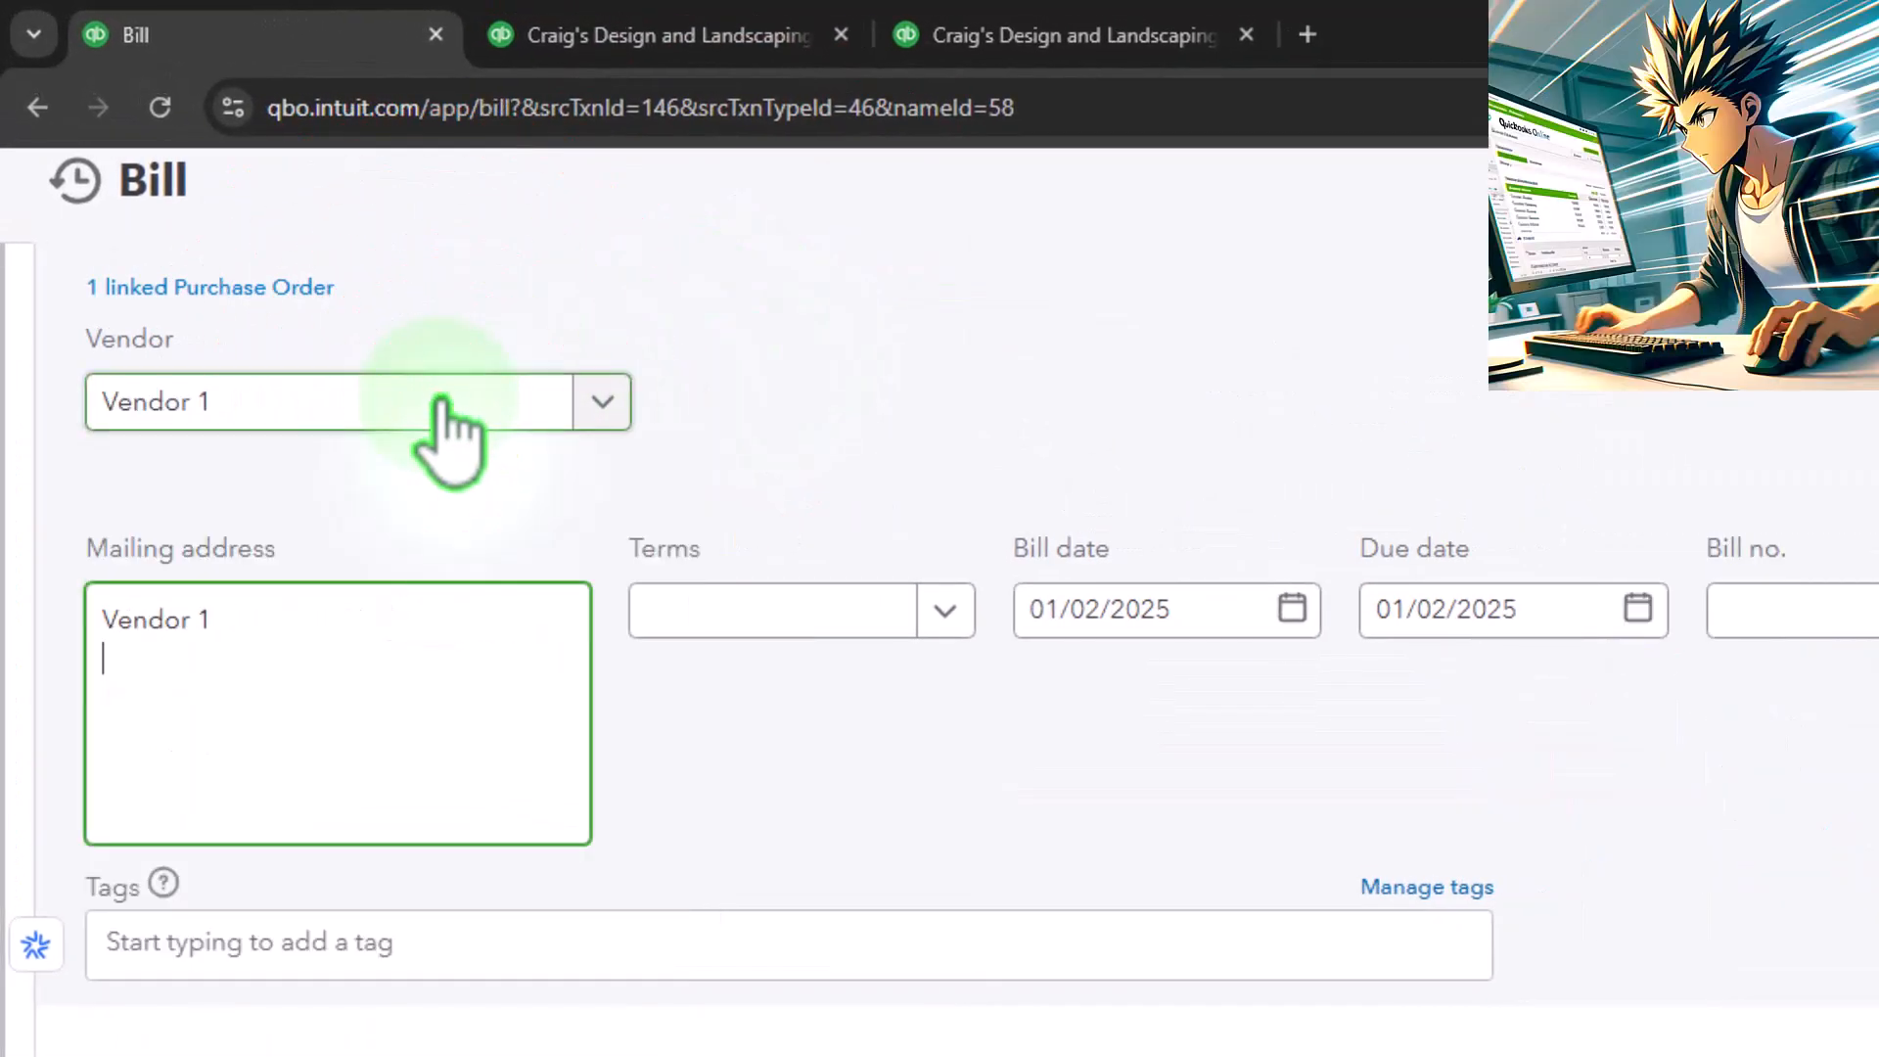
key(Tab)
key(Tab)
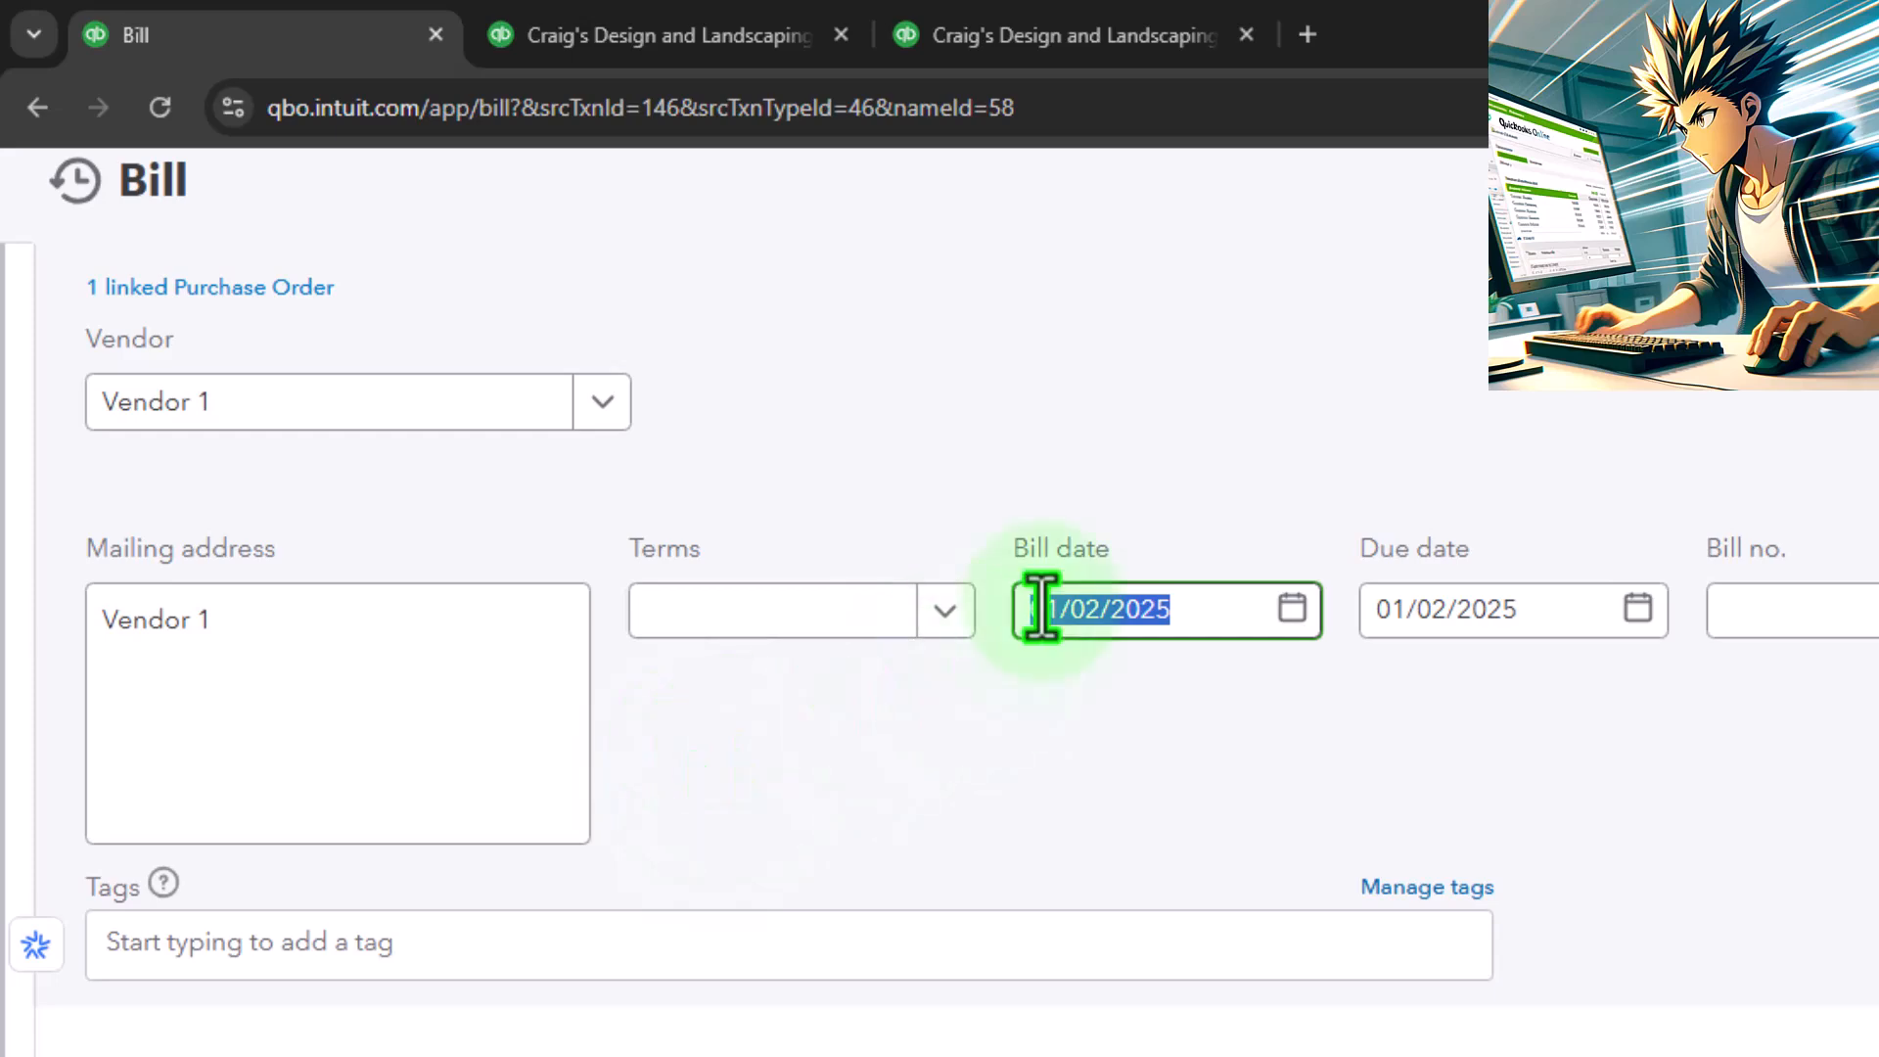
key(Tab)
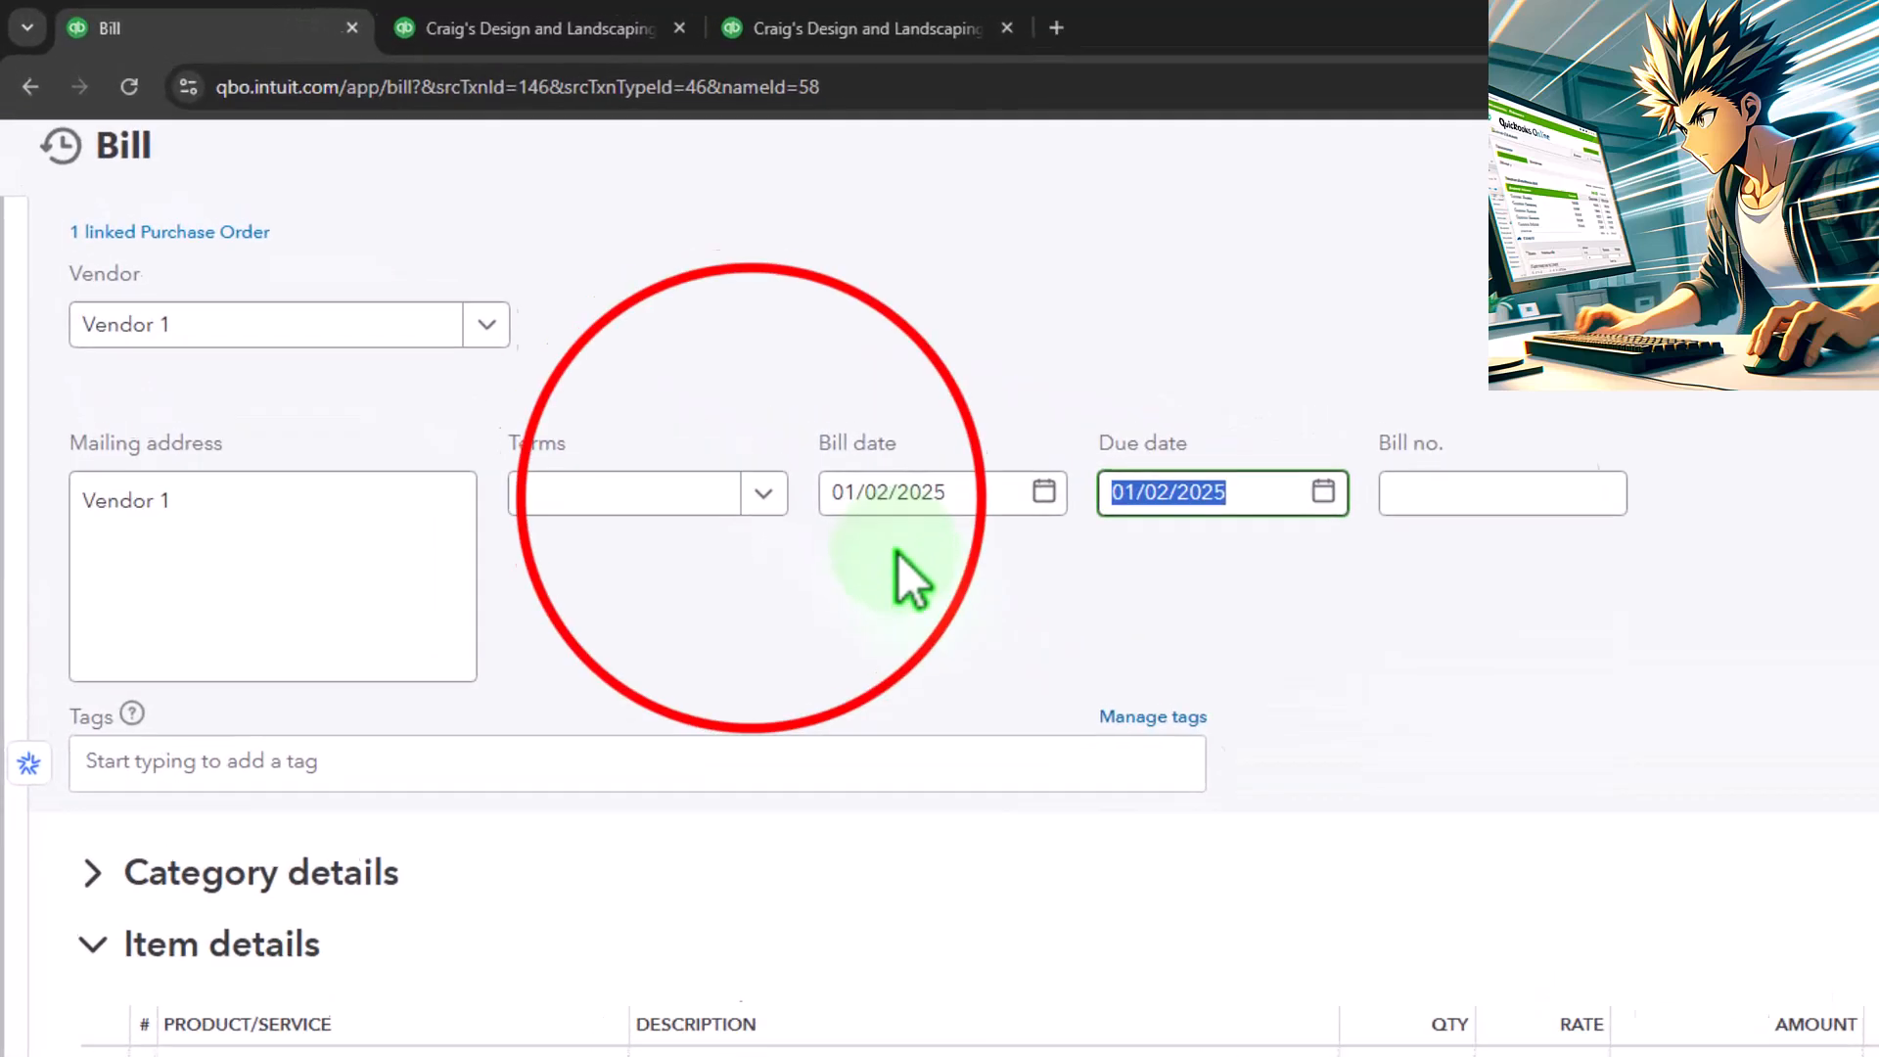
click(825, 536)
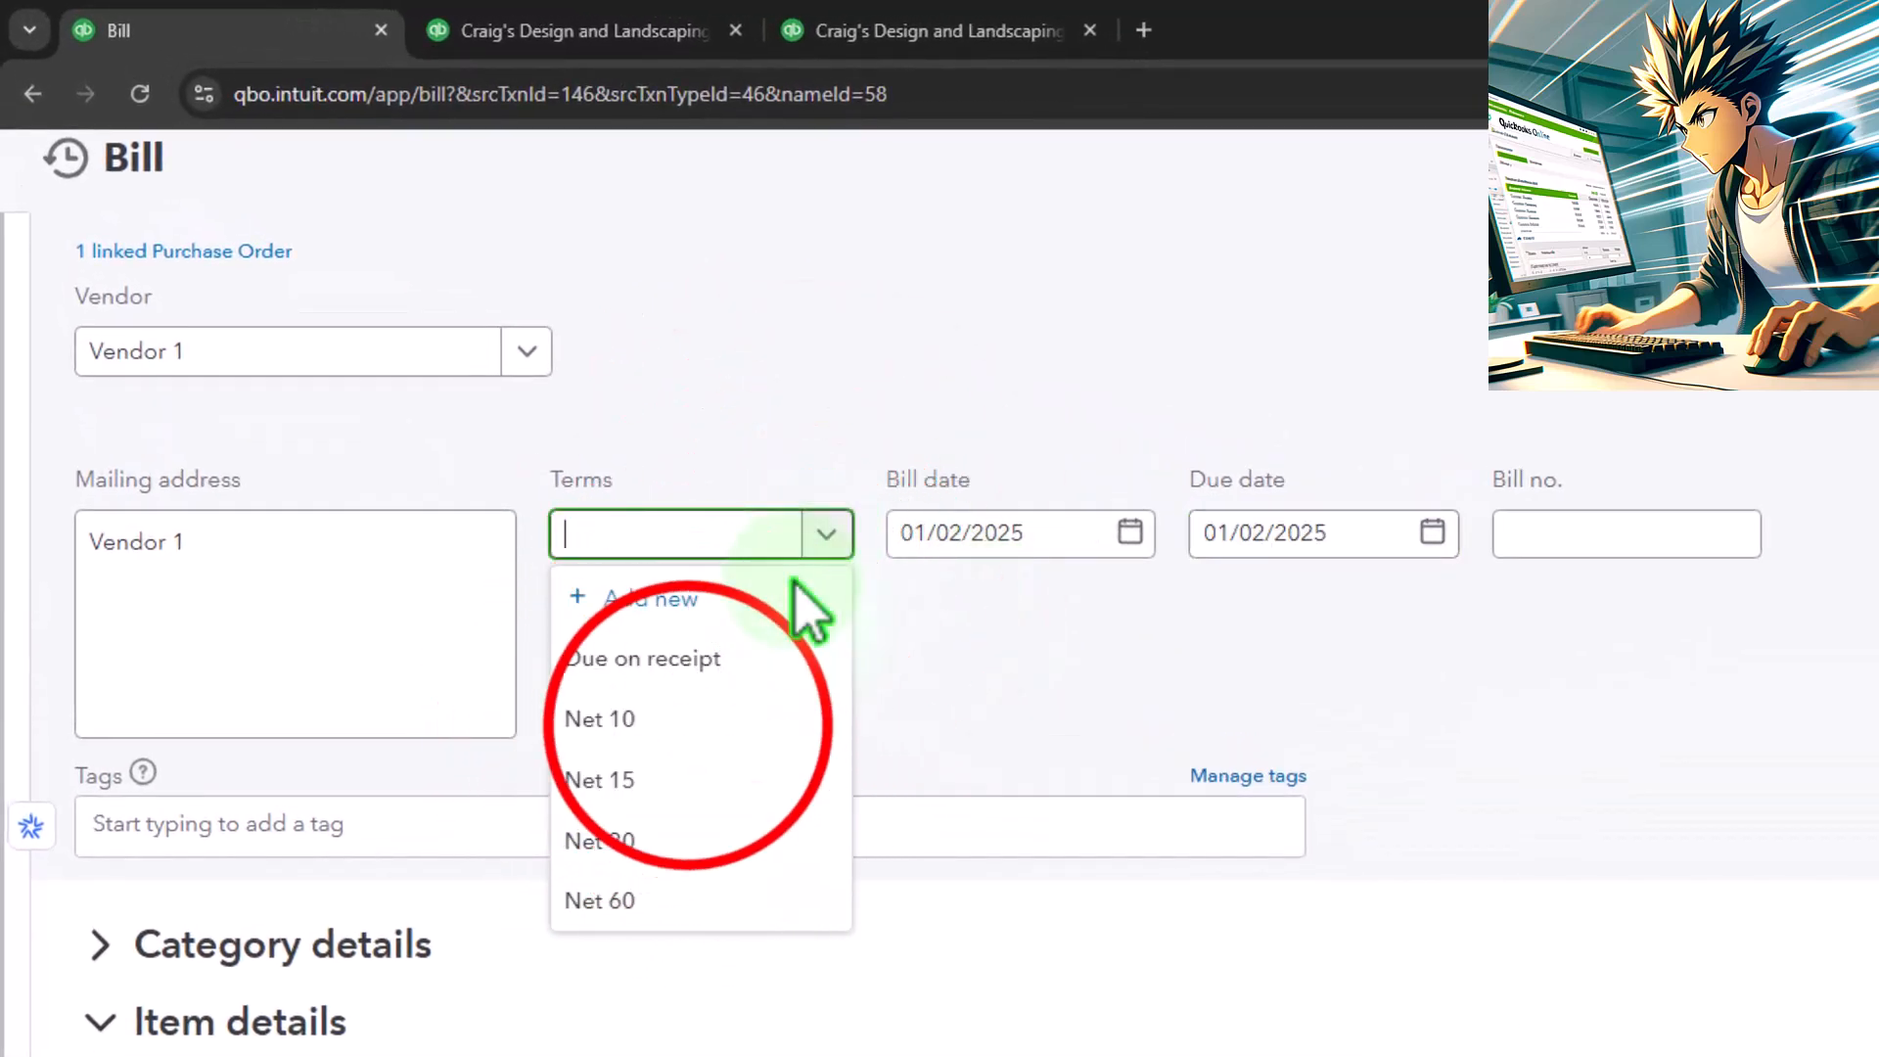
click(683, 719)
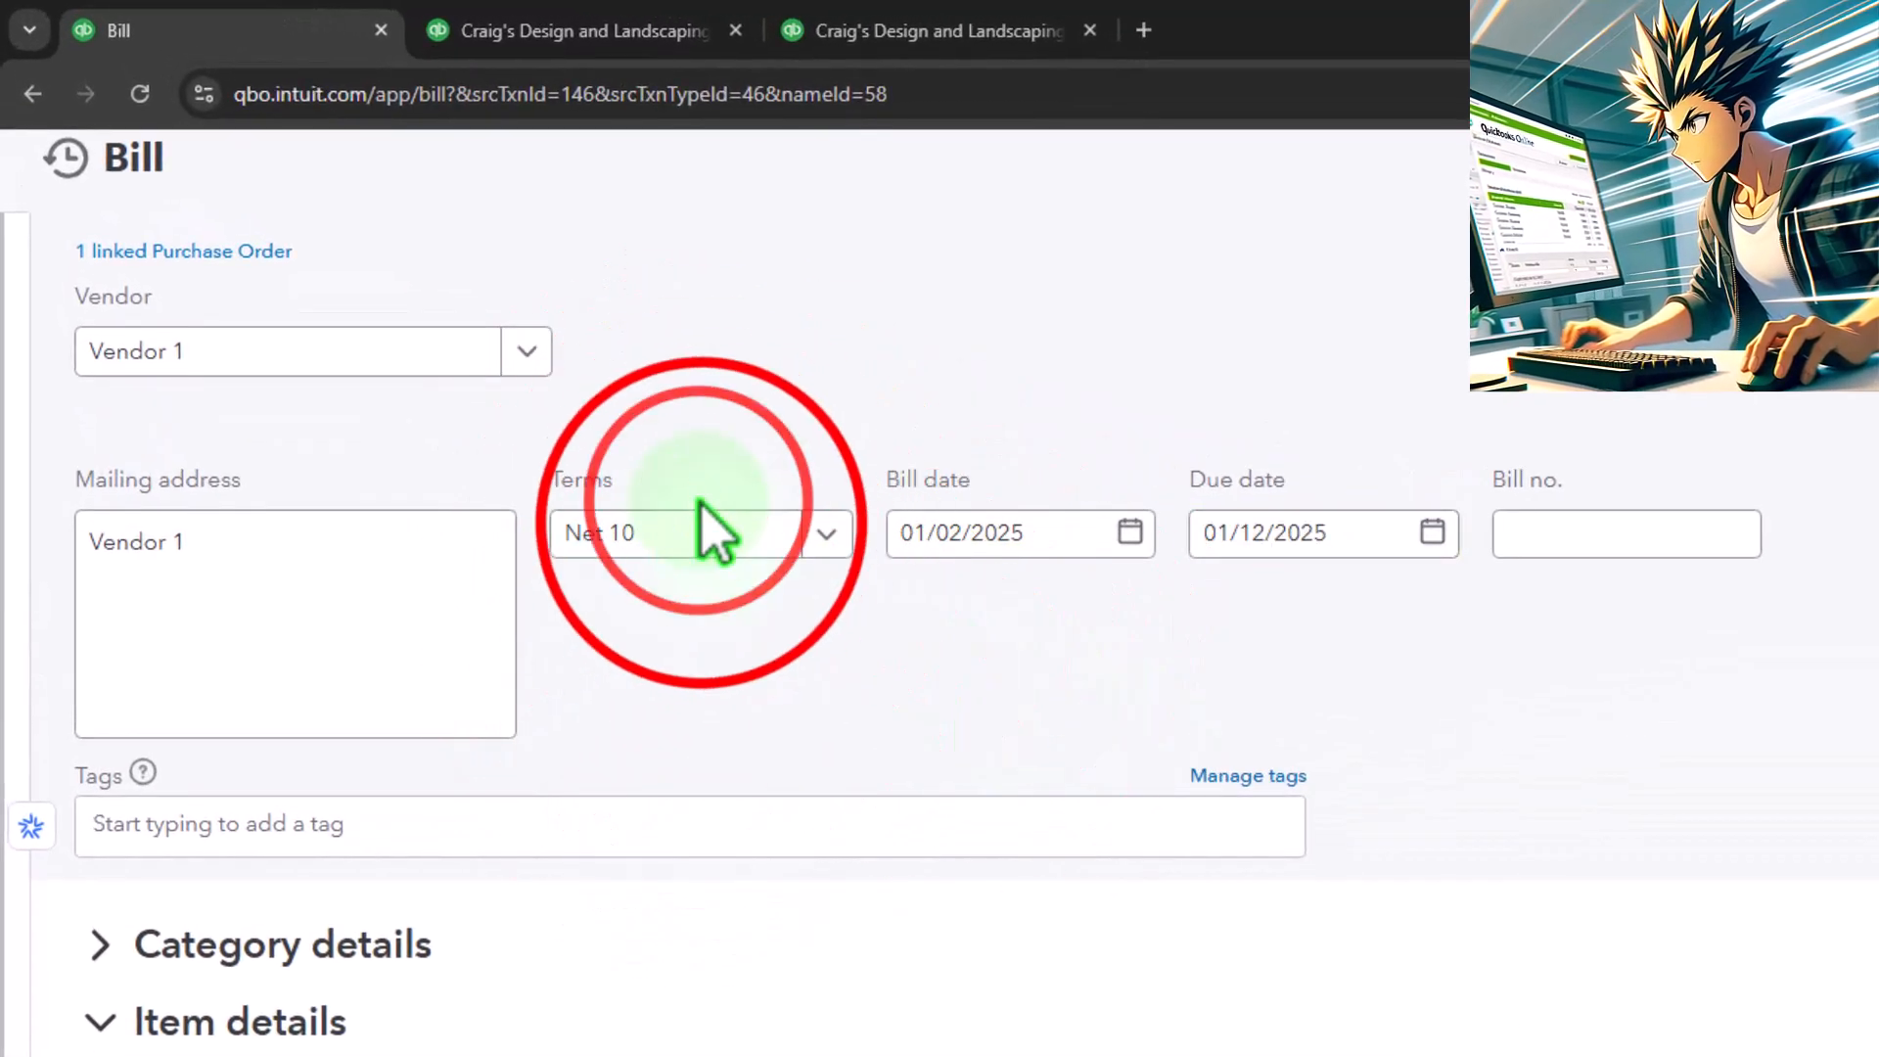
key(Tab)
key(Tab)
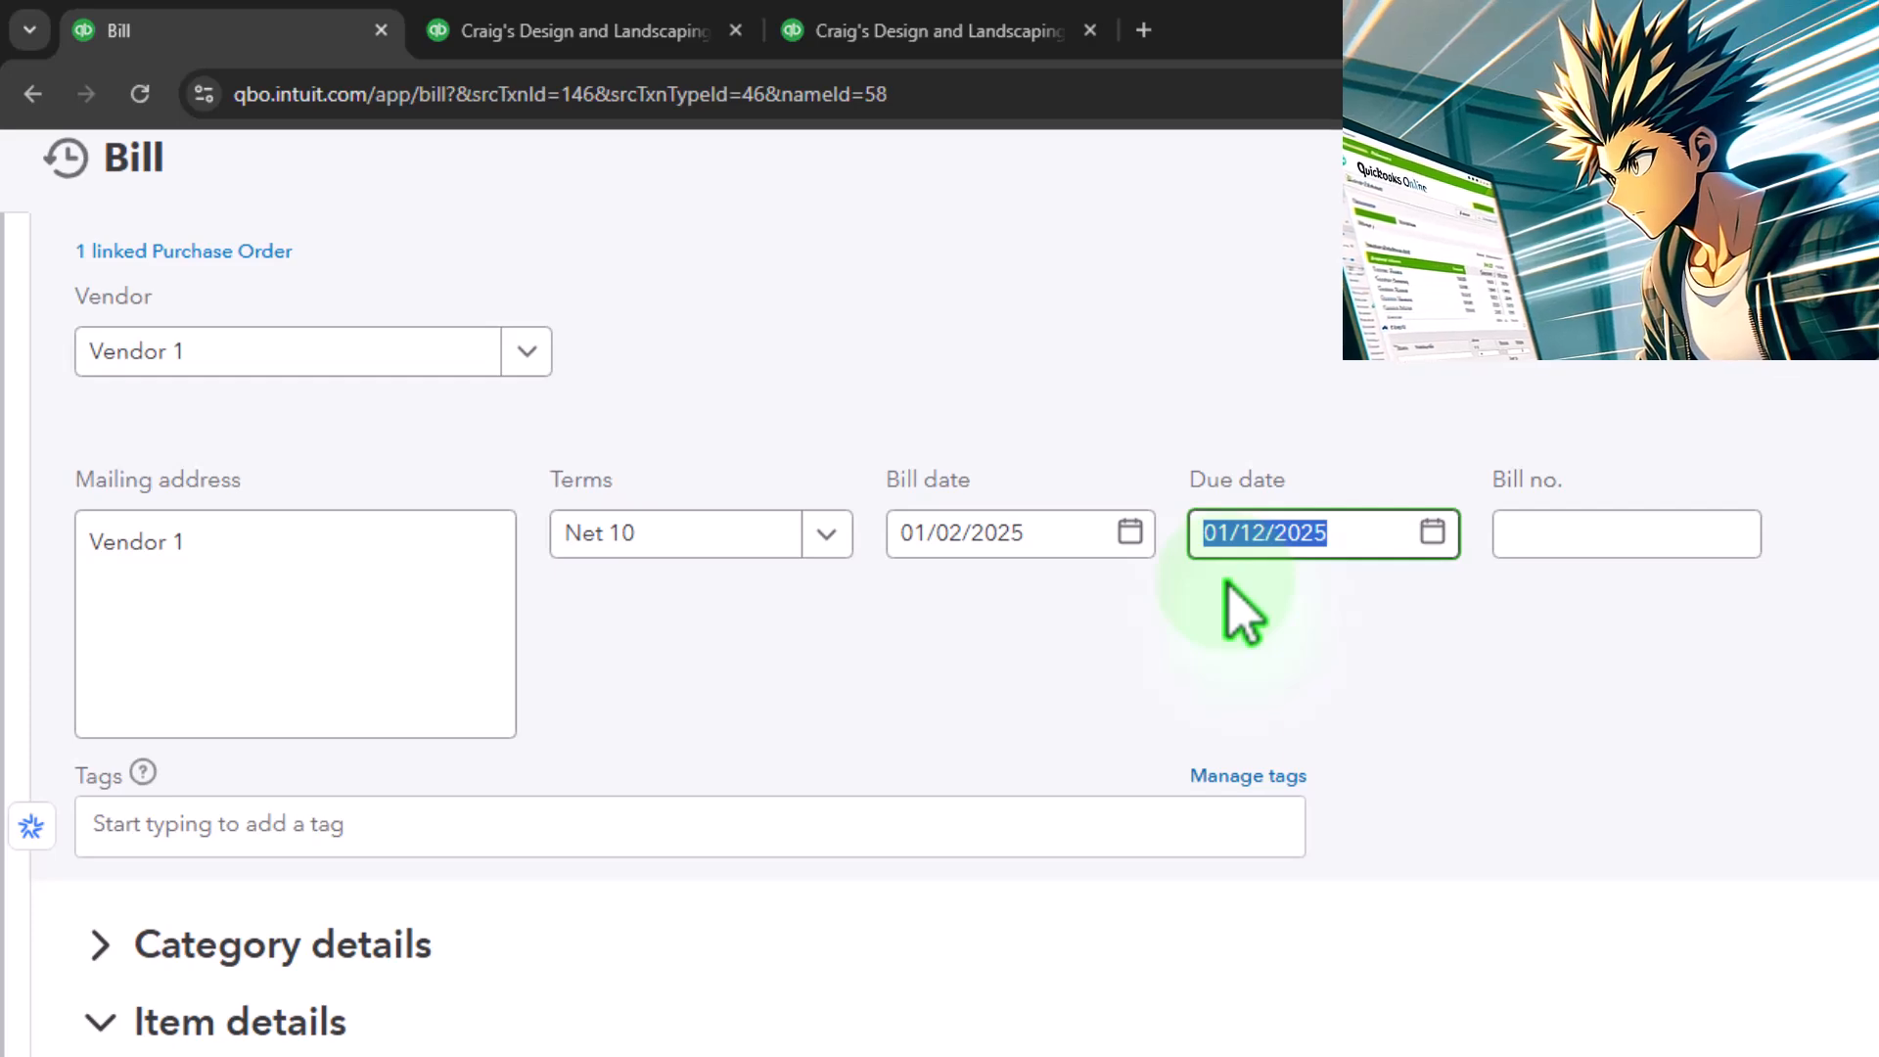
Expand the bill's Category details section to view its lines, and collapse it again
key(Tab)
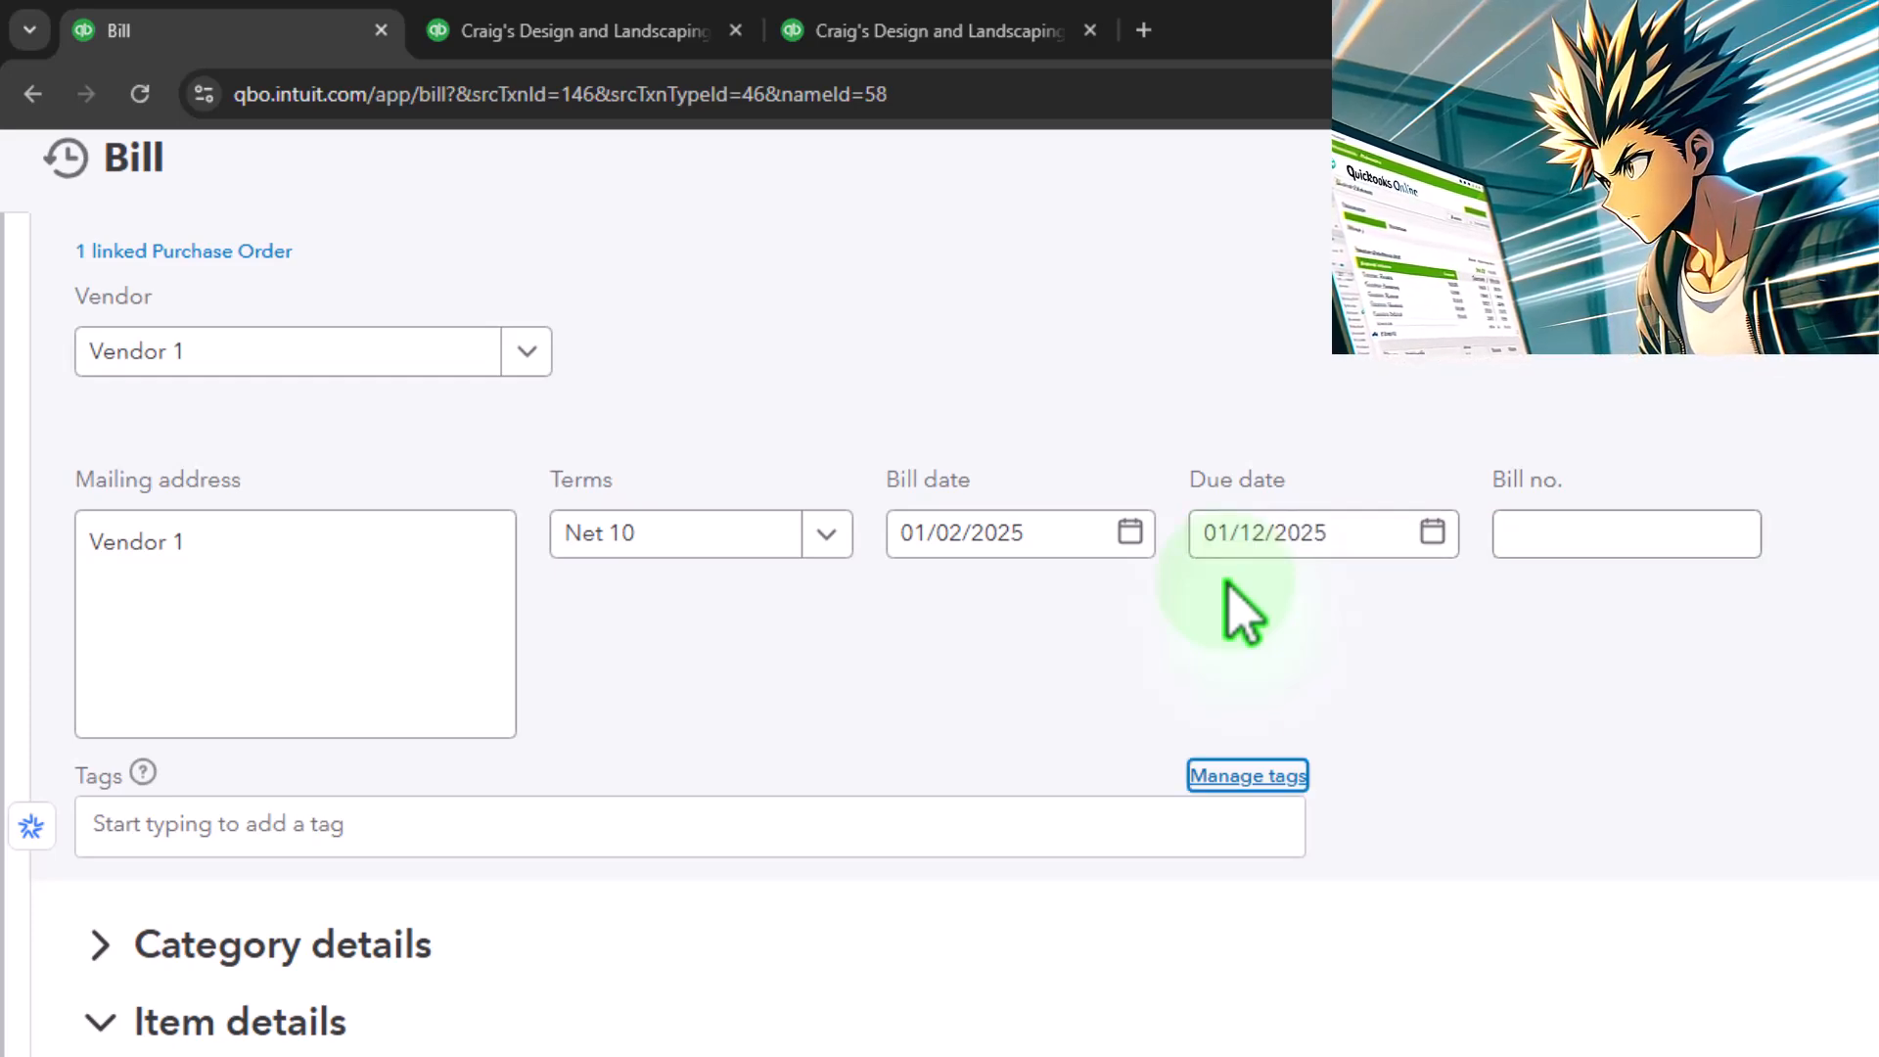
key(Tab)
key(Tab)
key(Tab)
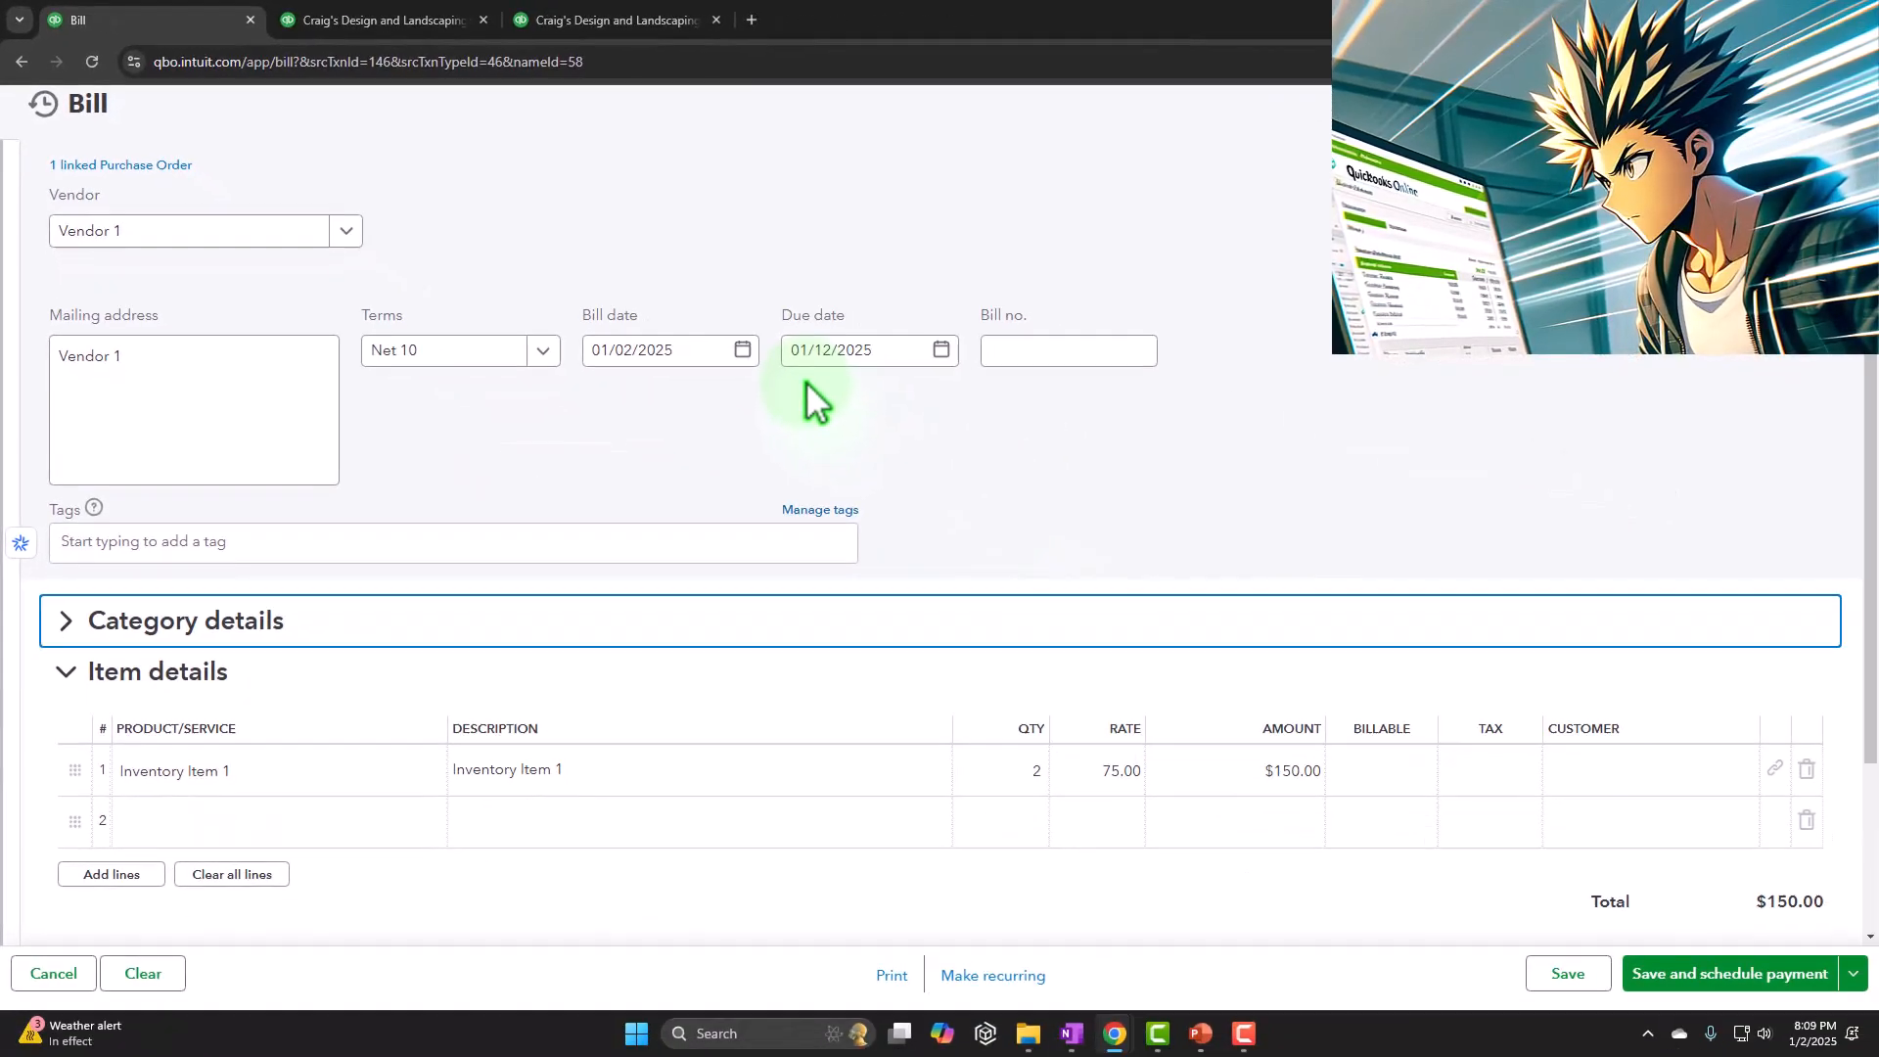
scroll(1198, 595, down, 1)
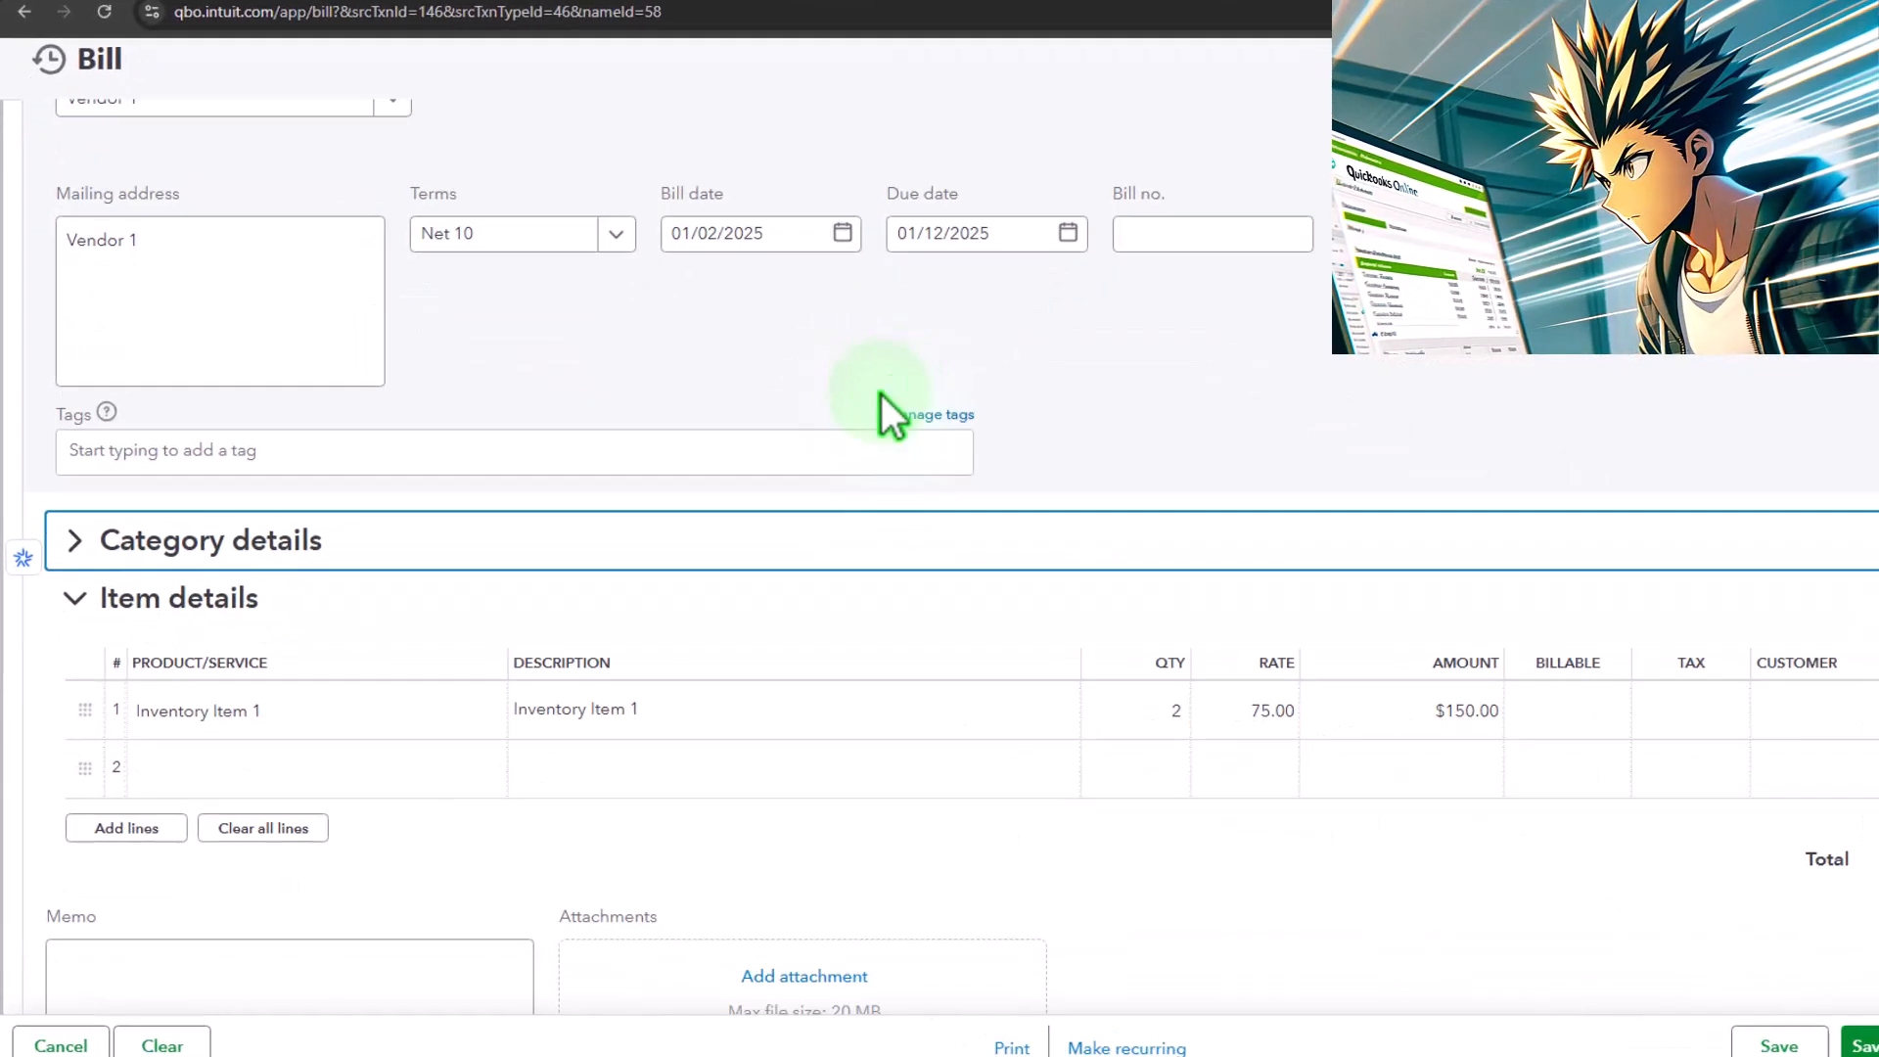
click(76, 539)
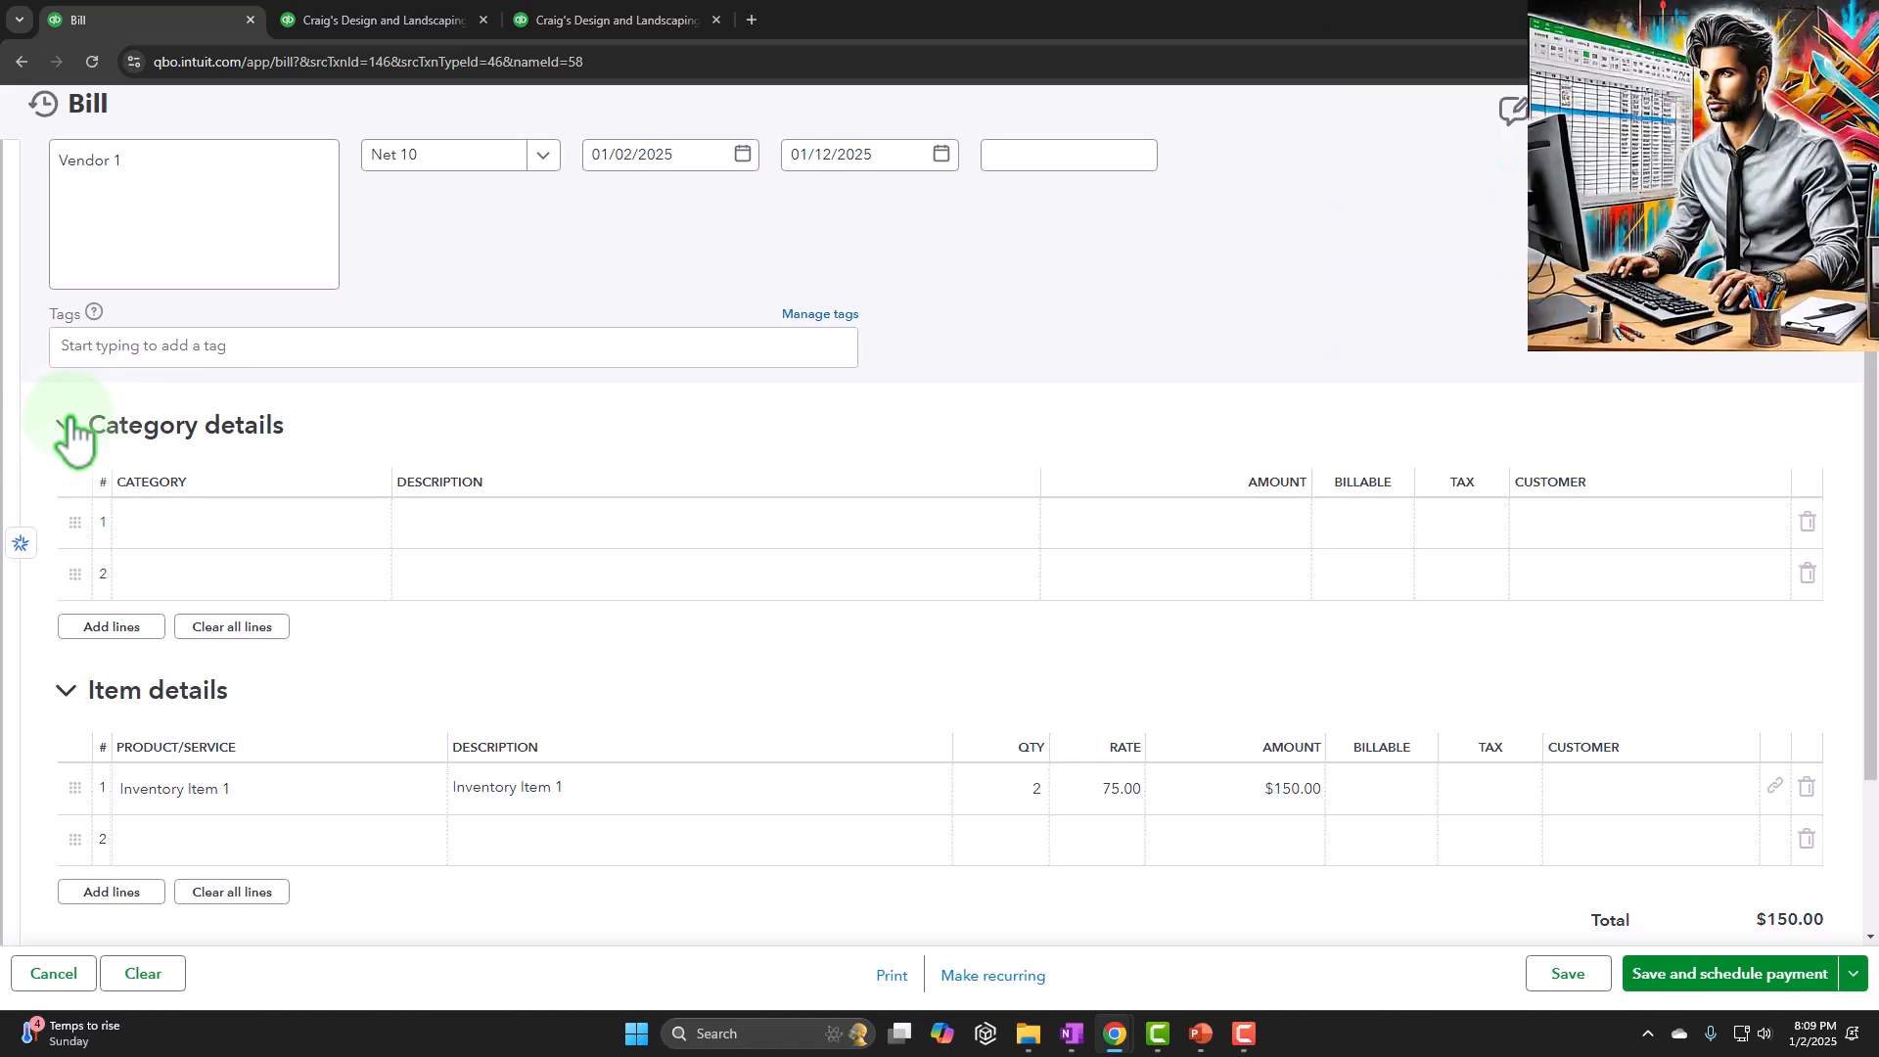
click(68, 427)
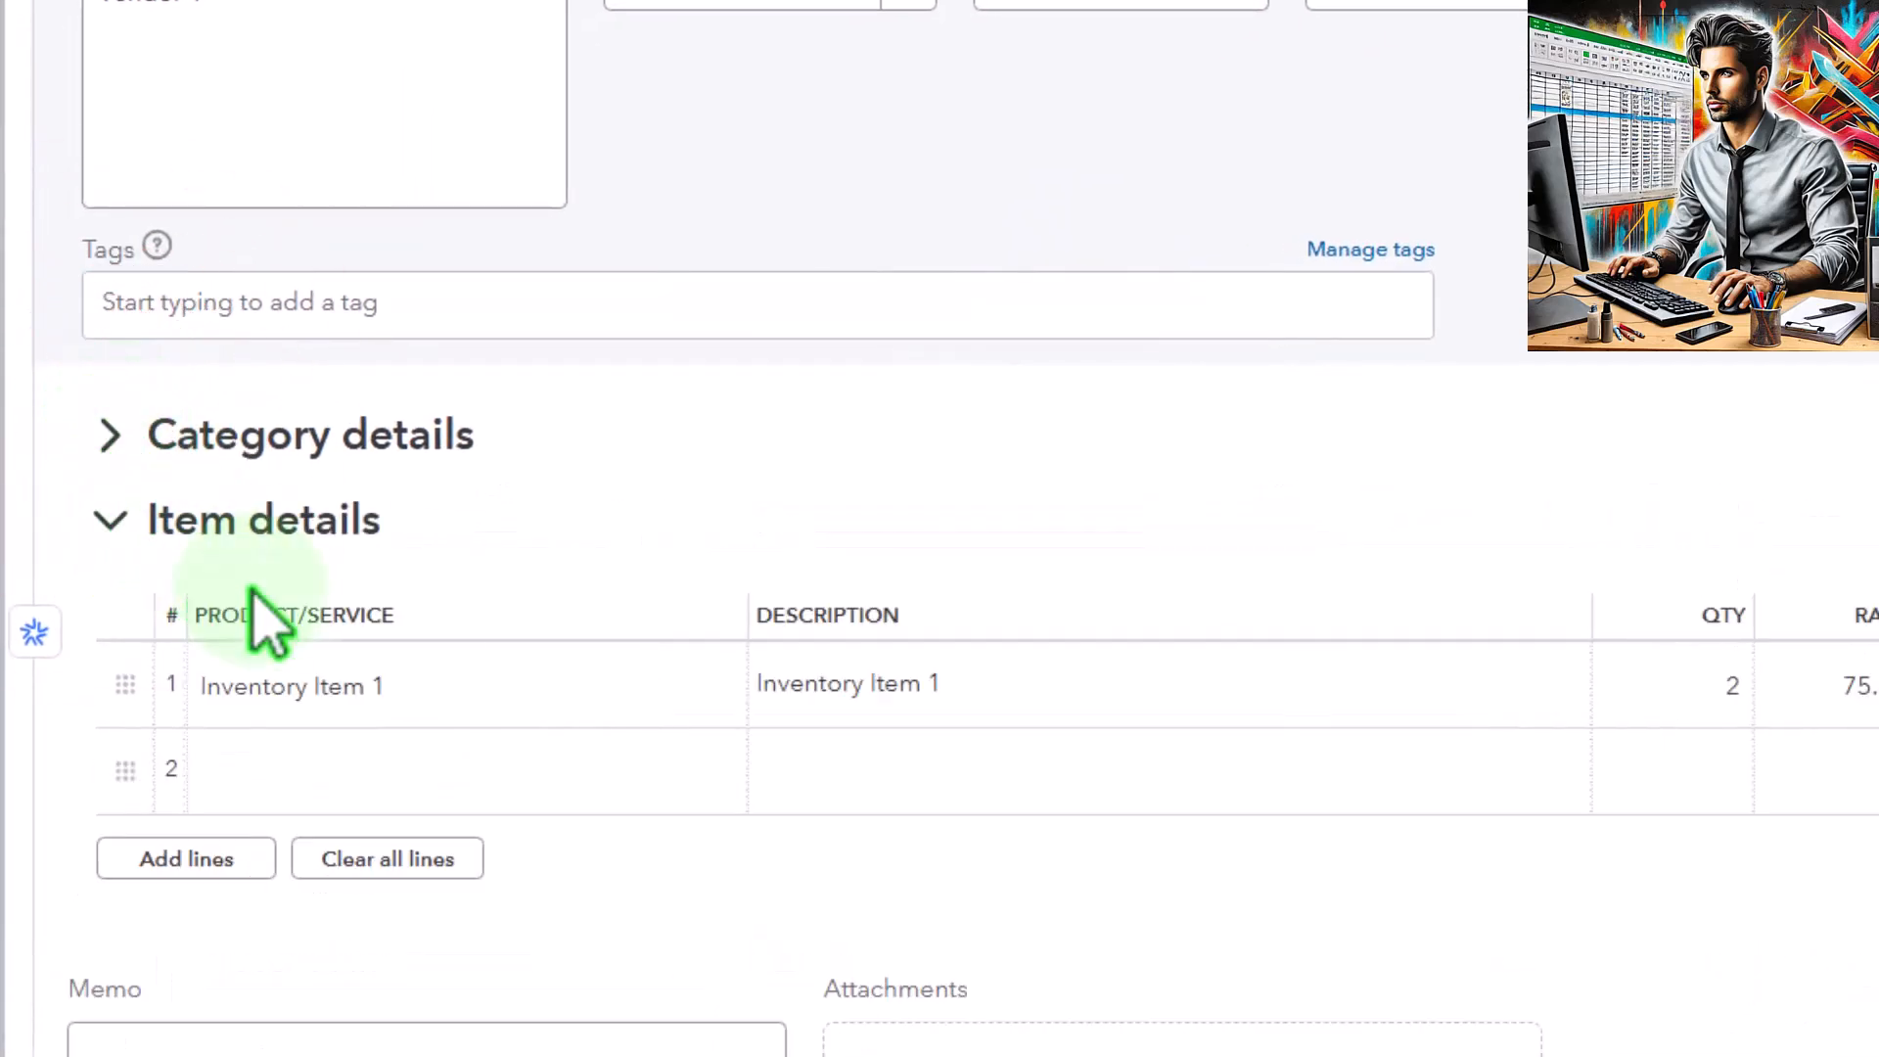
Check the stock and purchase order quantity information for Inventory Item 1 on the bill's item line
click(333, 690)
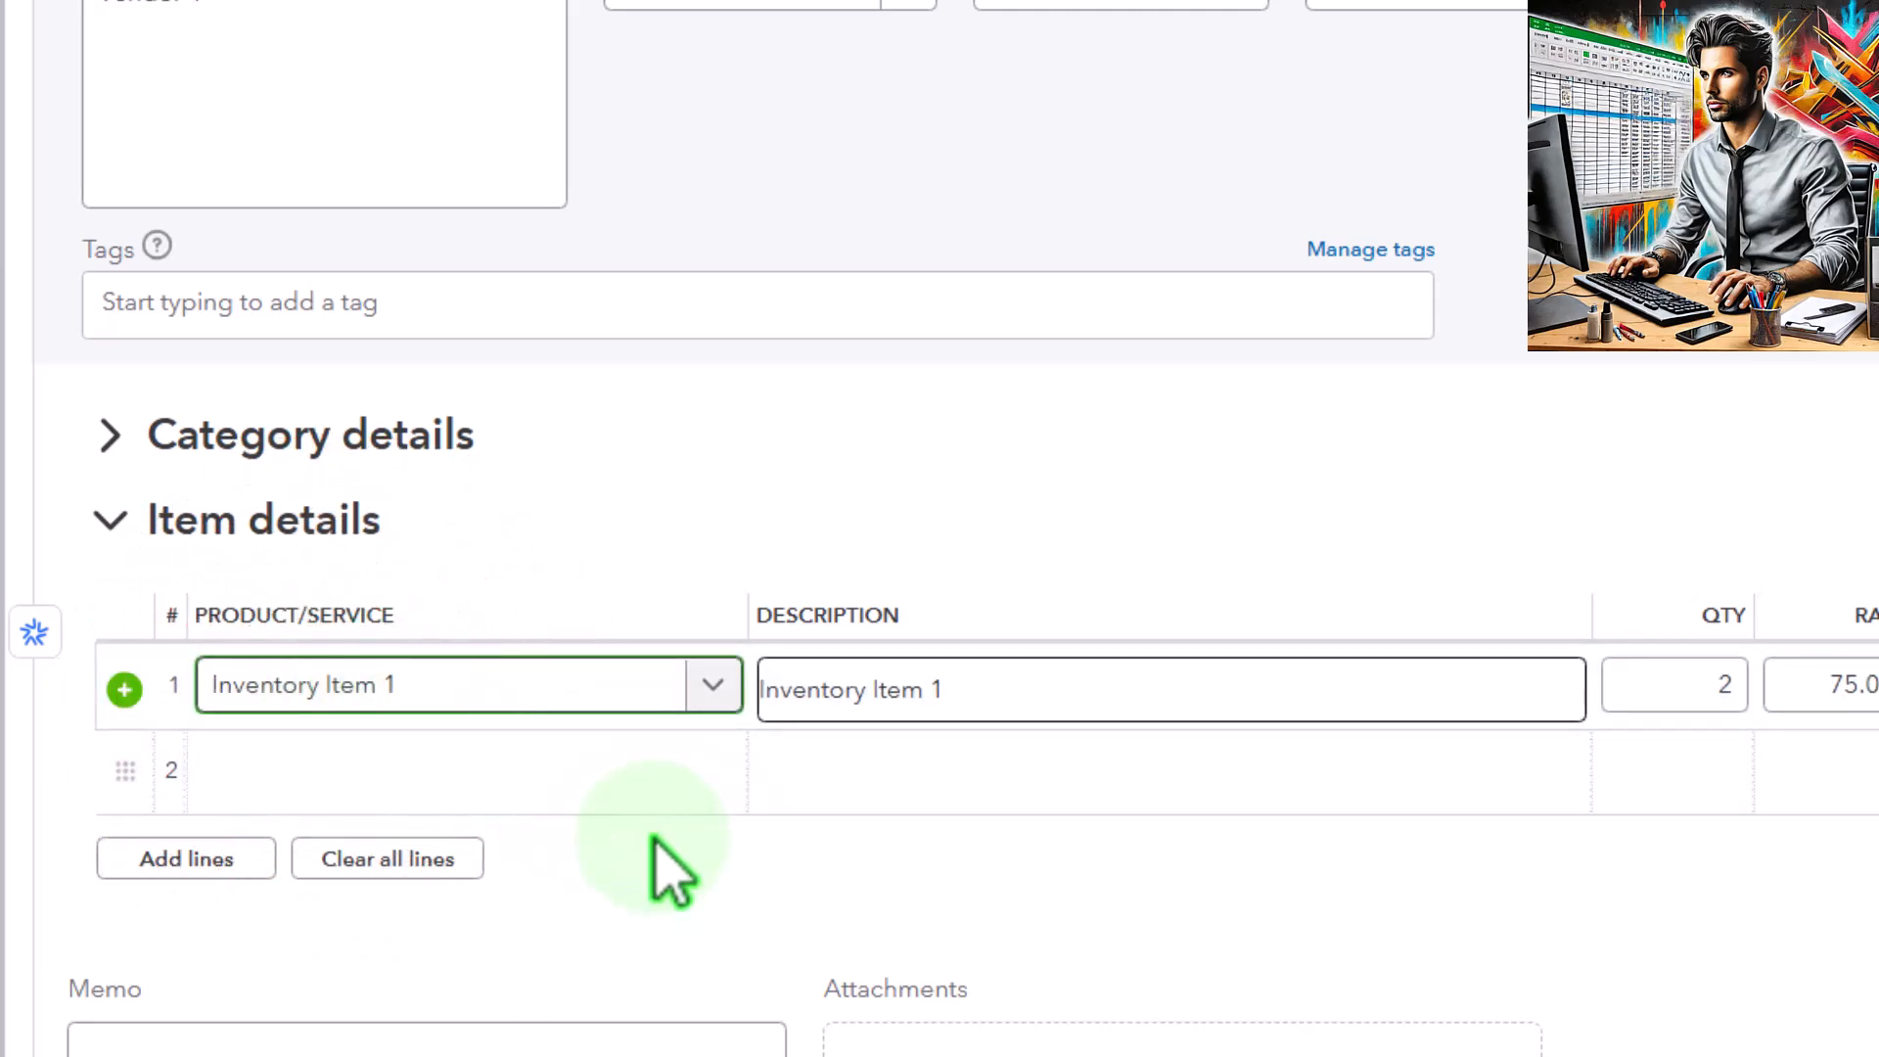
key(Tab)
key(Tab)
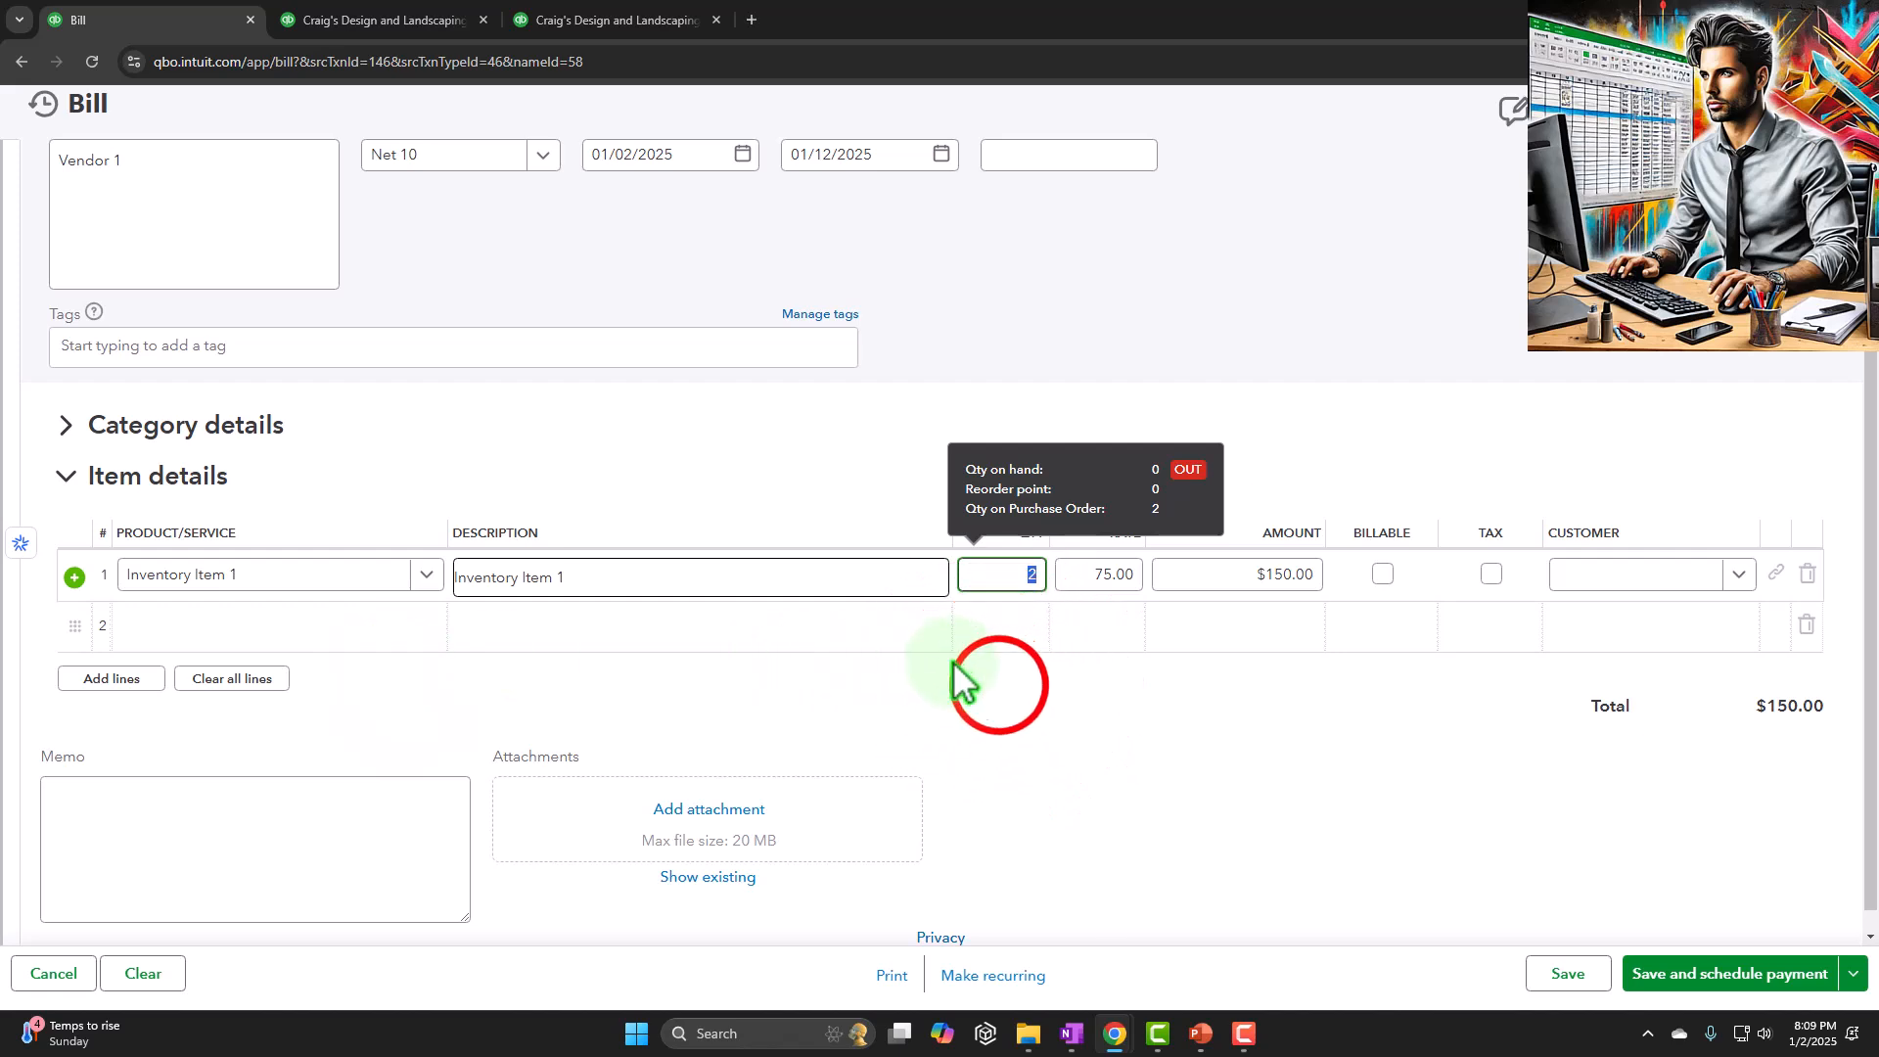
click(1664, 870)
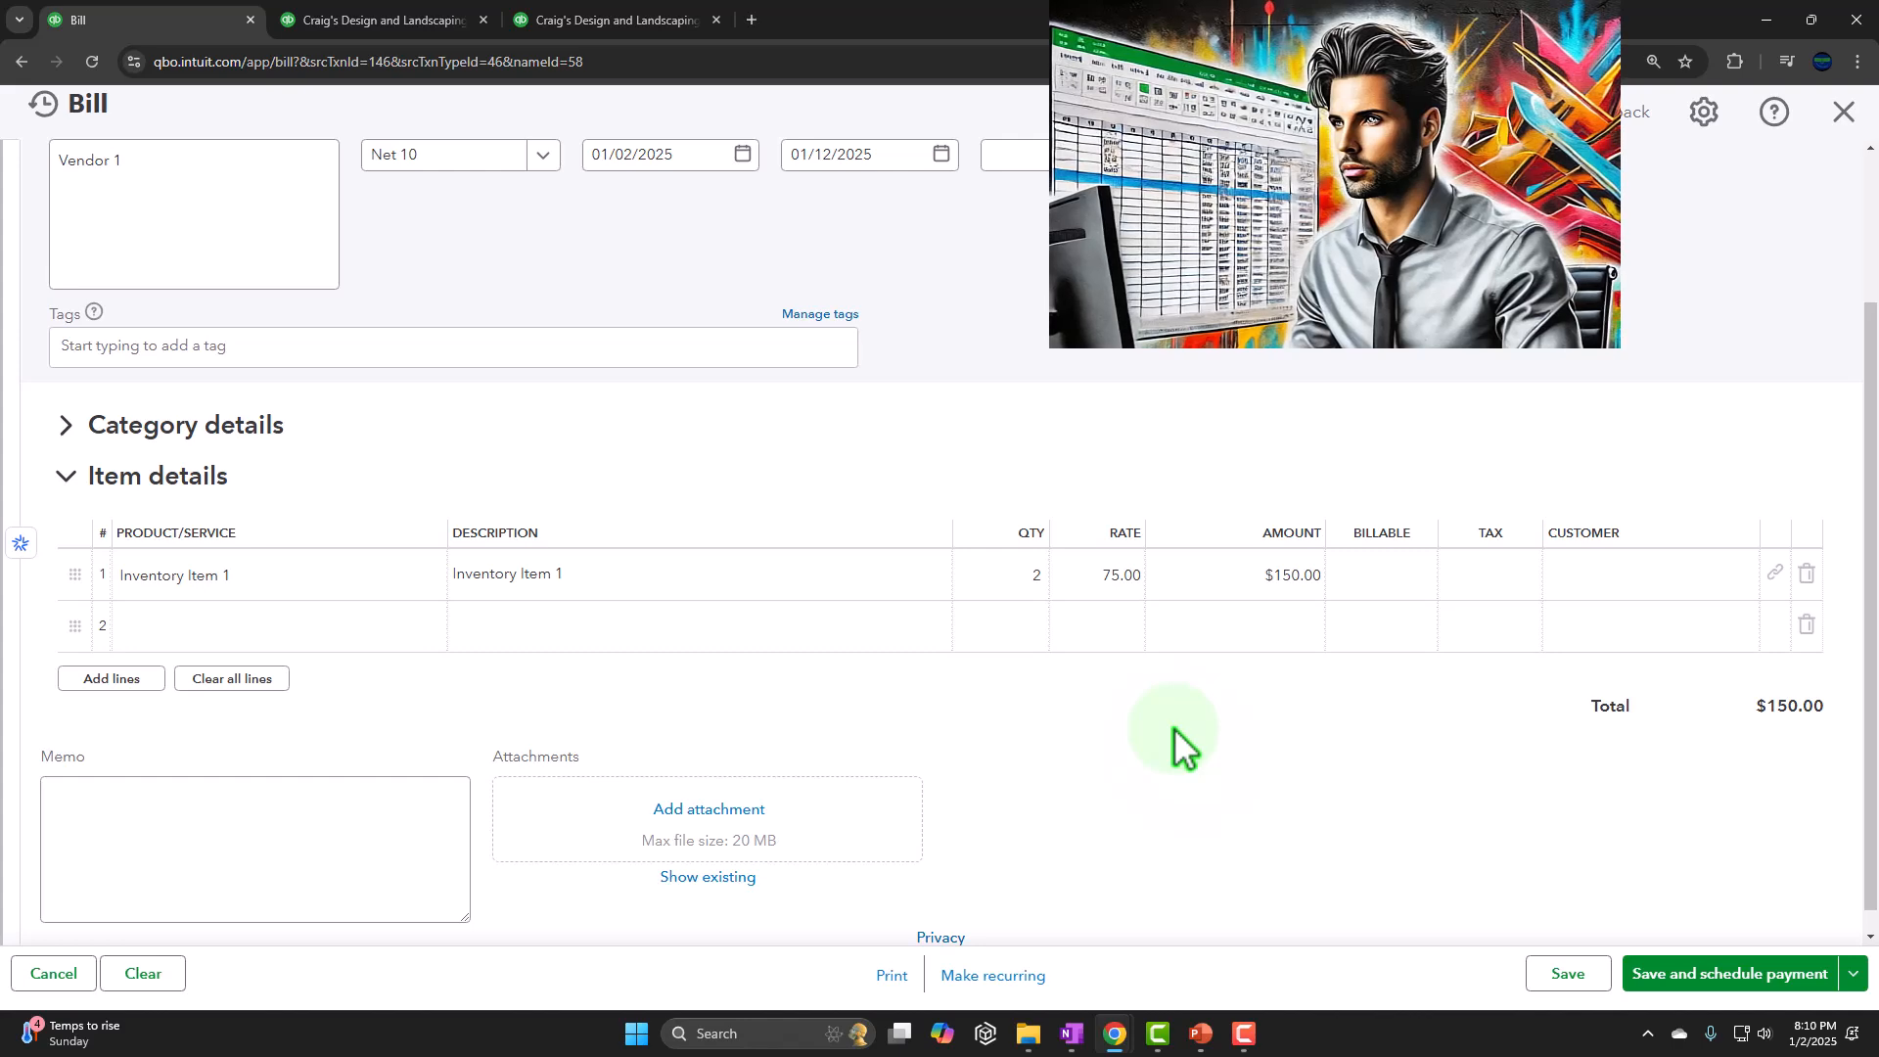
Save and close Vendor 1's bill without scheduling a payment
scroll(1172, 726, down, 1)
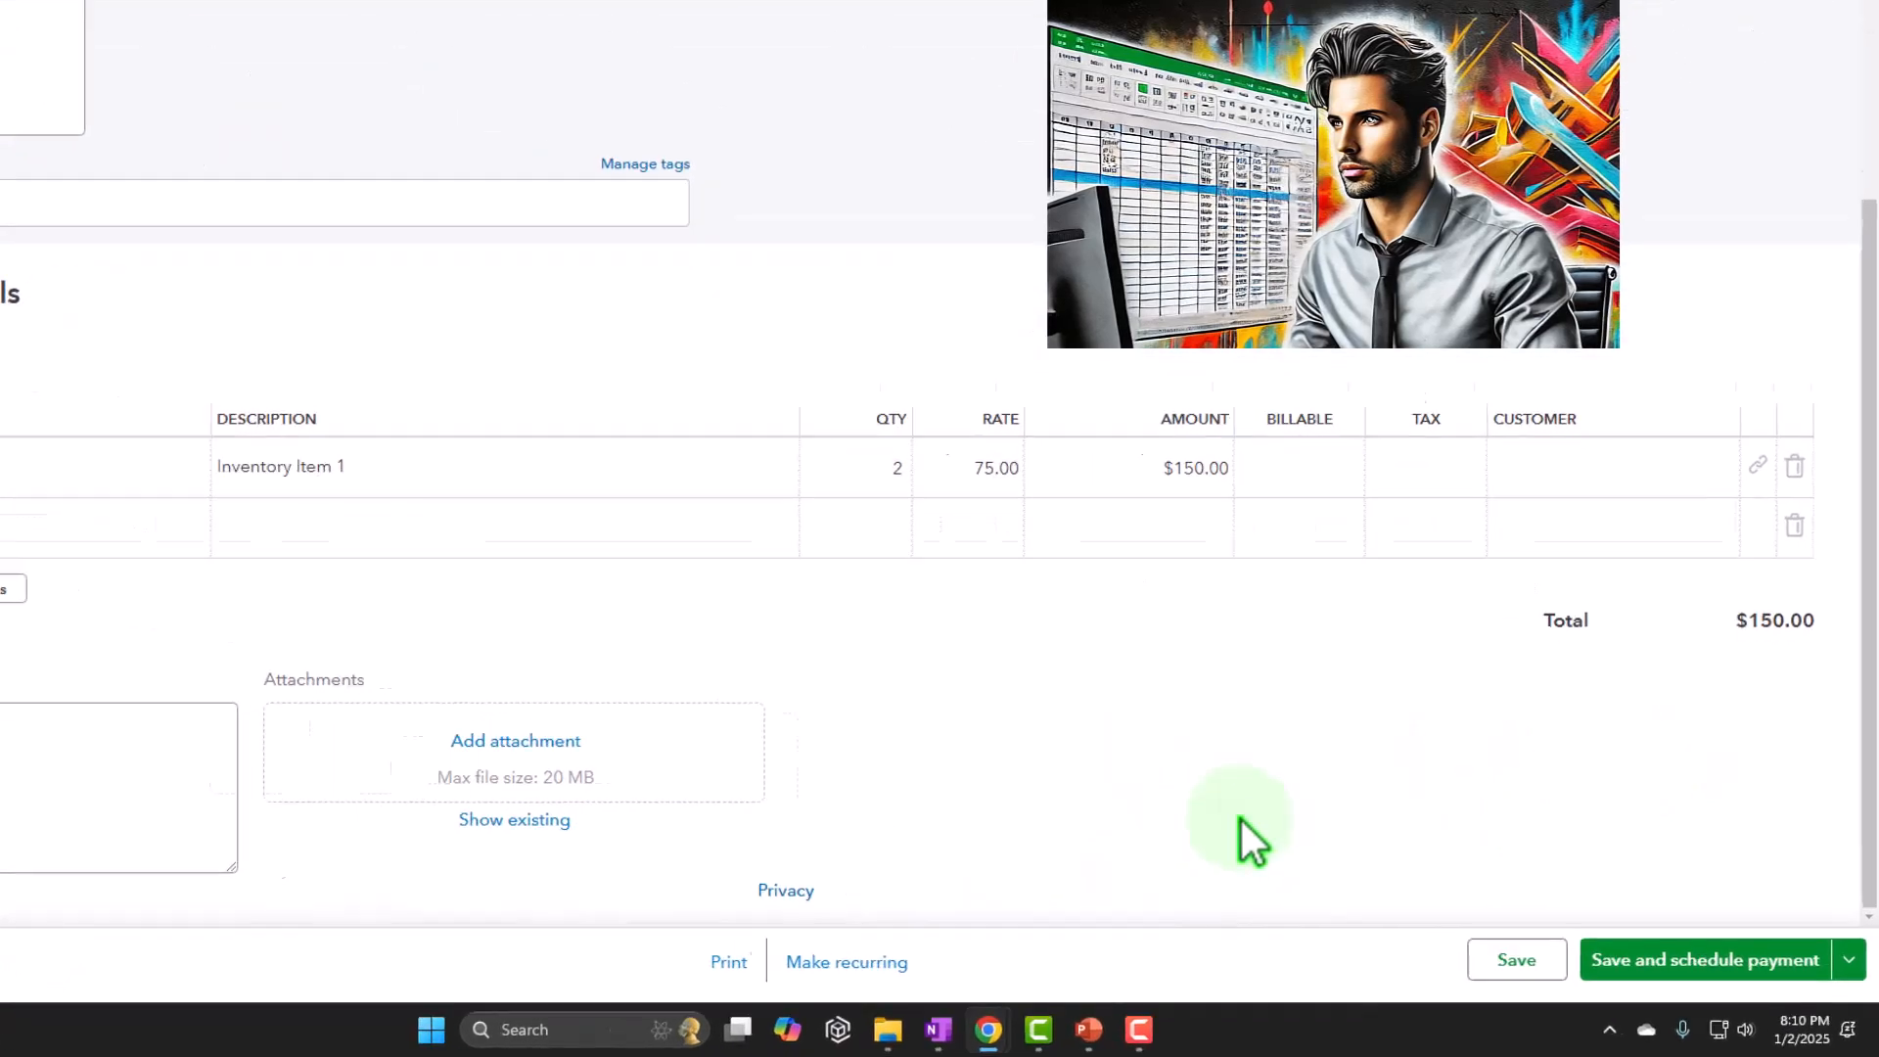
click(1845, 900)
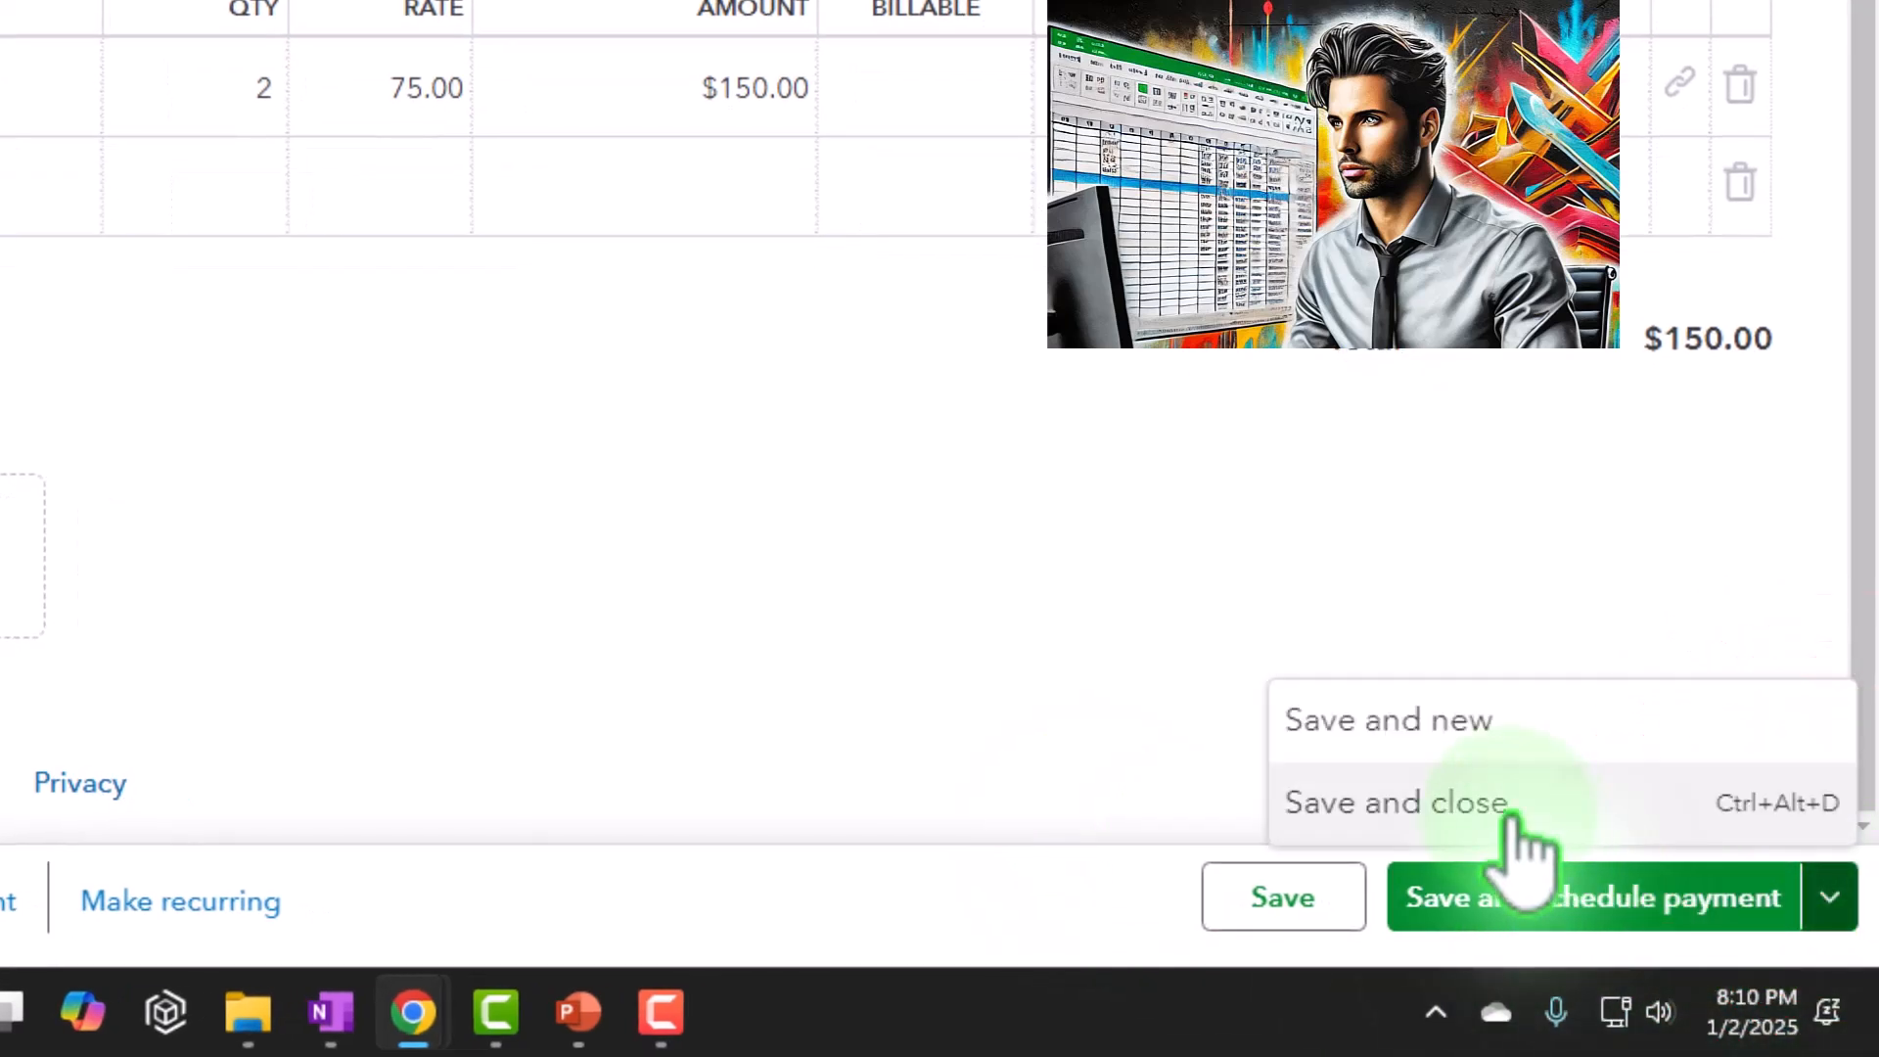
click(1507, 808)
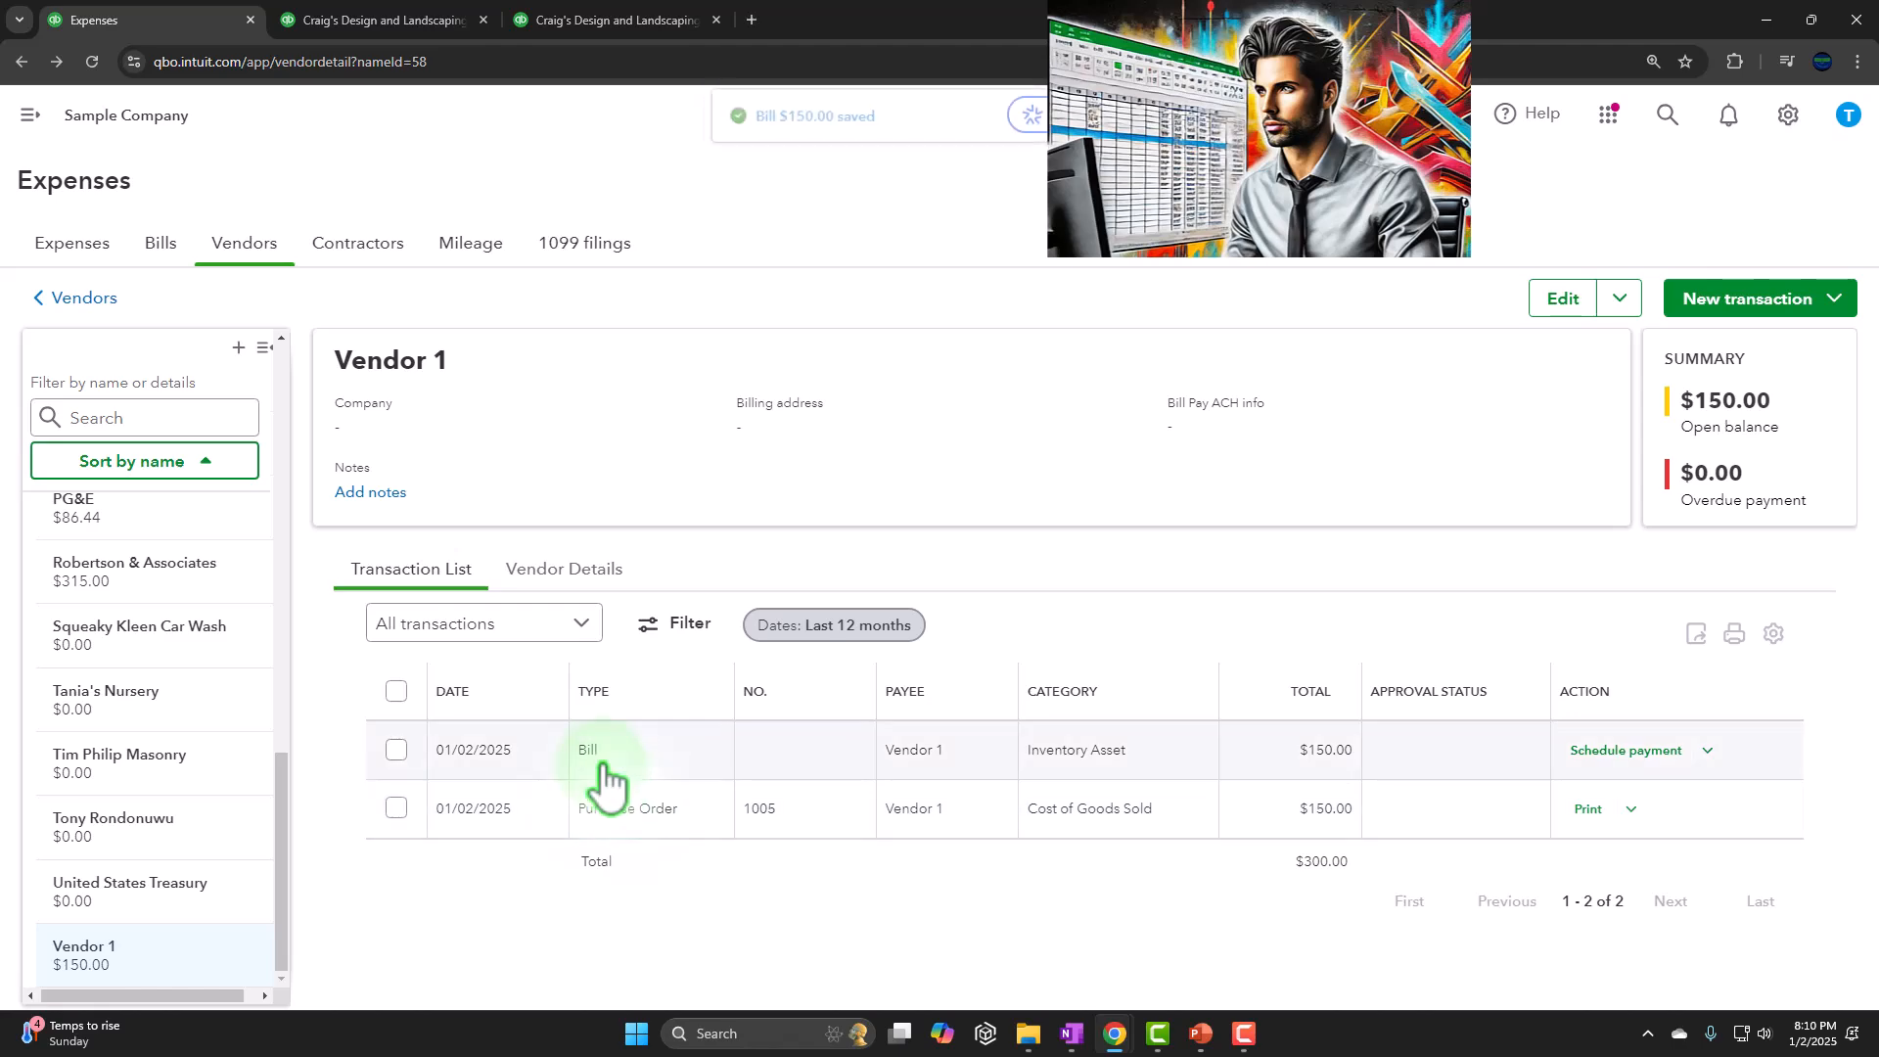
Open Vendor 1's purchase order, follow its link to the bill, and trace the bill's link back to the purchase order
click(612, 809)
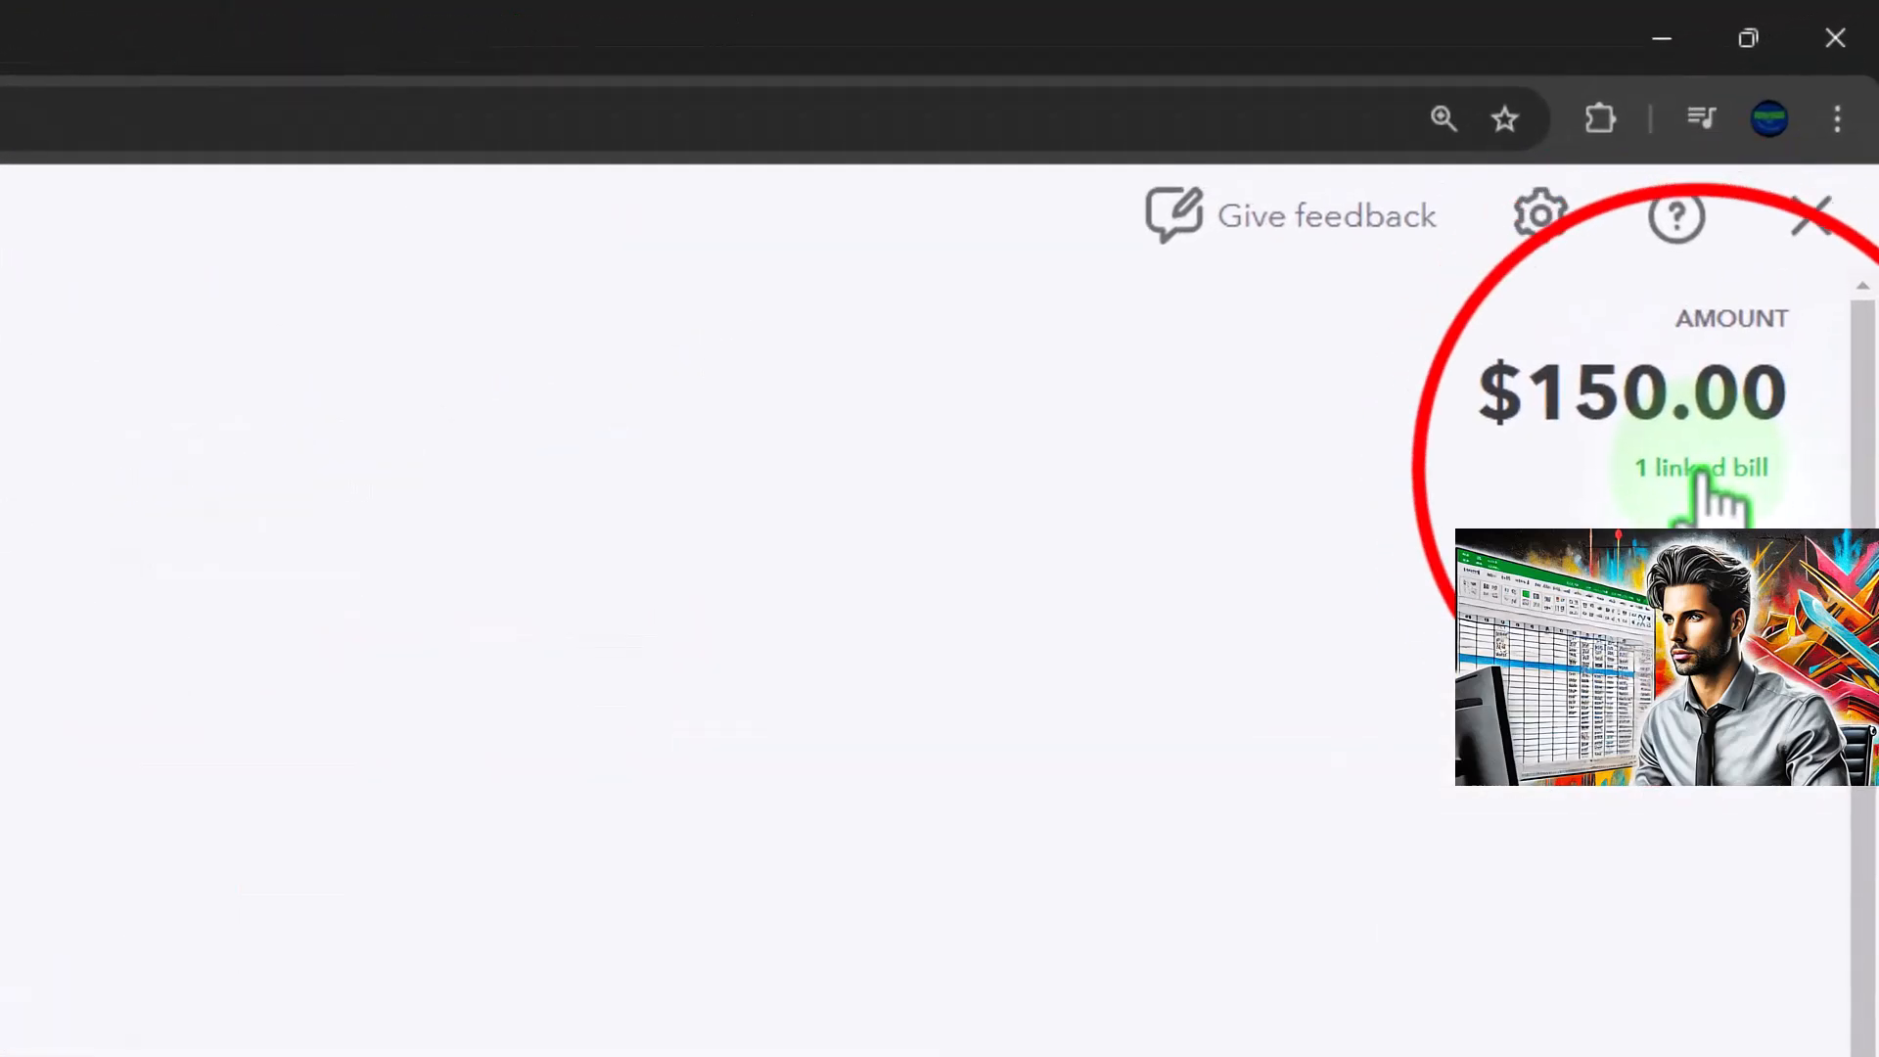
click(1701, 473)
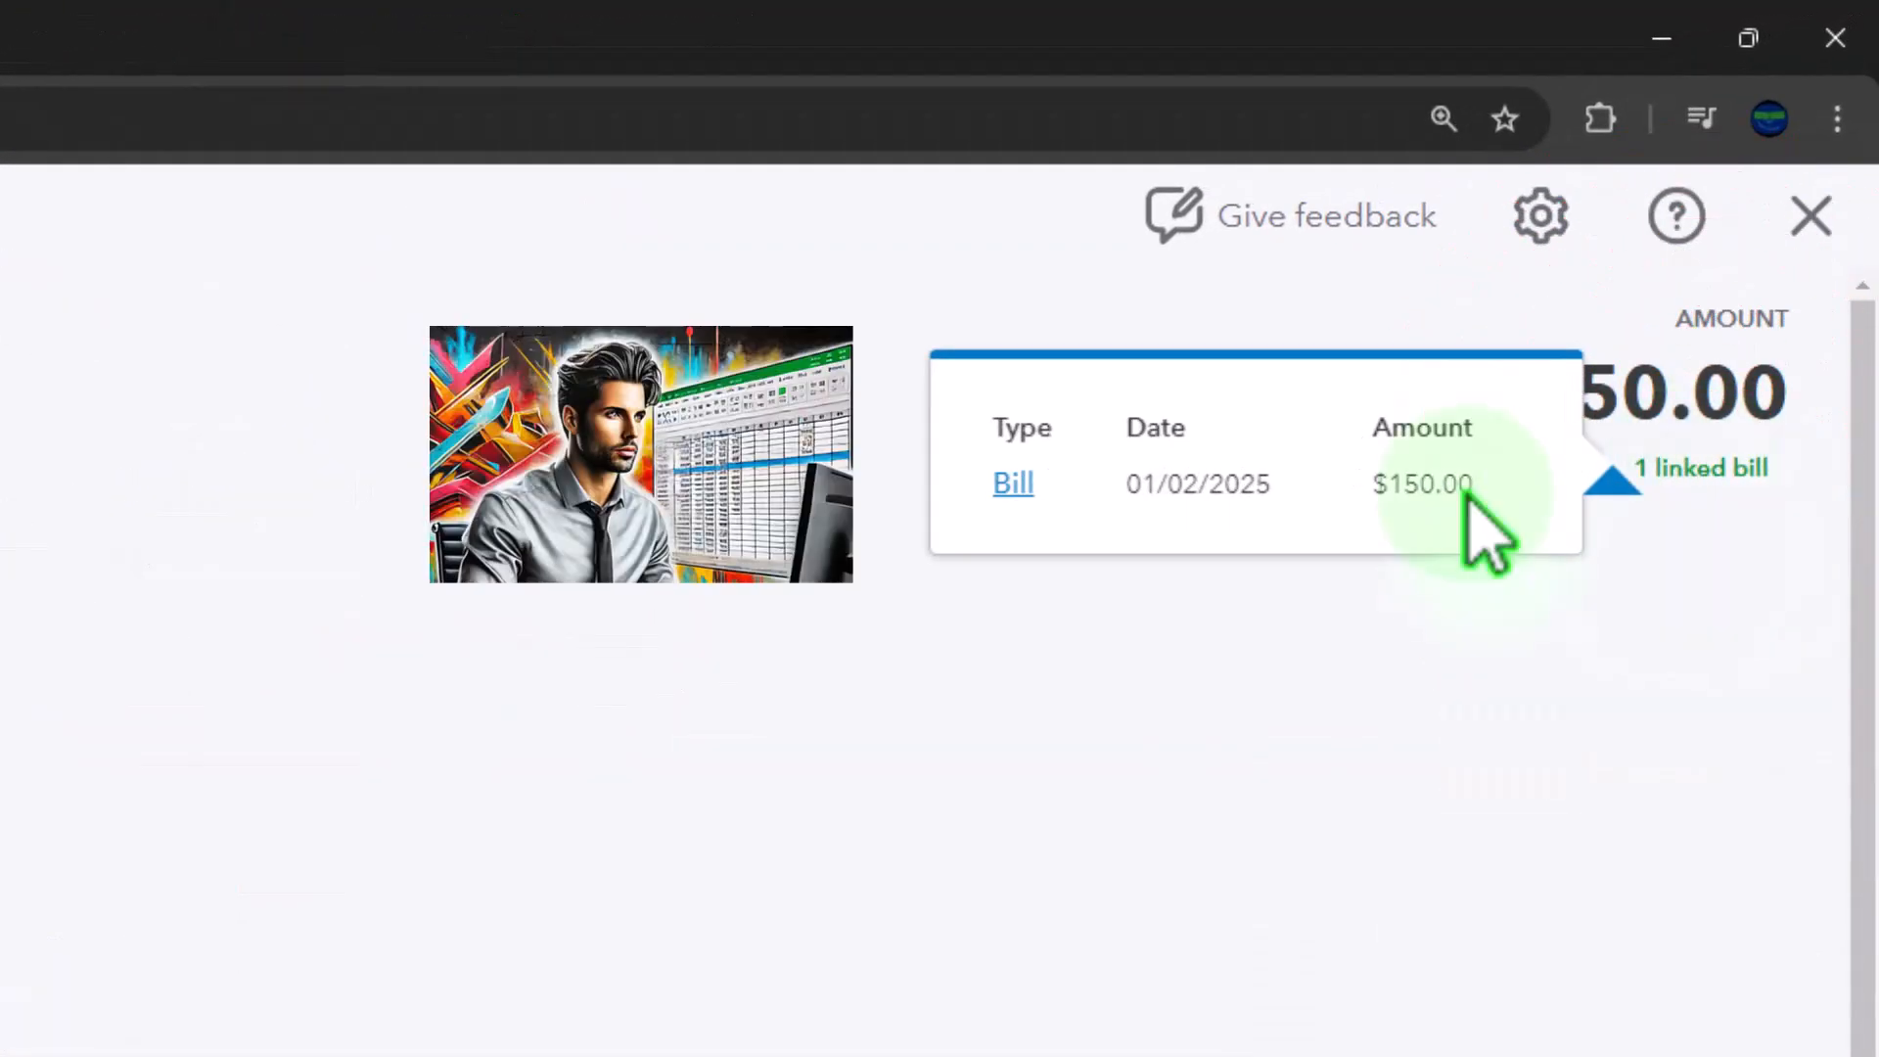
click(1016, 489)
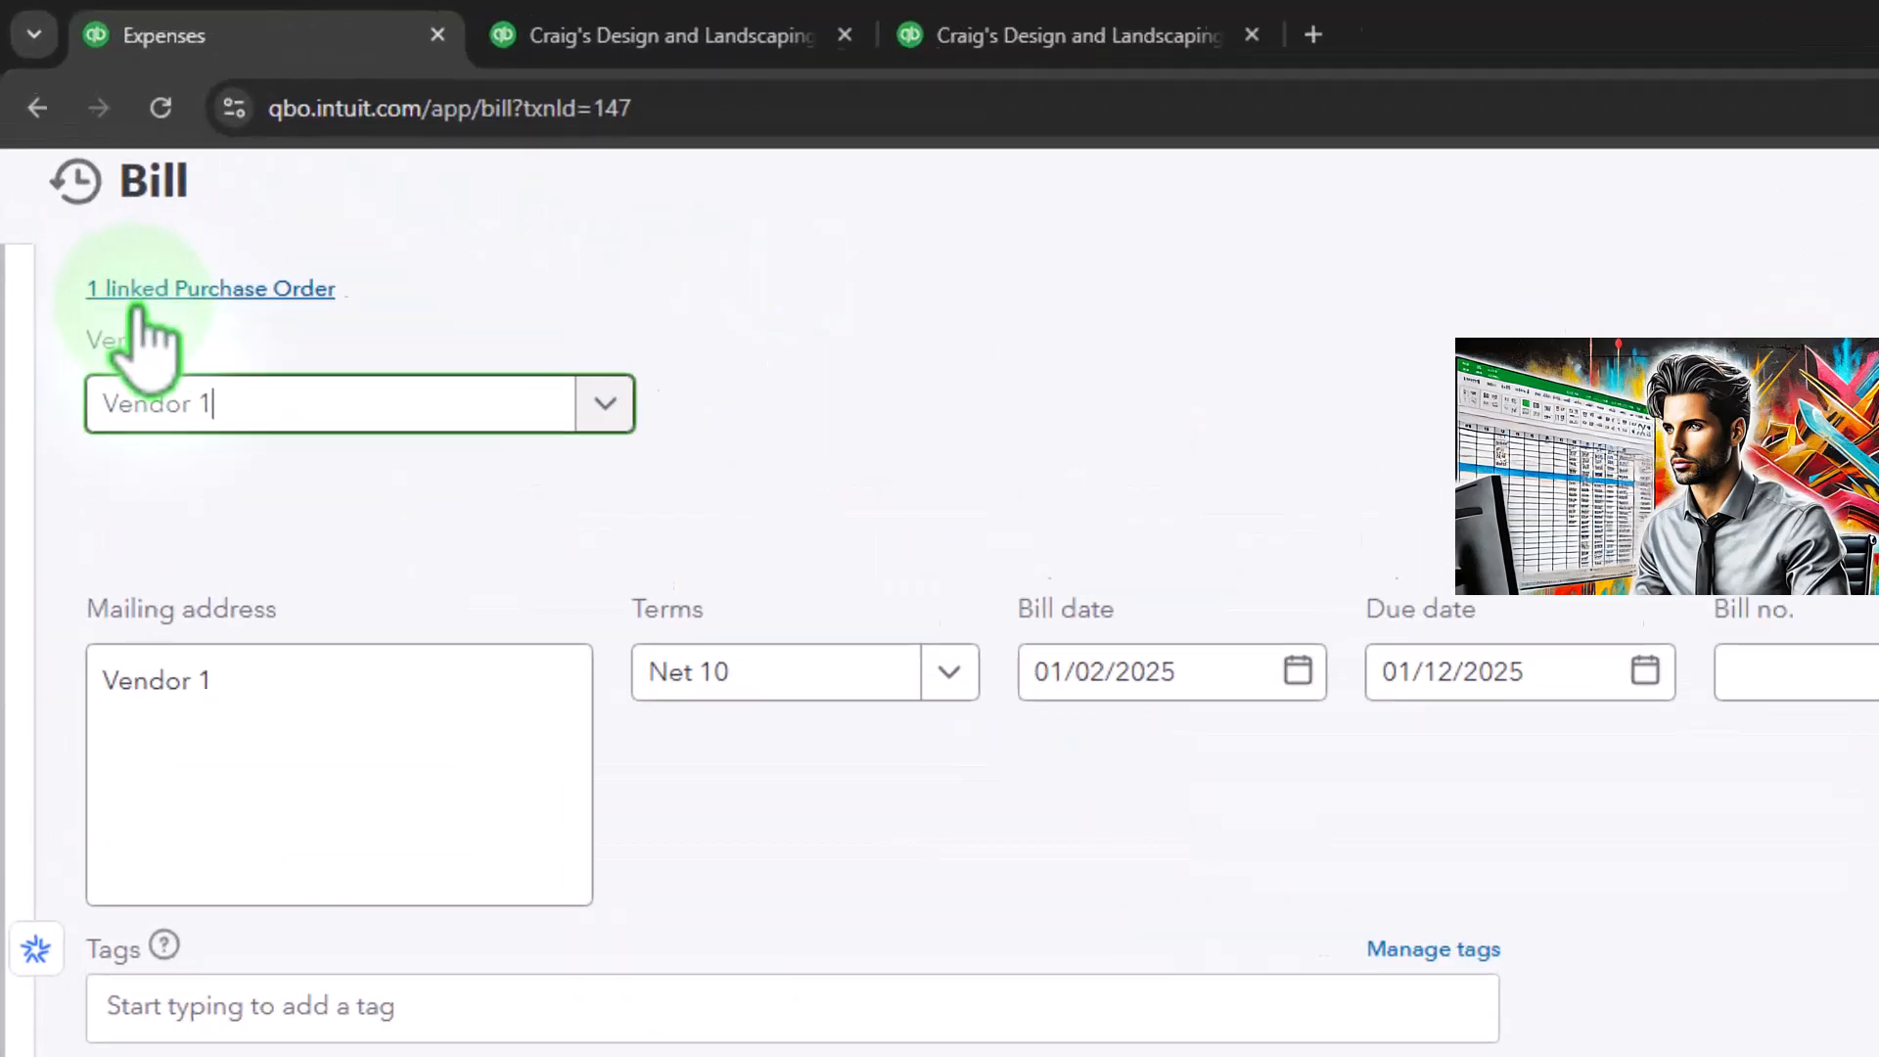
click(194, 367)
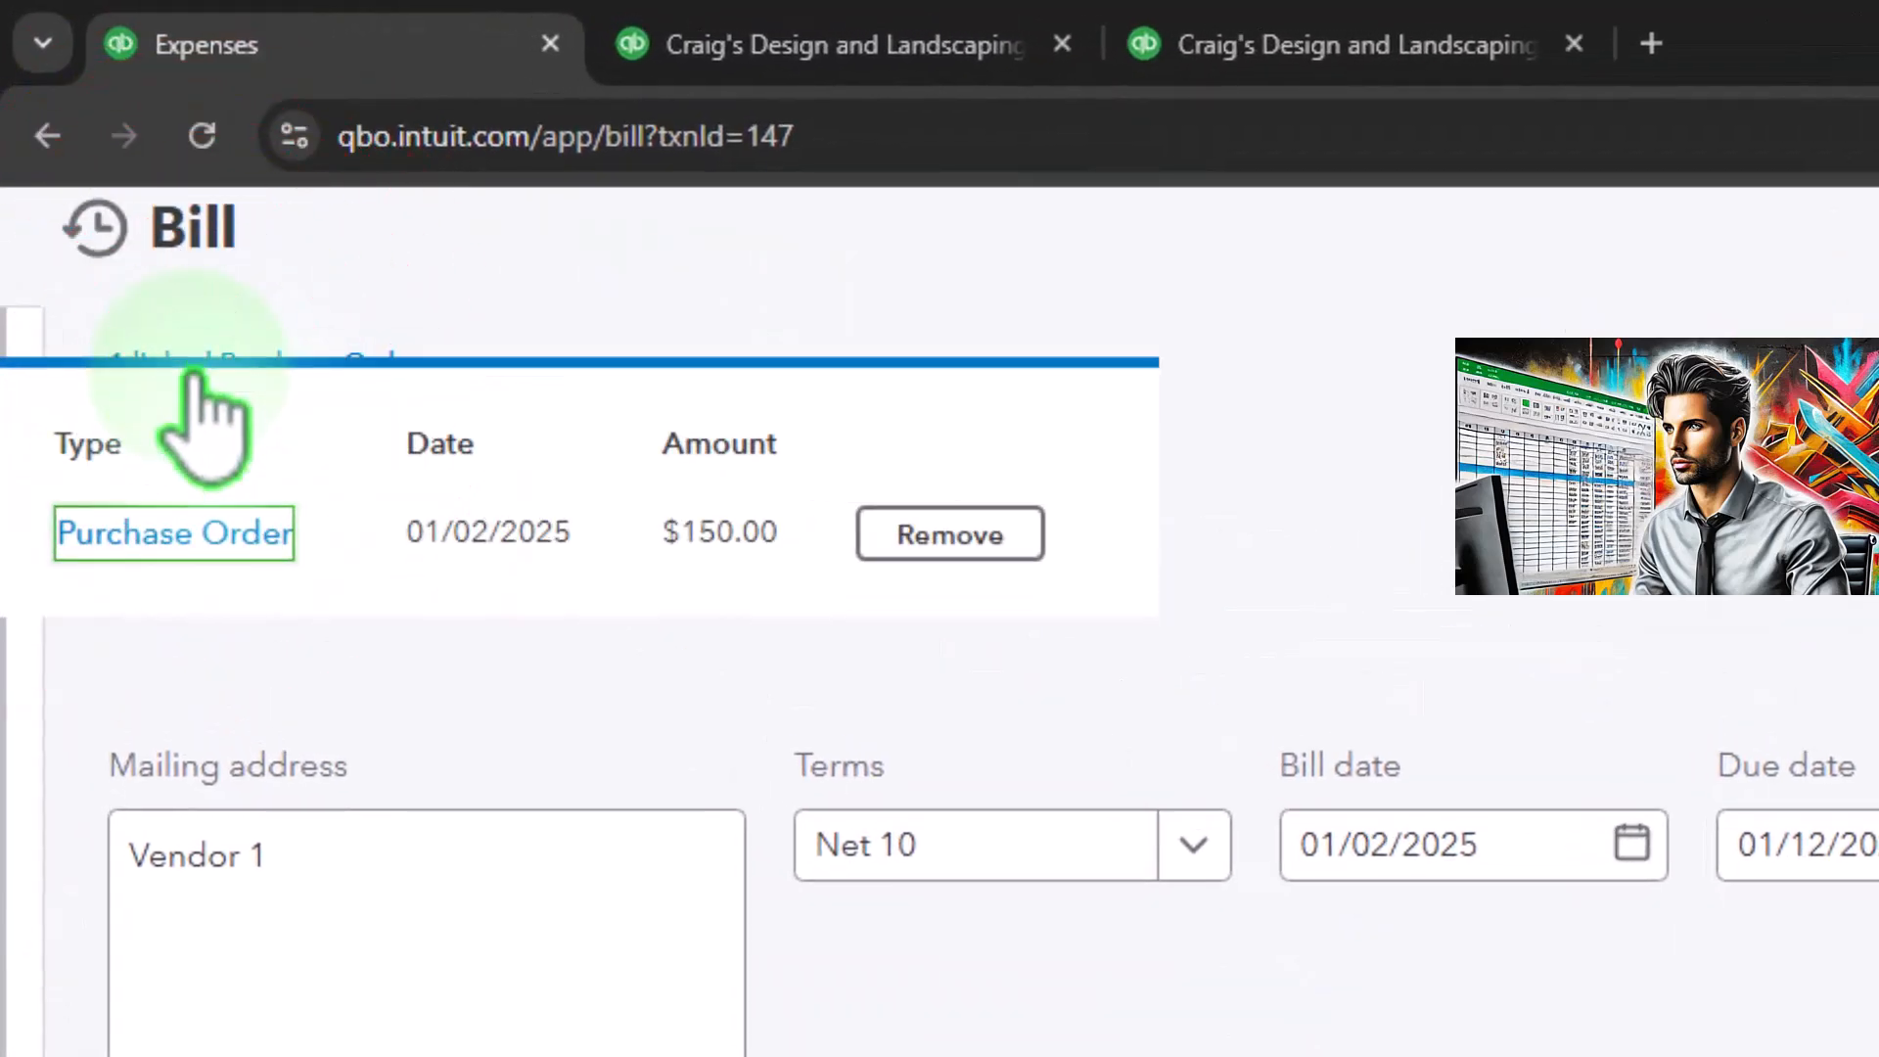
click(195, 533)
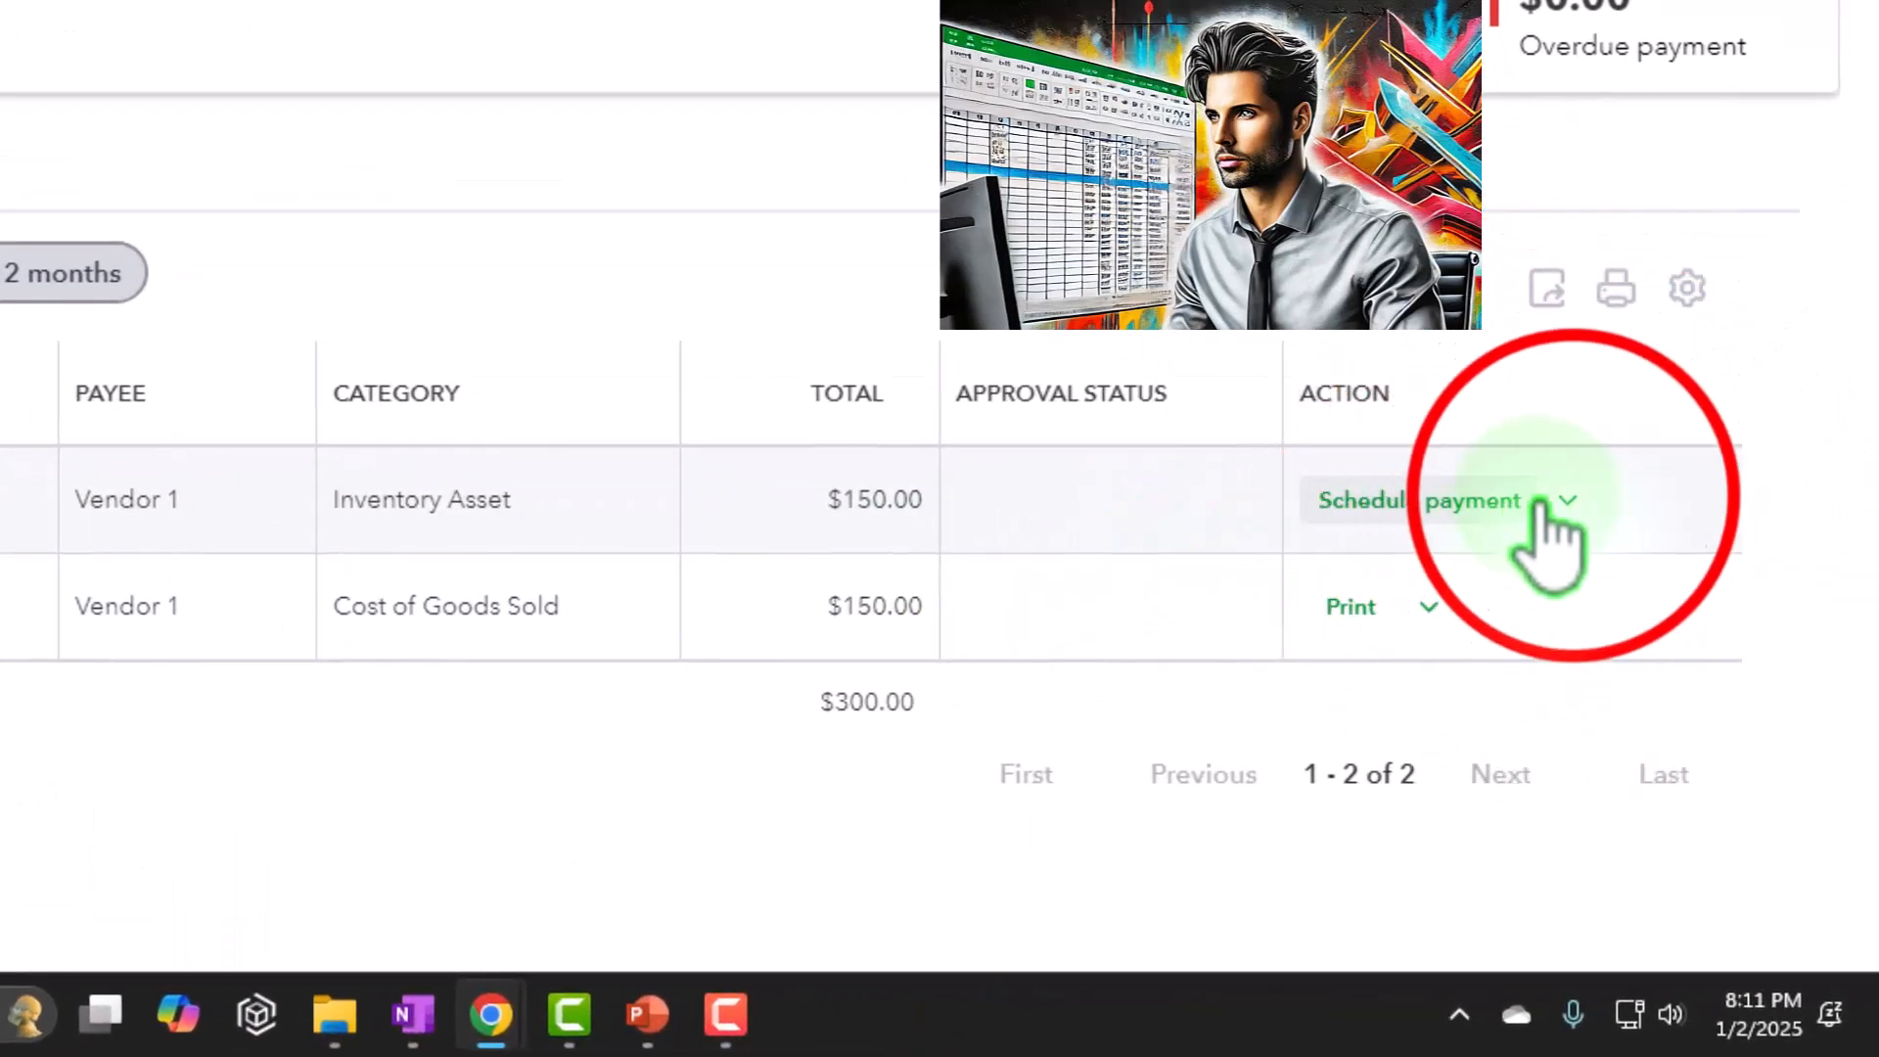
Return to the expenses list and review the purchase orders with Open status and their filter settings
click(1571, 499)
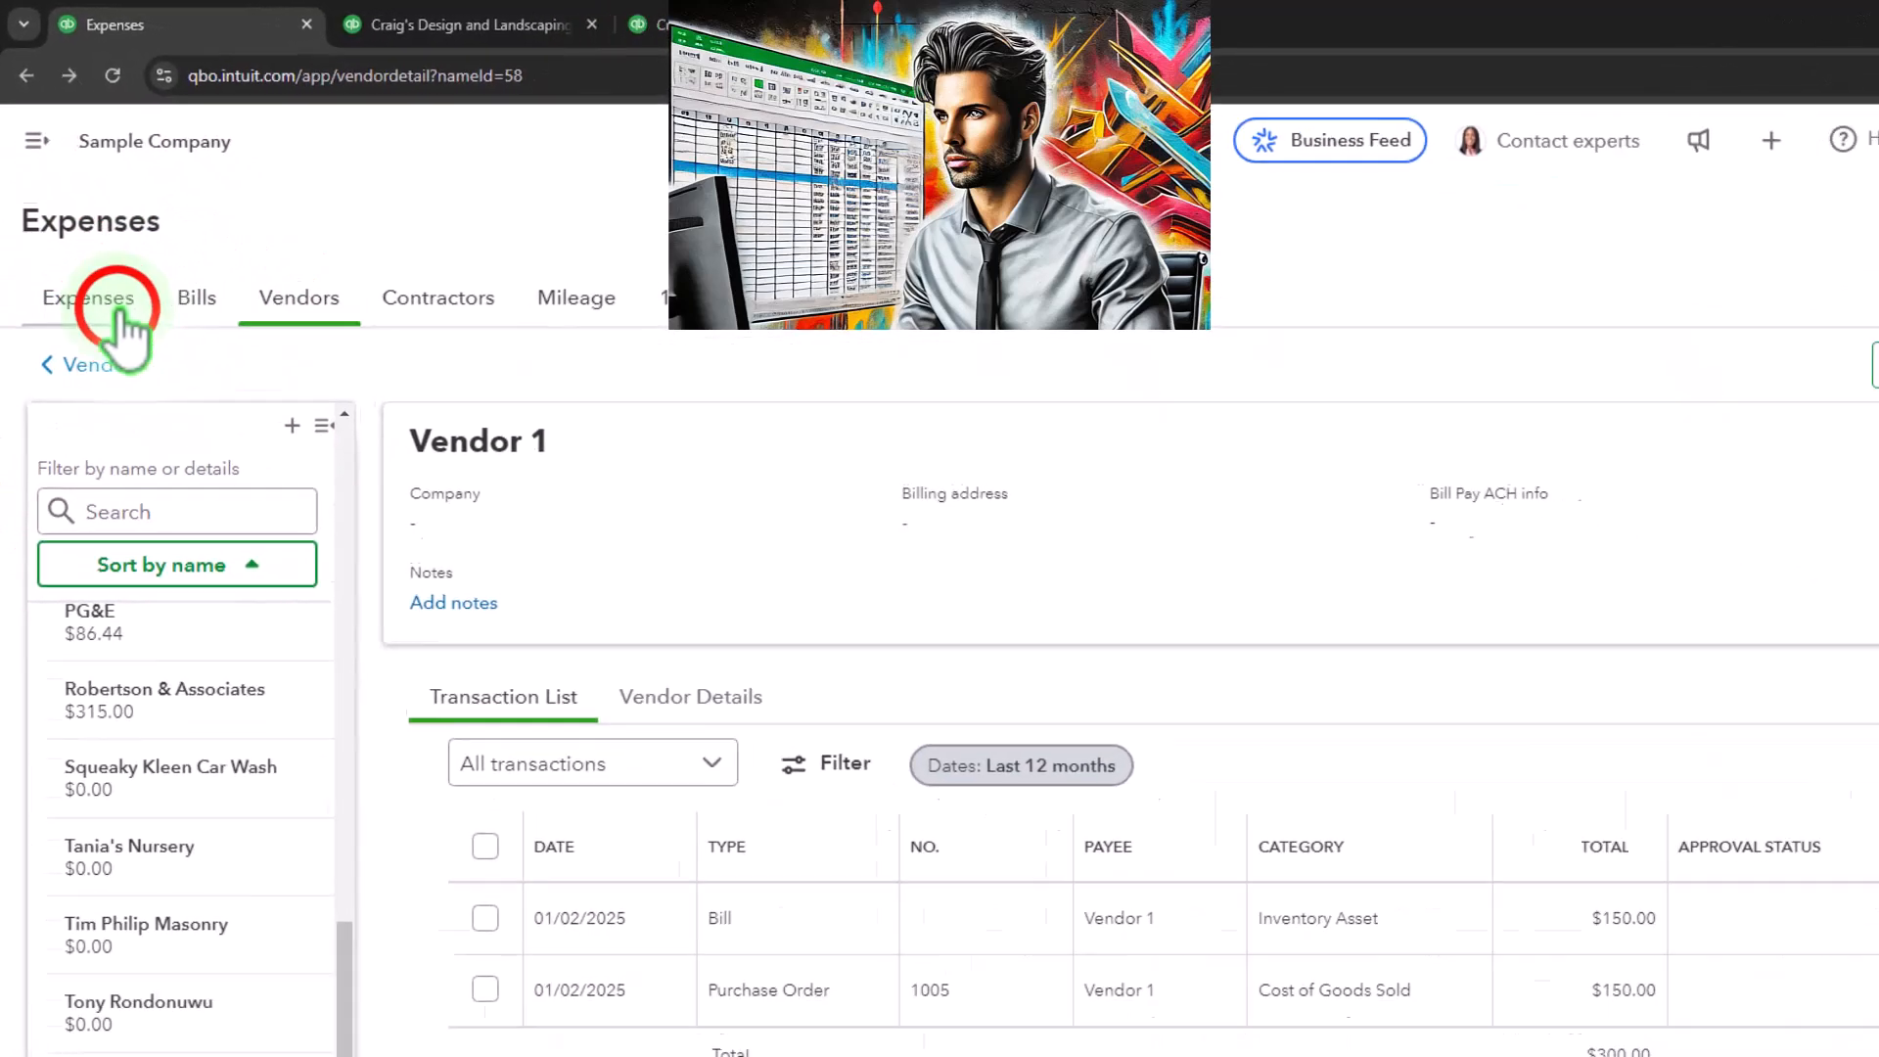
click(122, 323)
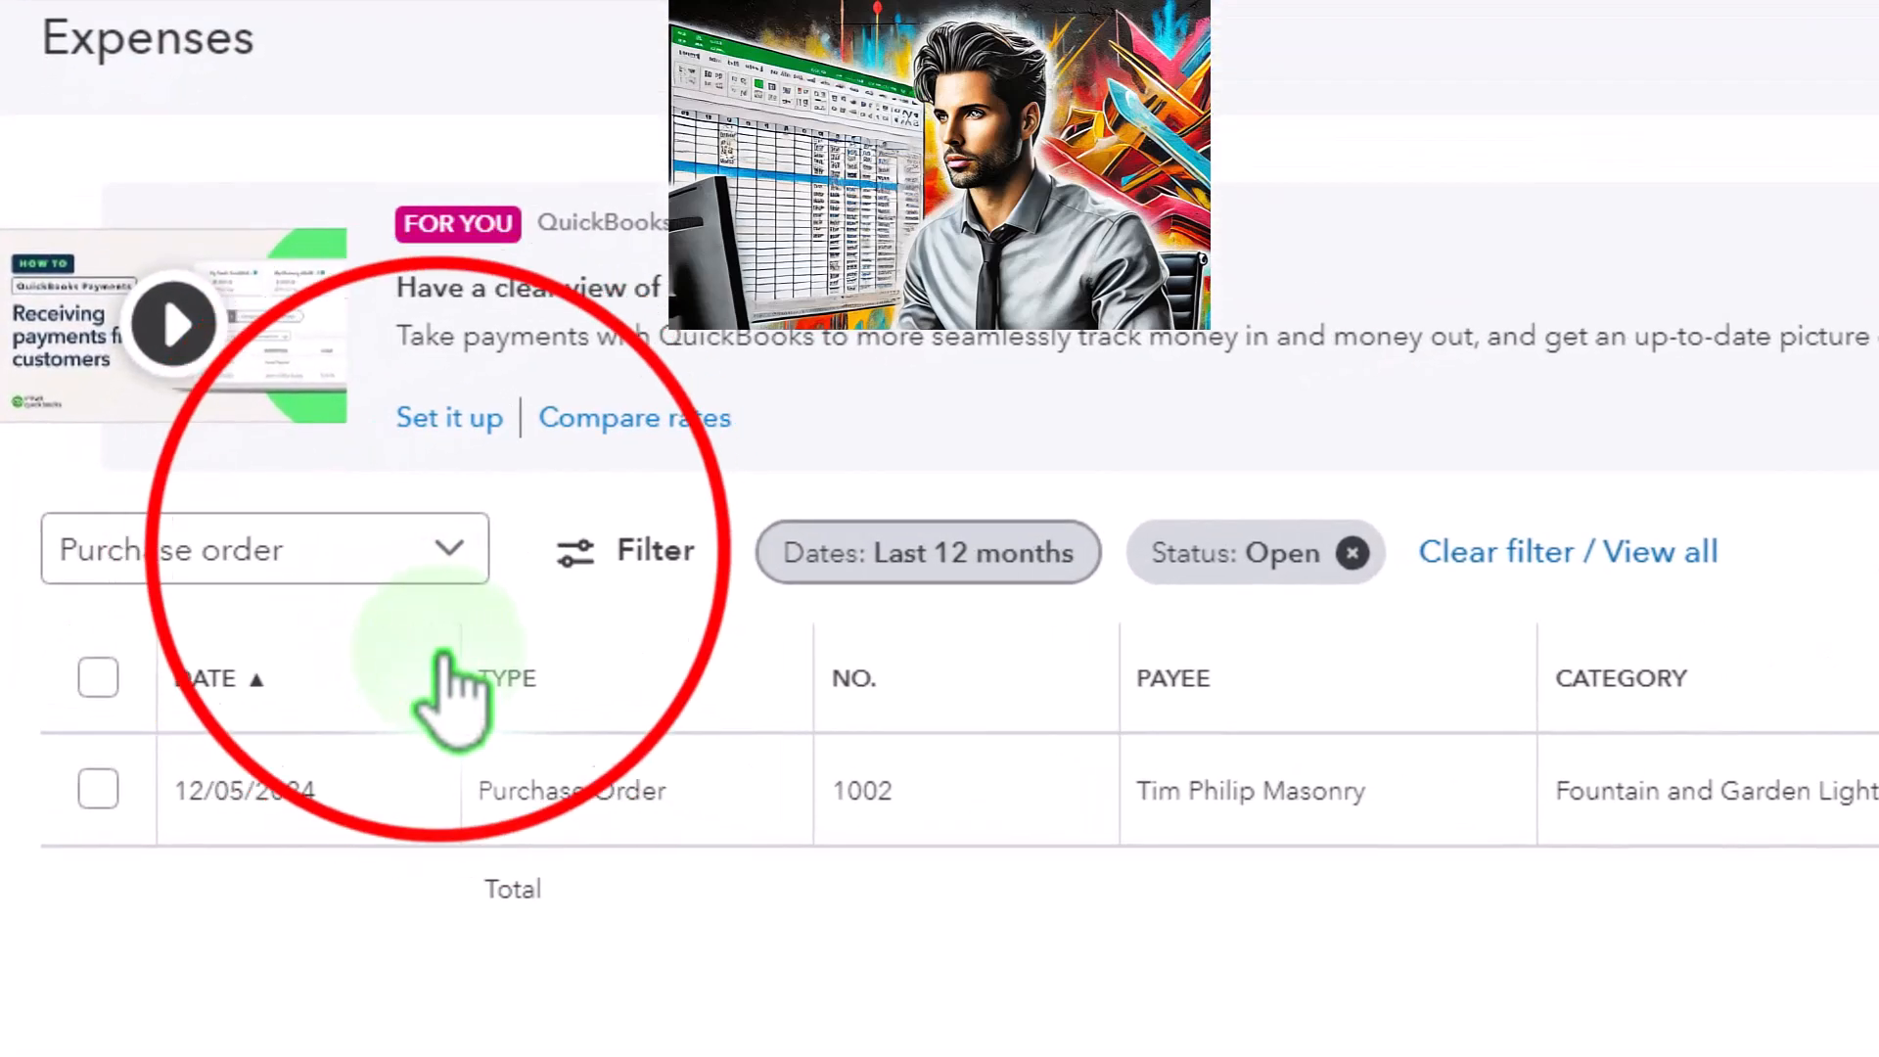
click(449, 548)
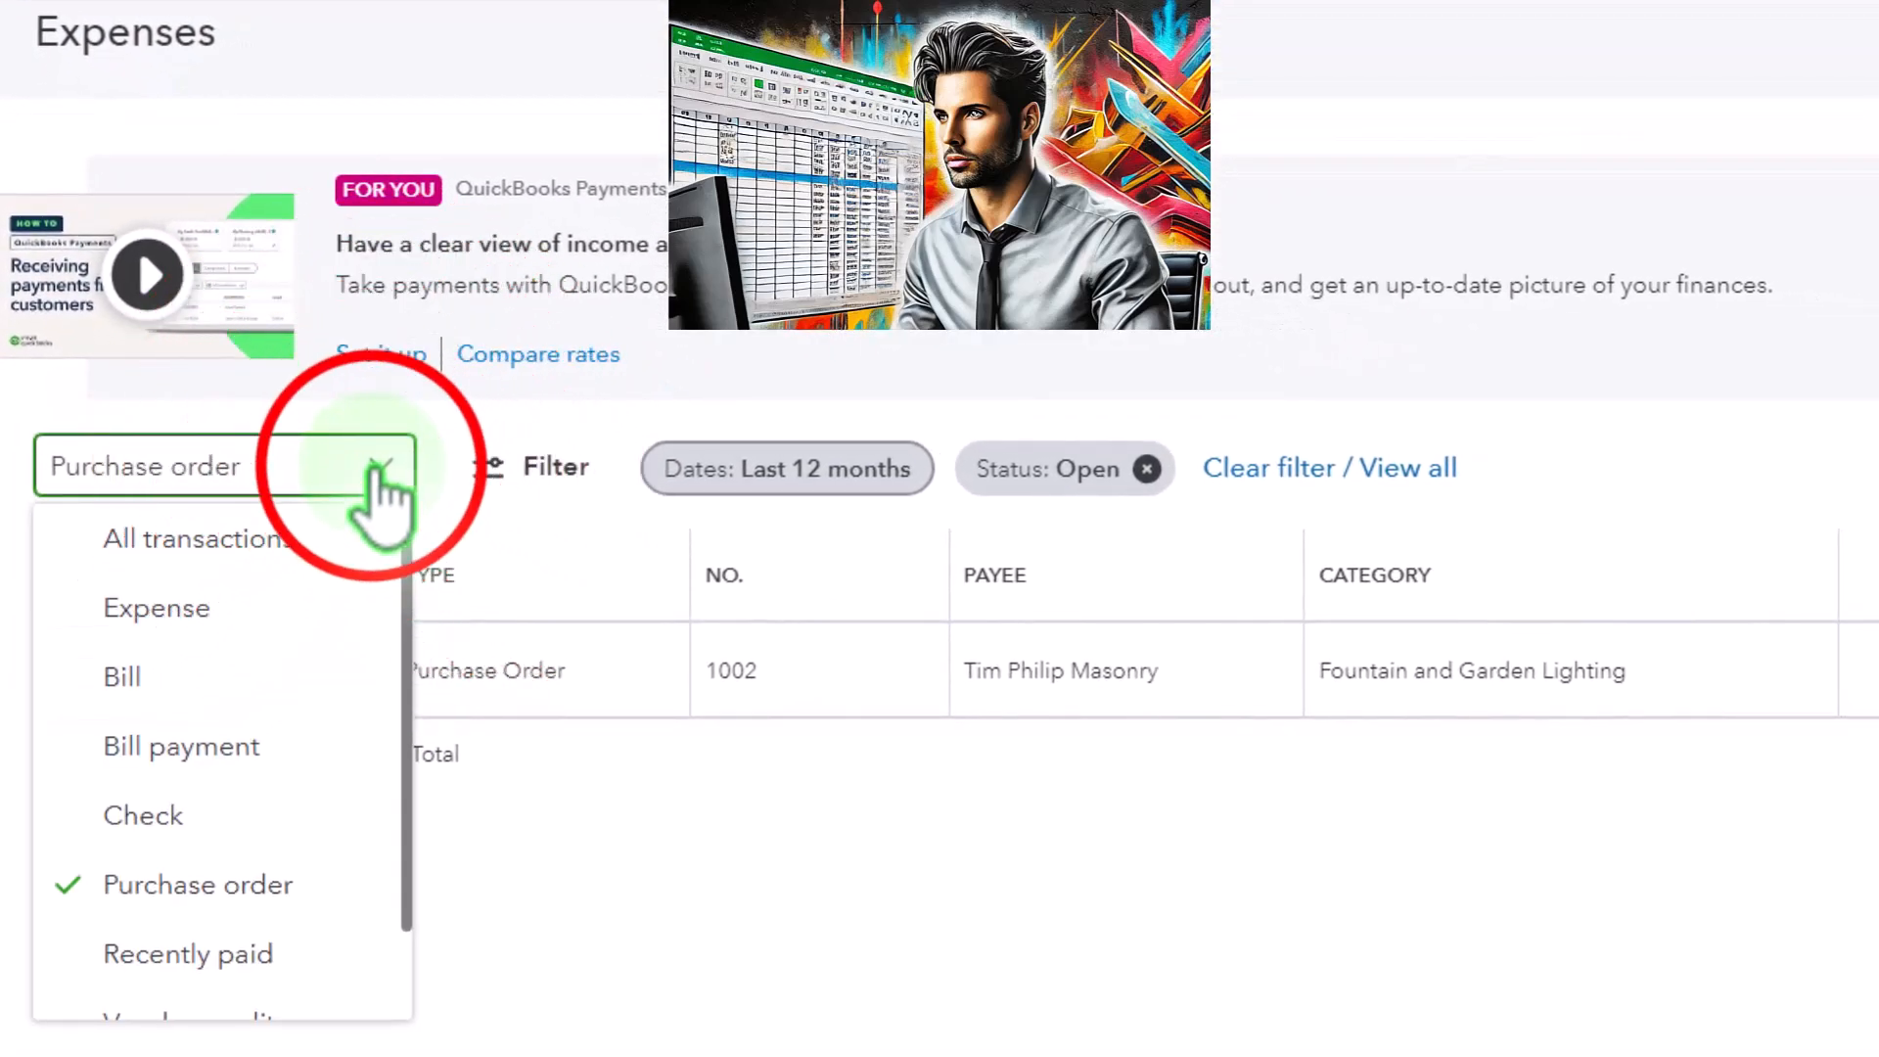
click(499, 470)
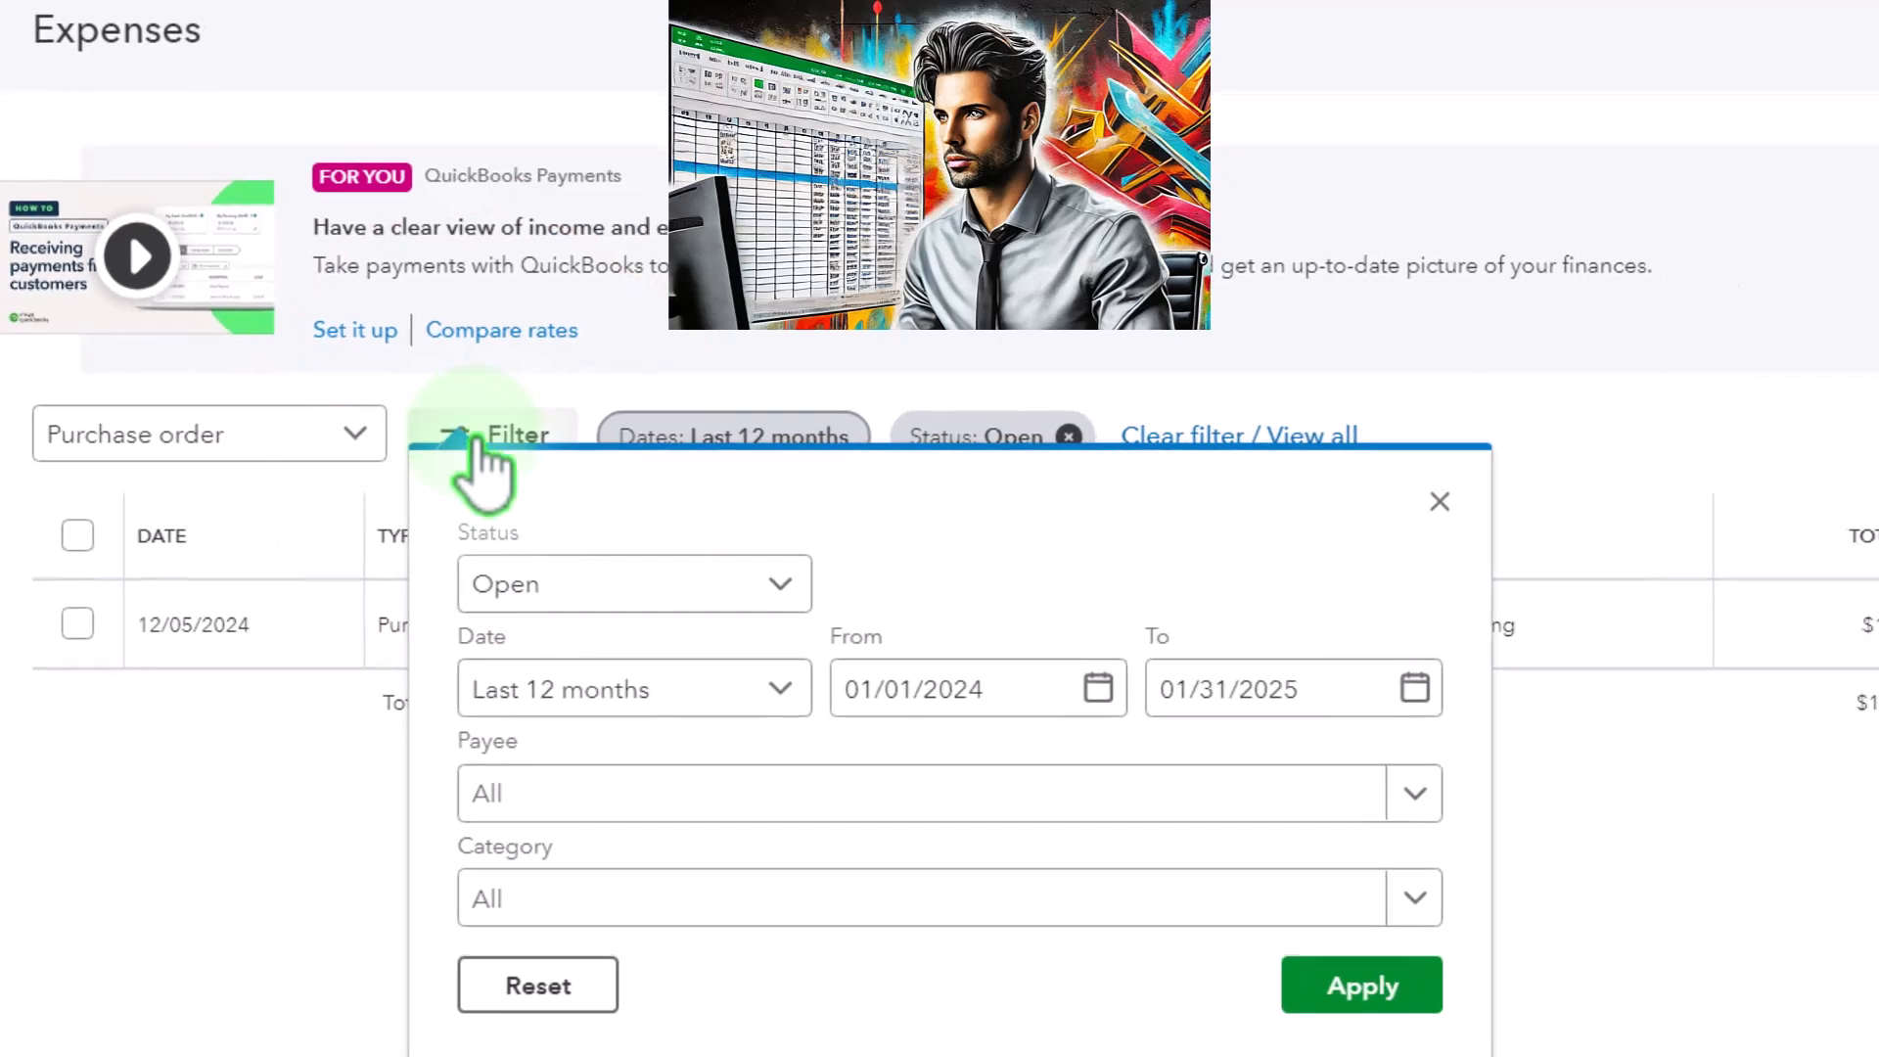
click(1435, 500)
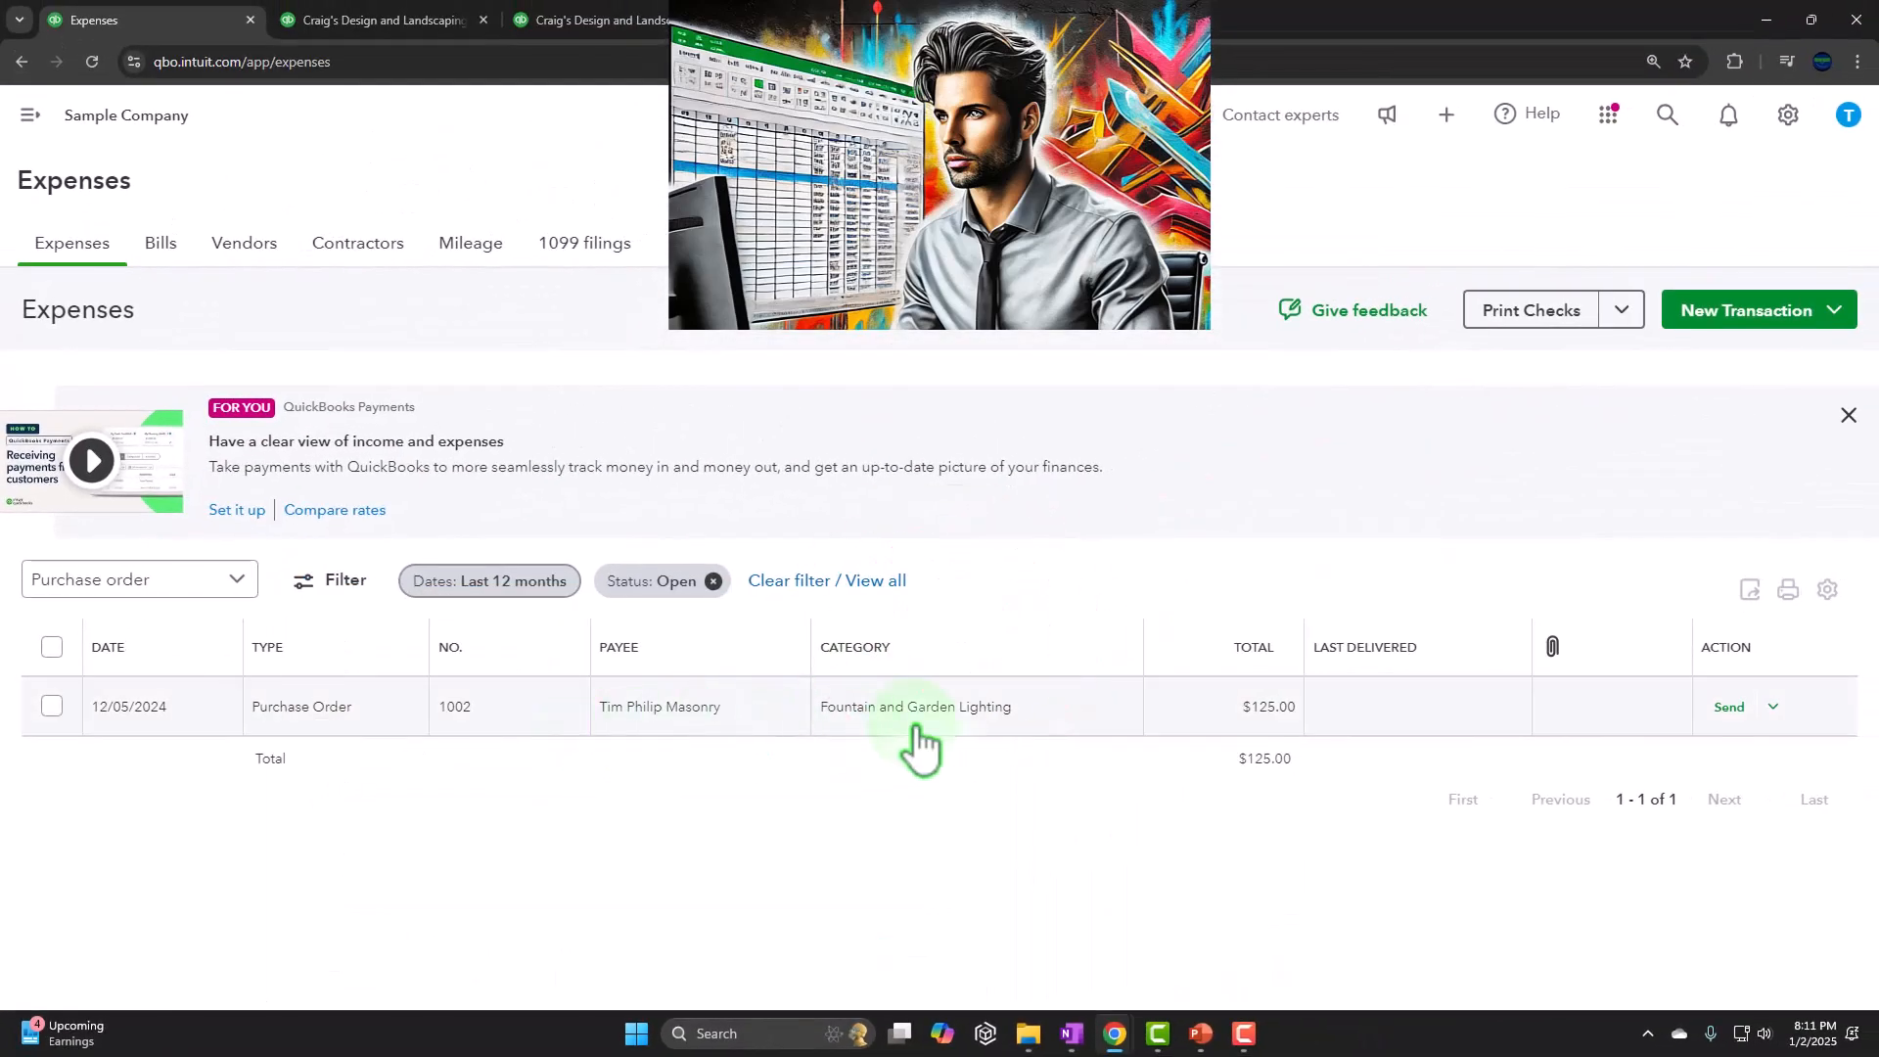
Filter the purchase order list to Closed status, and open Vendor 1's order to check its linked bill and received quantity before closing it
click(343, 584)
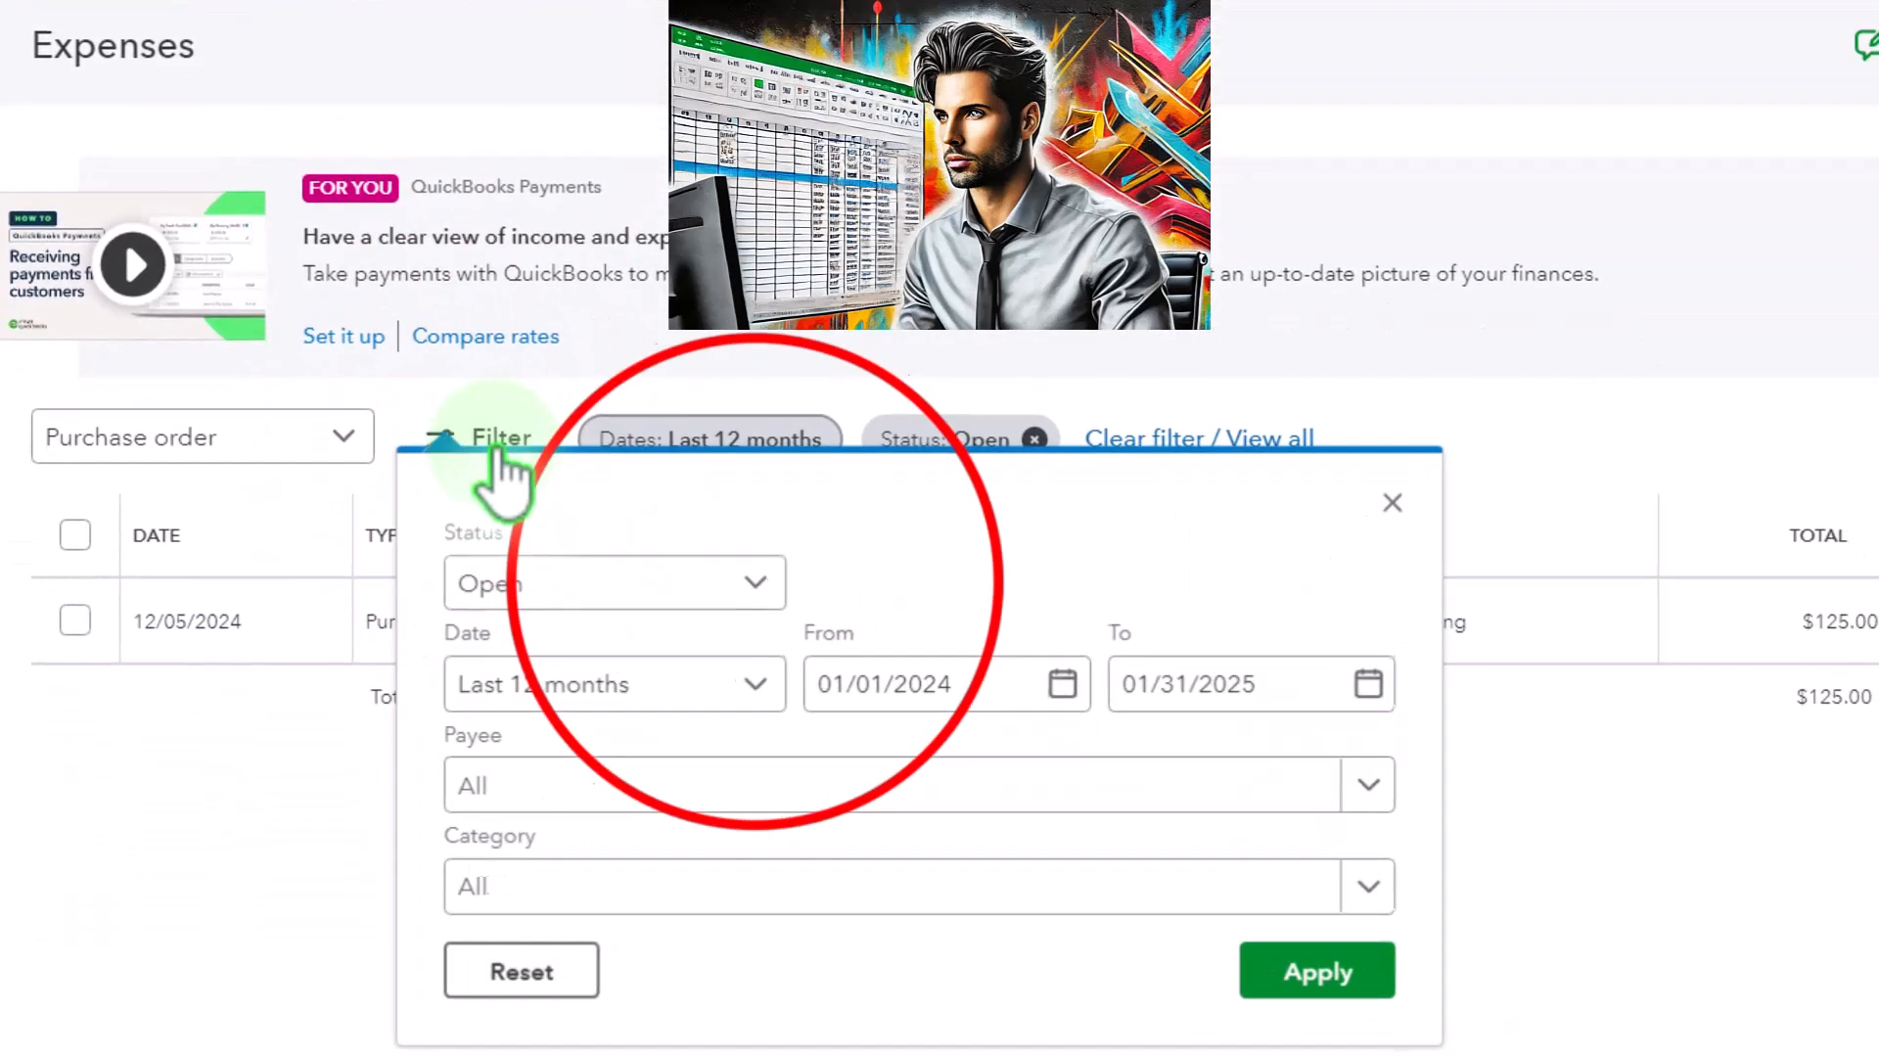
click(760, 587)
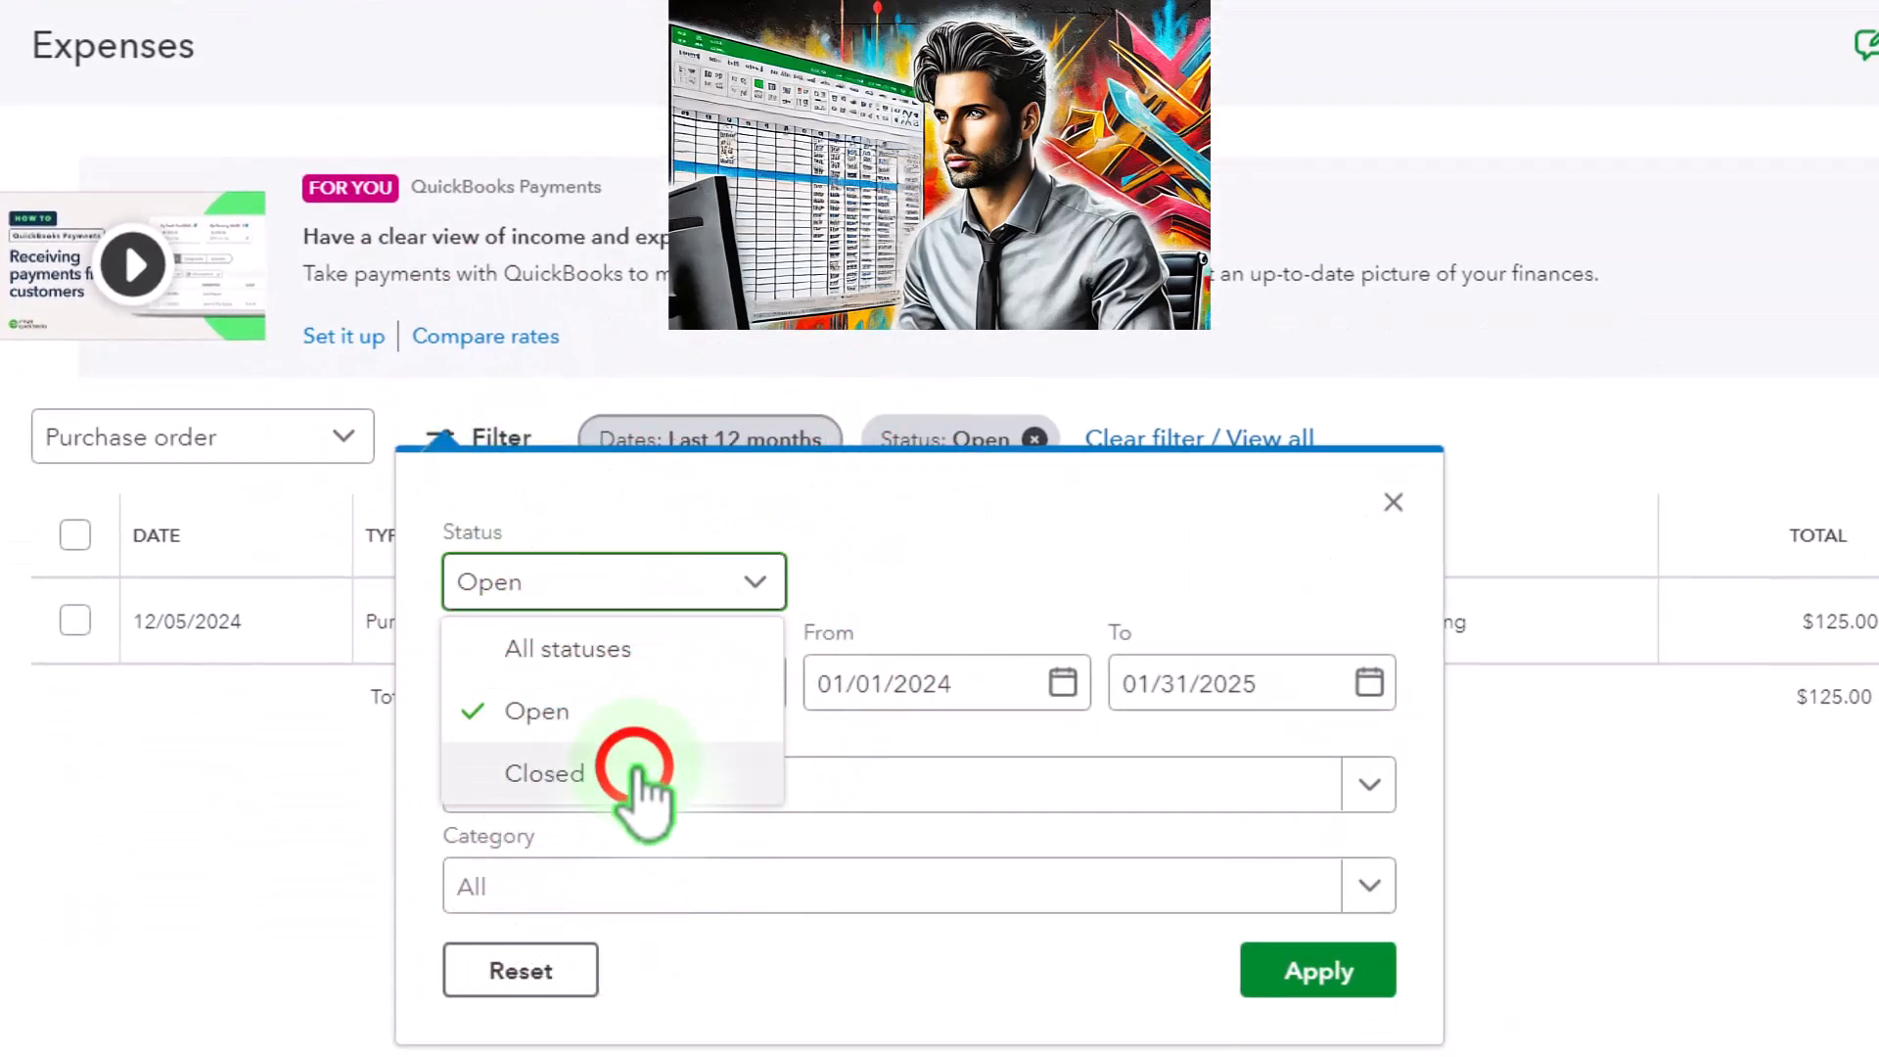
click(631, 766)
click(1286, 967)
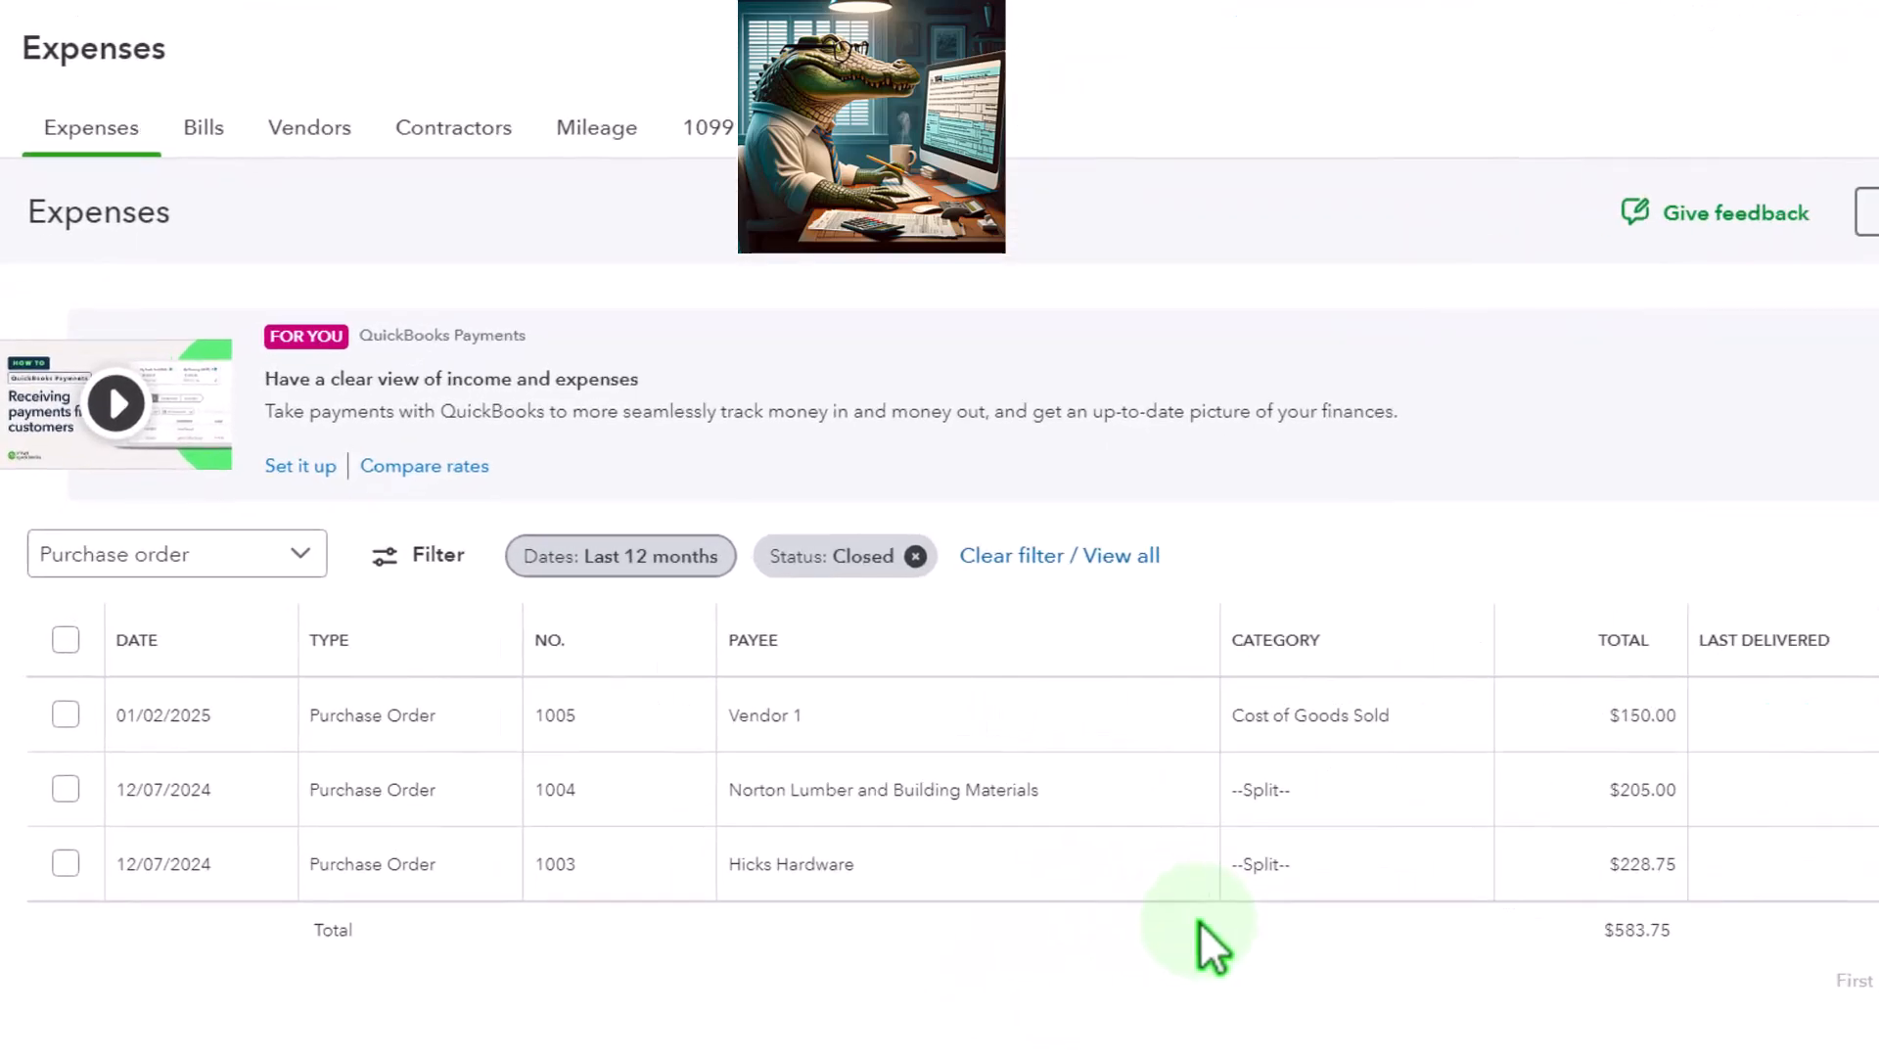
click(768, 719)
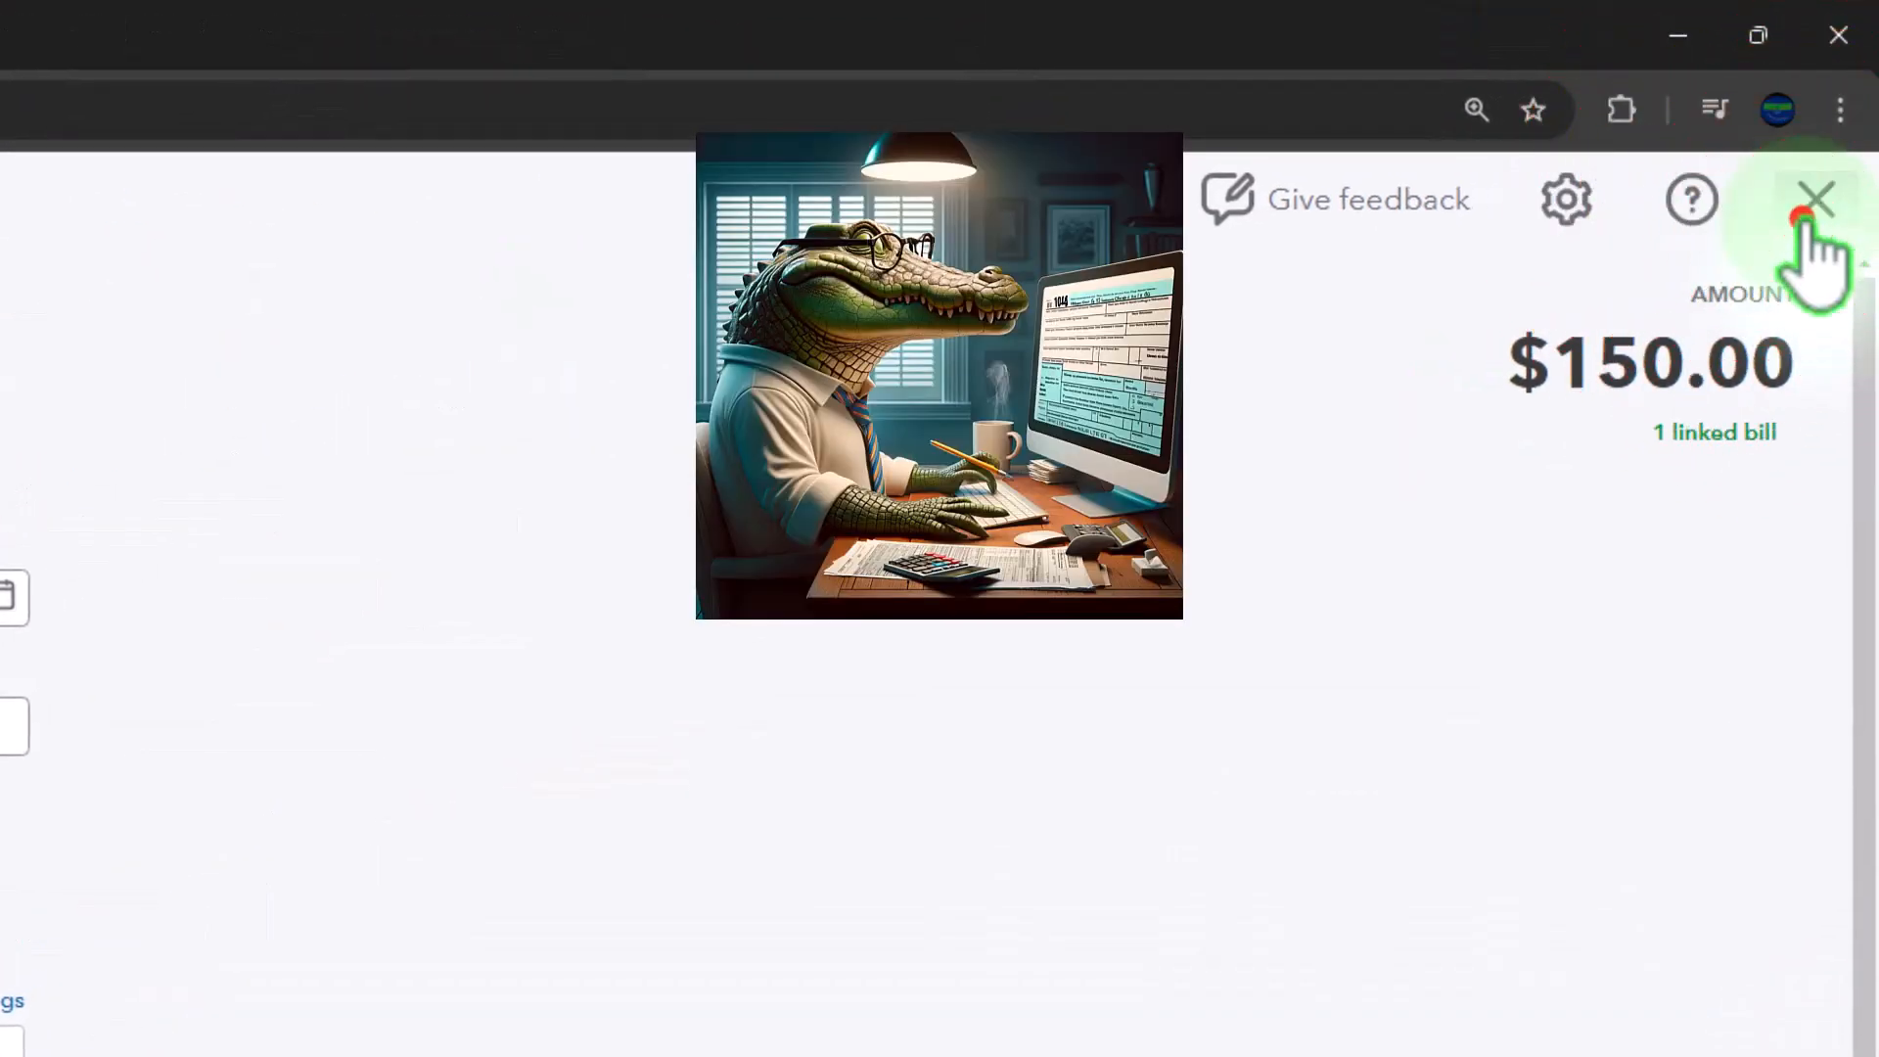
click(1803, 217)
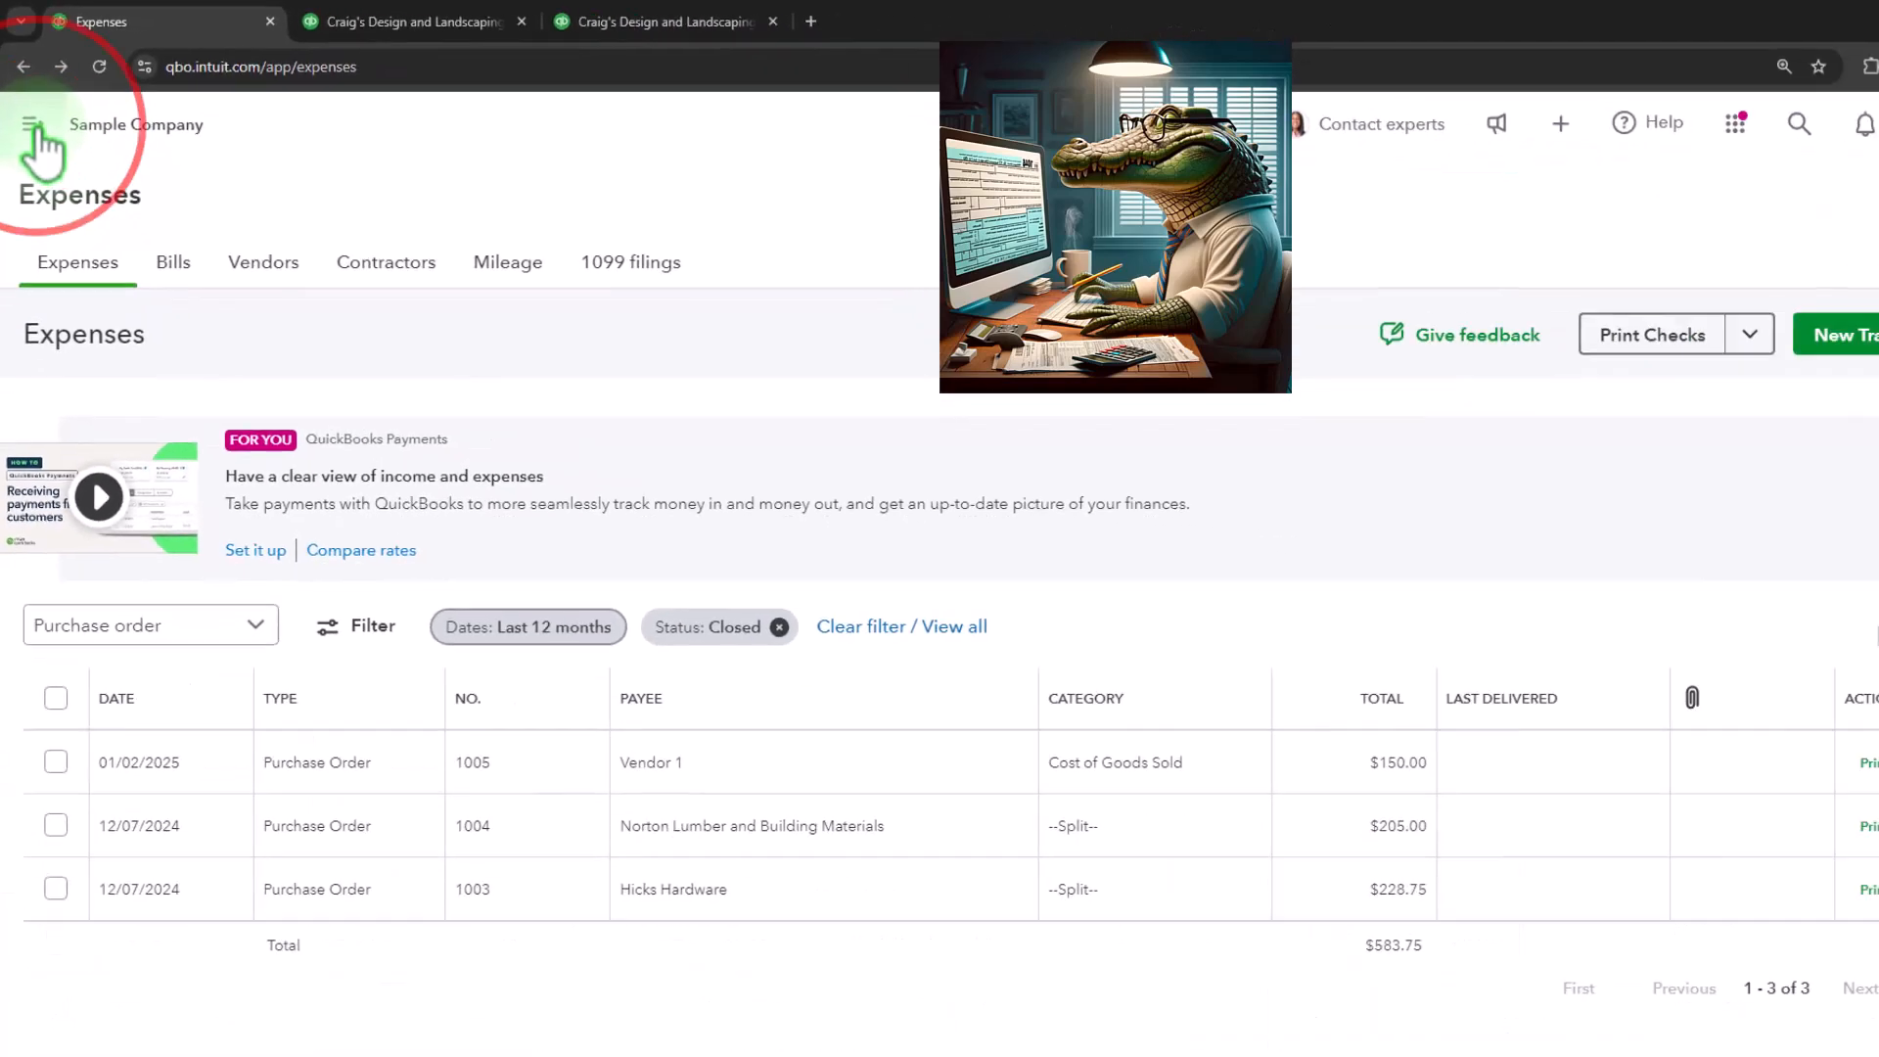
Find and open the Open Purchase Order Detail report, review it for the month to date, and return to the Expenses list
click(31, 126)
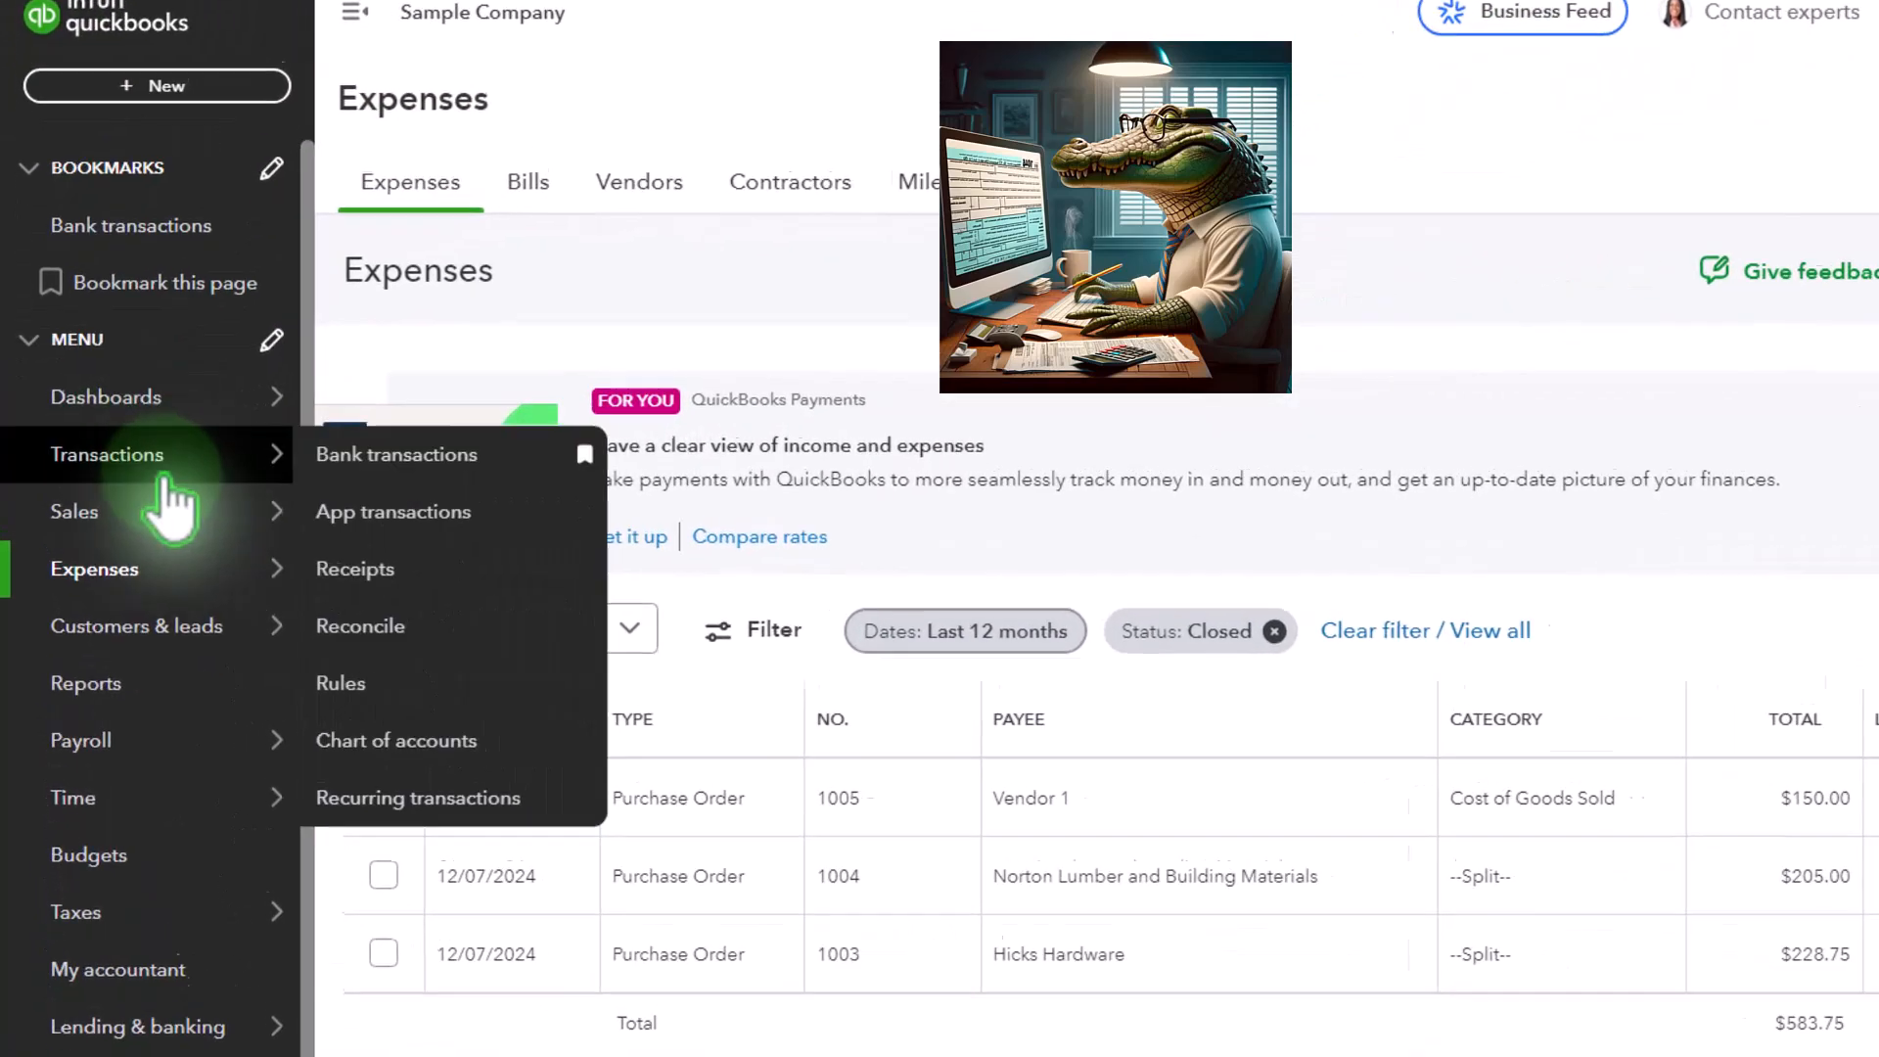
click(161, 720)
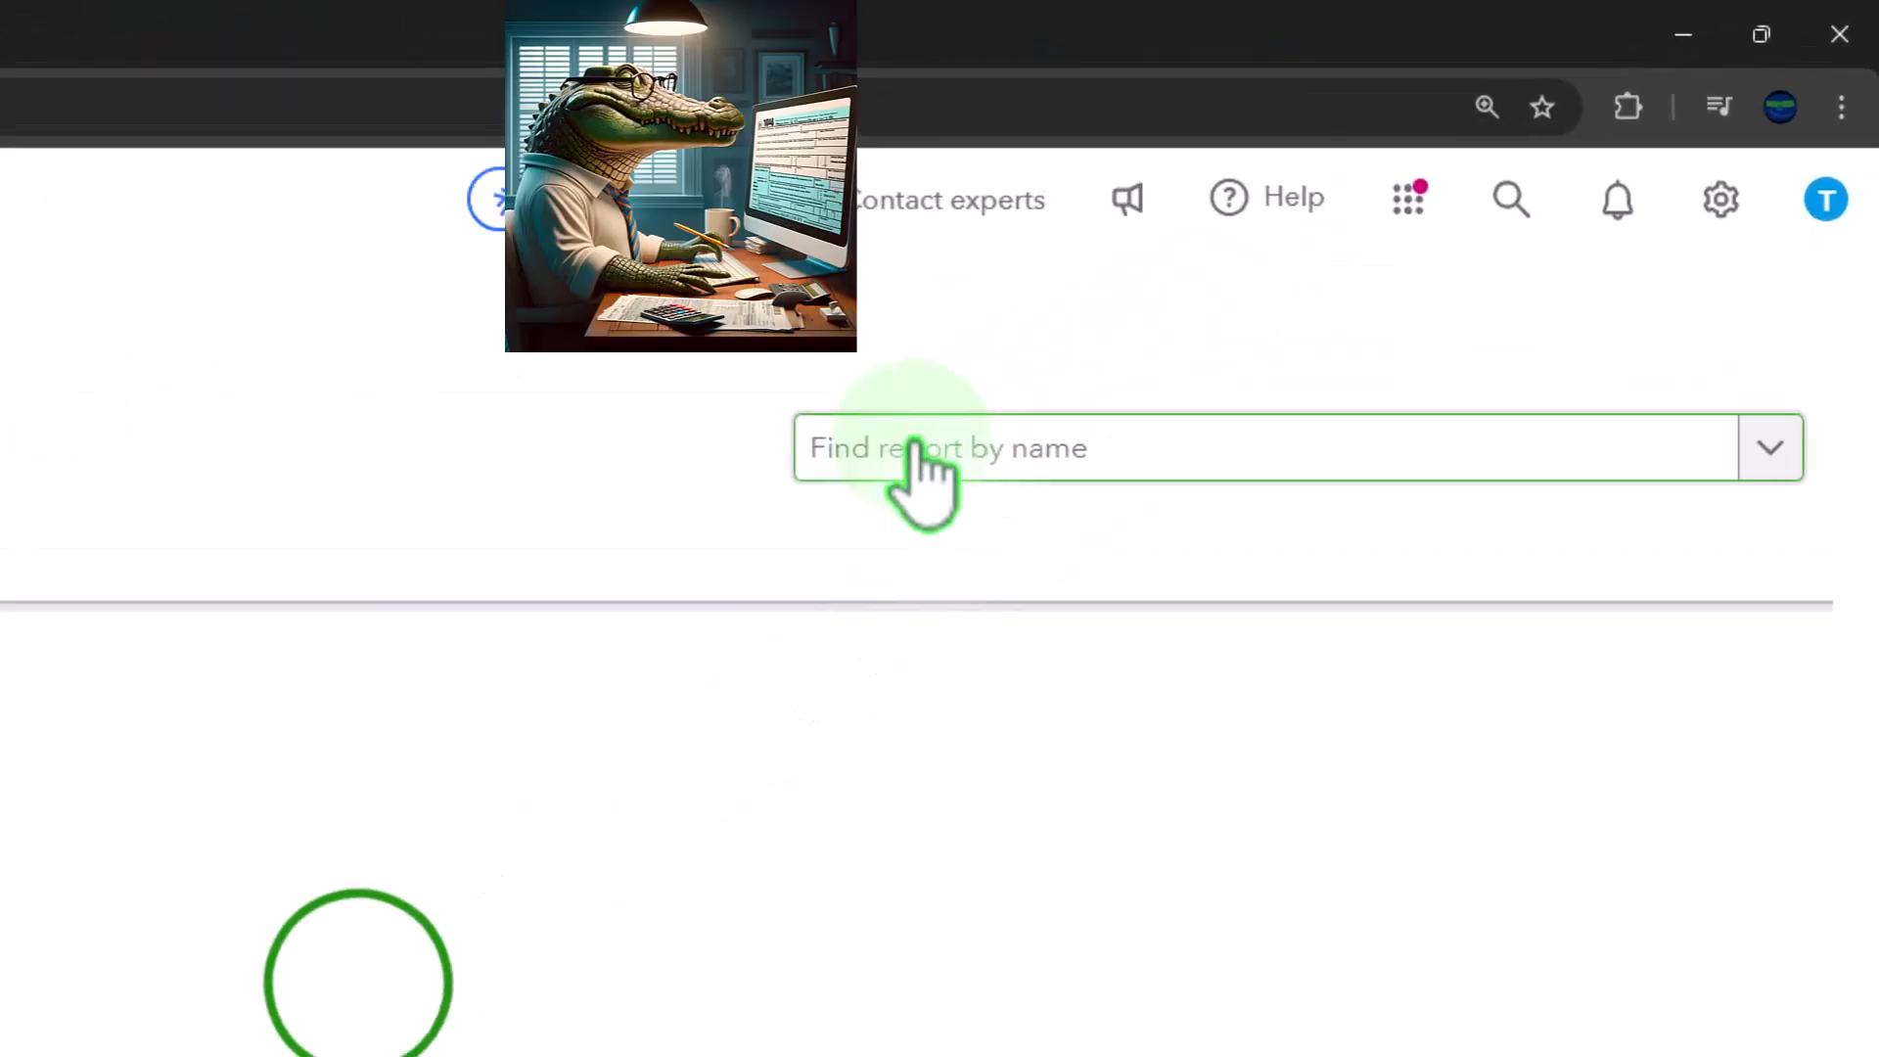
click(912, 448)
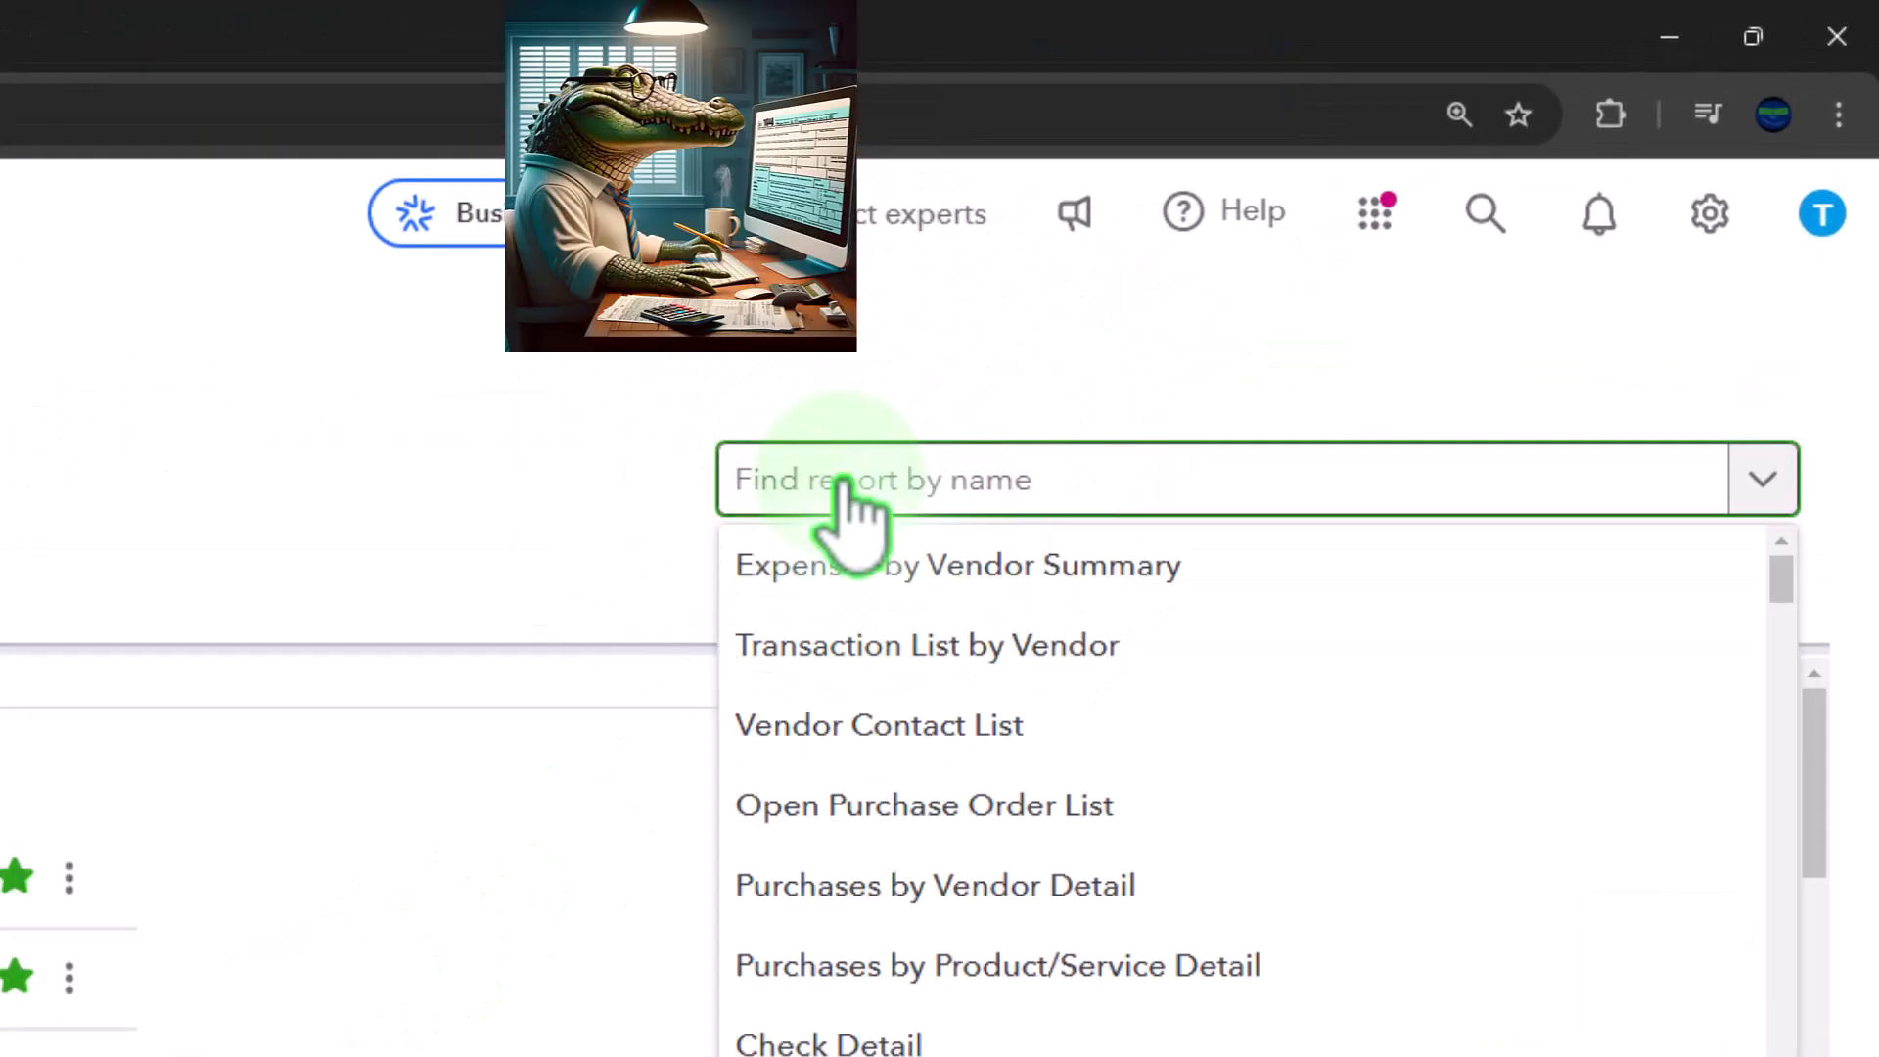
text(pur)
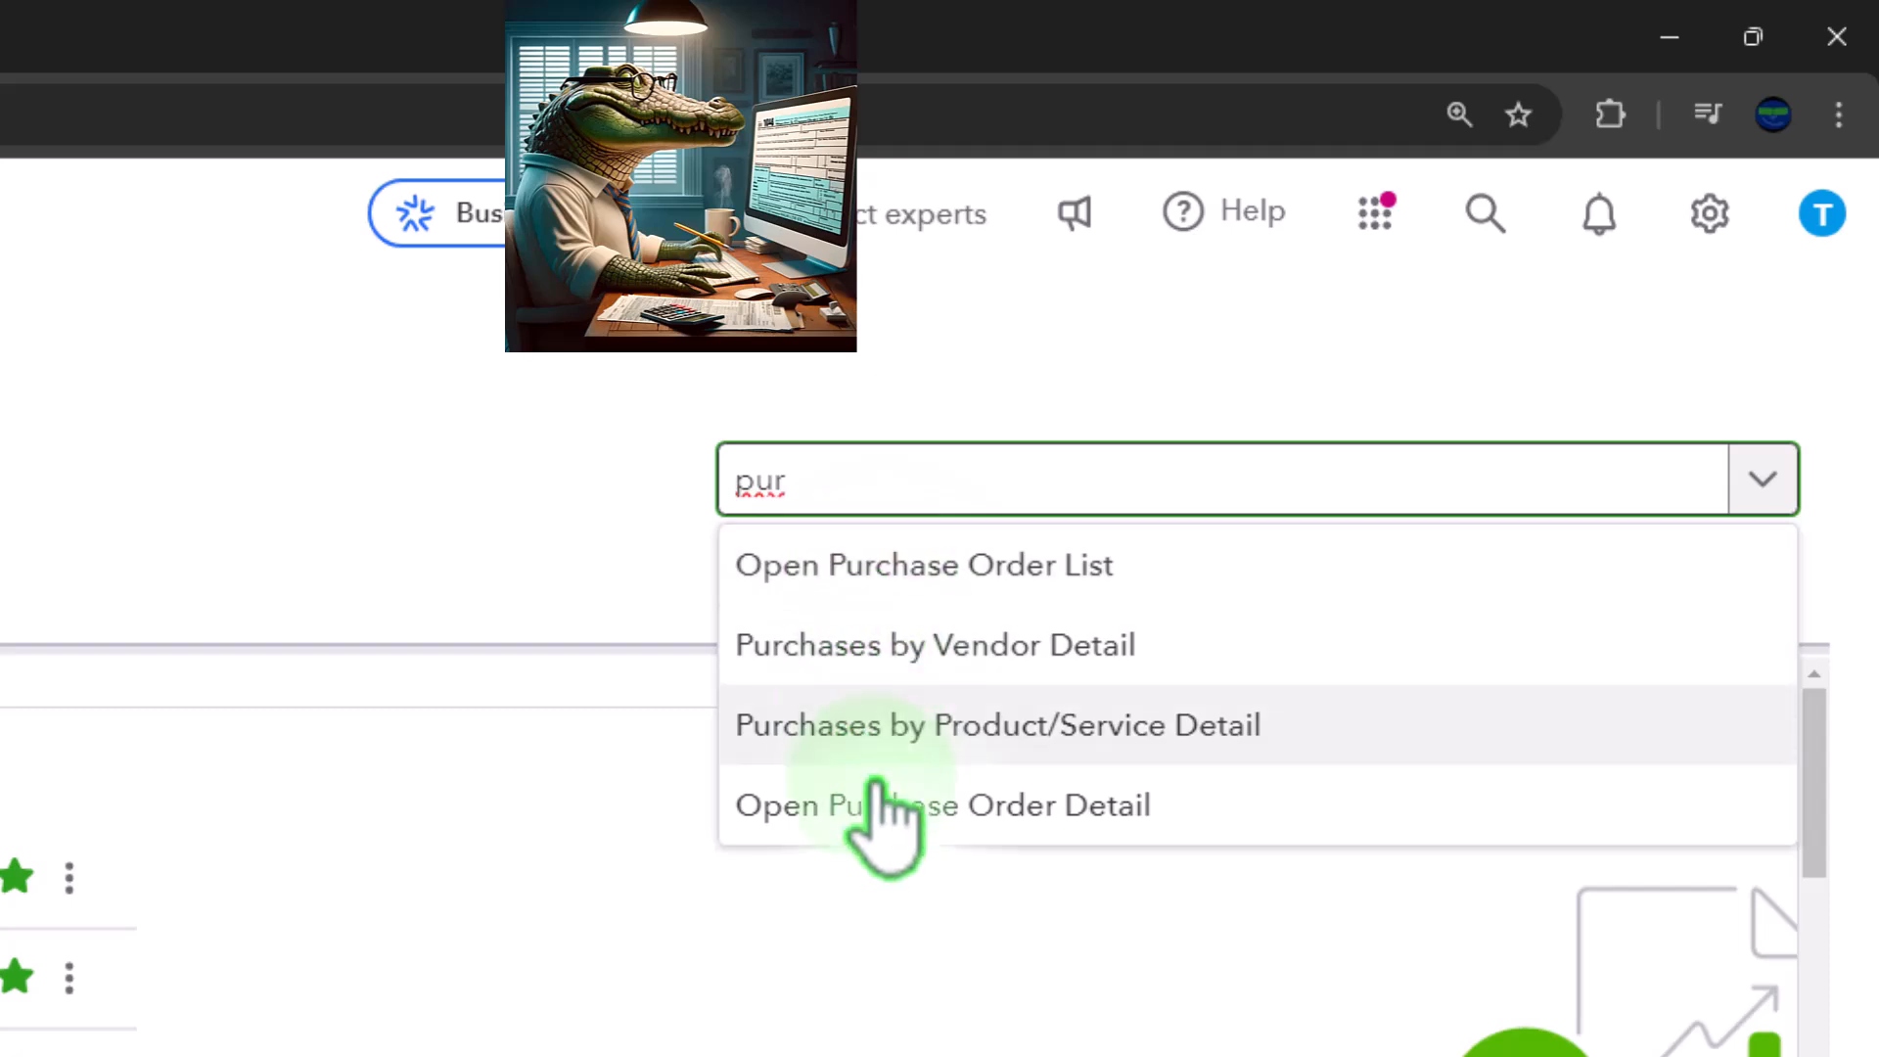
click(883, 810)
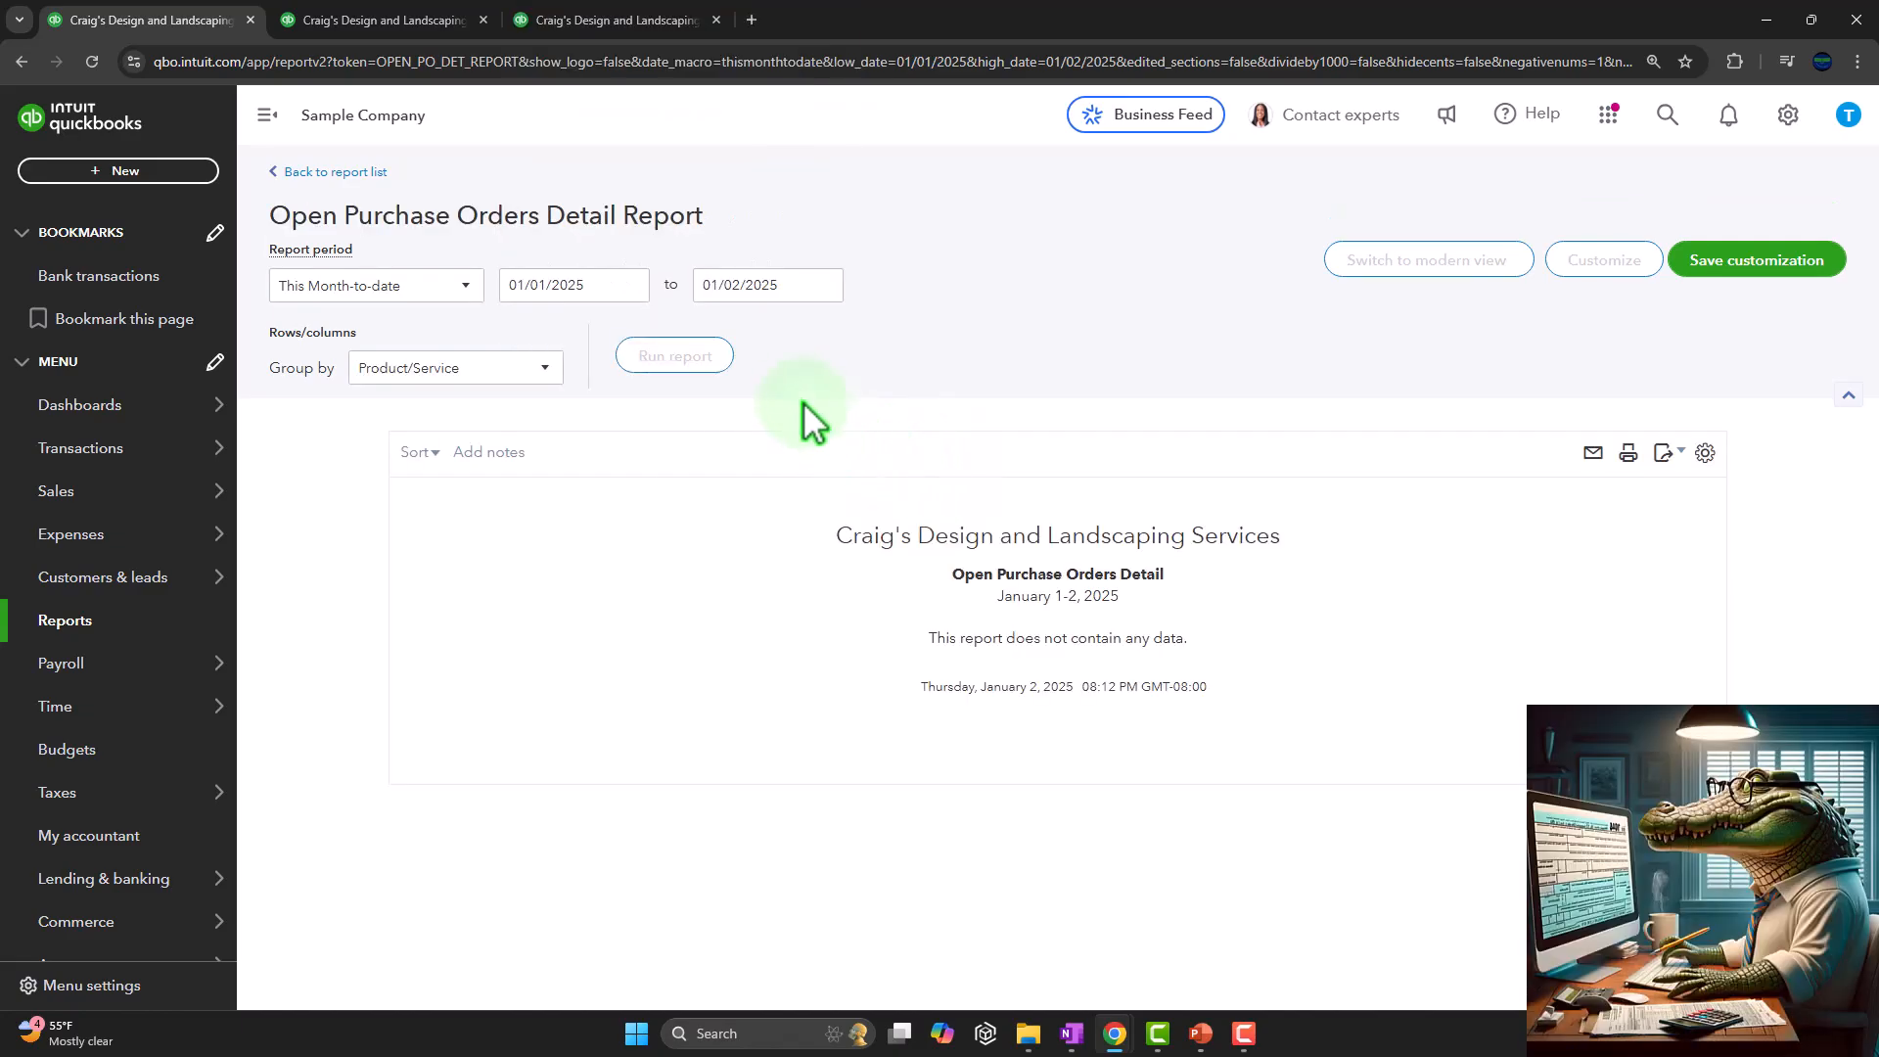
click(601, 284)
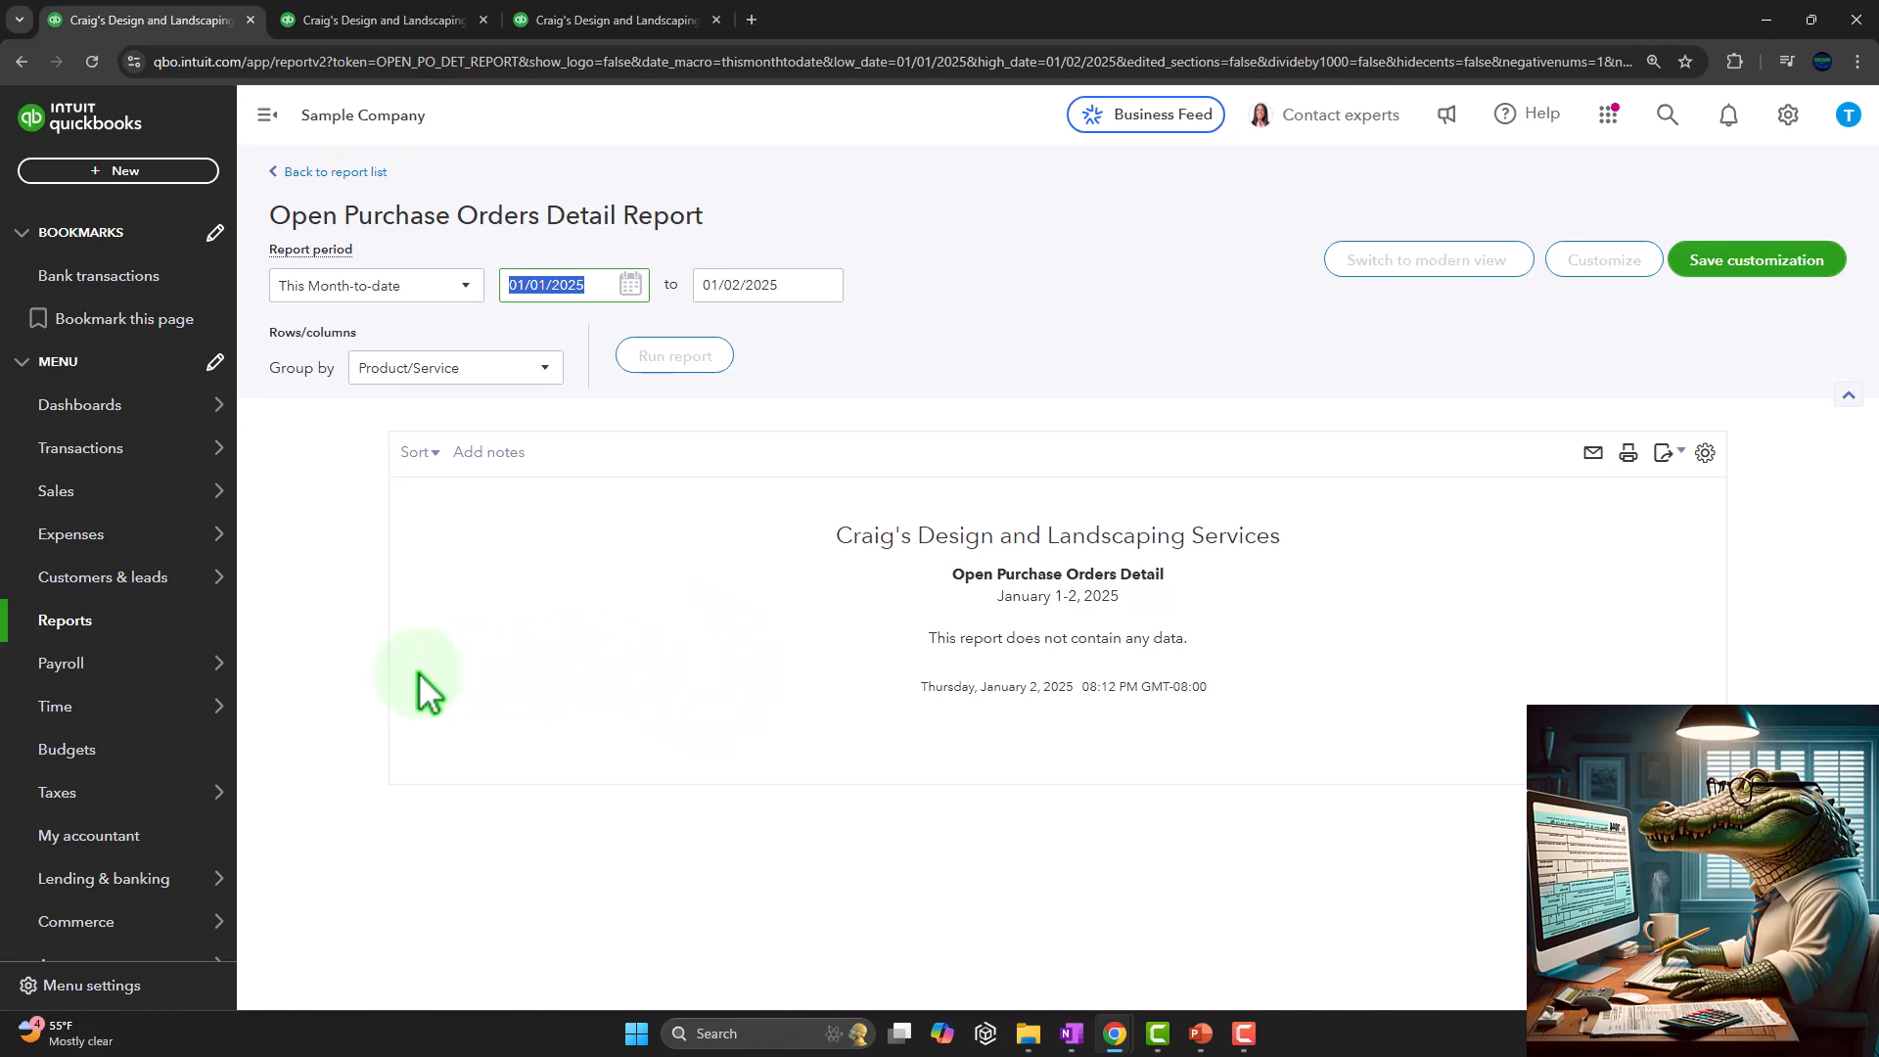
mouse_move(99, 536)
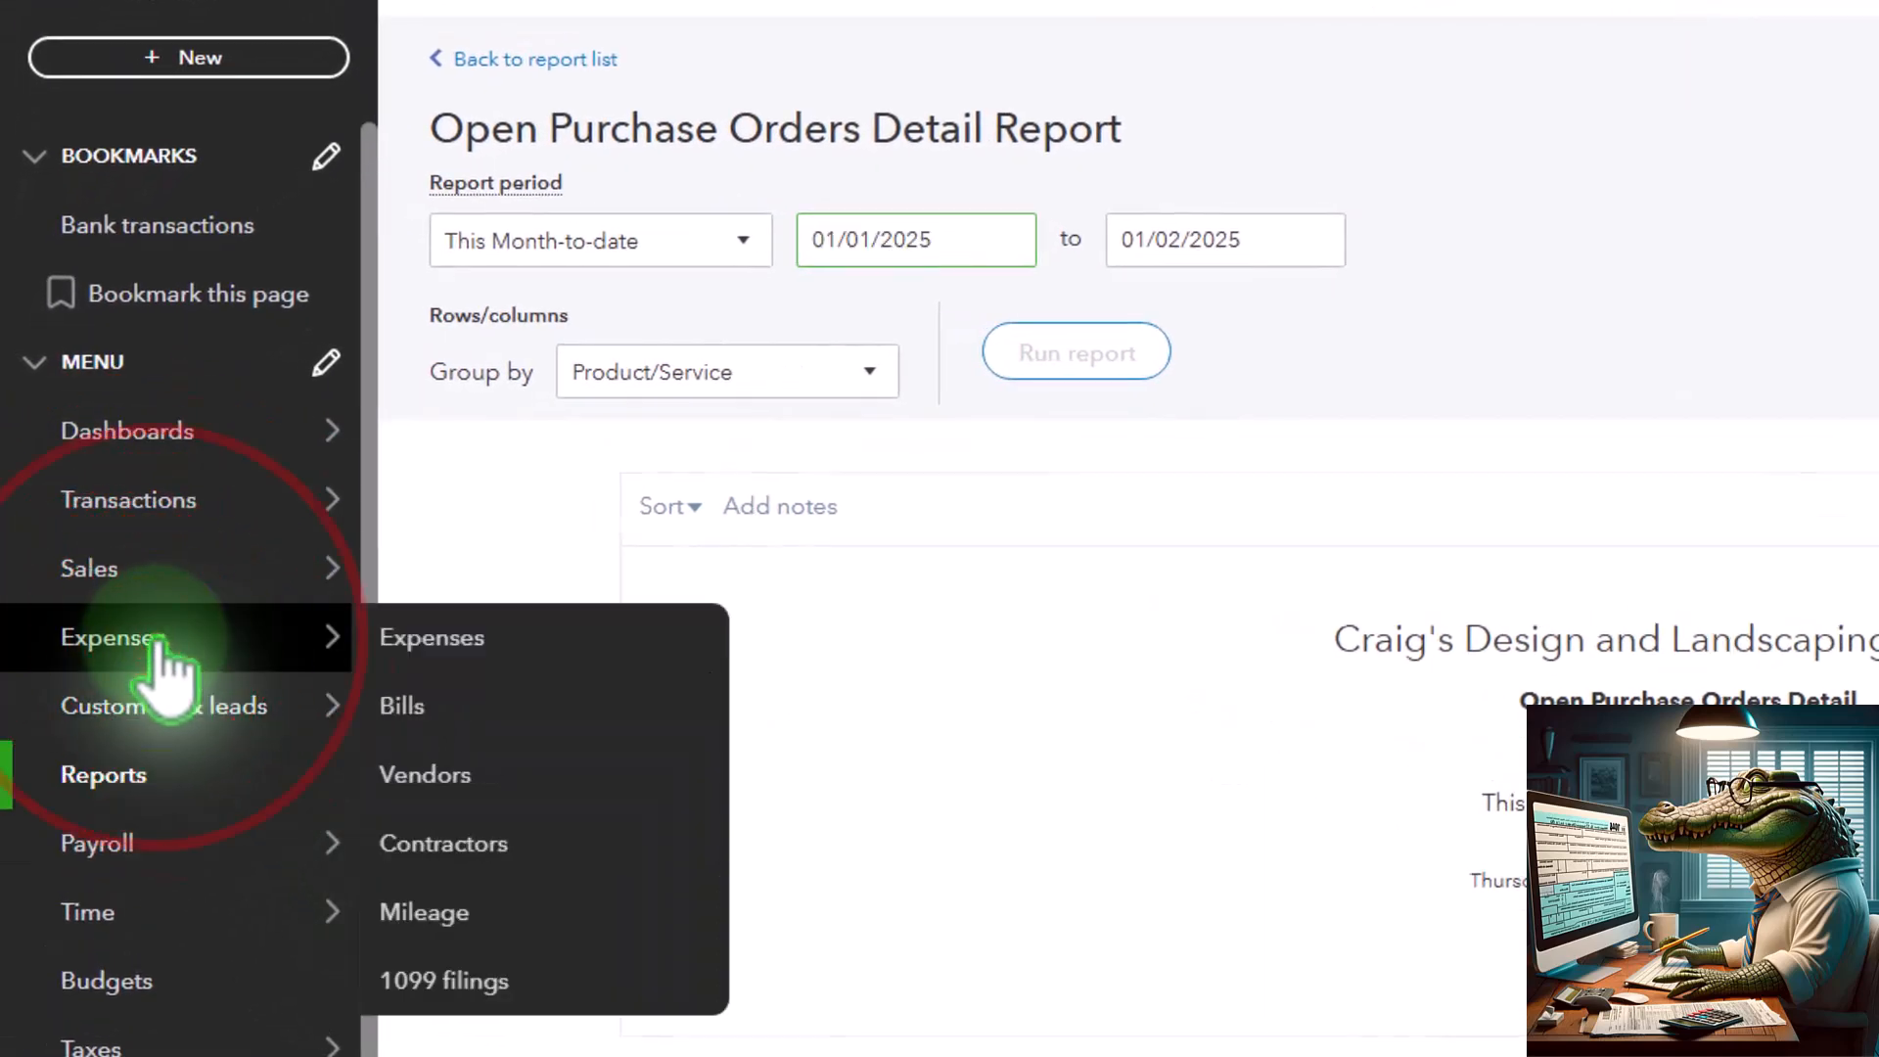
click(159, 641)
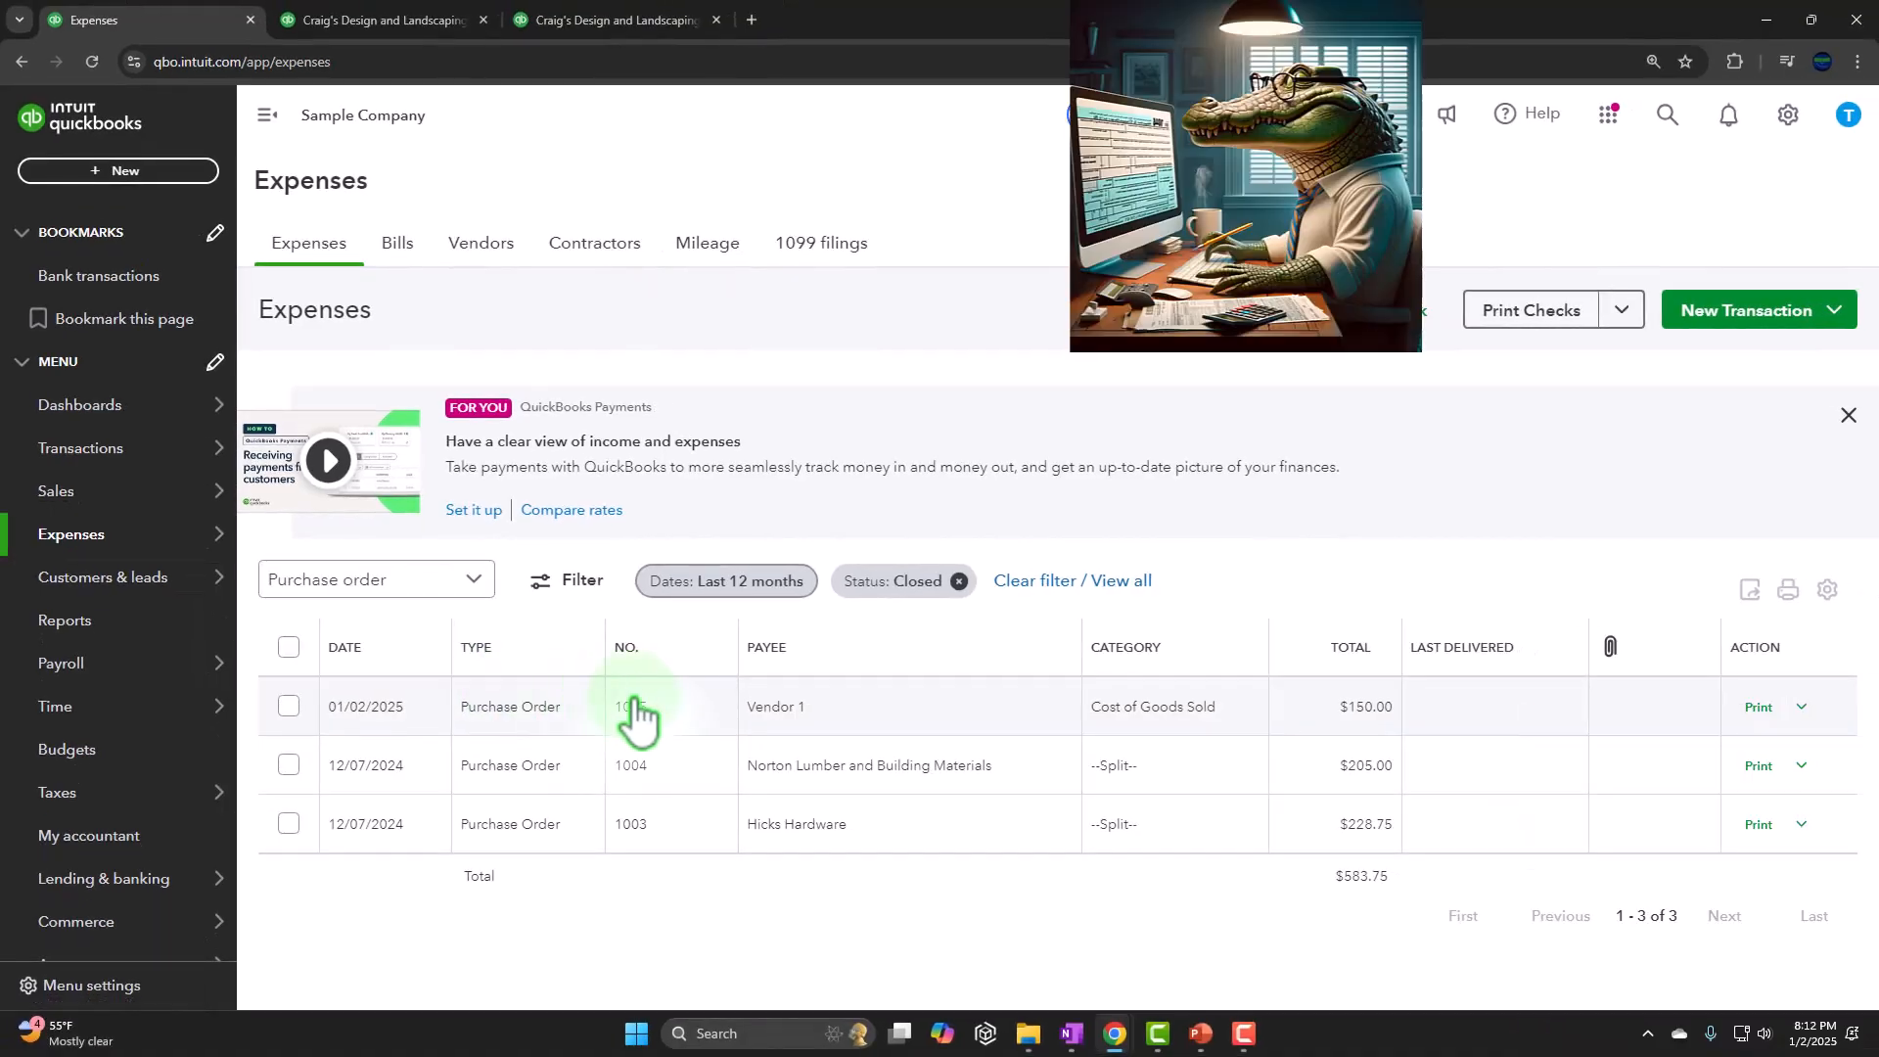
Rerun the Balance Sheet report for 01/01/2024 to 12/31/2025 and review the inventory and accounts payable balances
click(389, 20)
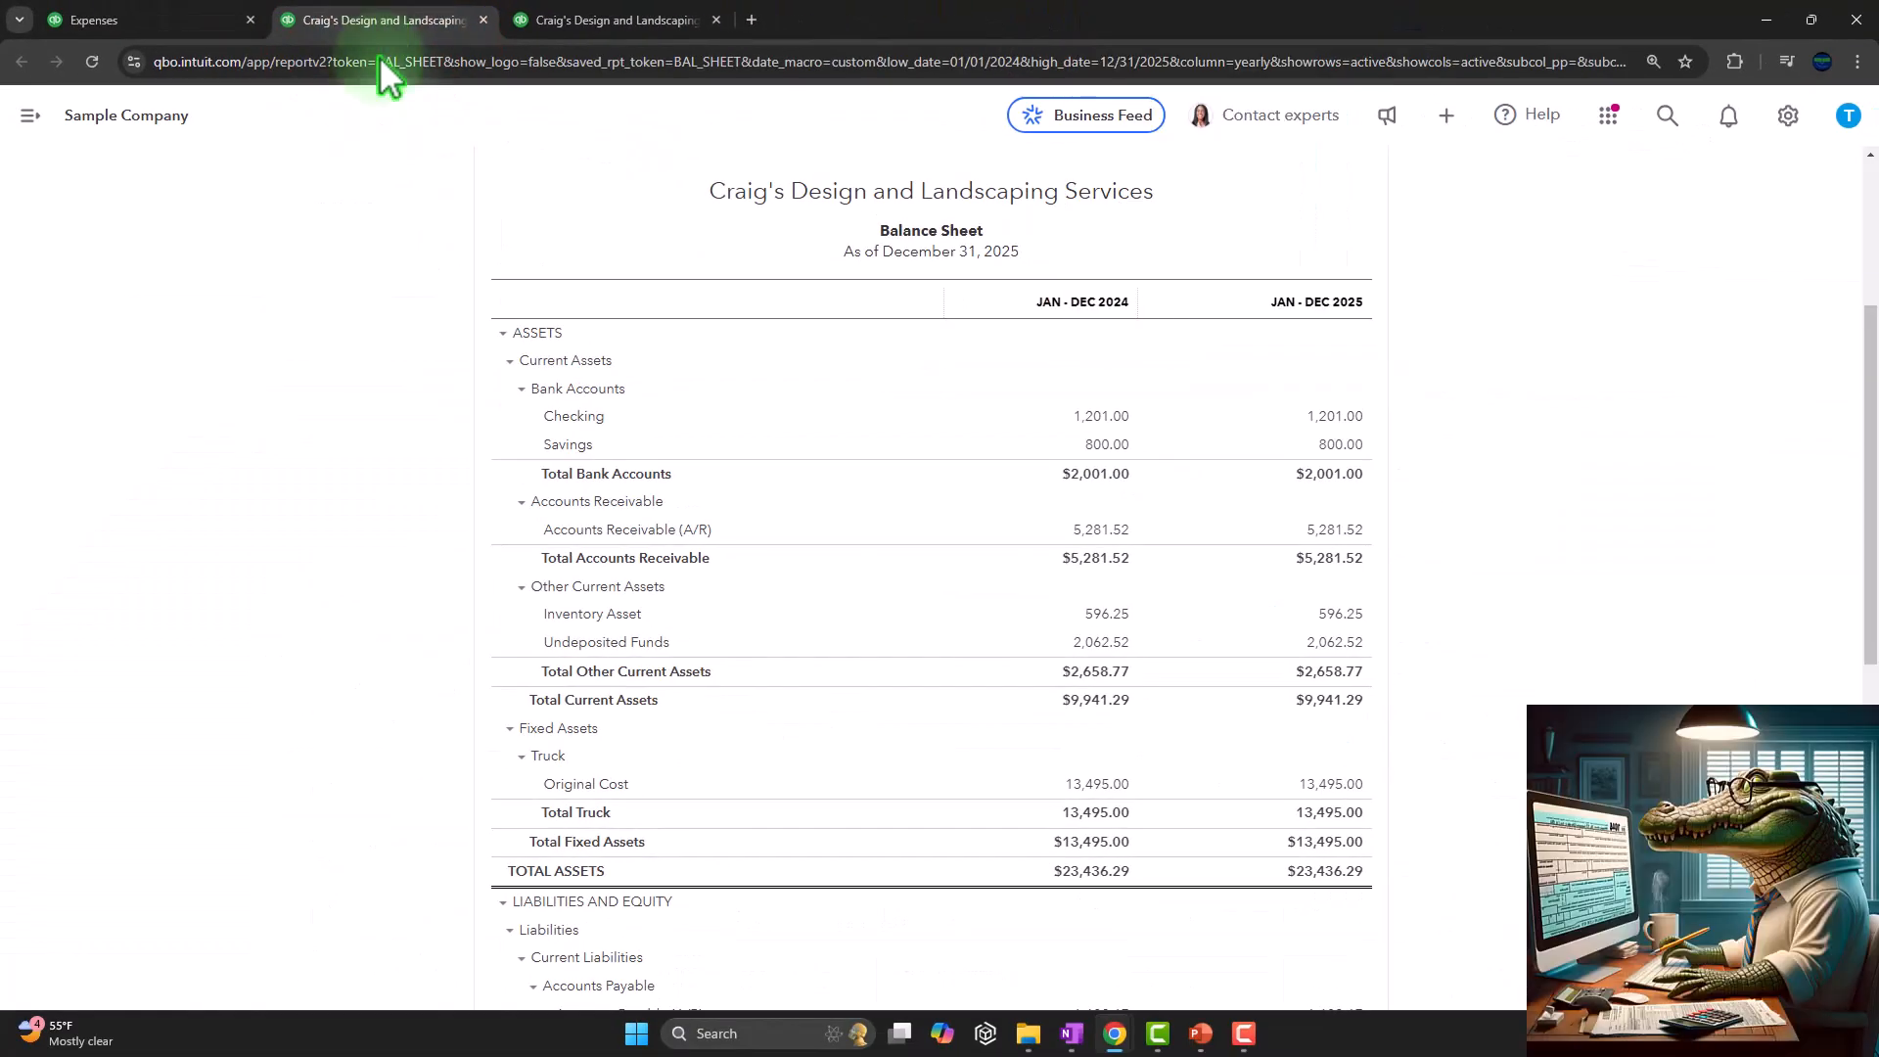
scroll(369, 389, up, 4)
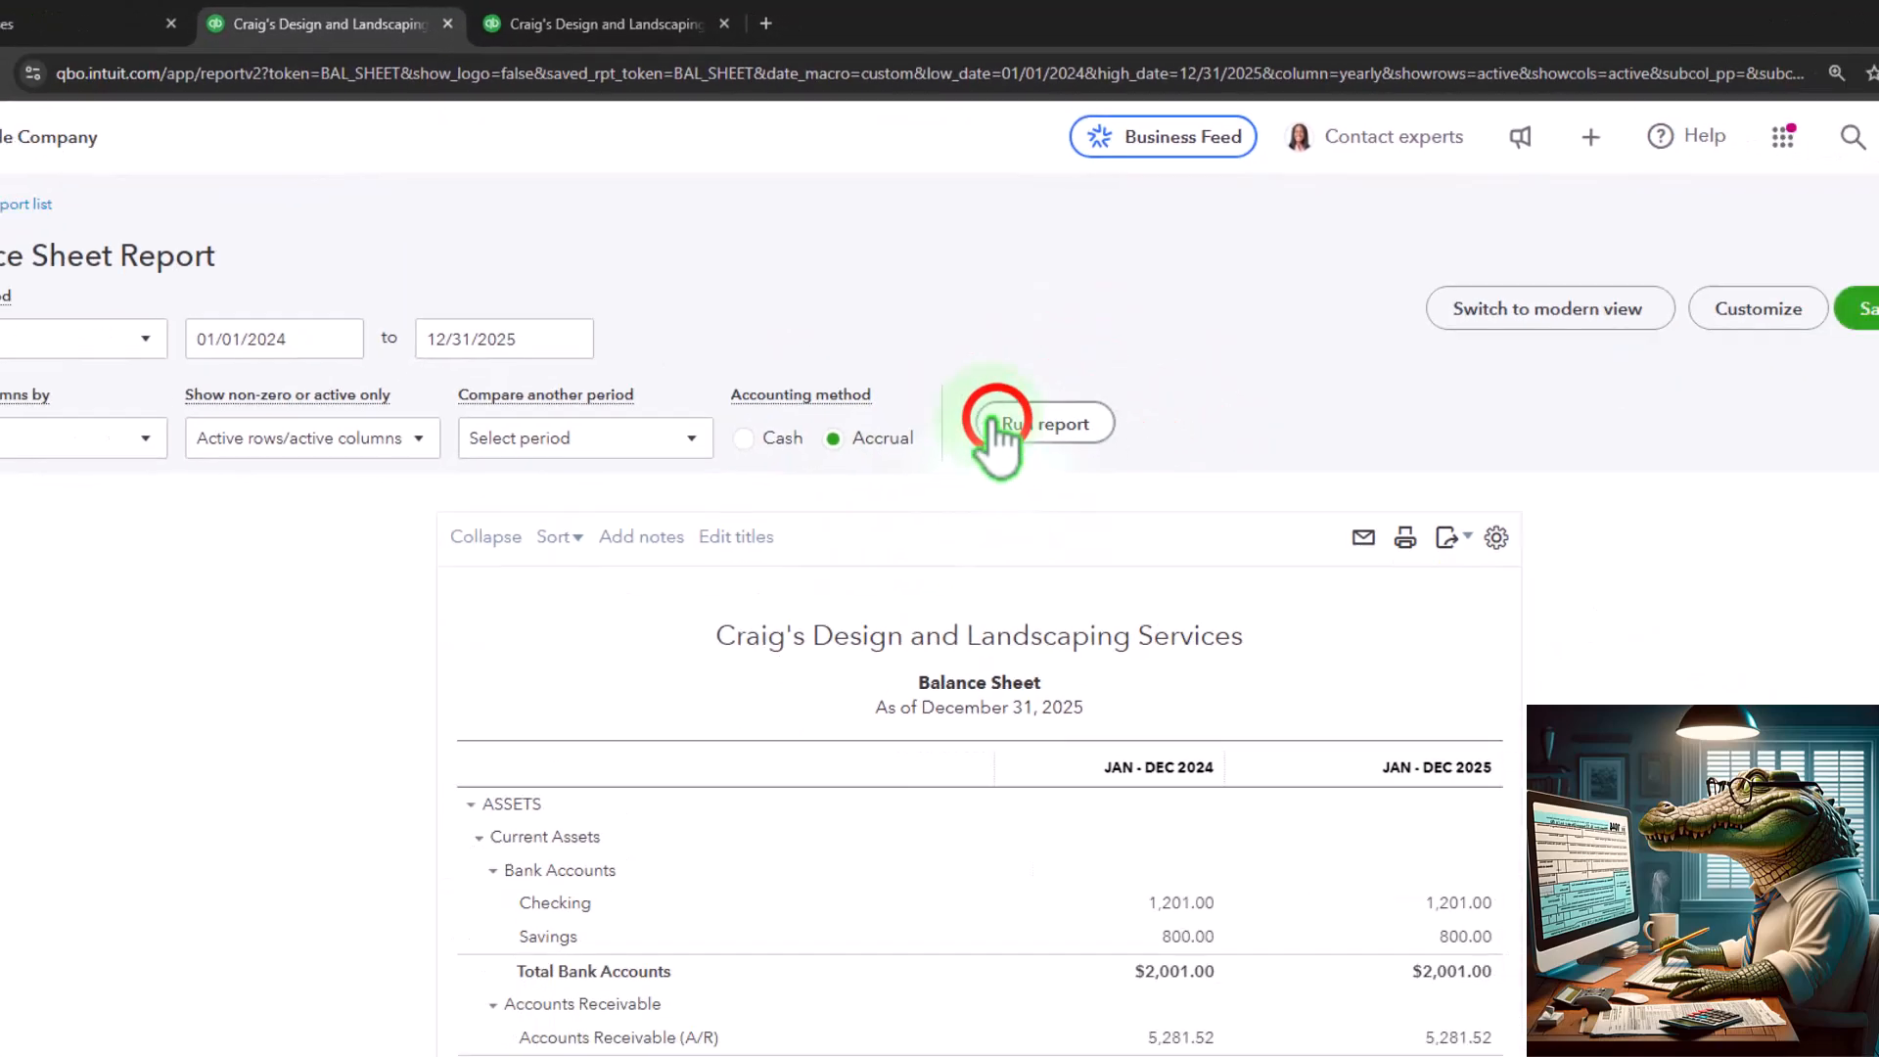
click(993, 422)
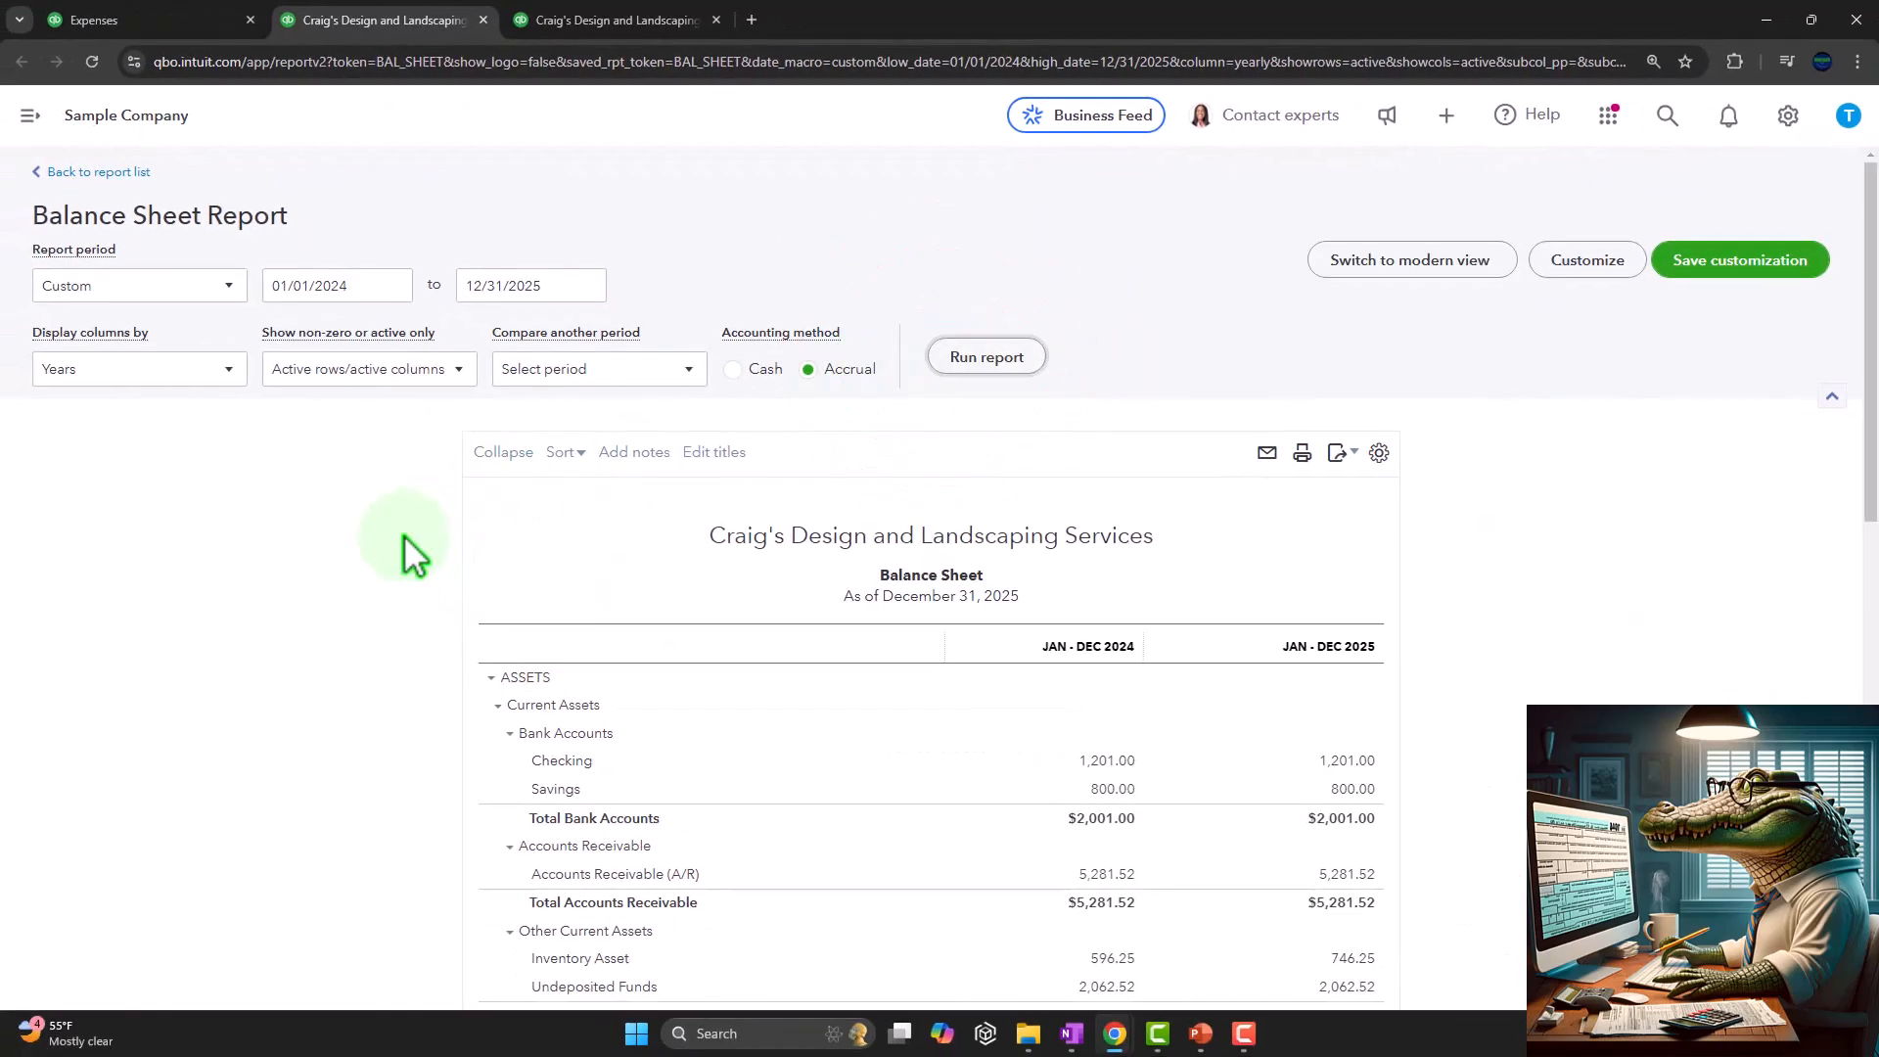
key(ctrl+plus)
key(ctrl+plus)
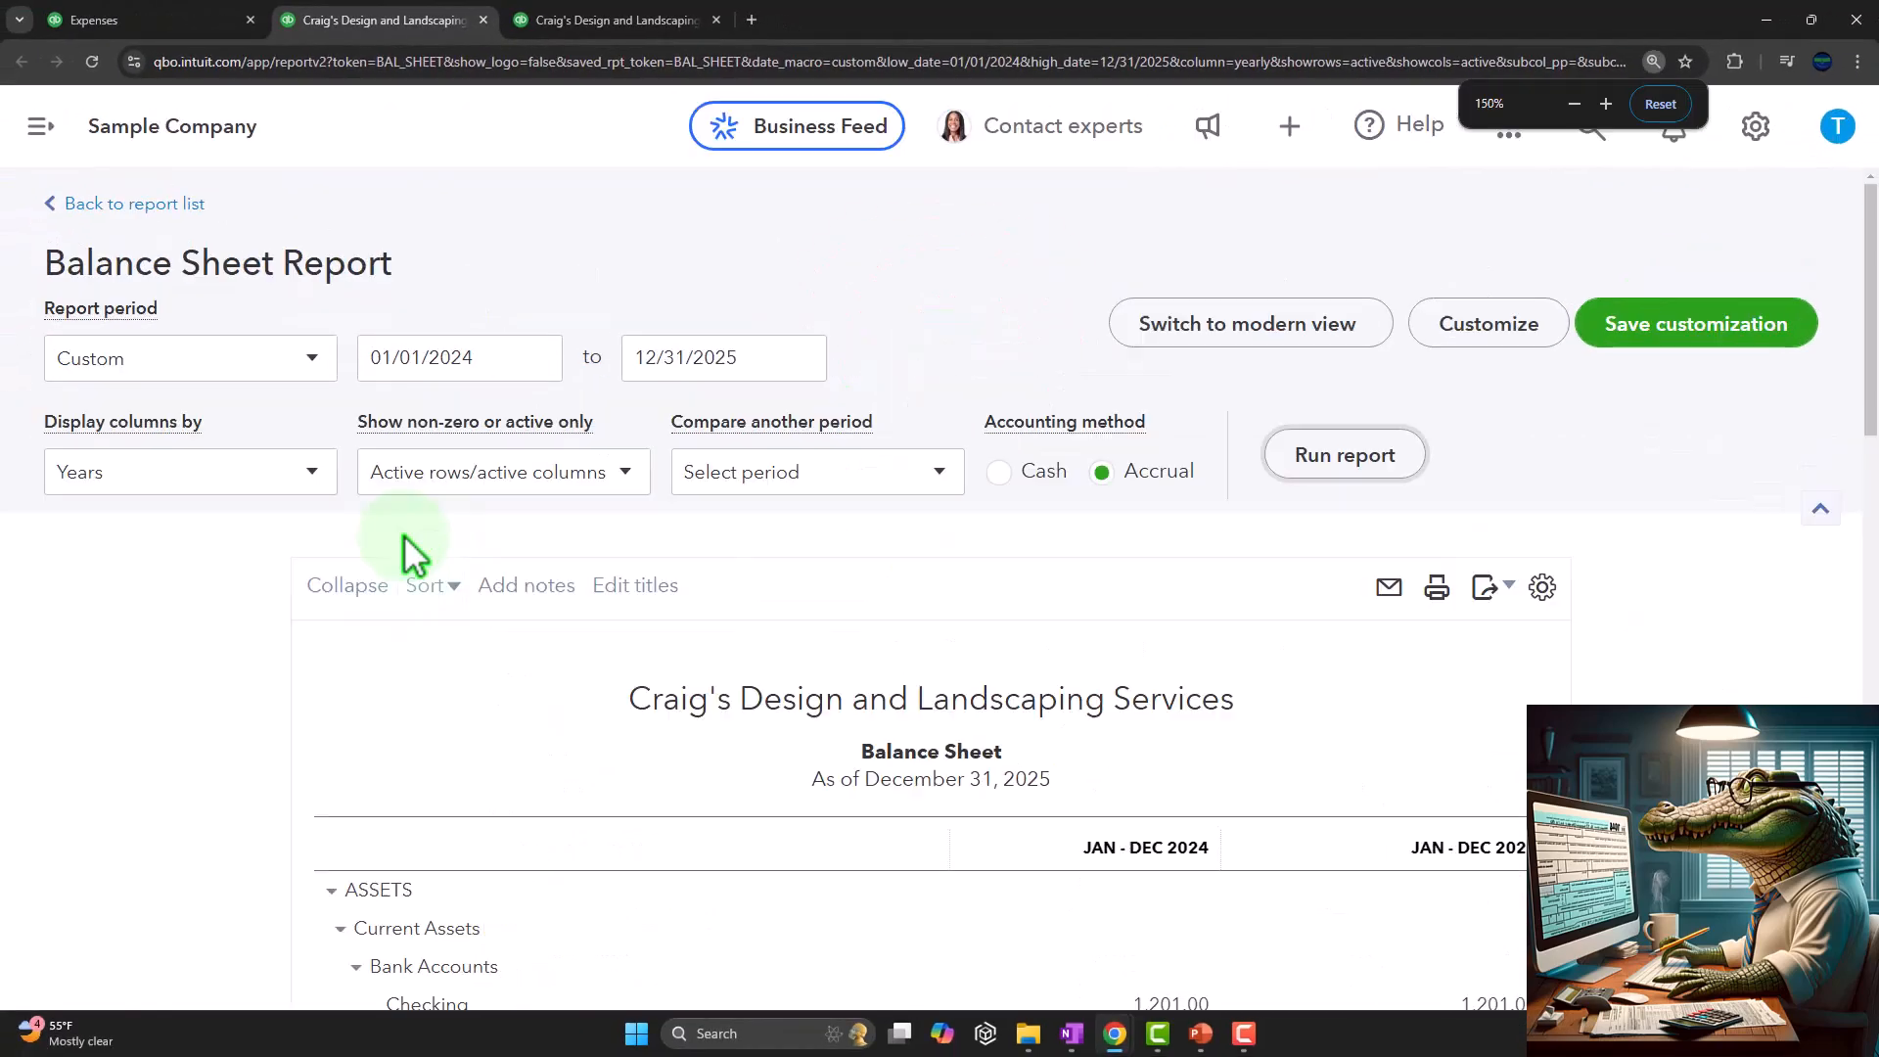
scroll(411, 553, down, 7)
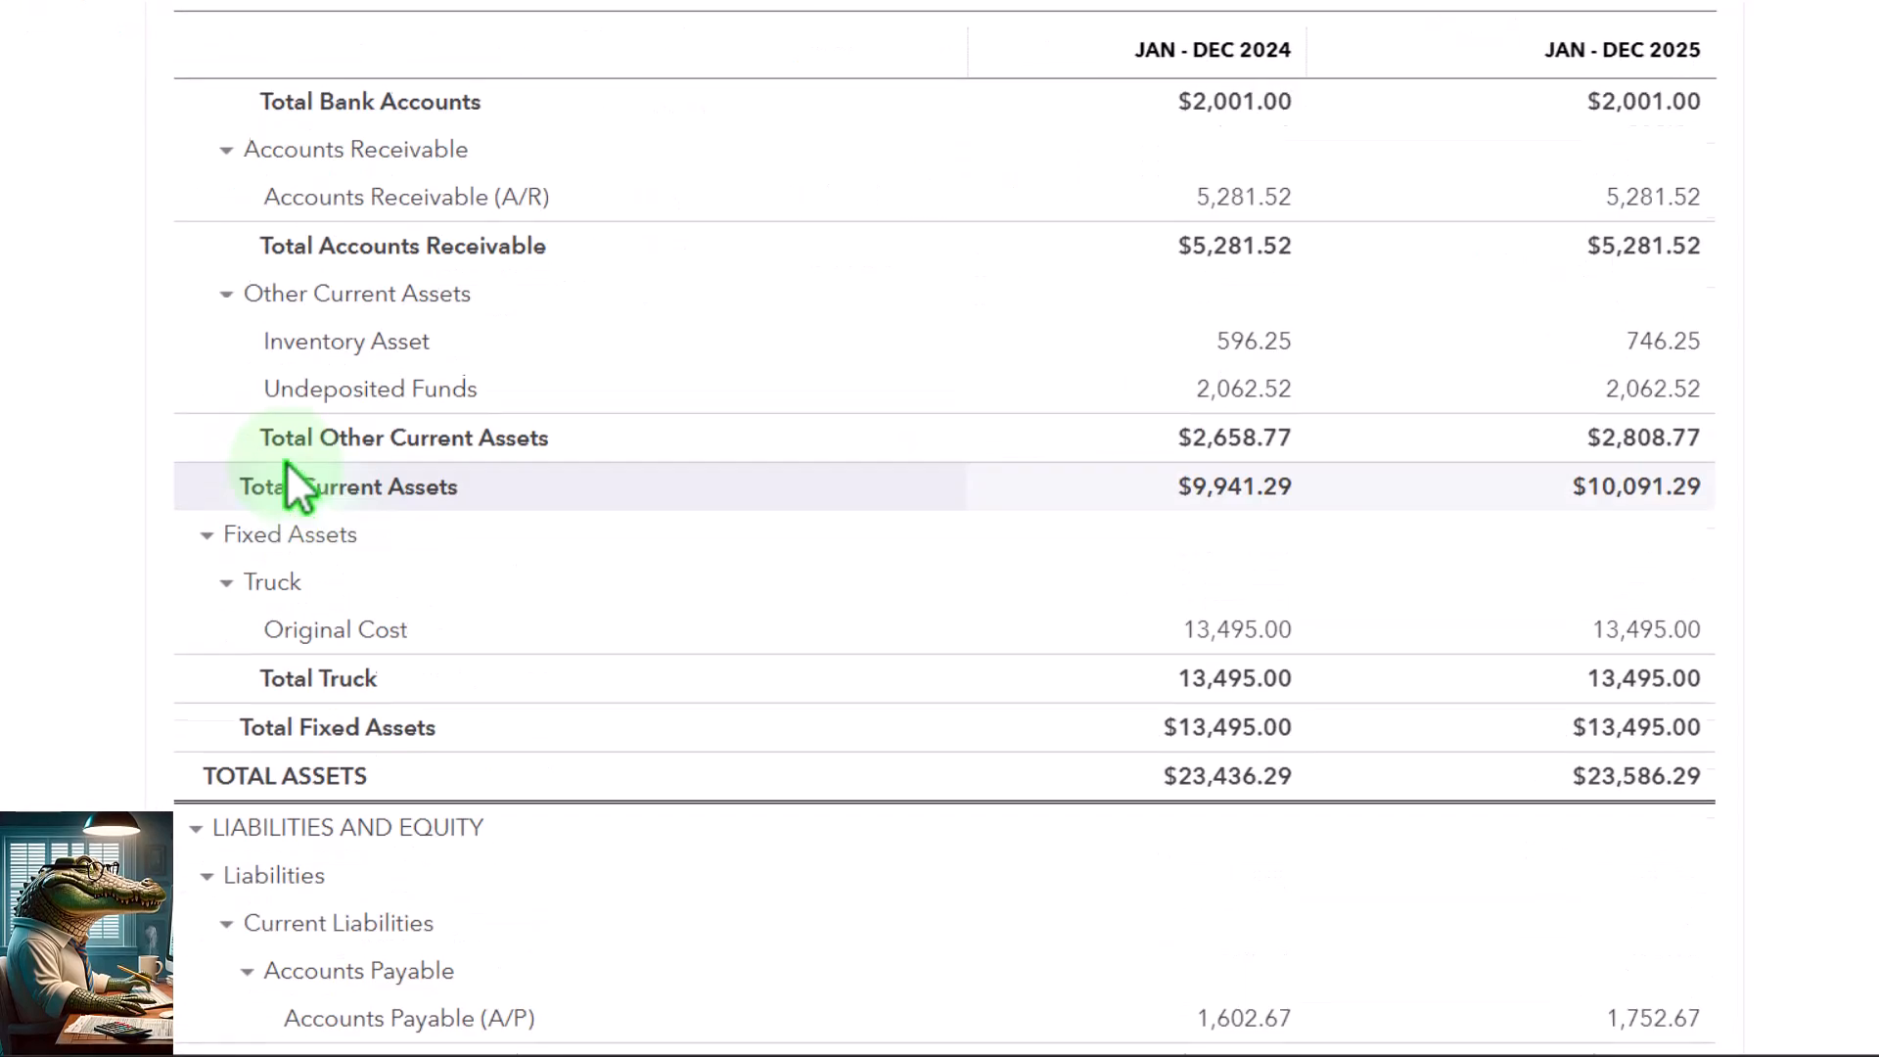
scroll(286, 461, down, 1)
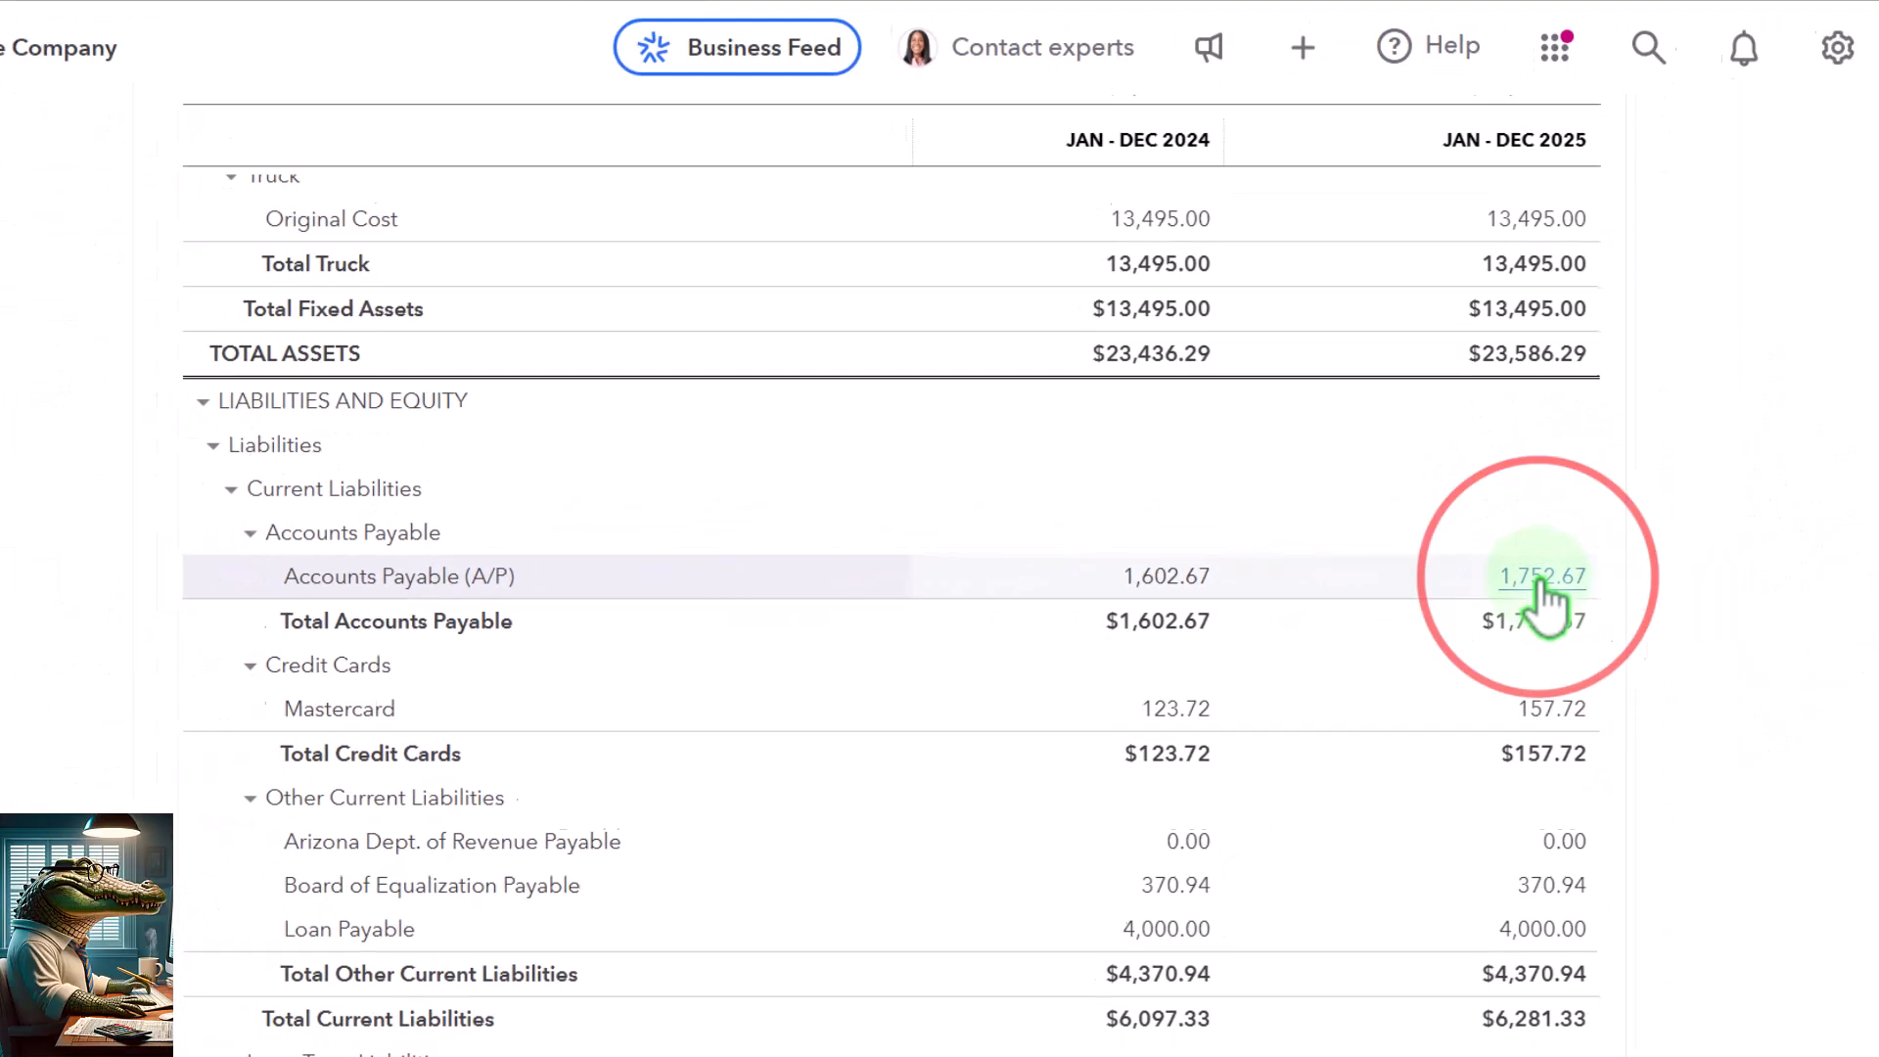
Drill into the 2025 Accounts Payable balance, inspect Vendor 1's bill, and return to the balance sheet
click(1549, 577)
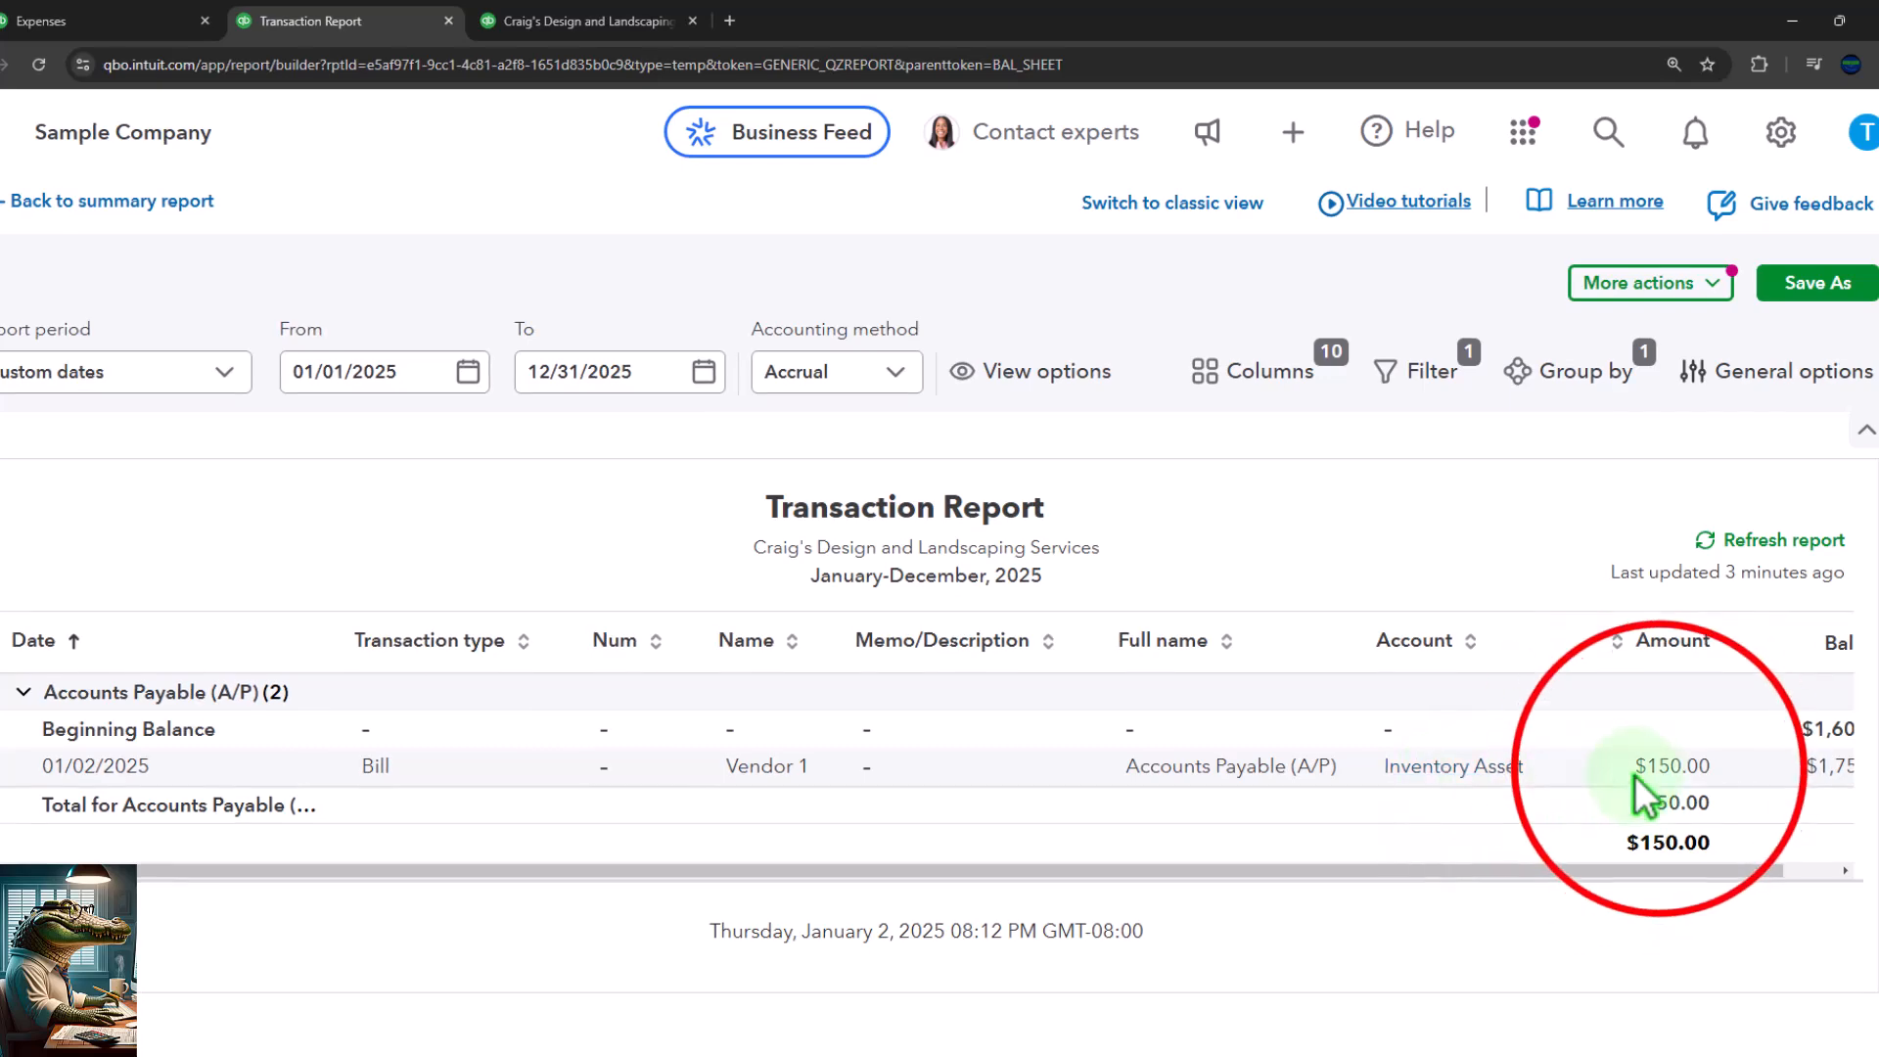
click(1653, 767)
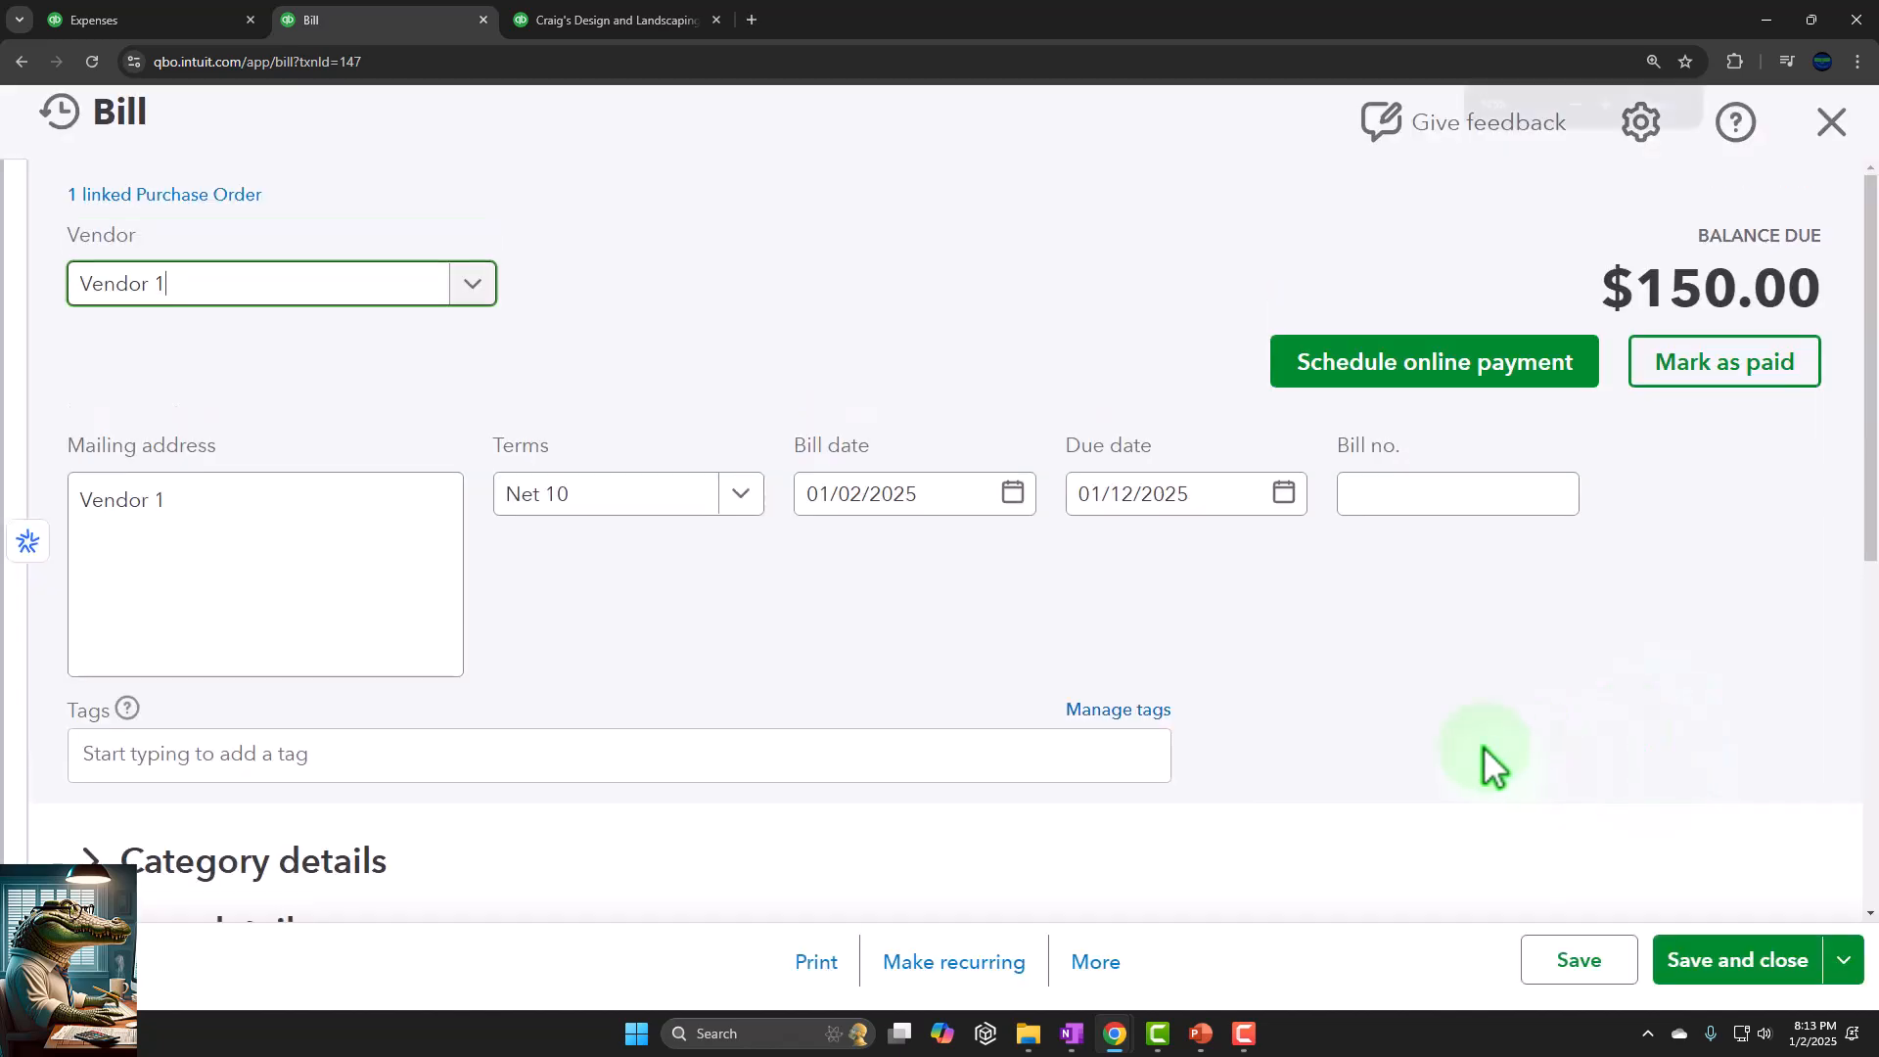
key(ctrl+minus)
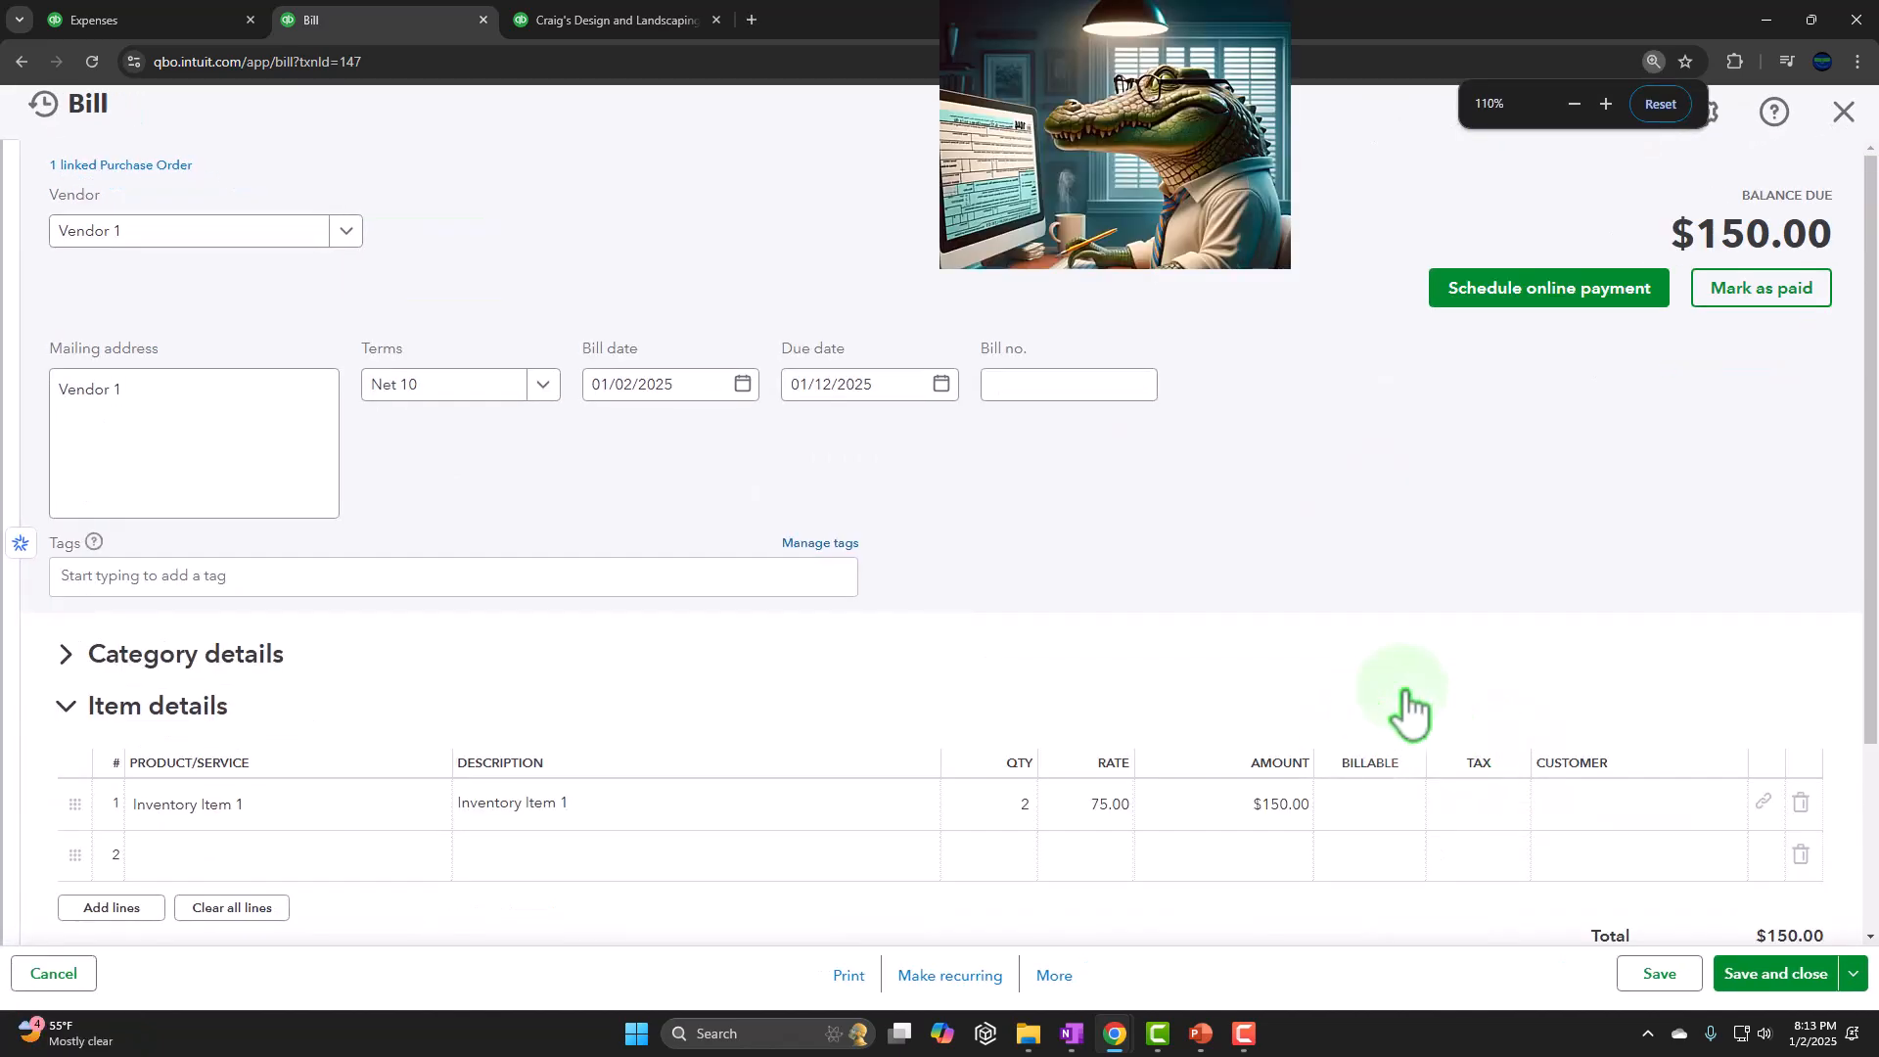
scroll(1406, 709, down, 3)
scroll(1174, 796, up, 3)
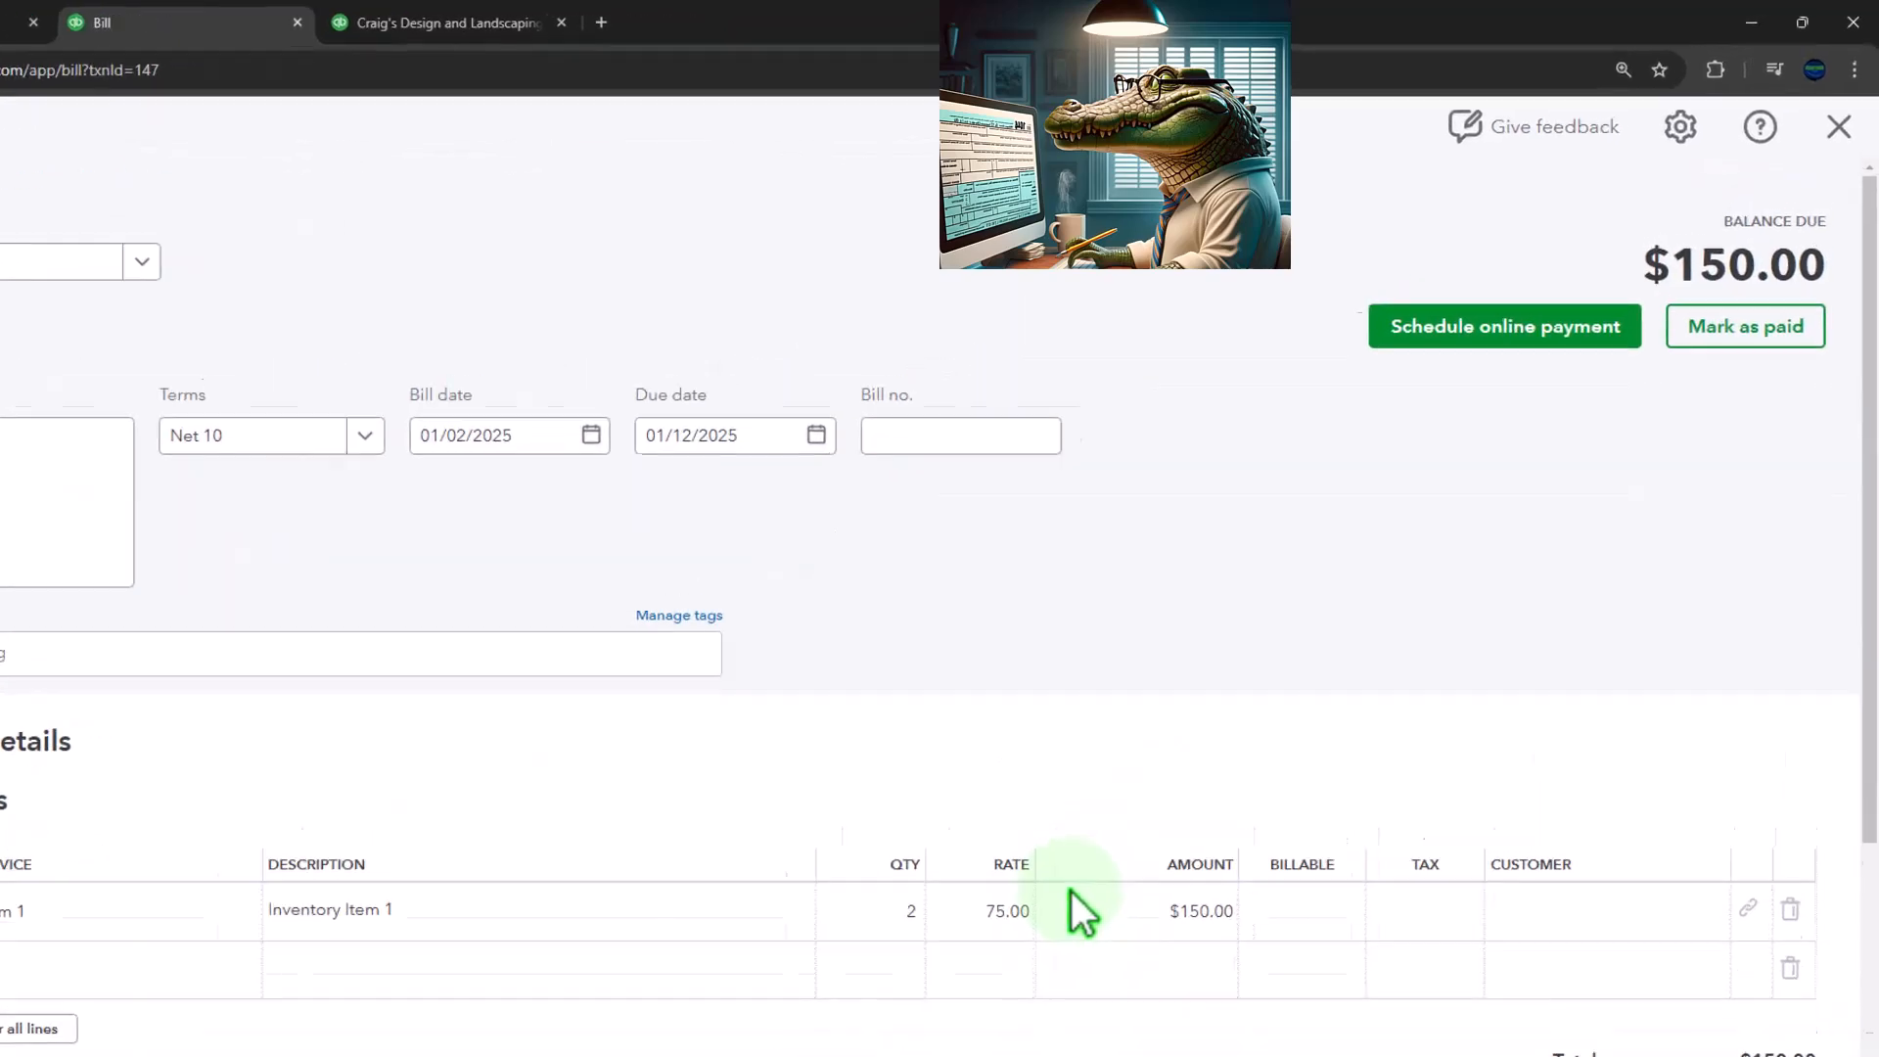
click(1840, 124)
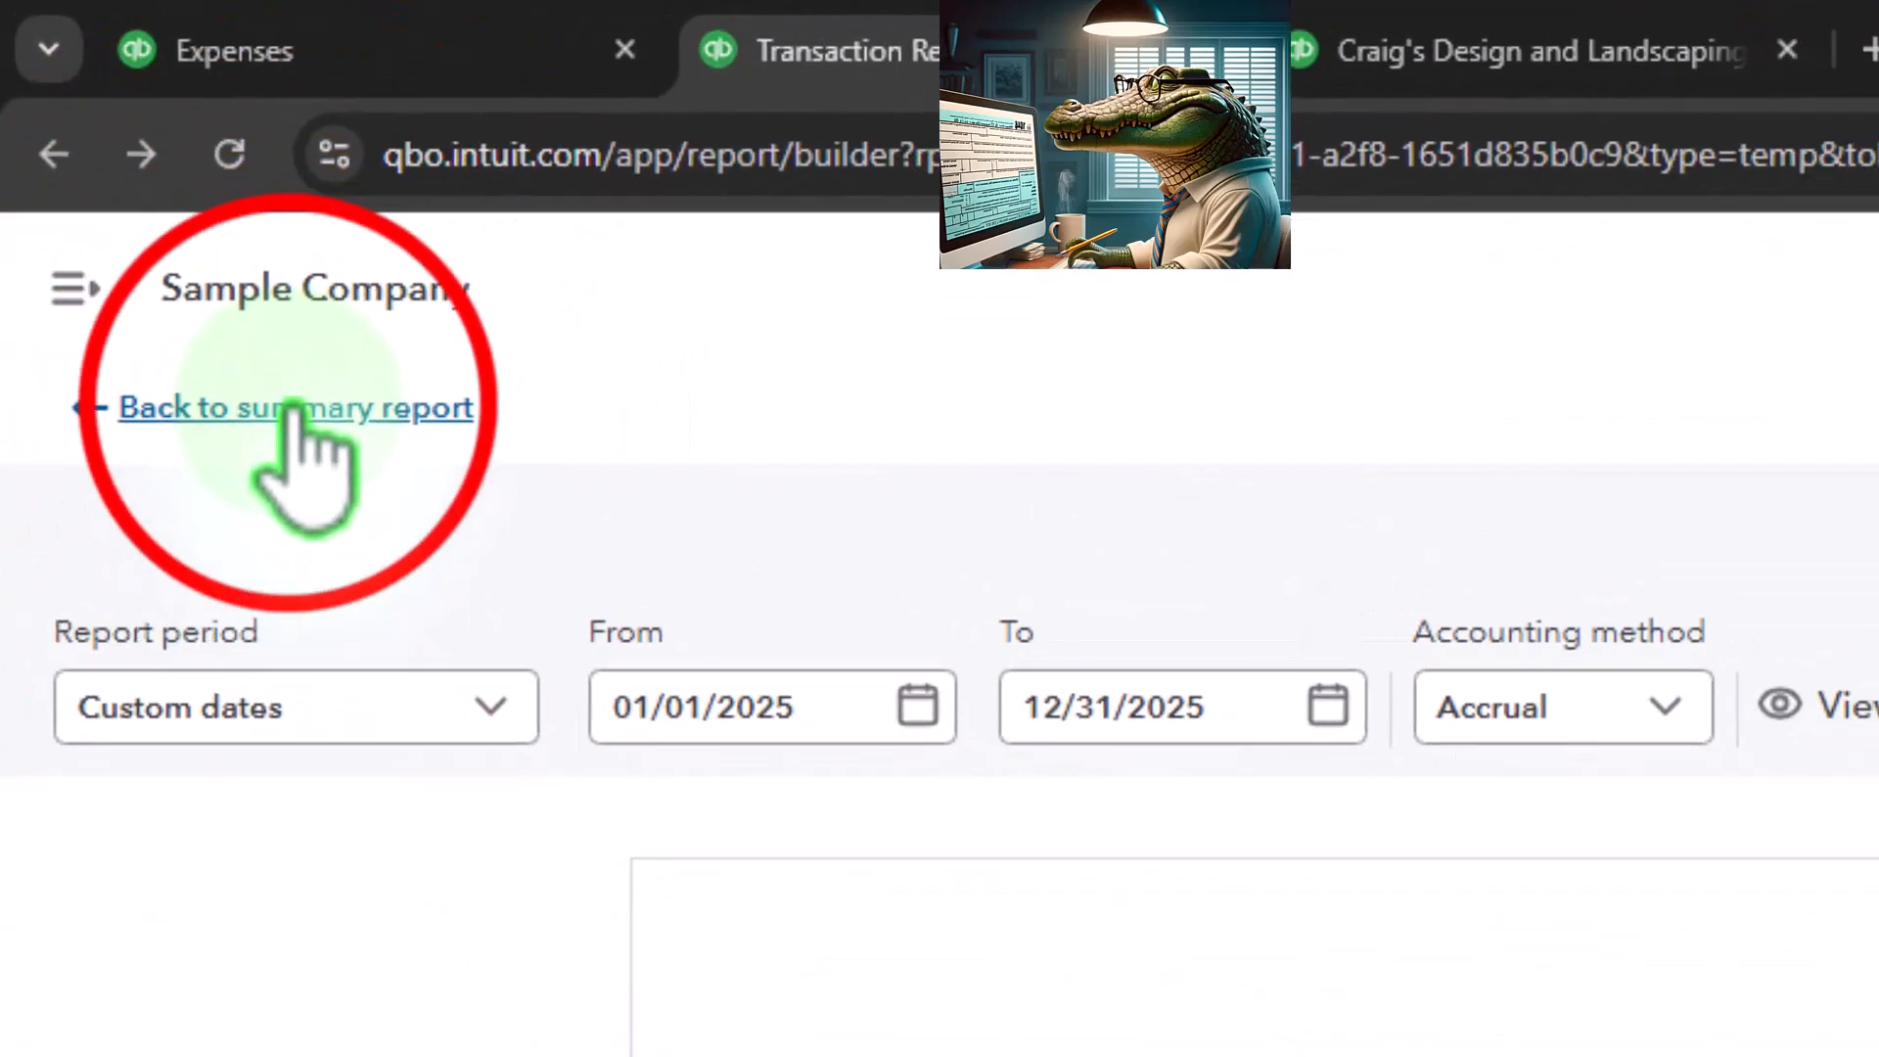
click(290, 409)
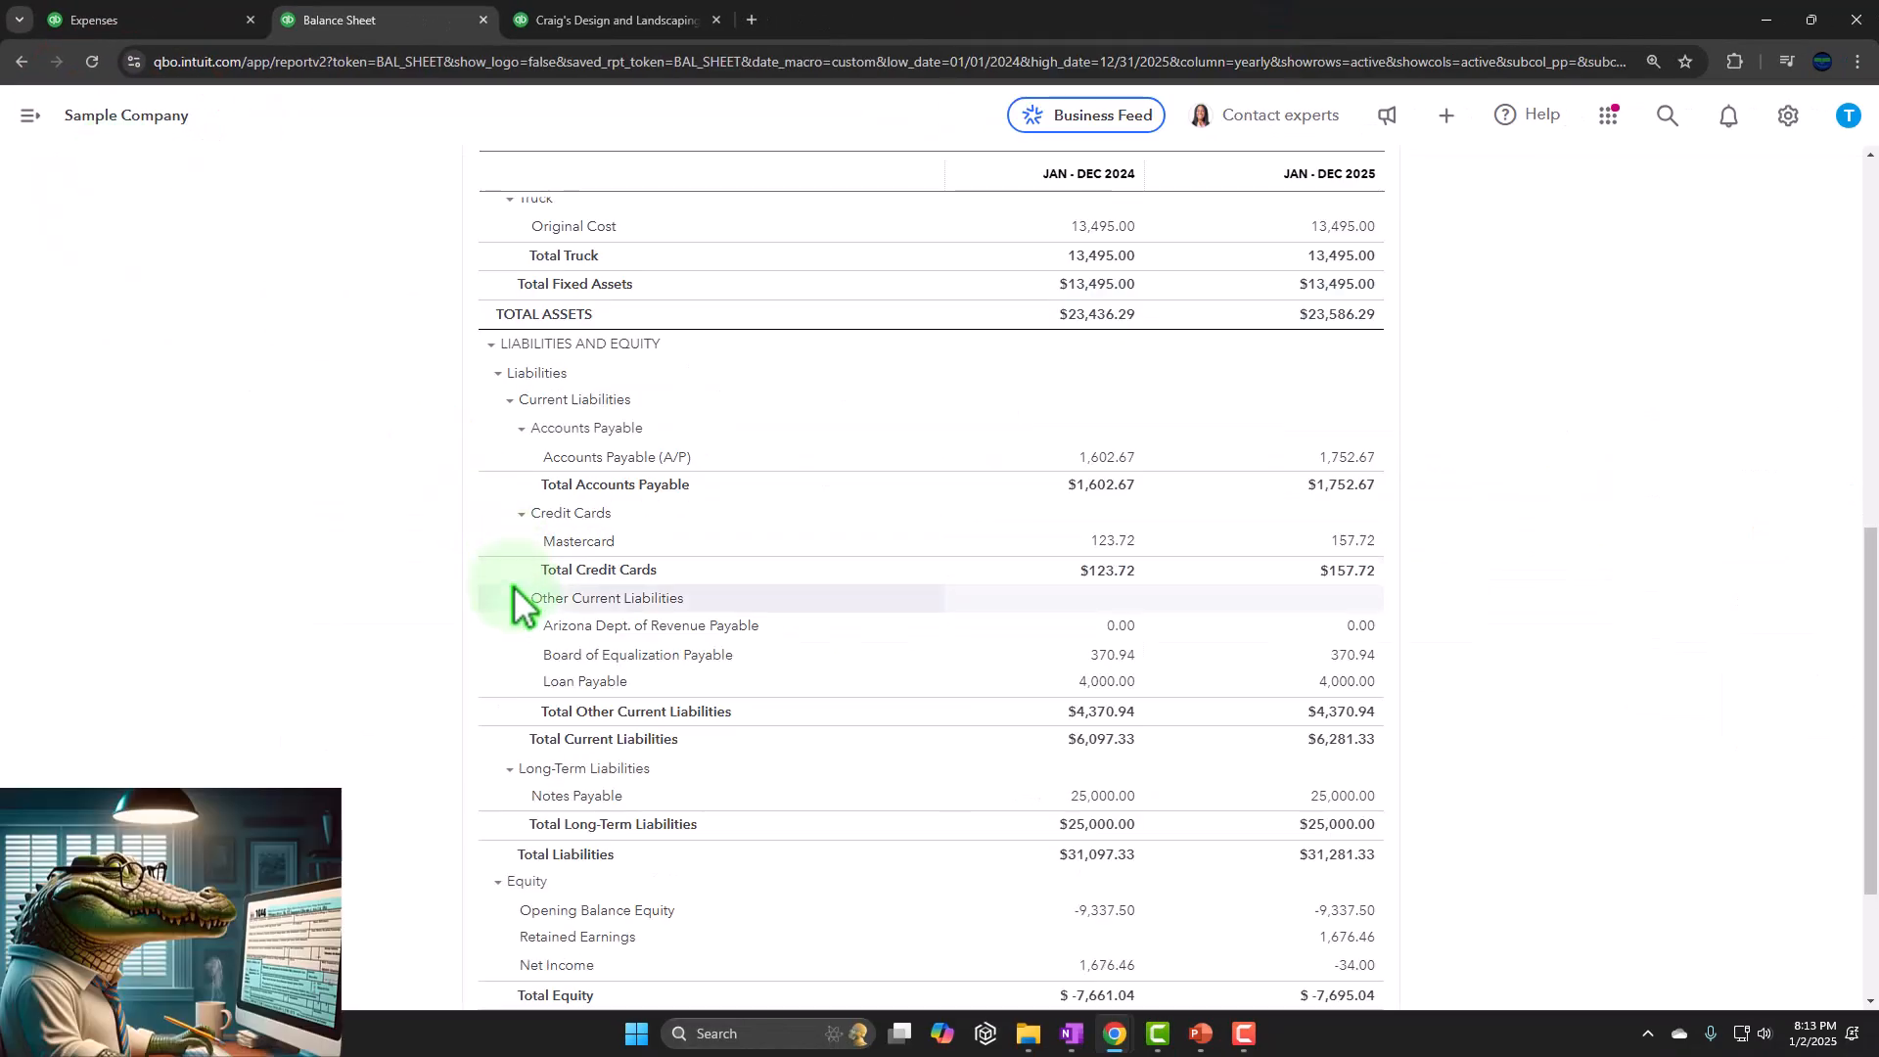
Drill into the 2025 Inventory Asset balance, review its transactions including Vendor 1's bill, and return to the balance sheet
scroll(430, 605, up, 1)
scroll(416, 608, up, 5)
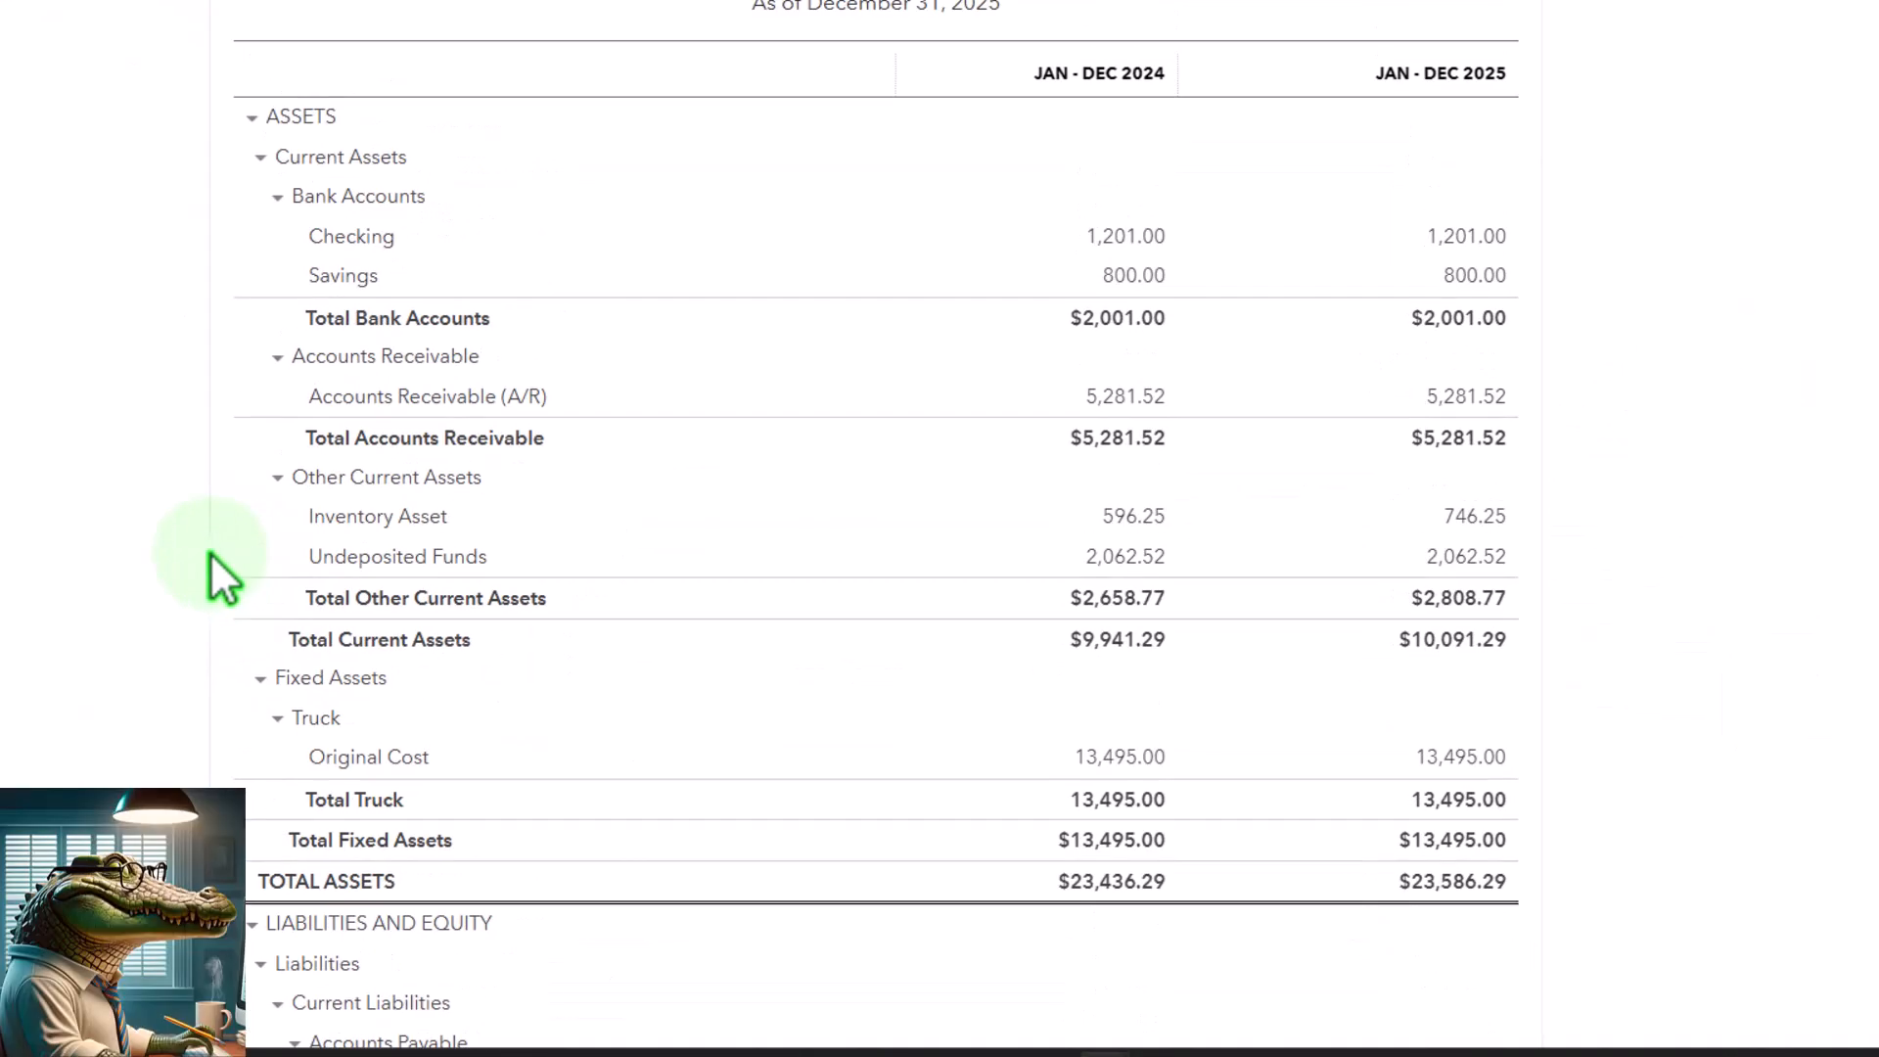
scroll(223, 577, up, 2)
scroll(223, 577, down, 1)
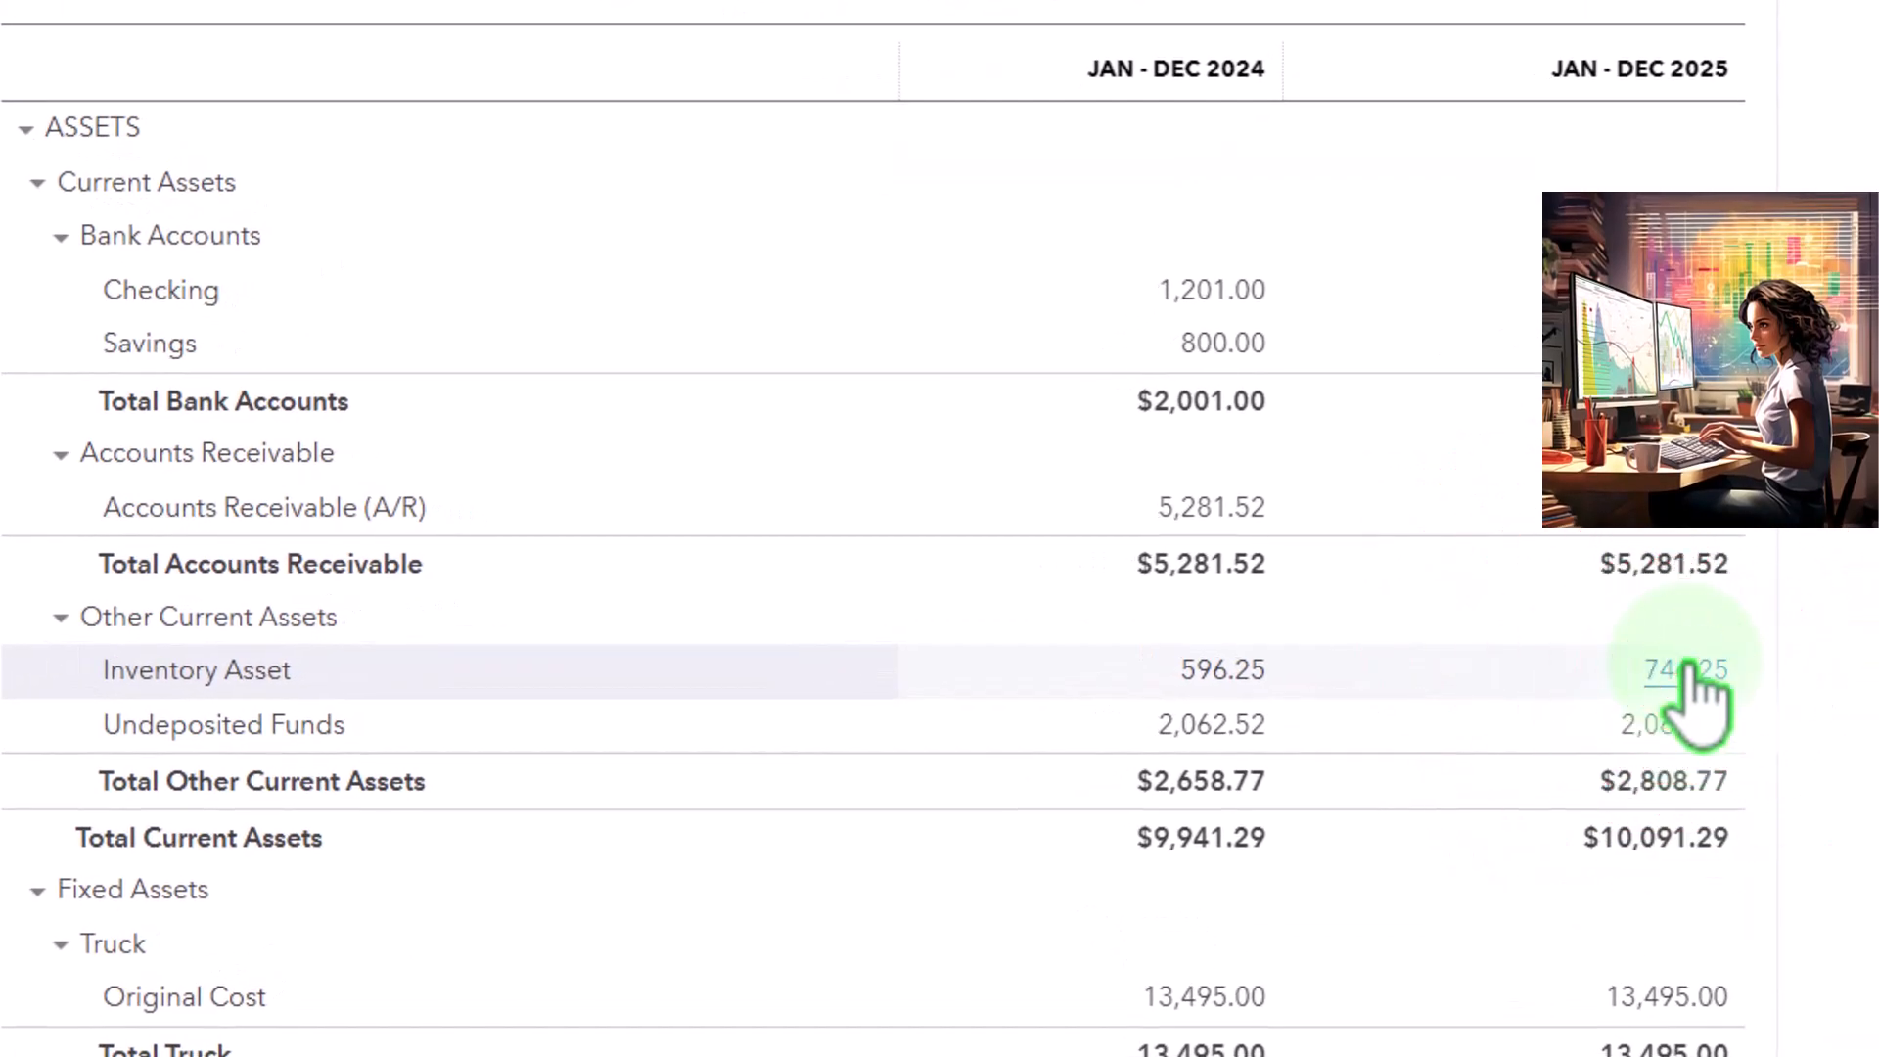
click(1685, 675)
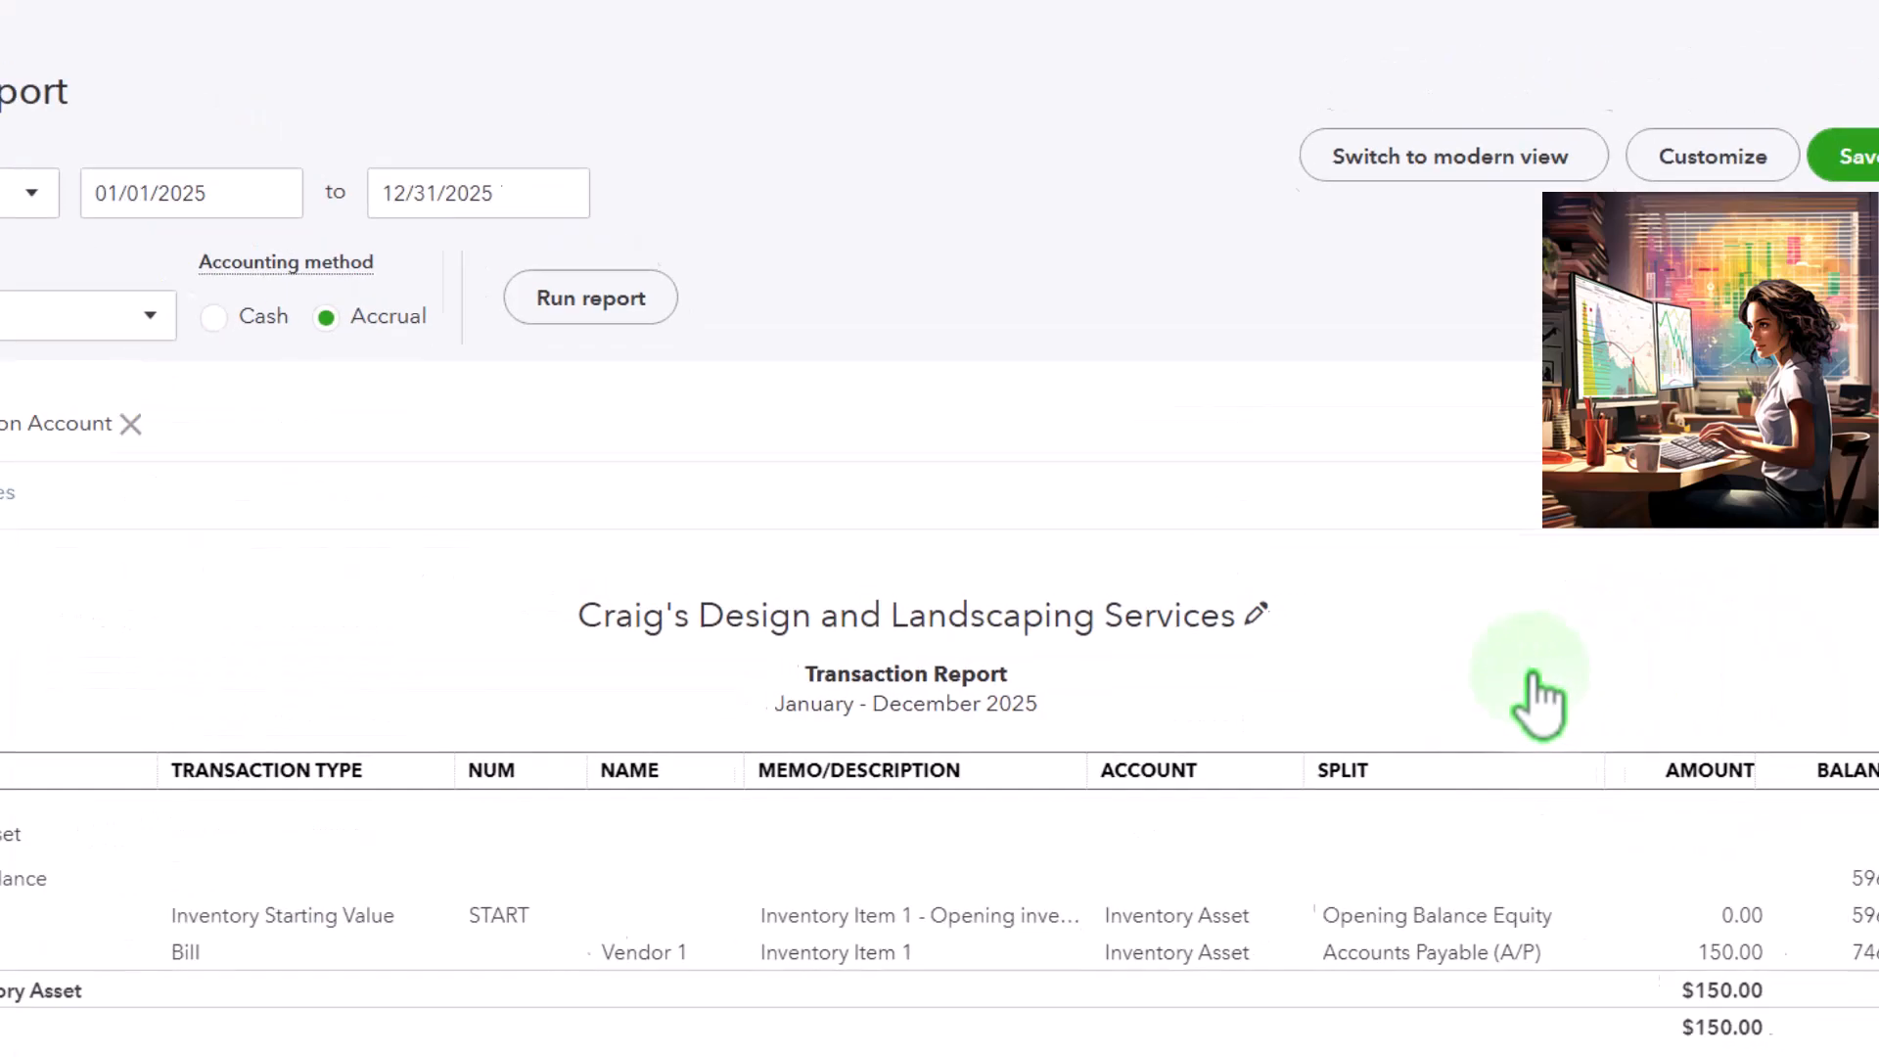
scroll(1355, 679, down, 2)
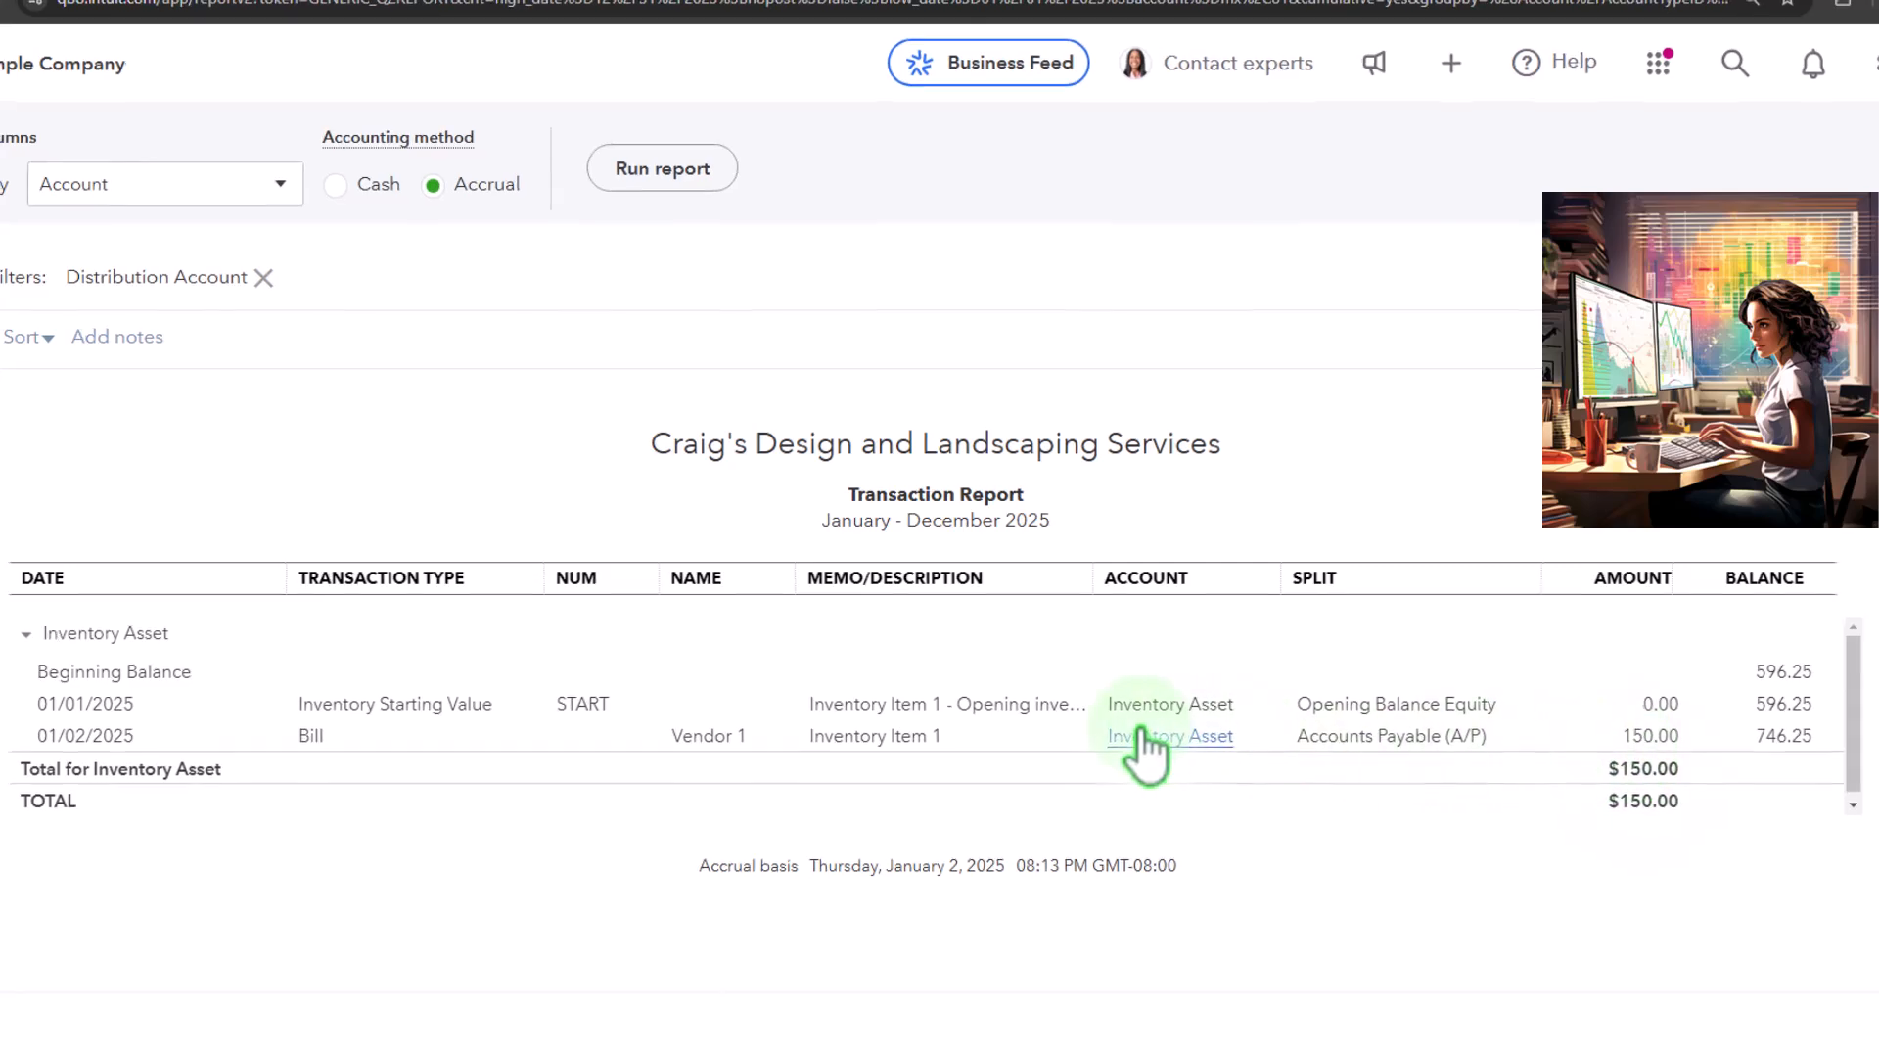
scroll(1116, 724, up, 2)
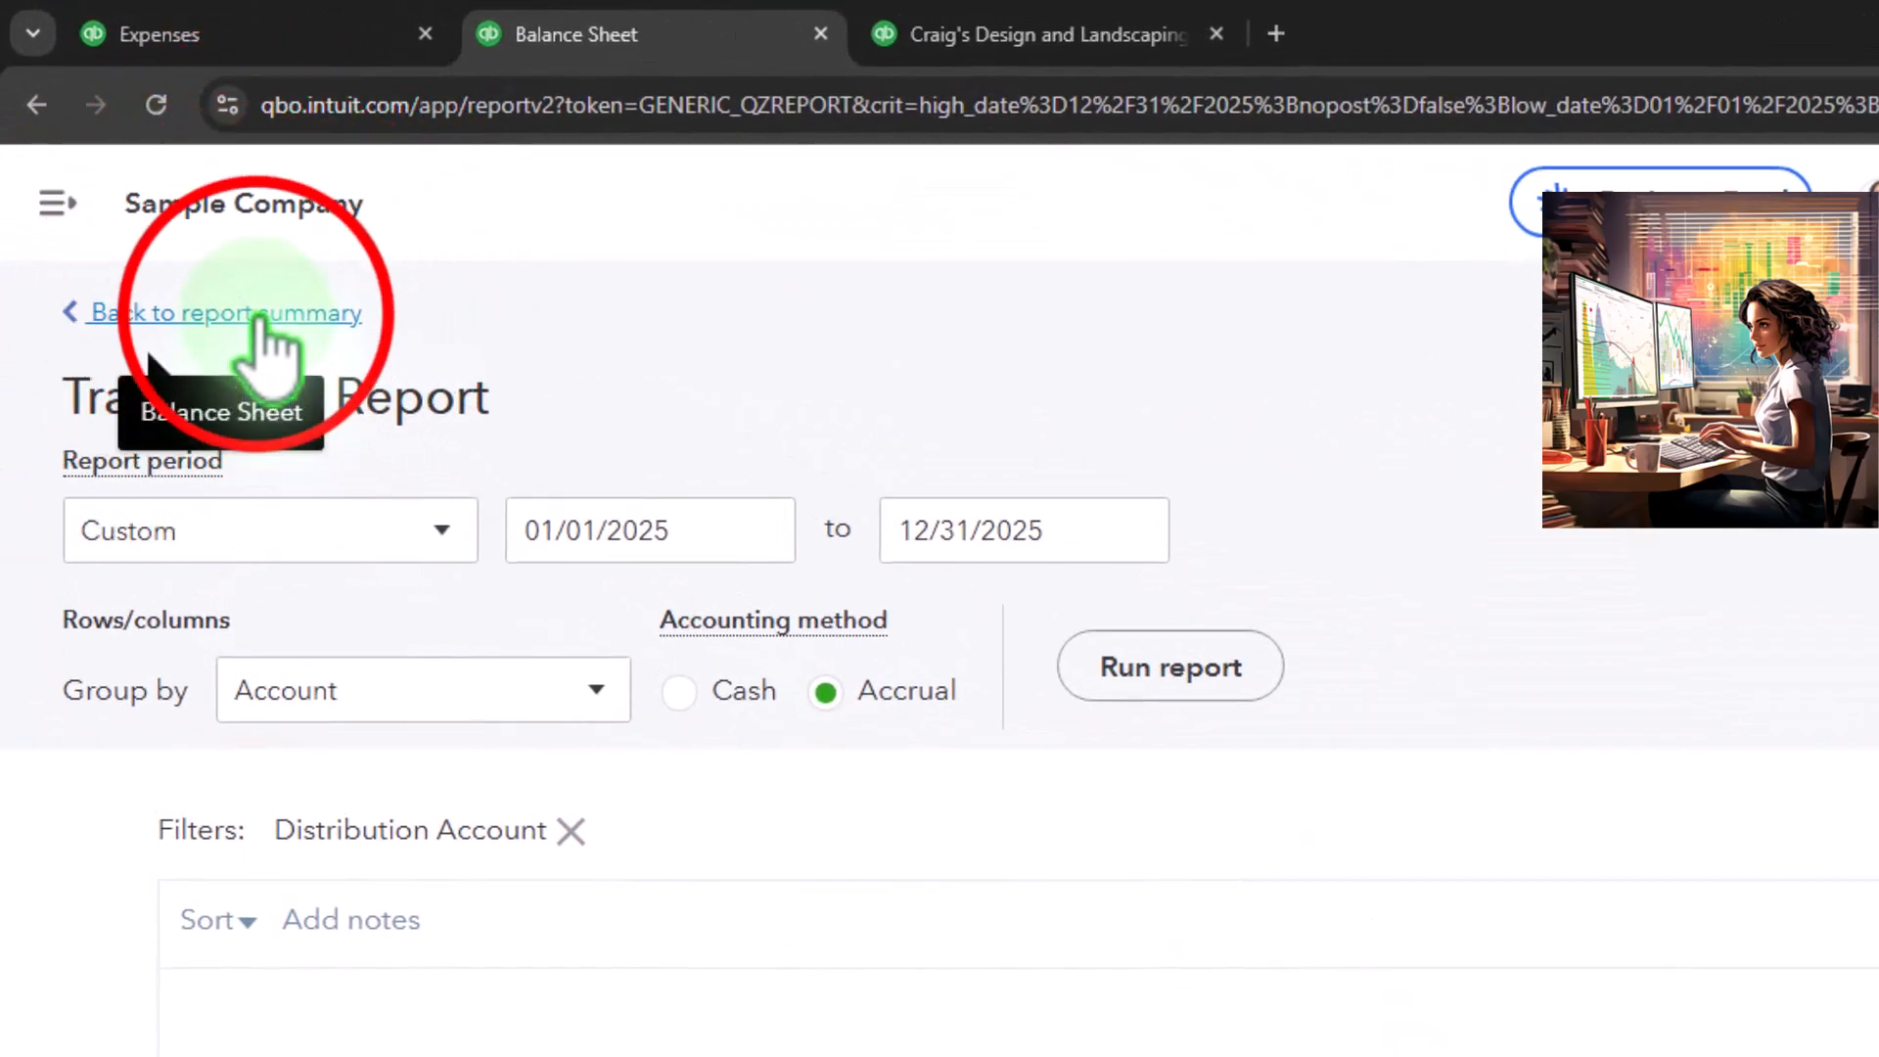
click(260, 315)
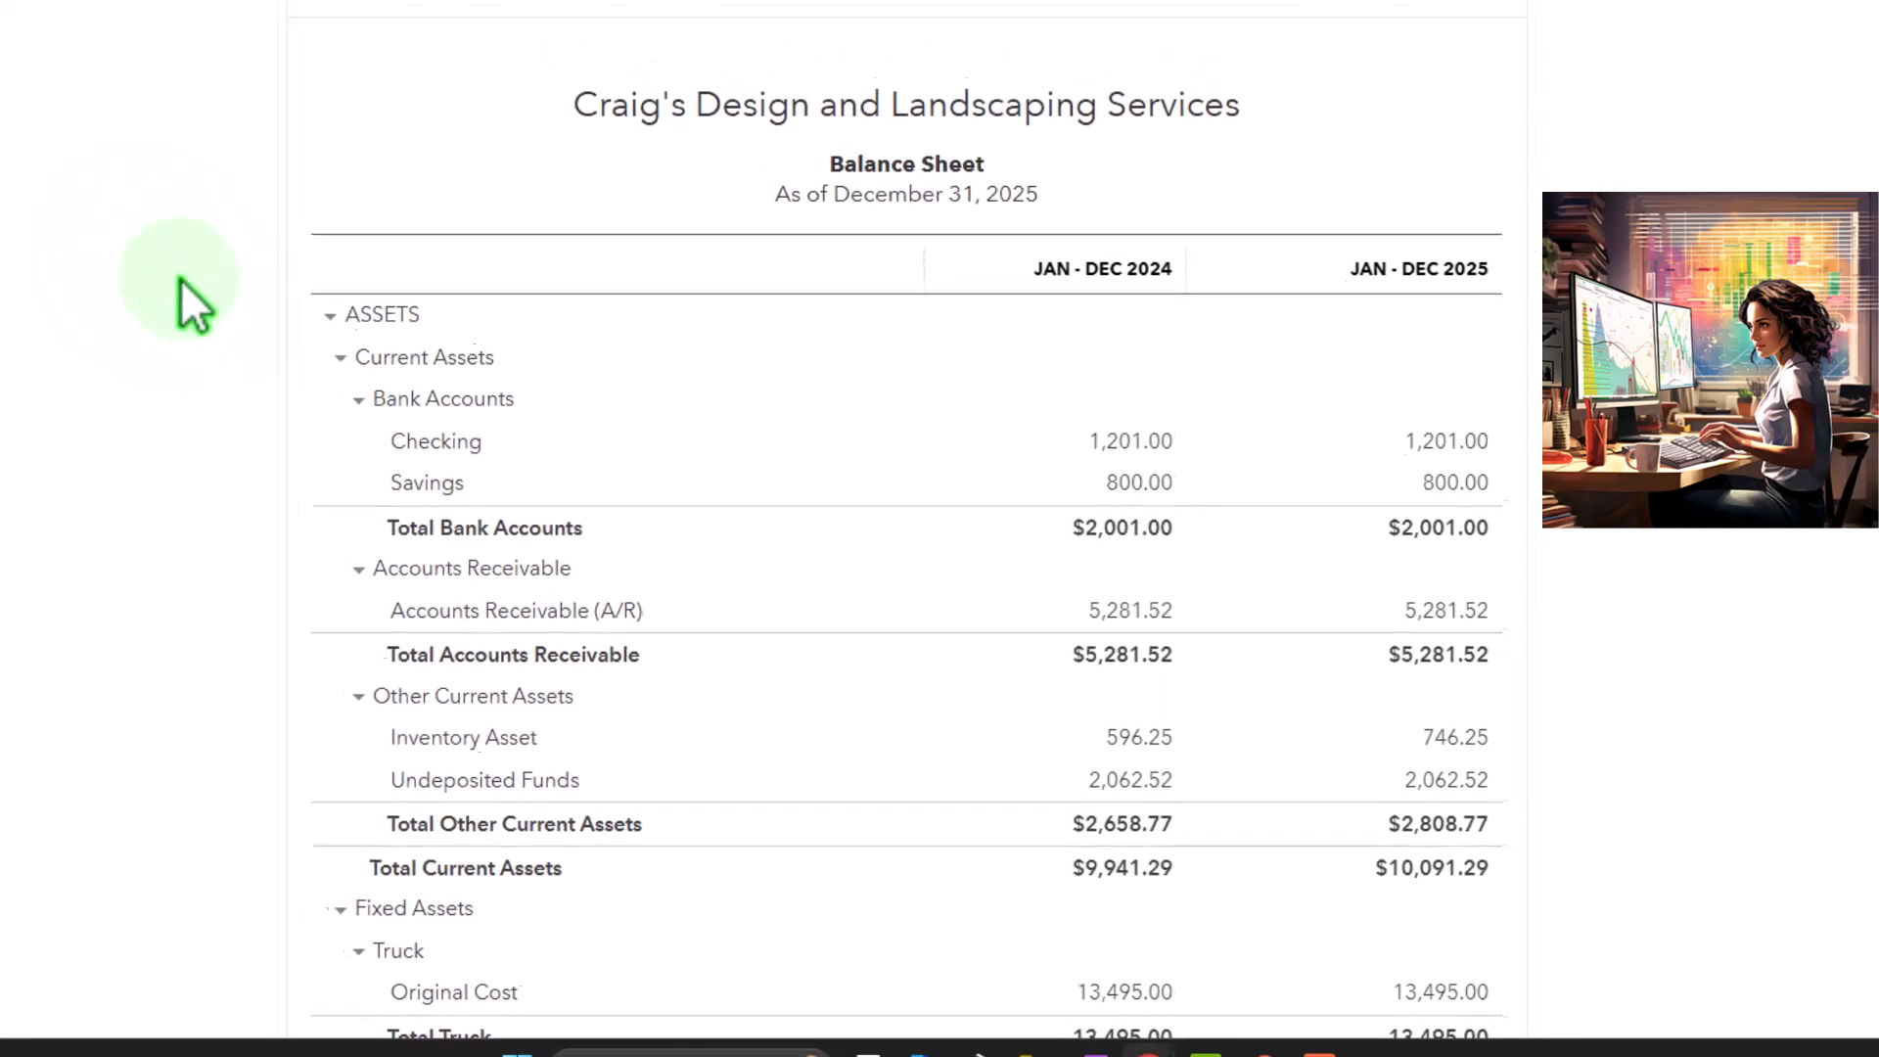
Go back to the Expenses browser tab and, from the report list, find and open the Inventory Valuation Summary report
click(362, 59)
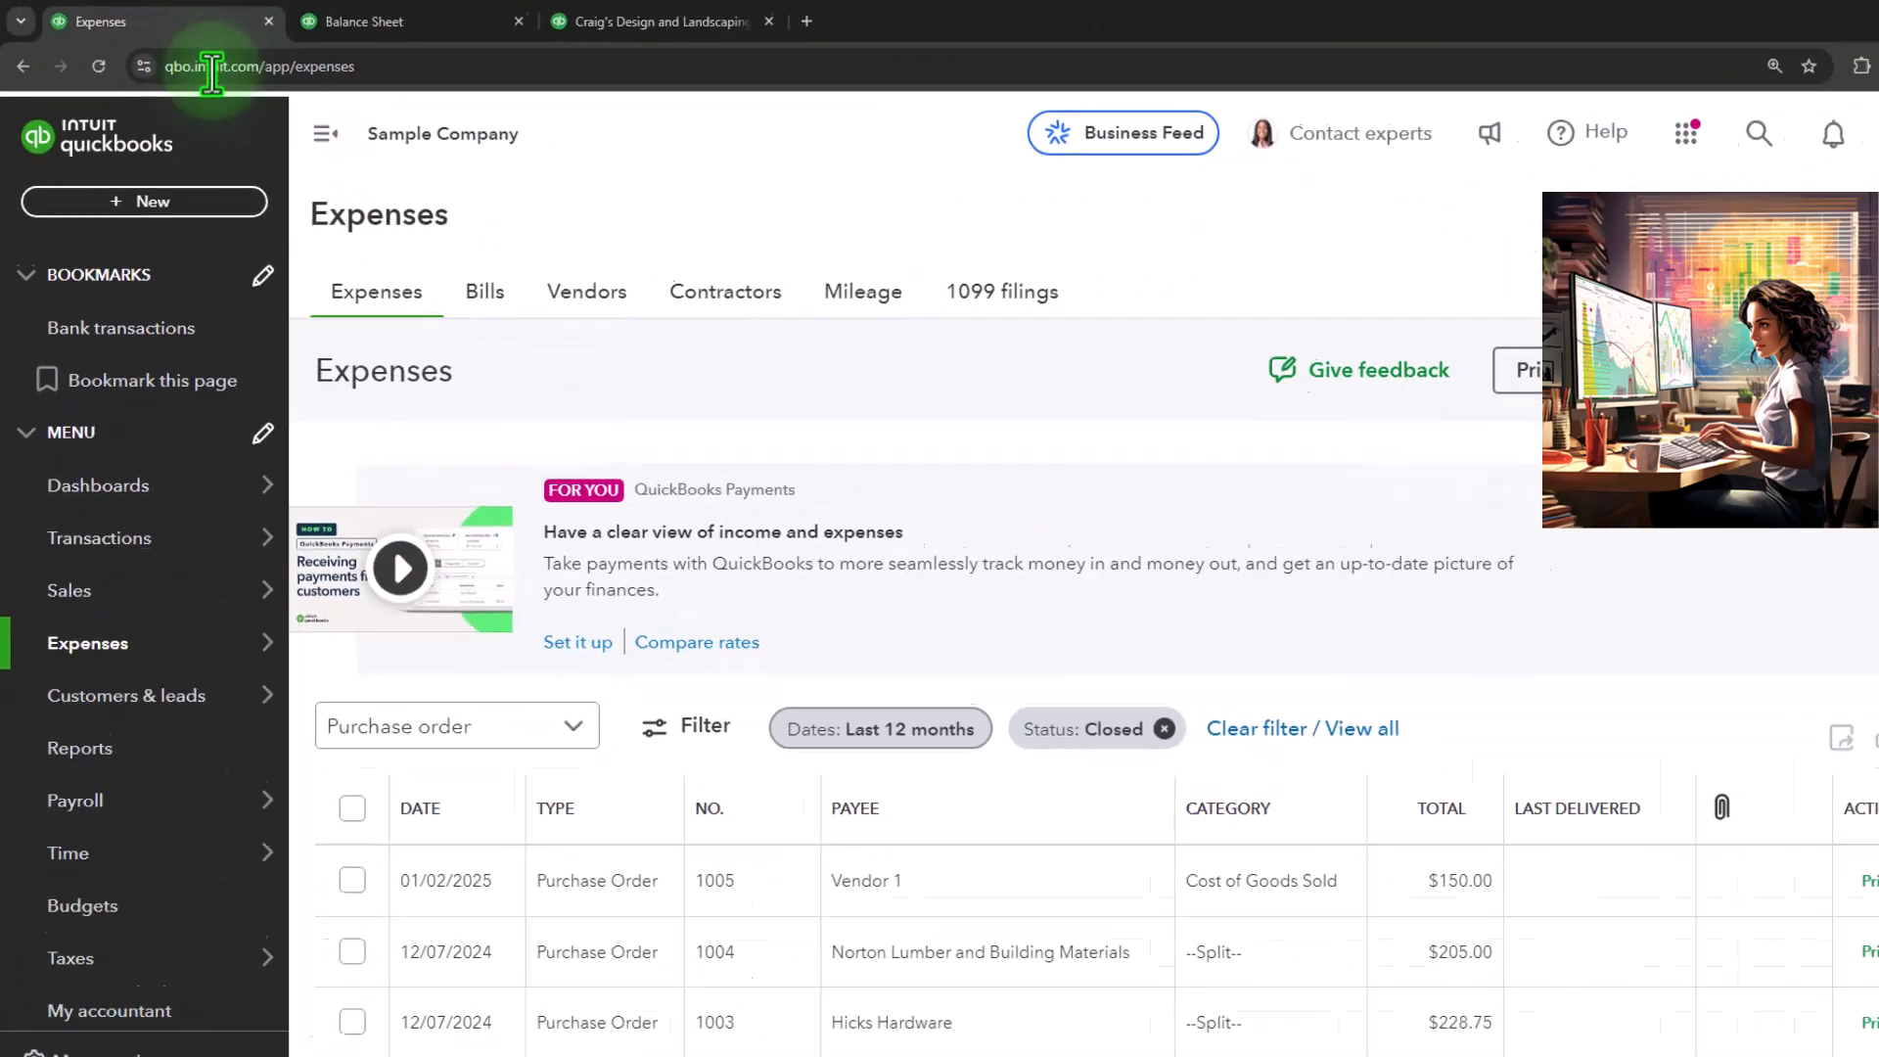
mouse_move(192, 504)
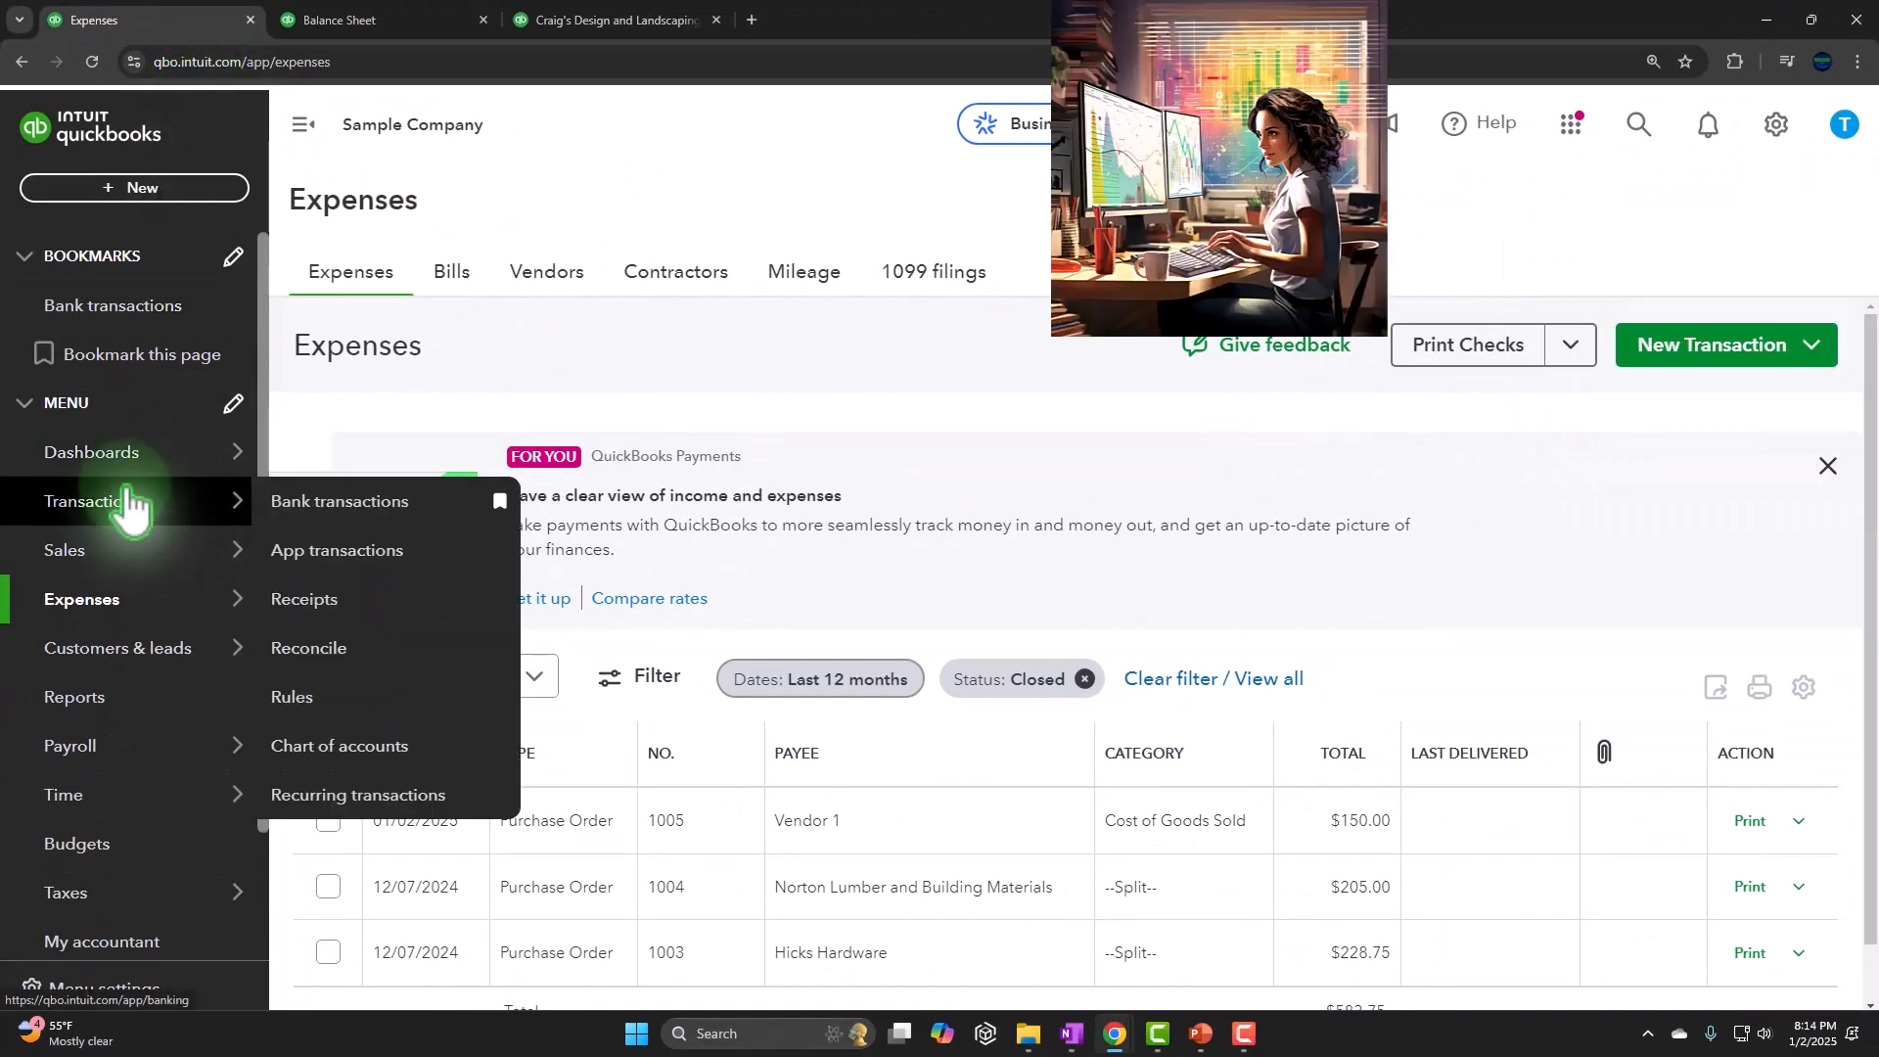
scroll(147, 500, down, 2)
mouse_move(151, 636)
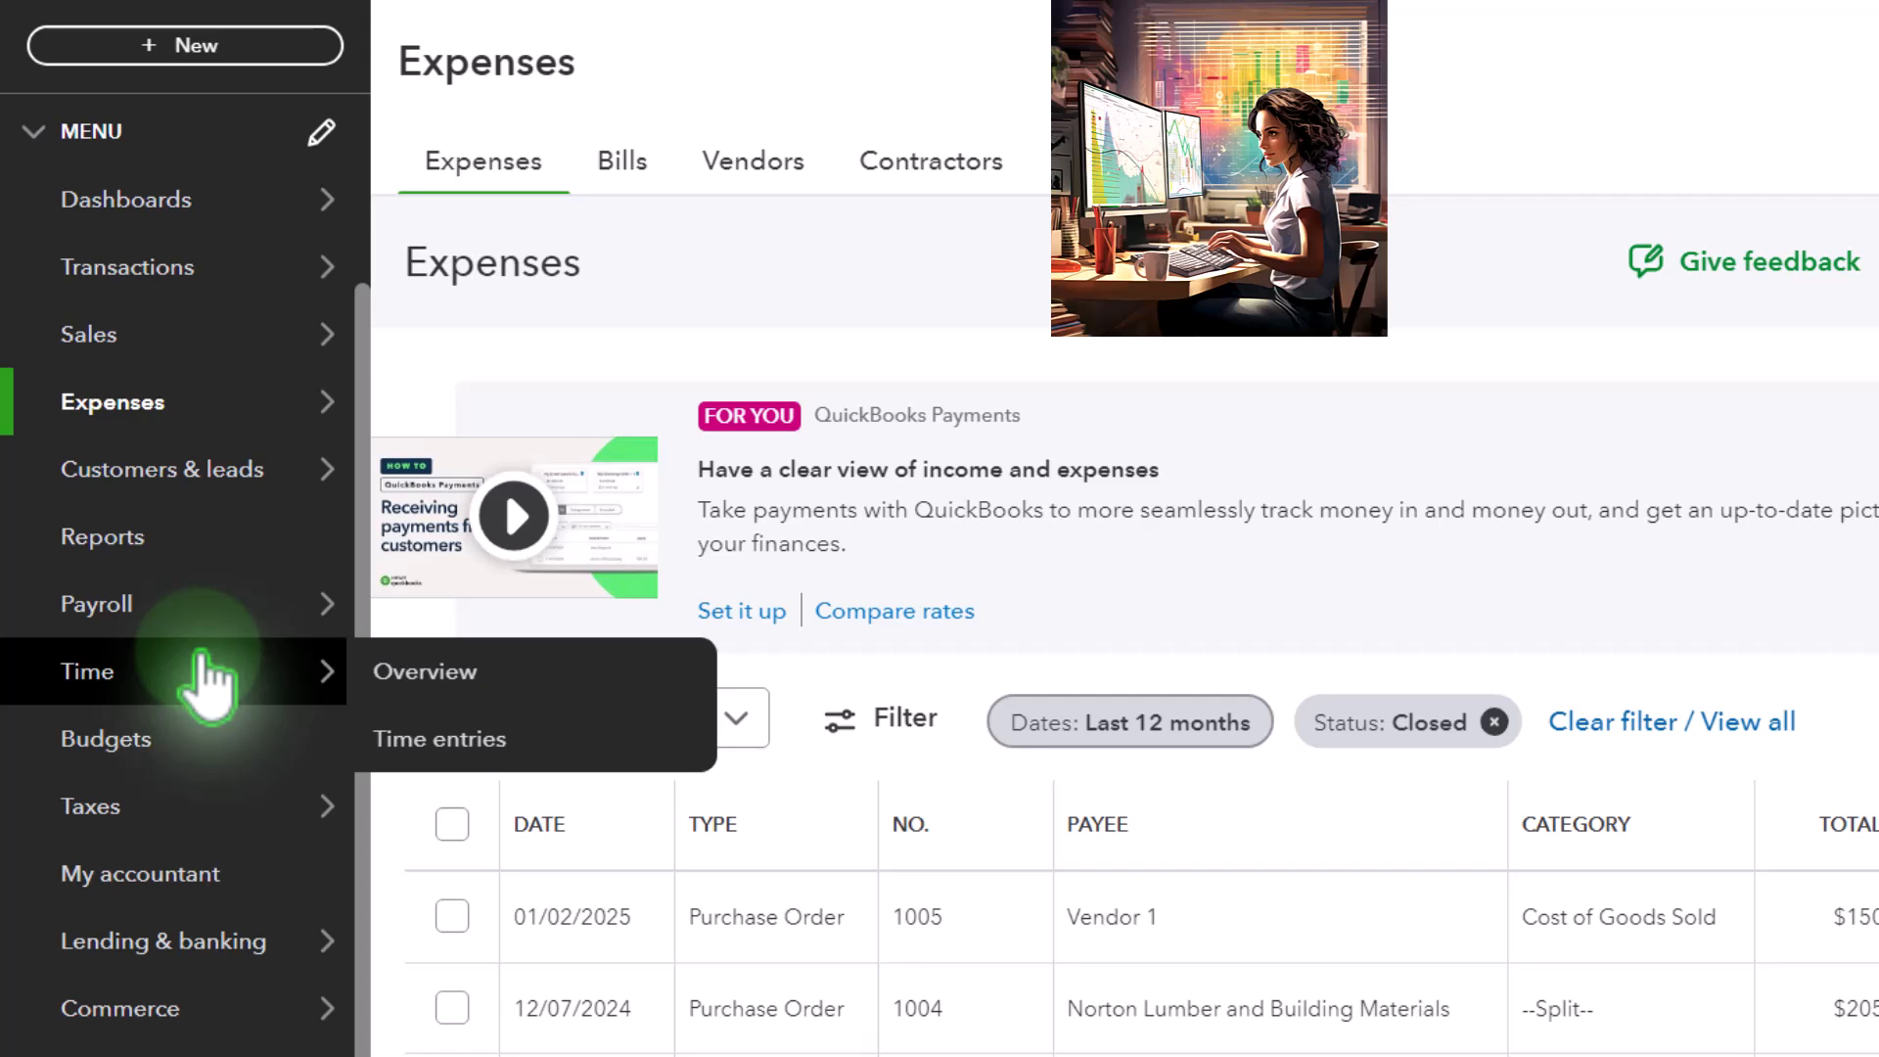
click(145, 548)
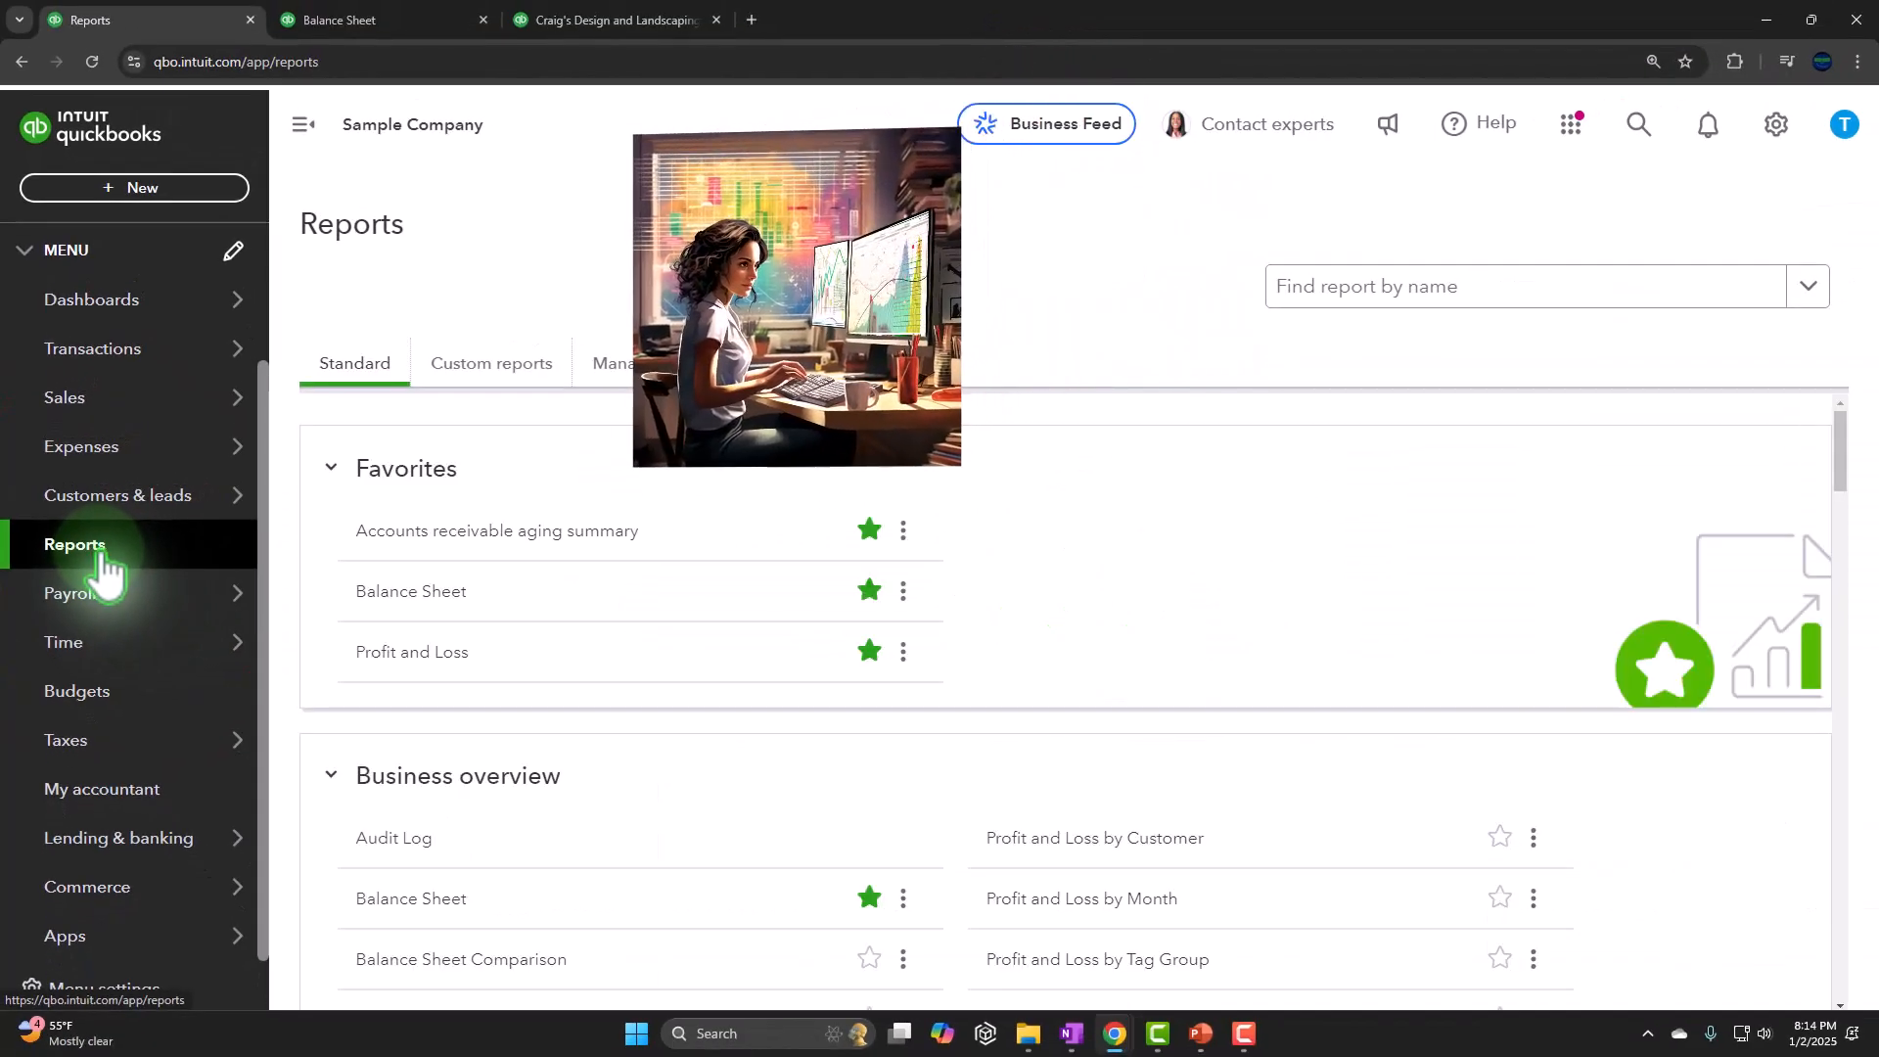
click(1447, 283)
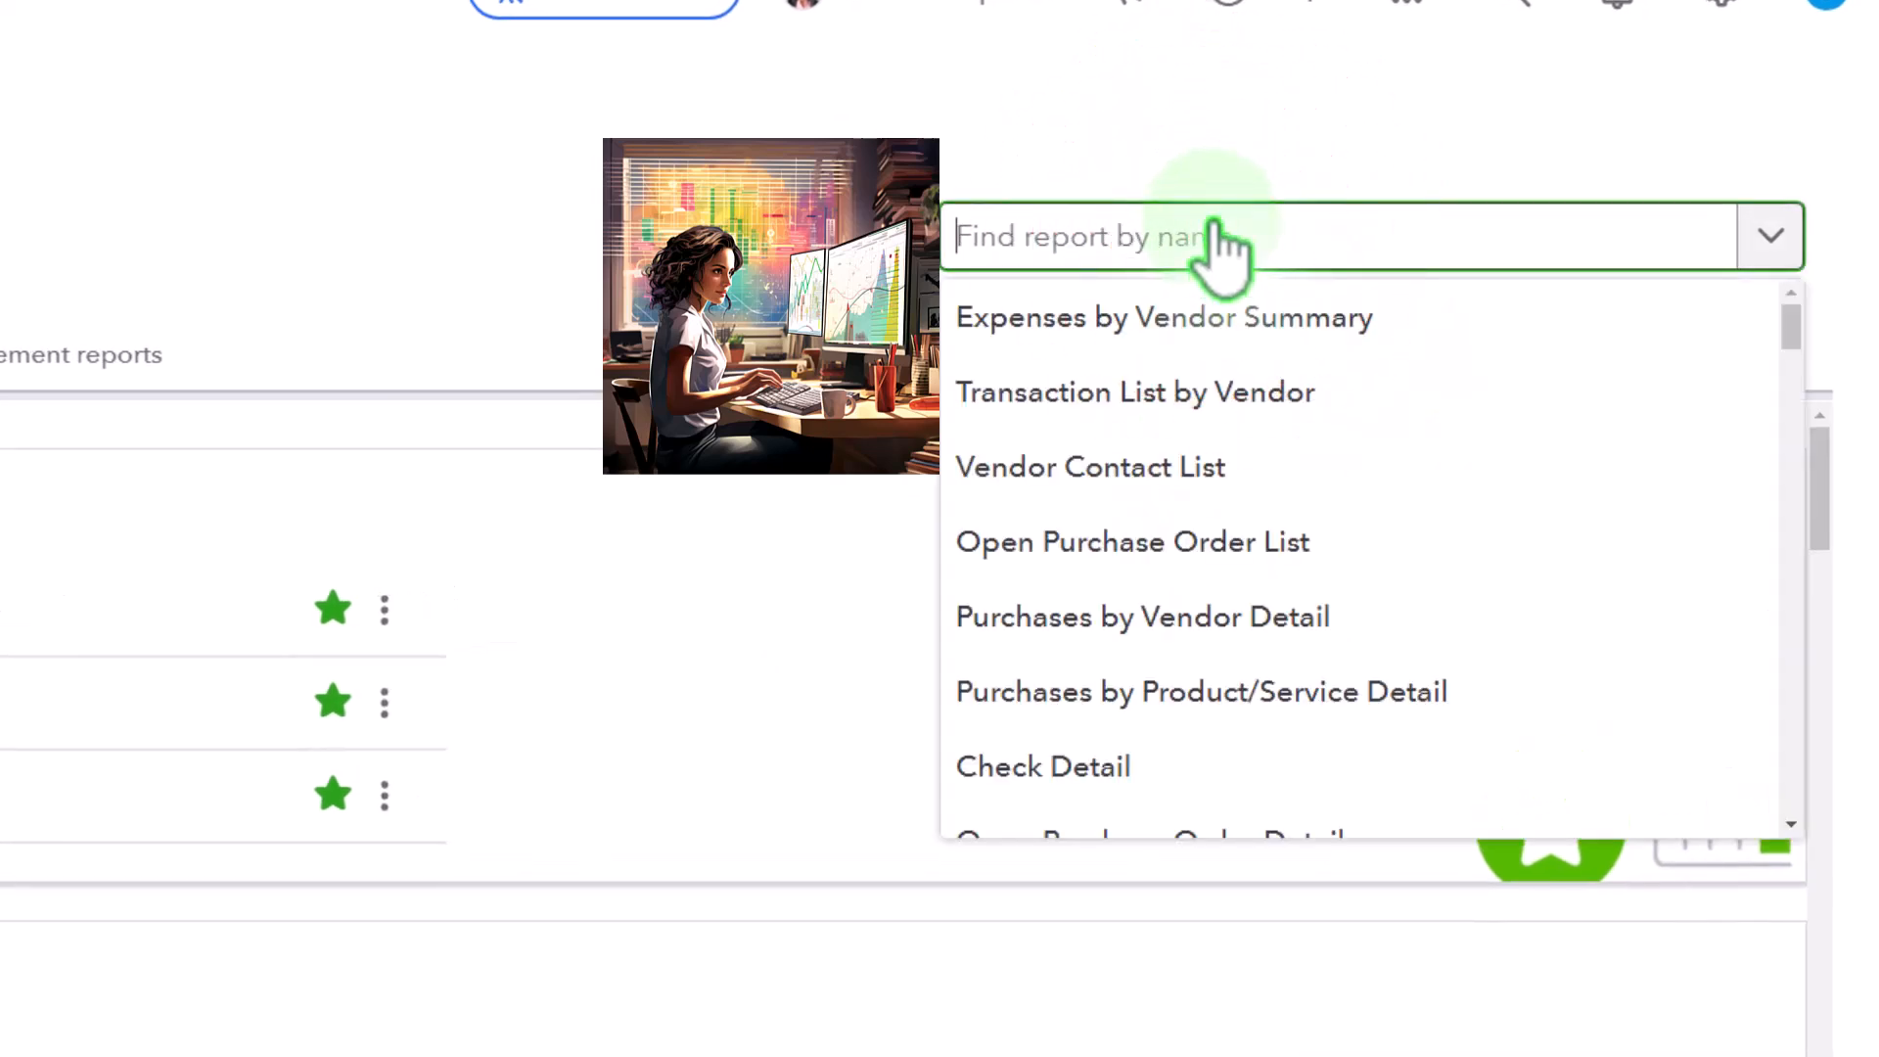
text(inve)
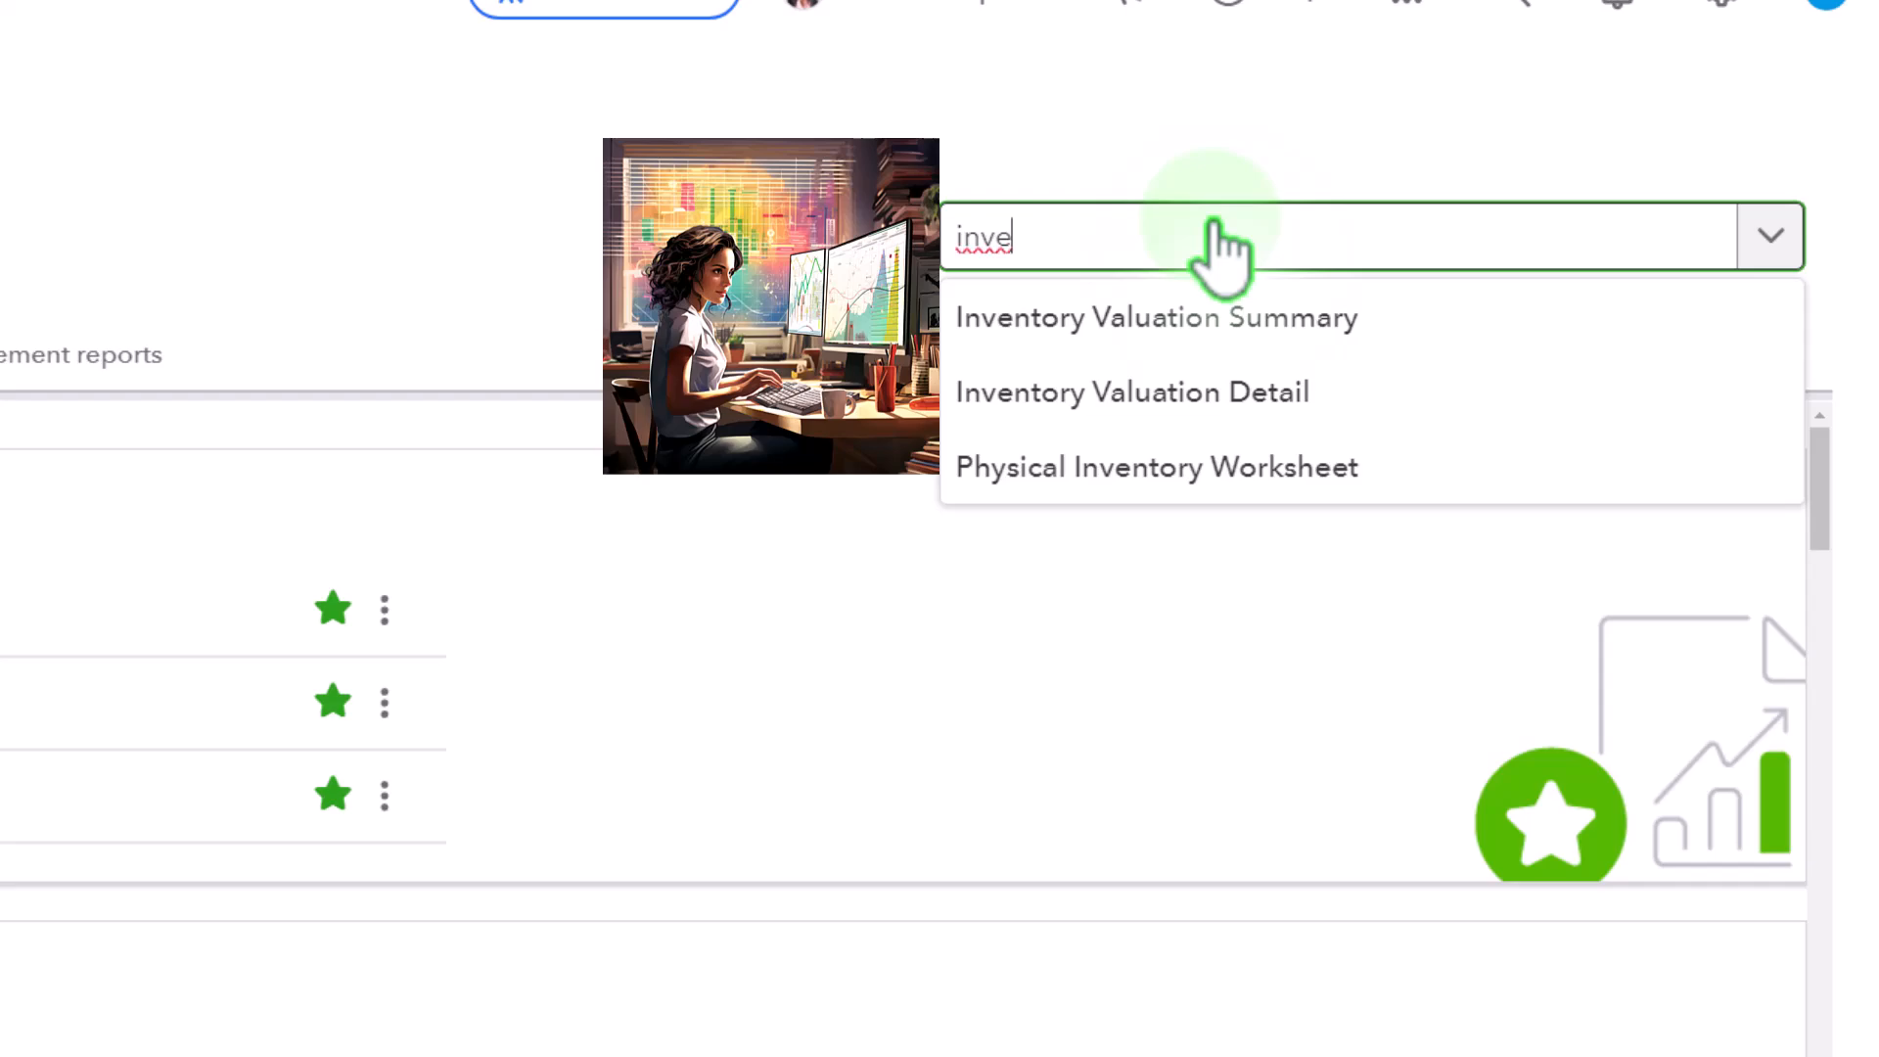
key(Down)
key(Return)
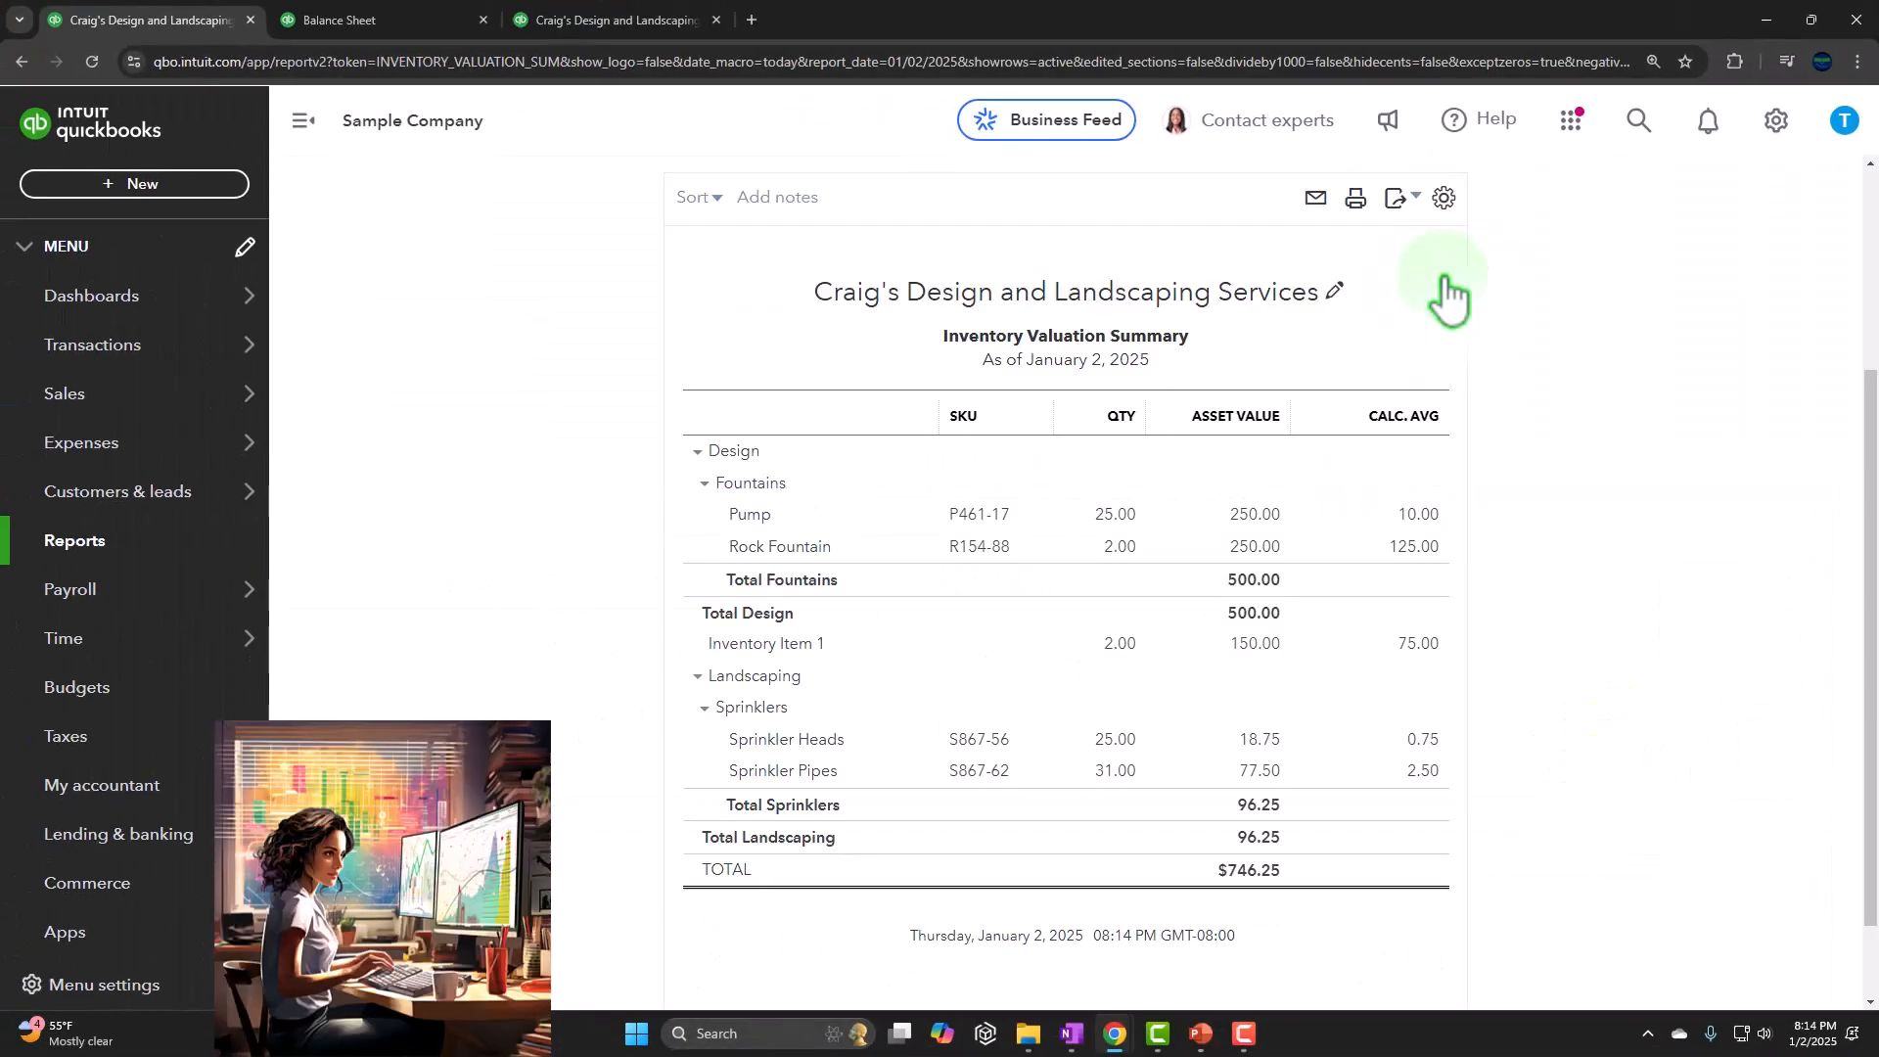
Run the Inventory Valuation Summary as of 12/31/2025 and review the quantity and asset value of Inventory Item 1
click(303, 120)
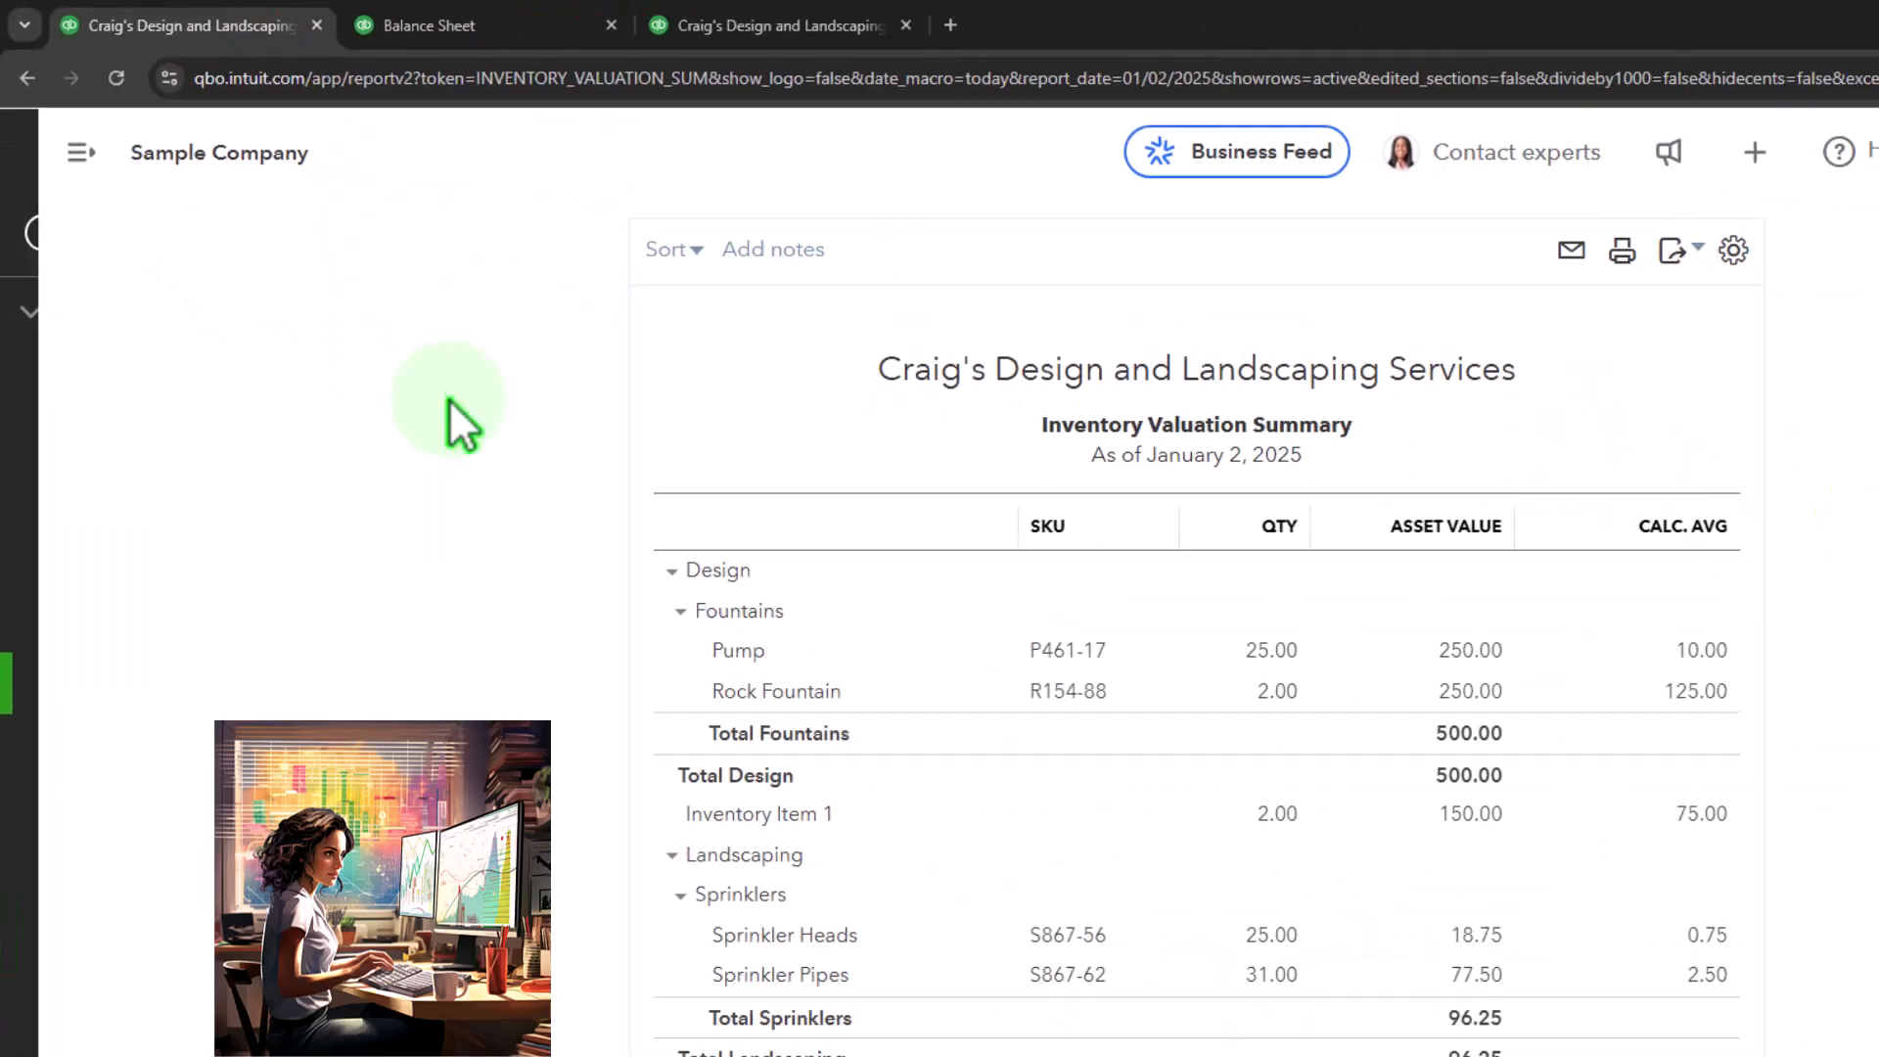
scroll(529, 590, up, 3)
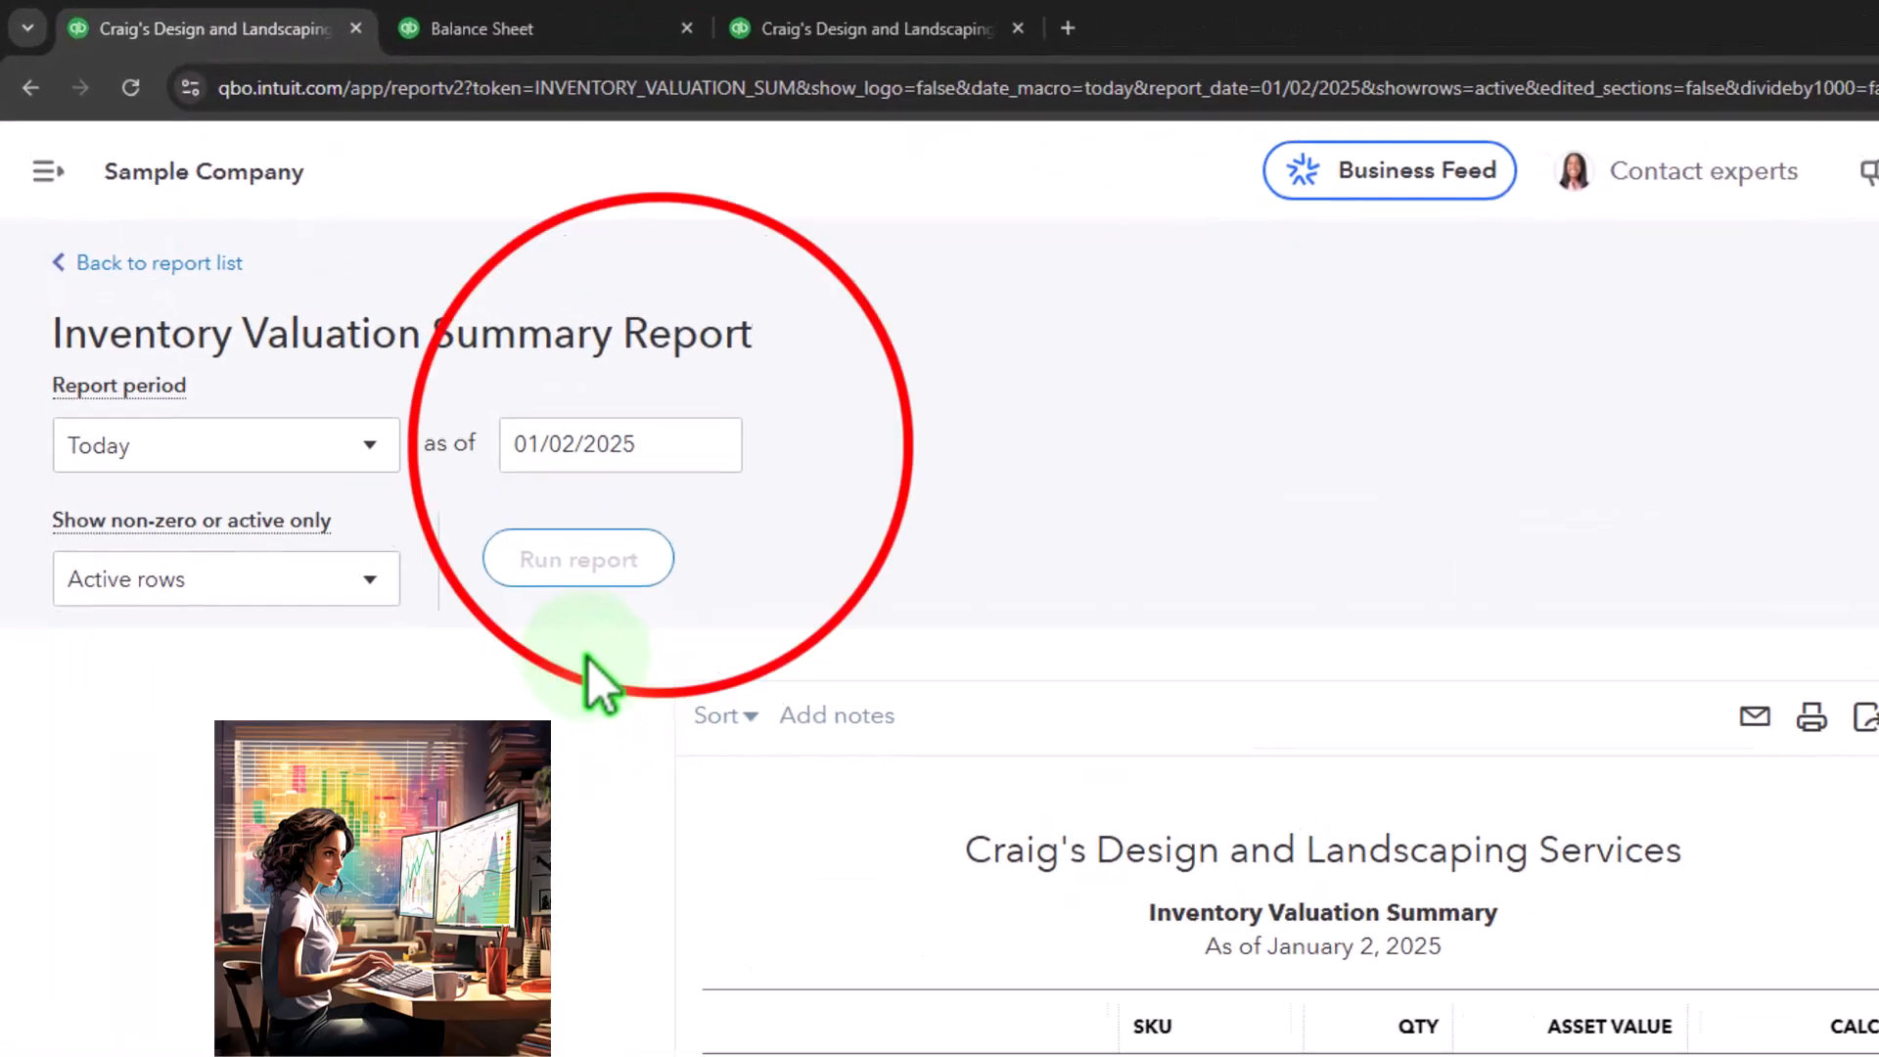
click(588, 397)
drag(673, 453, 519, 450)
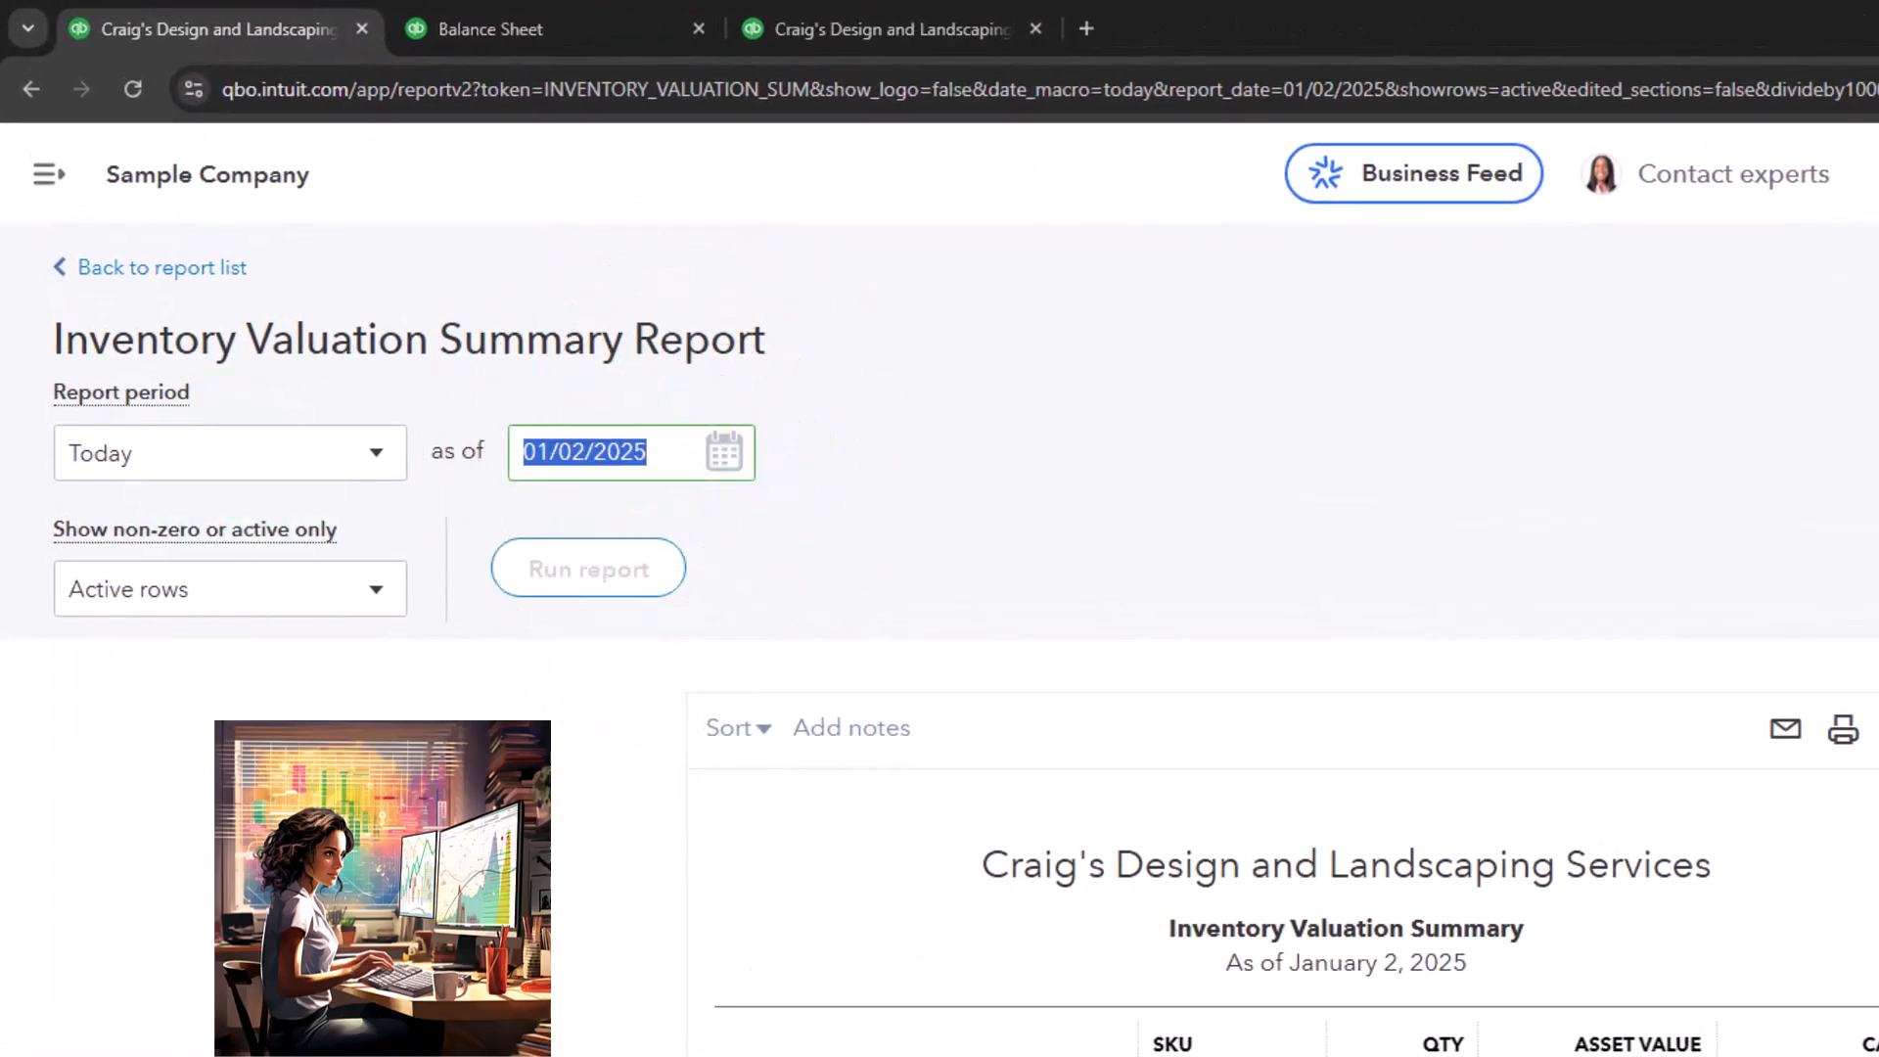
text(12/31/2025)
key(Tab)
click(614, 588)
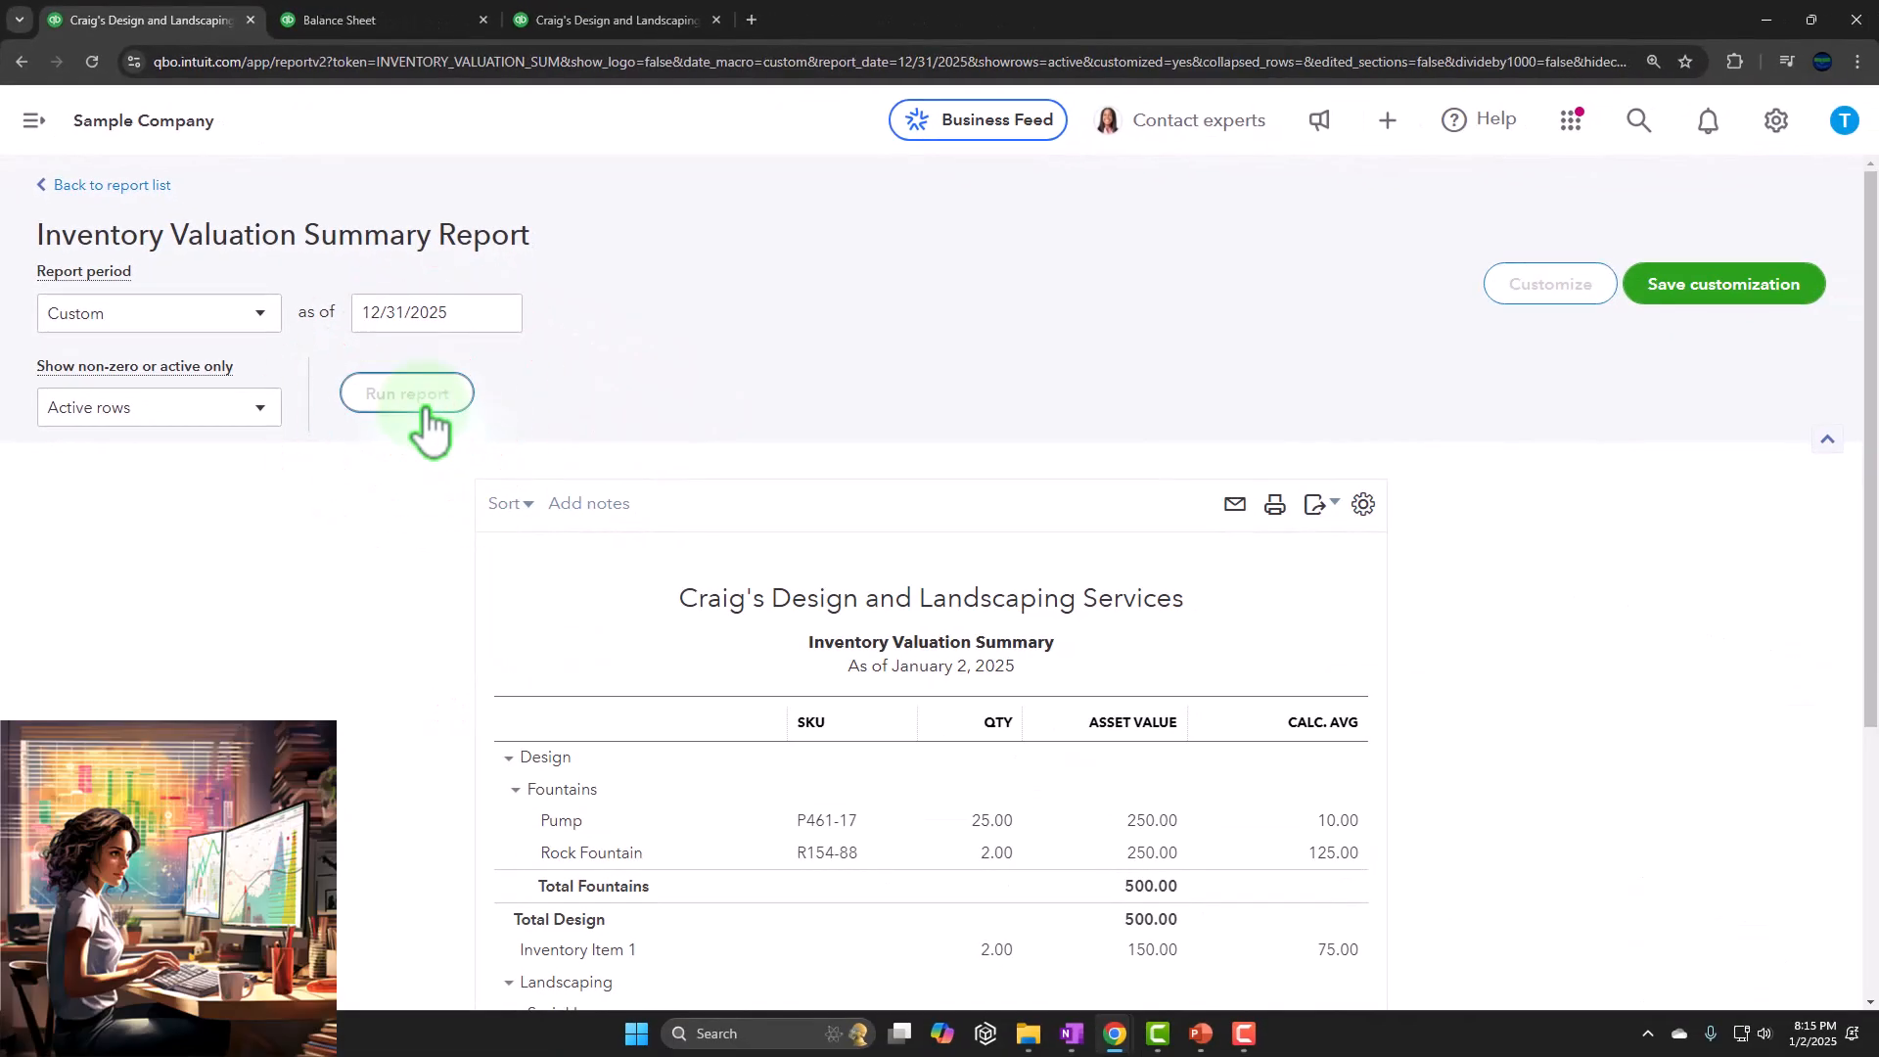
scroll(370, 634, down, 3)
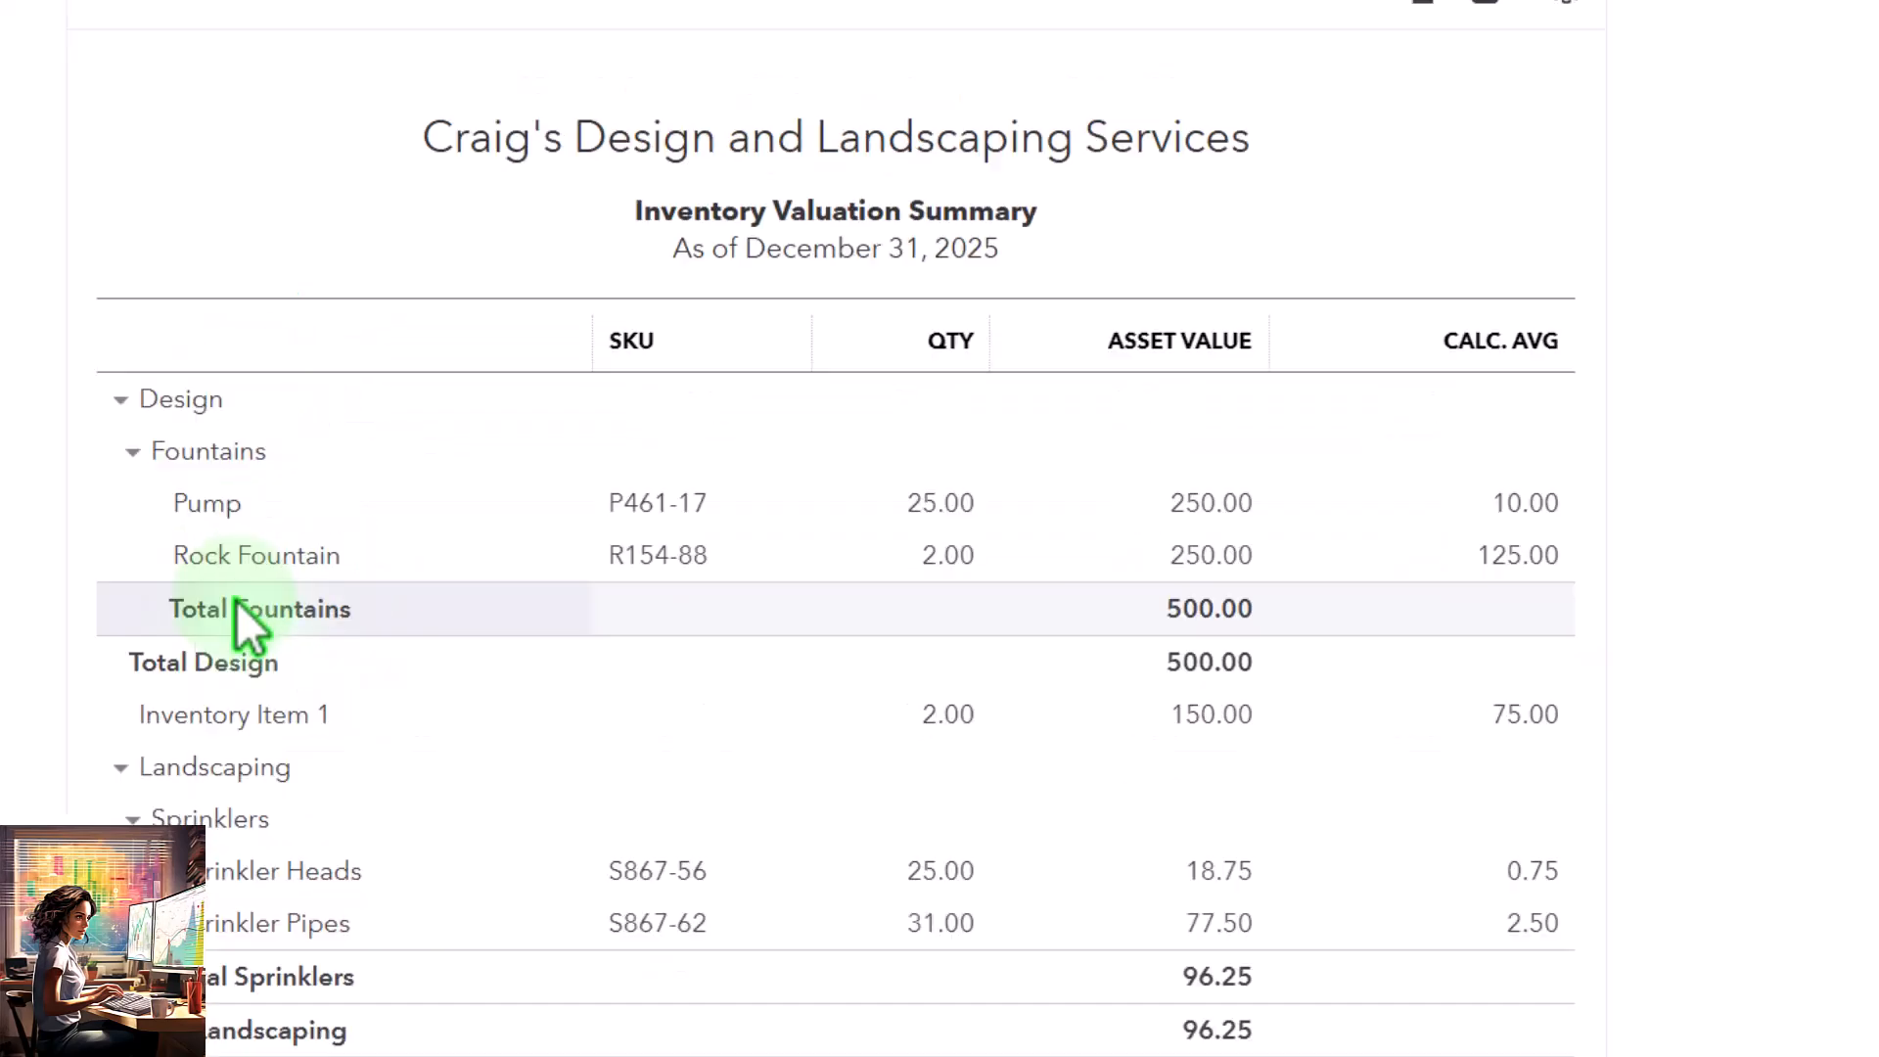
Compare the Inventory Valuation Summary total with the balance sheet's 2025 Inventory Asset, and review the 2025 Accounts Payable balance
scroll(237, 601, down, 1)
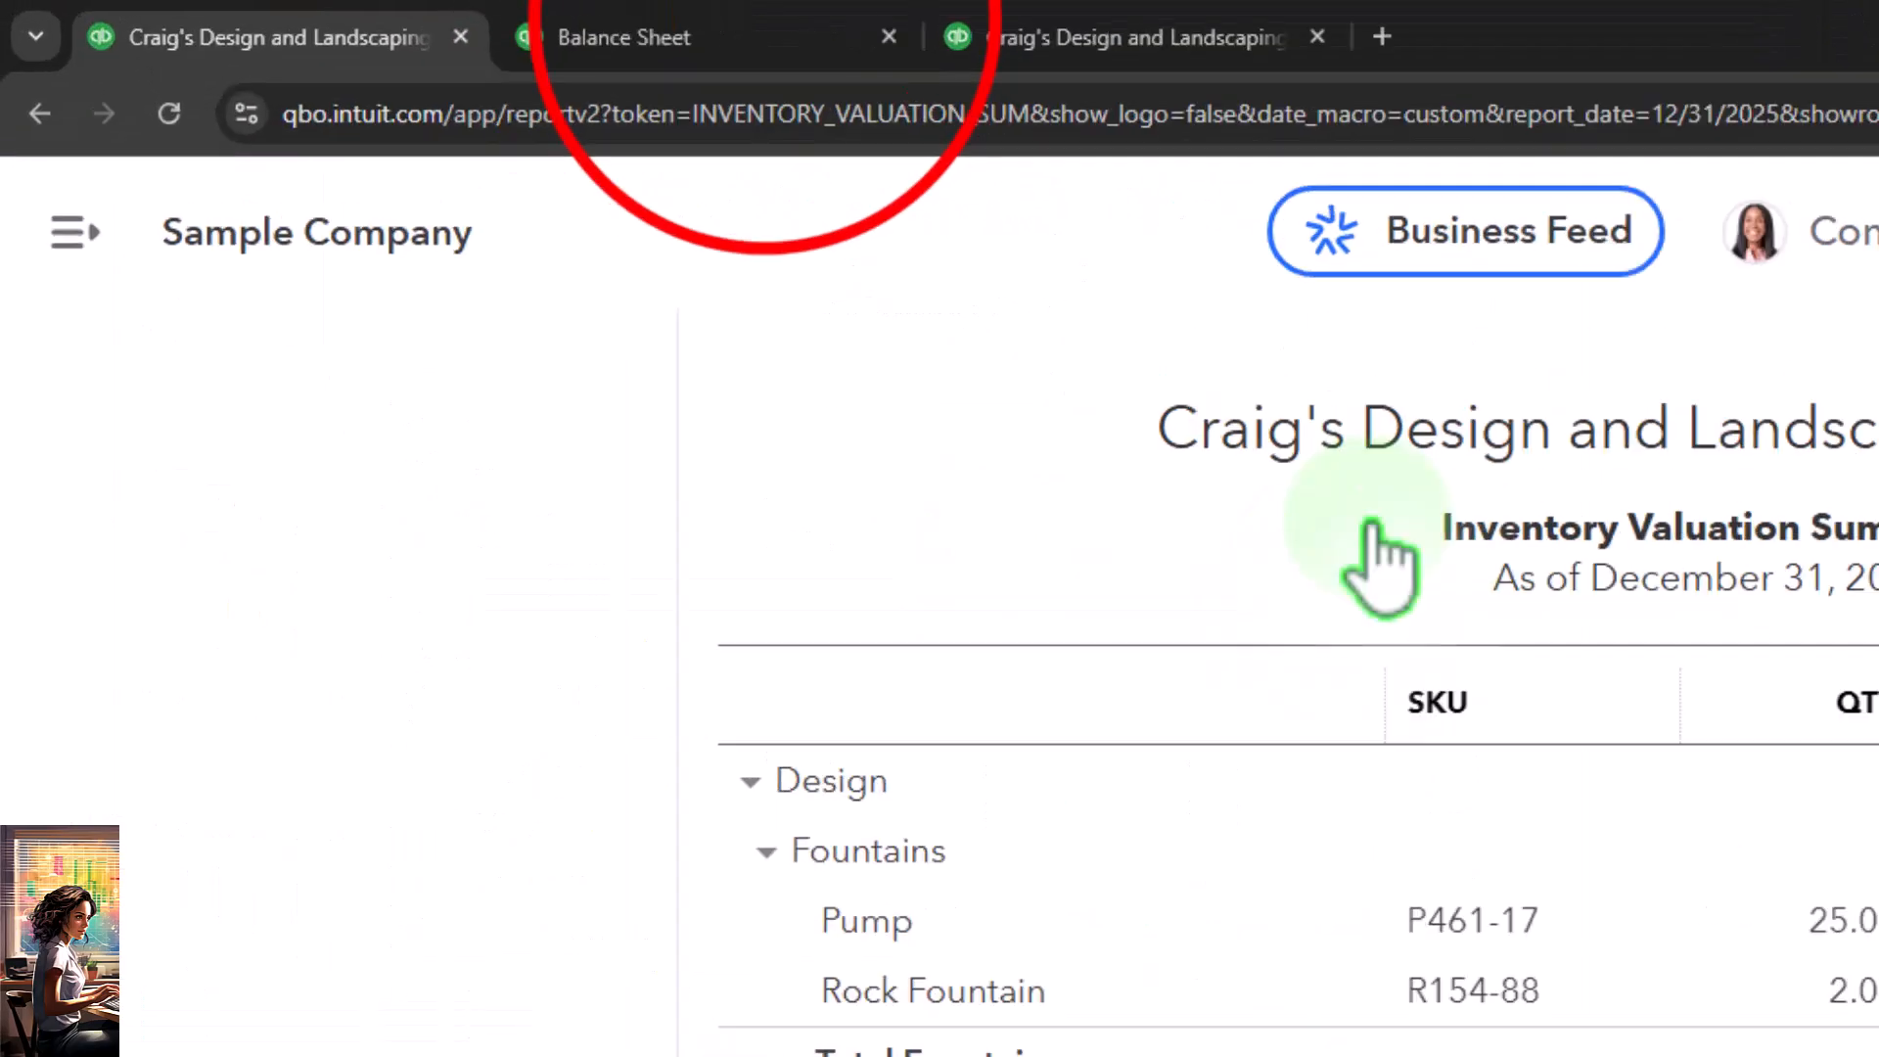
click(733, 37)
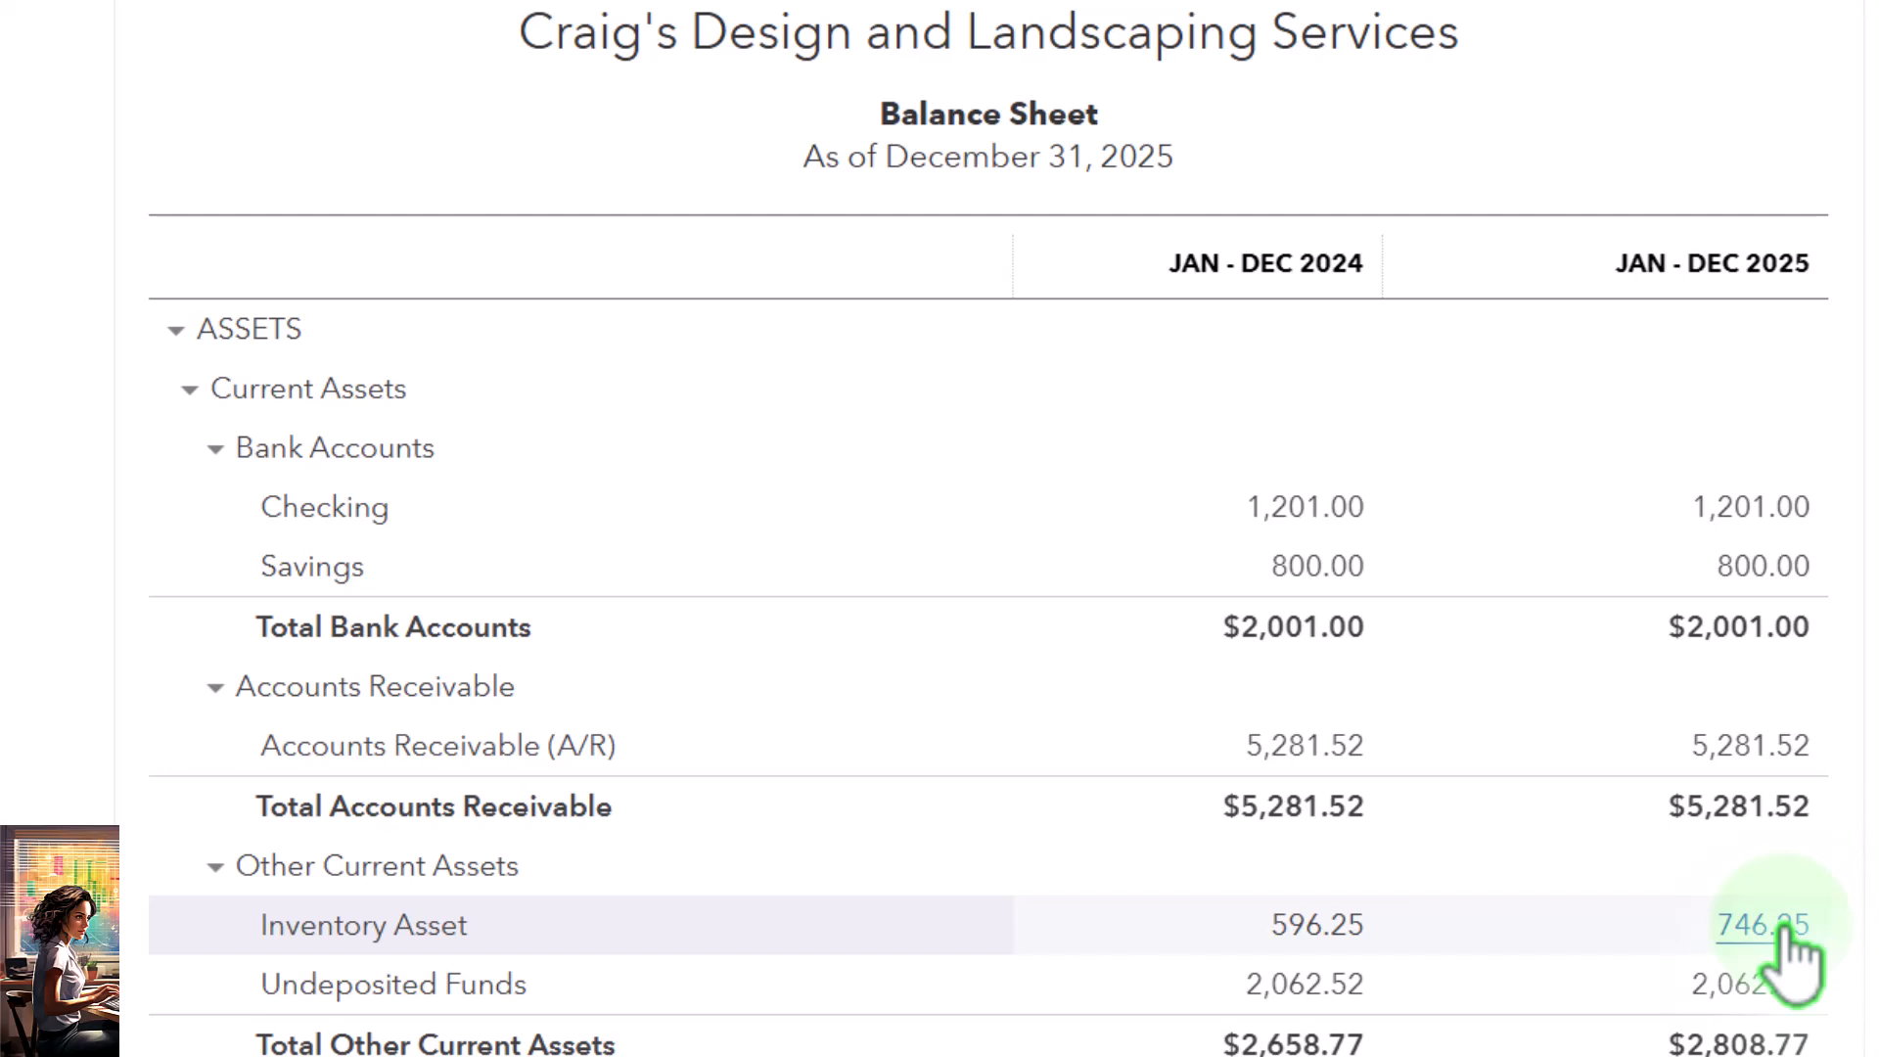
scroll(1789, 959, down, 1)
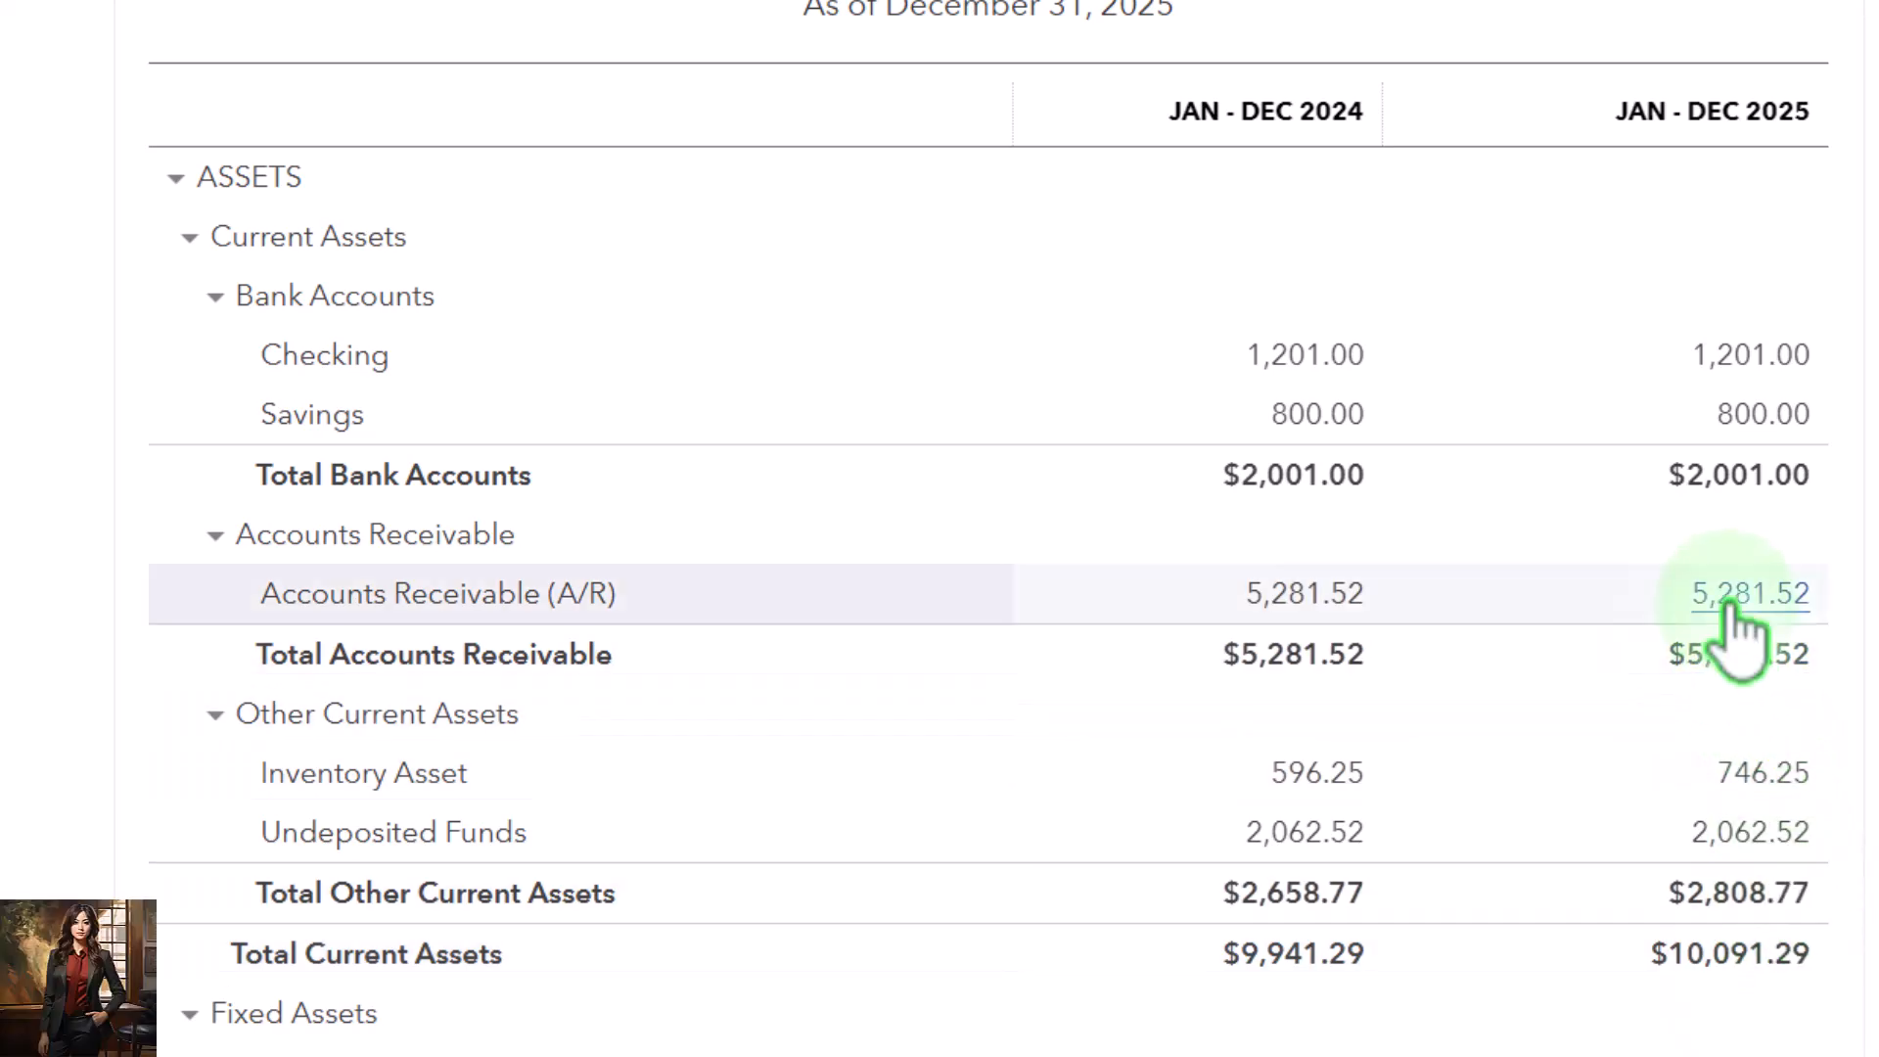
scroll(1733, 626, down, 7)
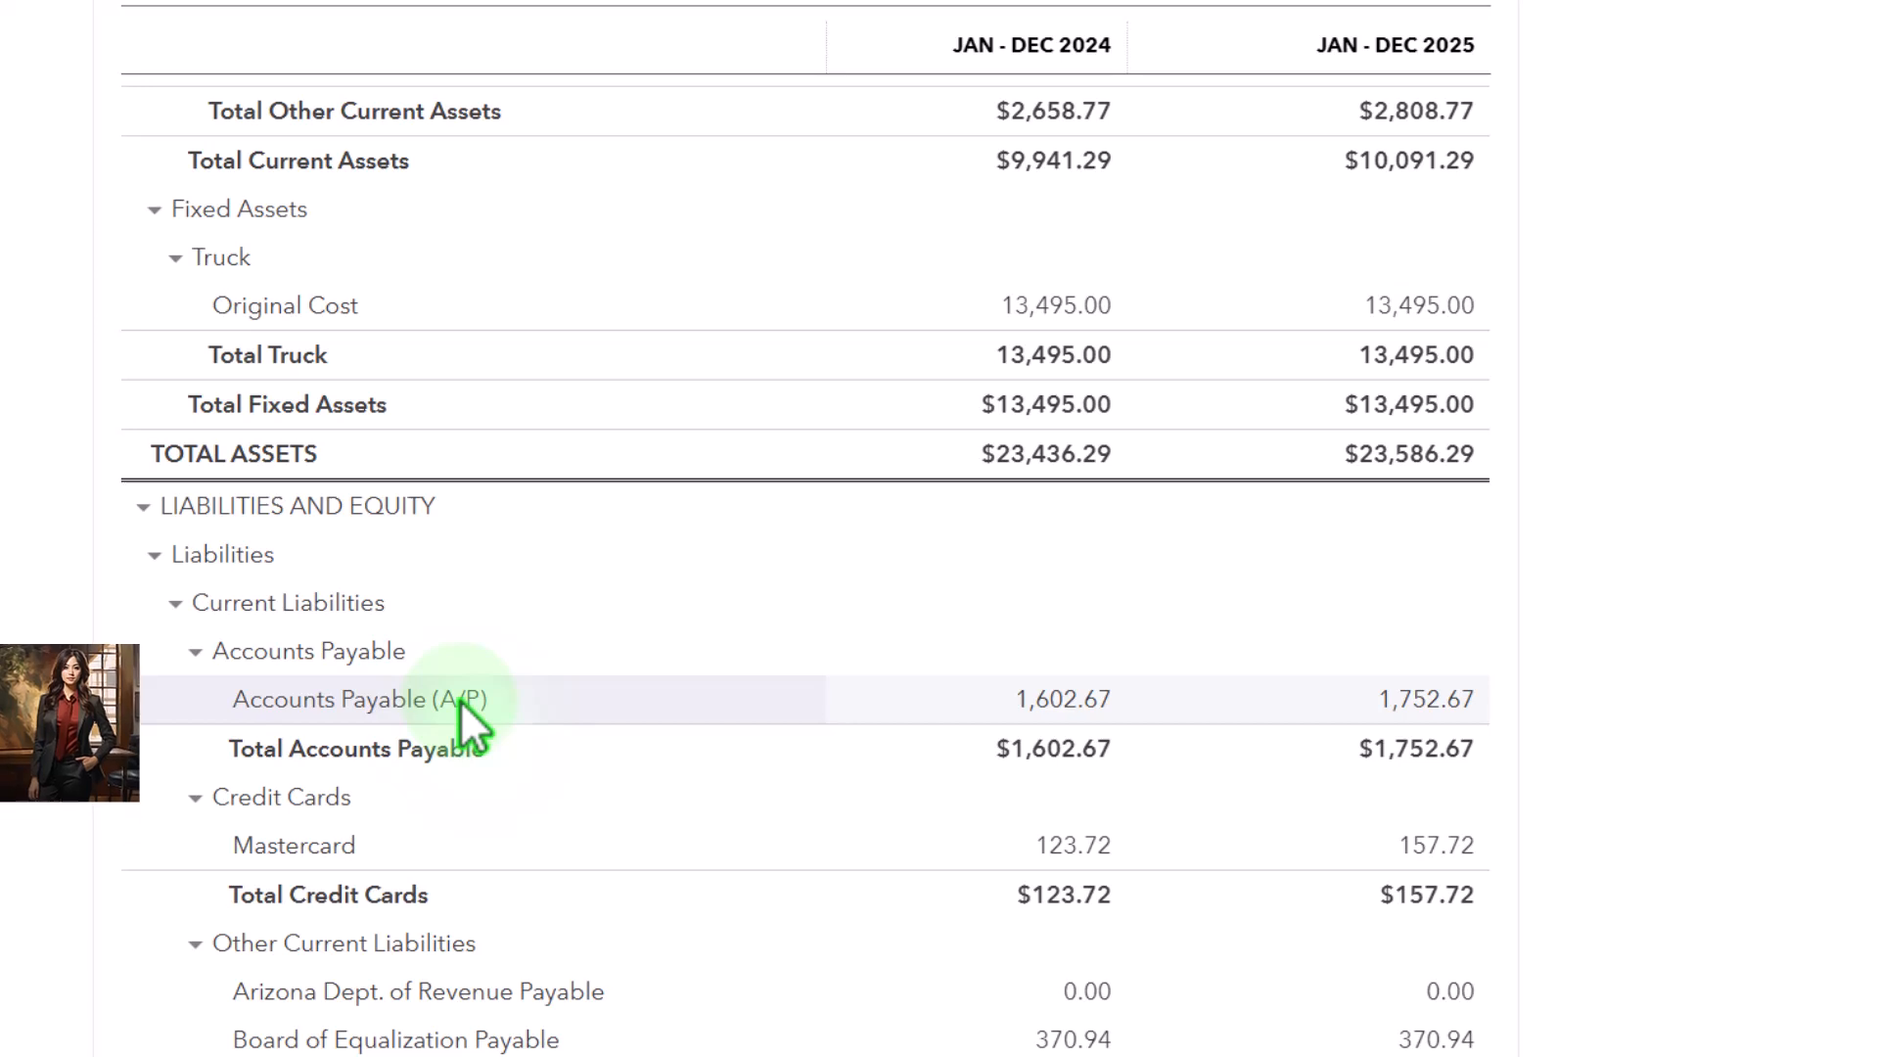
scroll(459, 699, up, 5)
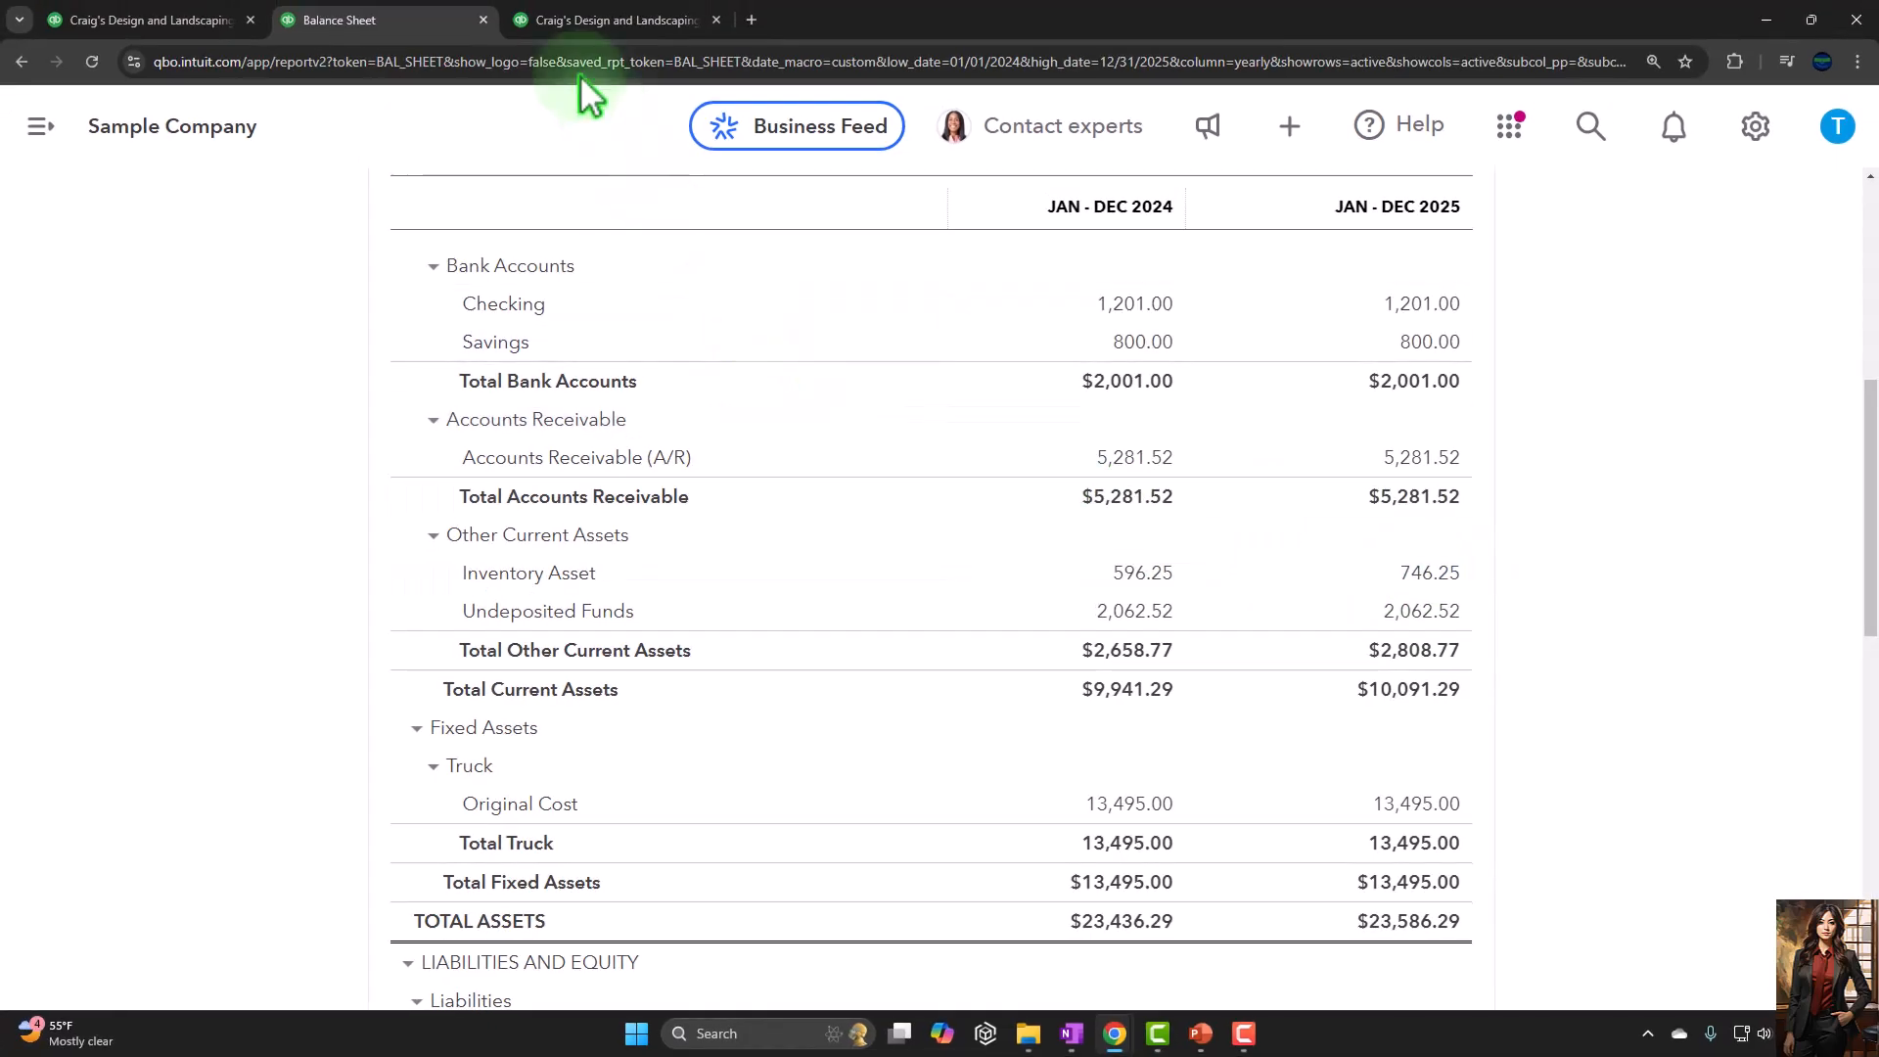
Return to the Inventory Valuation Summary and open the list of new transaction types to view the vendor forms
click(212, 23)
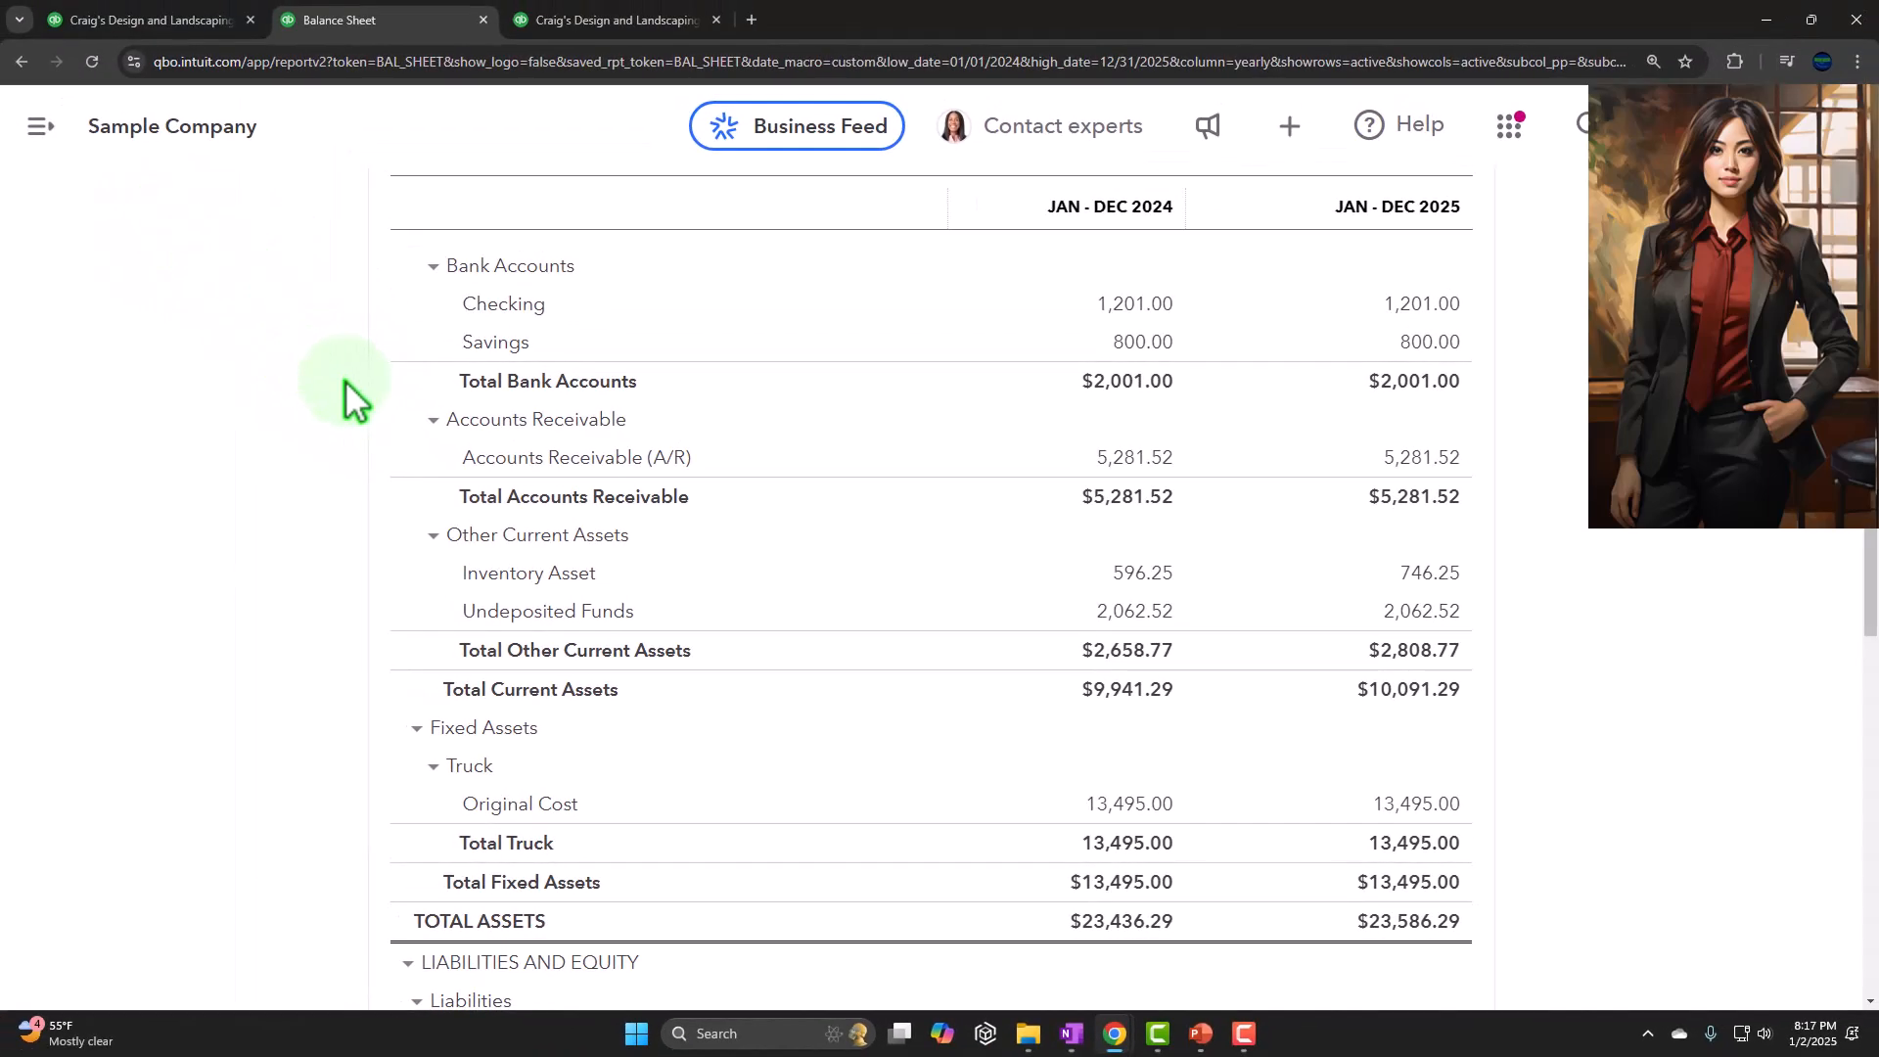
click(169, 21)
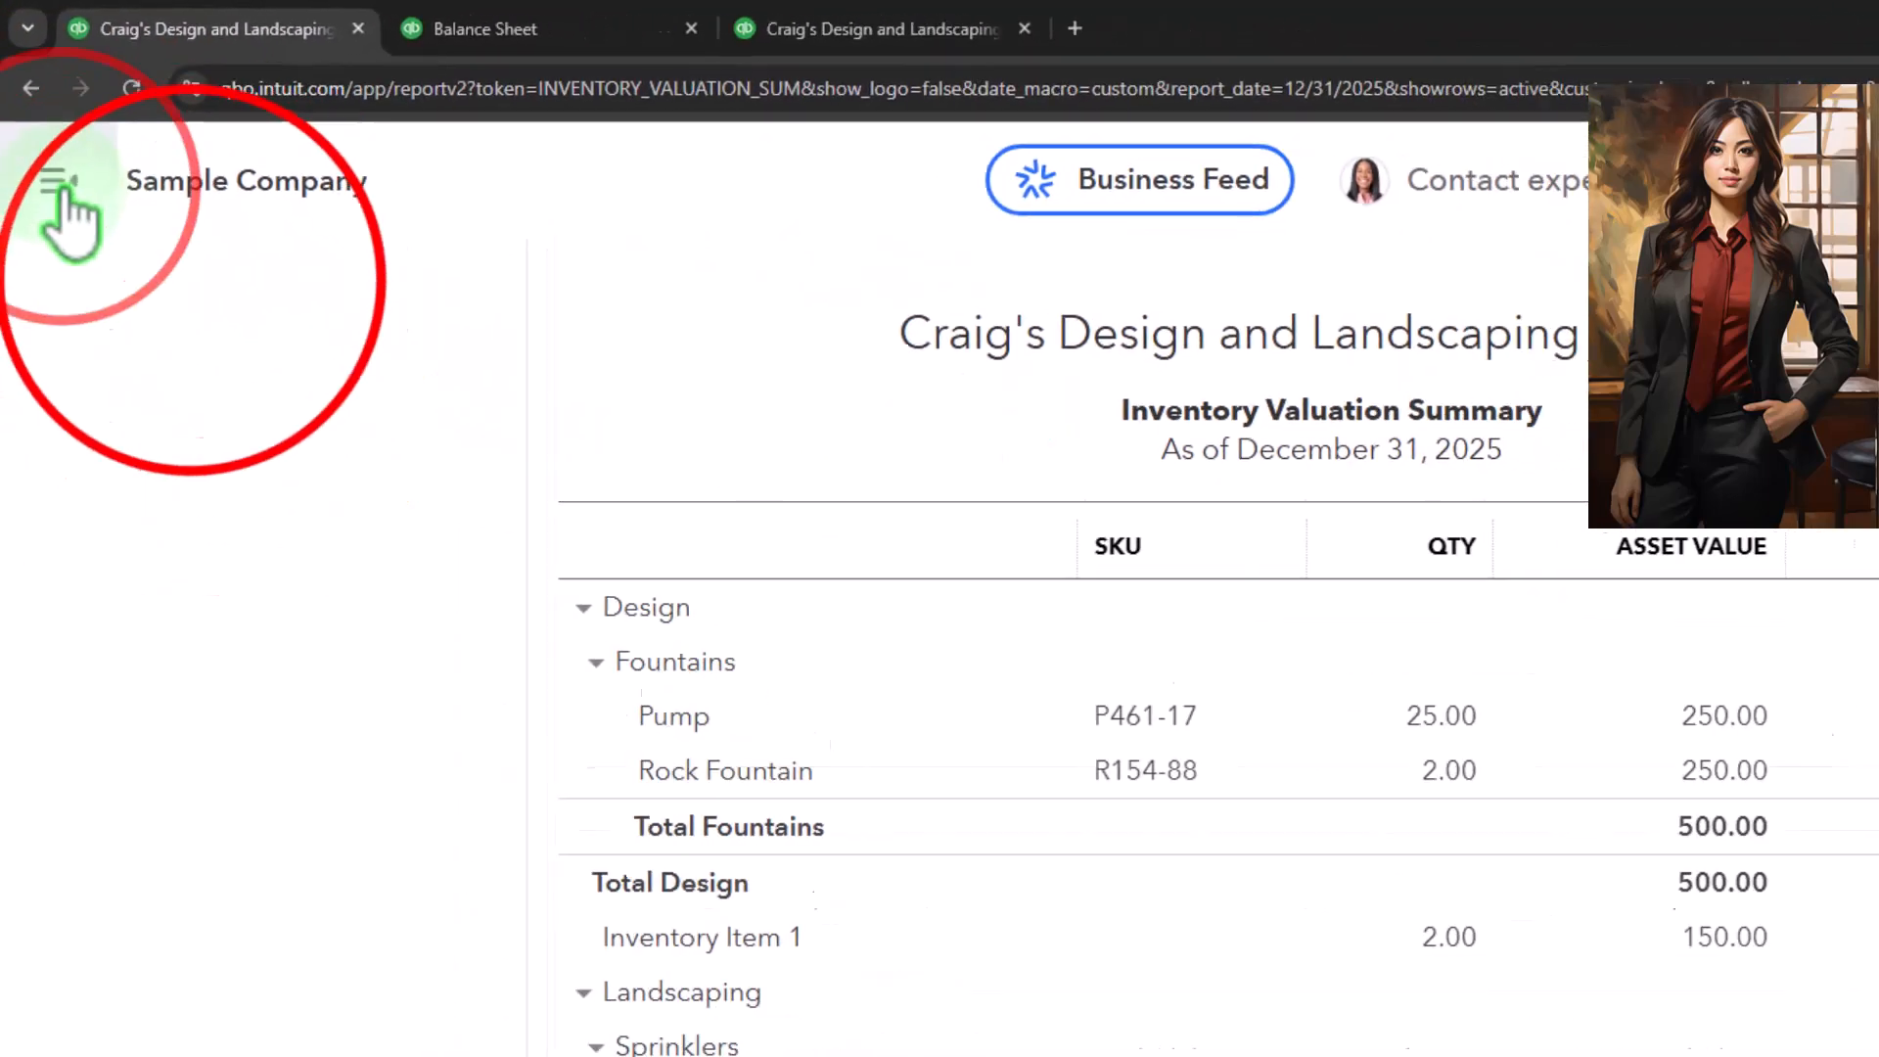
click(75, 235)
click(319, 397)
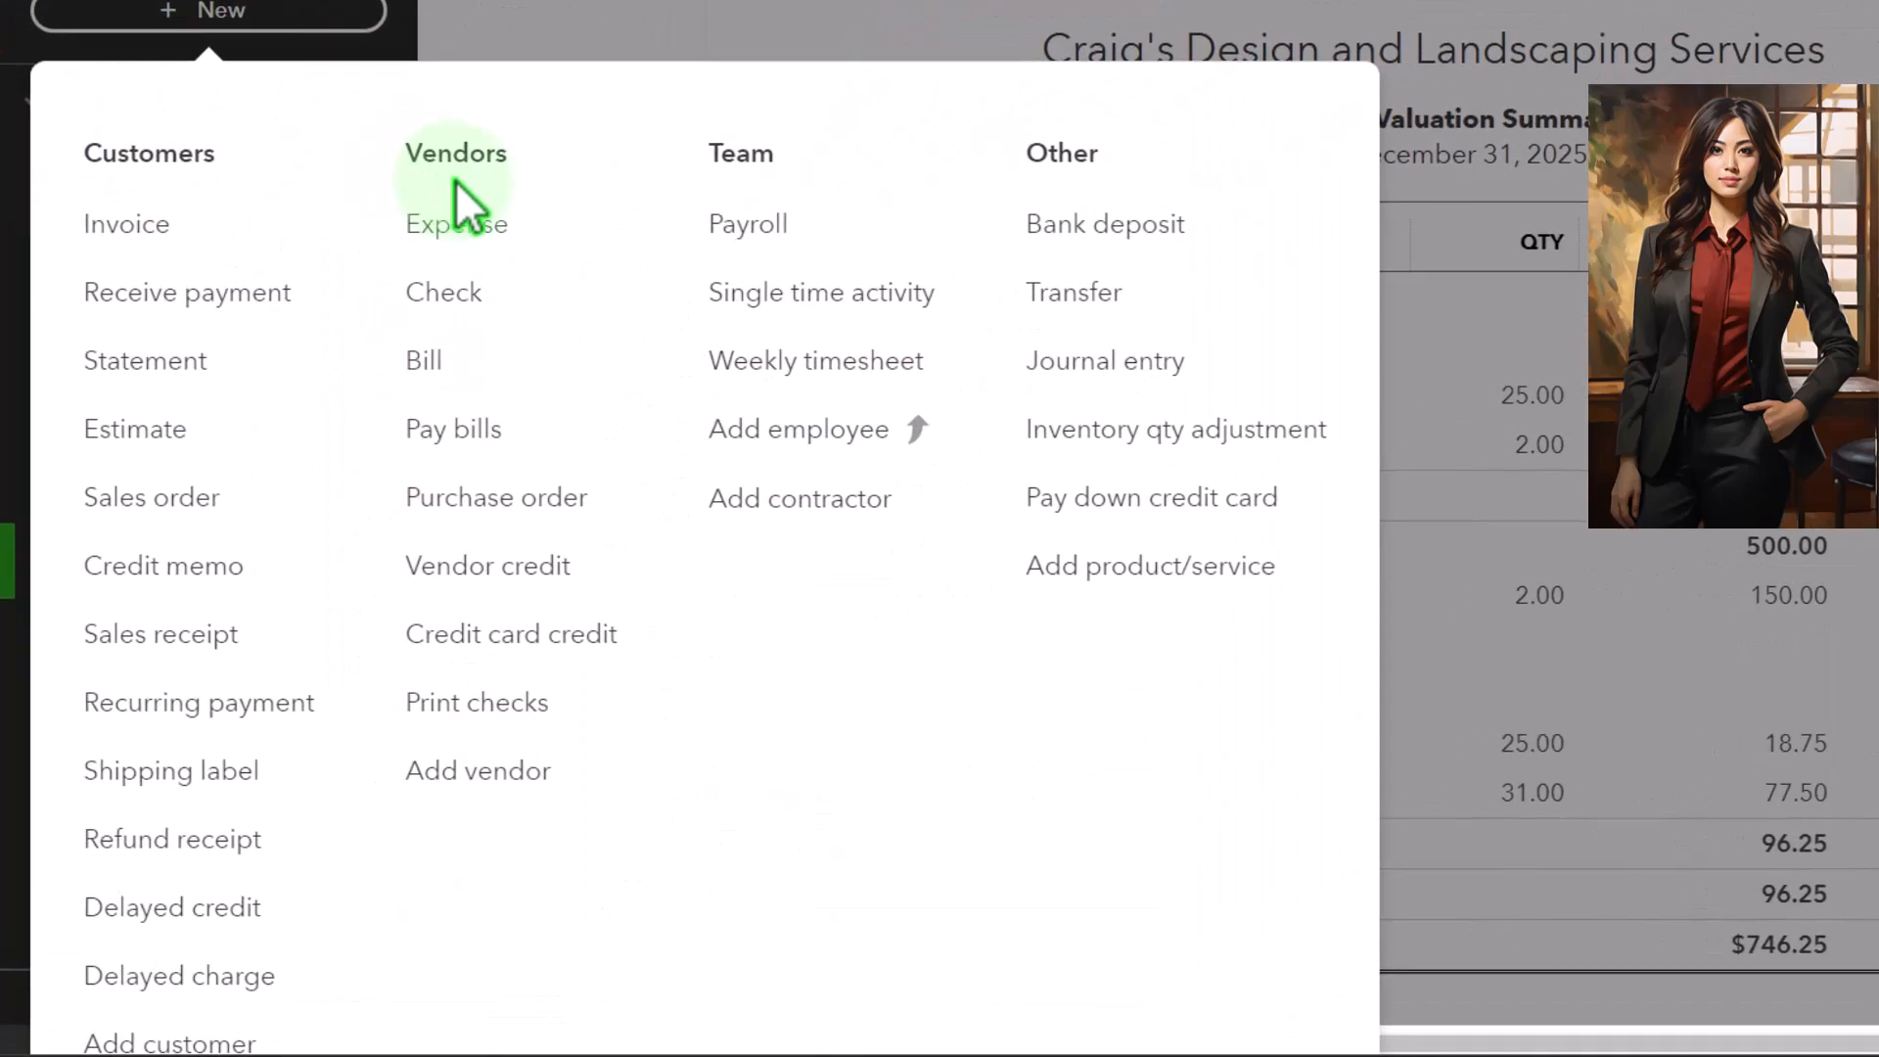